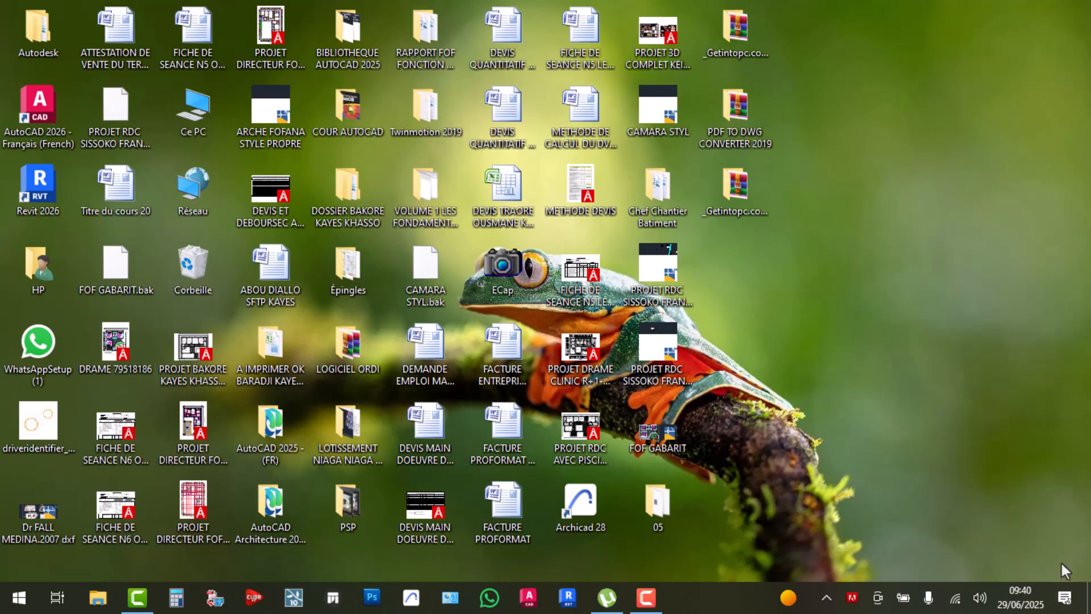
Disconnect the connected Wi-Fi network from the taskbar panel, then refresh the desktop with Actualiser
left_click(955, 599)
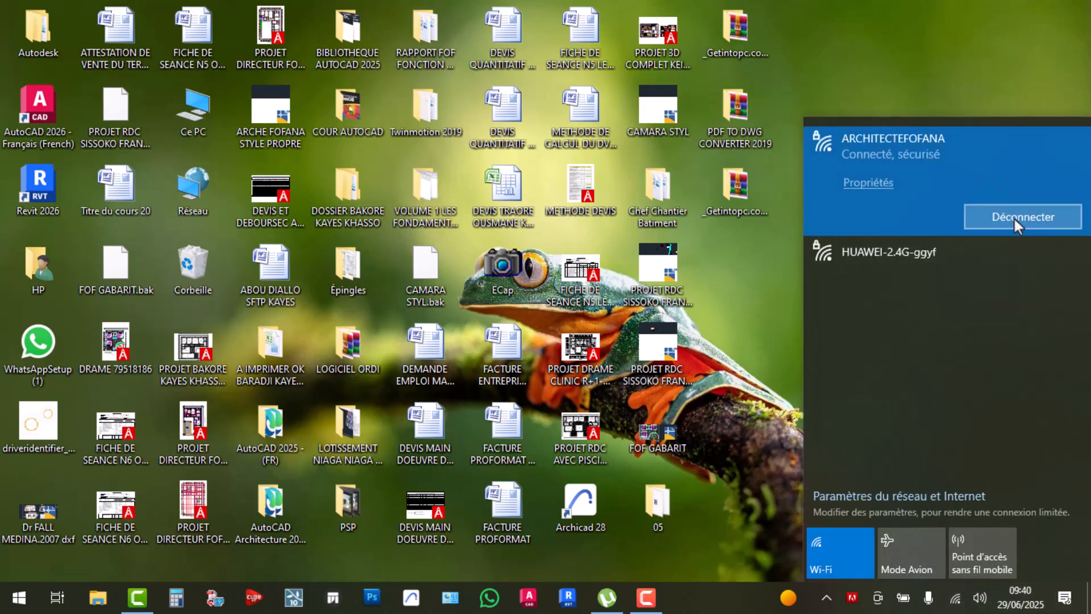
left_click(1013, 217)
left_click(726, 295)
right_click(726, 295)
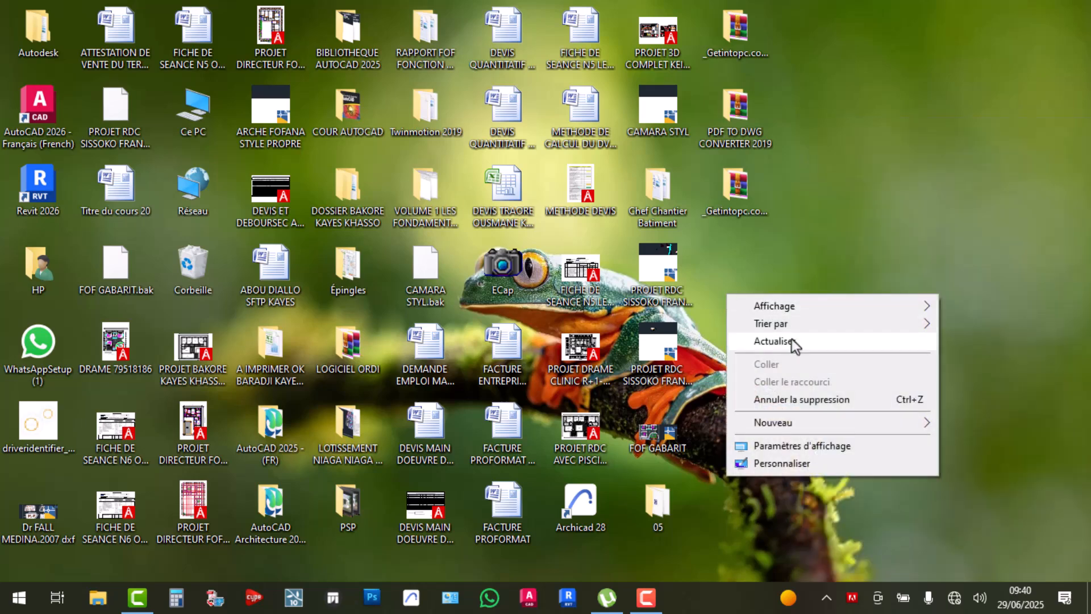
left_click(799, 338)
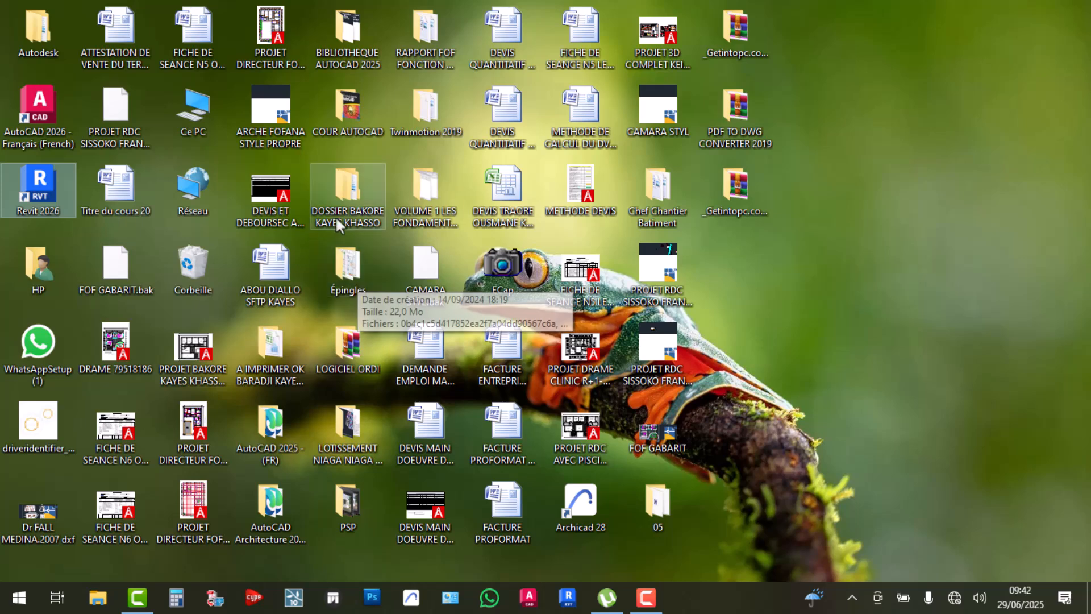
Browse HP > FORMATION AUTOCAD ET ARCHICAD 28 RESIDENCE > FORMATION PROJET RESIDENCE R+1 and play PROJET COMPLET DE RESIDENCE R+1 V0.mp4
left_click(52, 275)
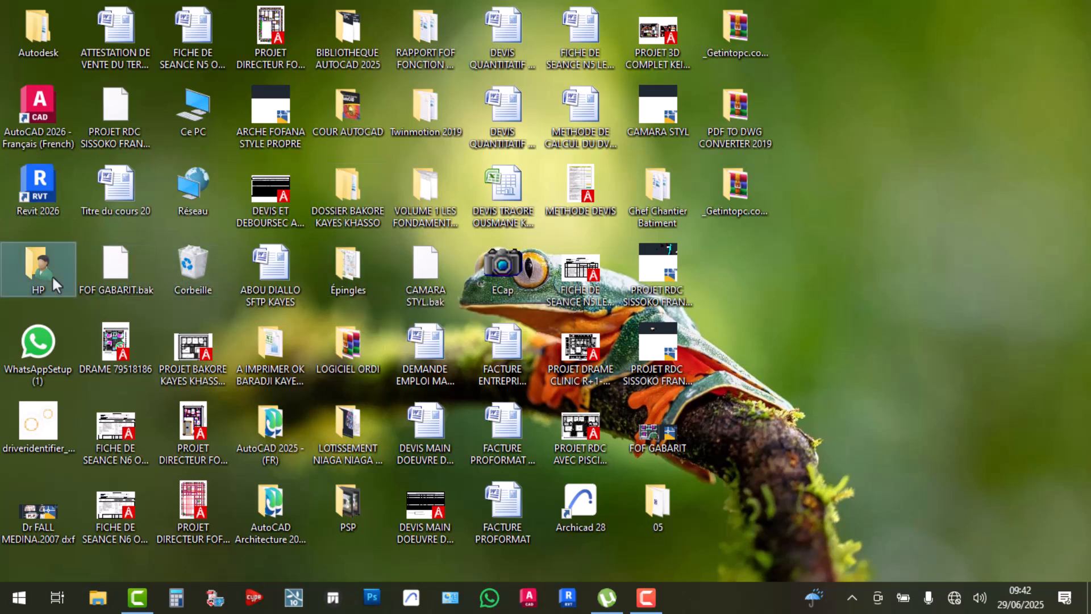
double_click(38, 267)
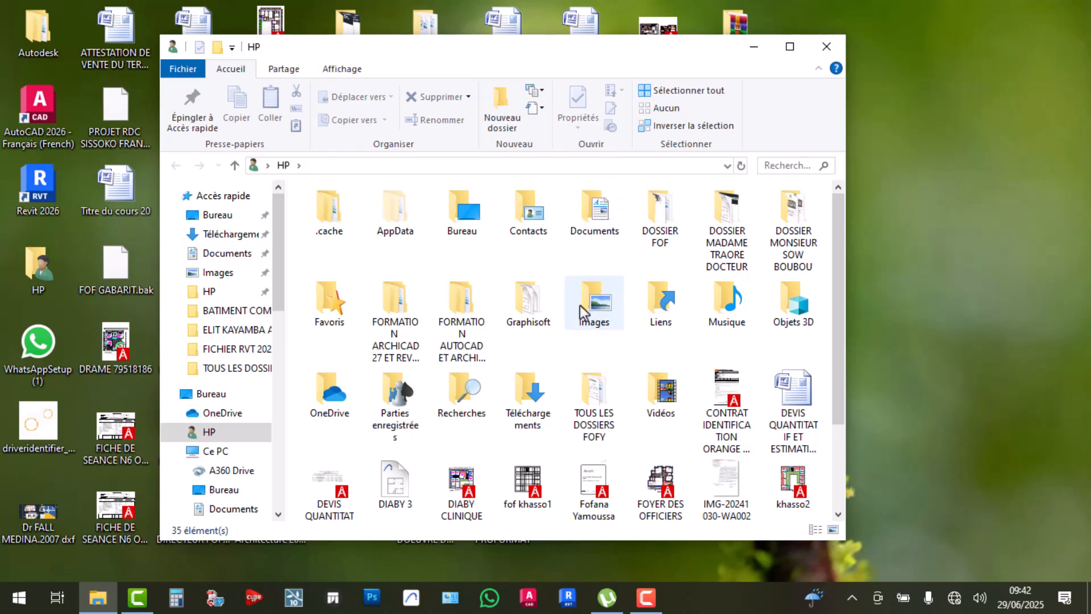
left_click(461, 358)
double_click(466, 350)
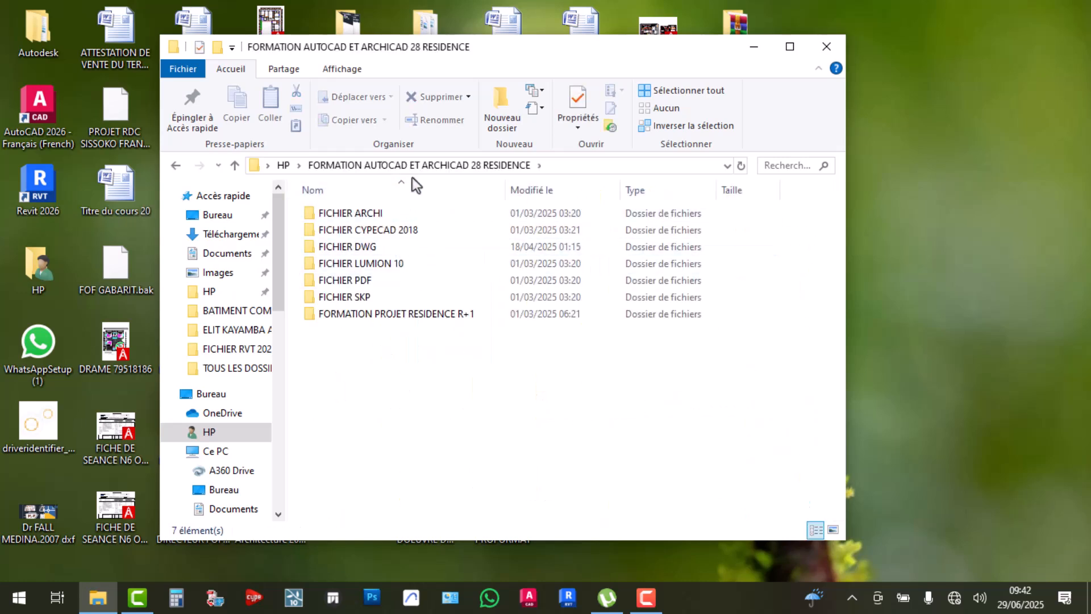
left_click(401, 319)
double_click(401, 319)
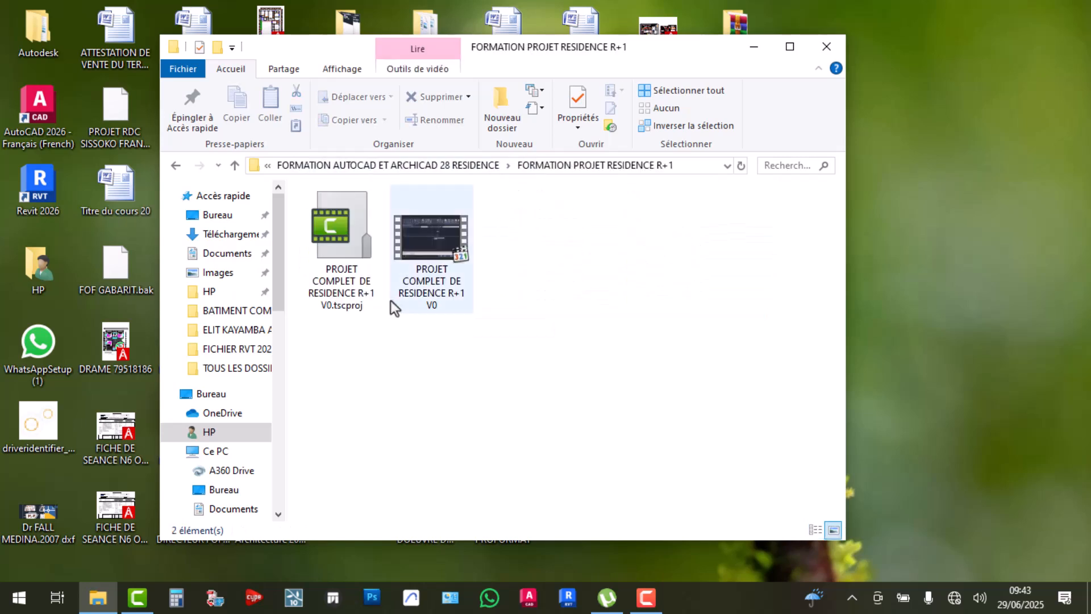
left_click(460, 248)
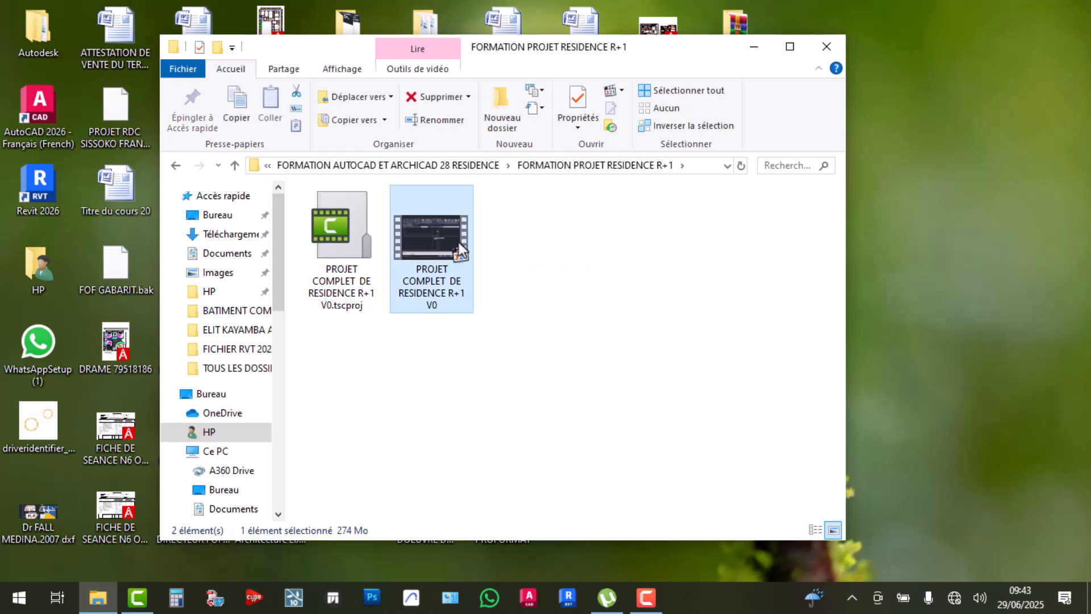
double_click(458, 242)
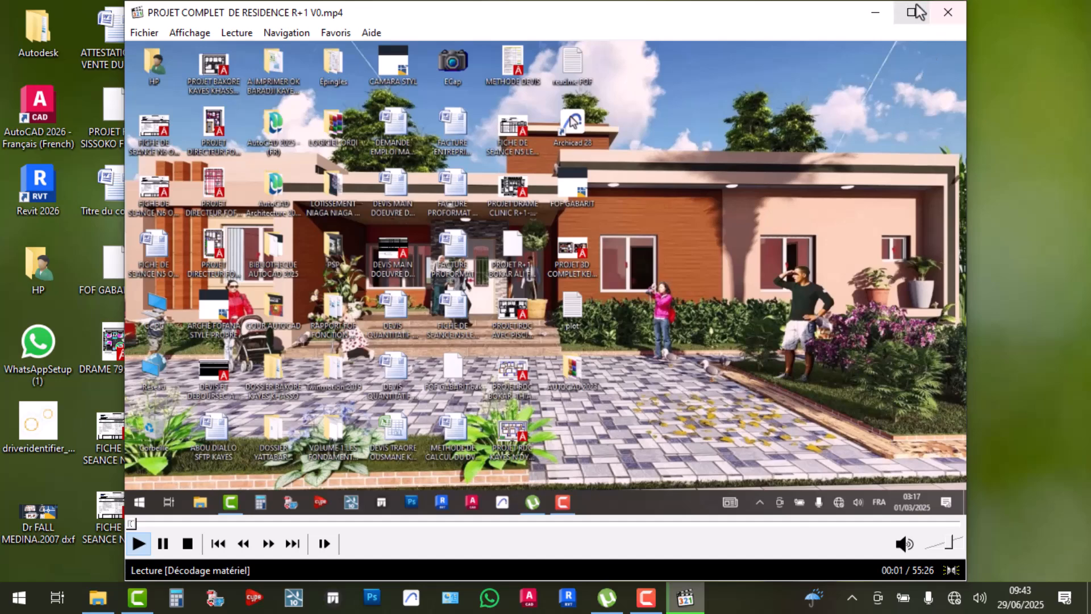
Maximize the player and seek the tutorial to about 01:56, where the drawing is empty
left_click(911, 12)
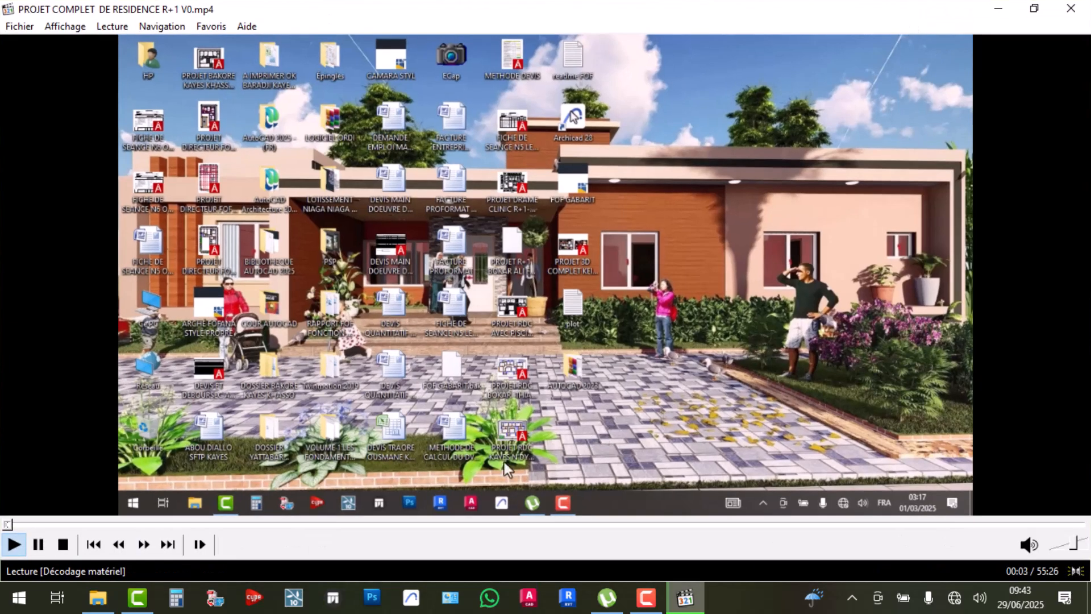
left_click(57, 524)
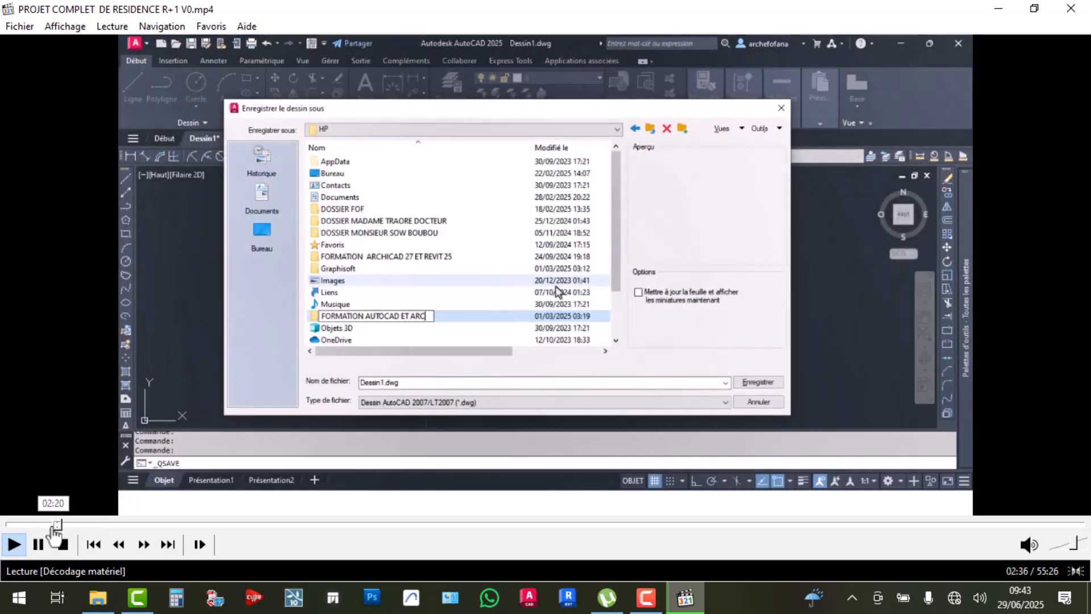
left_click(46, 525)
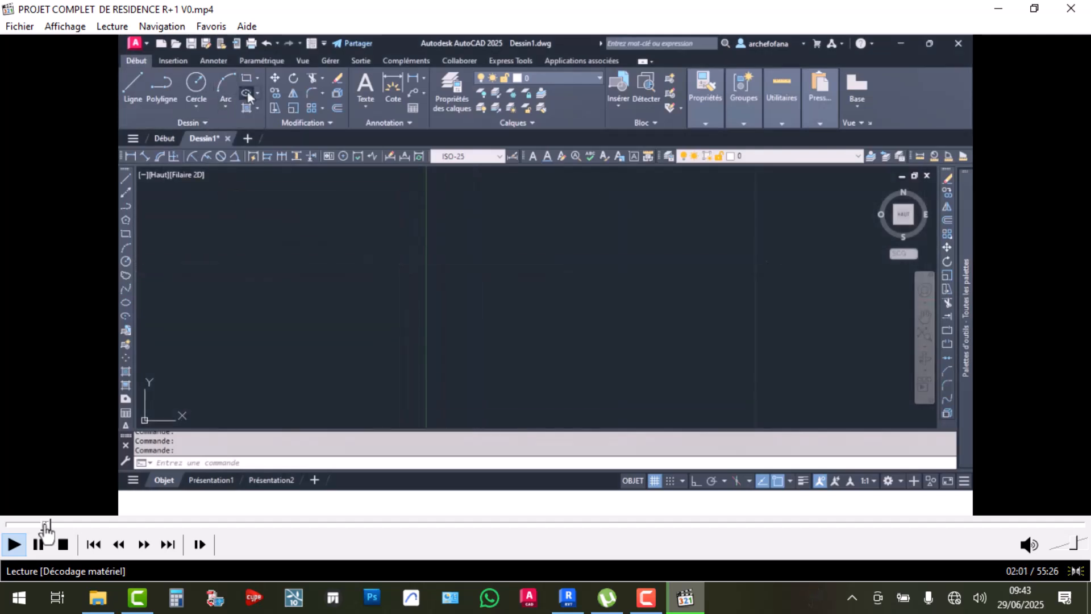
Go full screen and skip the tutorial through 03:30, 07:16 and 09:22 to about 19:00
double_click(263, 394)
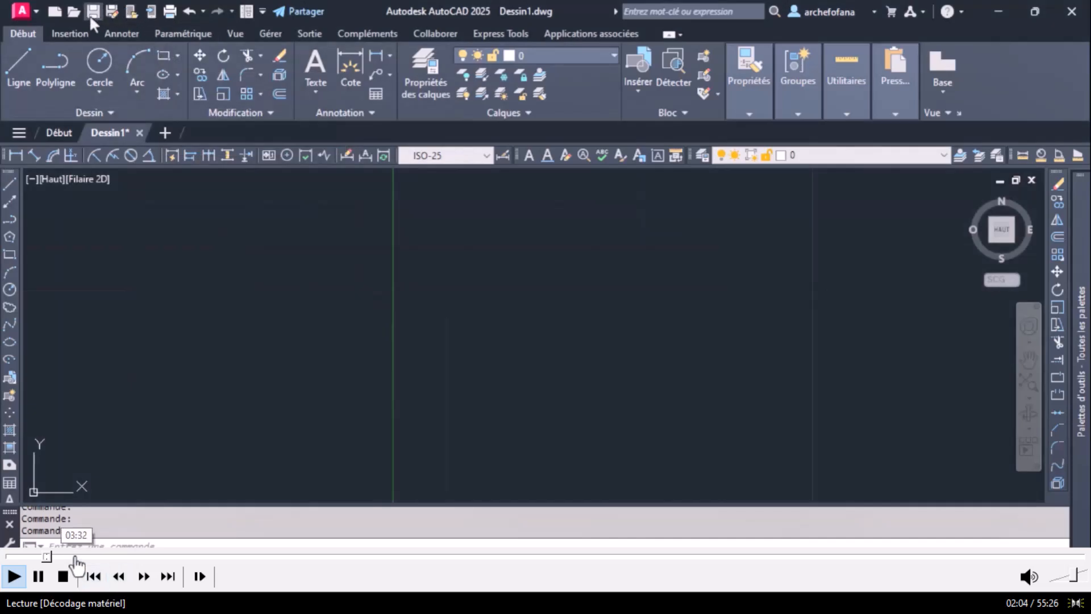
left_click(74, 556)
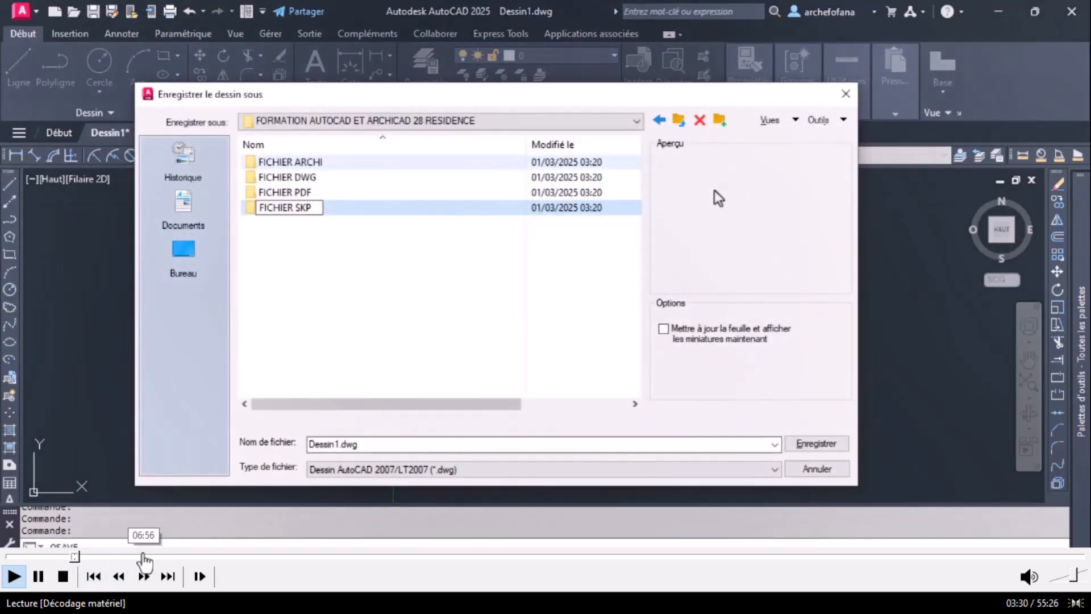
left_click(149, 556)
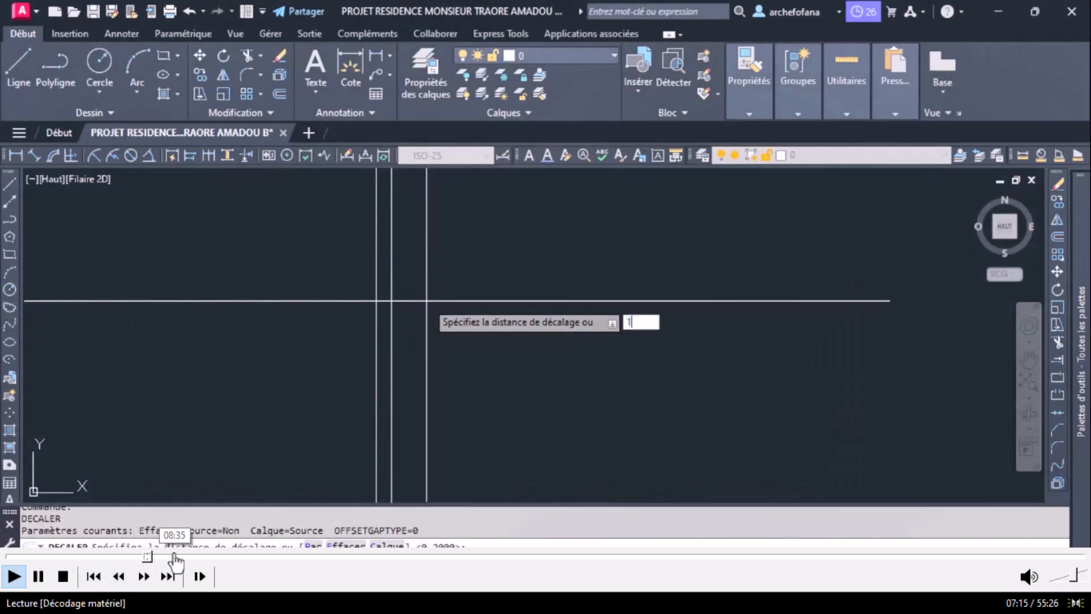
left_click(190, 556)
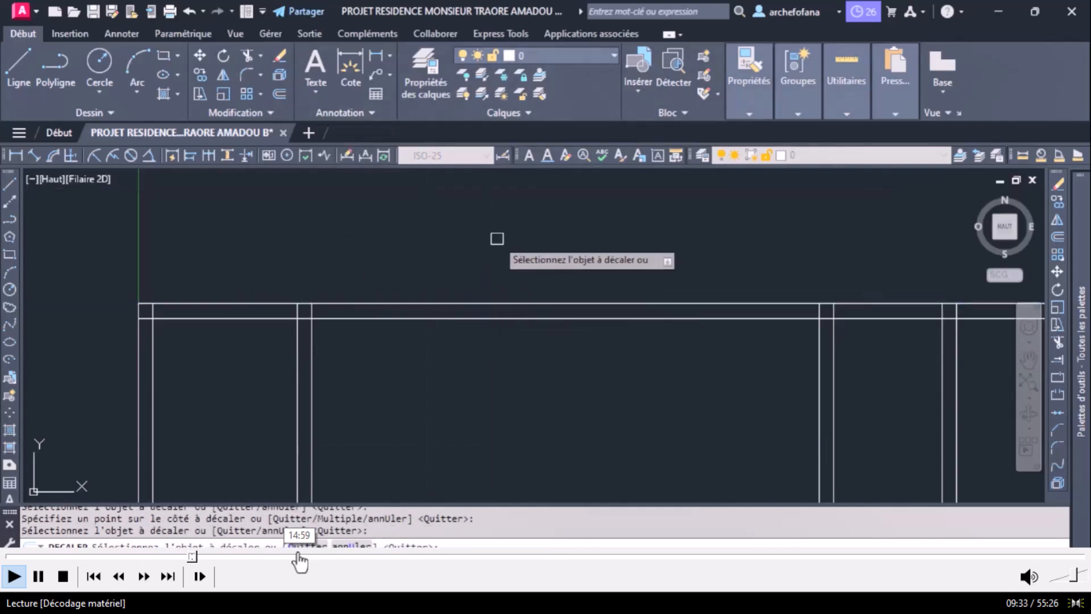
left_click(378, 557)
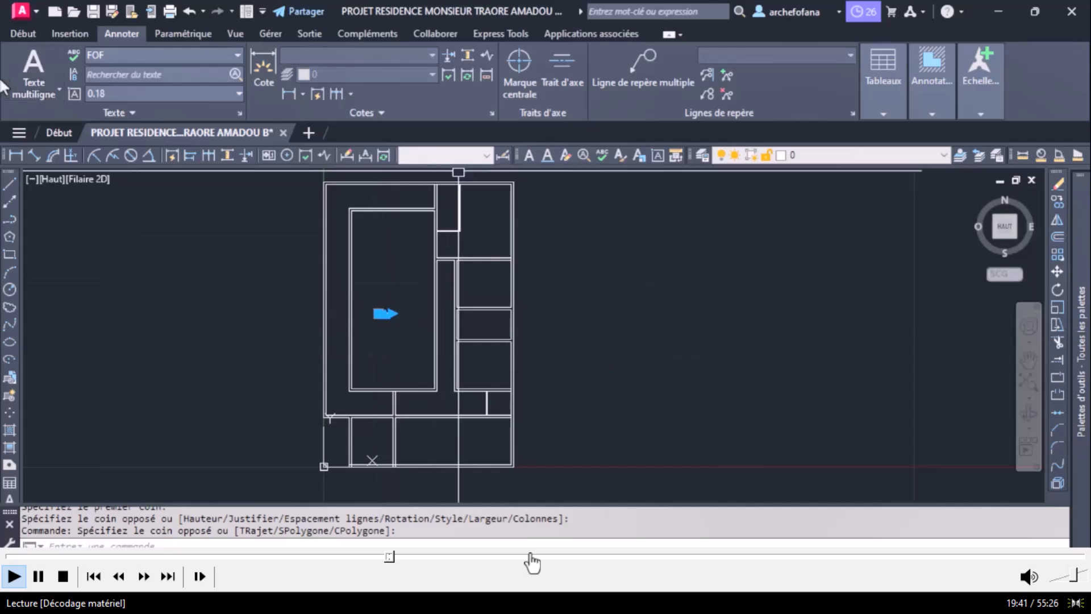
Skip the tutorial through about 28:33, 42:10 and 52:50, then back to the CHAMBRE and DRESSING part
left_click(562, 562)
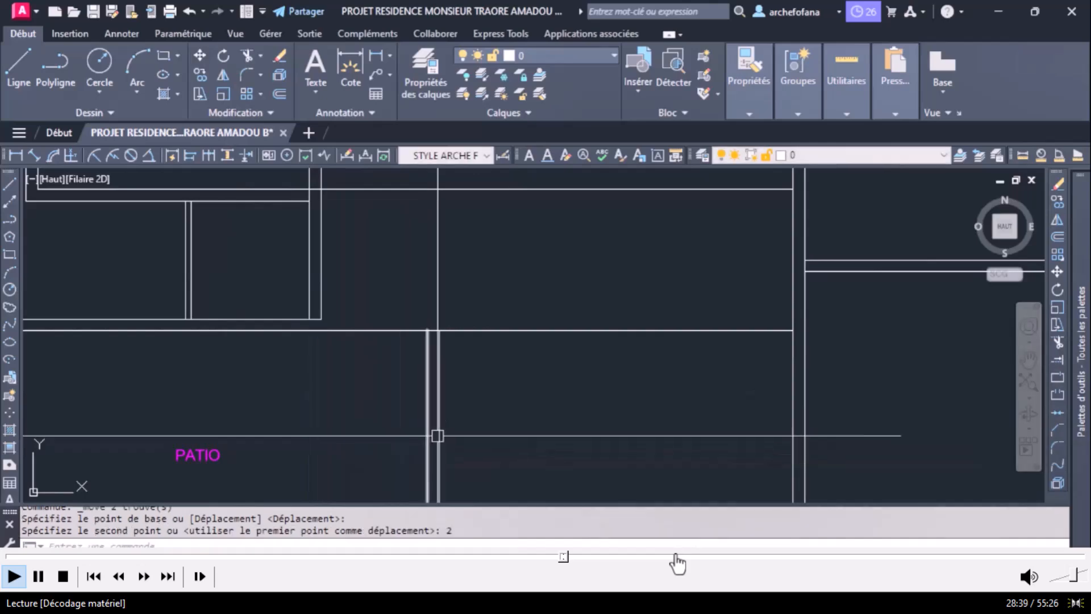
left_click(825, 561)
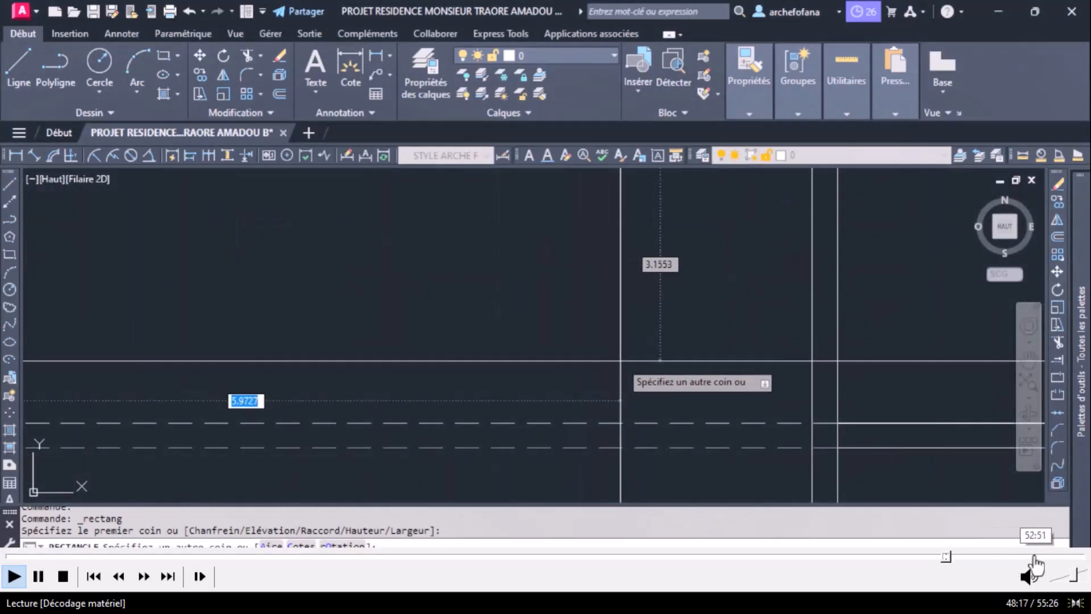
left_click(1034, 560)
left_click(1056, 557)
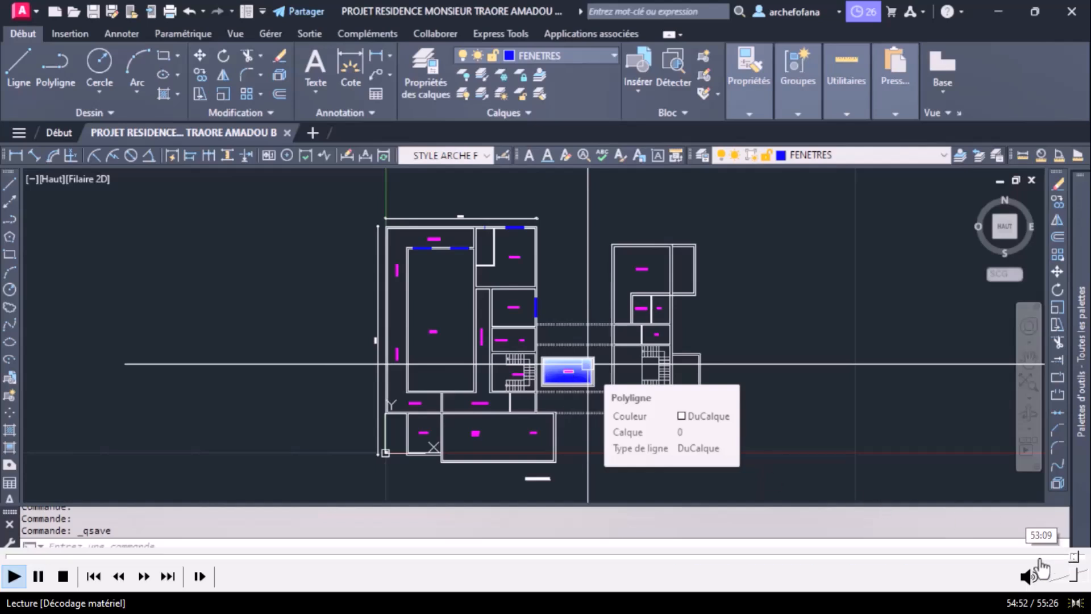
left_click(1050, 559)
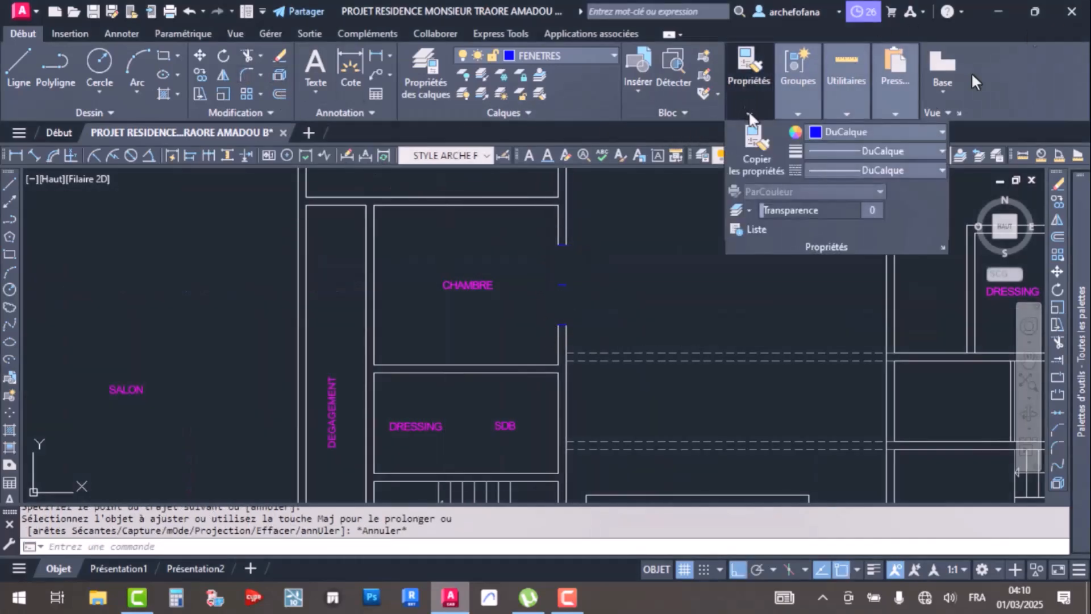
Exit full-screen playback of the tutorial video
double_click(786, 264)
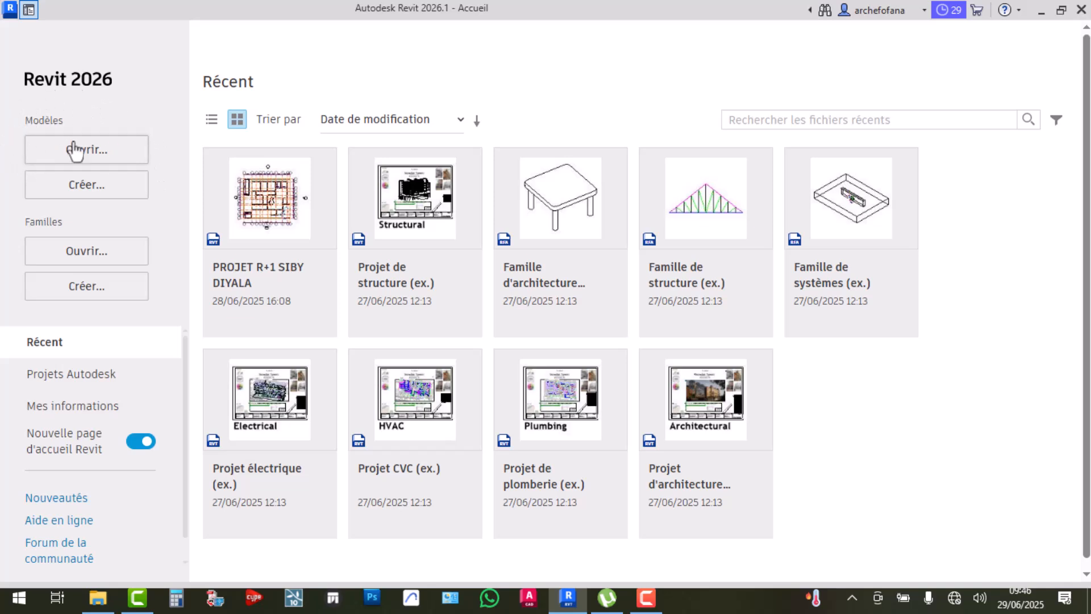
Highlight the Modèles section on the Revit home page, then cancel the open-model dialog
left_click_drag(24, 119, 30, 118)
left_click_drag(61, 119, 34, 120)
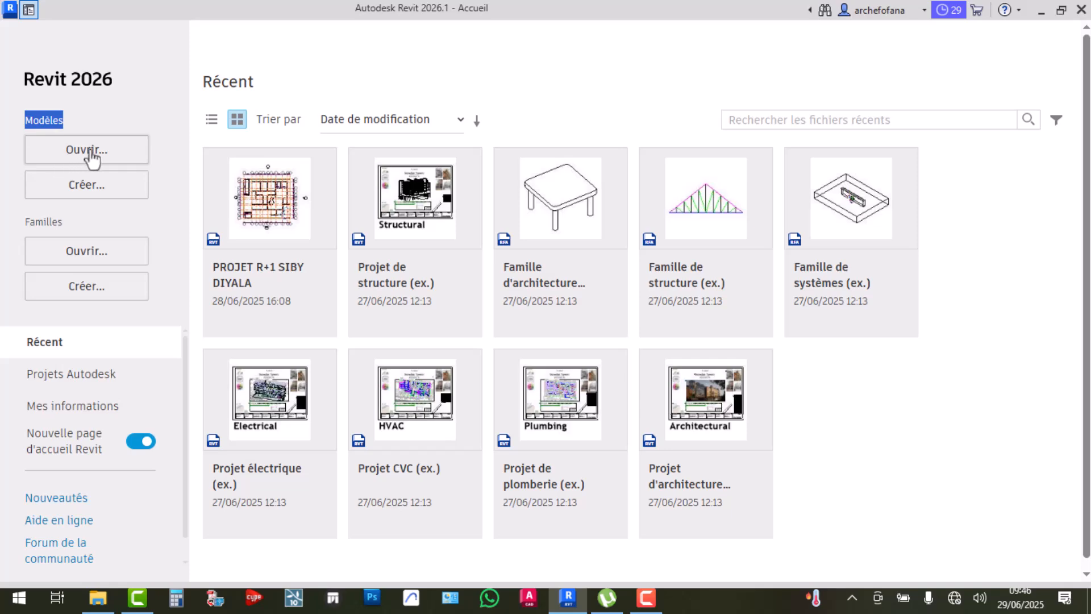
left_click(74, 114)
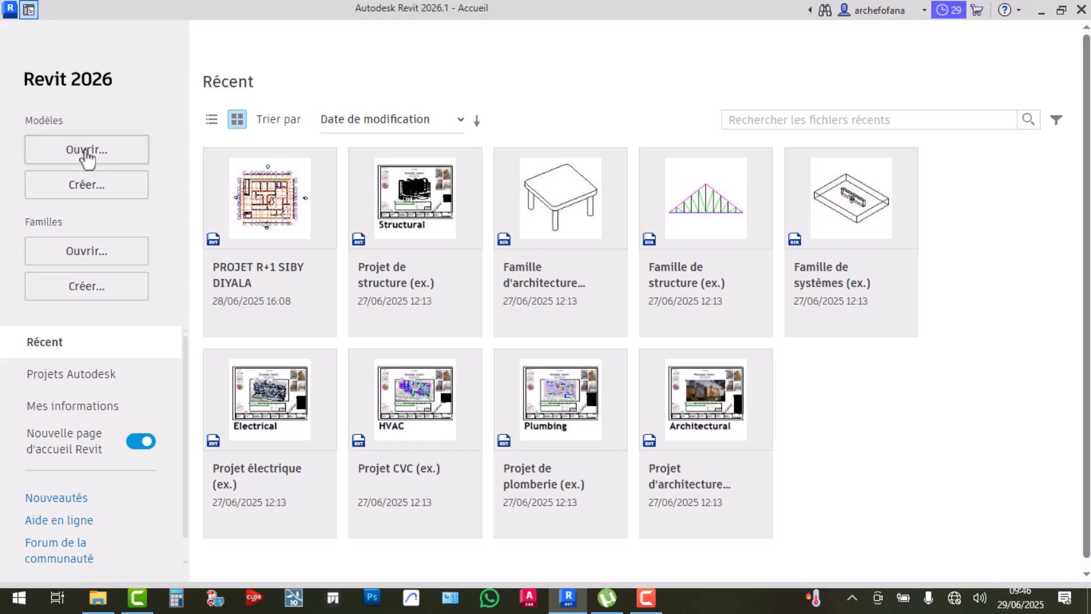
left_click(87, 150)
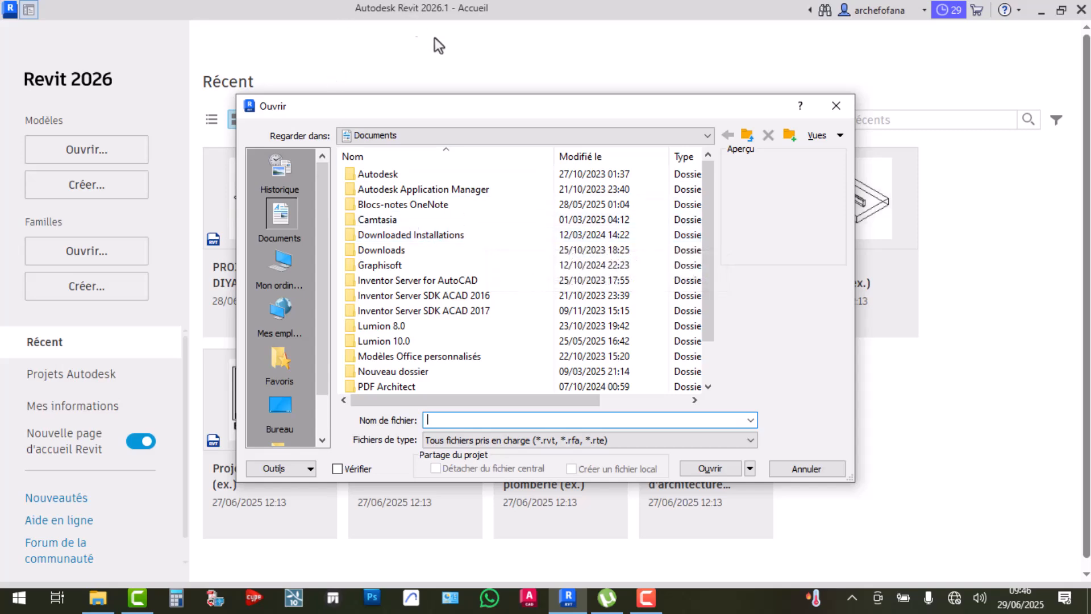
left_click(835, 107)
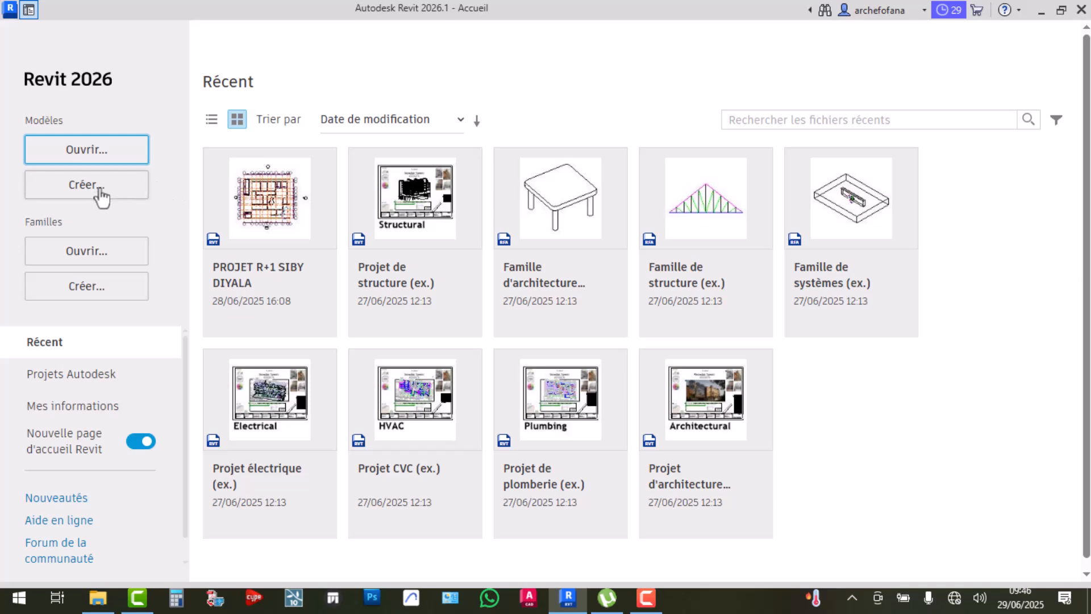
Highlight the Familles section, then start creating a new project
mouse_move(267, 188)
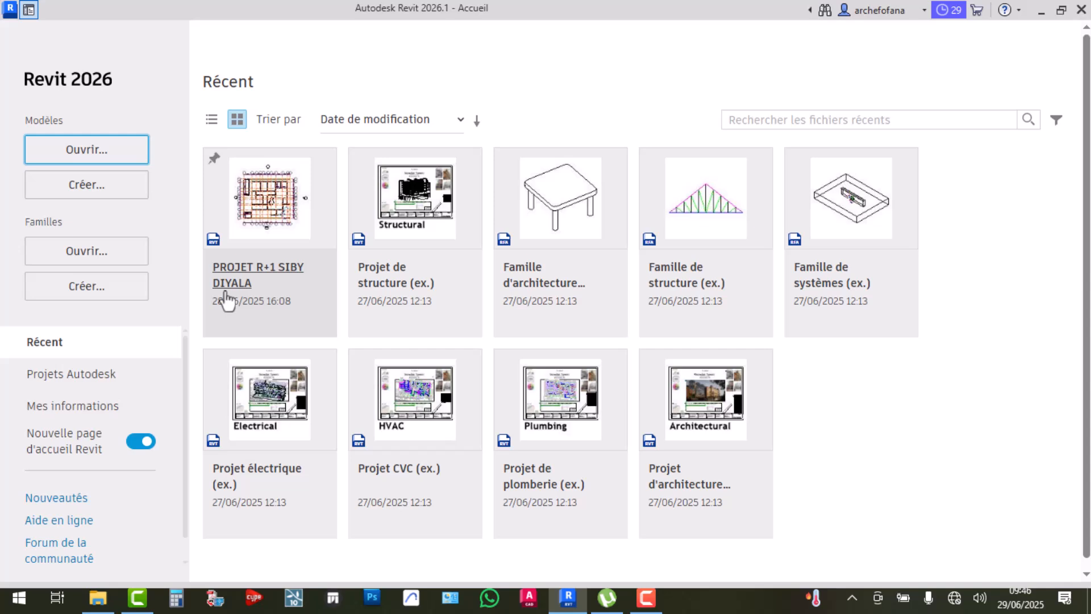
left_click_drag(23, 221, 67, 221)
left_click(58, 222)
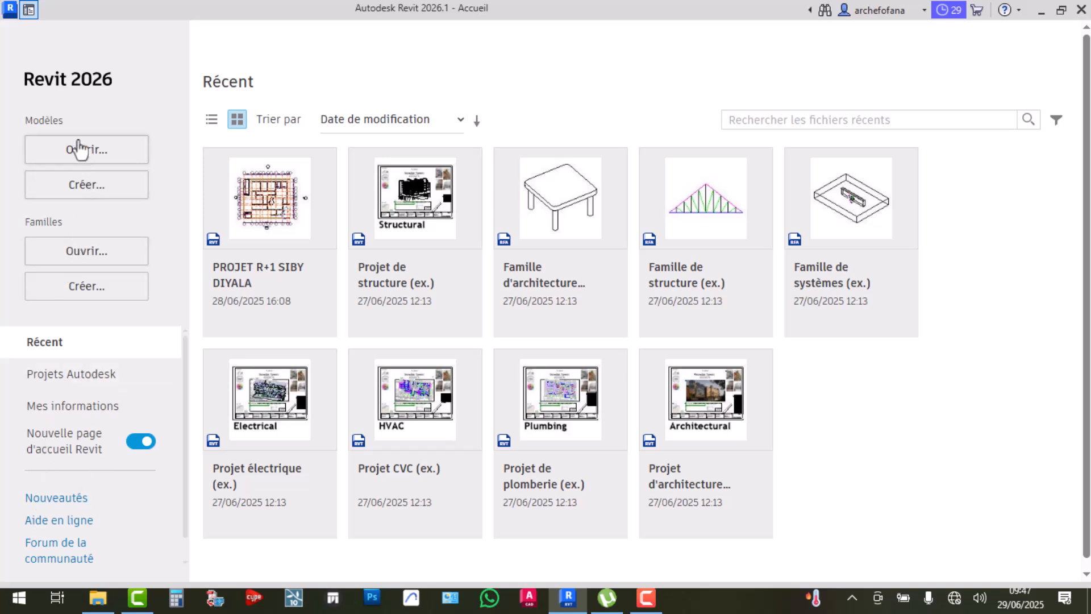
left_click(74, 190)
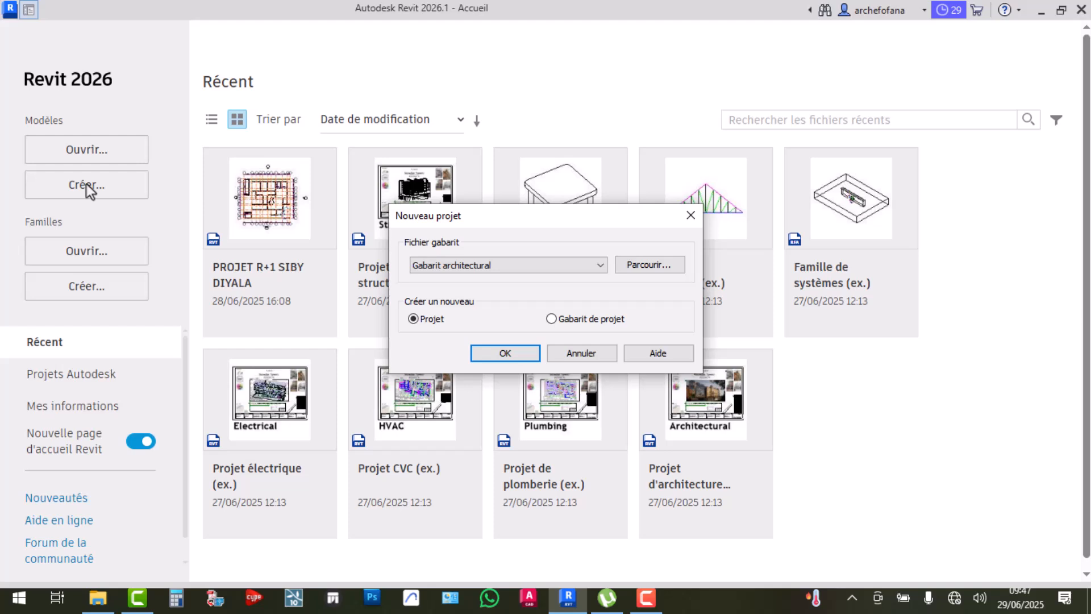
Create a new Projet from the Gabarit architectural template in the Nouveau projet dialog
left_click(507, 263)
left_click(502, 263)
left_click(505, 354)
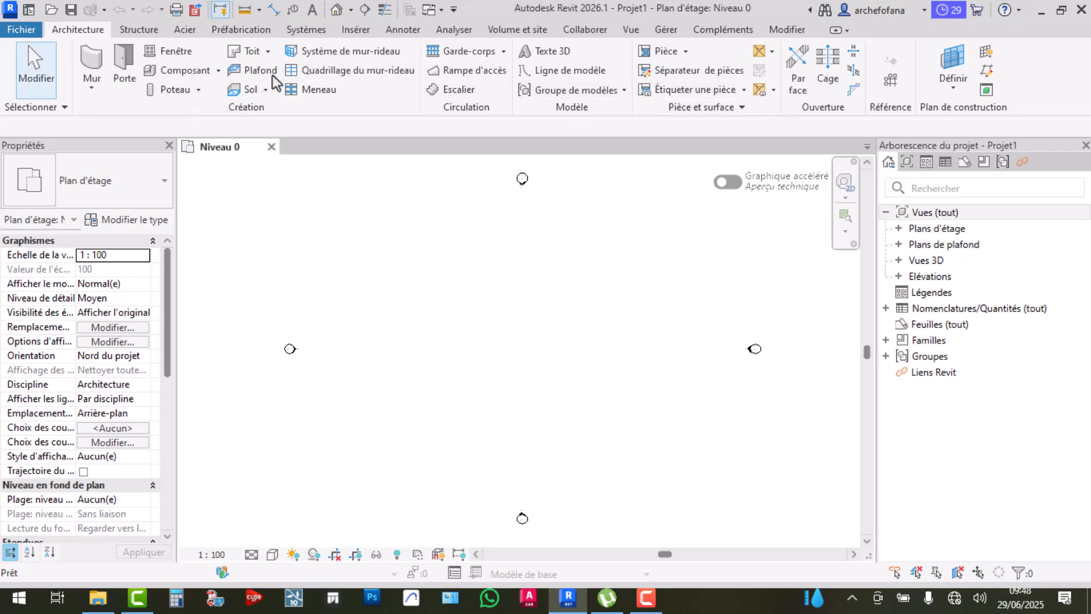
left_click(142, 31)
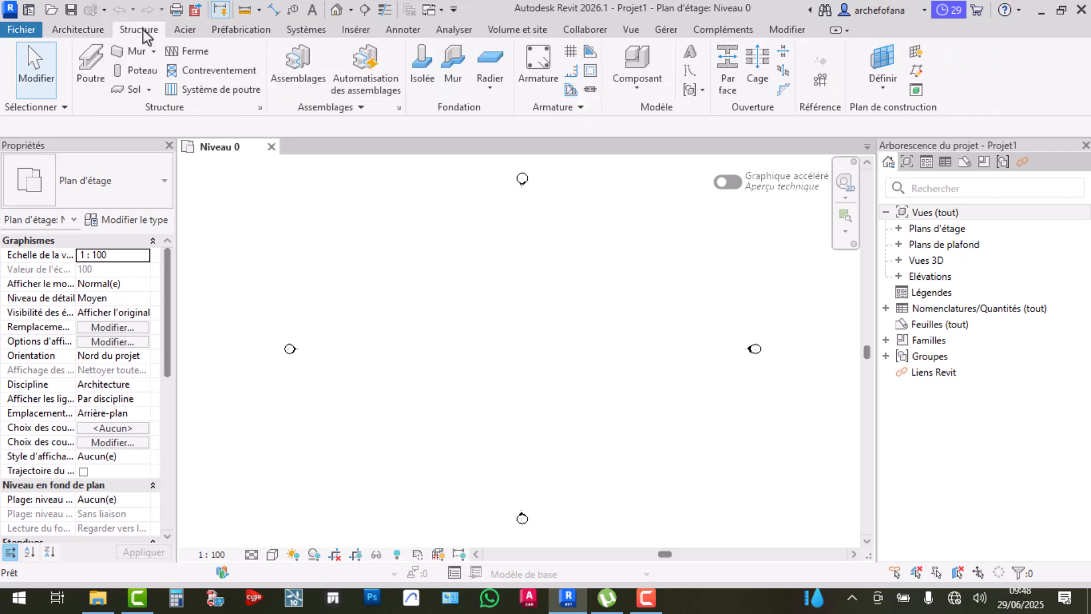
left_click(183, 31)
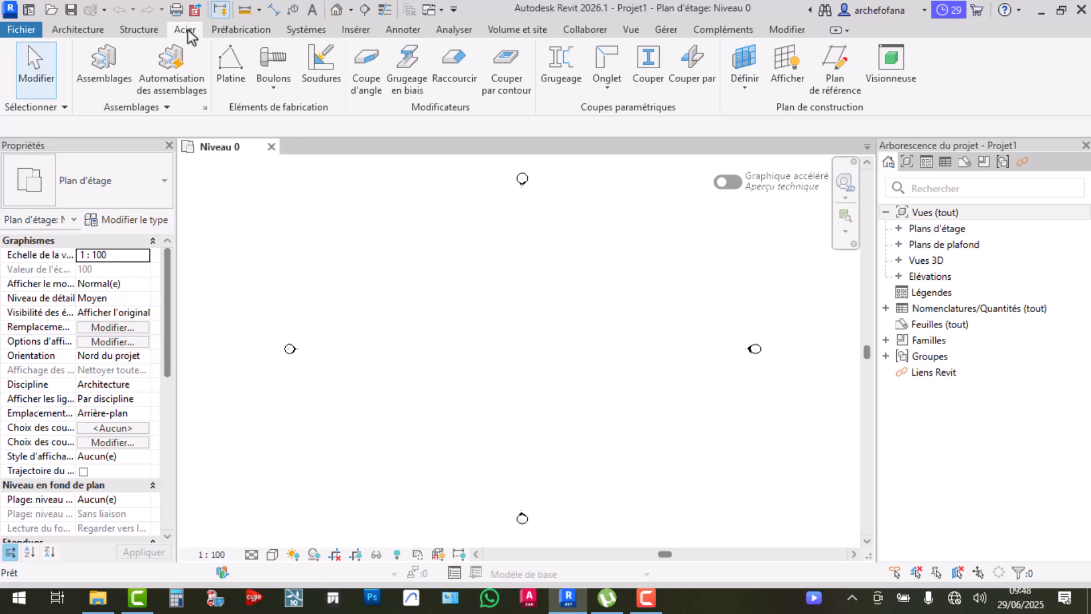
left_click(230, 28)
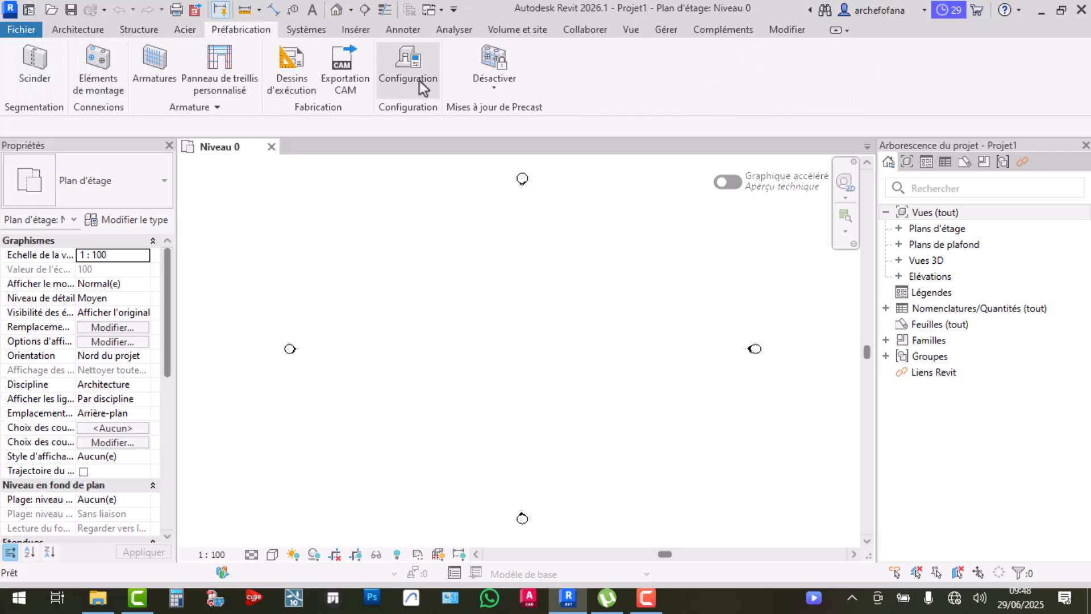
left_click(79, 30)
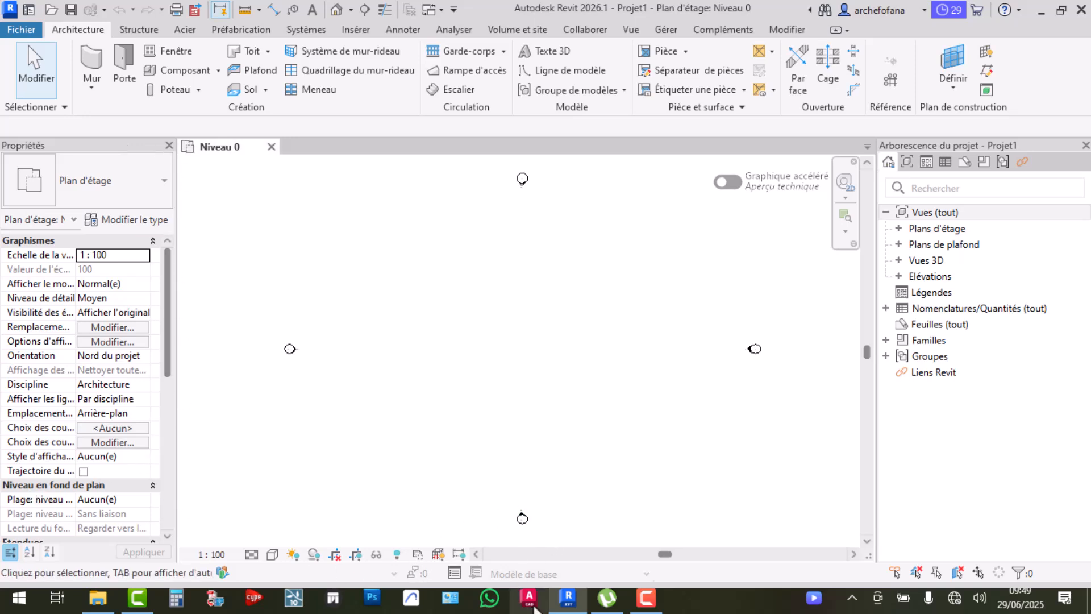
Launch AutoCAD 2026 from the taskbar and bring the Revit project back to the front
left_click(530, 600)
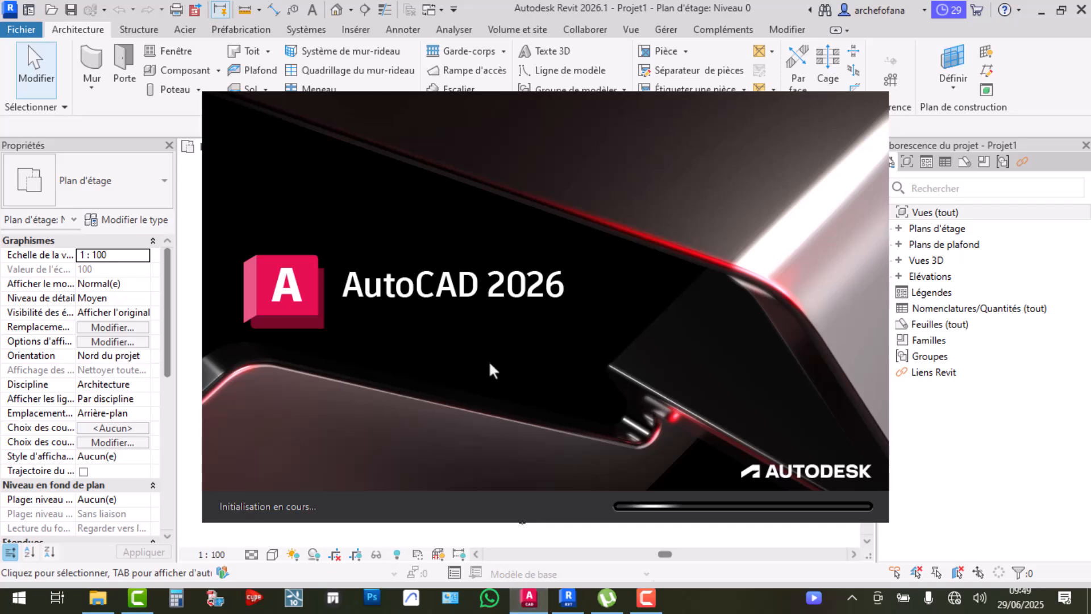
left_click(484, 6)
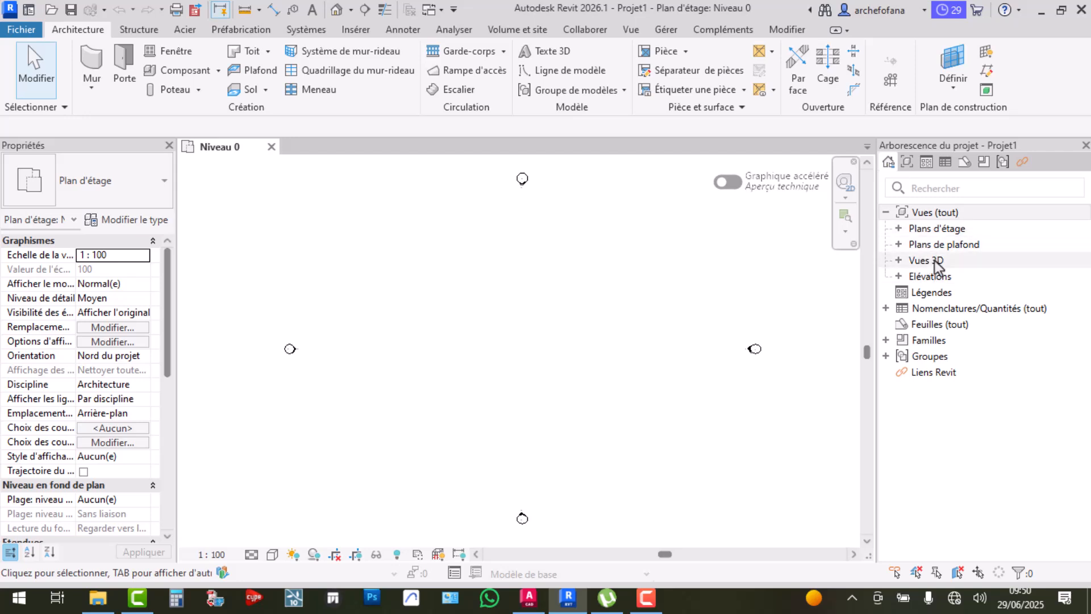
Zoom out and recentre the Niveau 0 plan, then restore, maximize and minimize the Revit window
scroll(526, 213, "down", 2)
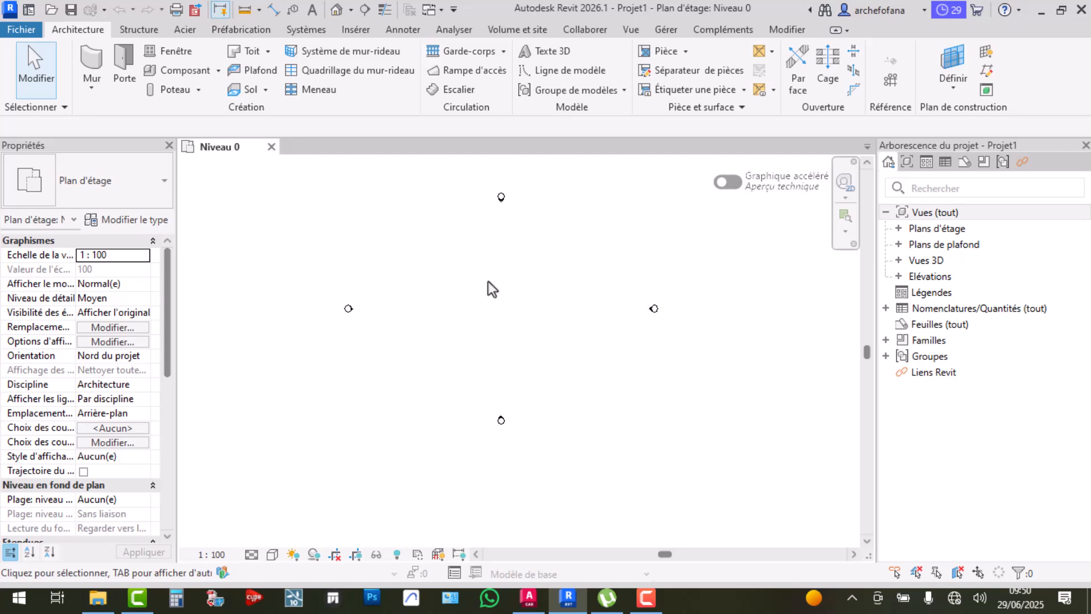
middle_click_drag(489, 281, 488, 307)
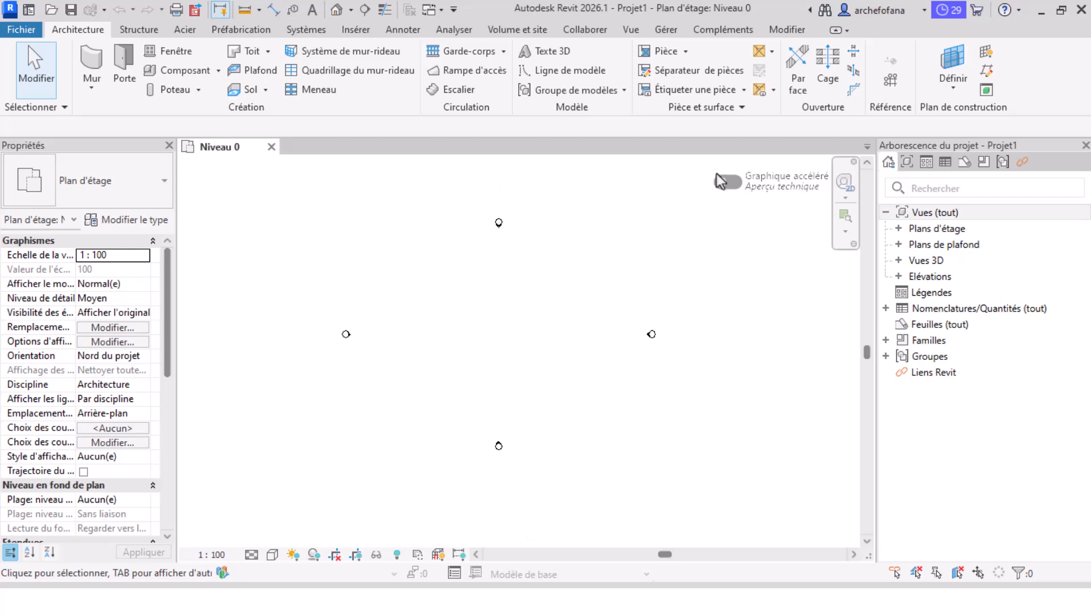
left_click(1060, 11)
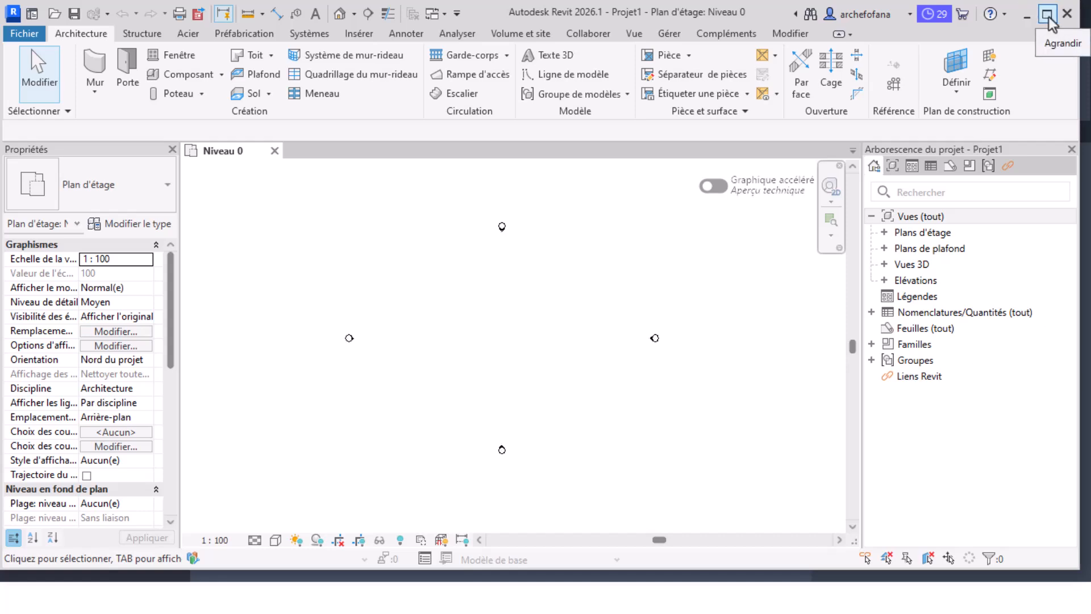
left_click(1049, 16)
left_click(1036, 13)
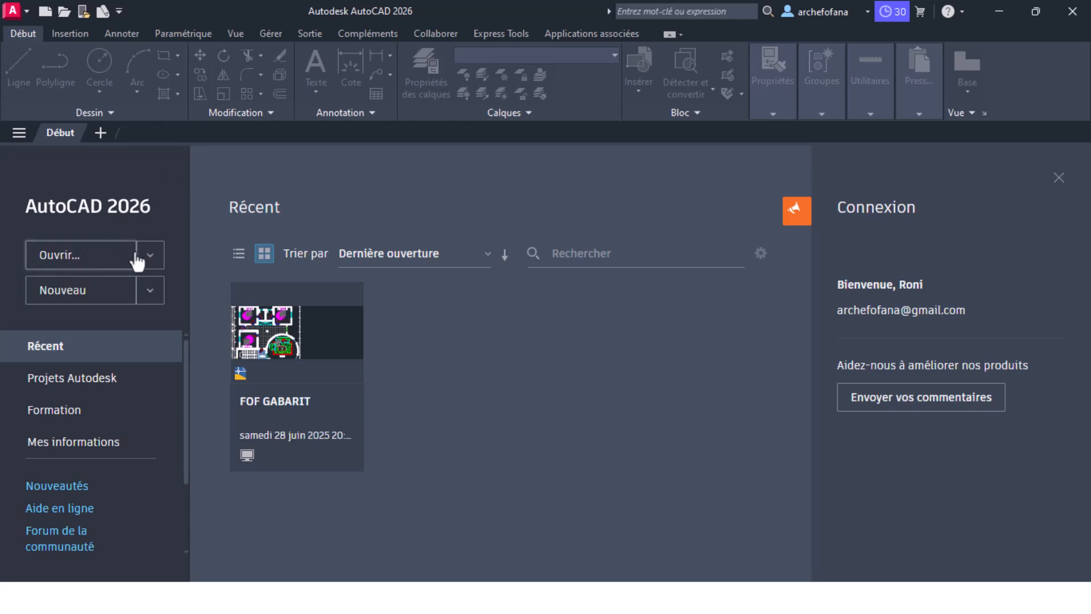
Cancel the Open drawing dialog and start a blank Dessin1 drawing from acadiso.dwt
left_click(102, 256)
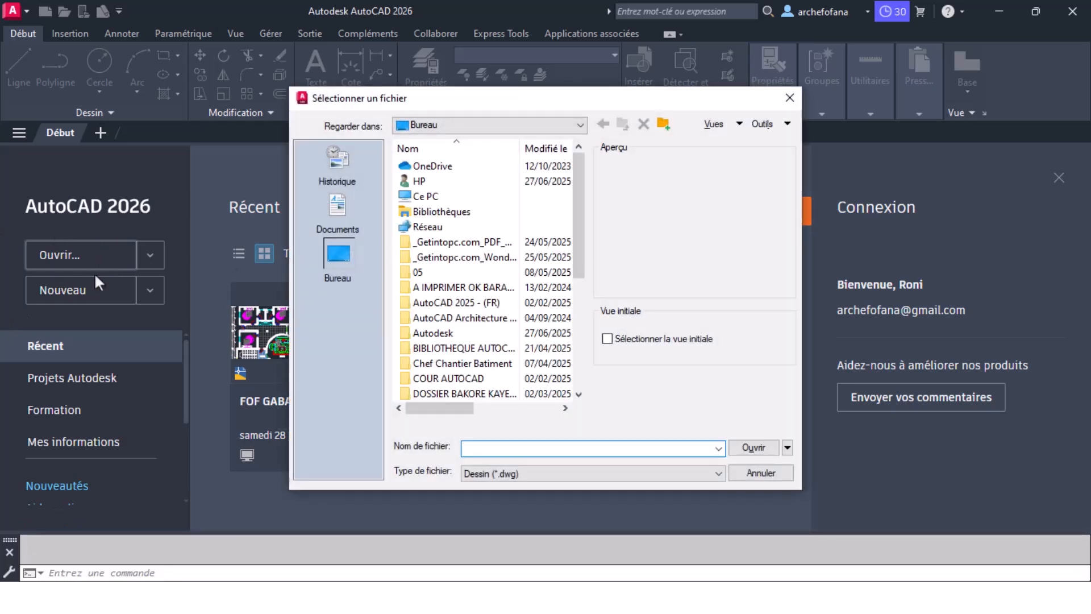
key("Escape")
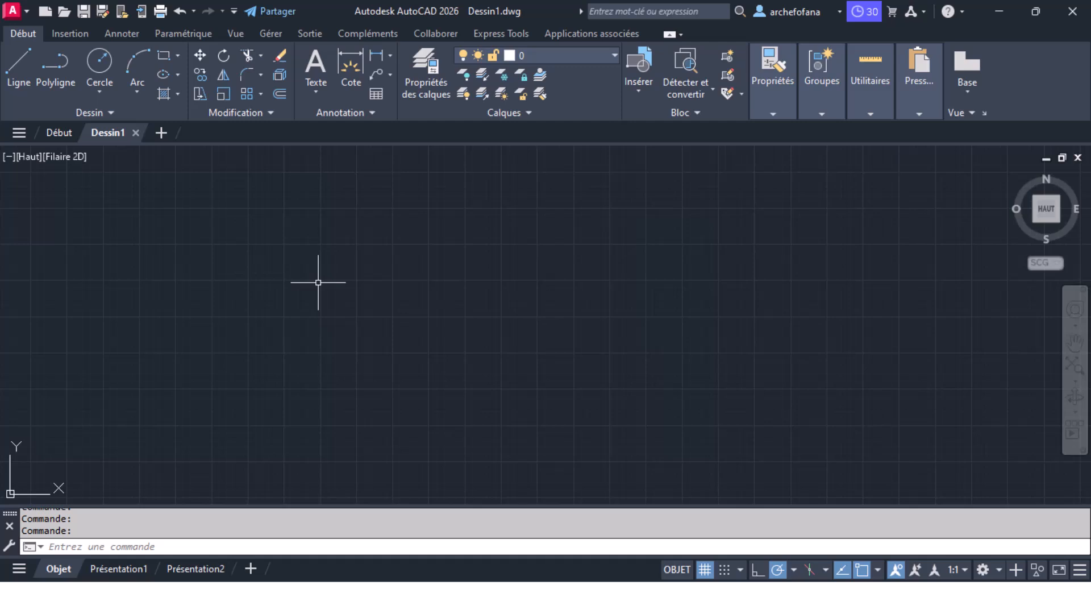
Browse the Gérer, Sortie and Vue ribbon tabs, then dock the Propriétés palette showing Aucune sélection
scroll(362, 284, "down", 4)
left_click(474, 281)
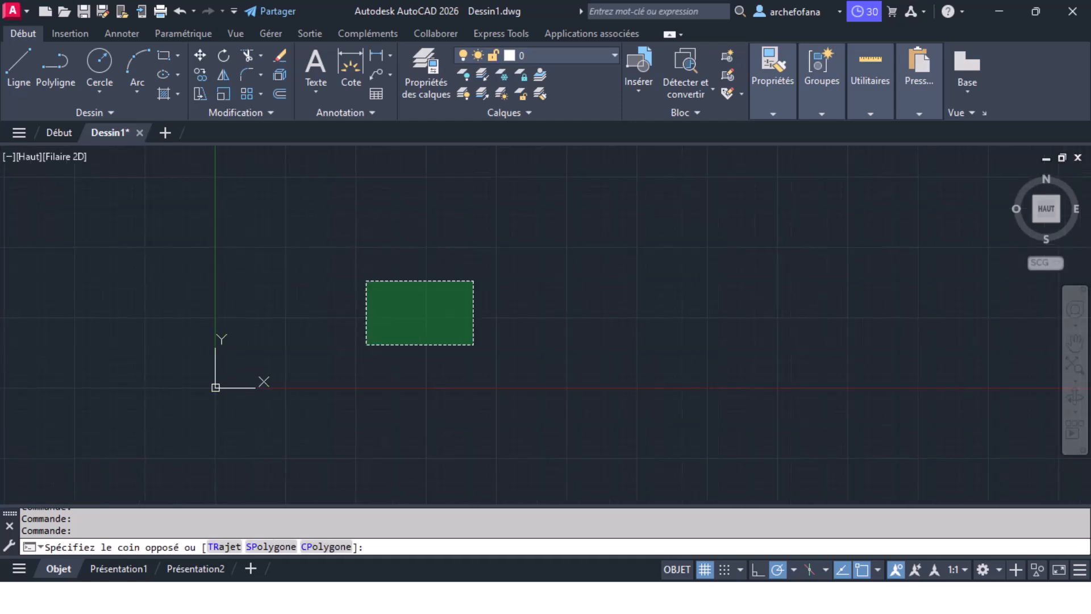
left_click(299, 373)
scroll(199, 402, "up", 4)
scroll(212, 390, "up", 3)
scroll(256, 348, "up", 3)
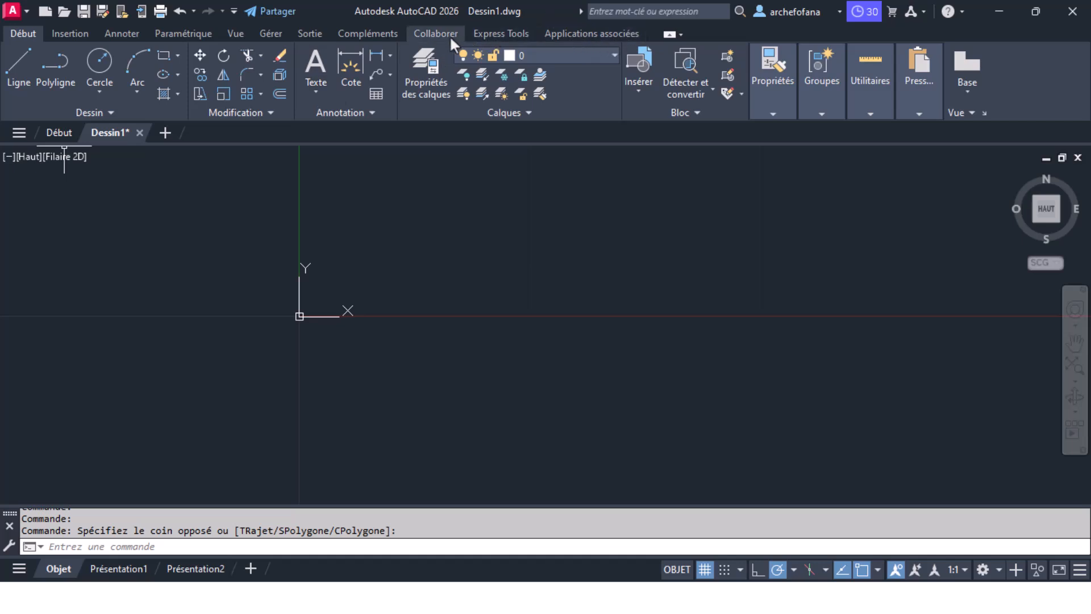
left_click(269, 34)
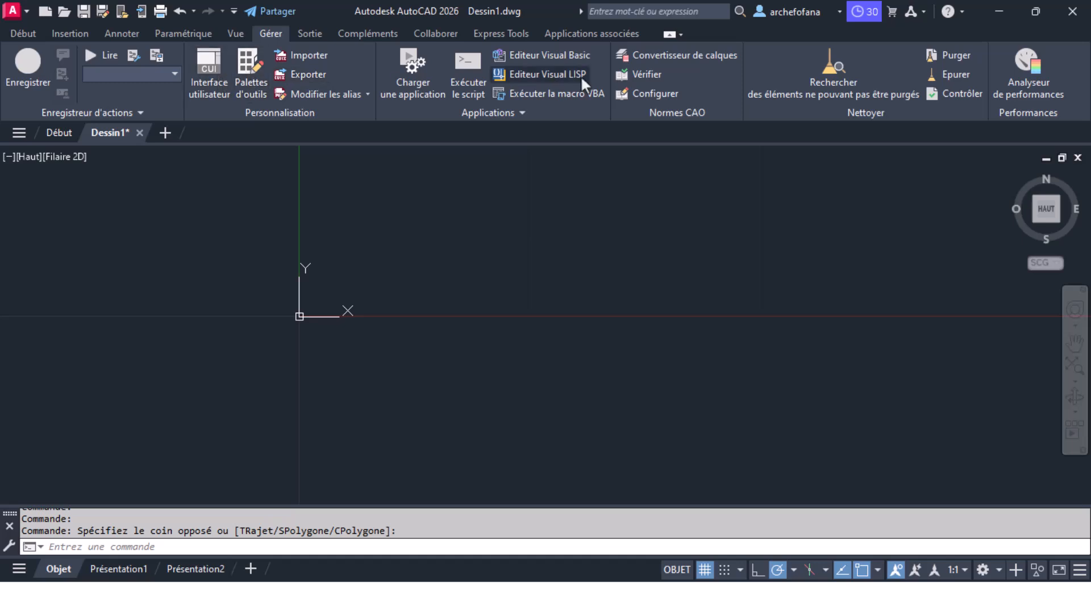
left_click(310, 34)
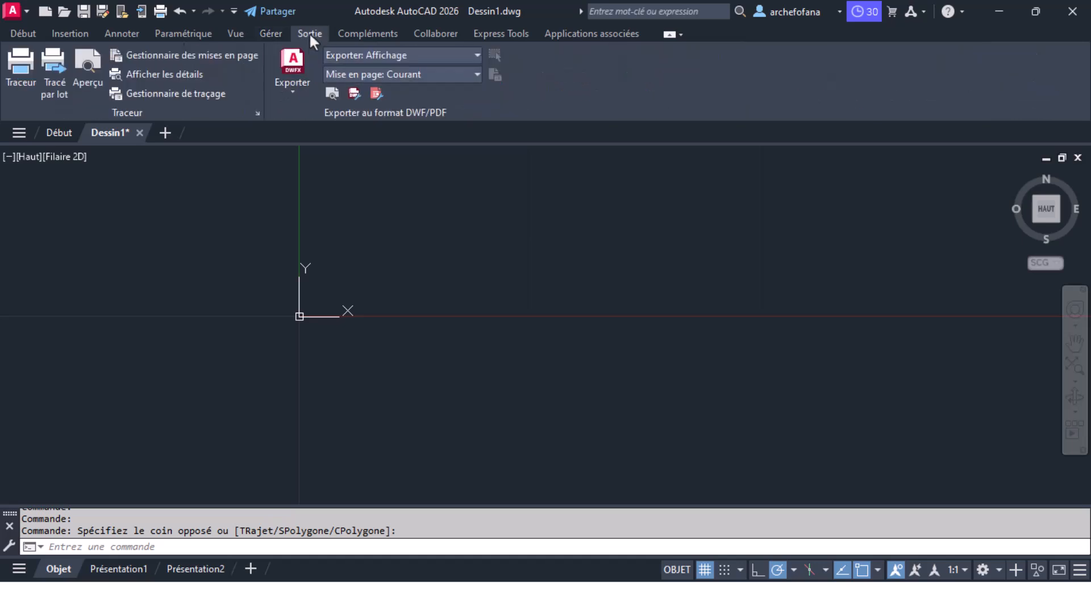
left_click(237, 34)
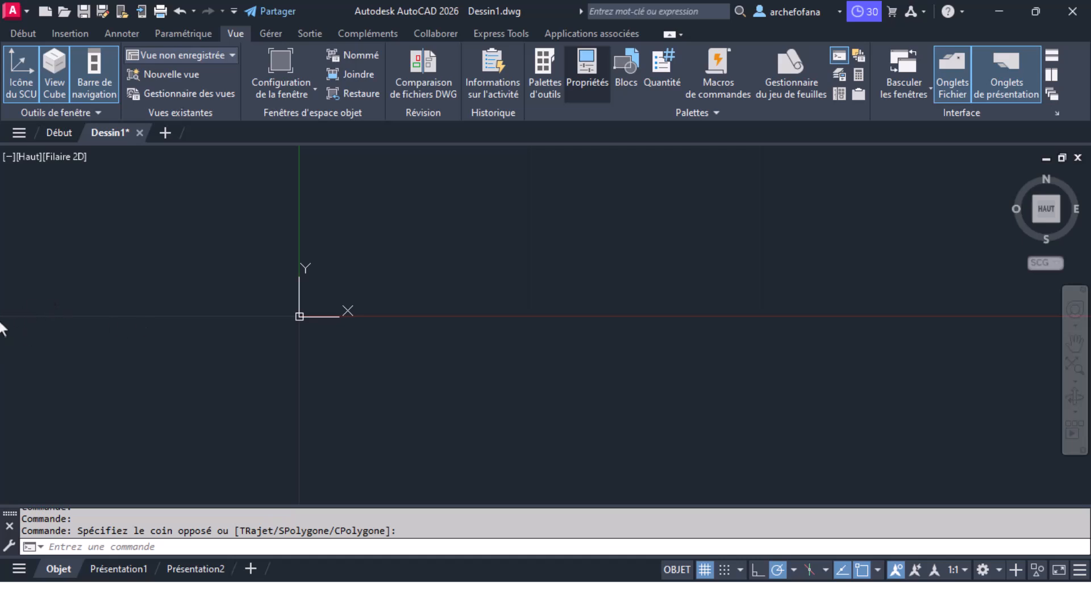
key("ctrl+1")
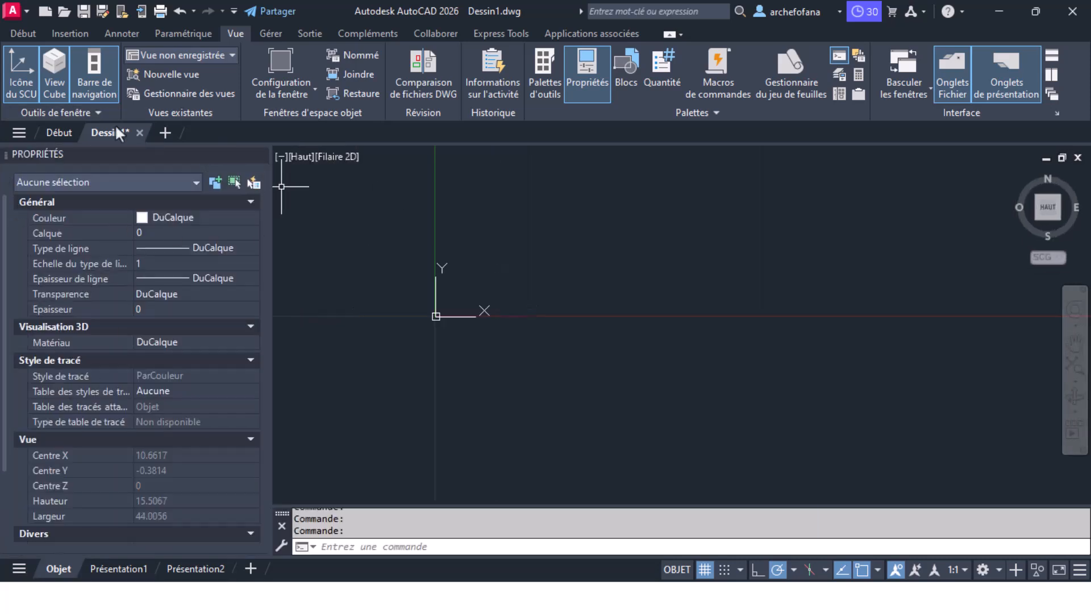
Sketch a short sloped line and a small rectangle in Dessin1
left_click(31, 32)
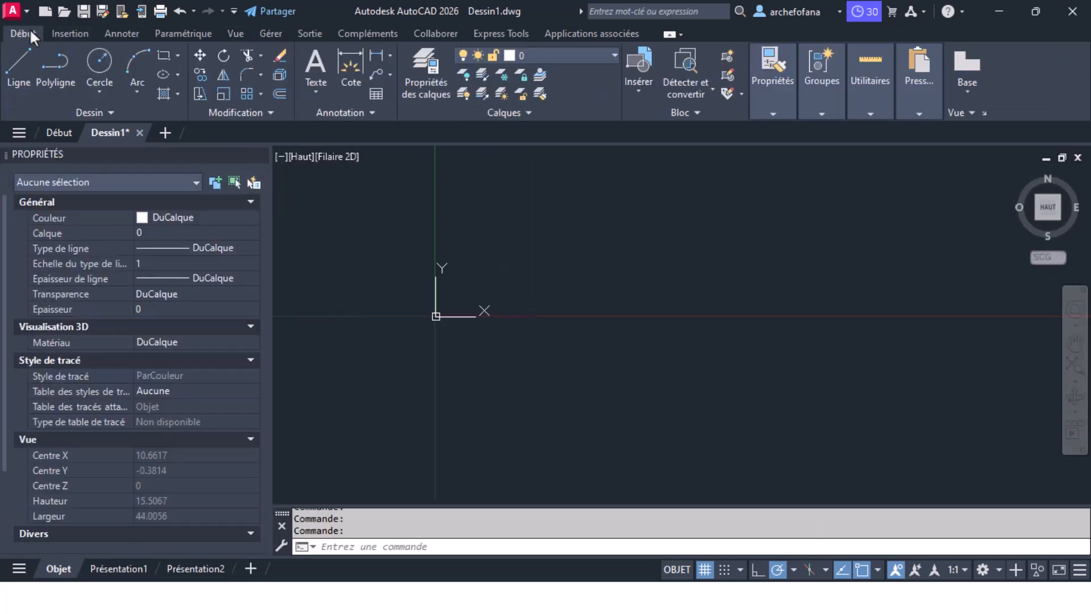
left_click(21, 68)
left_click(575, 244)
left_click(684, 254)
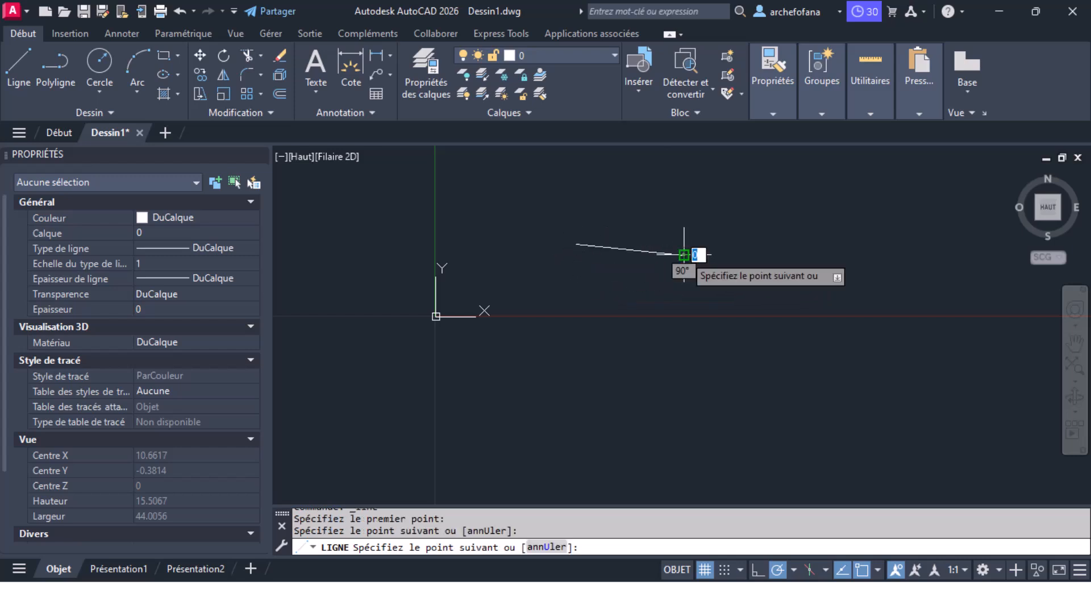
right_click(685, 258)
left_click(698, 281)
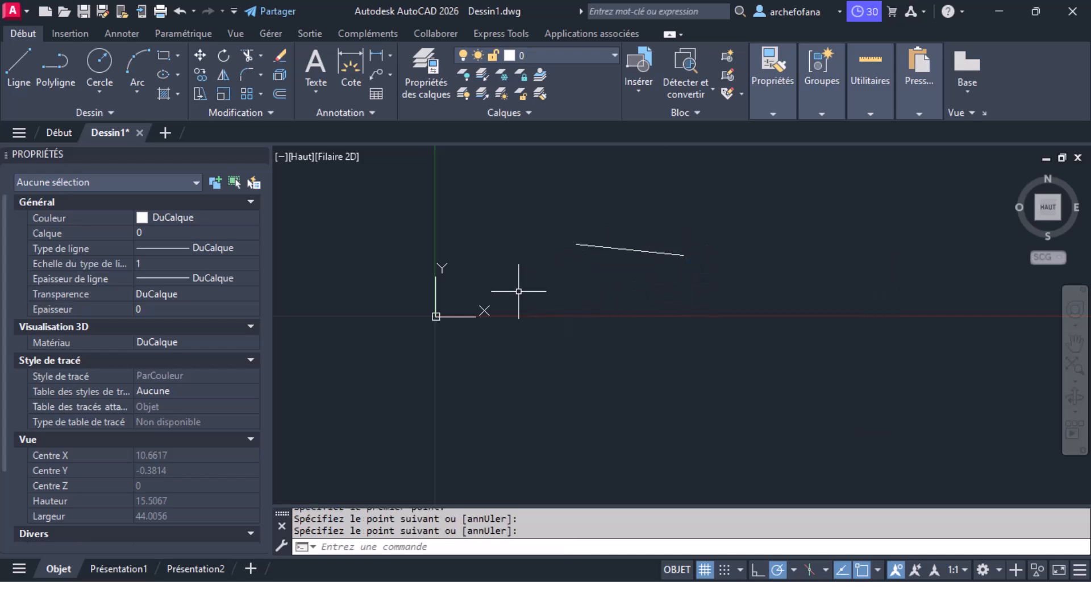
left_click(164, 56)
left_click(560, 301)
left_click(663, 375)
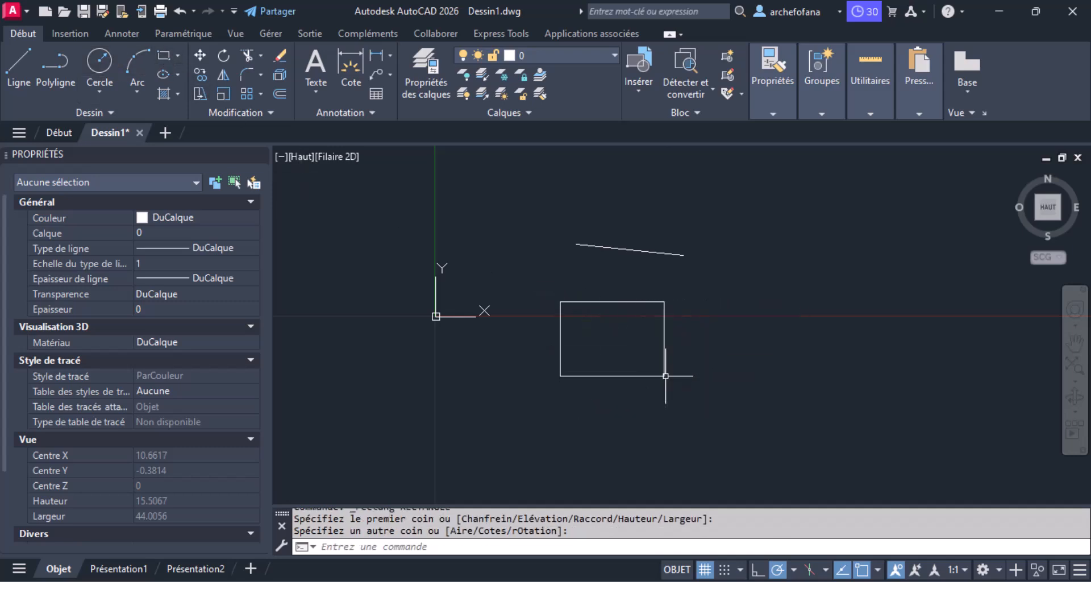
Inspect the line's and rectangle's properties (area 14.5936, length 15.4834), then clear the selection
left_click(648, 252)
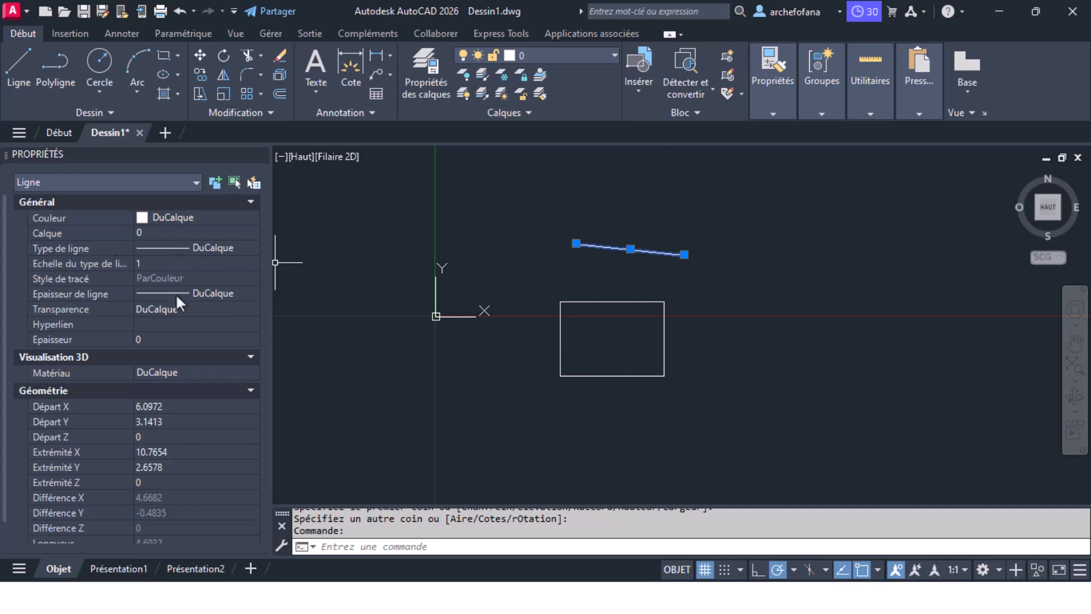
scroll(187, 484, "down", 1)
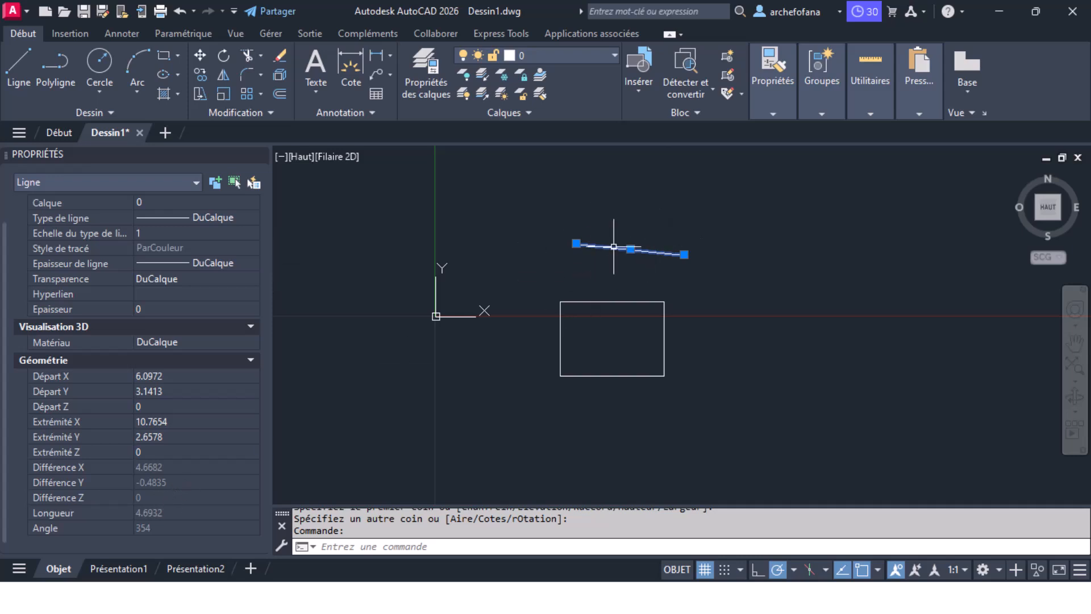
key("Escape")
left_click(665, 308)
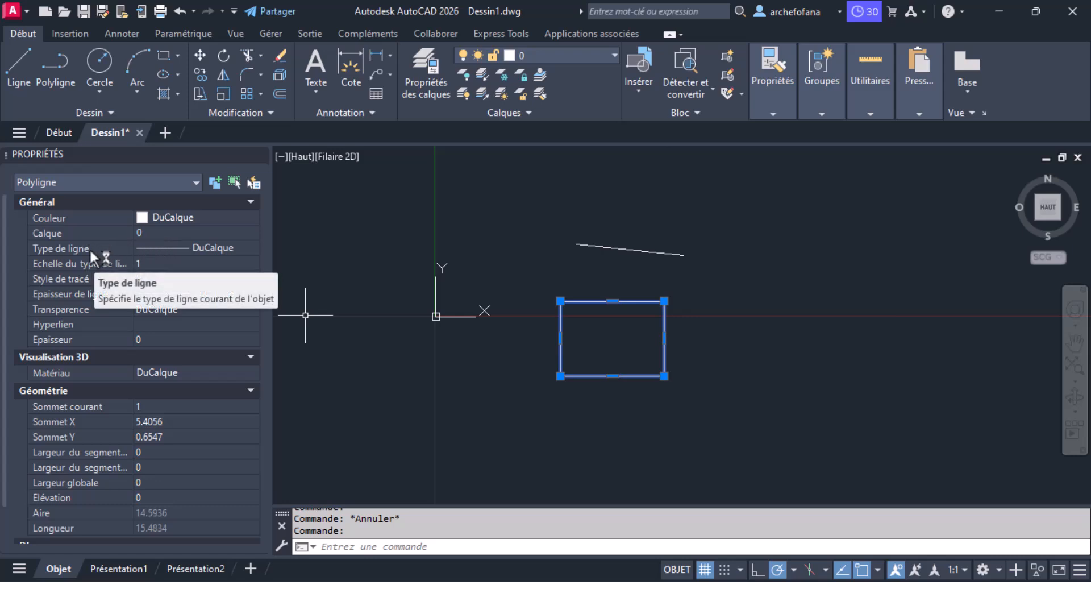
scroll(105, 392, "down", 3)
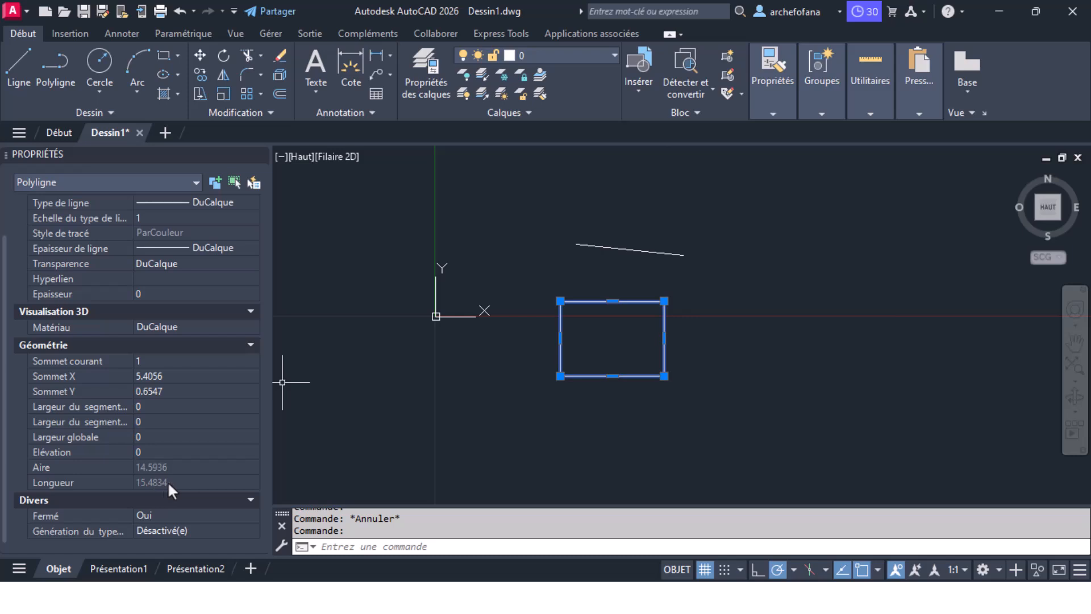
key("Escape")
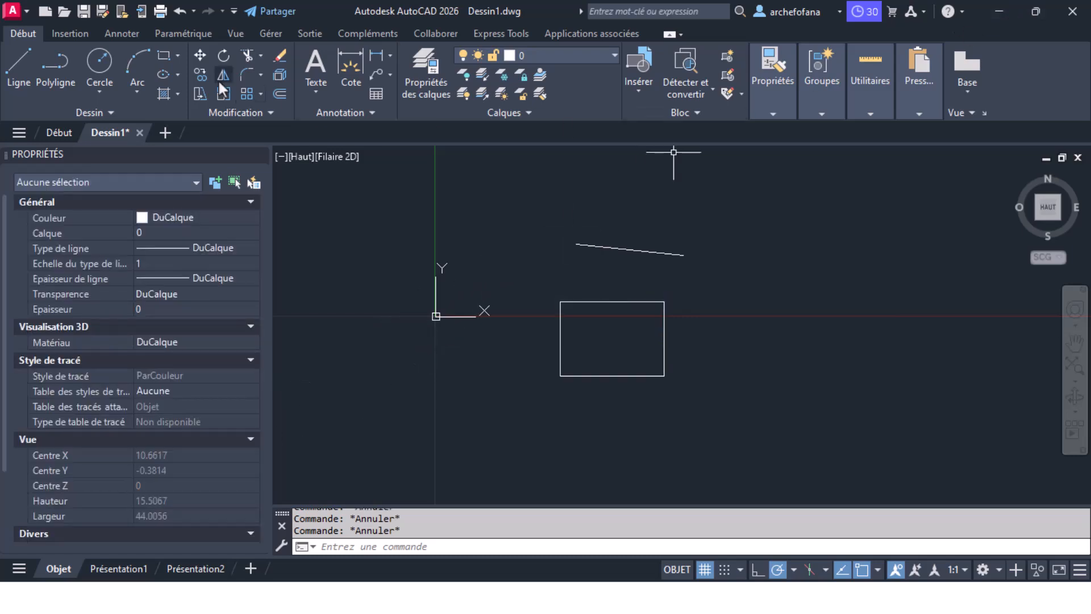
Keep the AutoCAD drawing open and minimize both AutoCAD and the residence folder window
left_click(1072, 11)
left_click(640, 349)
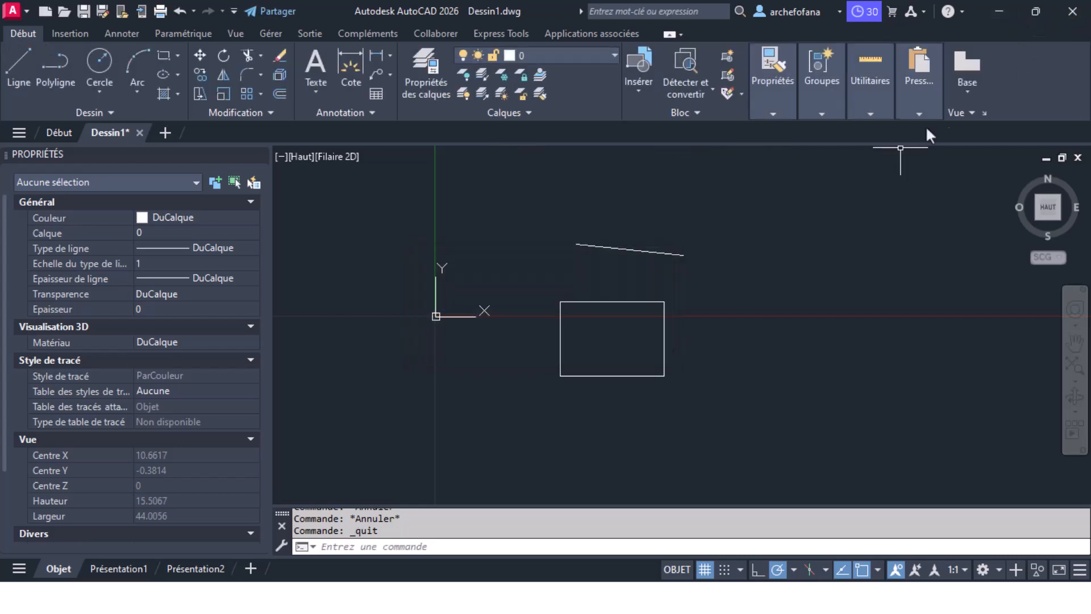
left_click(996, 14)
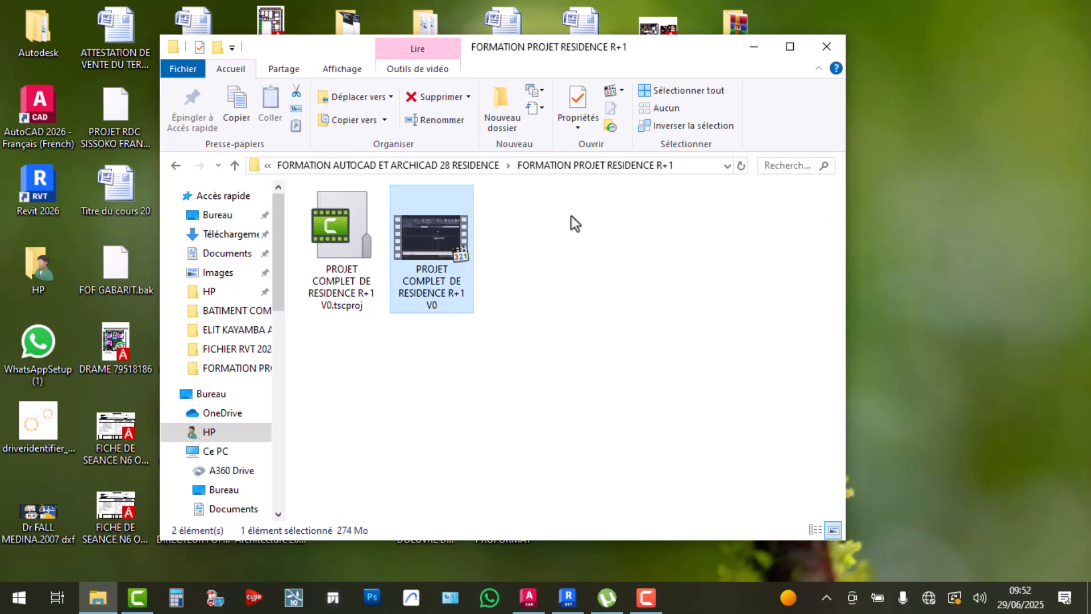
left_click(754, 47)
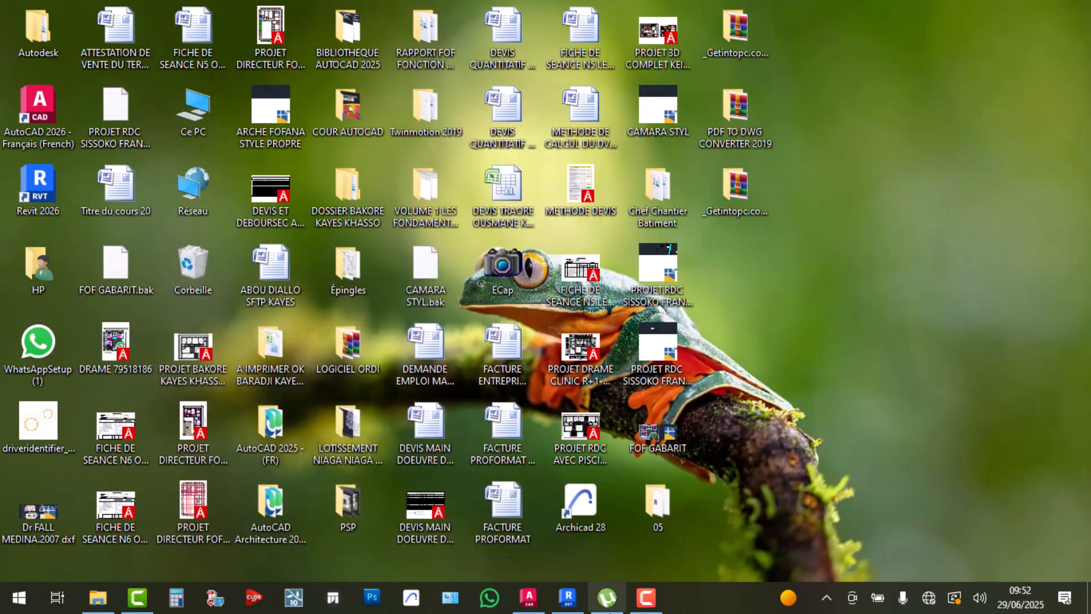
Bring Revit to the front and frame the empty Niveau 0 plan
left_click(568, 598)
scroll(477, 319, "up", 4)
scroll(408, 301, "down", 3)
middle_click_drag(509, 325, 487, 465)
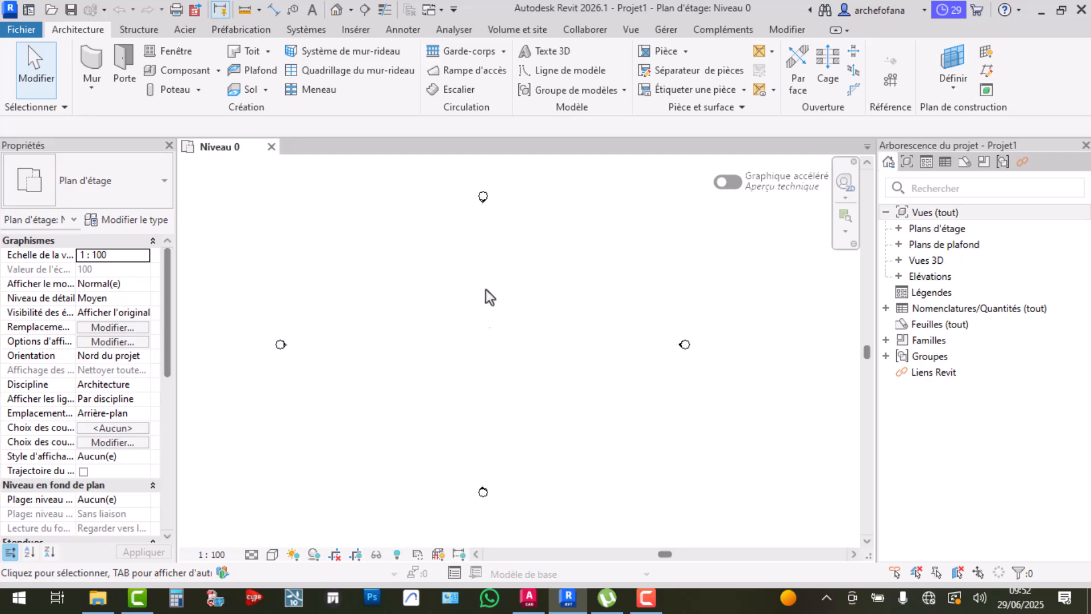
Start saving the Revit project and browse to the HP user folder
left_click(70, 10)
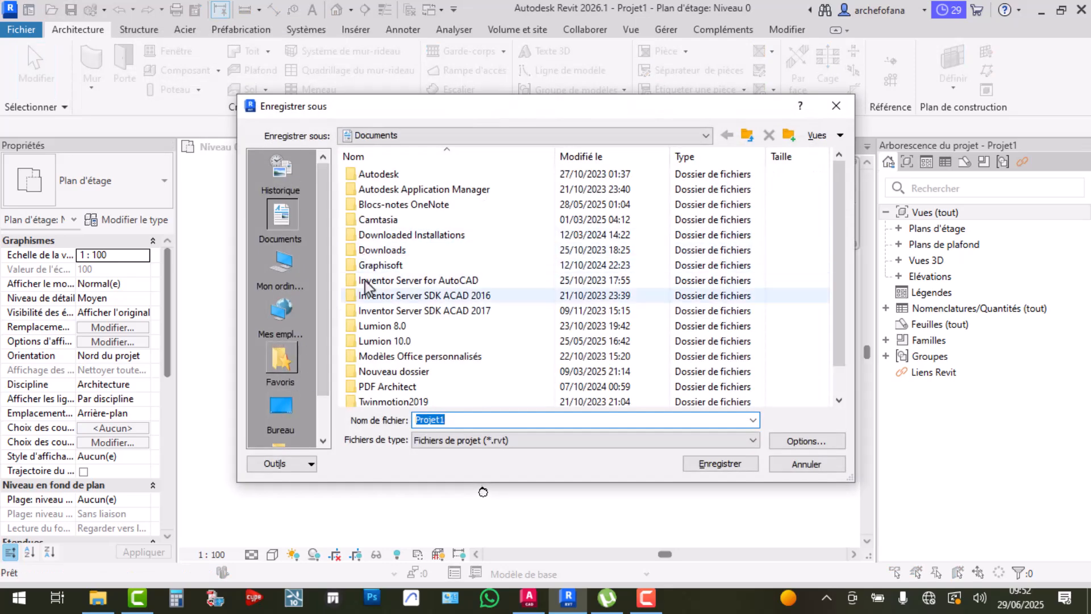
left_click(432, 136)
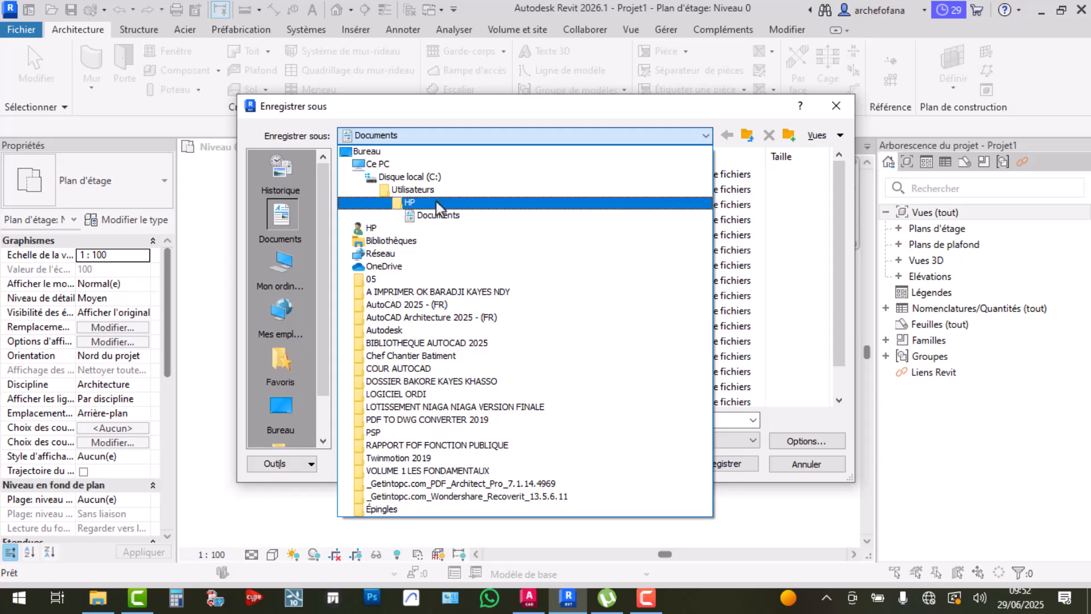
left_click(435, 202)
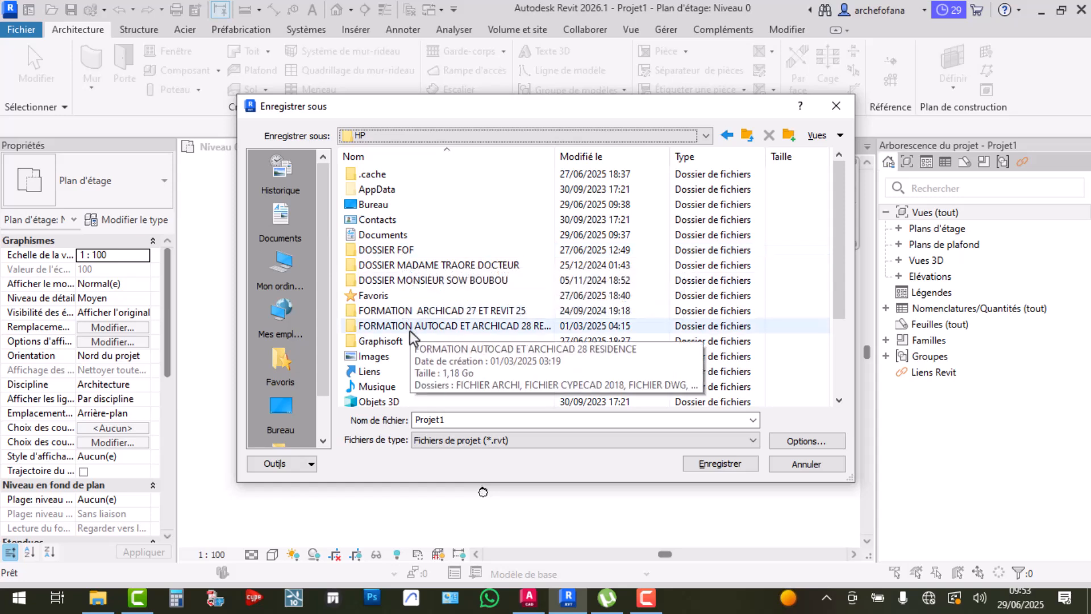
Create and open a new folder named 'FORMATION DEBUTANT REVIT 2026 OPTION AUTOCAD'
left_click(789, 135)
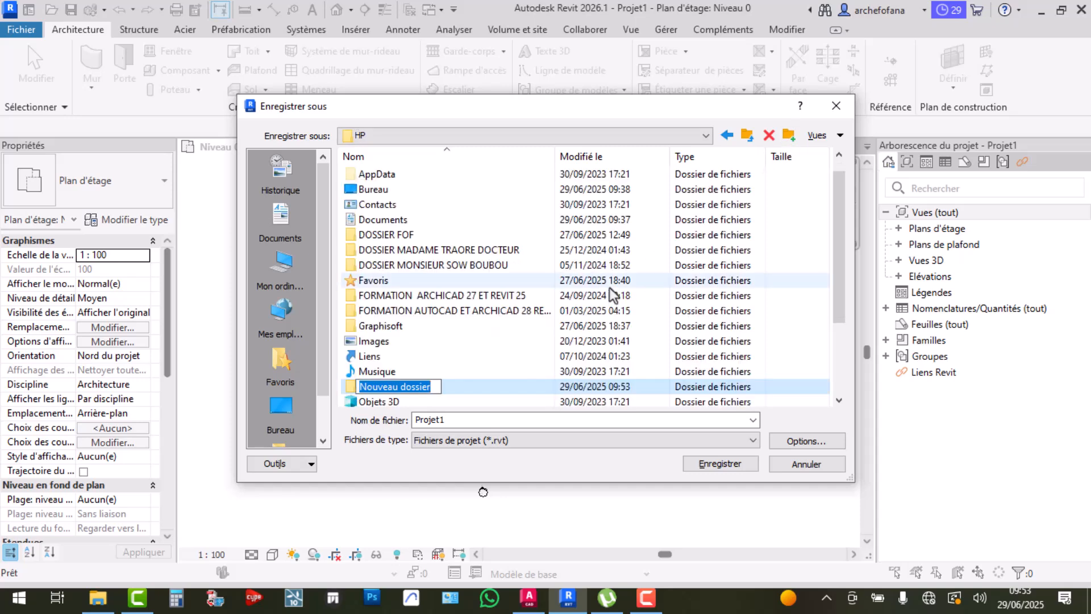
type("FORMA")
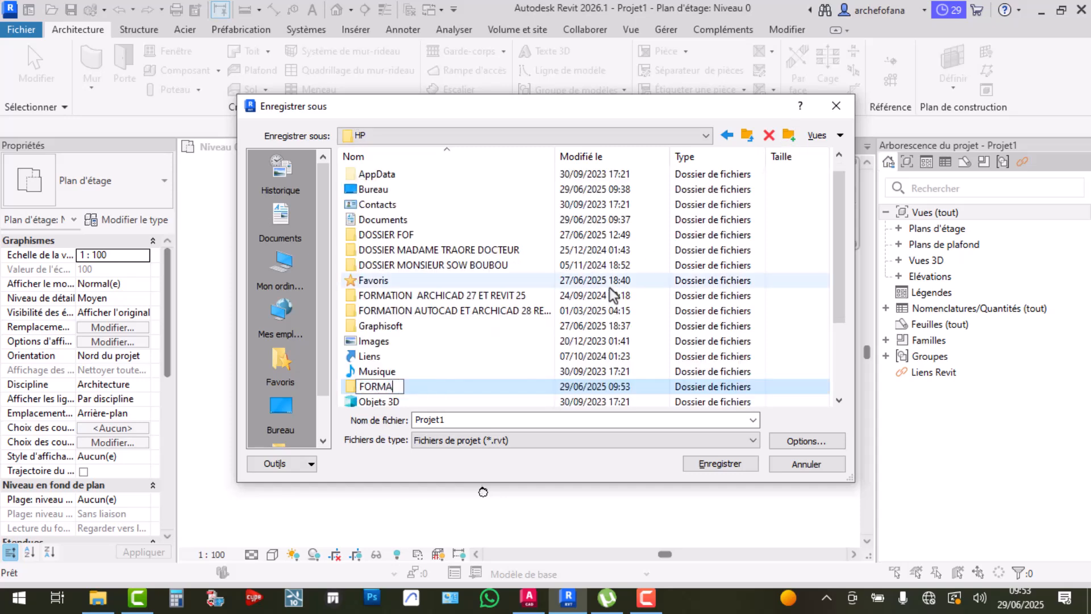
type("TION DE")
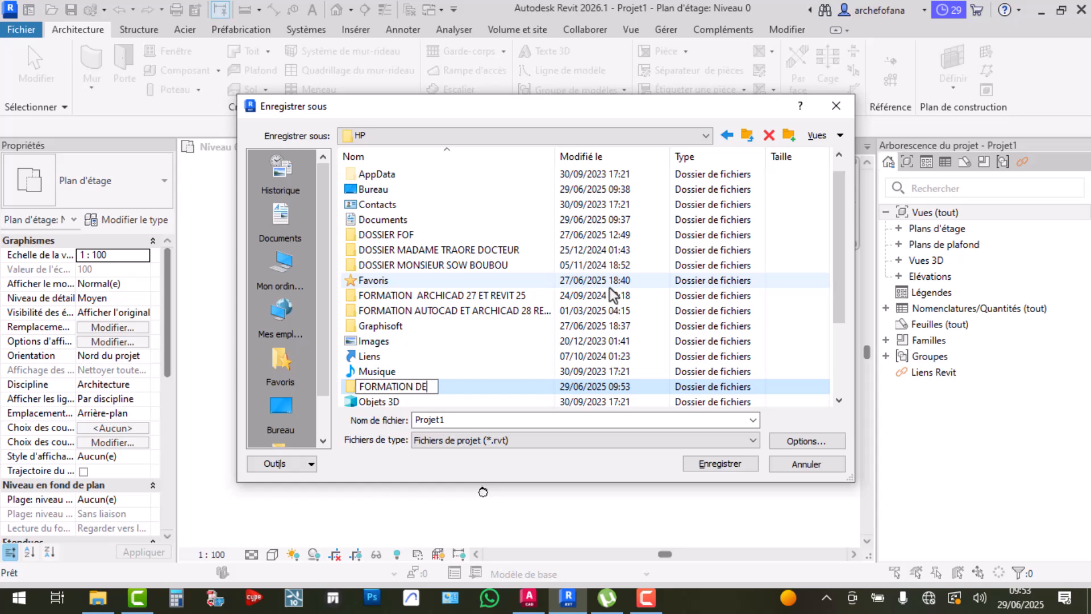
type("BUTANT")
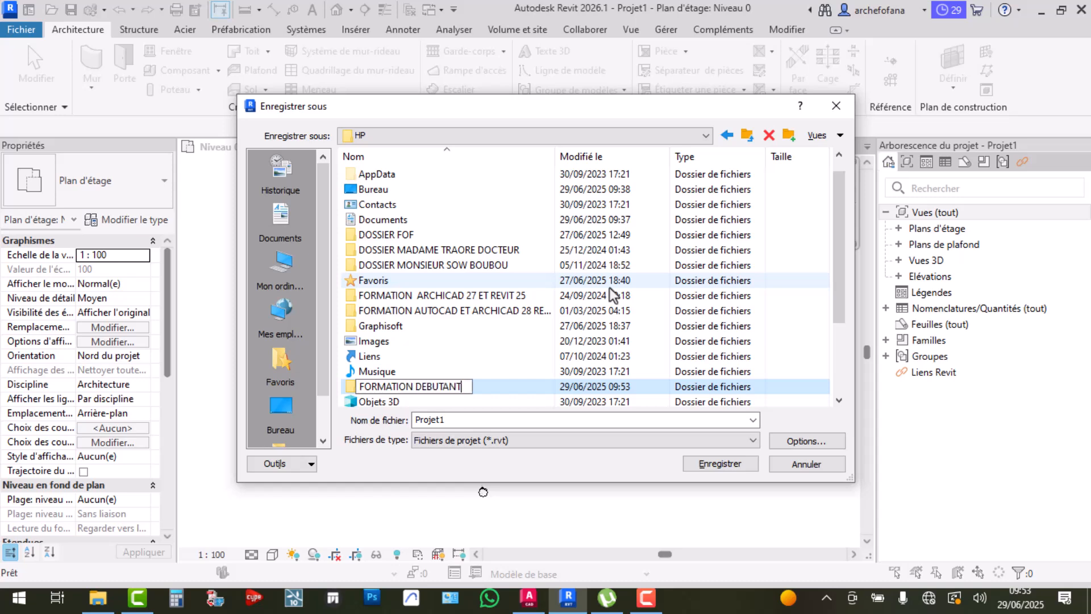
type(" REVIT 2026")
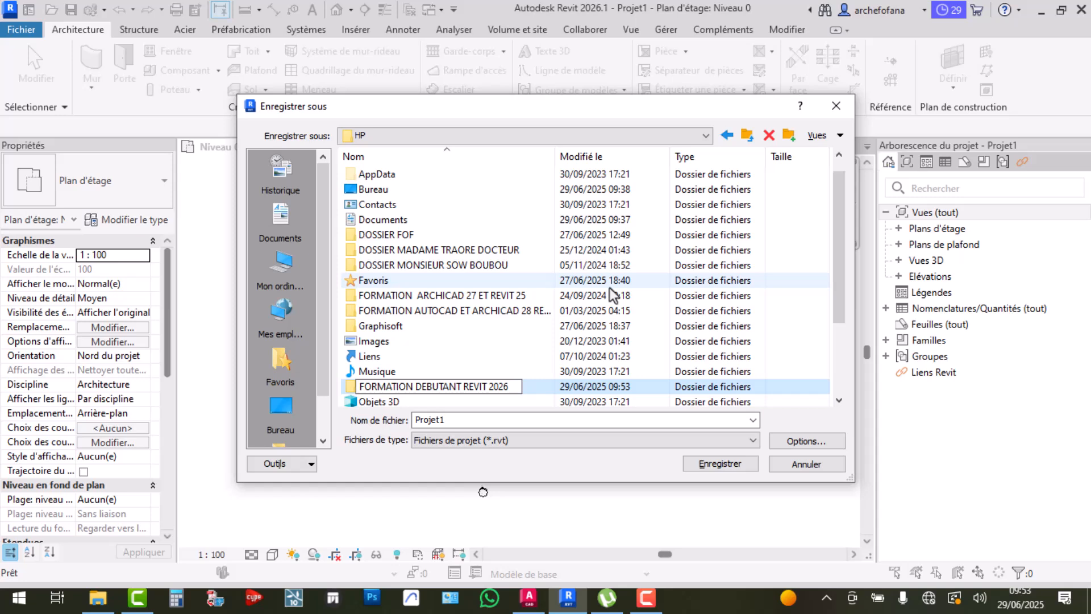
type(" OPT")
type("ION AU")
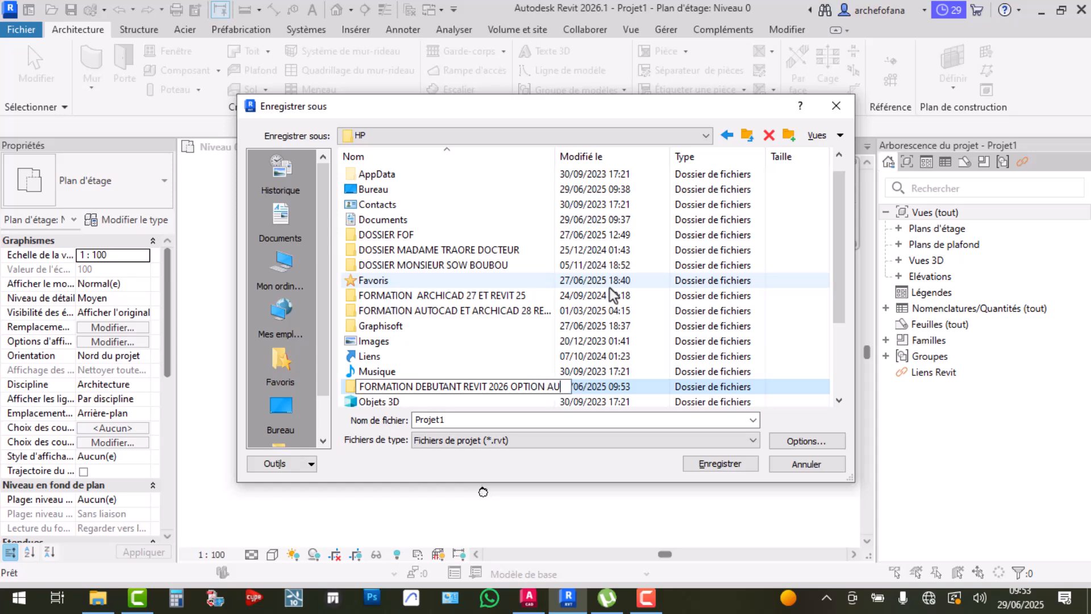
type("TOCAD")
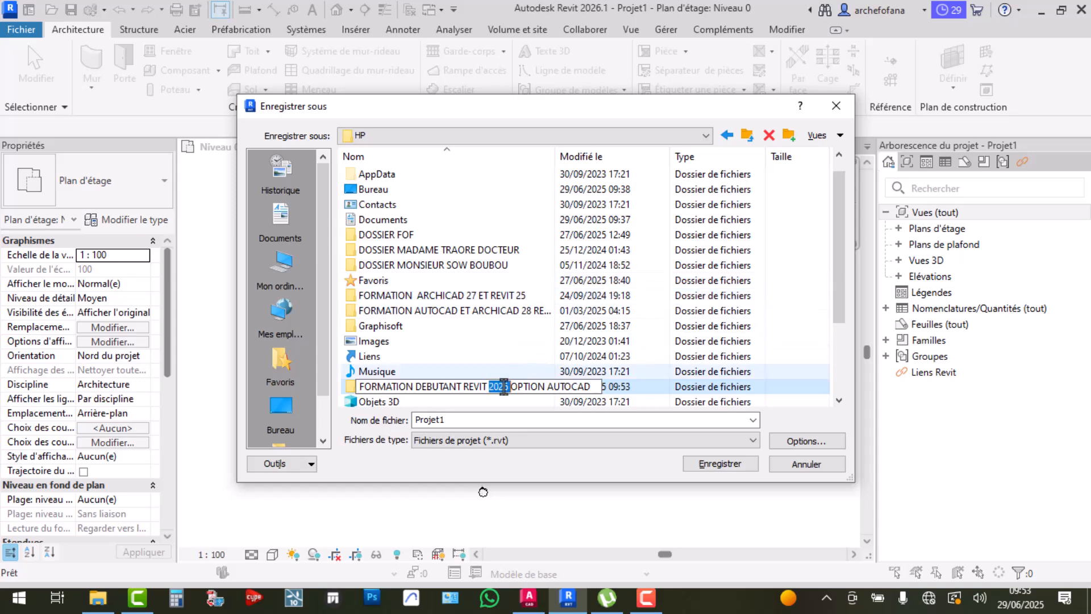
left_click_drag(589, 388, 332, 390)
key("ctrl+c")
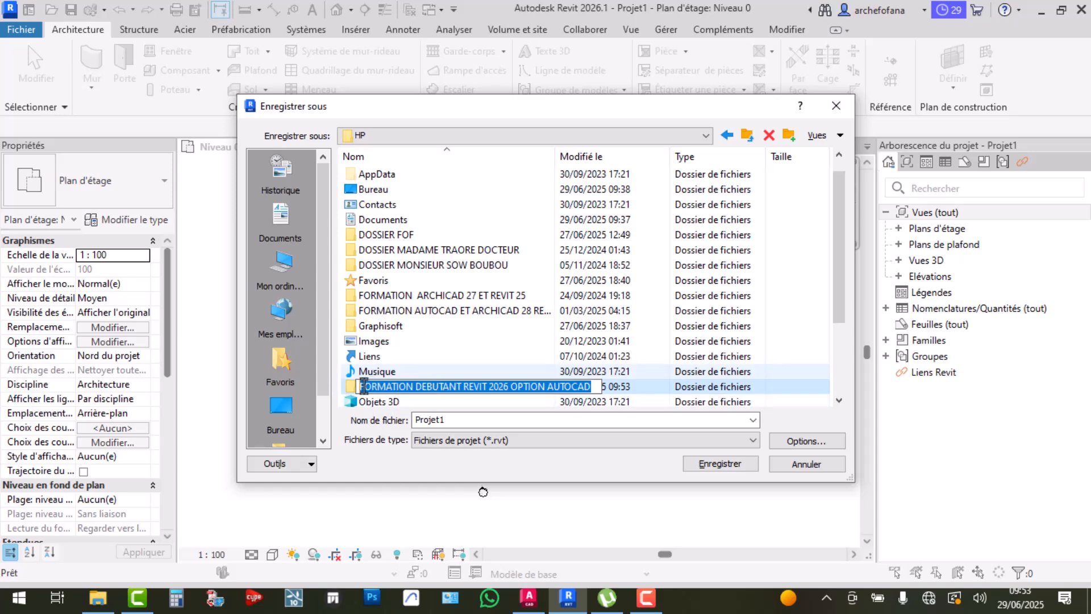
left_click(348, 389)
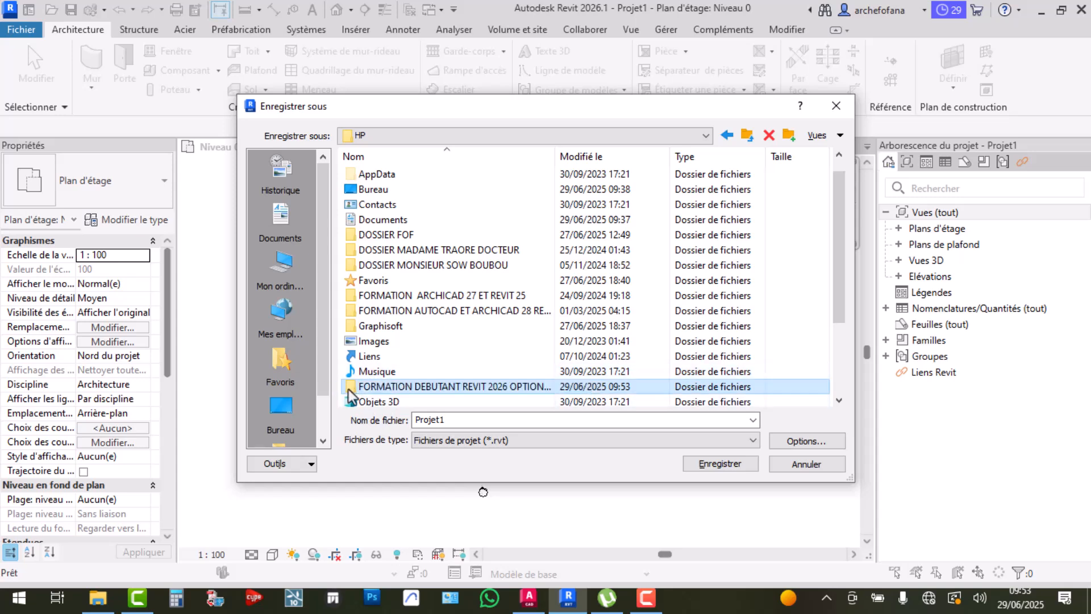
double_click(391, 388)
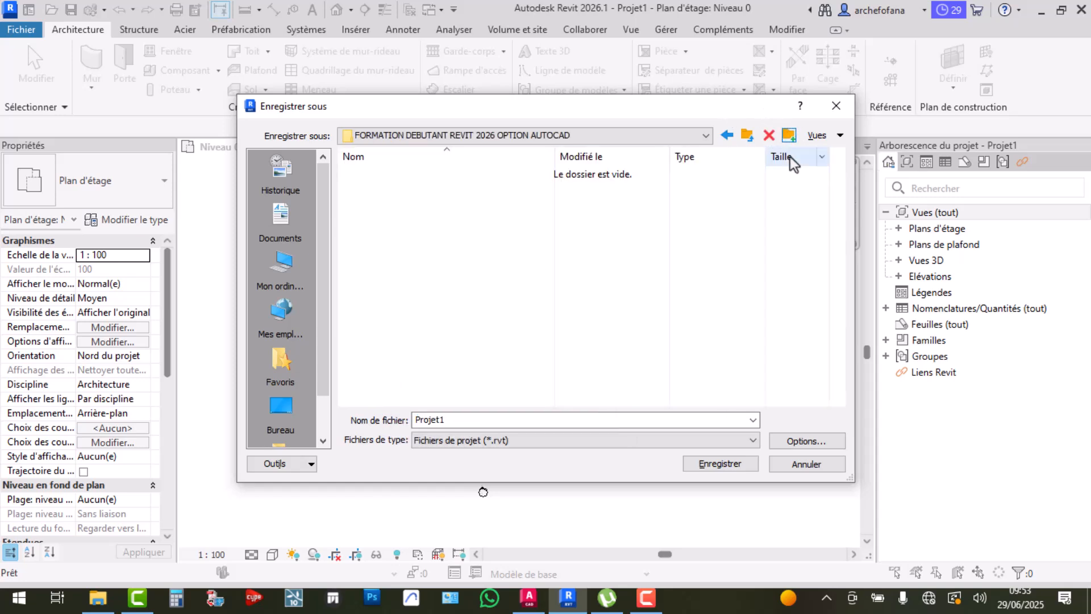
Create and open a subfolder named 'FICHIER RVT 2026'
left_click(788, 135)
type("F")
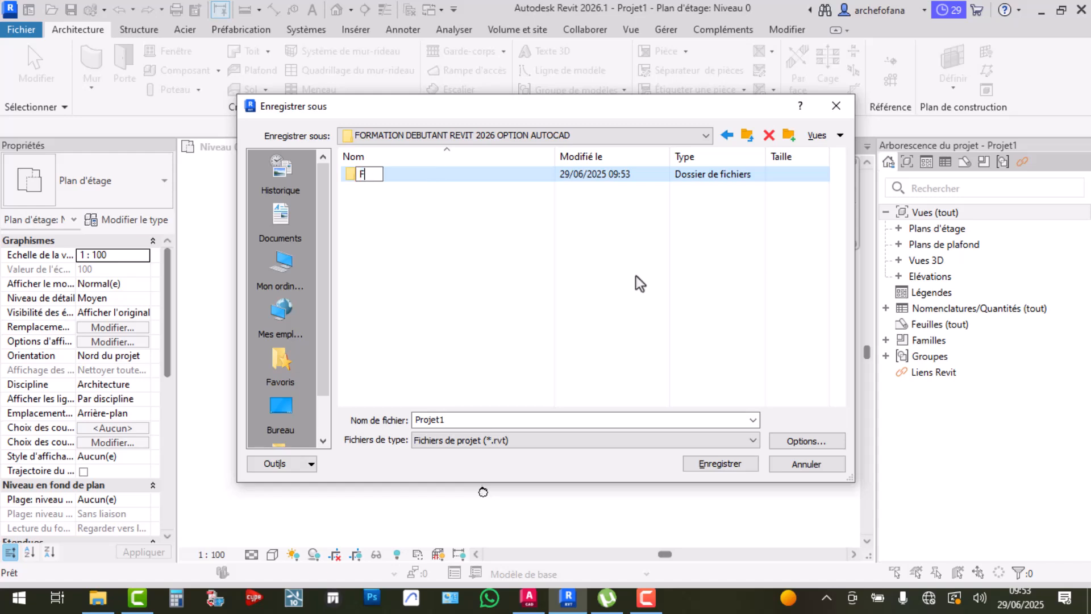
type("ICHIER RVT 2026")
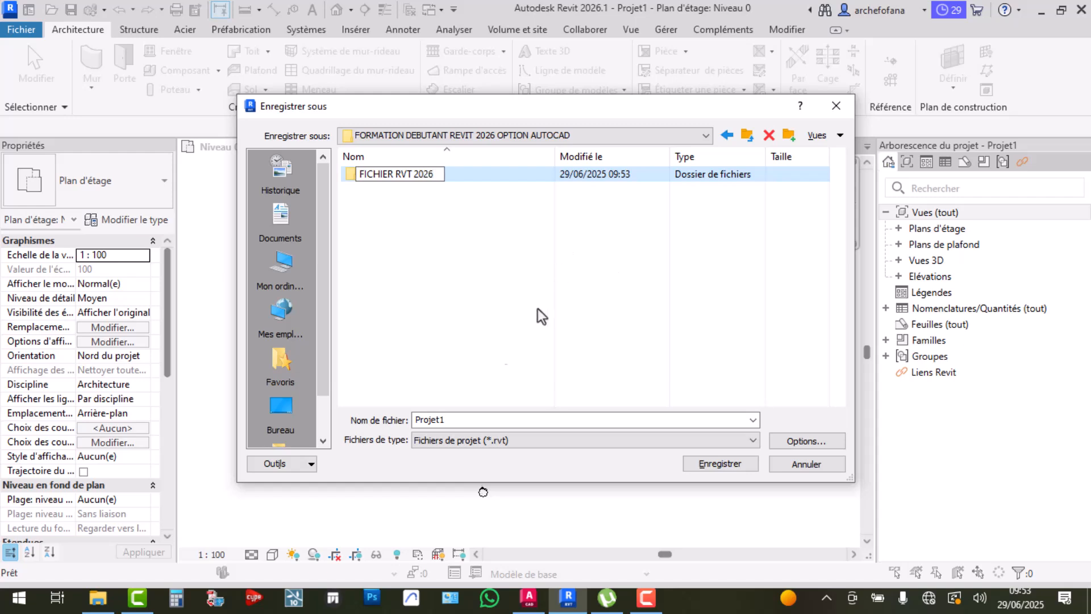
key("Return")
double_click(395, 175)
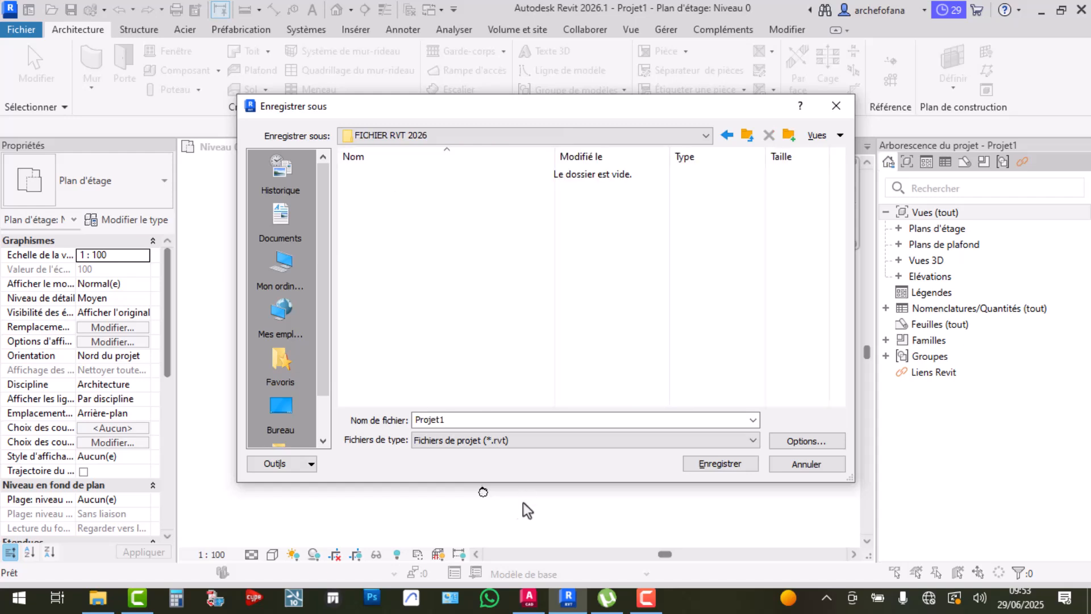
Name the file 'REVIT 2026 OPTION AUTOCAD', set maximum backups to 3, and save
double_click(451, 419)
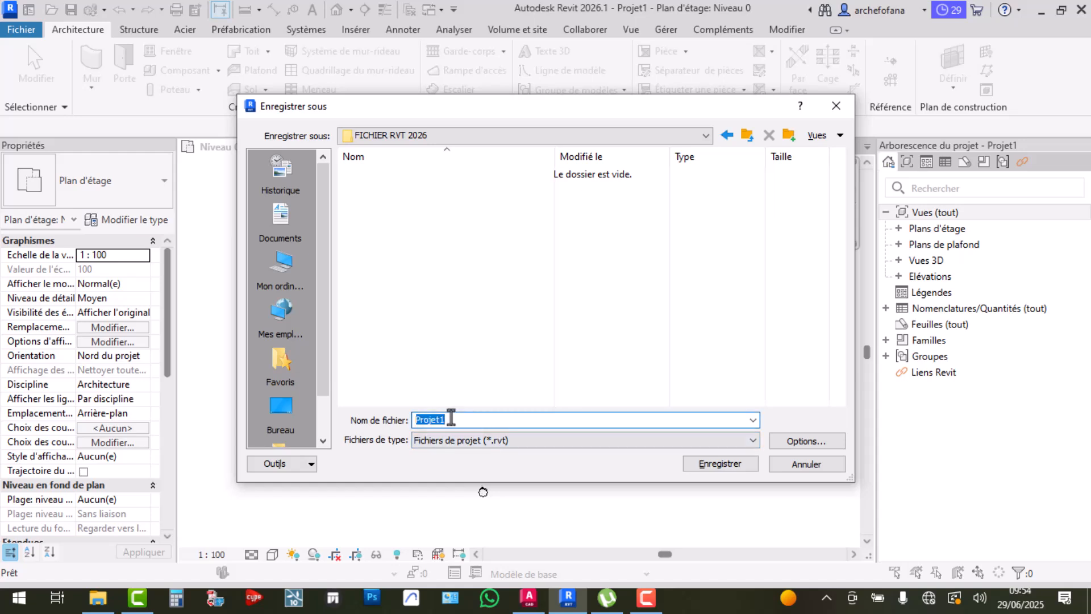
key("ctrl+v")
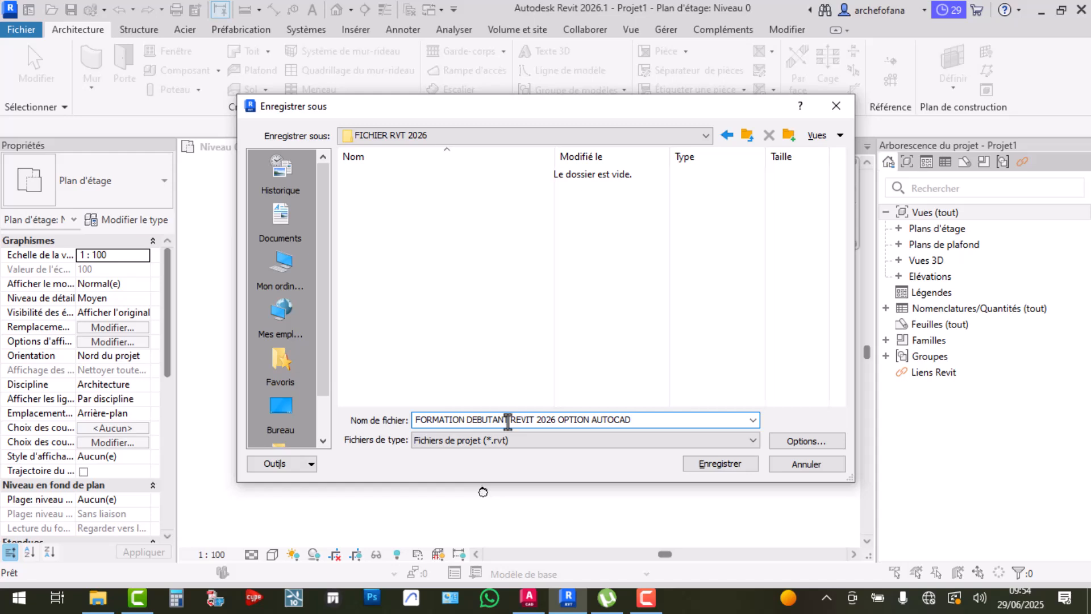
left_click(508, 420)
key("BackSpace")
key("BackSpace")
key("BackSpace")
key("BackSpace")
key("BackSpace")
key("BackSpace")
key("BackSpace")
key("BackSpace")
key("BackSpace")
key("BackSpace")
key("BackSpace")
key("BackSpace")
key("BackSpace")
key("BackSpace")
key("BackSpace")
key("BackSpace")
key("BackSpace")
key("BackSpace")
key("BackSpace")
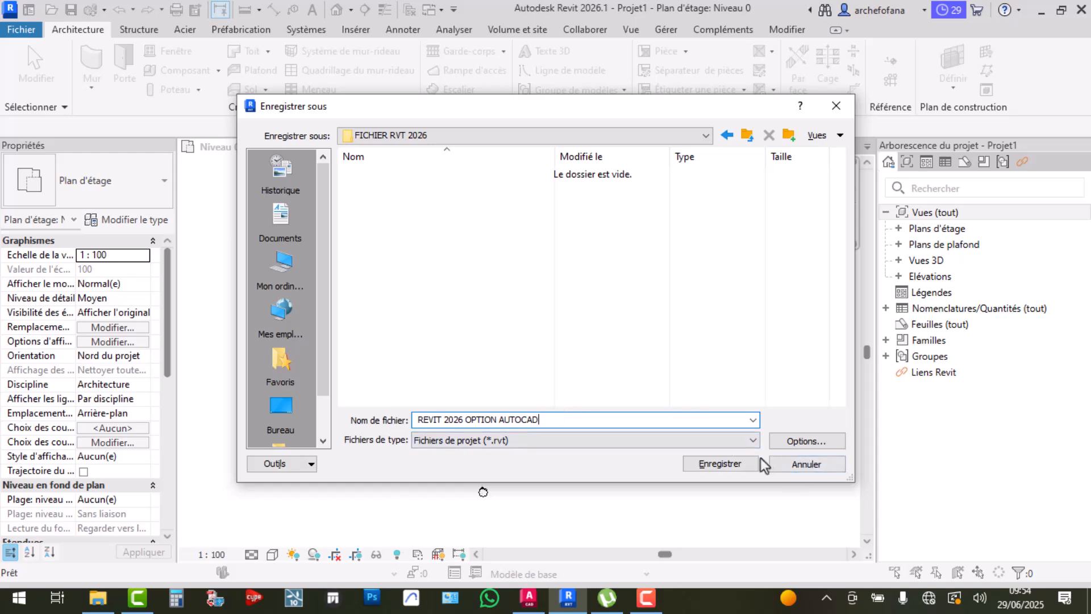
left_click(796, 441)
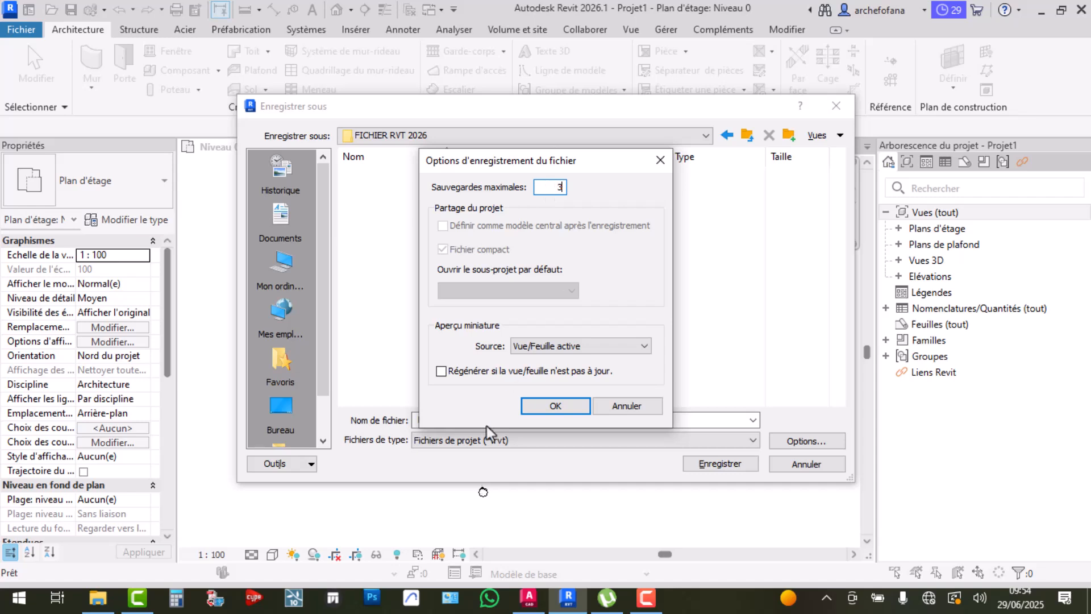
left_click(559, 407)
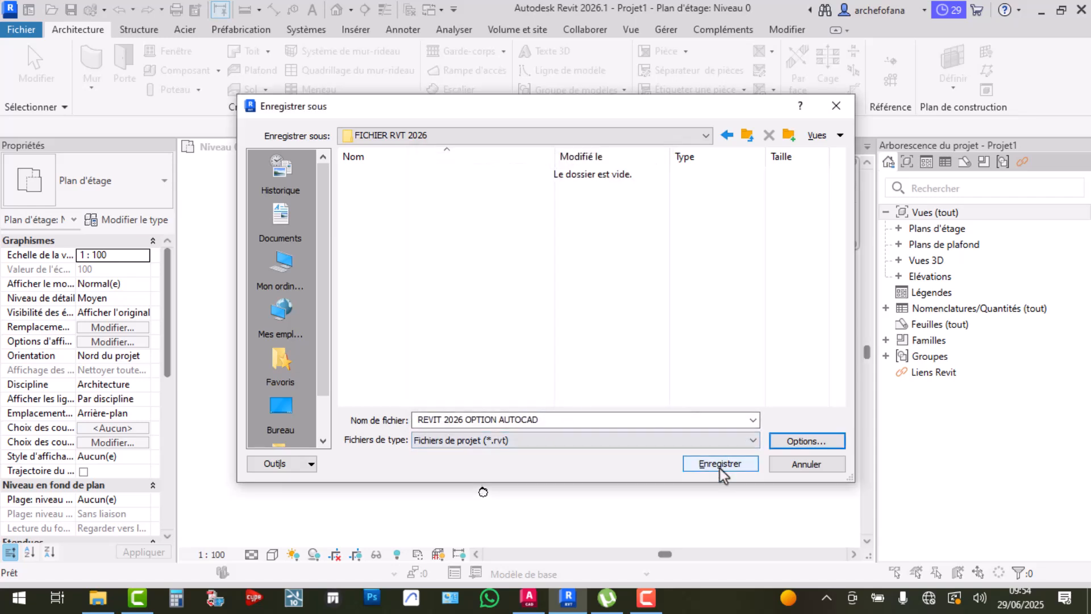
left_click(720, 466)
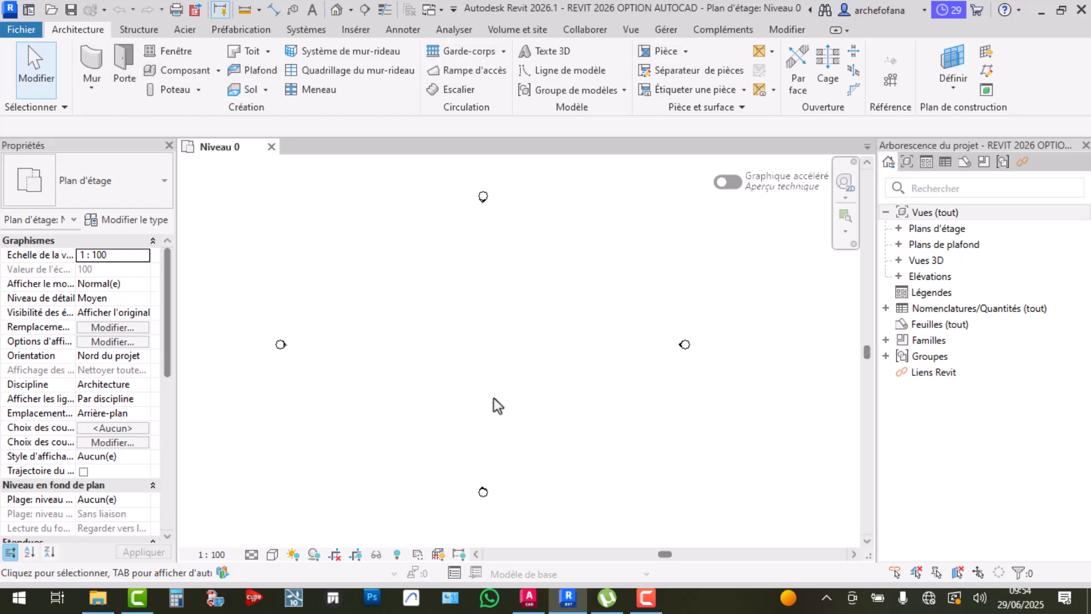
In AutoCAD, erase the sketched line and rectangle from Dessin1
left_click(538, 607)
left_click(699, 206)
left_click(518, 452)
key("Delete")
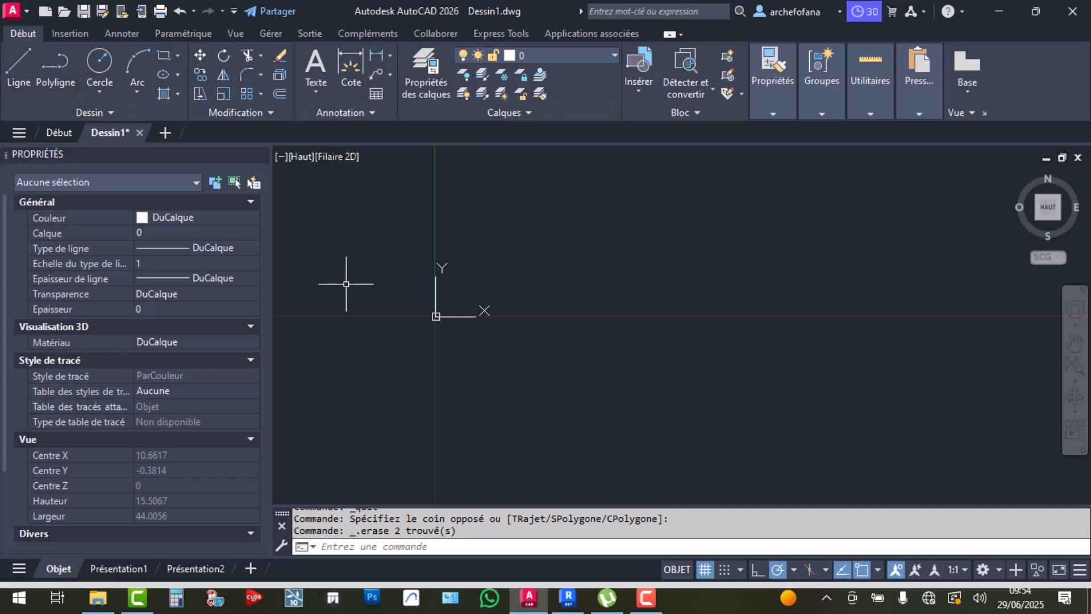
scroll(395, 315, "up", 5)
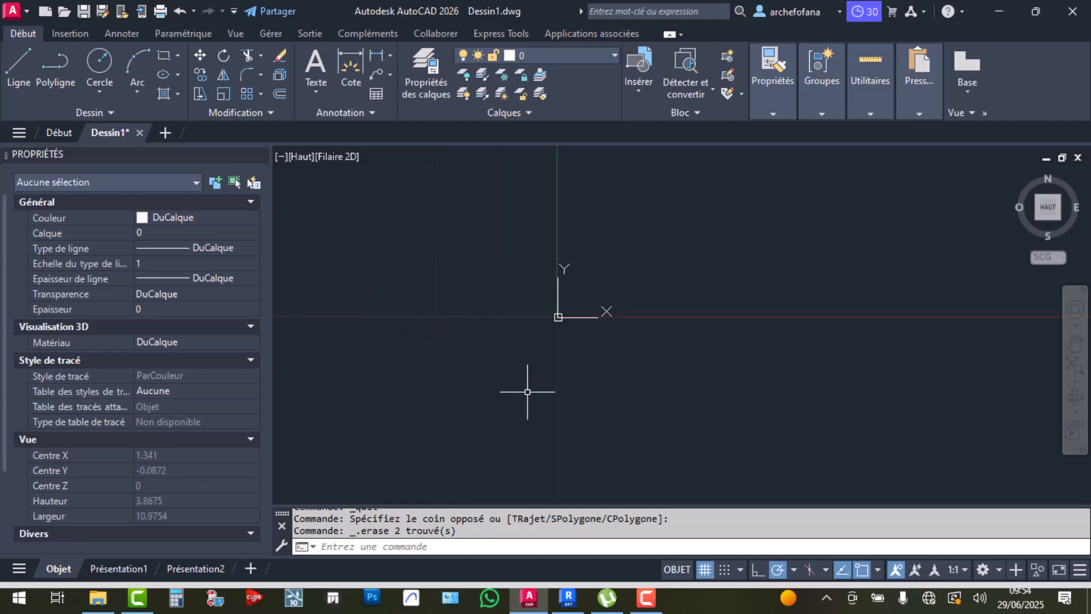
Return to Revit and centre the Niveau 0 plan on its four elevation markers
left_click(568, 598)
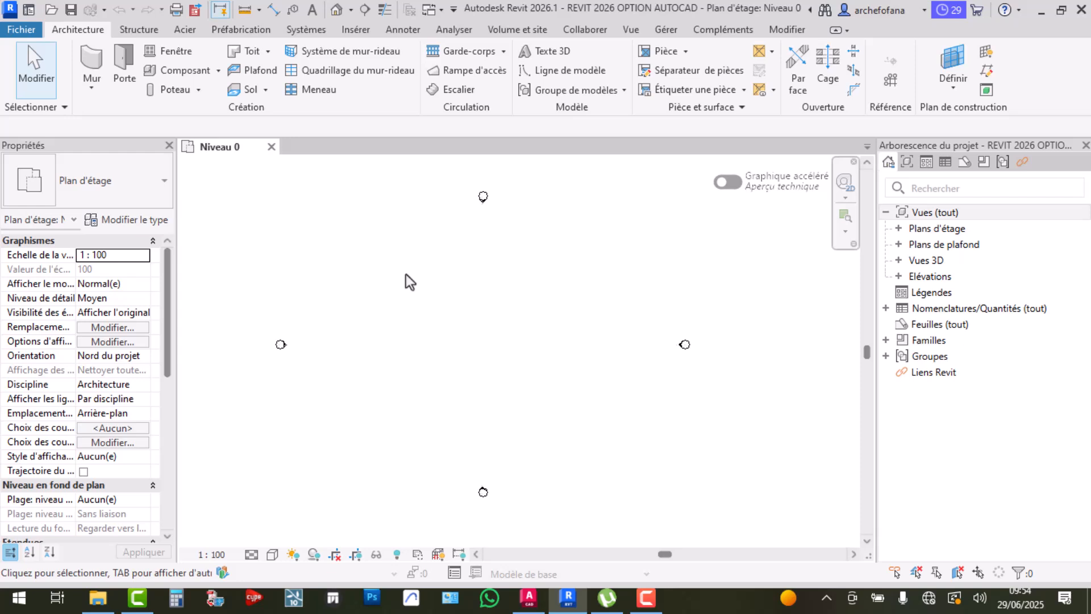
scroll(419, 318, "up", 1)
middle_click_drag(453, 305, 469, 307)
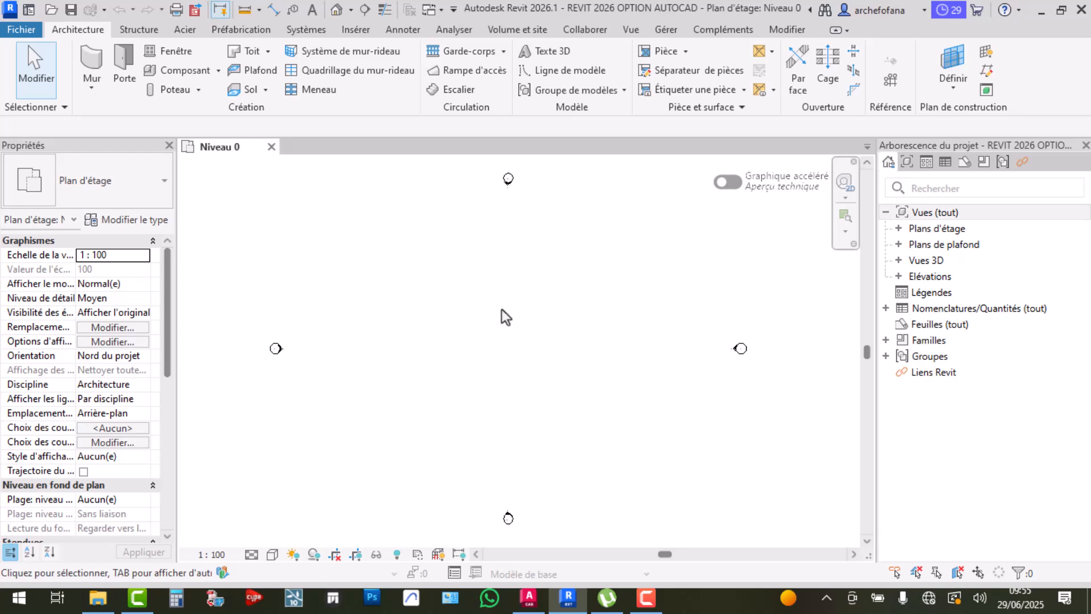
scroll(493, 320, "up", 1)
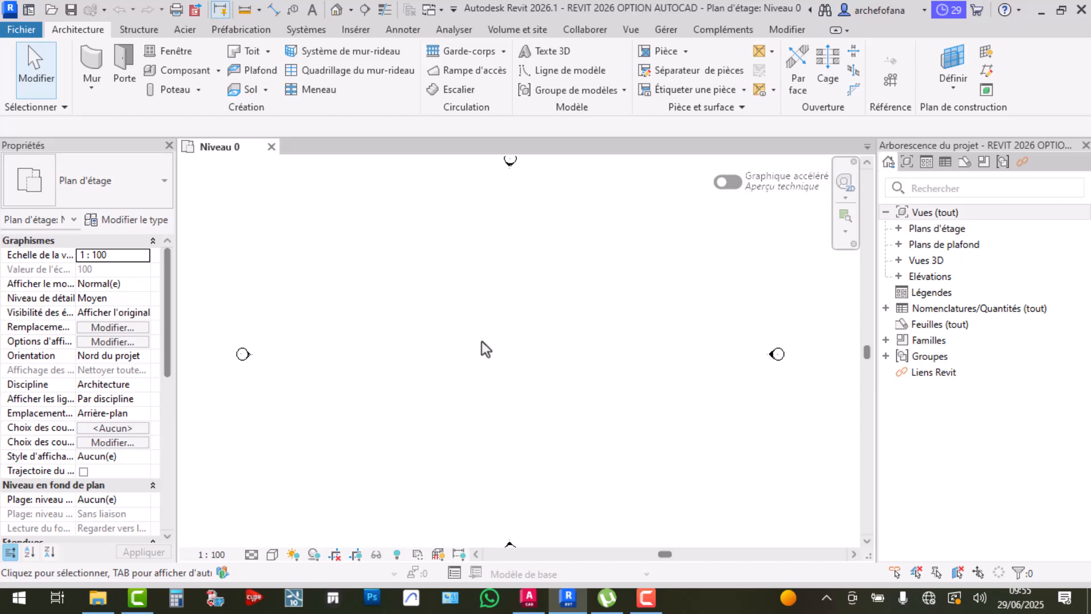
From the Début page, browse Bureau and open the PROJET RDC drawing dated 21/04/2025
left_click(528, 603)
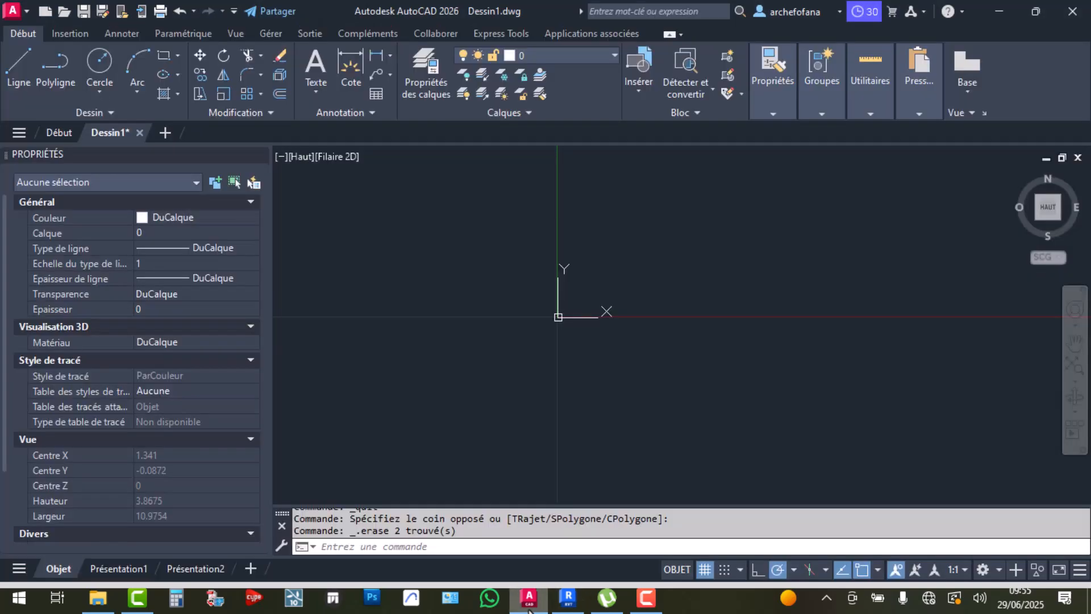
left_click(52, 133)
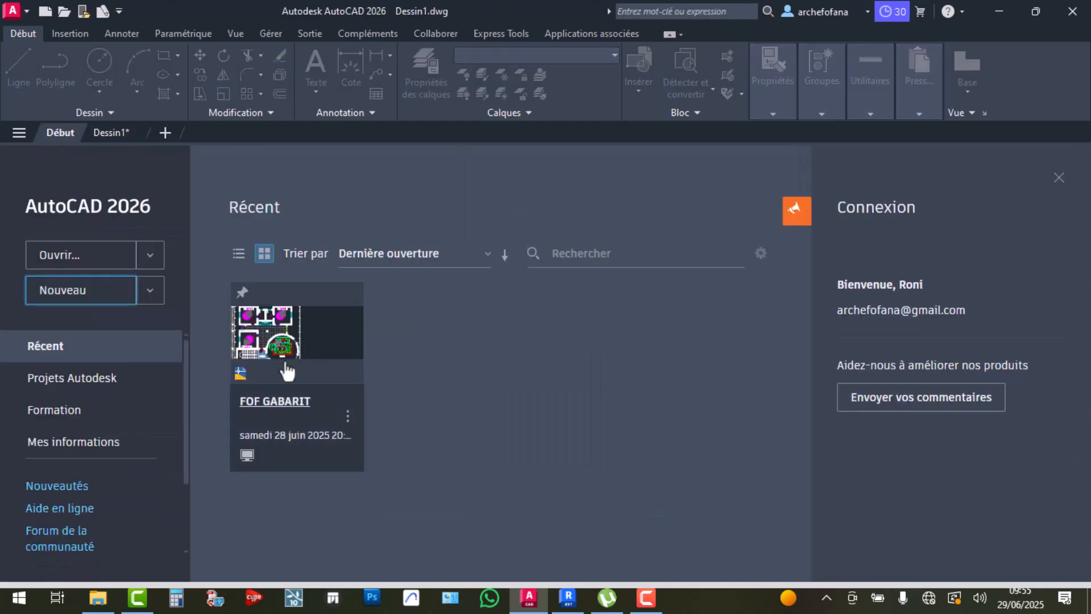
left_click(86, 257)
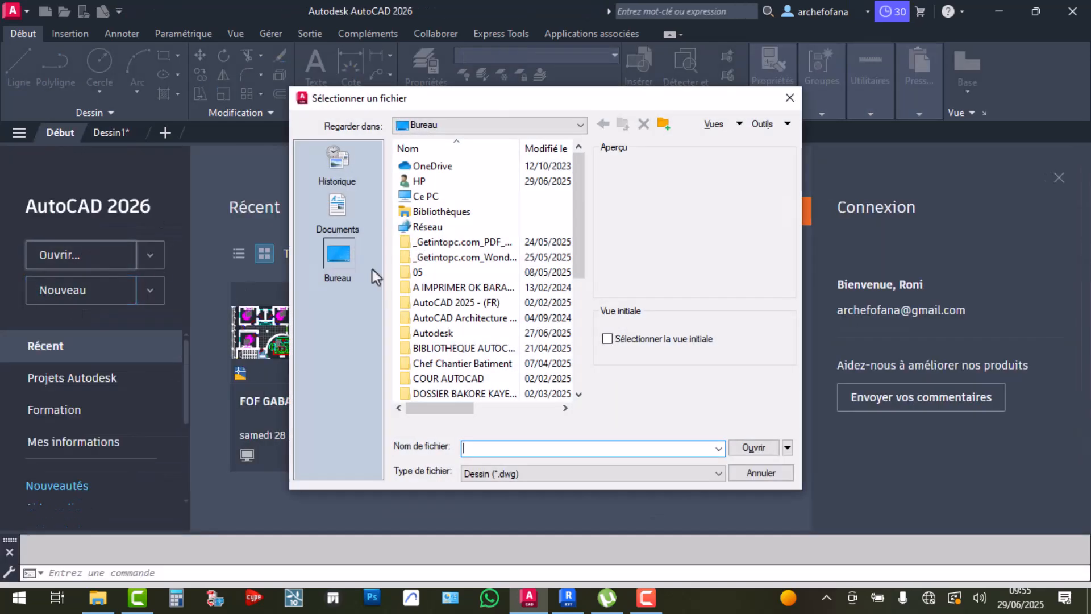
scroll(454, 318, "down", 5)
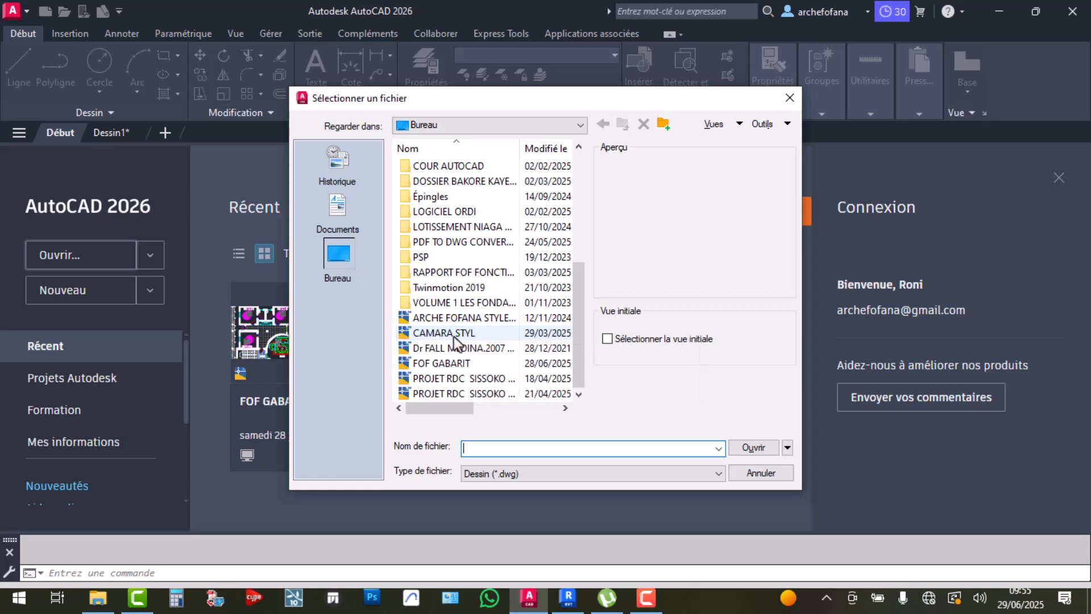
left_click(469, 347)
left_click(471, 364)
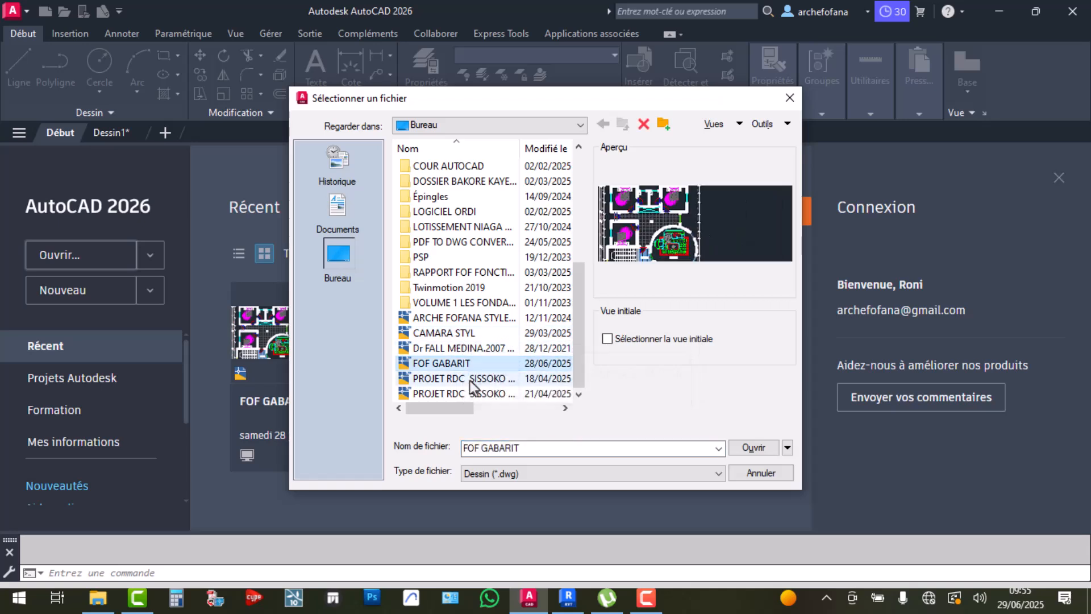
left_click(470, 378)
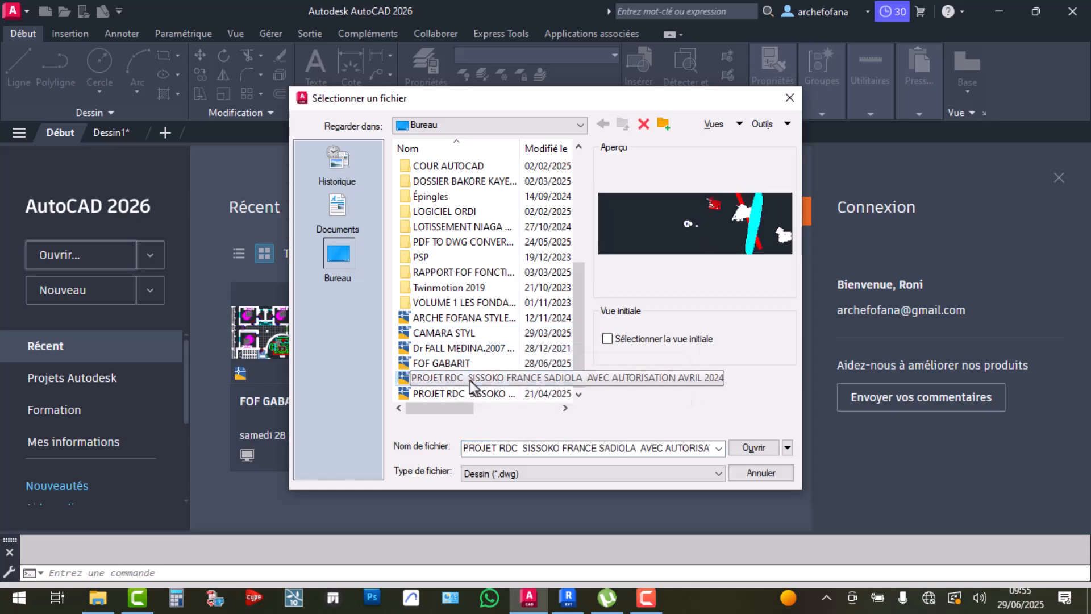
left_click(448, 395)
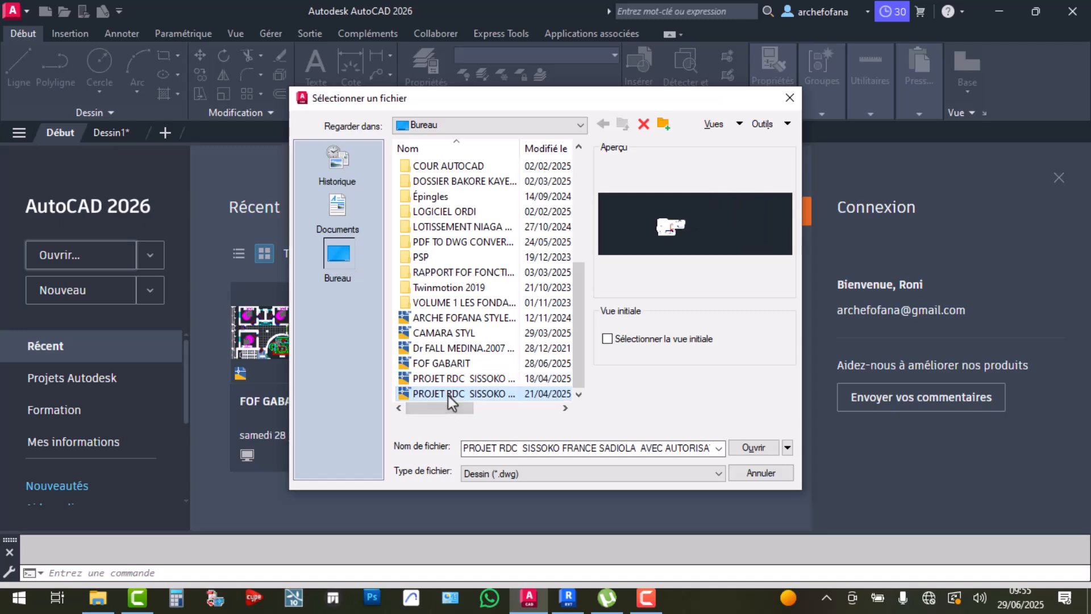
double_click(402, 393)
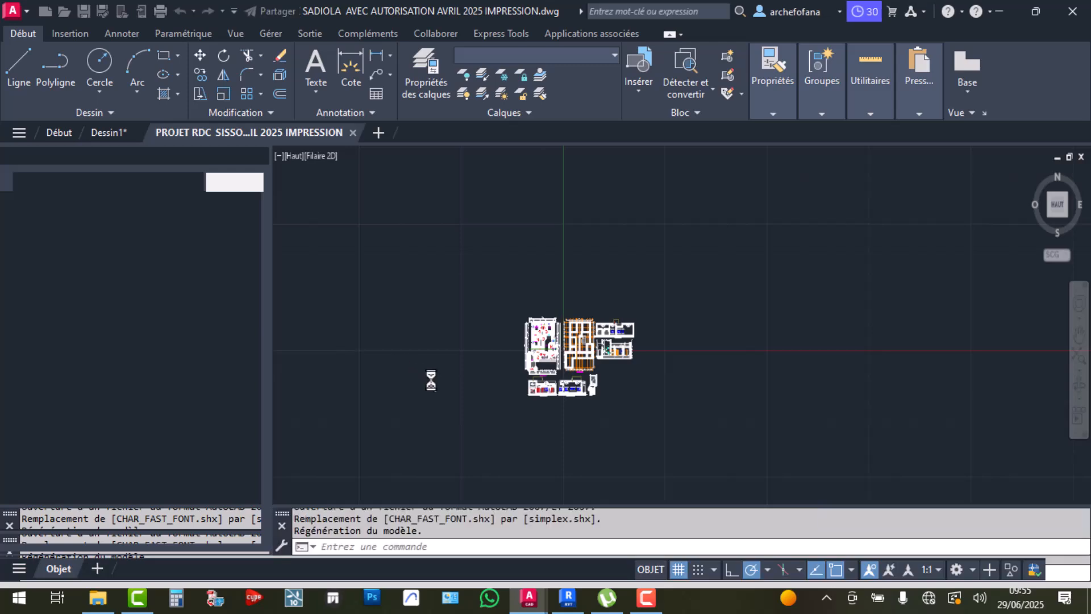
Zoom in and window-select the base lines of FACADE PRINCIPALE, then clear the selection
scroll(565, 376, "up", 5)
scroll(565, 376, "down", 2)
scroll(343, 399, "up", 2)
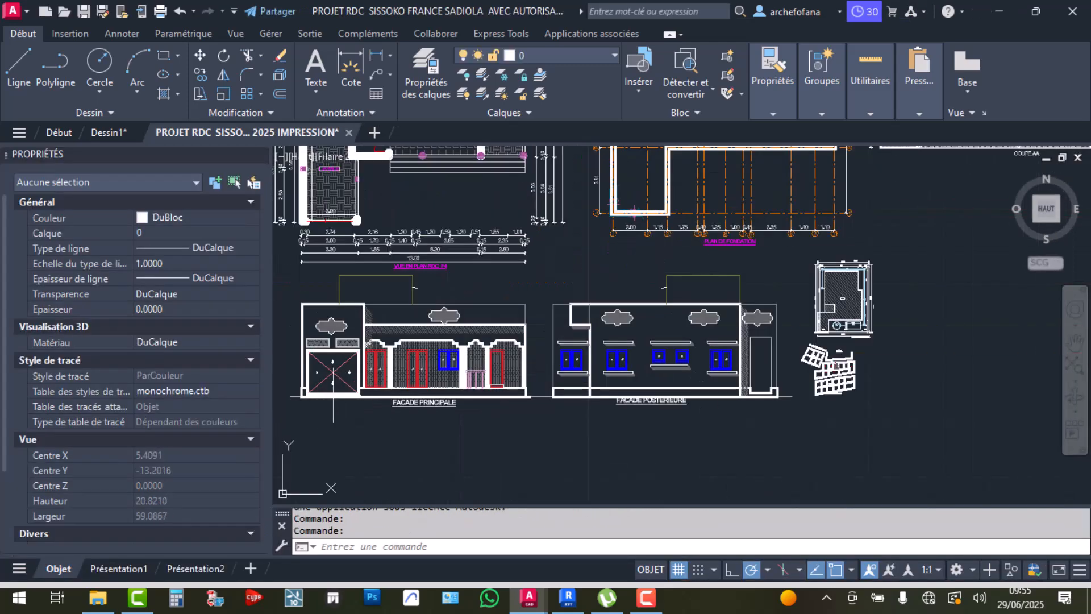
scroll(332, 358, "up", 6)
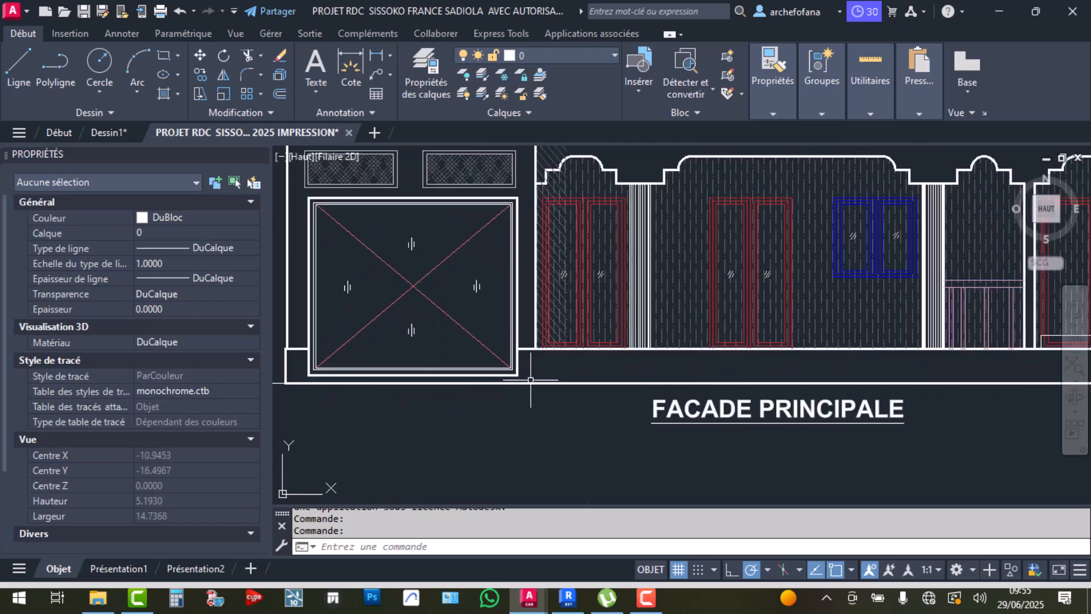
scroll(332, 357, "down", 4)
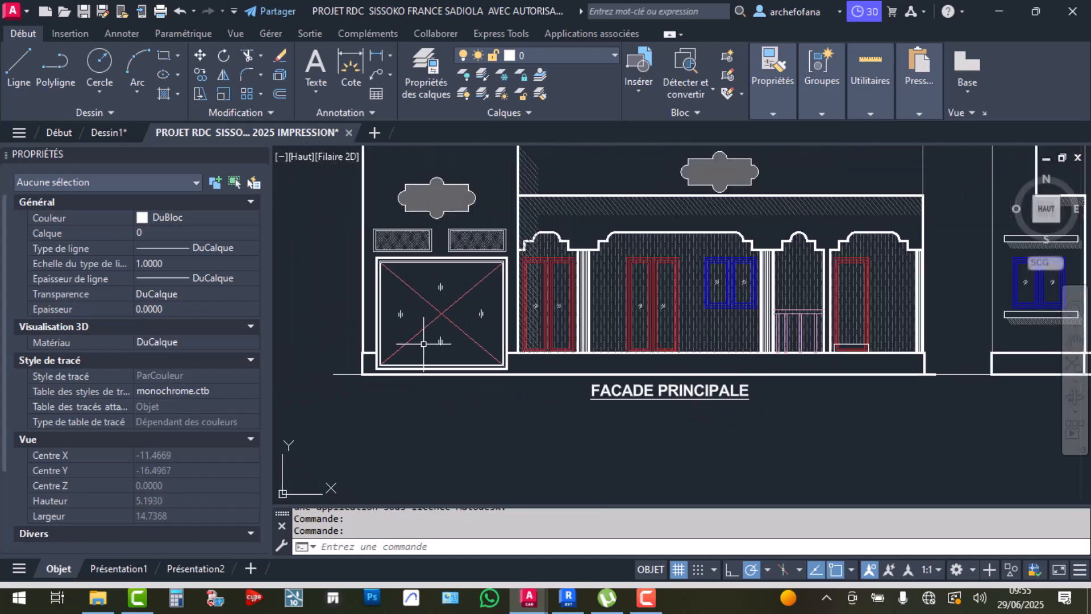
left_click(376, 421)
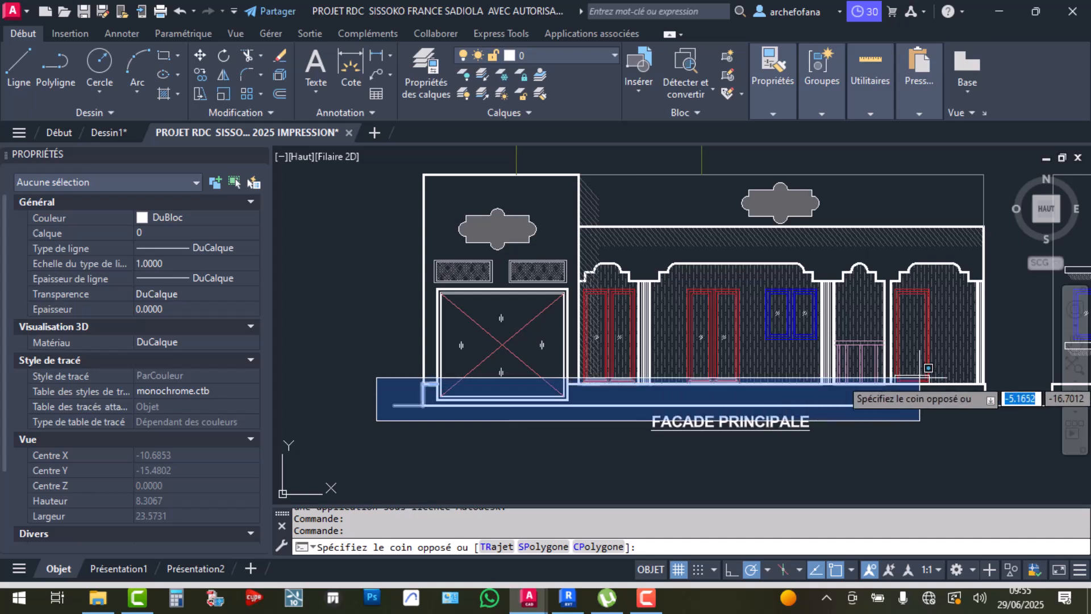
left_click(1015, 376)
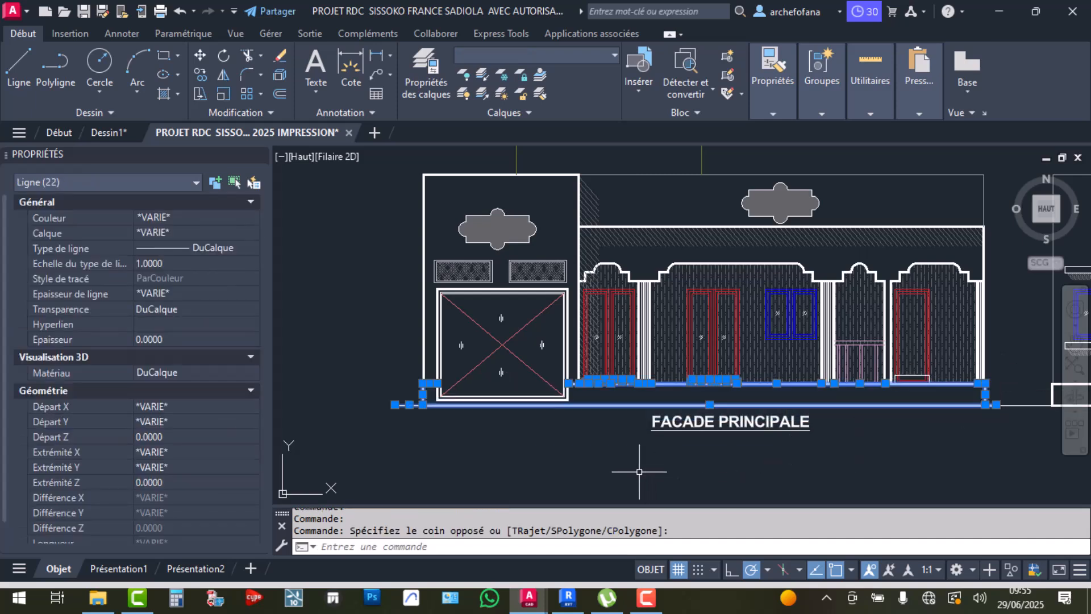
key("Escape")
Window-select the 19 objects above the FACADE PRINCIPALE roof, then clear the selection
left_click(409, 162)
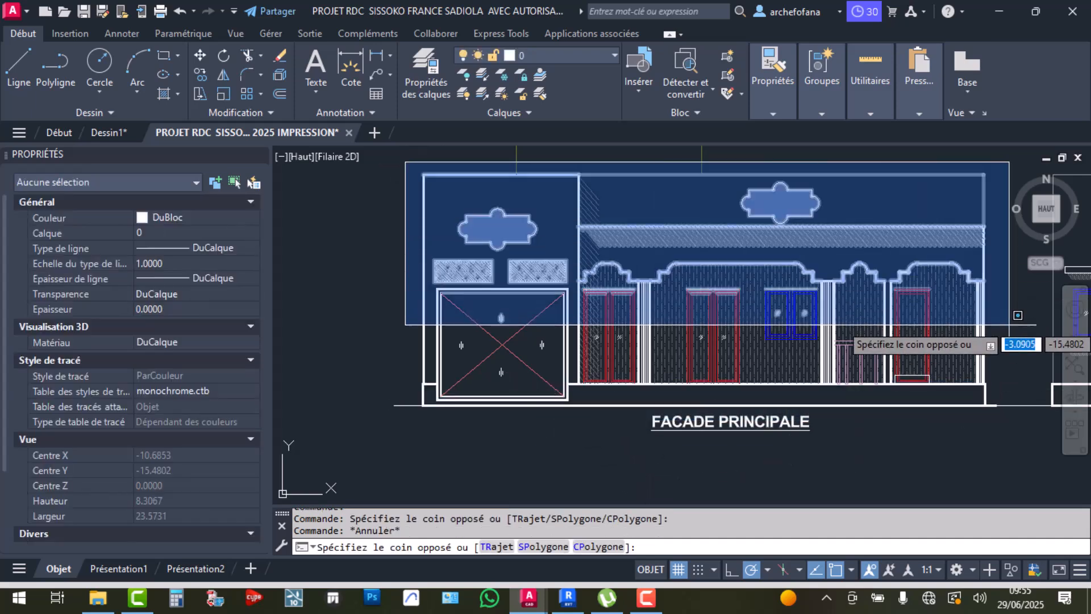
left_click(1009, 391)
middle_click_drag(658, 349, 639, 441)
left_click(434, 228)
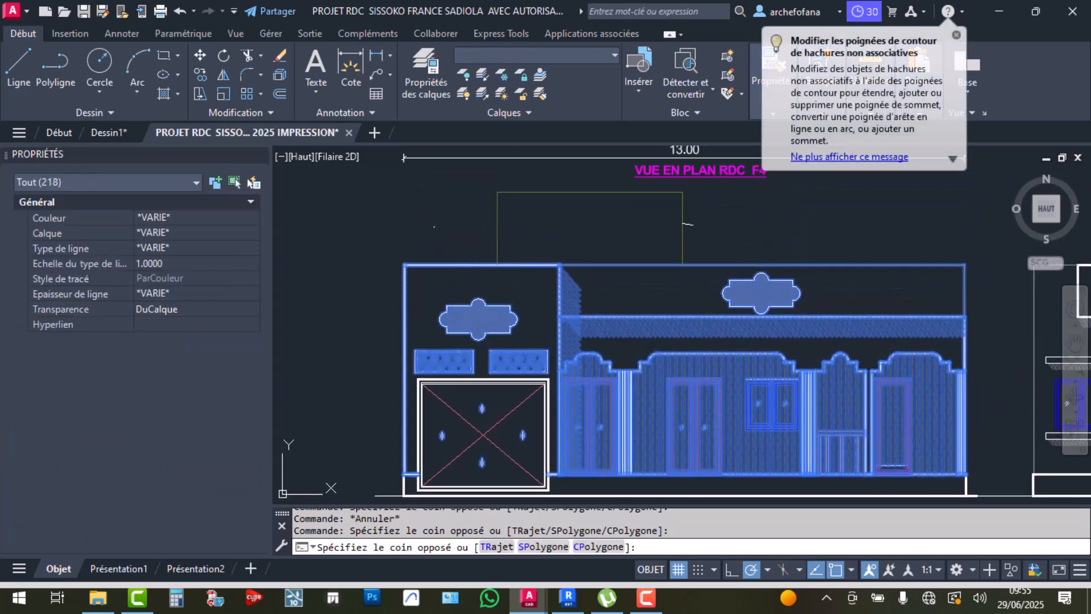
key("Escape")
key("Escape")
left_click(427, 173)
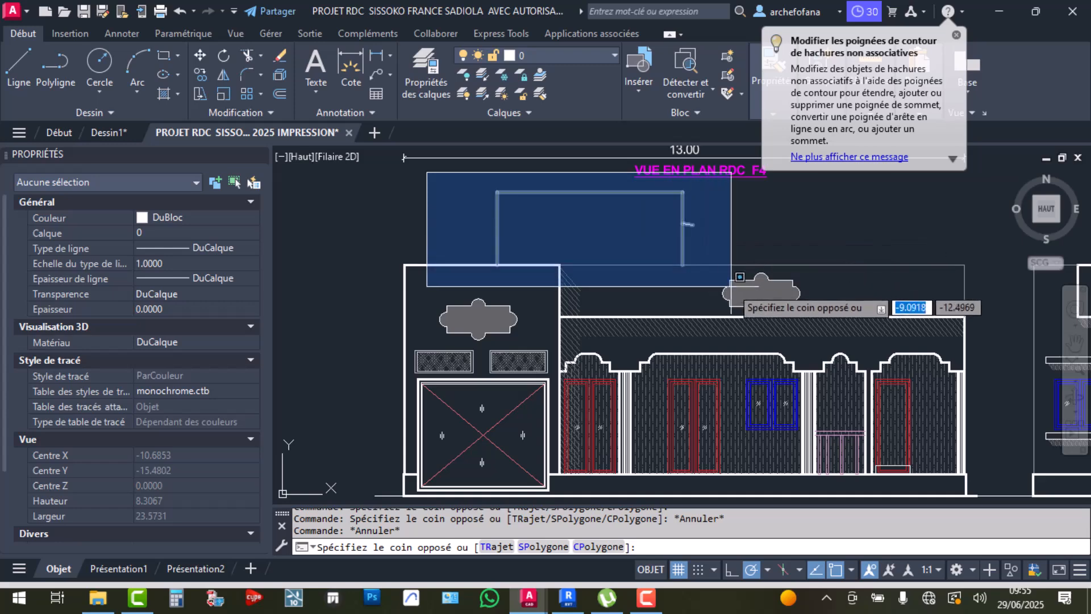
left_click(972, 316)
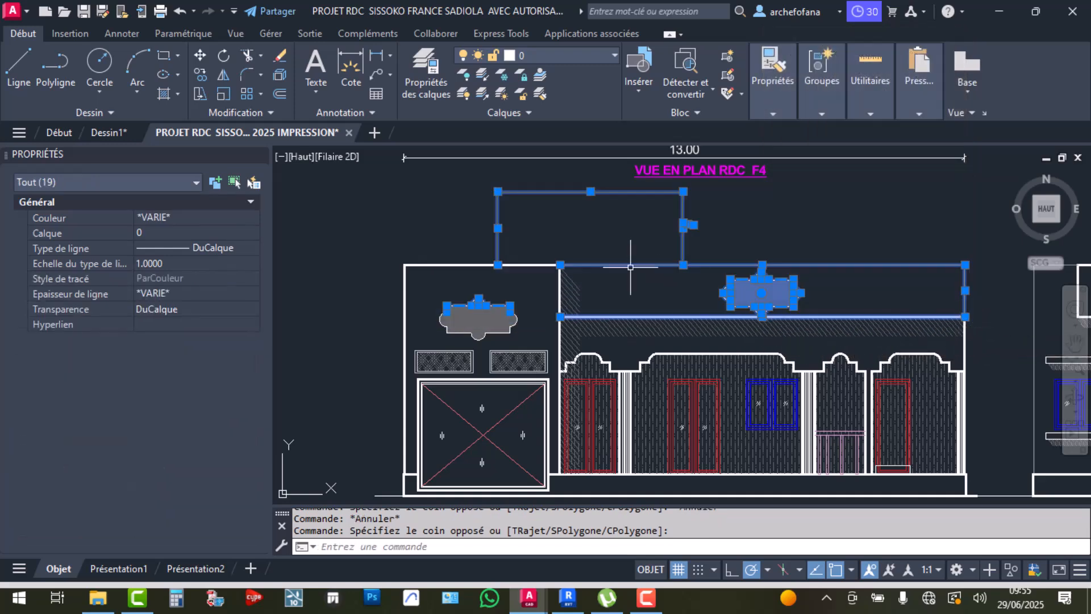
key("Escape")
key("Escape")
Zoom to section COUPE AA and draw a line rightward from the floor slab corner
scroll(504, 234, "down", 6)
middle_click_drag(788, 273, 503, 364)
scroll(792, 211, "up", 4)
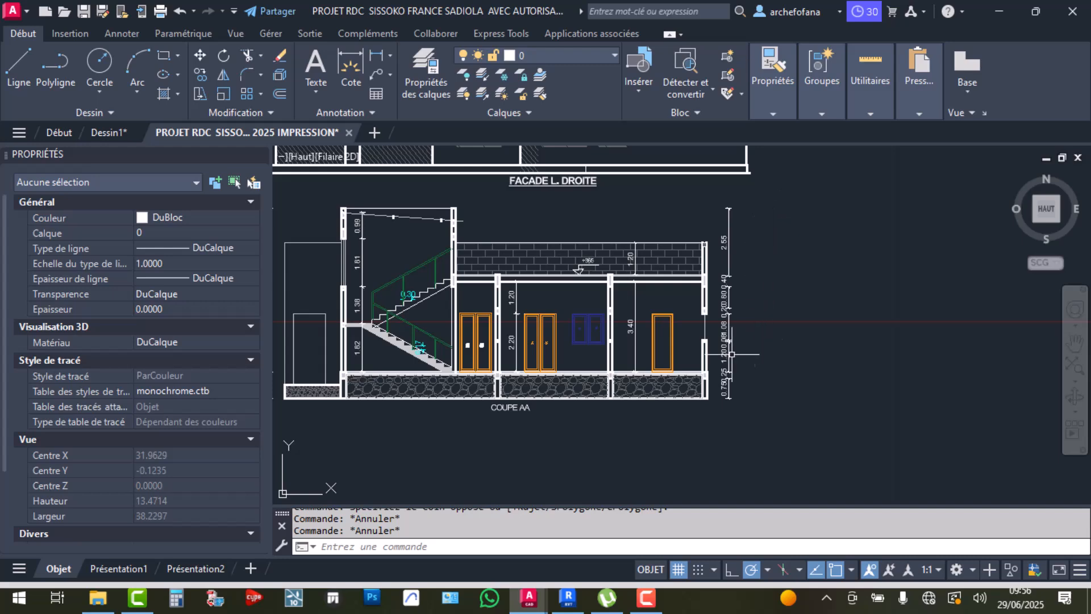
middle_click_drag(718, 362, 728, 361)
scroll(710, 319, "up", 4)
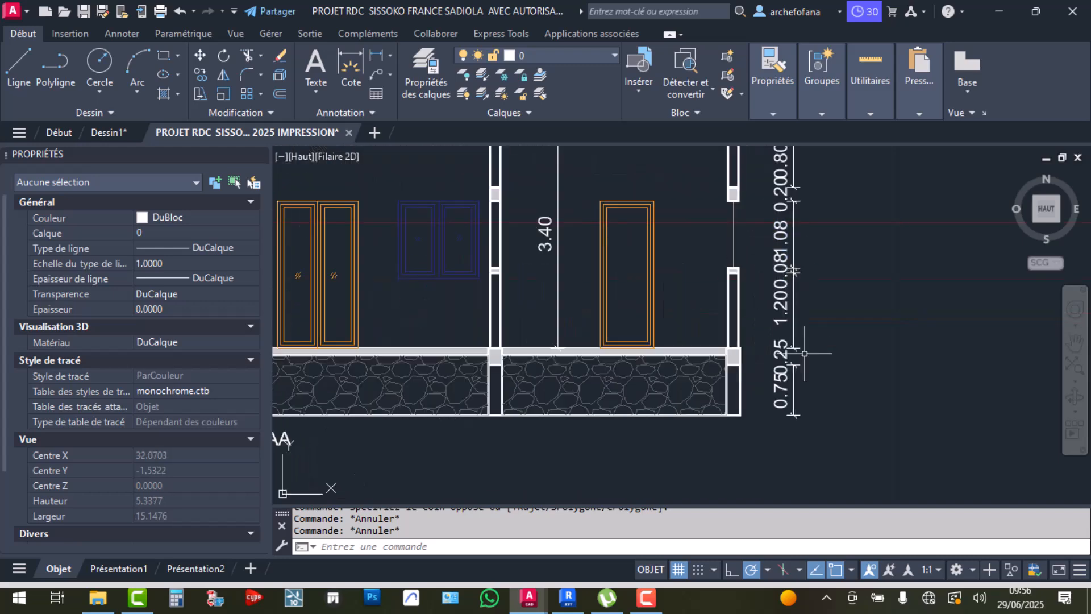
scroll(801, 363, "down", 1)
left_click(19, 62)
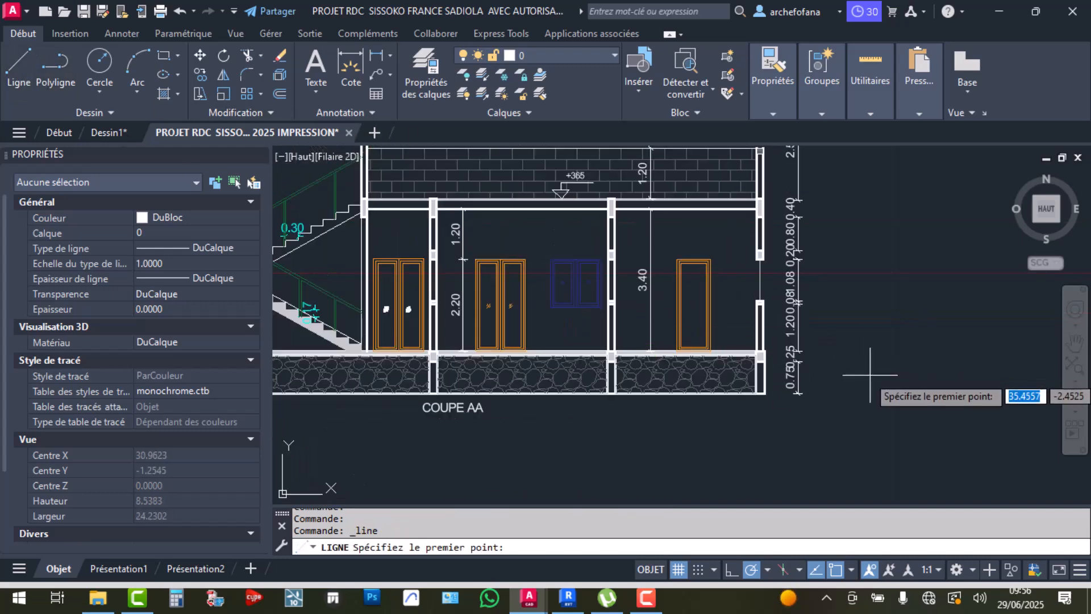
scroll(826, 369, "up", 4)
left_click(671, 325)
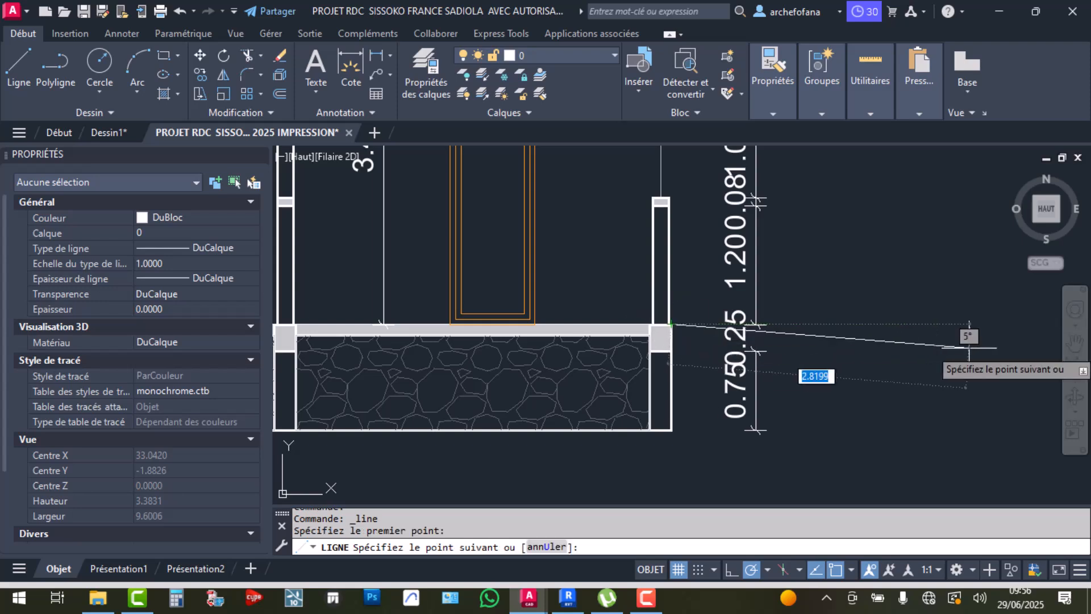
left_click(989, 325)
right_click(940, 406)
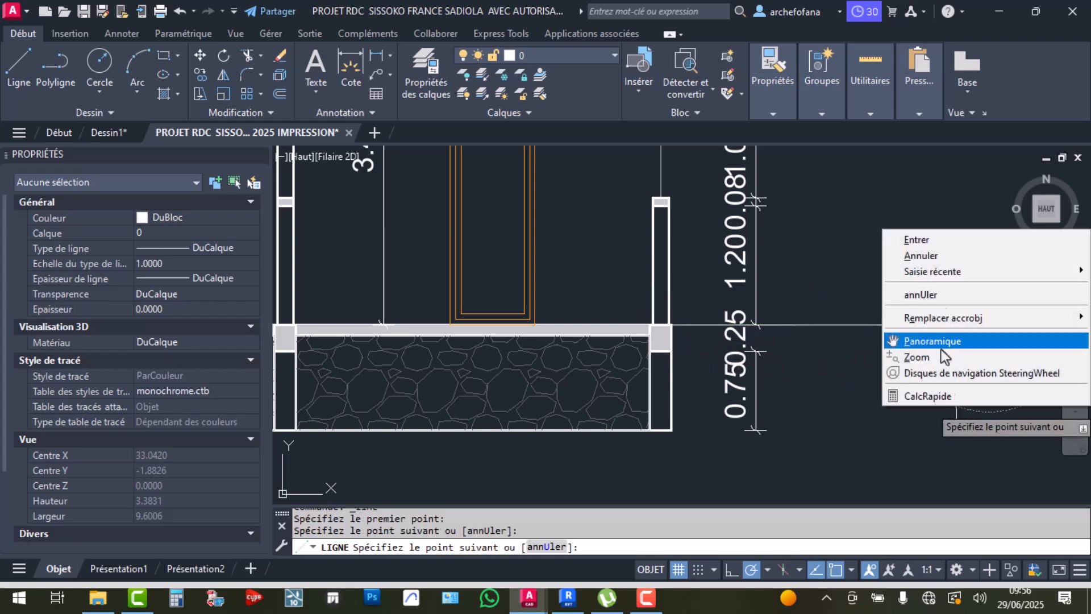
left_click(934, 245)
right_click(802, 243)
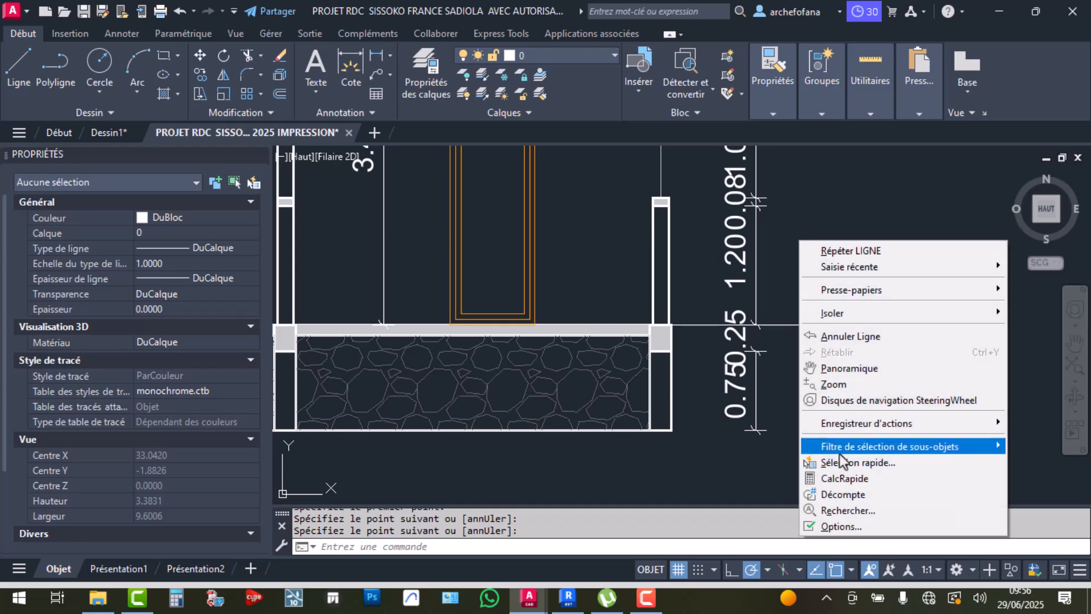
left_click(862, 530)
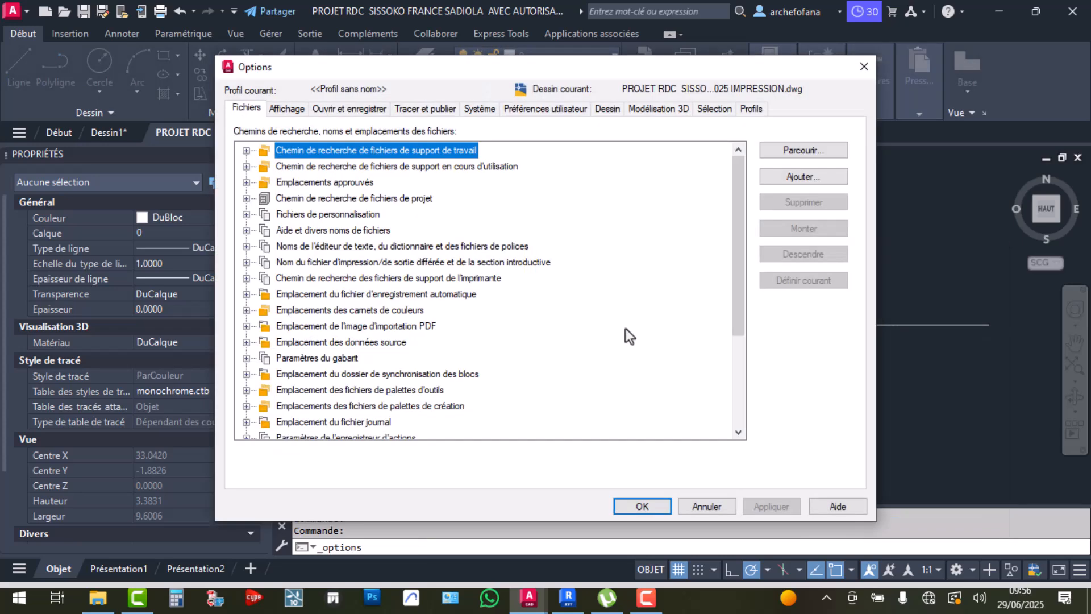
Enlarge the crosshair size to 85 in the display settings
left_click(279, 109)
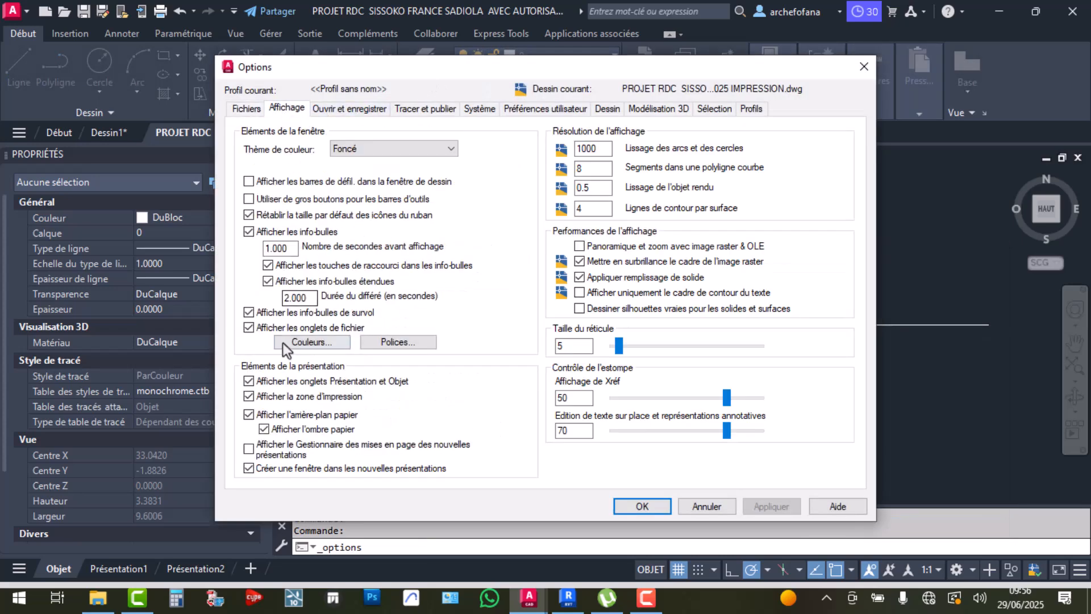
left_click(719, 345)
left_click(721, 344)
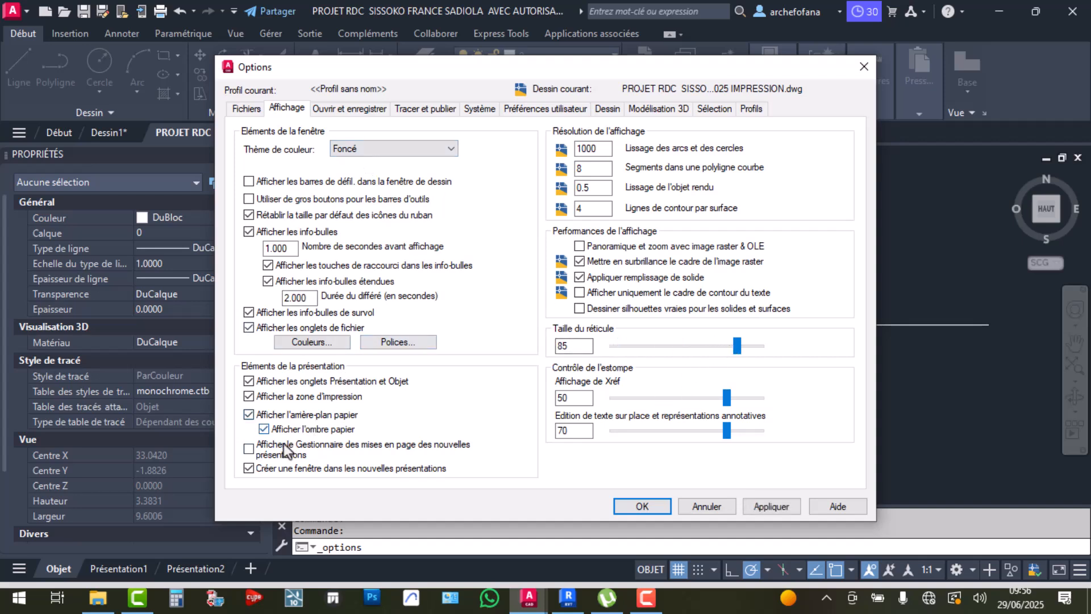
Set 'Enregistrer sous' to Dessin AutoCAD 2007/LT2007 (*.dwg) under Ouvrir et enregistrer
left_click(349, 108)
left_click(340, 164)
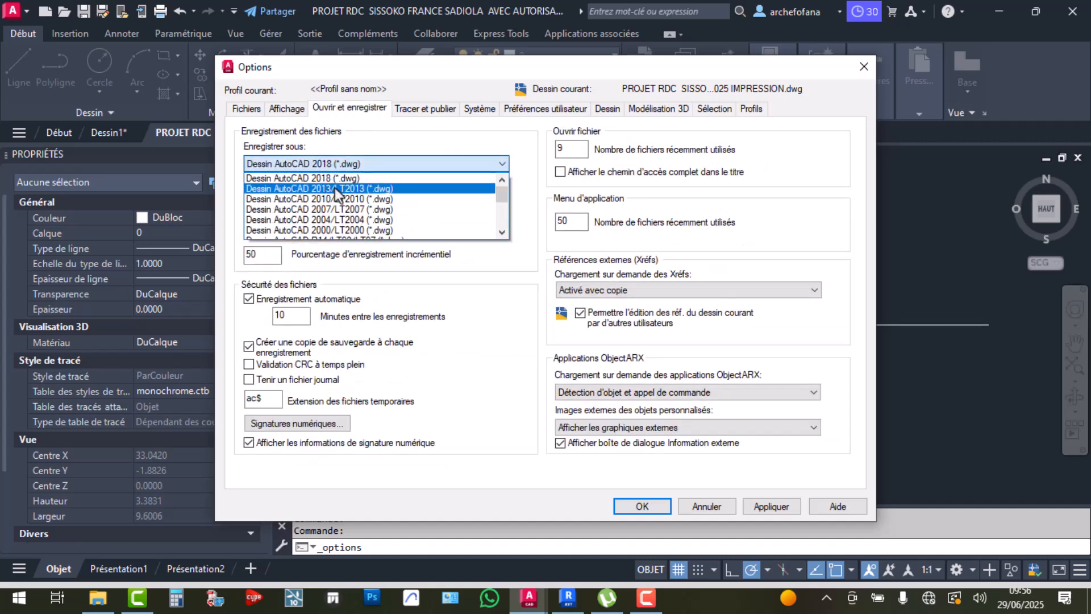
left_click(379, 210)
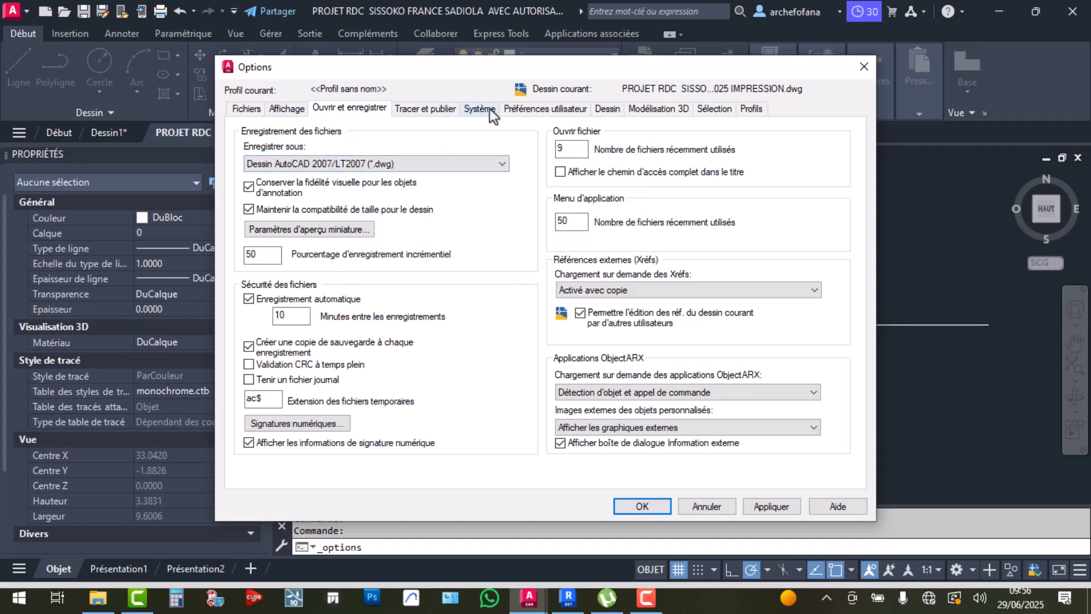
left_click(516, 108)
Set right-click with nothing selected to repeat the last command and apply it
left_click(335, 193)
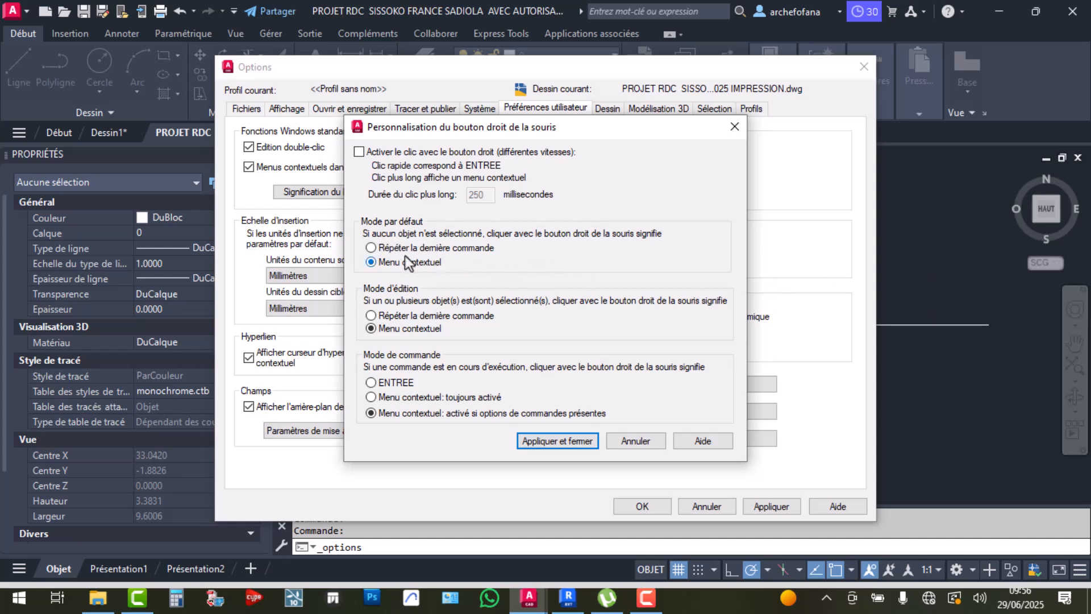
left_click(385, 247)
left_click(575, 447)
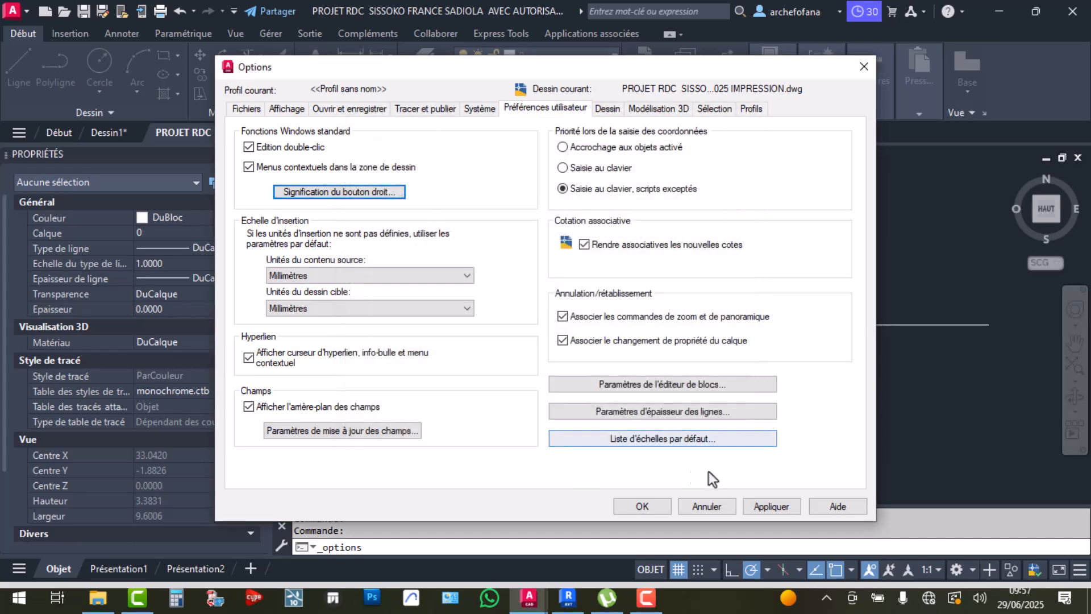
left_click(771, 504)
Enlarge the pickbox size in the Selection settings and apply it
left_click(607, 109)
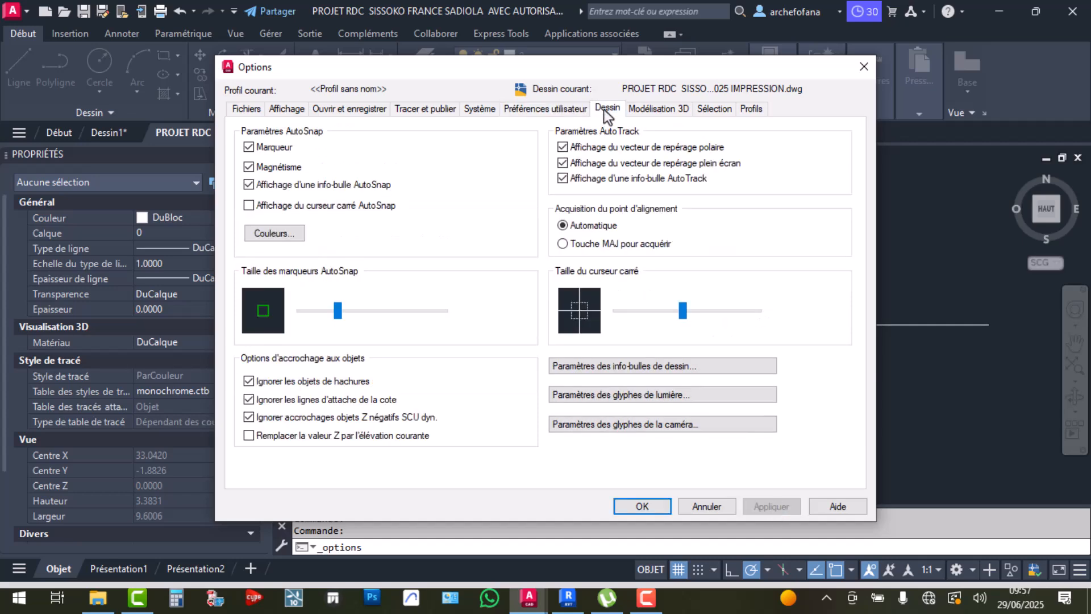
left_click(661, 109)
left_click(713, 109)
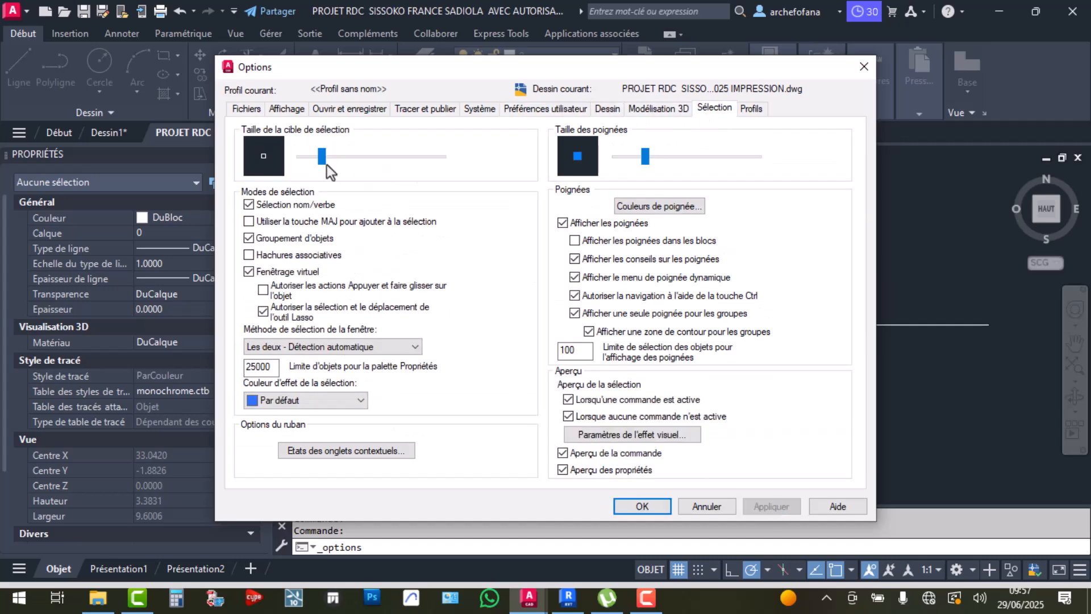
left_click_drag(320, 157, 333, 156)
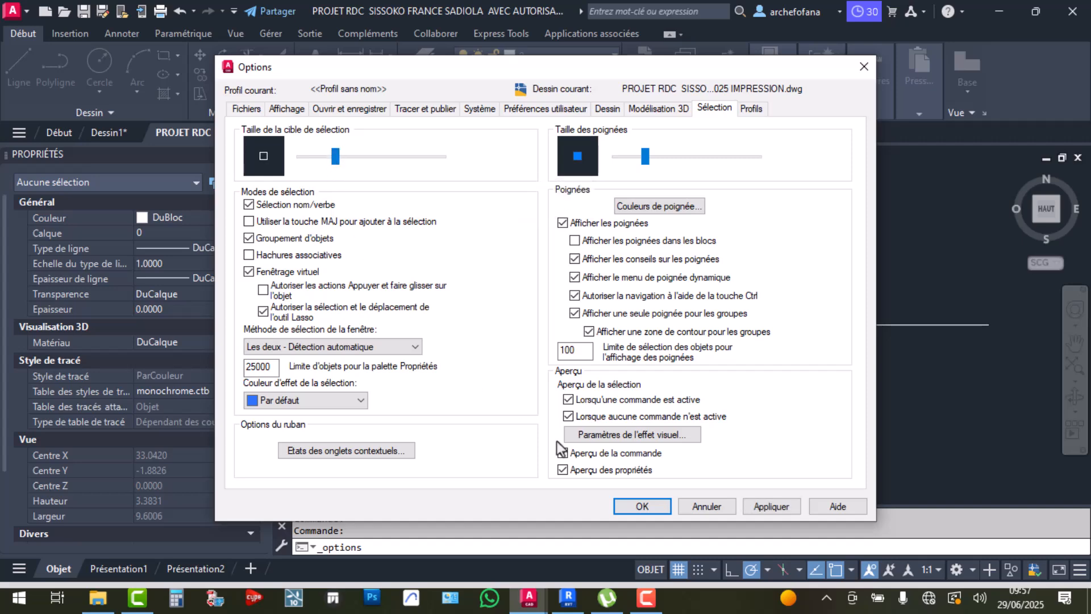
left_click(766, 503)
Close the options and draw a horizontal line from the slab corner right past the section
left_click(656, 502)
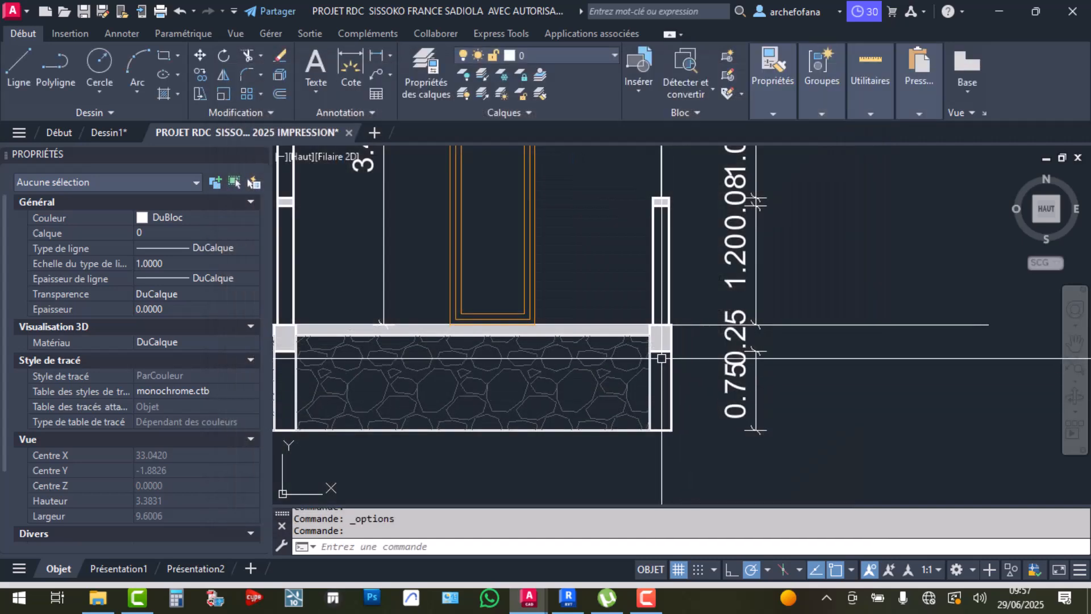
middle_click_drag(777, 197, 513, 171)
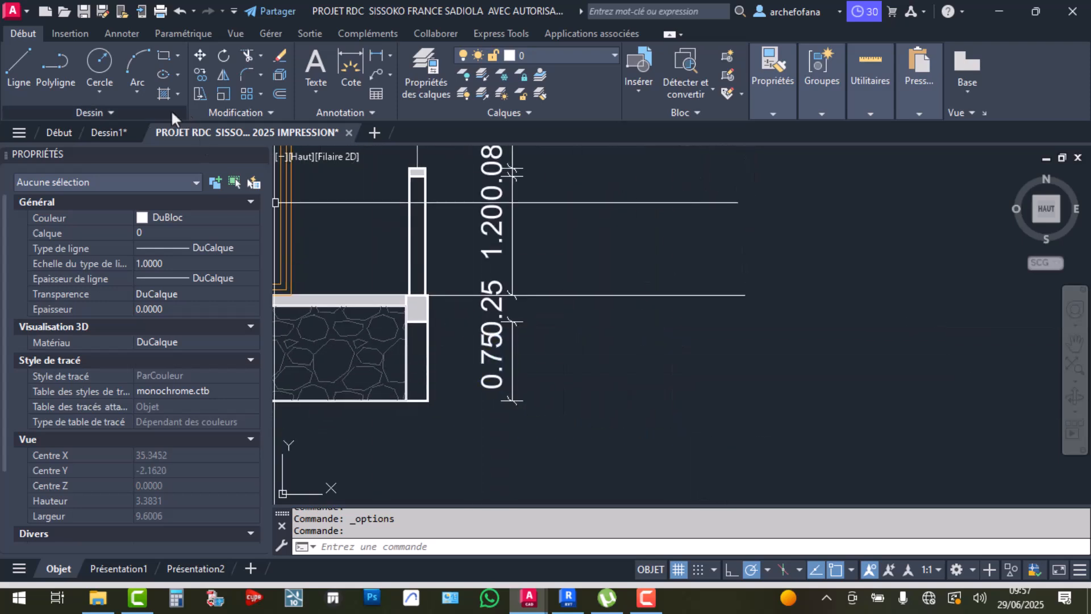
left_click(19, 71)
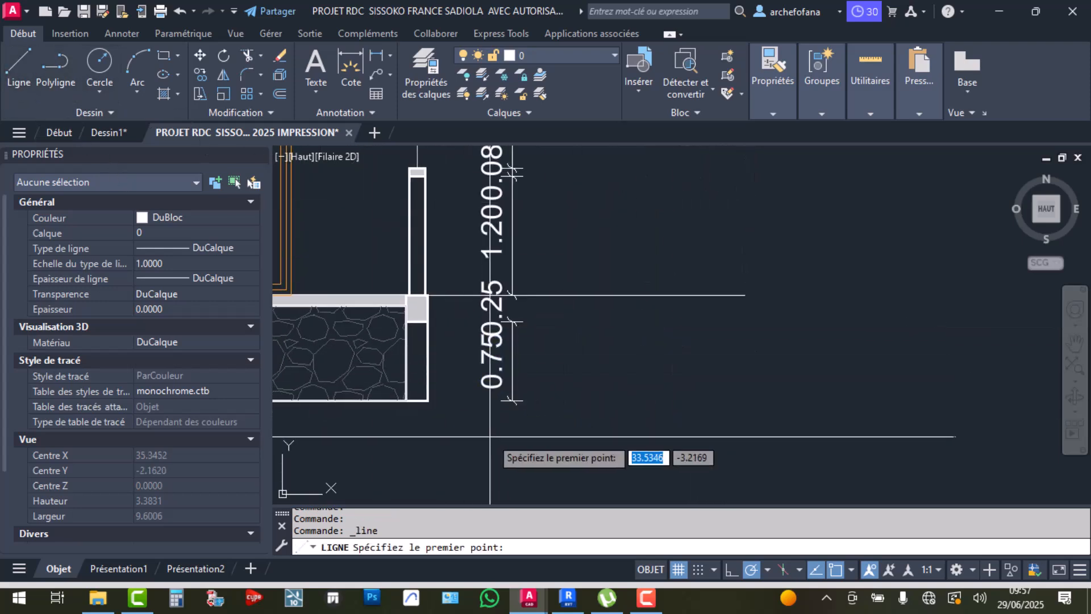
left_click(428, 400)
left_click(748, 400)
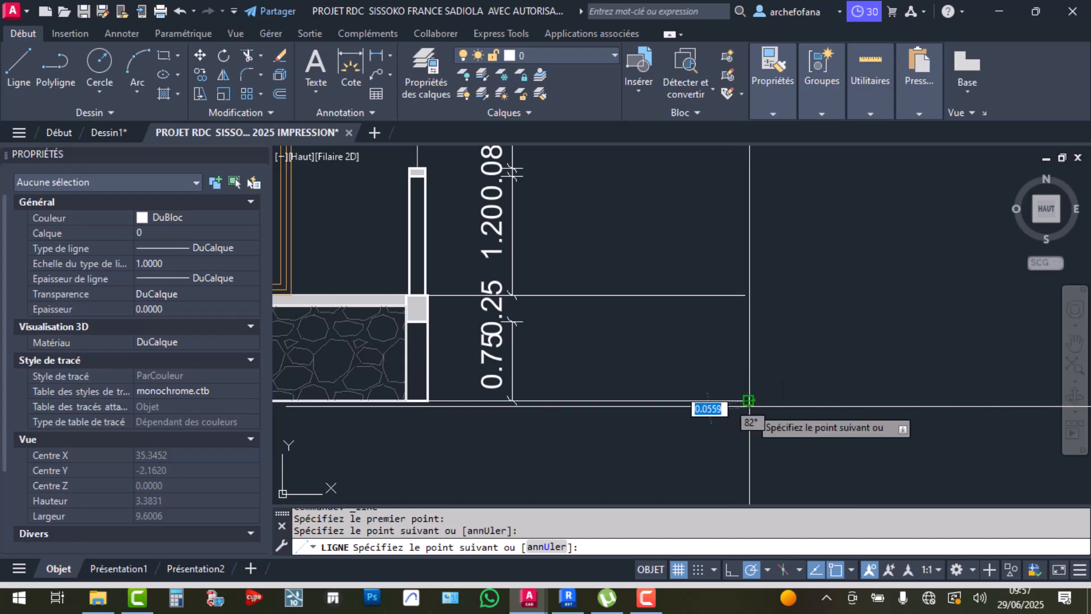
key("Return")
left_click(779, 251)
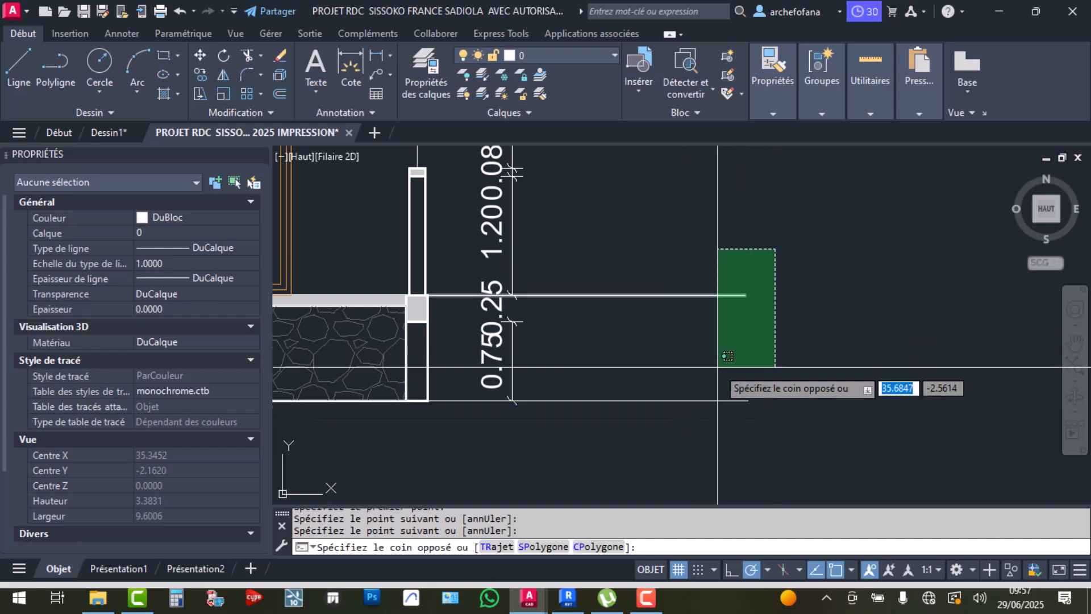
left_click(723, 409)
scroll(694, 422, "down", 4)
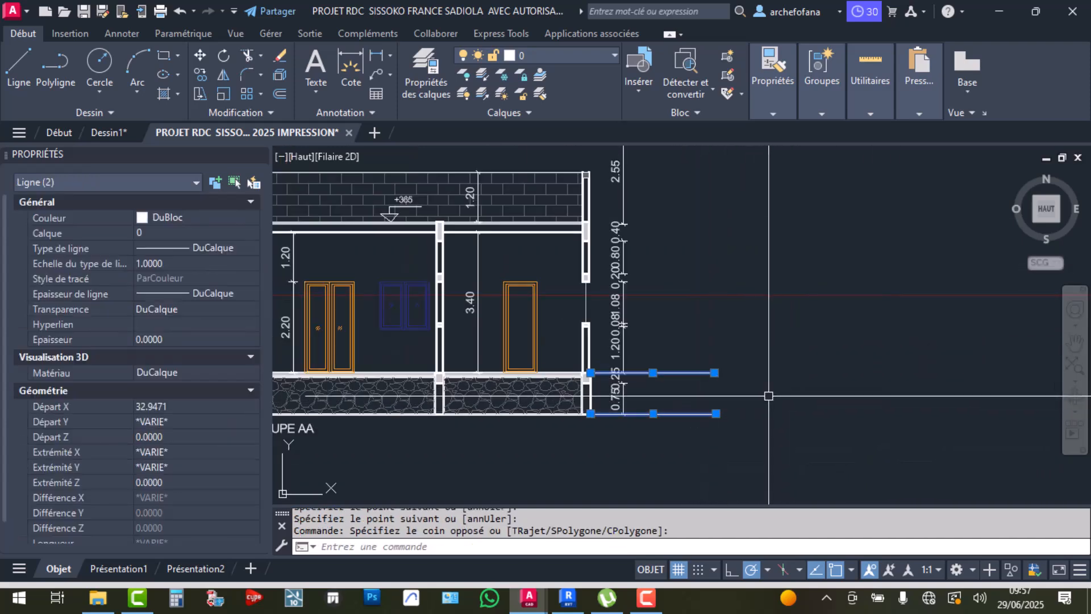
scroll(676, 419, "up", 2)
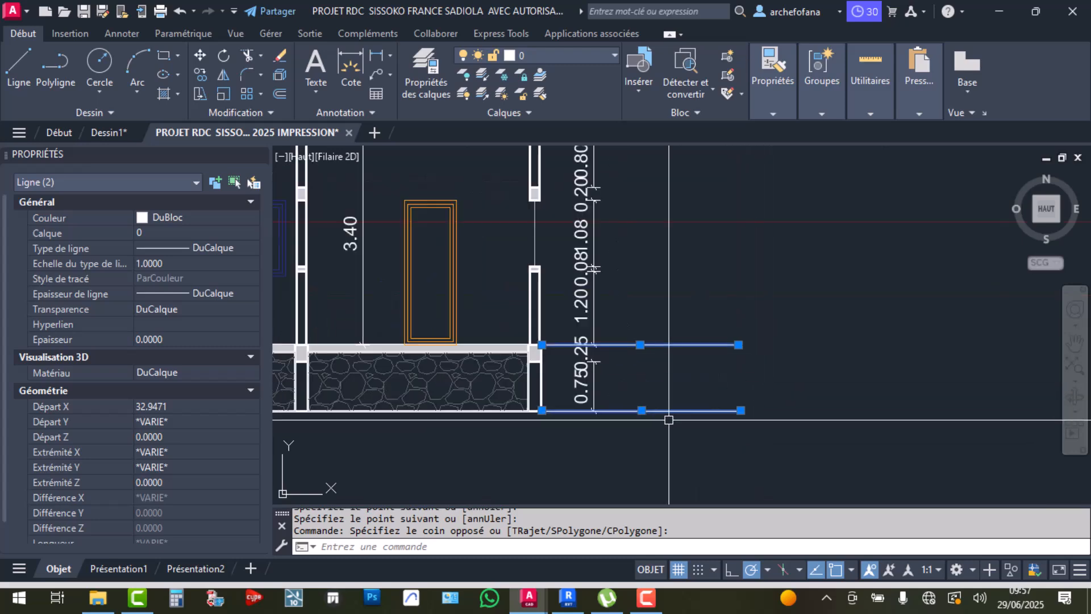
key("Escape")
key("Escape")
Add a vertical 1.00 dimension between the right ends of the two horizontal lines
left_click(351, 68)
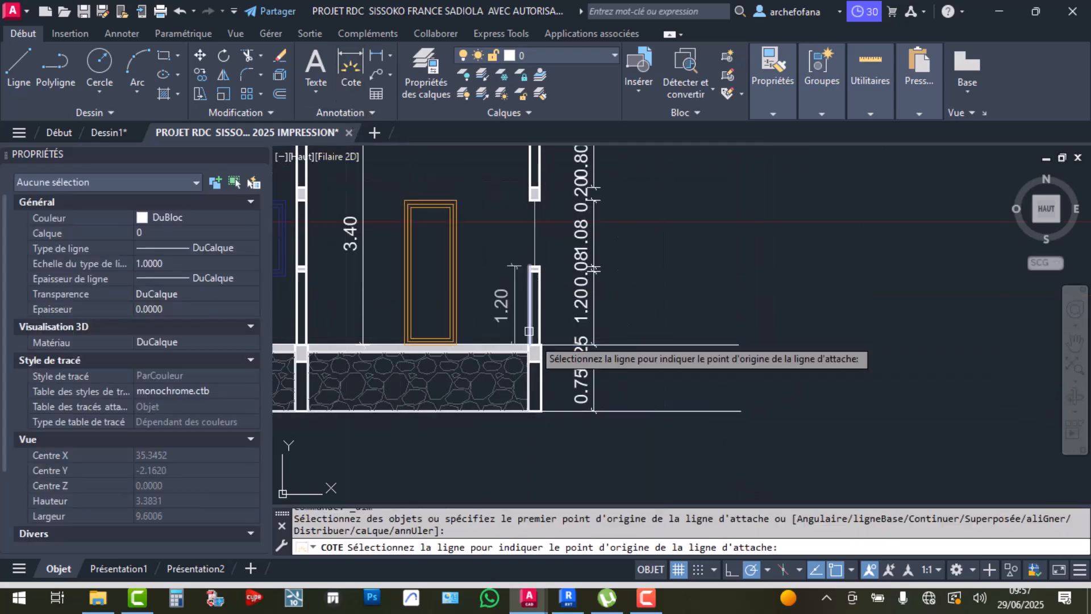
left_click(739, 344)
left_click(740, 410)
left_click(773, 392)
key("Escape")
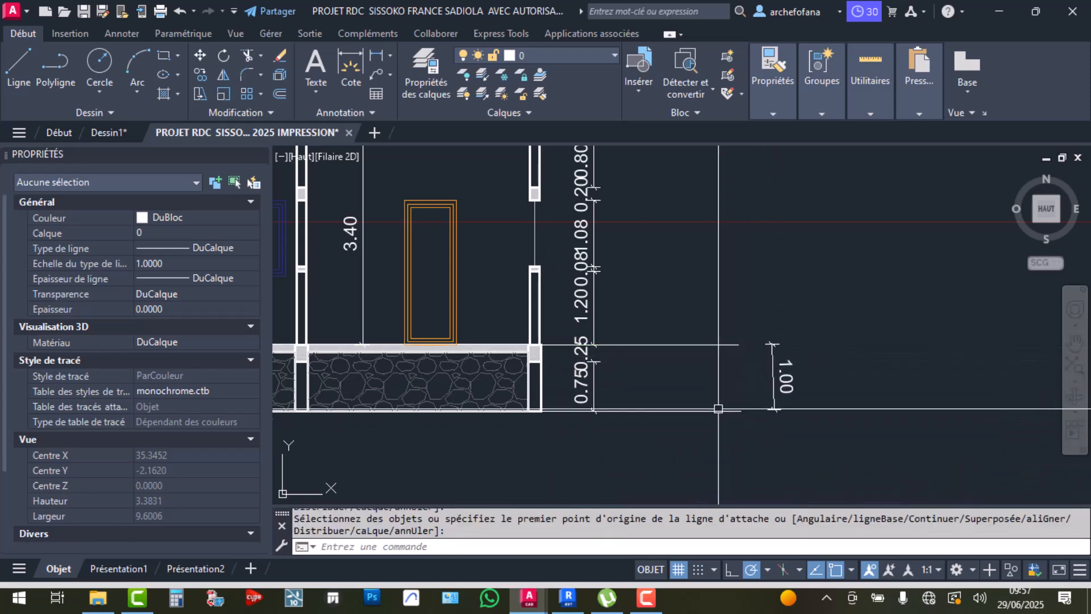
scroll(725, 377, "down", 4)
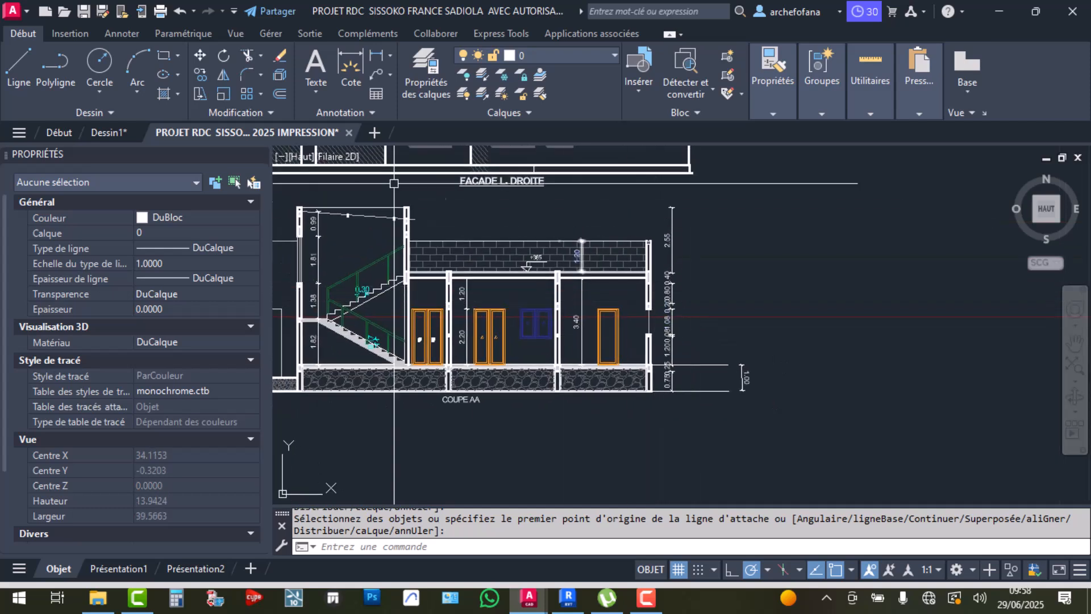
Draw a line from the slab line's end up to a point 3.65 higher
left_click(17, 80)
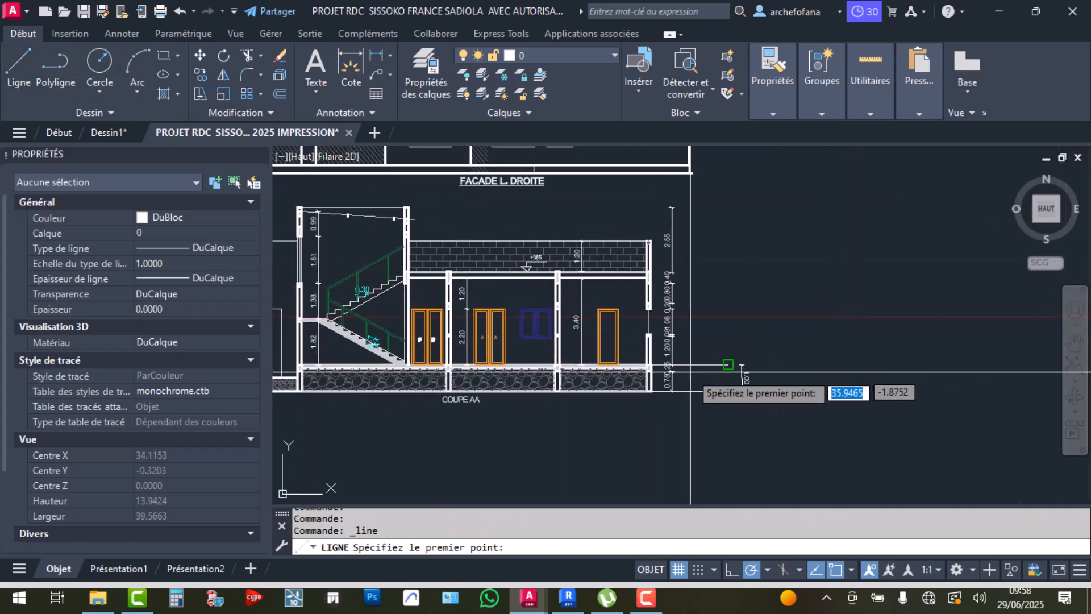
left_click(728, 364)
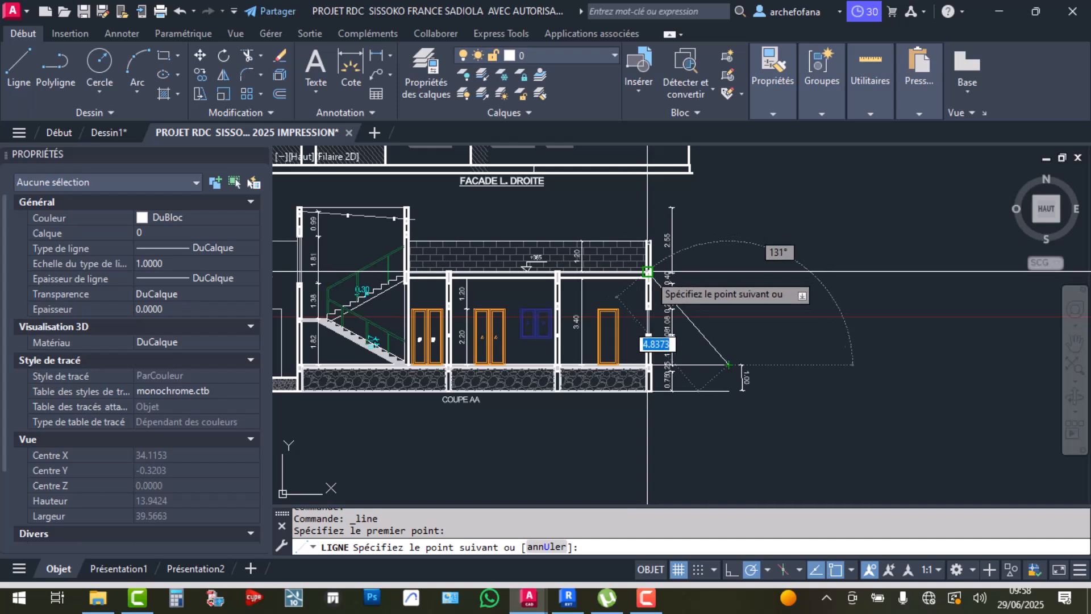
scroll(642, 255, "up", 6)
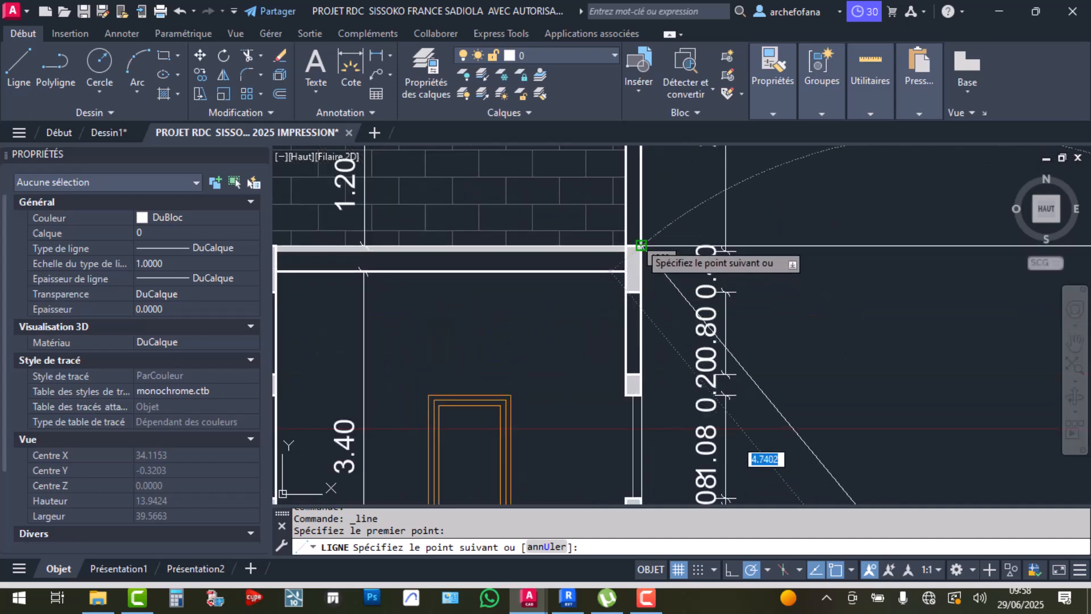
left_click(954, 244)
scroll(955, 256, "down", 5)
key("Return")
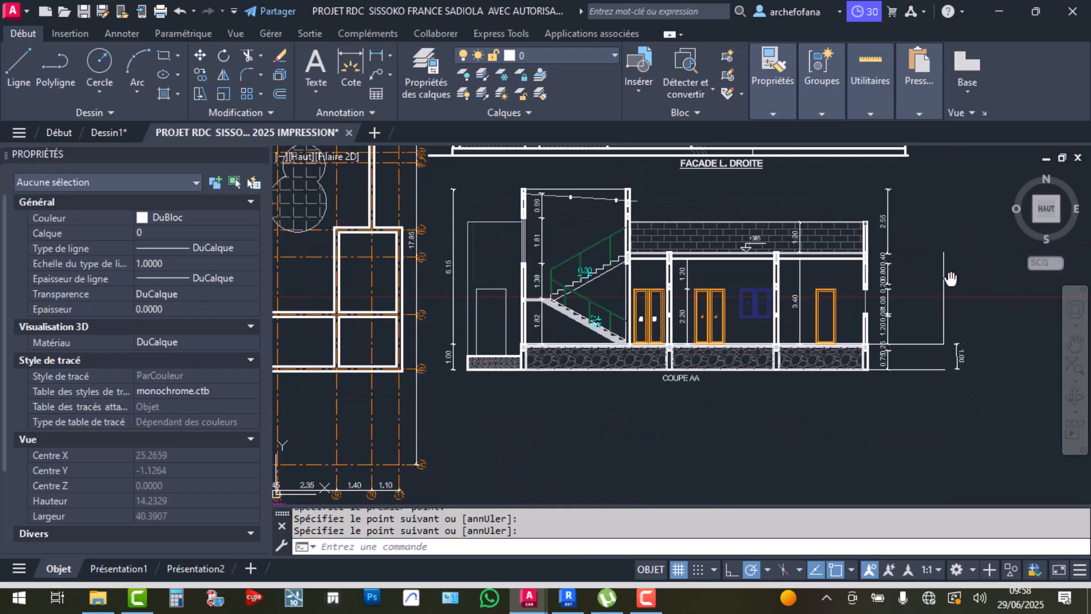
Add a short line at the new line's corner and erase the unwanted short segment
middle_click_drag(957, 280, 823, 269)
left_click(19, 80)
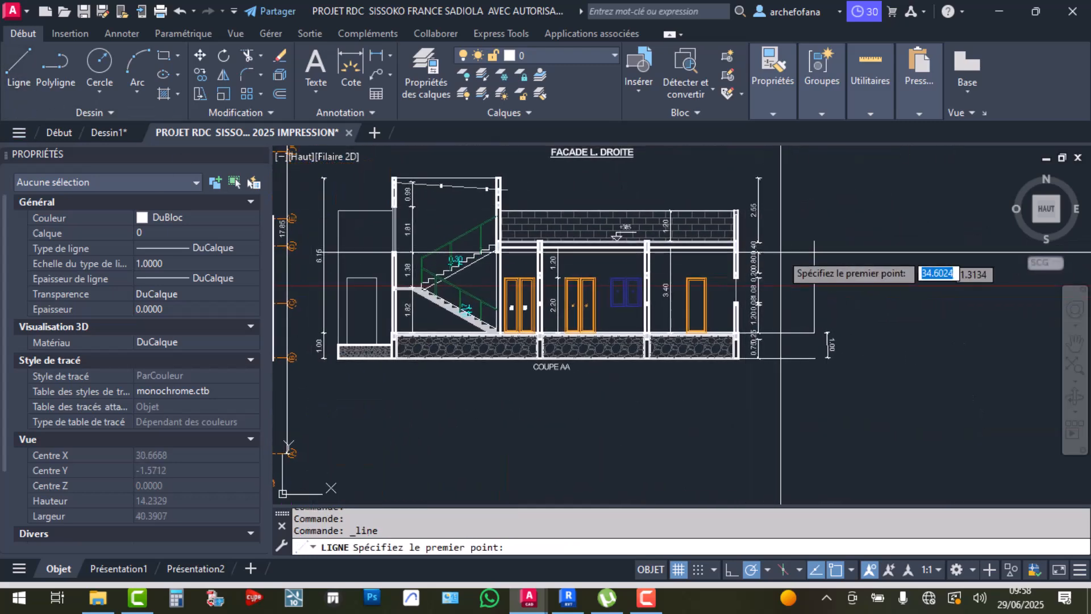
left_click(815, 241)
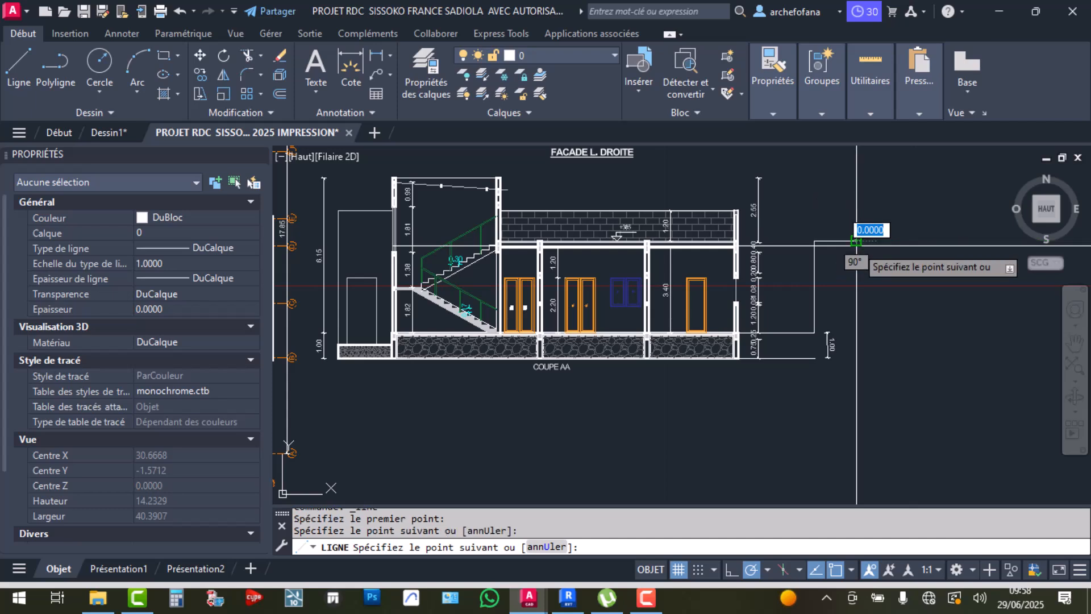
key("Return")
left_click(871, 206)
left_click(836, 261)
key("Delete")
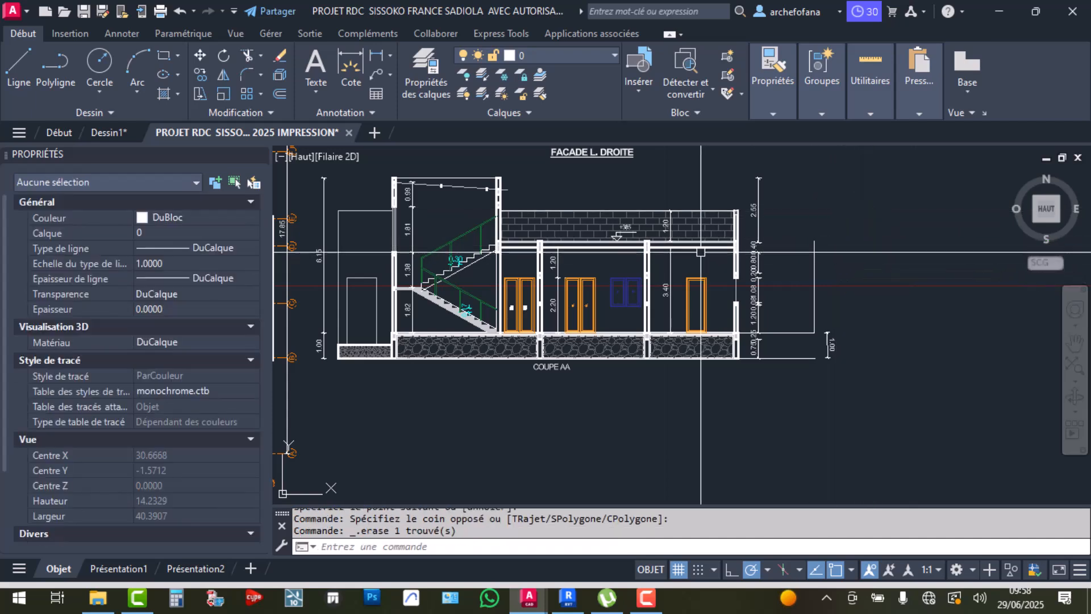
Add a vertical 3.65 dimension from the slab line to the upper line, right of the section
left_click(351, 74)
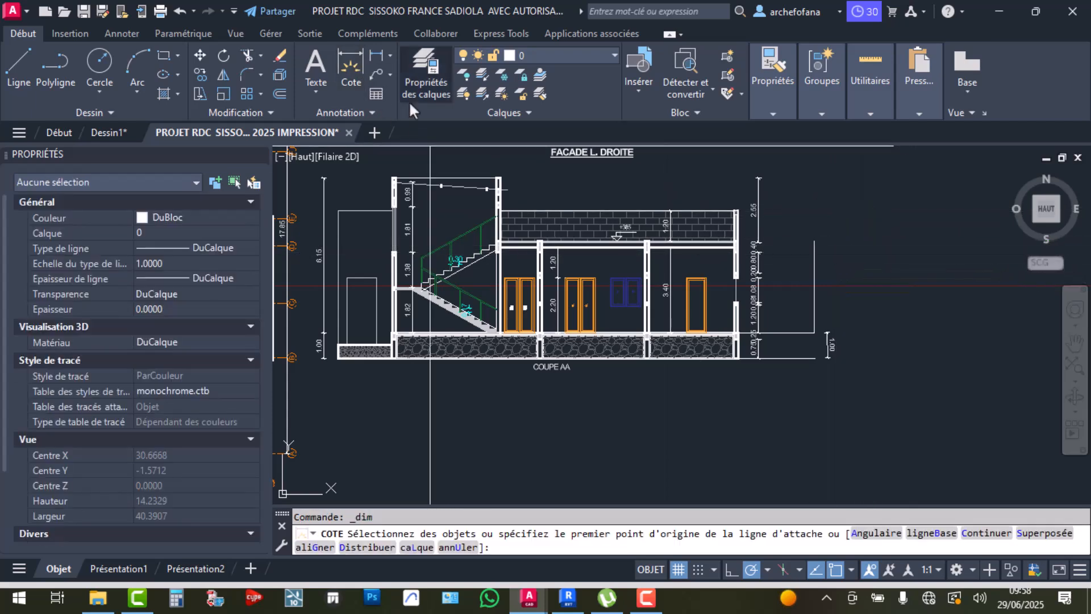
left_click(813, 332)
left_click(814, 358)
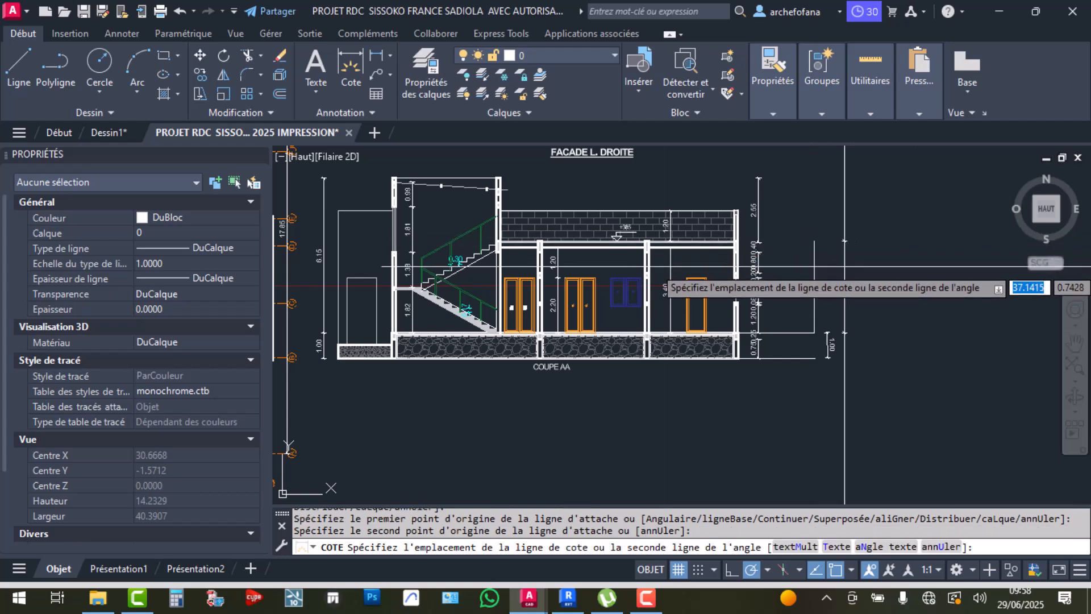
left_click(830, 325)
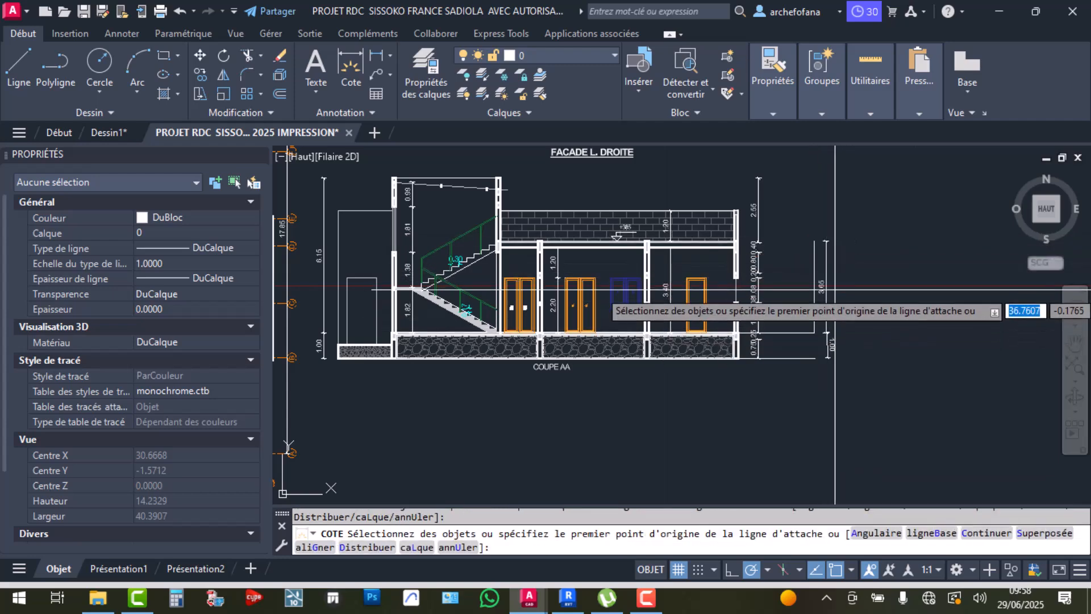
key("Escape")
scroll(833, 293, "up", 2)
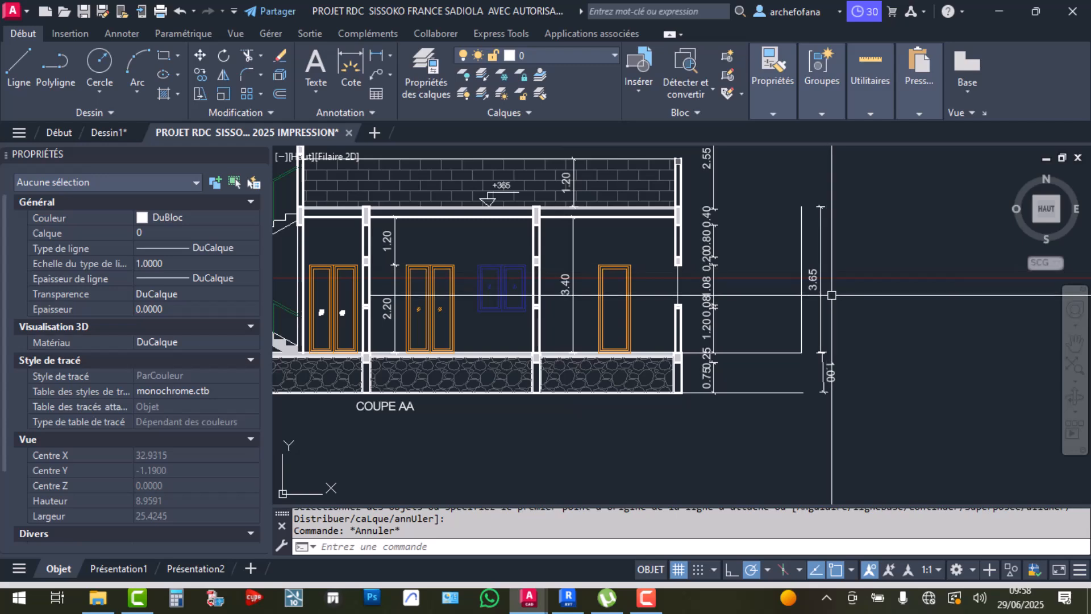
Dimension the right wall 2.50 high, from the slab/wall corner to the wall top
scroll(830, 284, "up", 2)
scroll(847, 285, "down", 2)
middle_click_drag(820, 288, 780, 367)
scroll(682, 307, "down", 5)
scroll(680, 296, "up", 5)
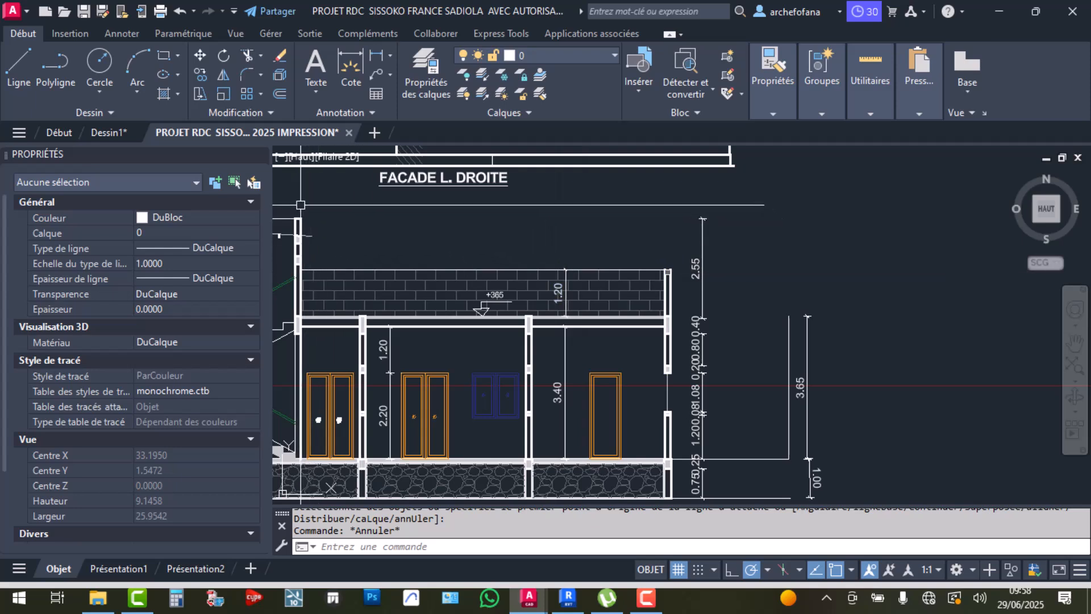
left_click(351, 71)
scroll(697, 302, "up", 6)
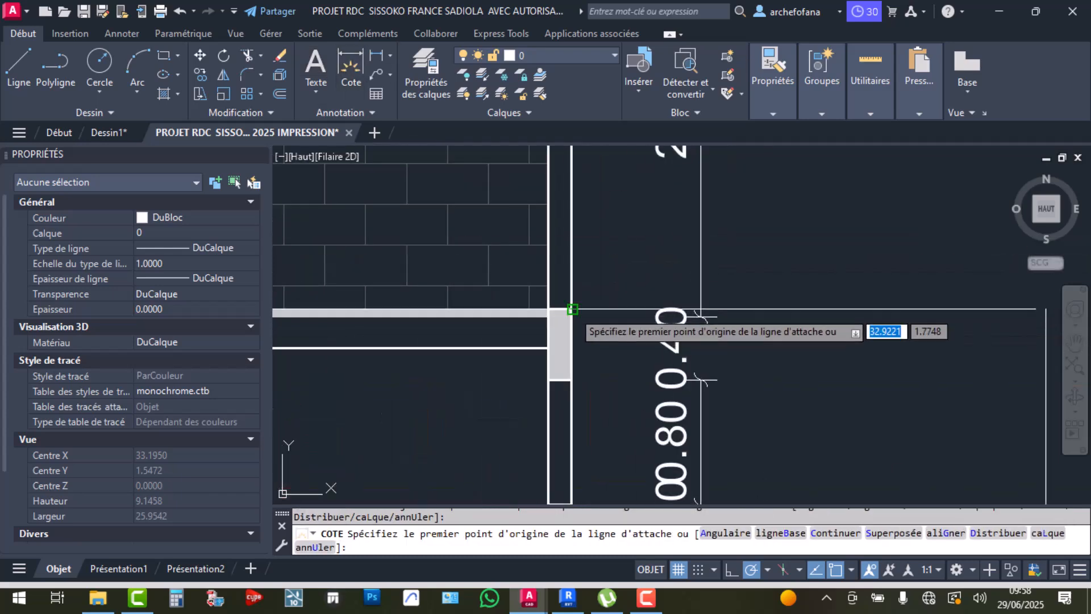
left_click(668, 317)
scroll(667, 317, "down", 7)
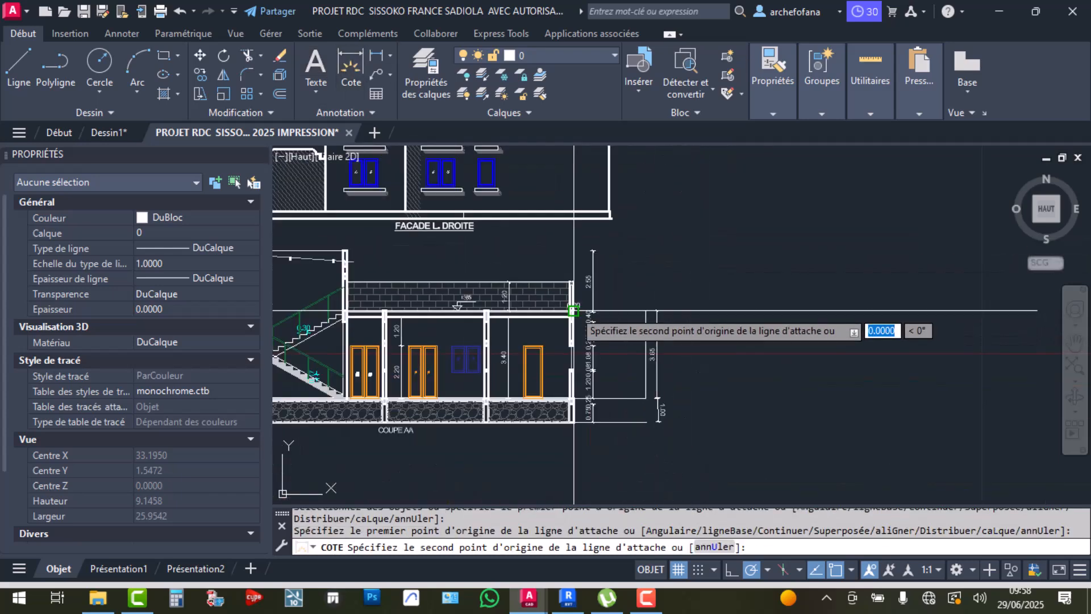
left_click(346, 251)
left_click(689, 257)
scroll(730, 282, "up", 2)
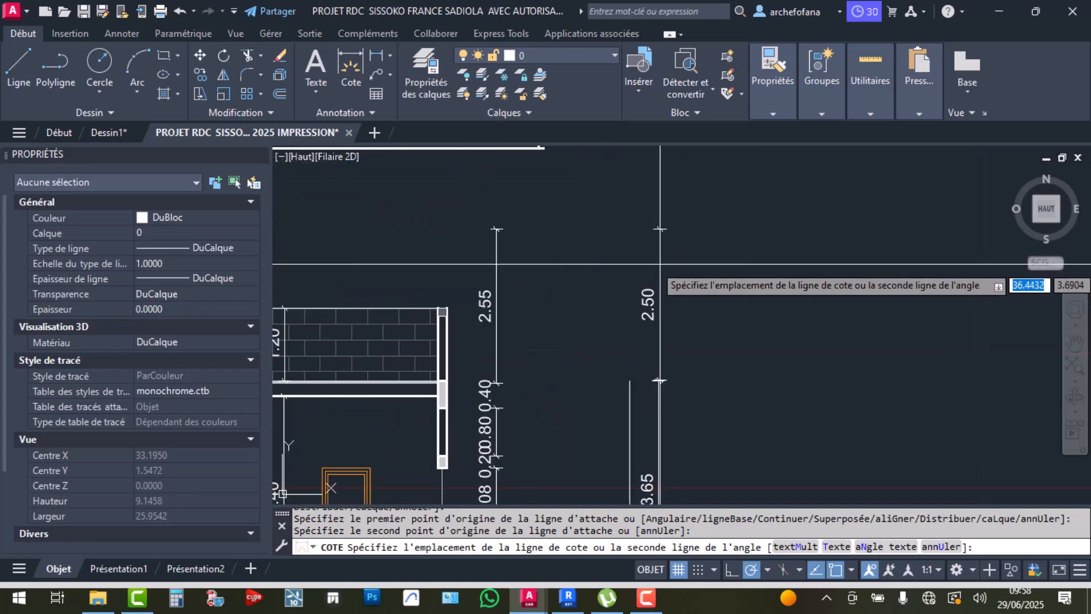
key("Escape")
scroll(790, 340, "down", 4)
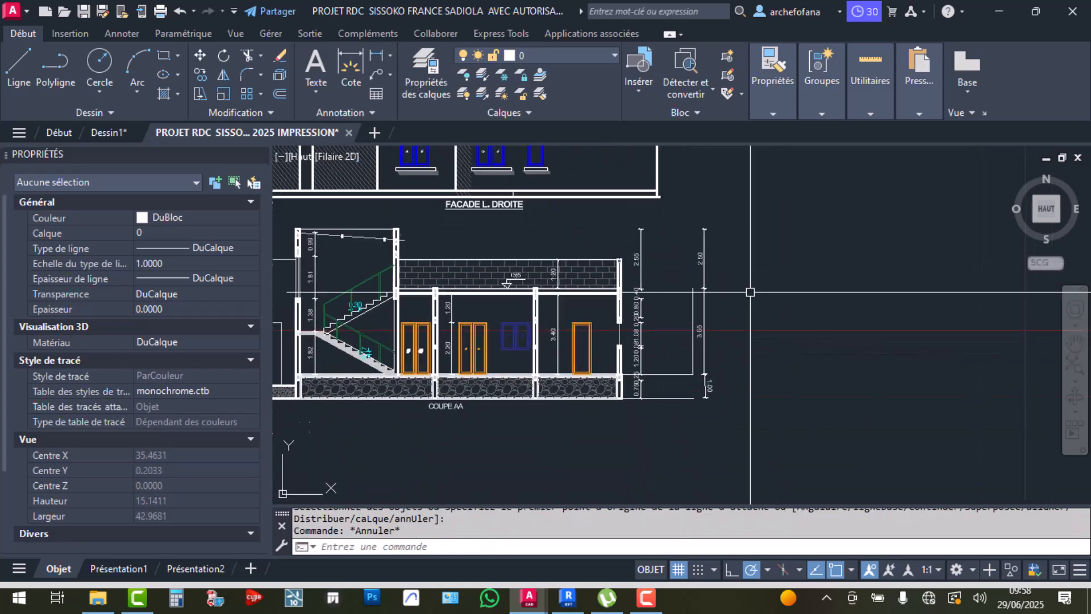
scroll(743, 393, "up", 2)
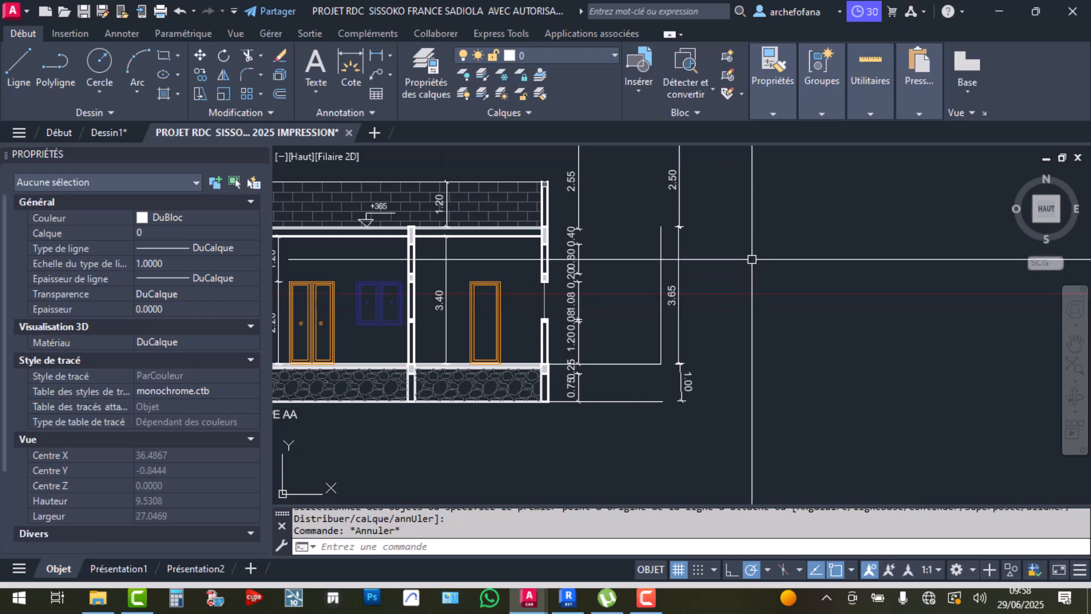
scroll(790, 284, "down", 8)
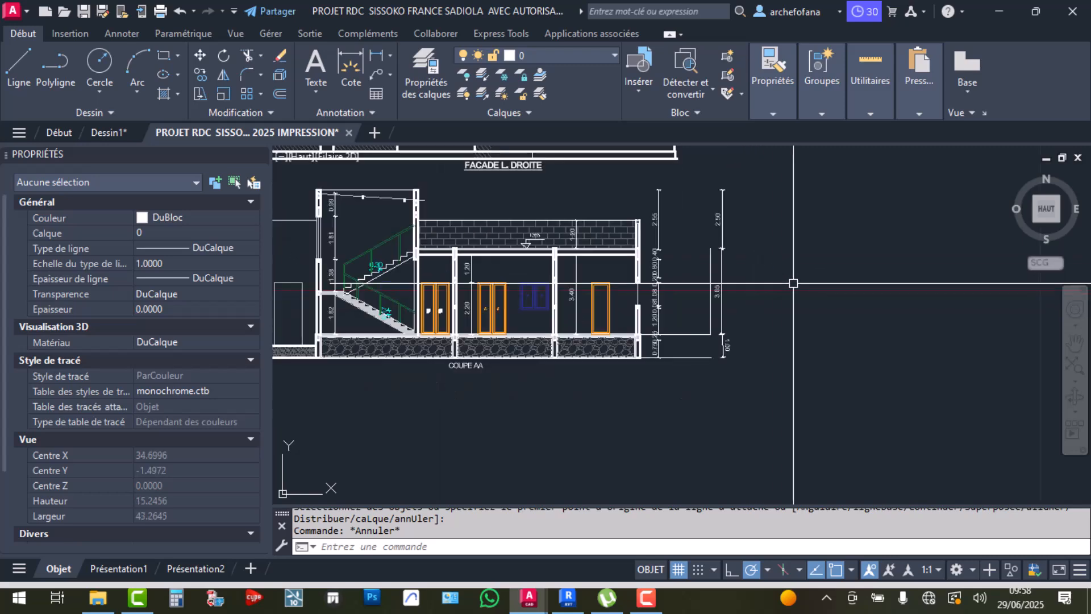
scroll(638, 292, "up", 7)
middle_click_drag(537, 349, 626, 344)
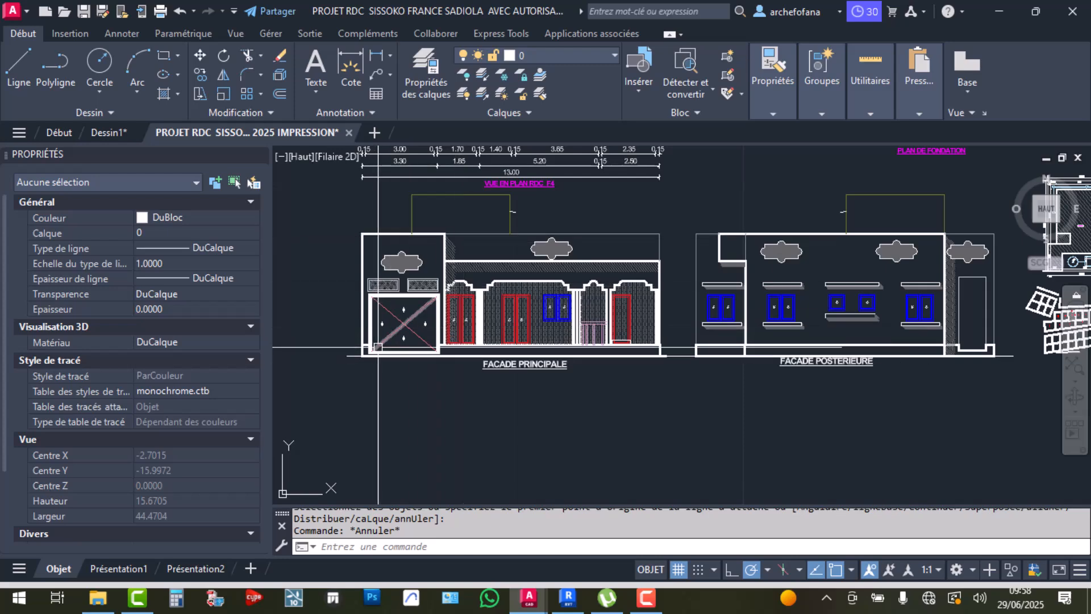
scroll(527, 352, "down", 4)
scroll(860, 236, "up", 5)
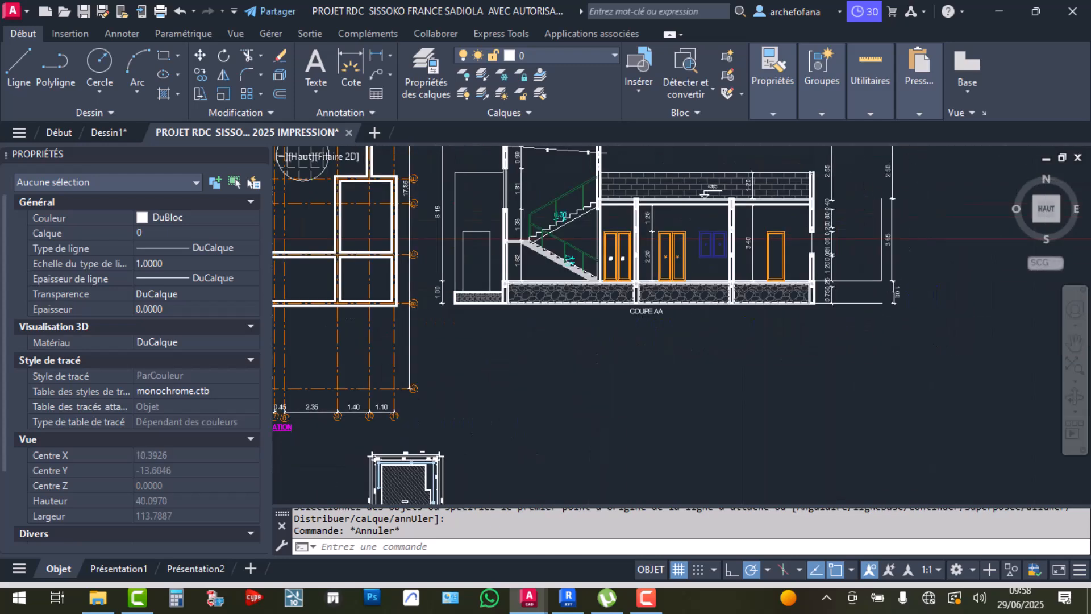
scroll(917, 240, "down", 7)
scroll(557, 254, "up", 4)
scroll(585, 299, "up", 4)
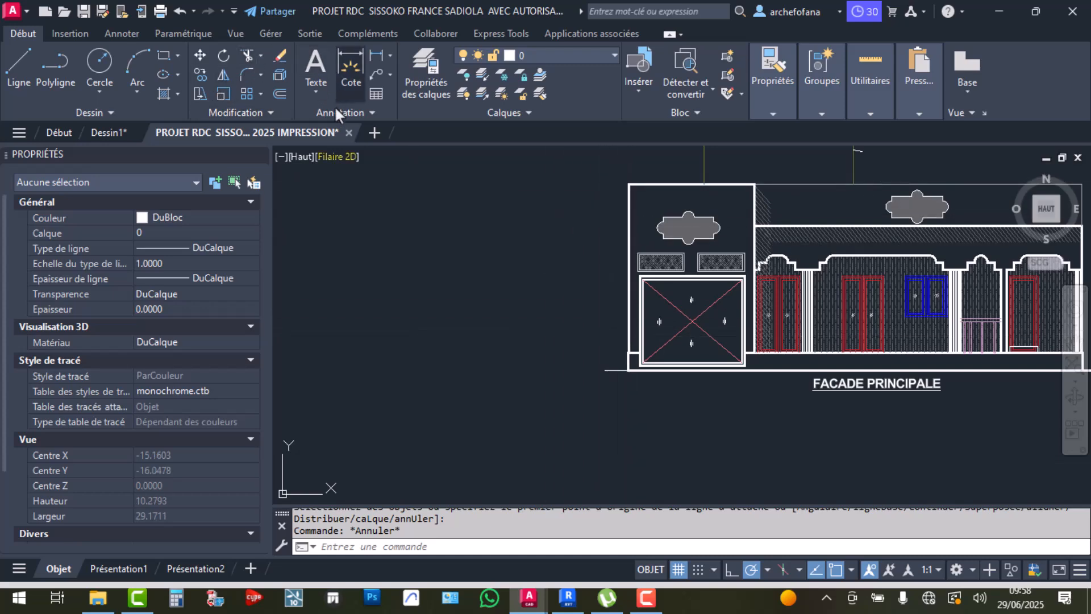
scroll(618, 300, "down", 6)
scroll(618, 300, "up", 3)
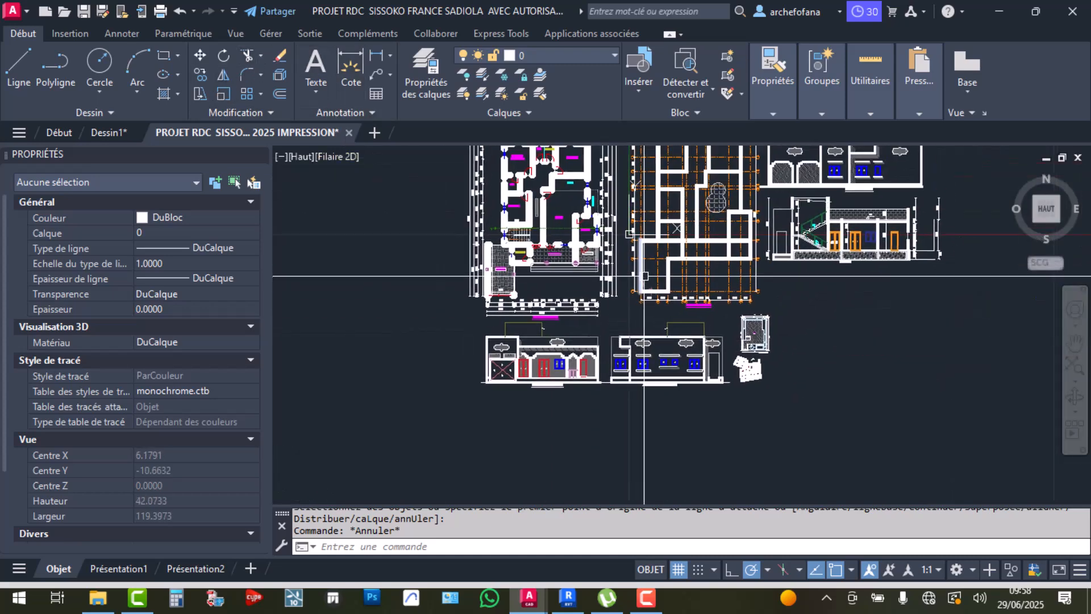
scroll(791, 251, "up", 3)
scroll(791, 251, "down", 6)
scroll(578, 315, "up", 4)
scroll(550, 307, "down", 2)
scroll(549, 306, "up", 6)
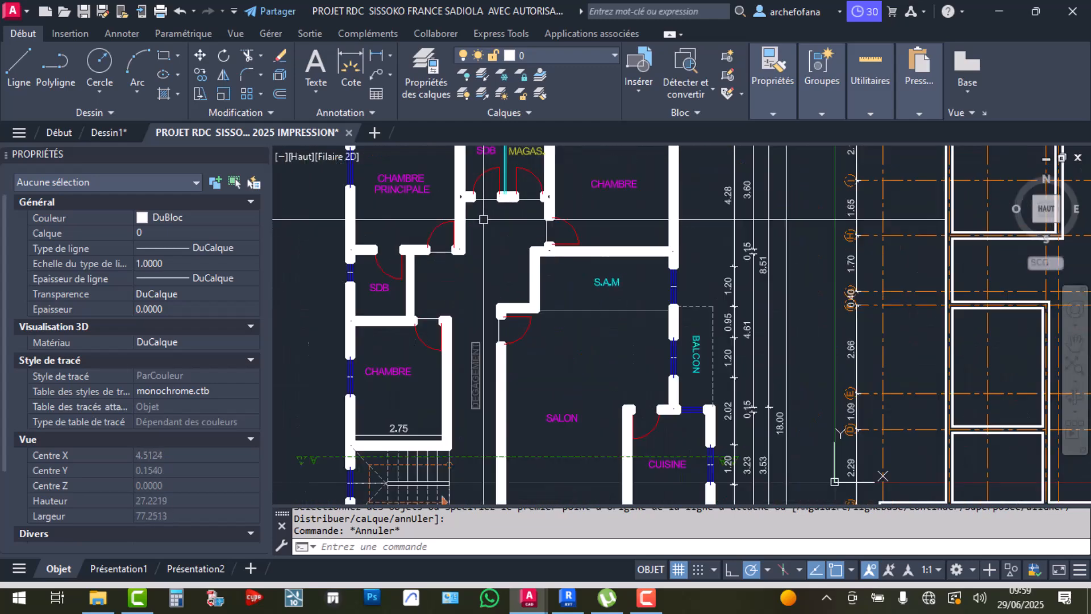
scroll(504, 250, "down", 6)
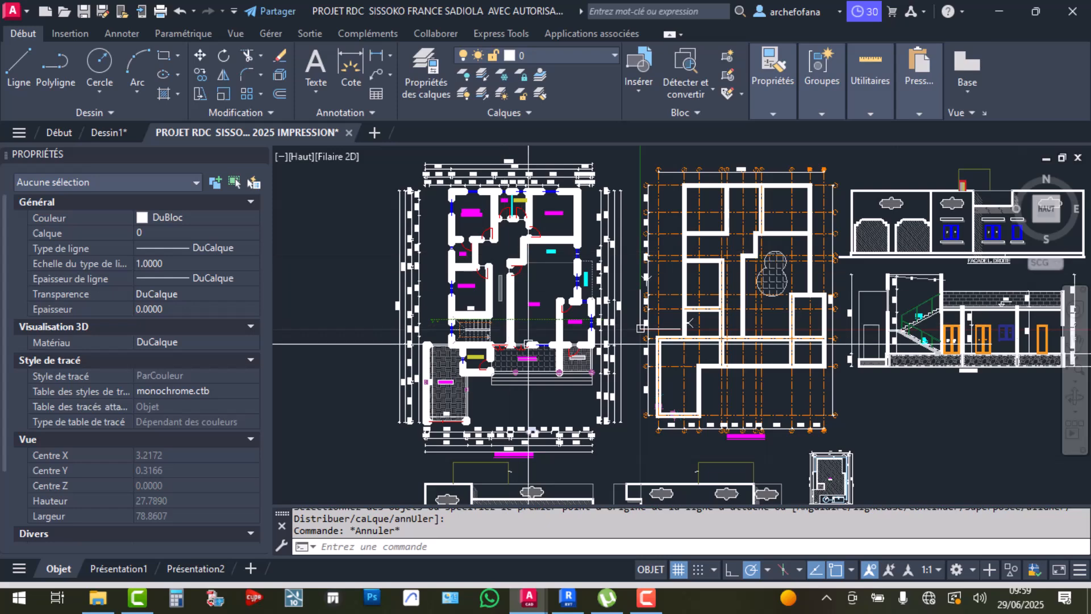
mouse_move(581, 405)
middle_mouse_down()
mouse_move(452, 308)
mouse_move(500, 339)
mouse_move(495, 358)
middle_mouse_up()
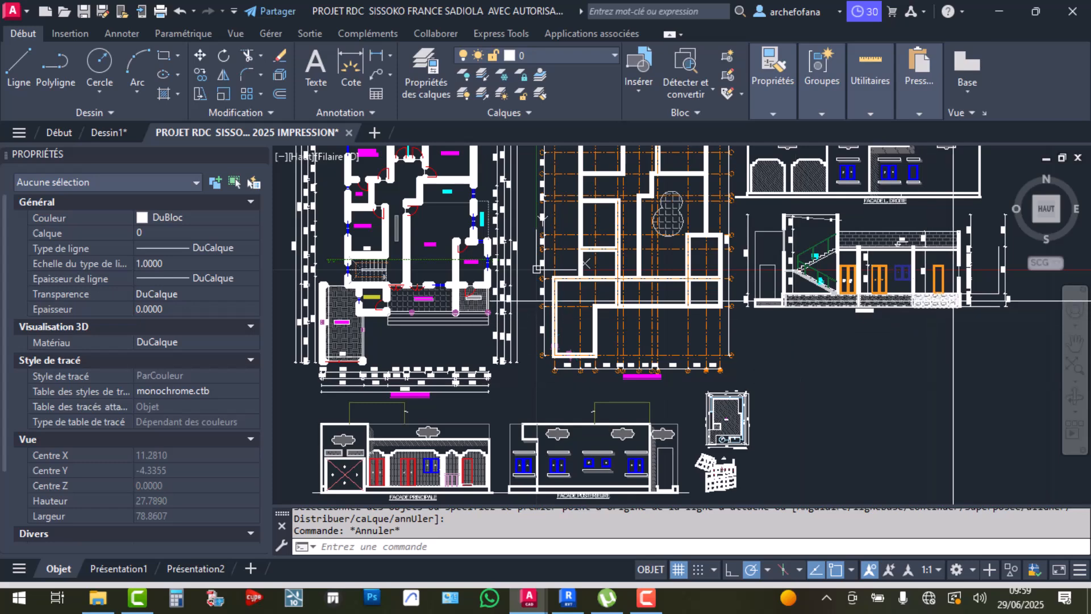
scroll(988, 289, "up", 4)
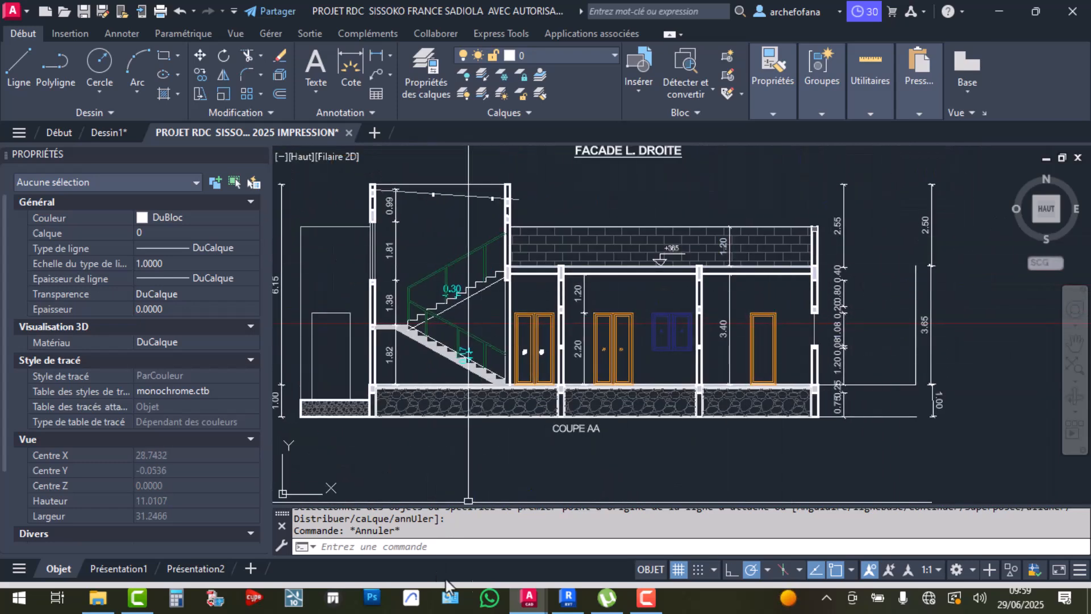
In Revit, expand Plans d'étage to show Niveau 0, Niveau 1, Niveau 2 and Plan Masse
left_click(568, 598)
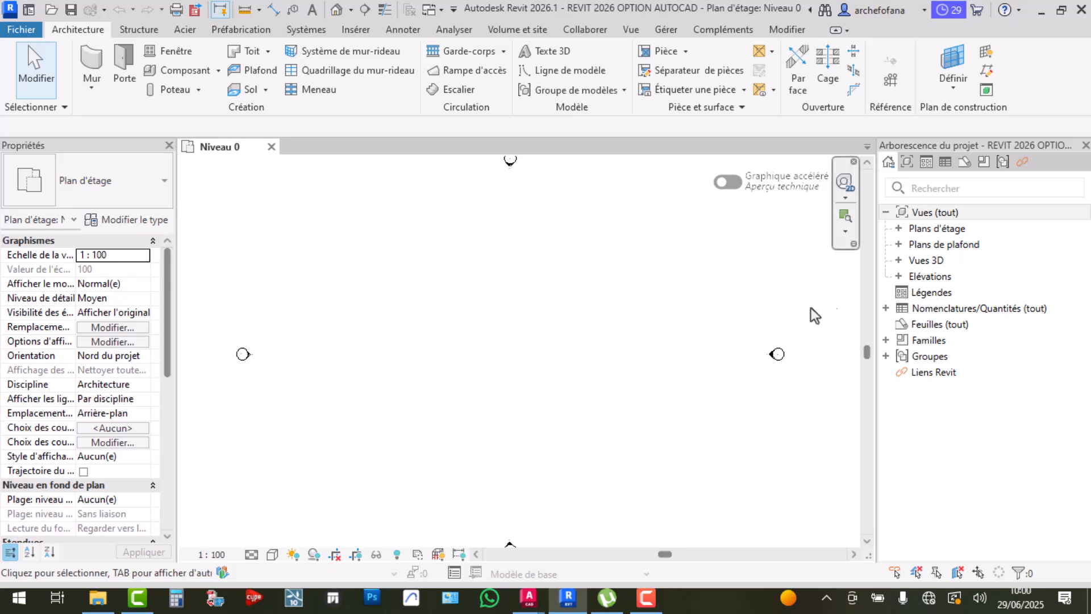
double_click(899, 230)
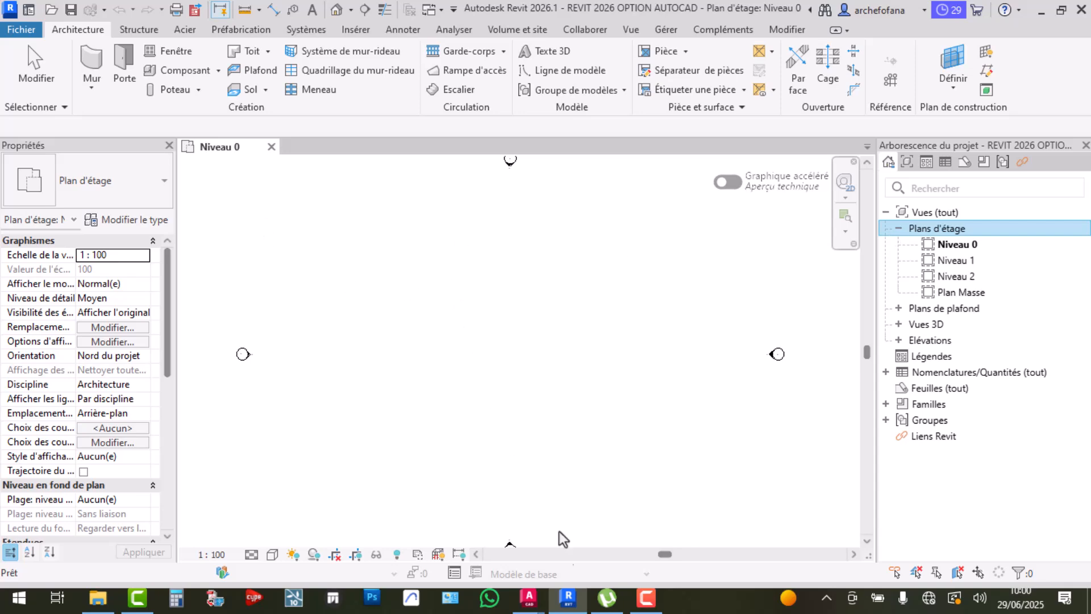
mouse_move(555, 591)
left_click(600, 539)
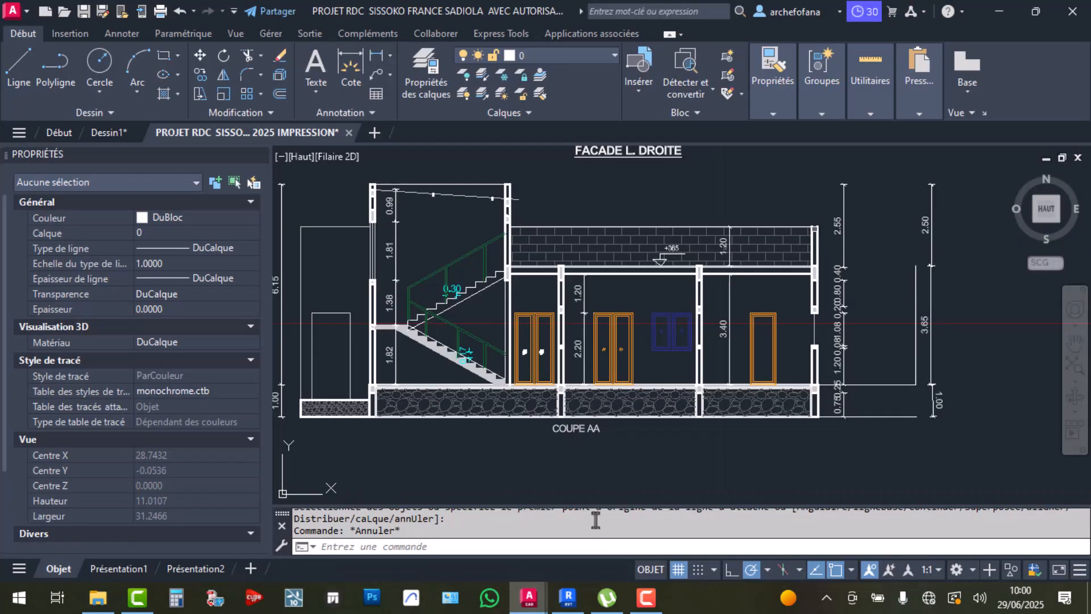
scroll(368, 295, "down", 5)
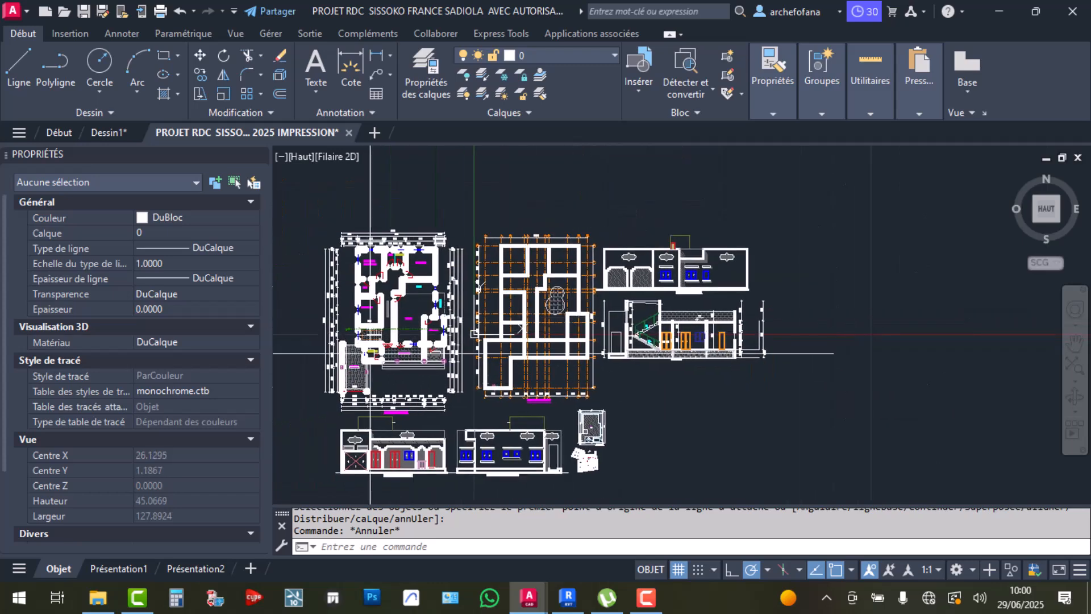
scroll(380, 418, "up", 6)
scroll(442, 393, "down", 4)
scroll(673, 378, "up", 8)
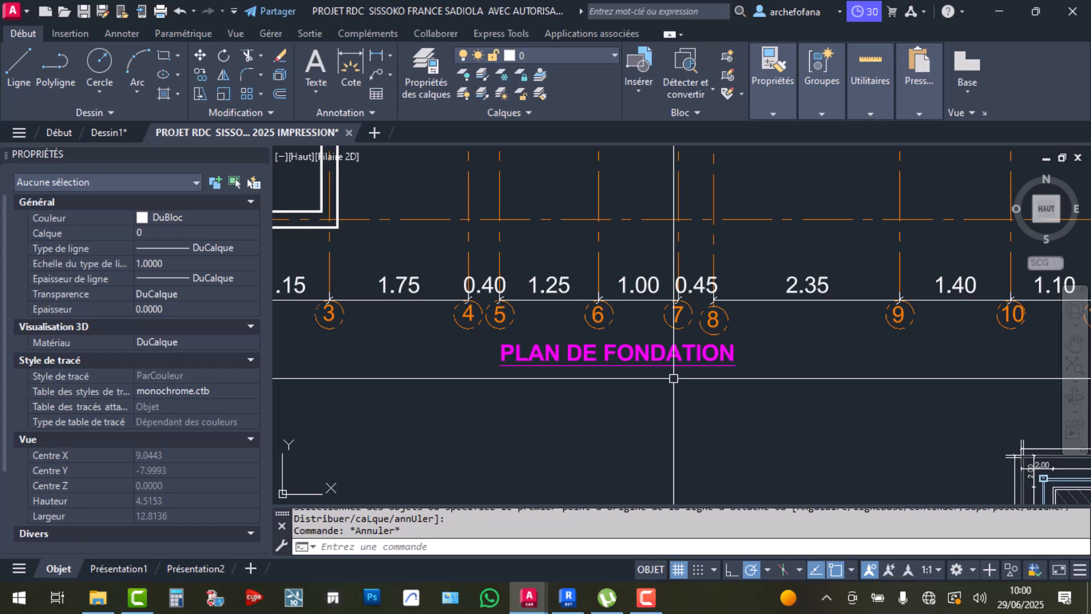
scroll(673, 378, "down", 6)
middle_click_drag(707, 349, 547, 382)
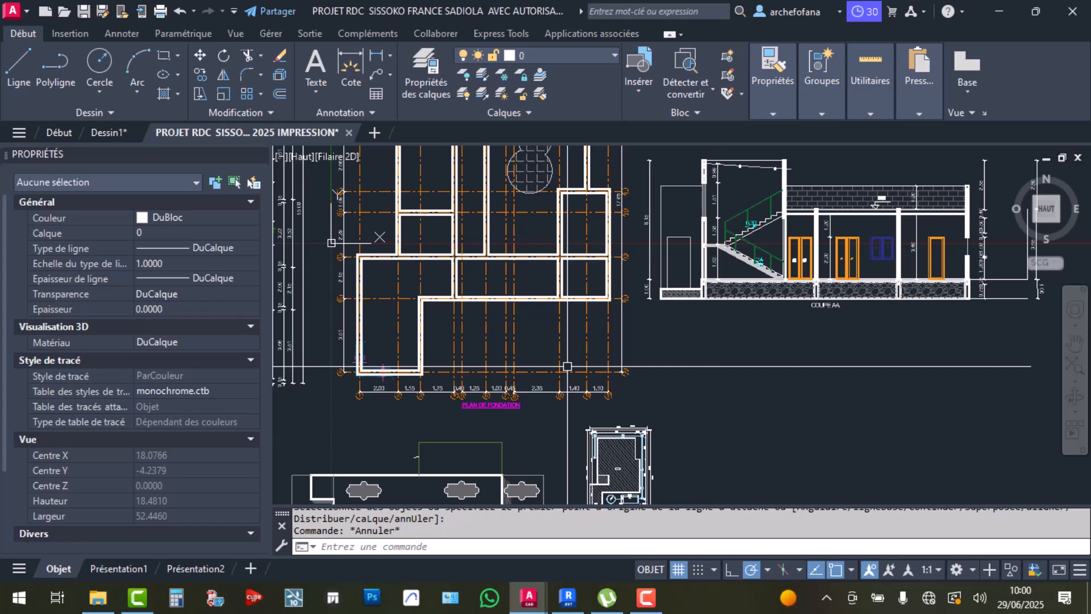
Copy the whole left ground-floor plan to a spot right of the section
scroll(567, 366, "down", 6)
left_click(424, 257)
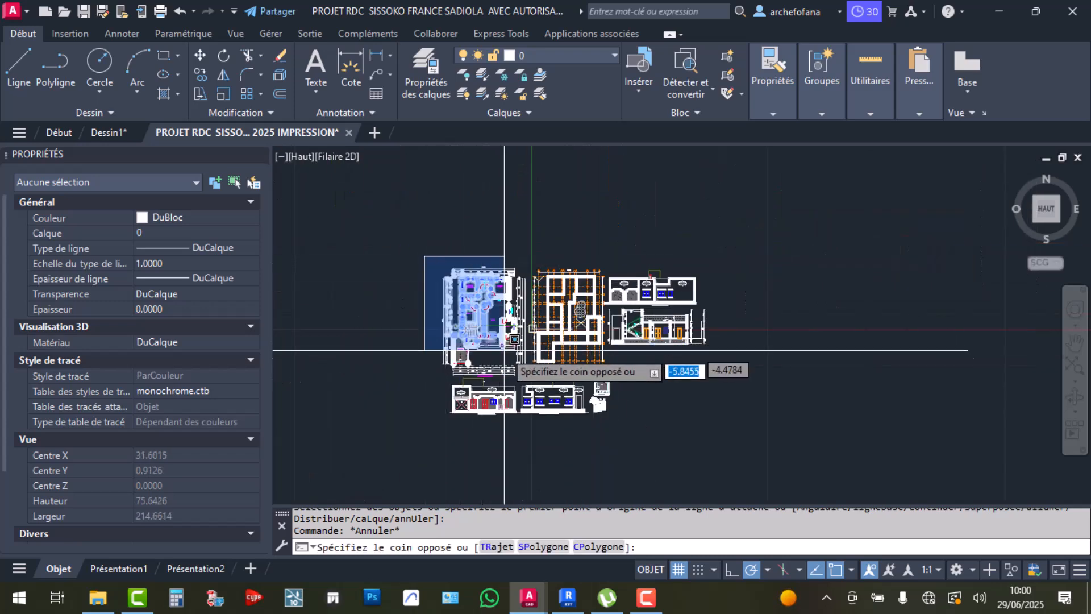
left_click(530, 381)
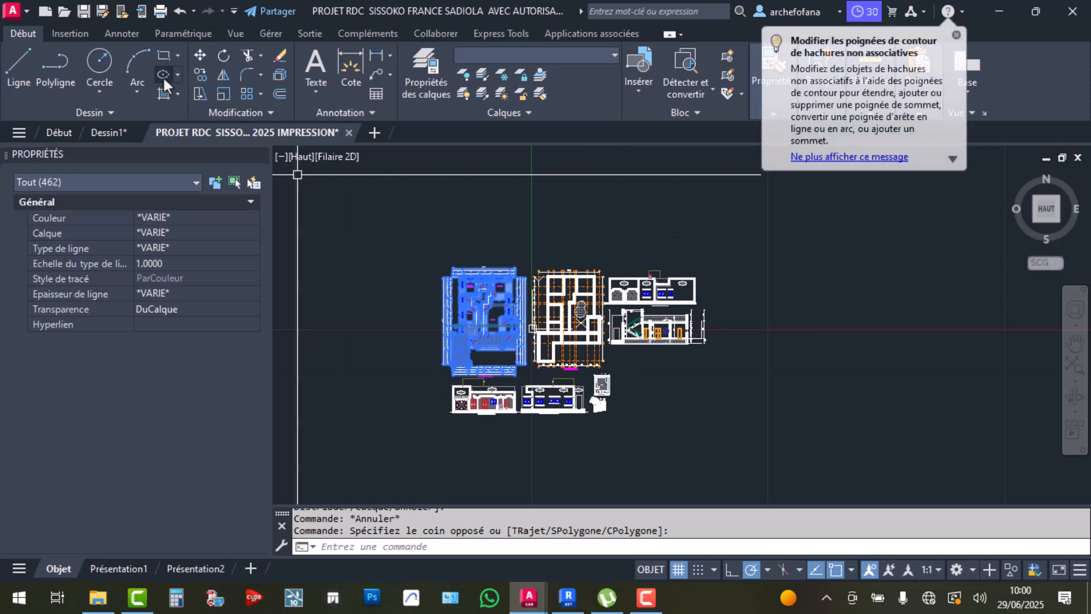
left_click(200, 75)
left_click(477, 338)
left_click(768, 338)
key("Return")
Erase the interior walls and rooms of the copied plan
scroll(795, 276, "up", 5)
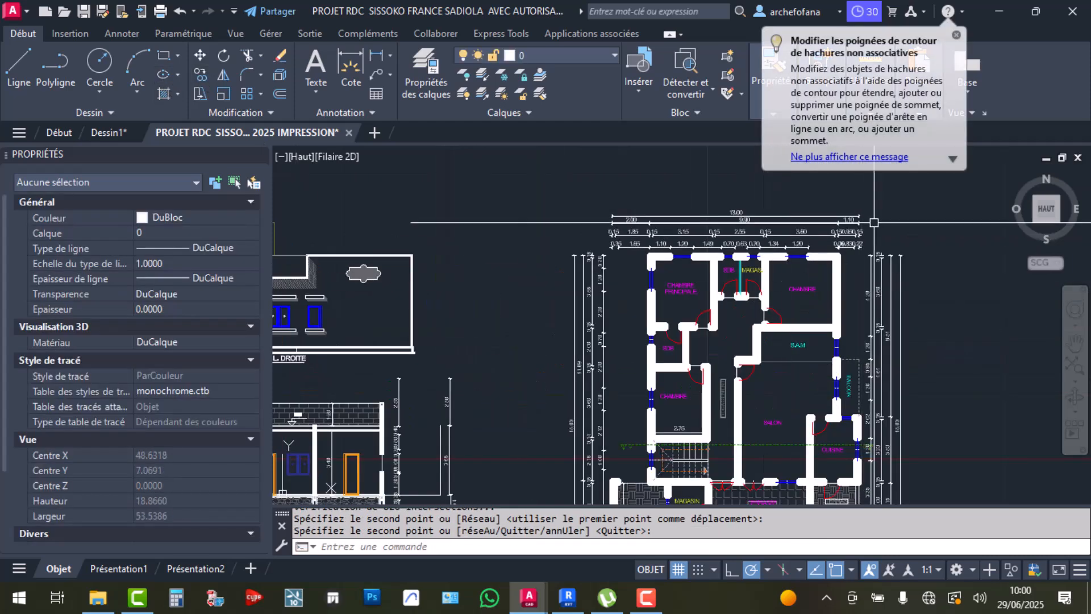
left_click(815, 279)
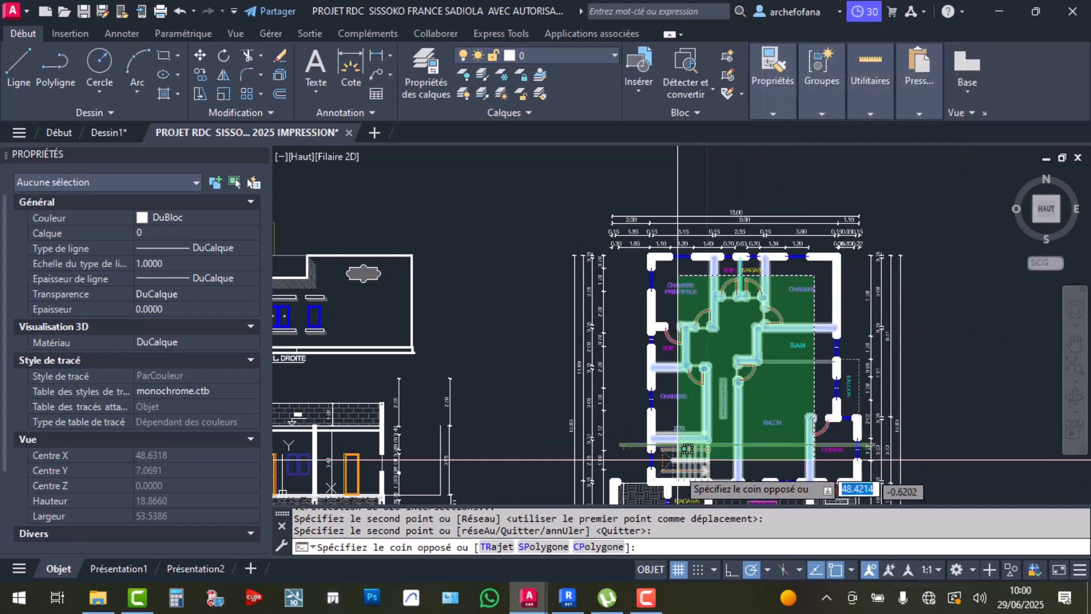
left_click(677, 476)
key("Delete")
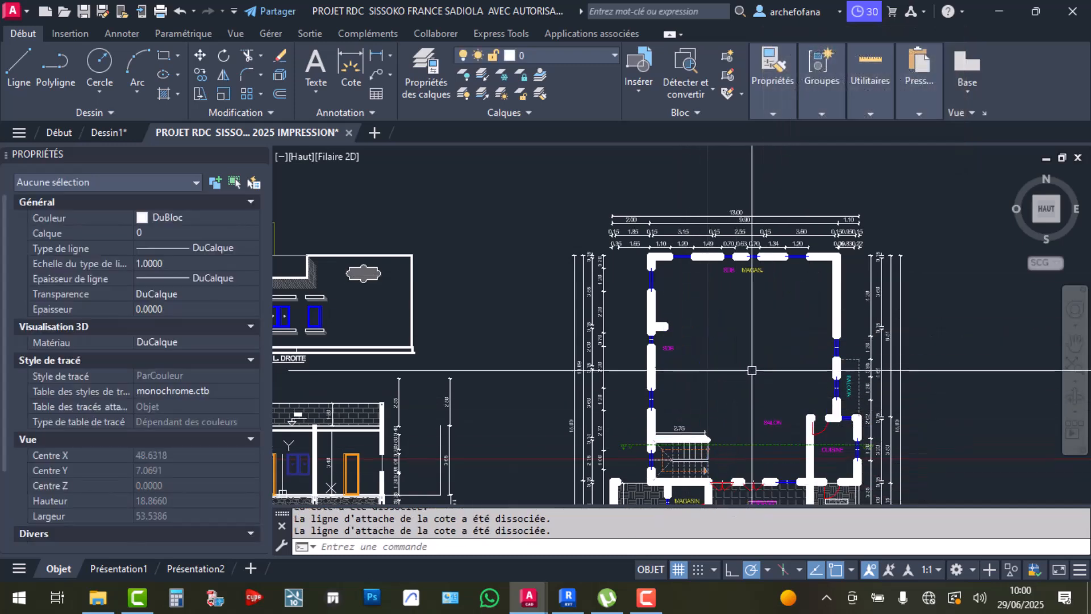
middle_click_drag(752, 370, 694, 284)
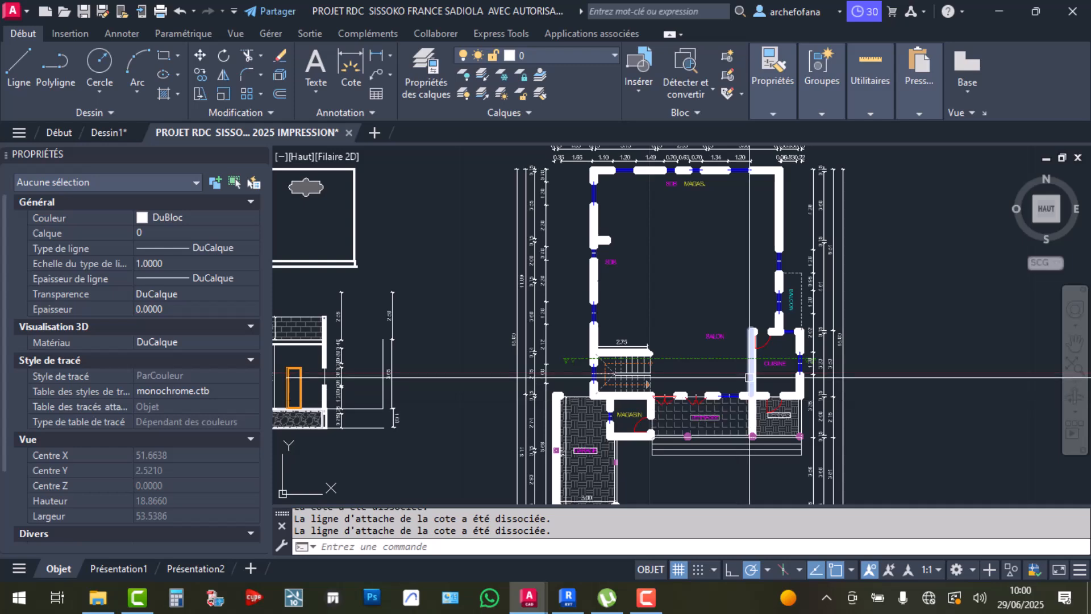
scroll(732, 325, "down", 2)
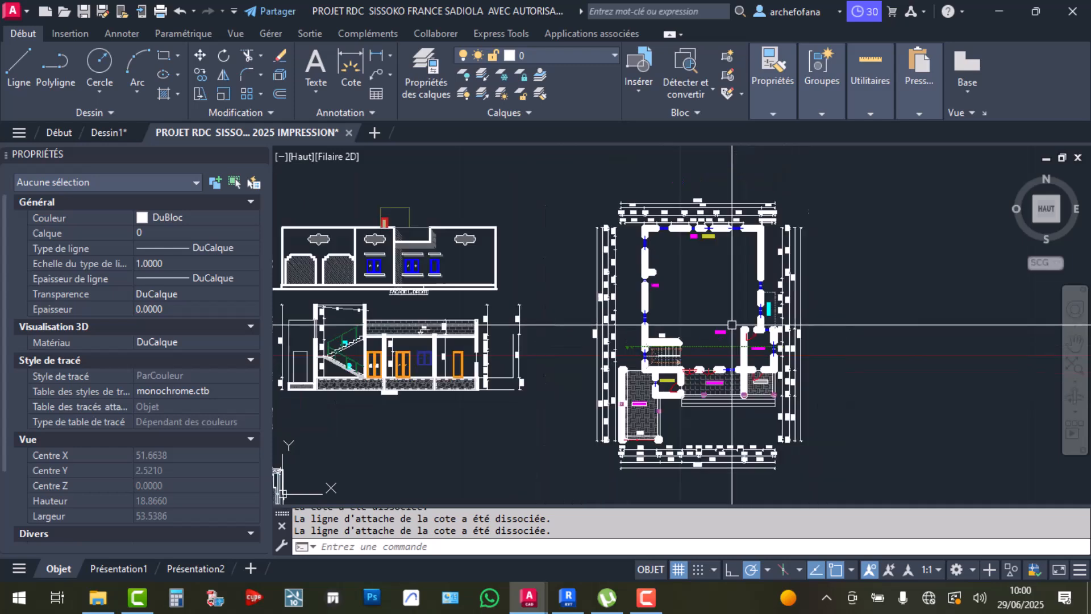
left_click(838, 201)
Erase the 378 selected objects of the copied plan
left_click(594, 482)
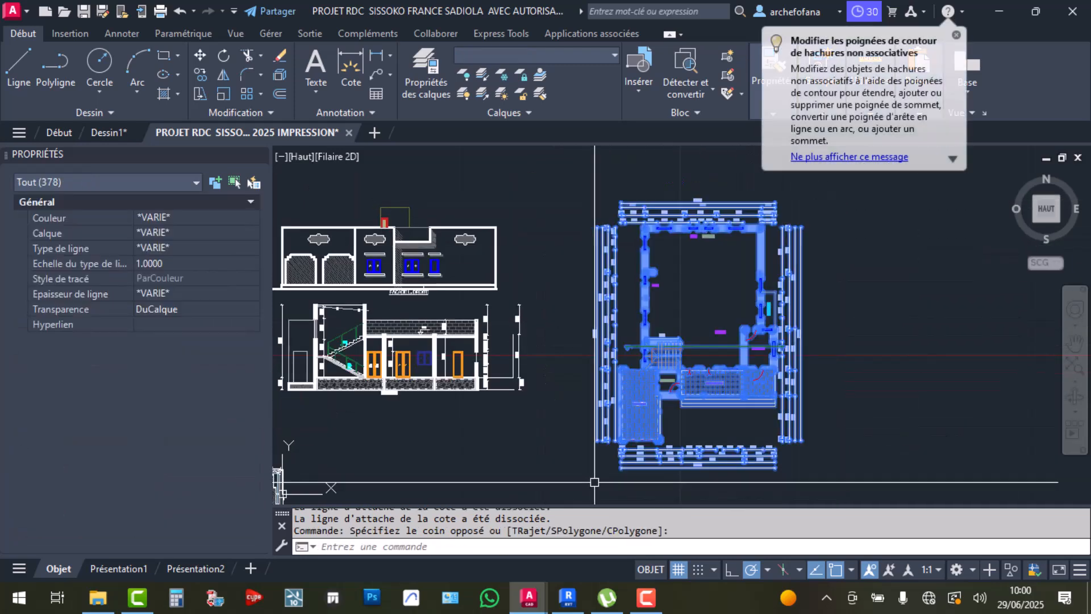
key("Delete")
scroll(554, 389, "down", 4)
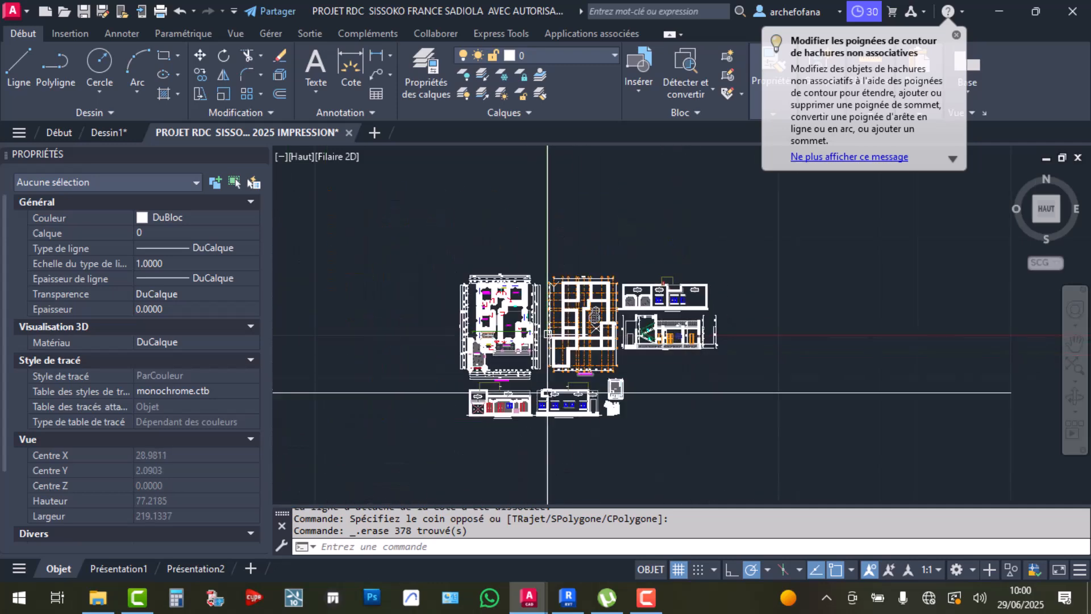
scroll(554, 389, "up", 4)
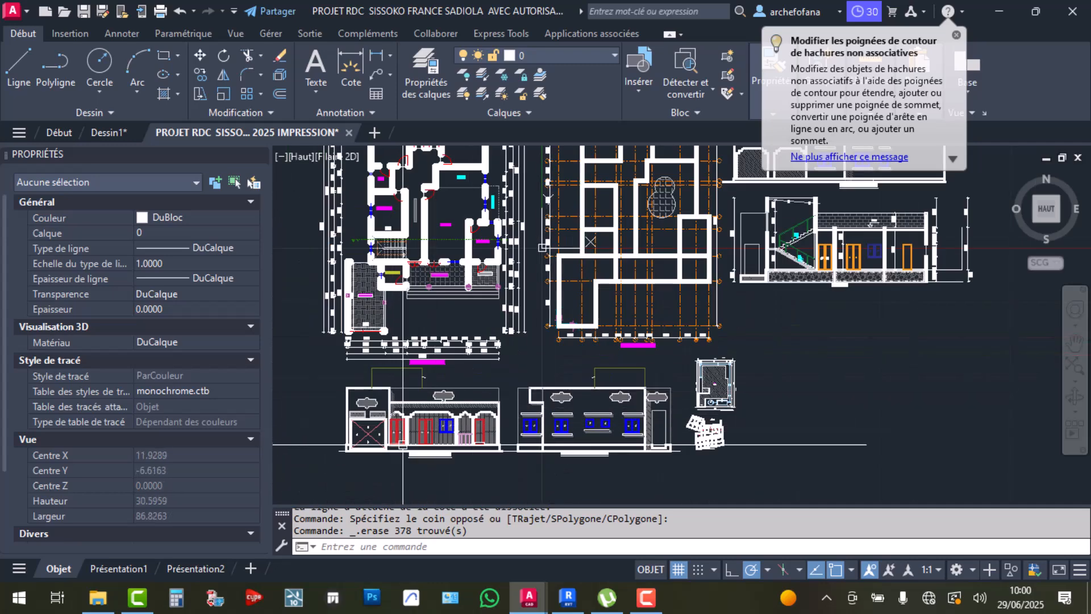
Zoom over the plans, sections and site plan, then bring Revit's Niveau 0 plan forward
scroll(541, 330, "up", 4)
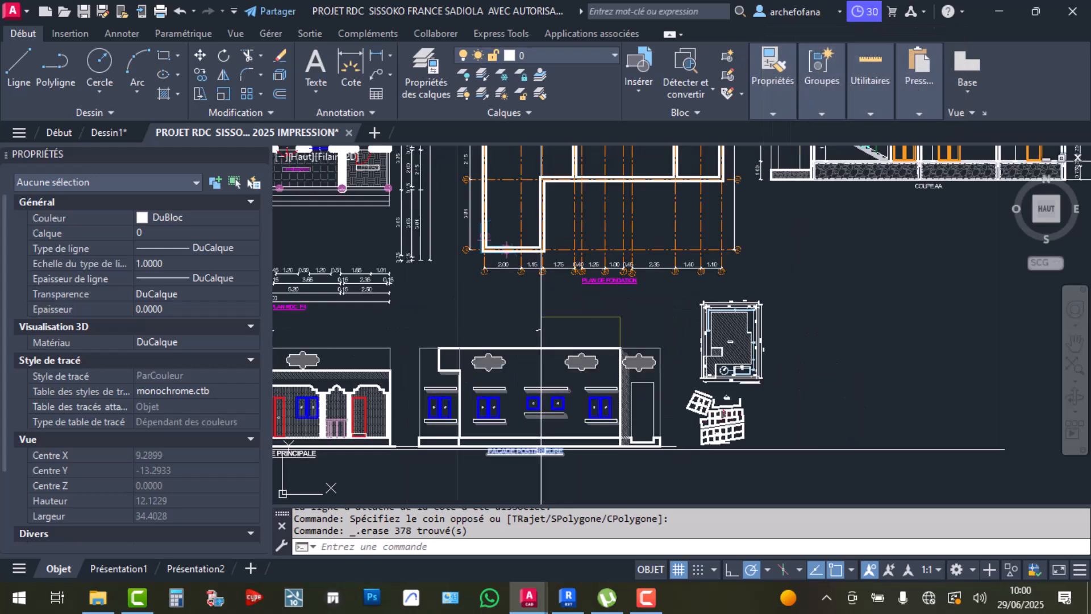
scroll(568, 382, "down", 4)
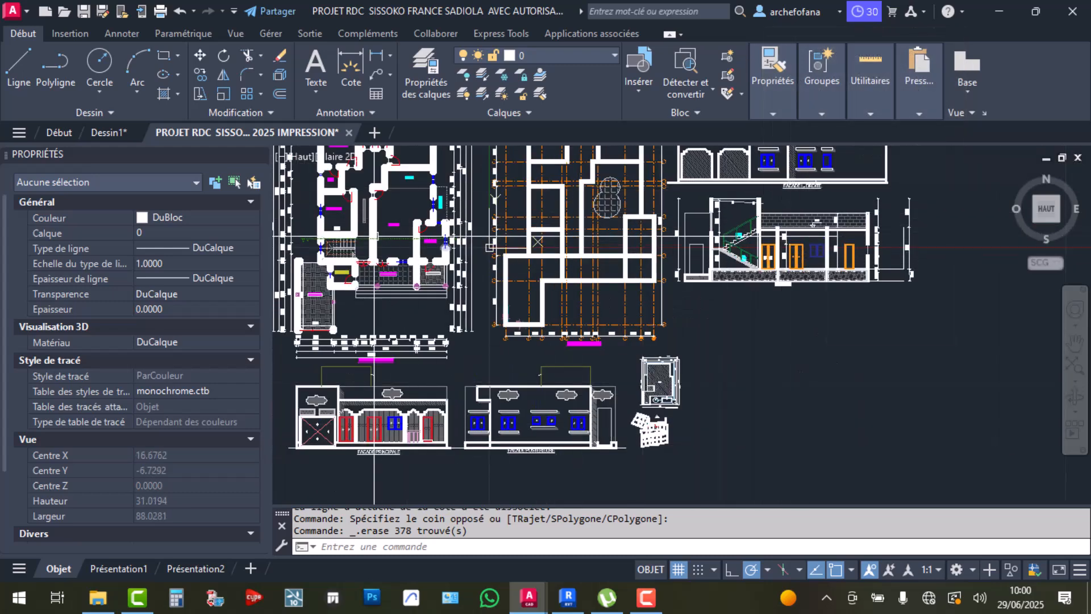
scroll(665, 404, "up", 10)
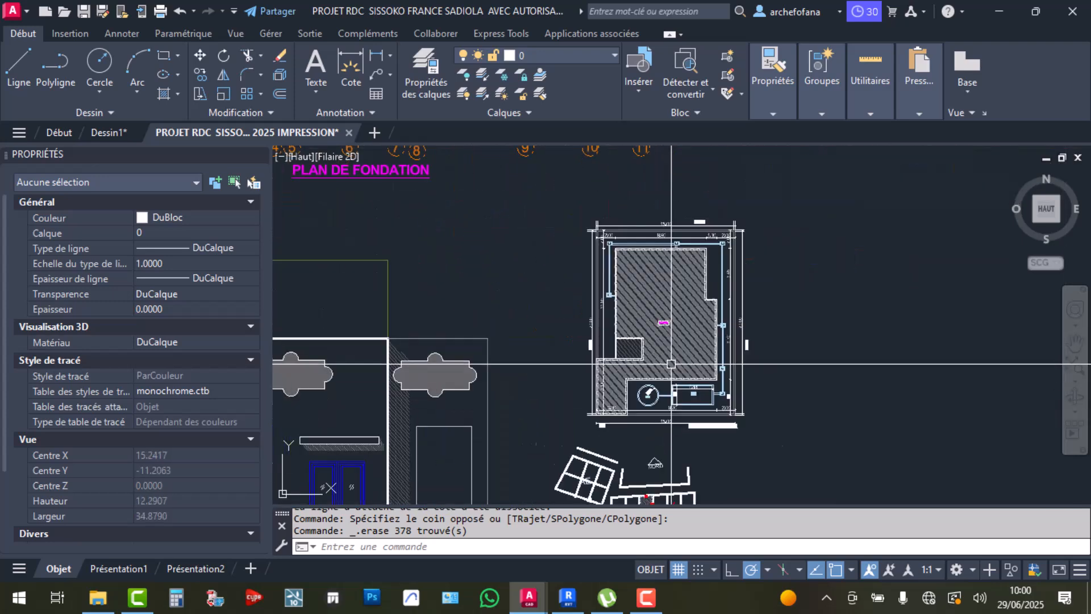
scroll(654, 443, "up", 2)
scroll(648, 466, "down", 6)
scroll(646, 472, "up", 8)
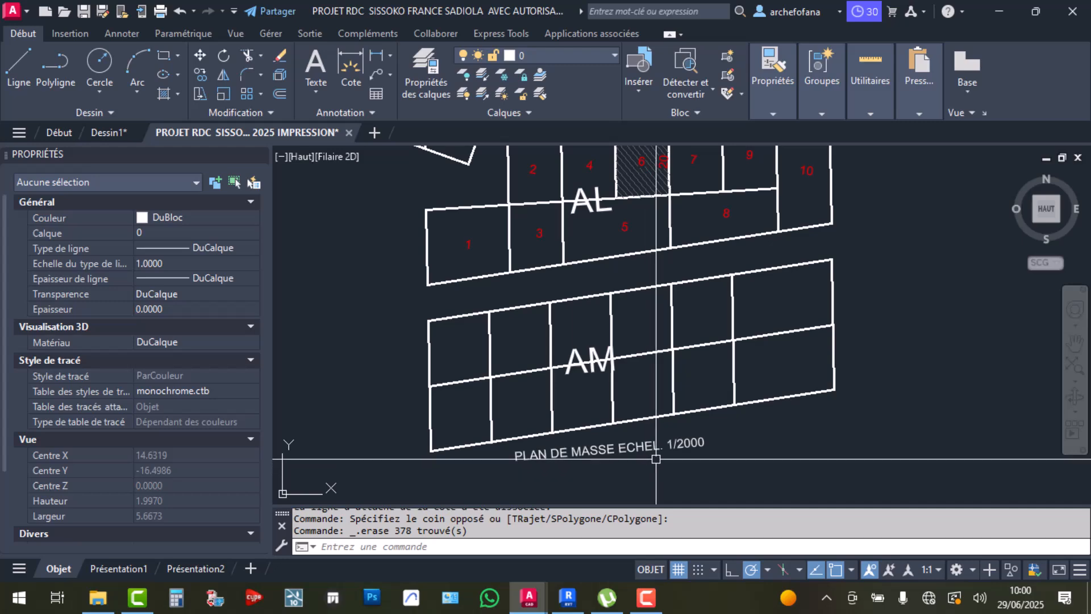
scroll(655, 458, "down", 8)
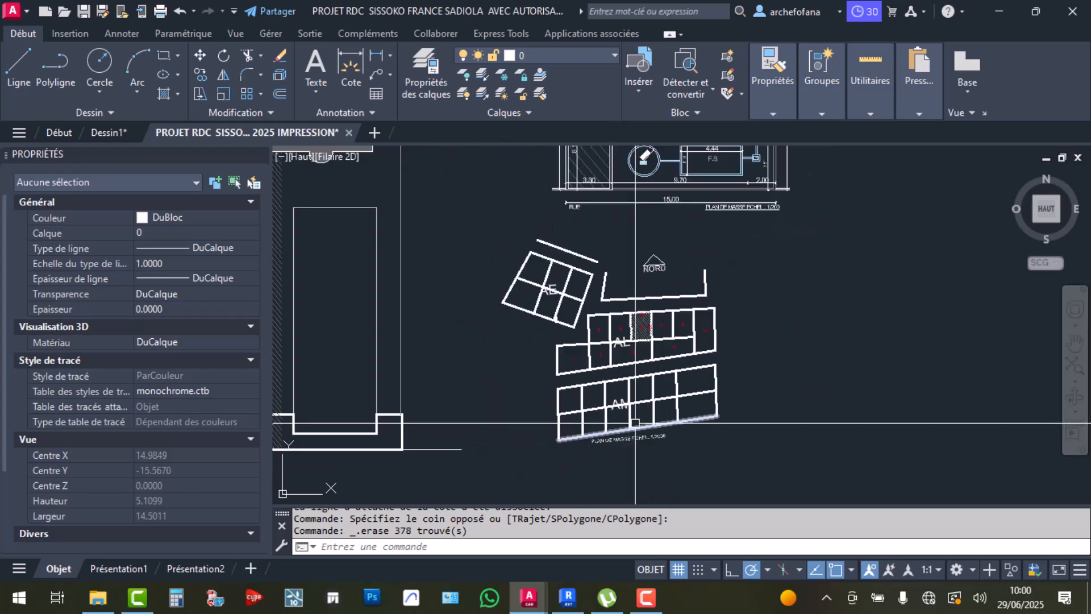
scroll(616, 455, "down", 3)
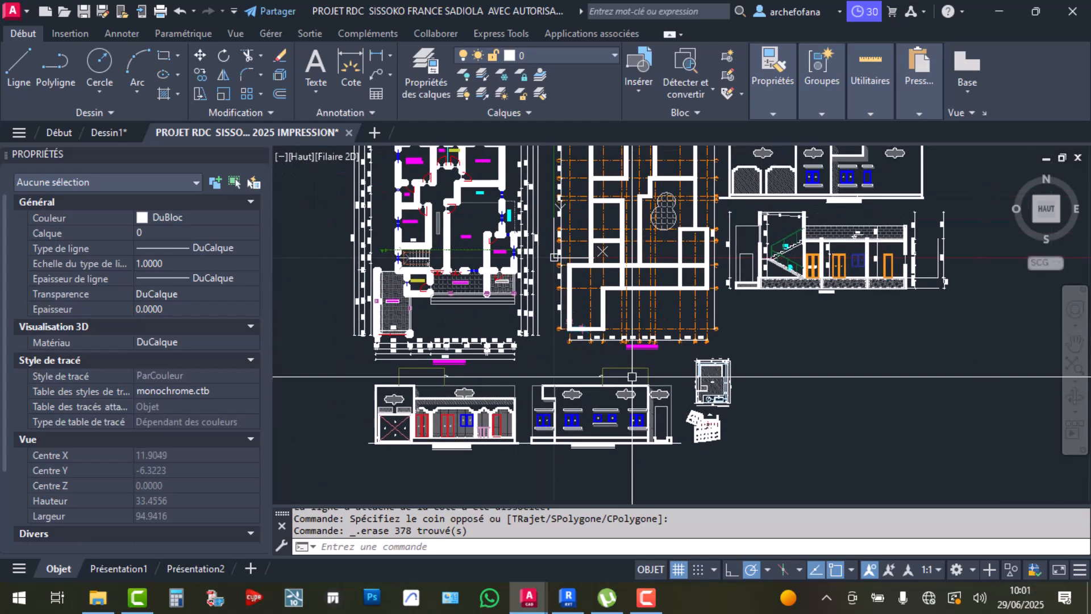
left_click(581, 596)
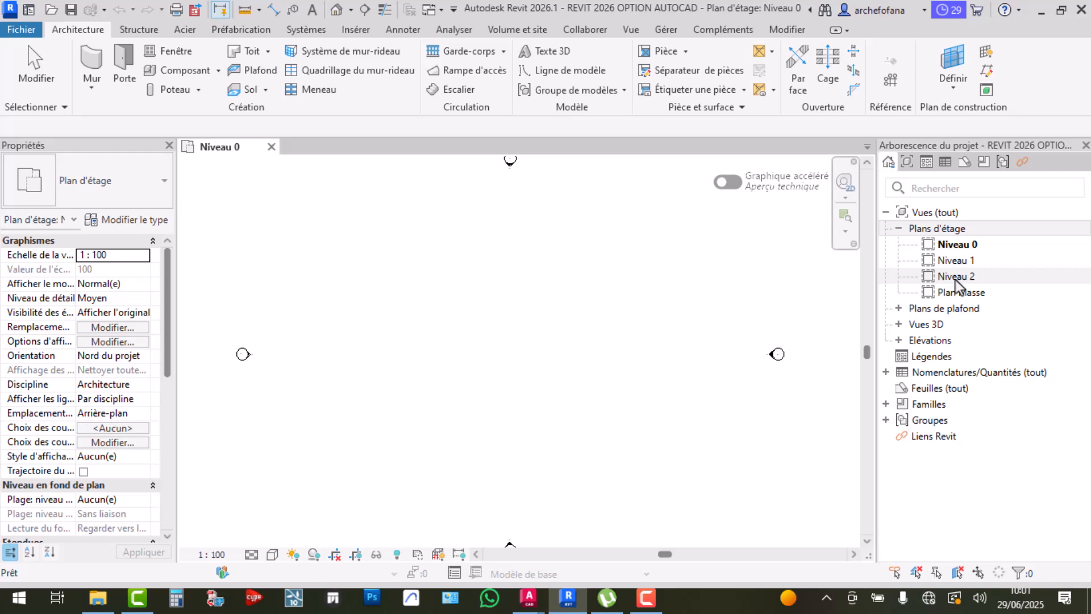
left_click(955, 260)
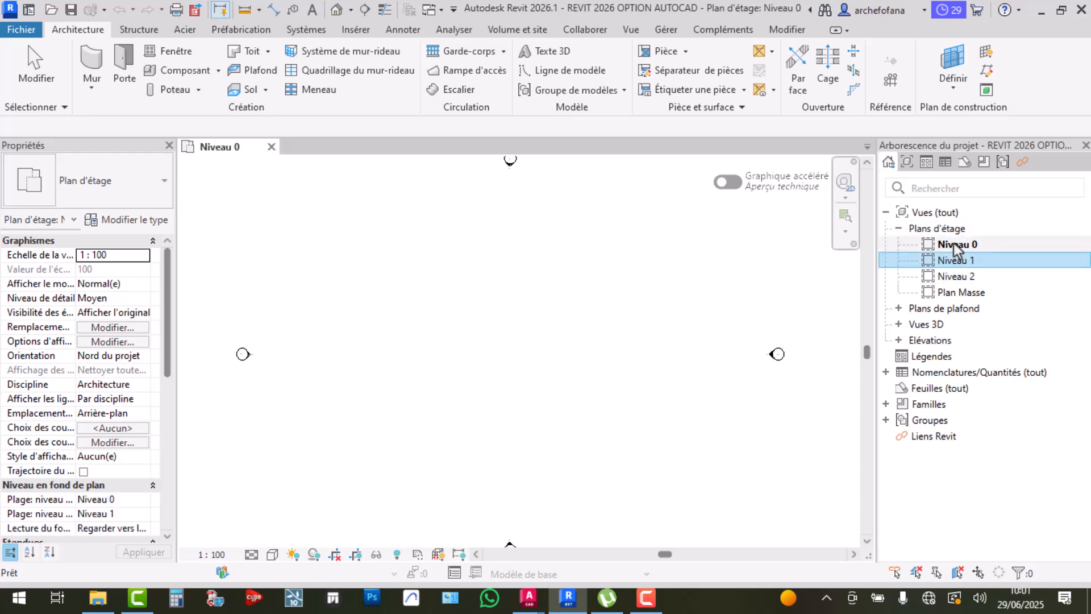
left_click(952, 248)
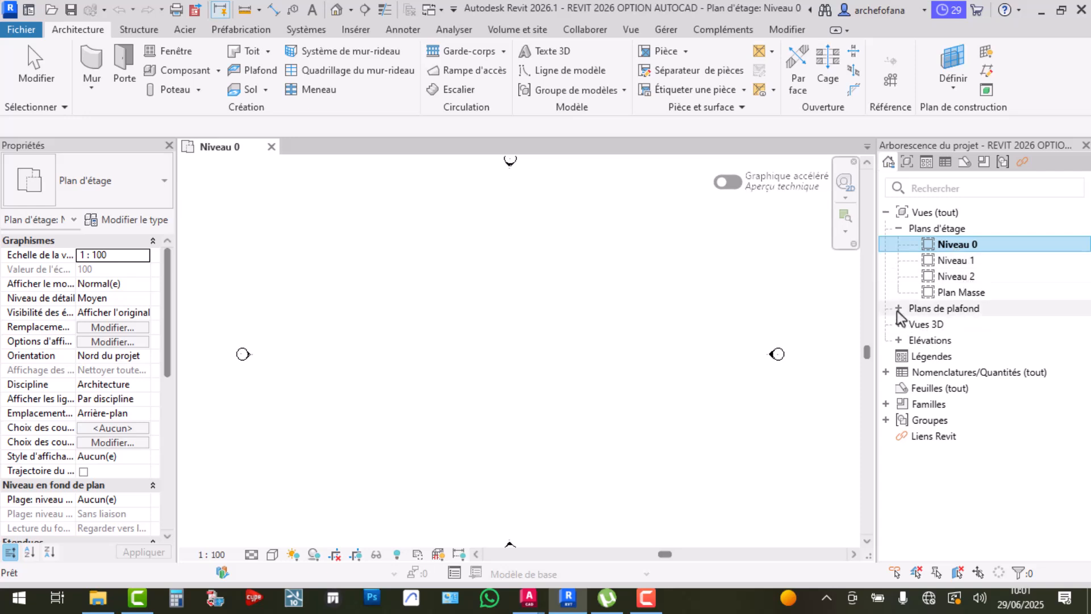
mouse_move(573, 608)
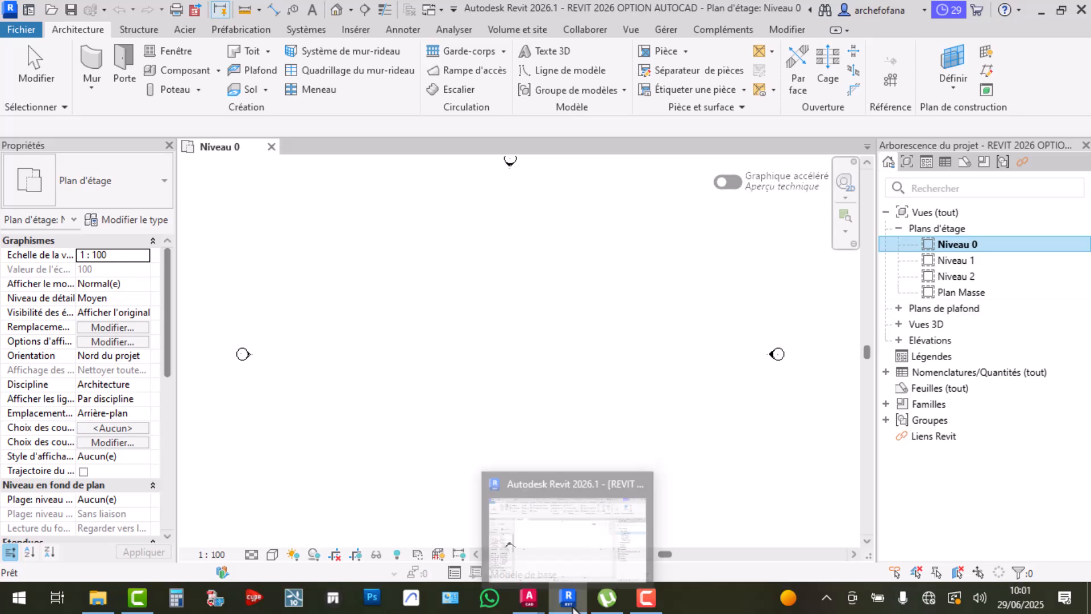
left_click(528, 597)
scroll(904, 282, "up", 2)
middle_click_drag(903, 281, 719, 375)
scroll(723, 361, "down", 2)
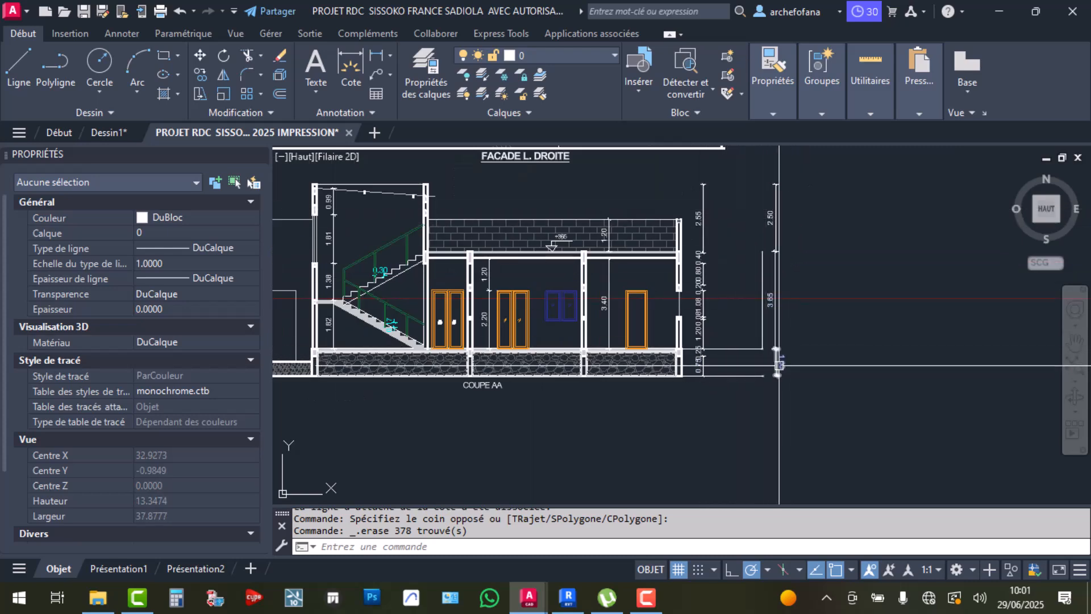
left_click(567, 597)
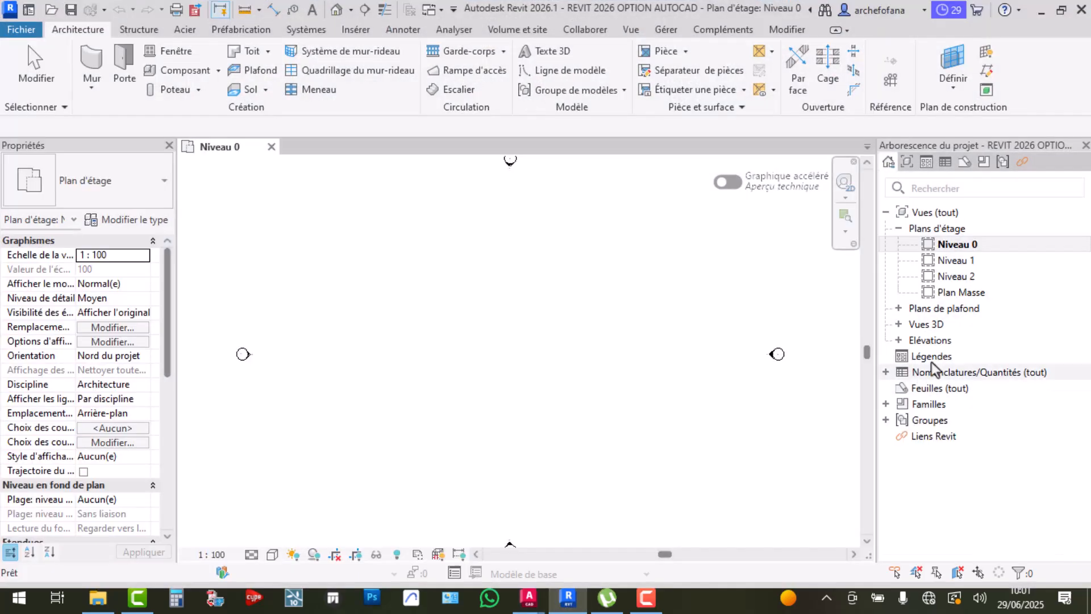
Open Elévation Est and zoom in on the level markers at 0, 3.00 and 6.00
left_click(957, 245)
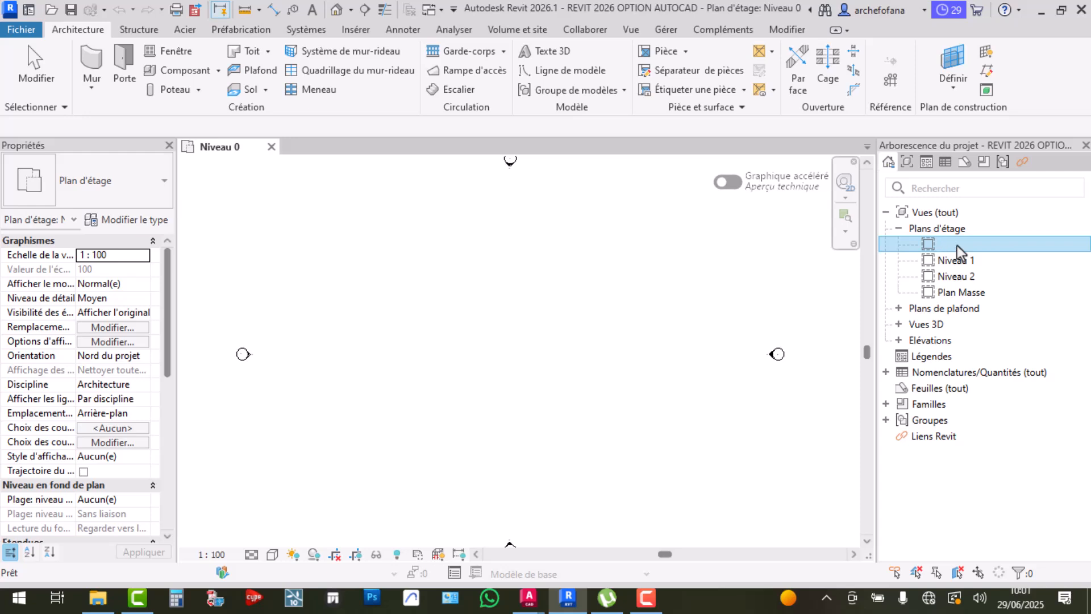
key("Escape")
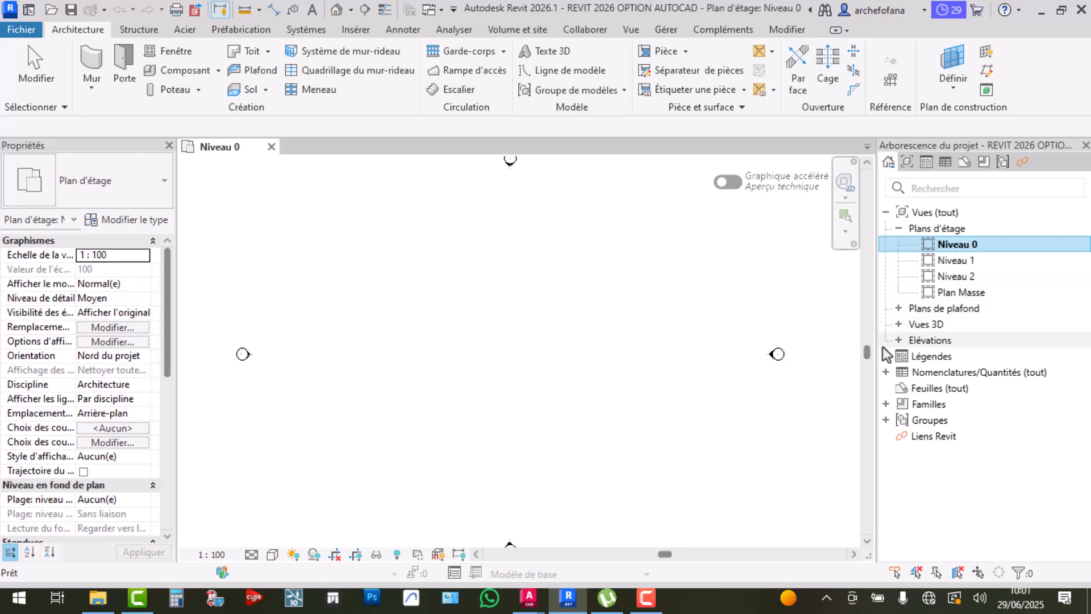
left_click(898, 341)
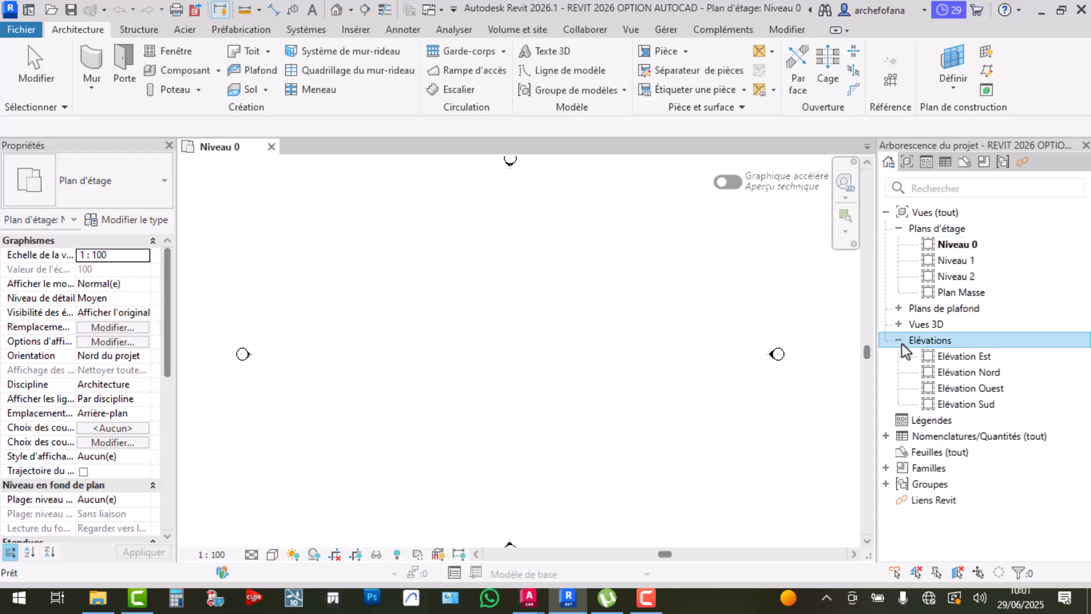
scroll(559, 349, "down", 1)
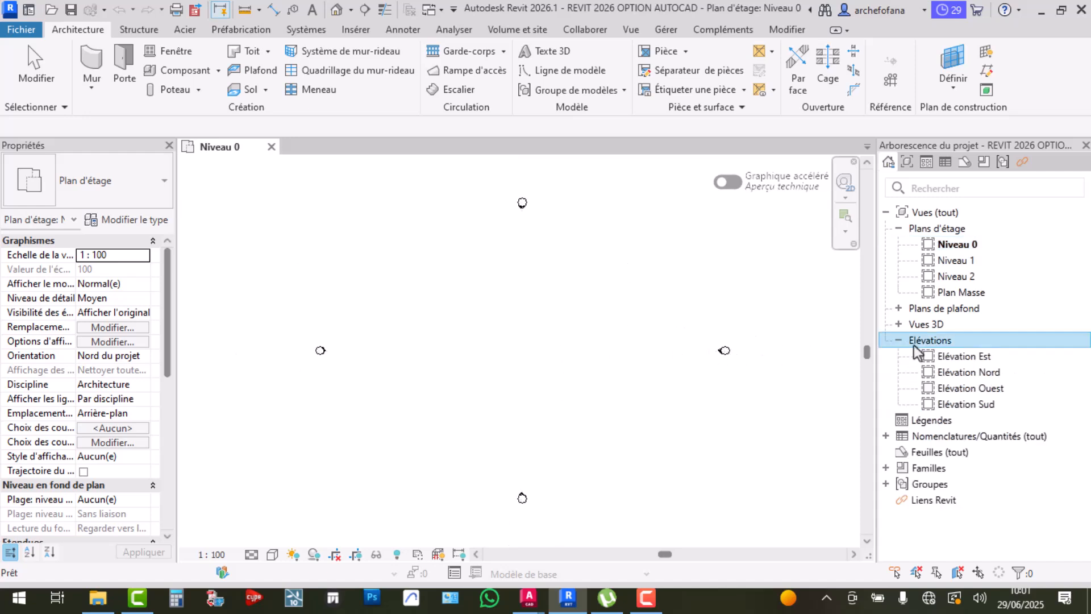
double_click(977, 358)
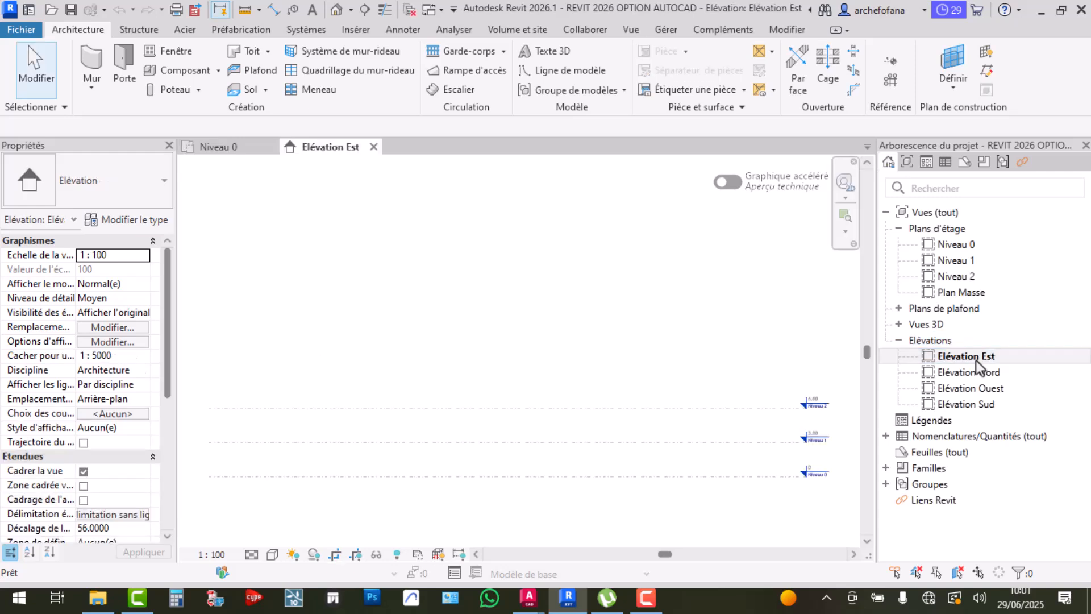
scroll(815, 486, "up", 4)
middle_click_drag(816, 455, 644, 386)
scroll(644, 387, "up", 1)
Bring the AutoCAD PROJET RDC drawing with section COUPE AA to the front
mouse_move(529, 596)
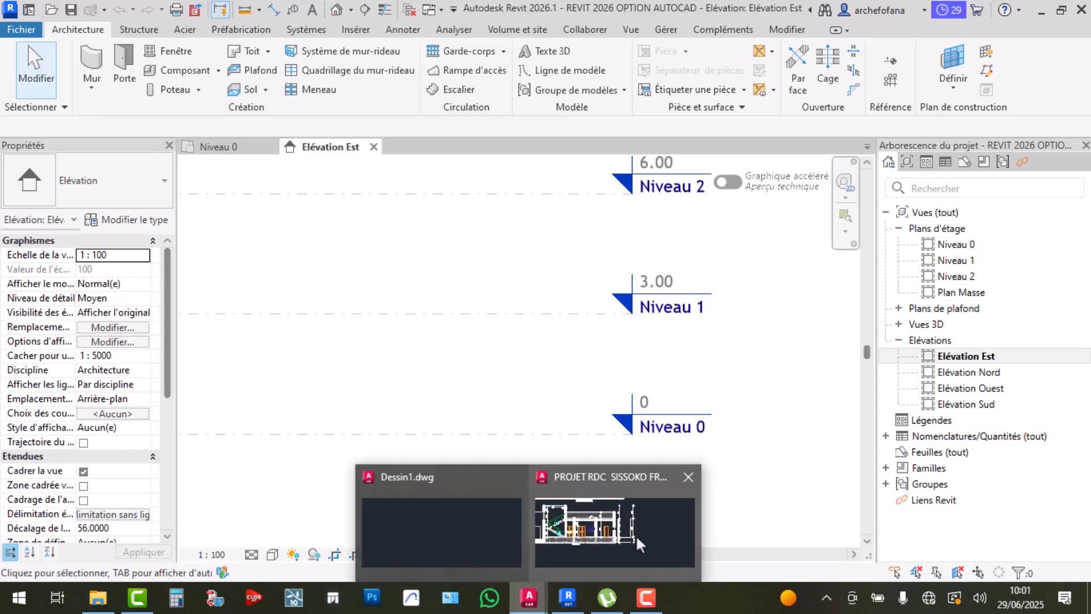
left_click(636, 540)
scroll(810, 348, "up", 3)
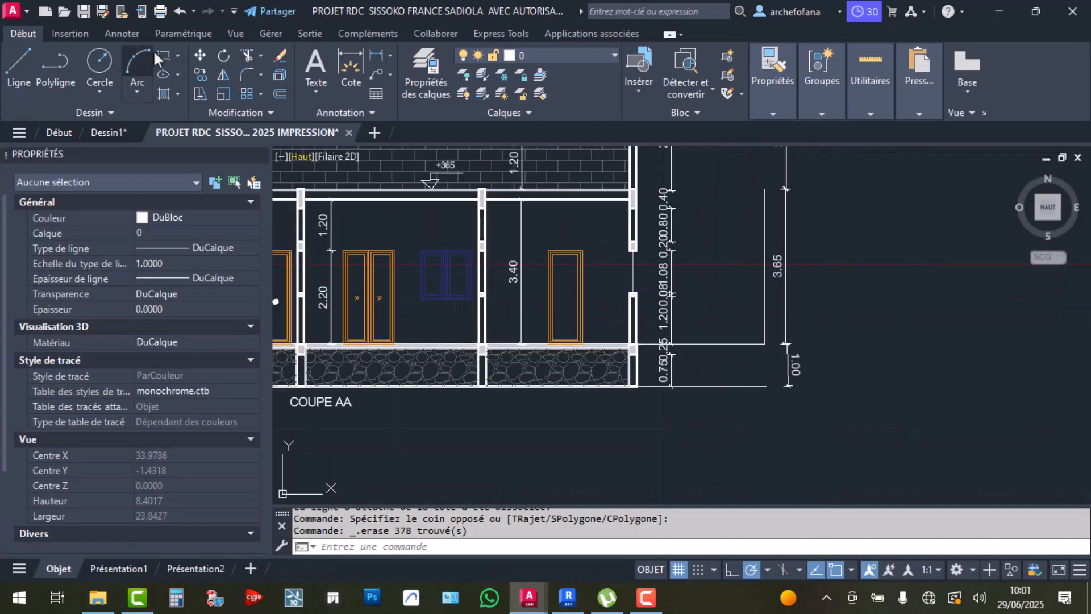
Add a multiline text label FONDATION beside the 1.00 dimension
left_click(312, 64)
scroll(847, 369, "up", 2)
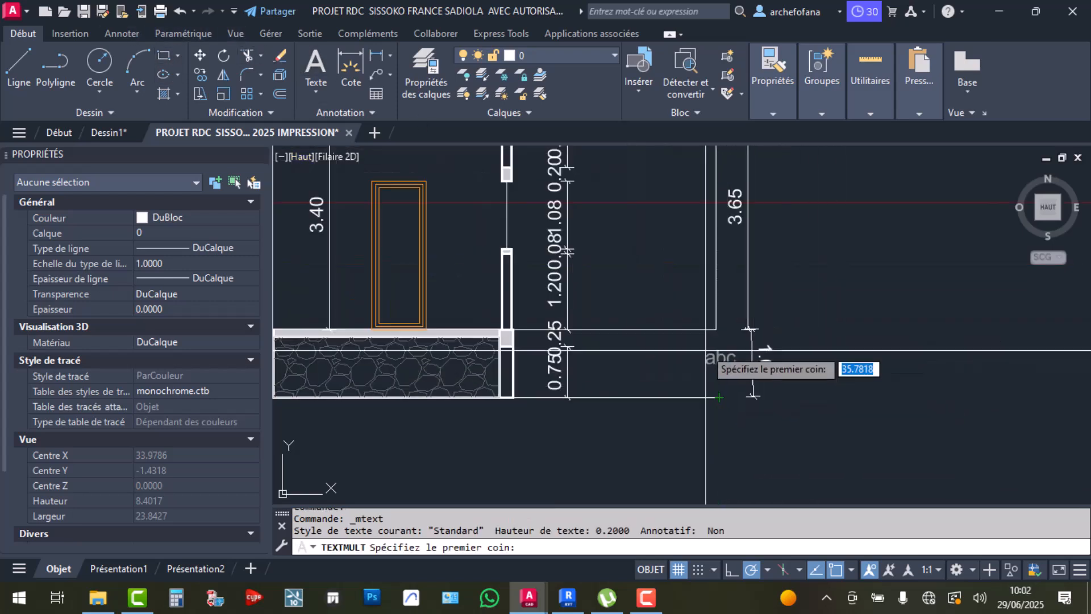
left_click(821, 330)
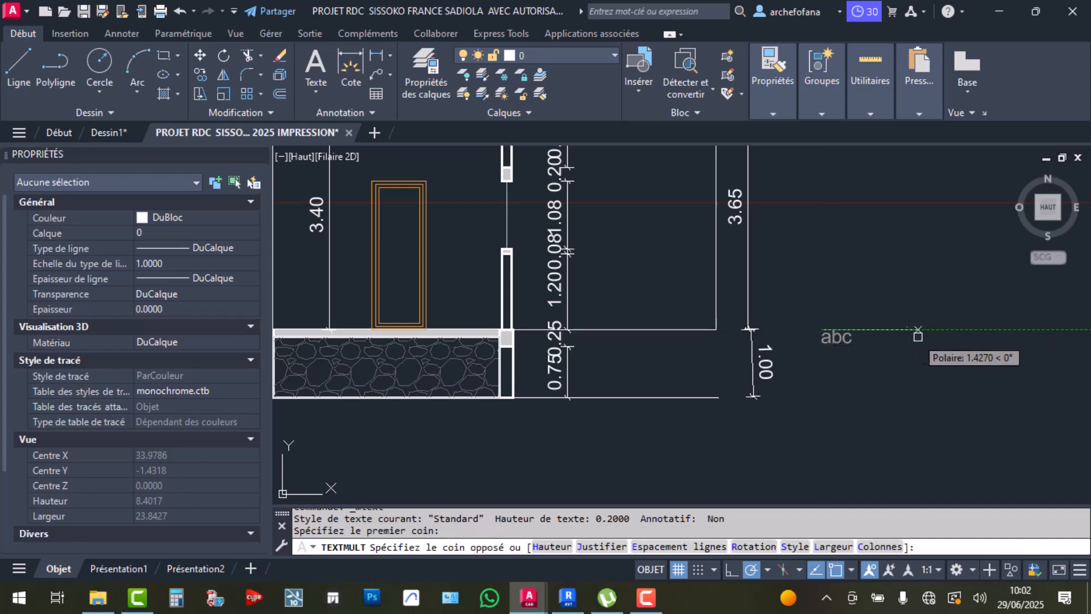
left_click(937, 348)
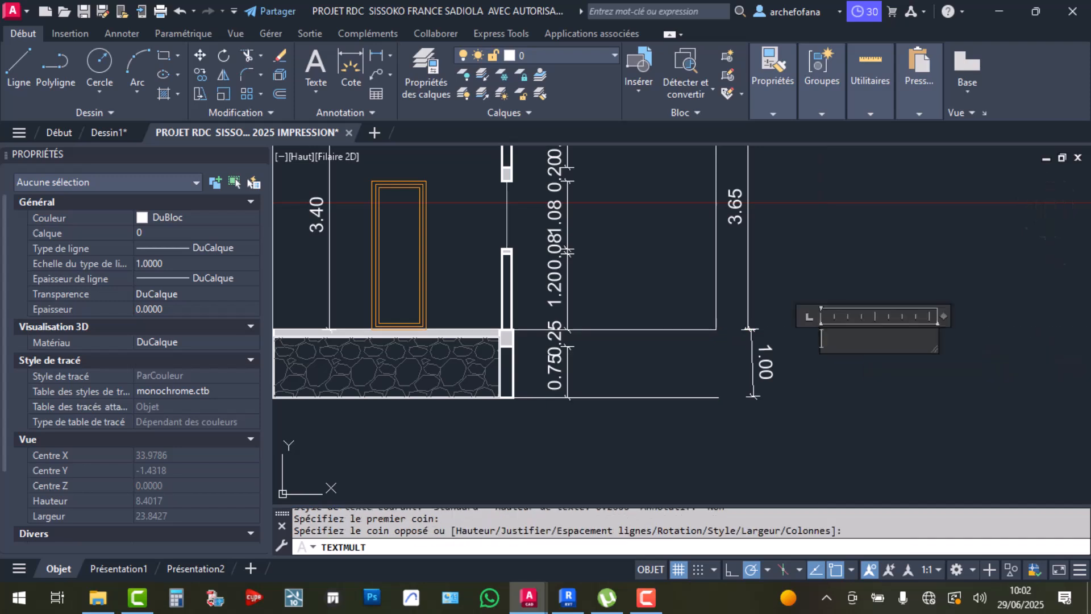
type("FONDATION")
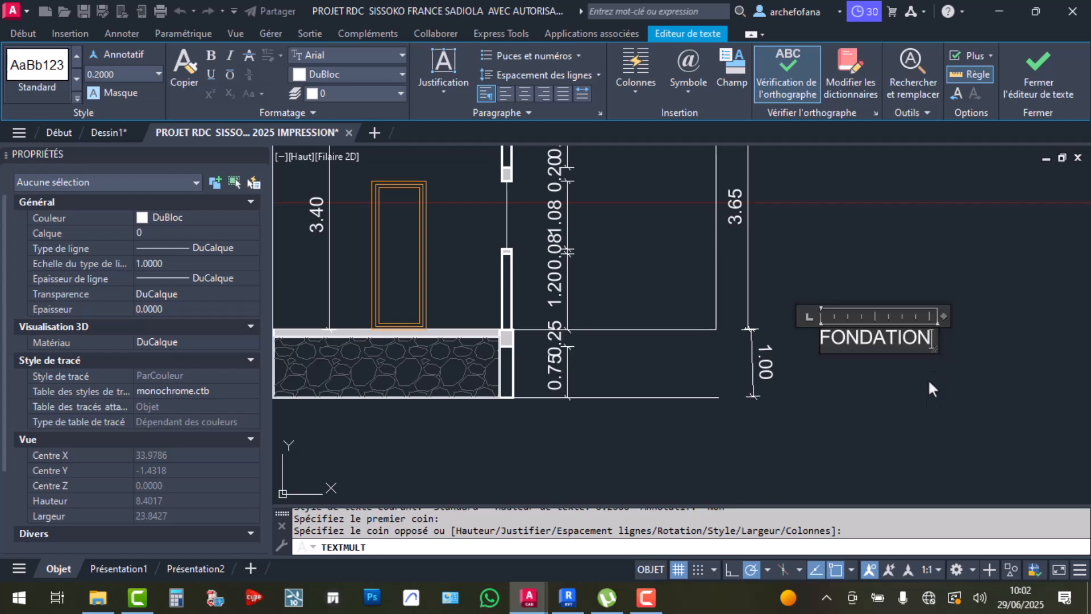
left_click(929, 400)
Deselect the FONDATION label and switch back to Revit's Elévation Est view
left_click(881, 338)
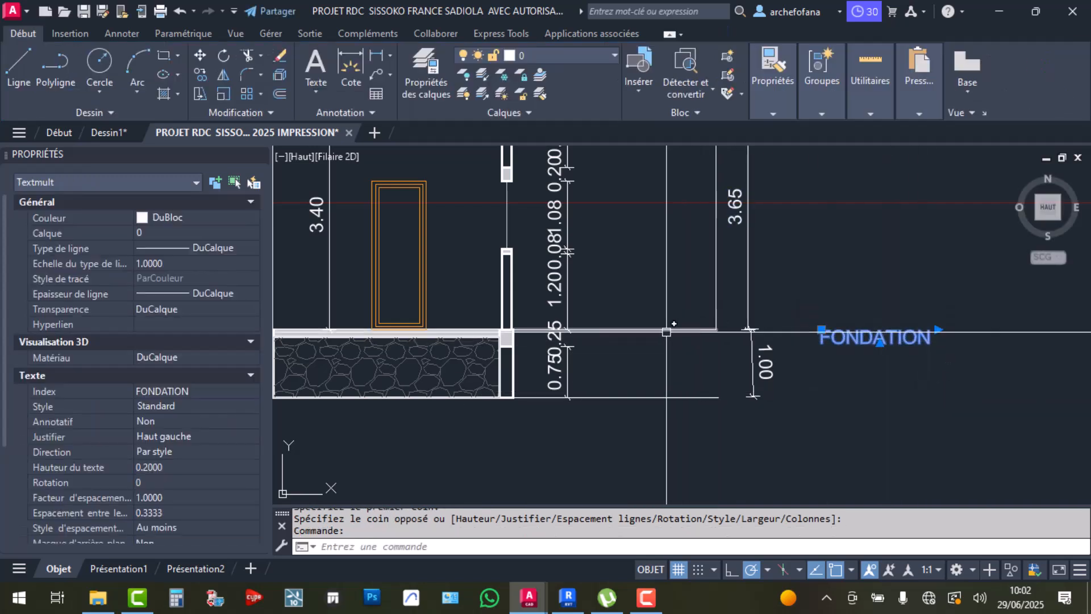
key("Escape")
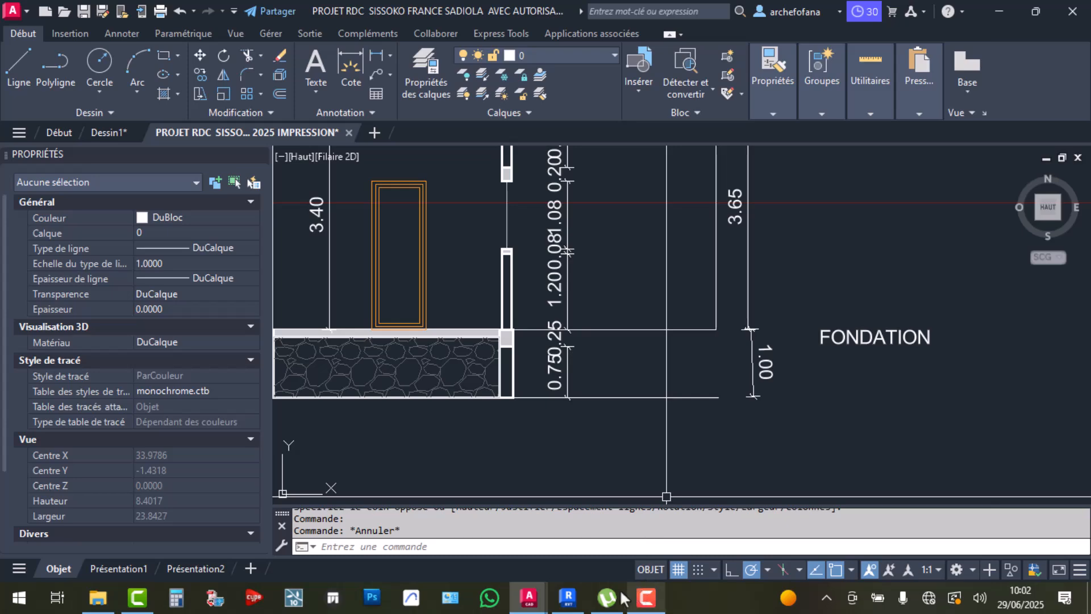
left_click(568, 597)
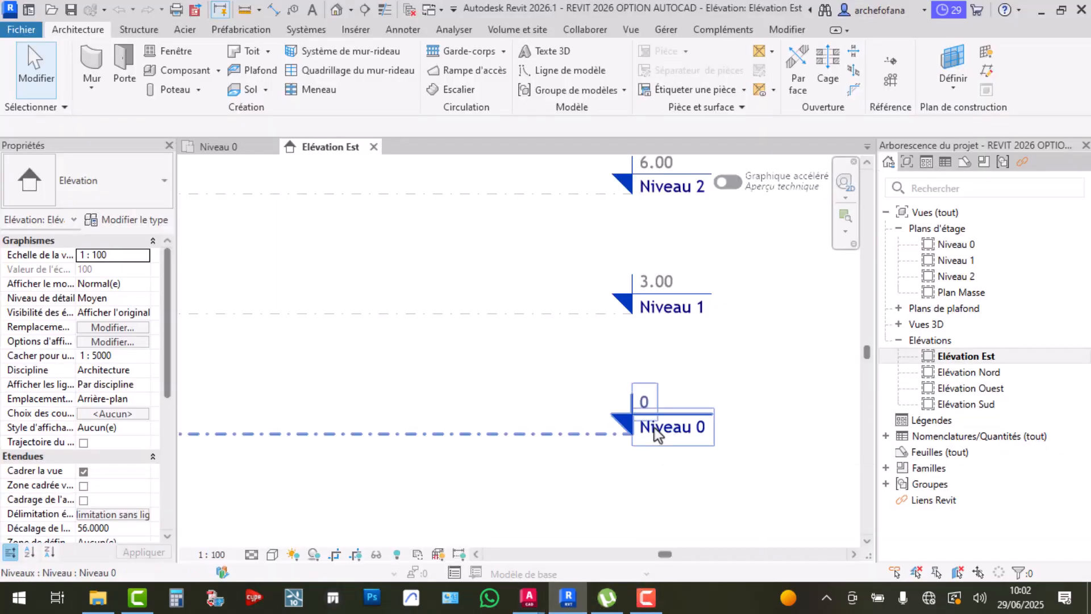
Center the level heads, briefly open the Niveau 0 plan, then return to Elévation Est
scroll(689, 428, "down", 2)
middle_click_drag(690, 424, 750, 417)
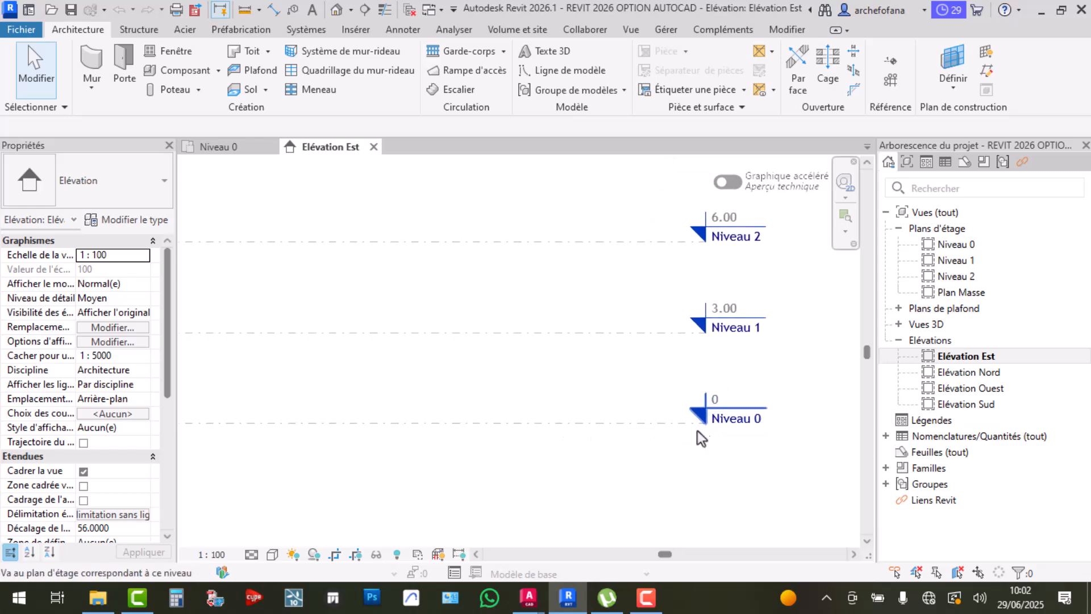
double_click(733, 421)
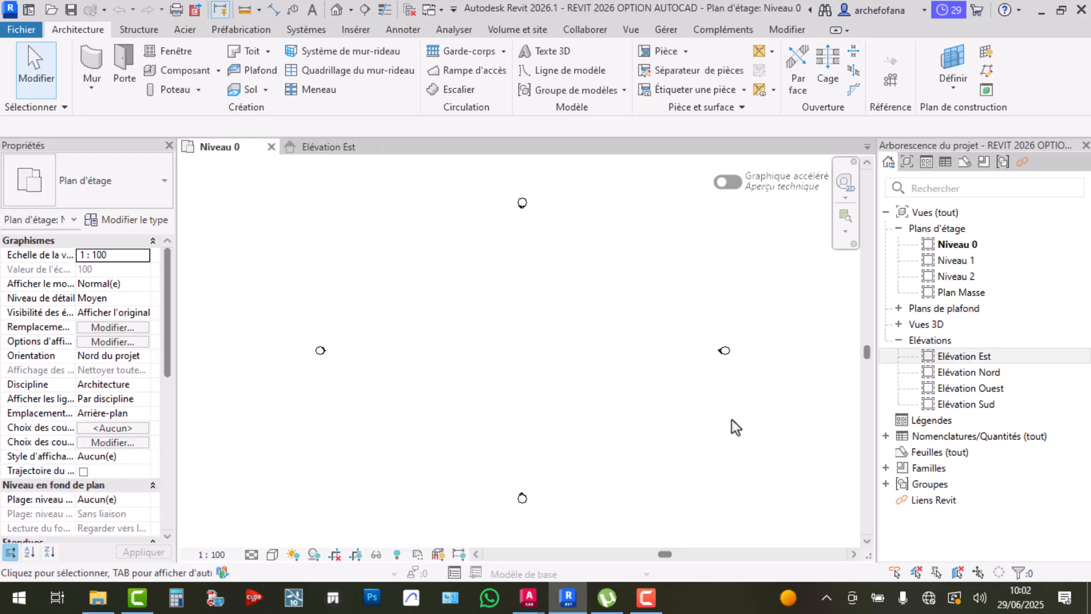
double_click(953, 359)
scroll(715, 432, "up", 3)
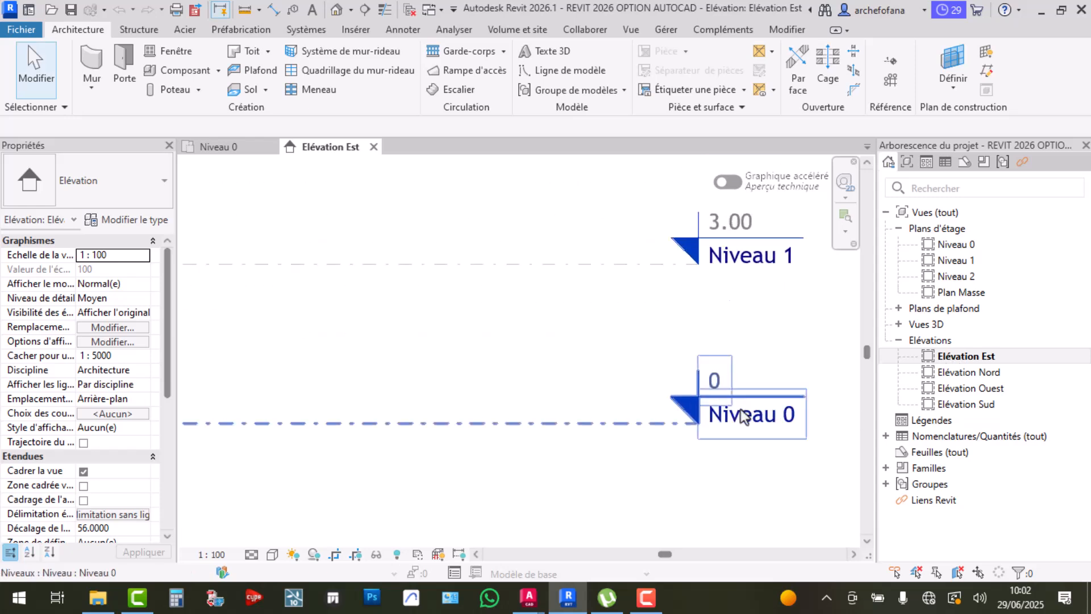
Rename level Niveau 0 to 1 RDC and accept renaming its matching views
left_click(742, 417)
left_click(741, 417)
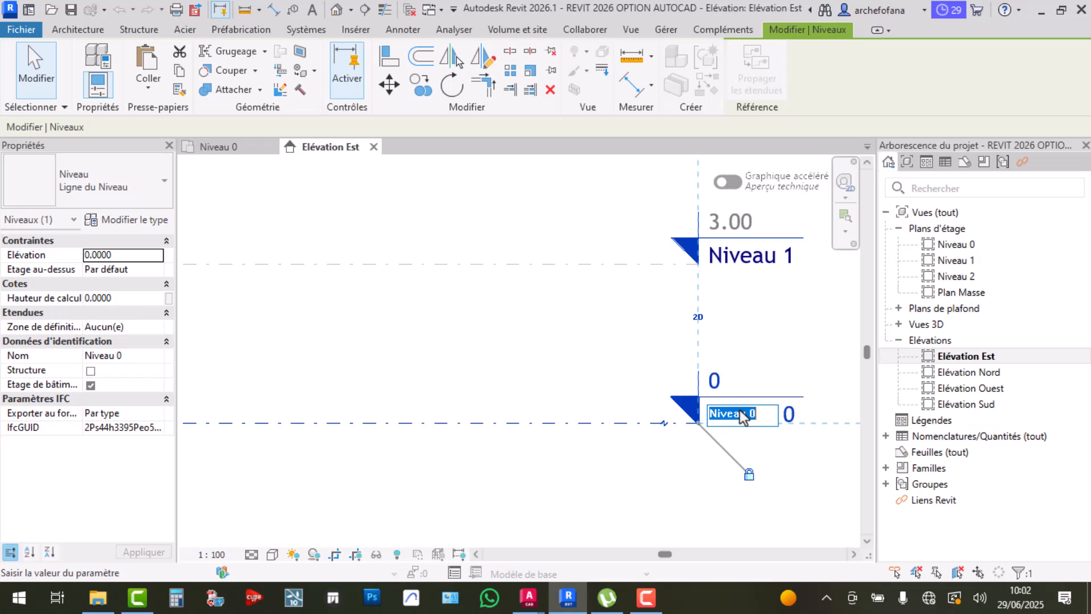
type("0")
type("0 FON")
type("RDC")
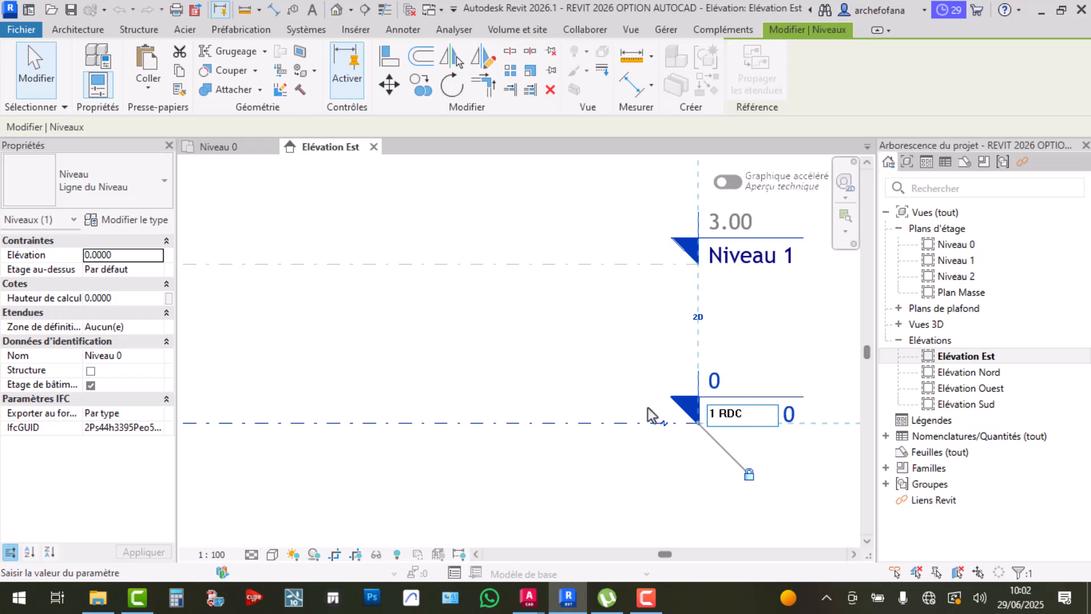
key("Return")
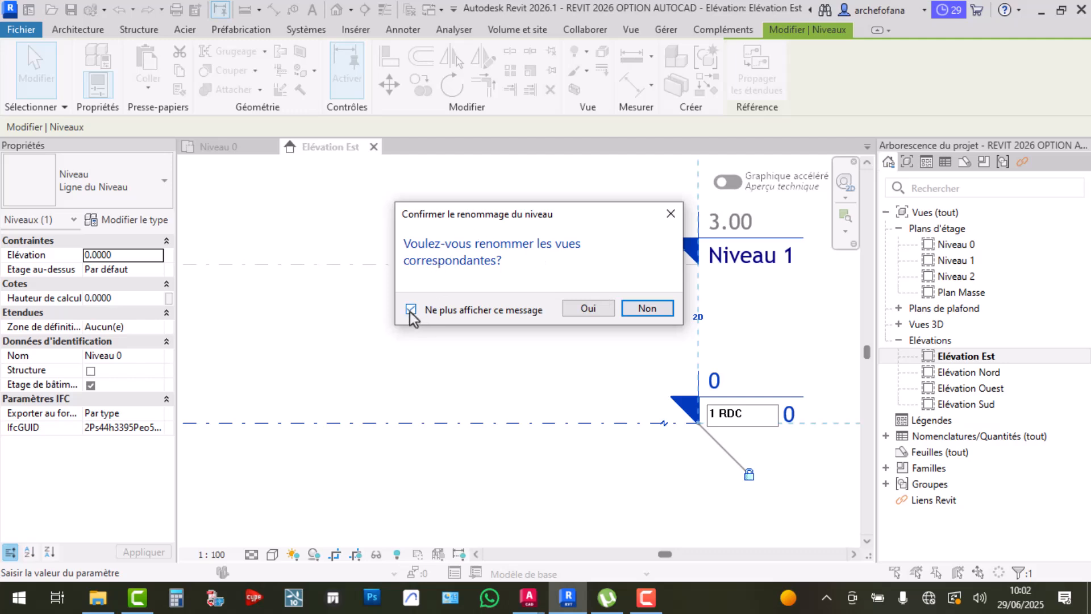
left_click(587, 308)
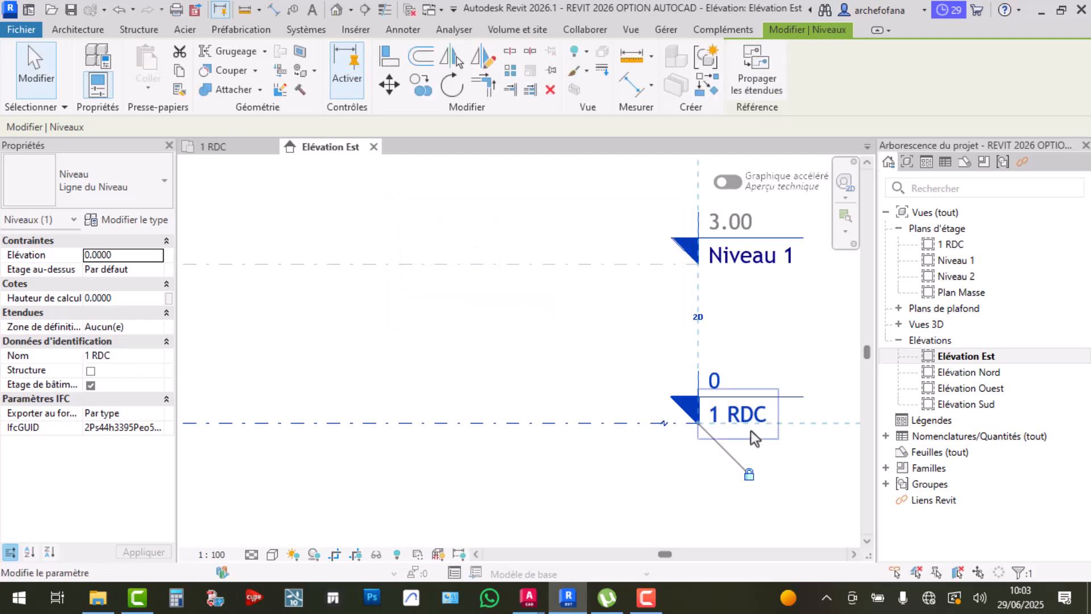
scroll(728, 416, "down", 2)
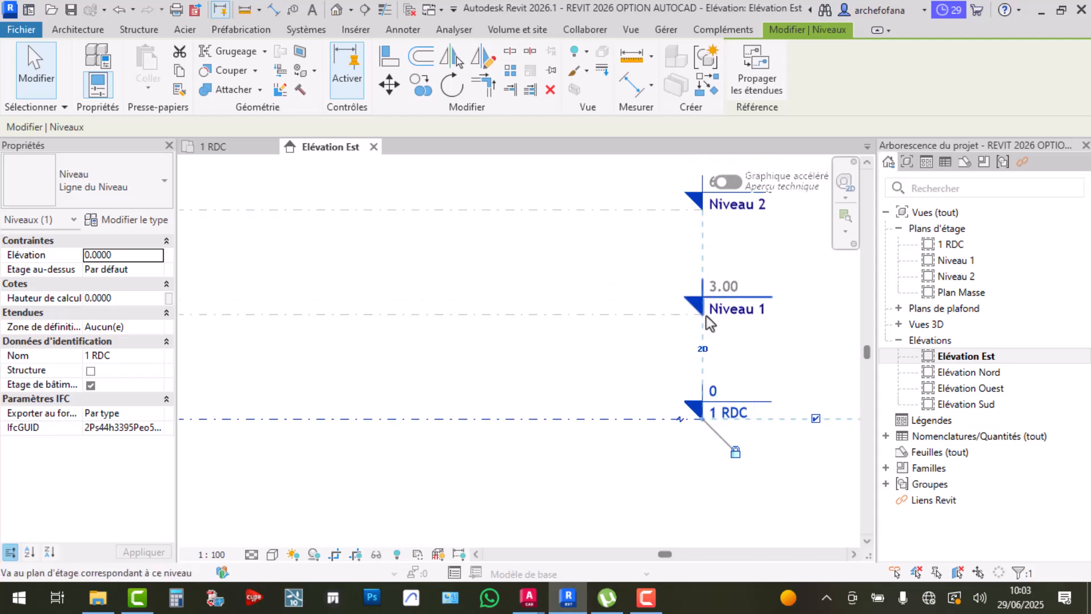
In AutoCAD, copy the FONDATION label and place the copy just above the original
mouse_move(529, 598)
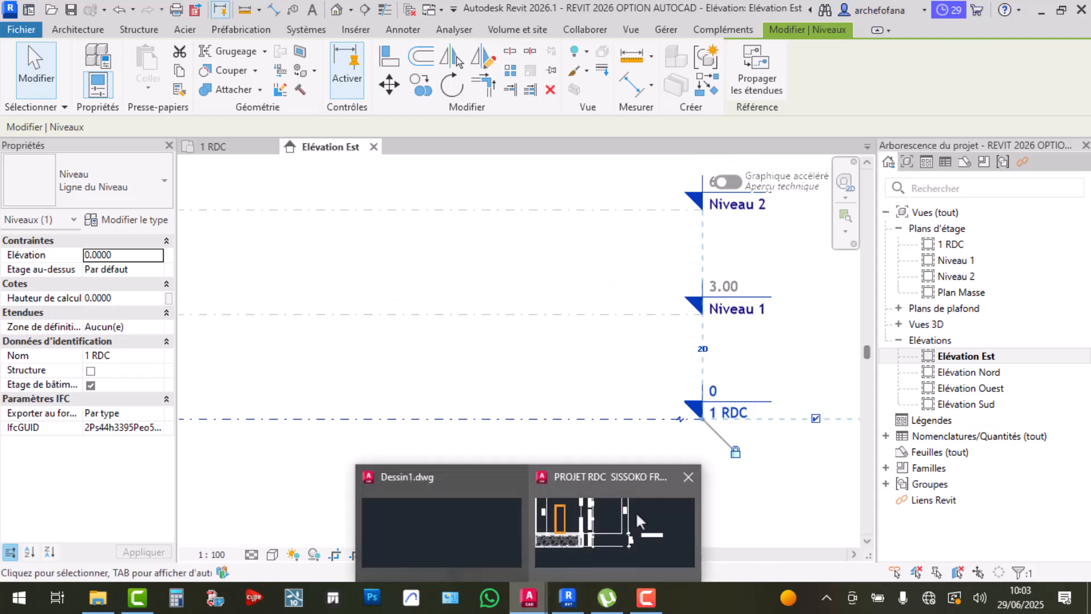
left_click(635, 511)
scroll(776, 328, "up", 2)
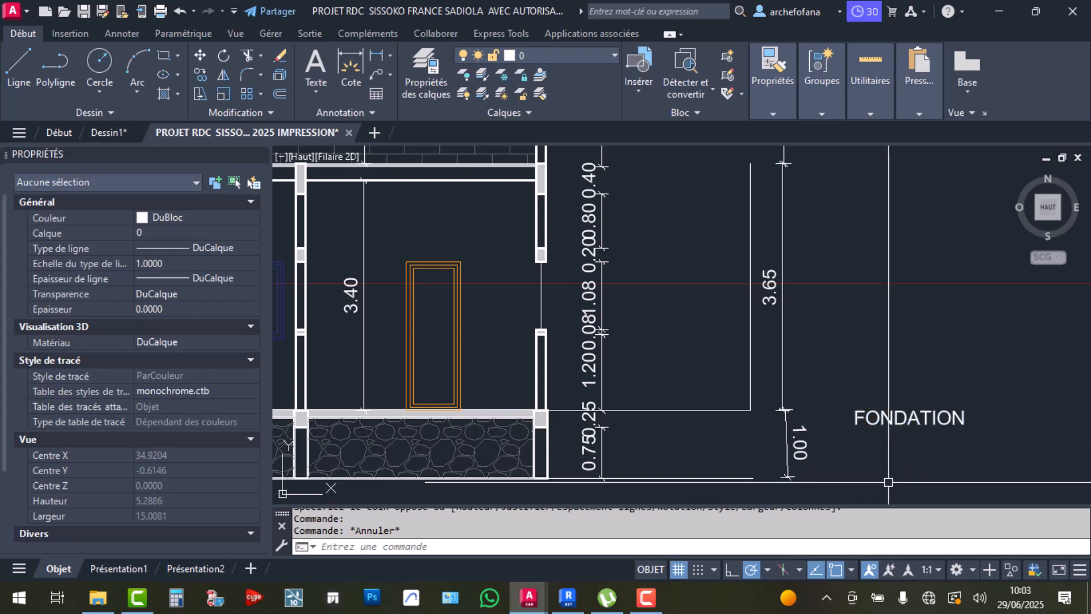
left_click(909, 418)
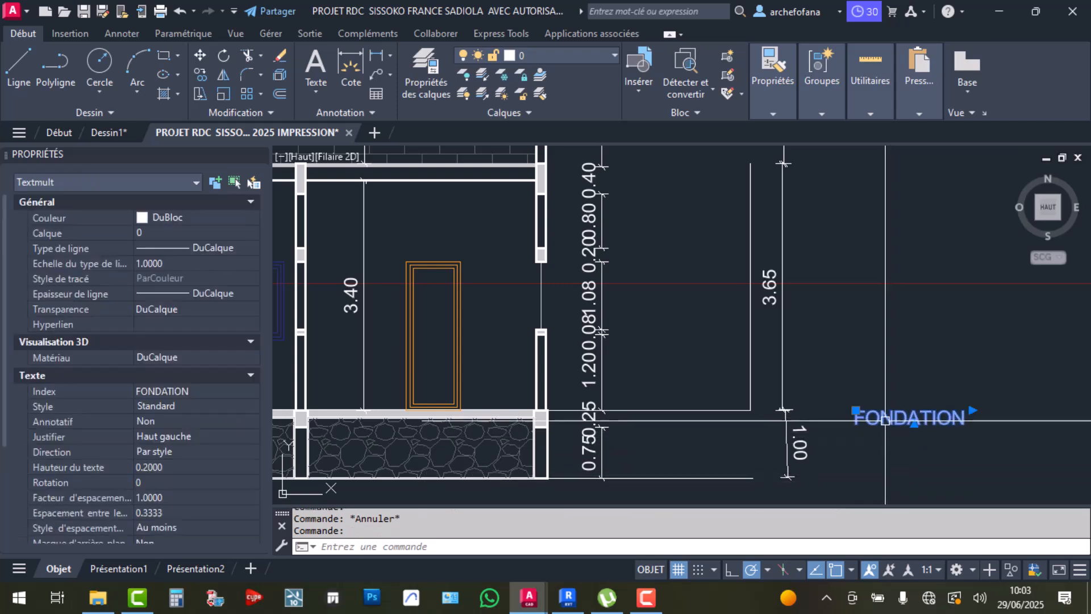
left_click(202, 76)
left_click(897, 414)
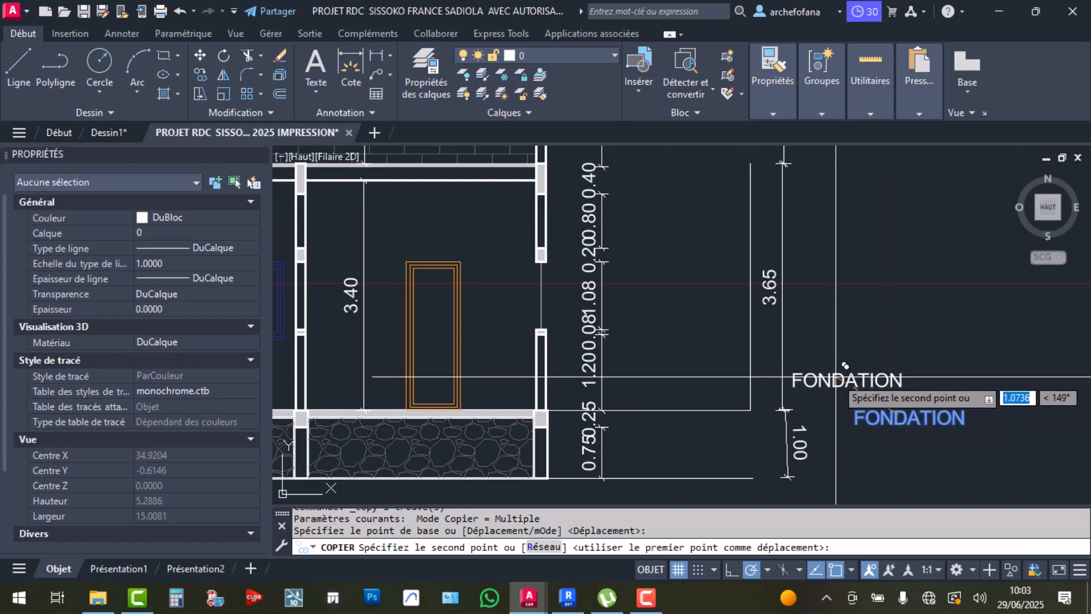
left_click(842, 378)
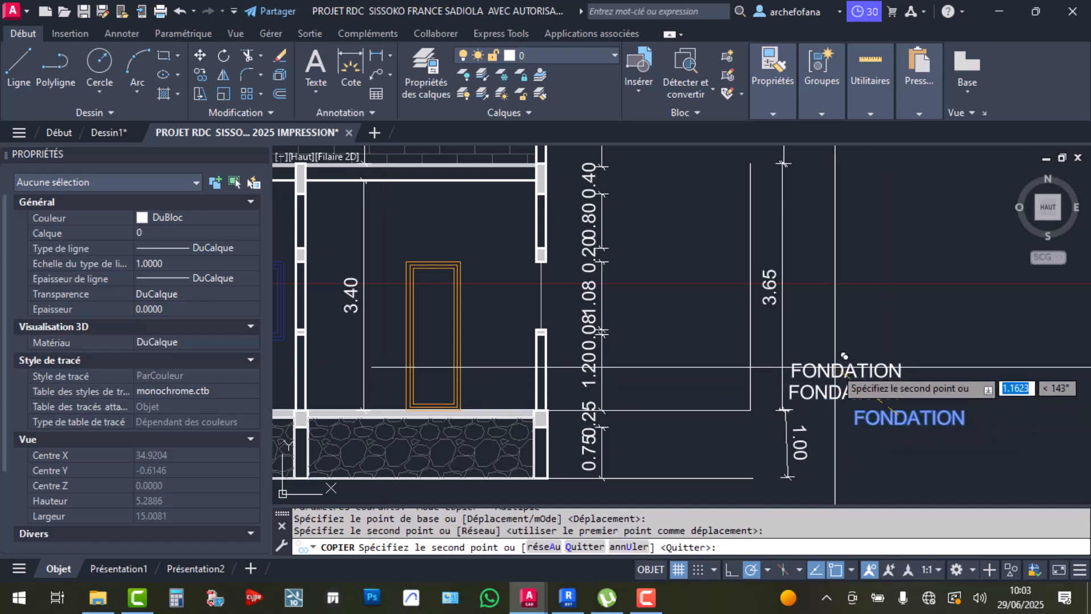
middle_click_drag(874, 417, 851, 311)
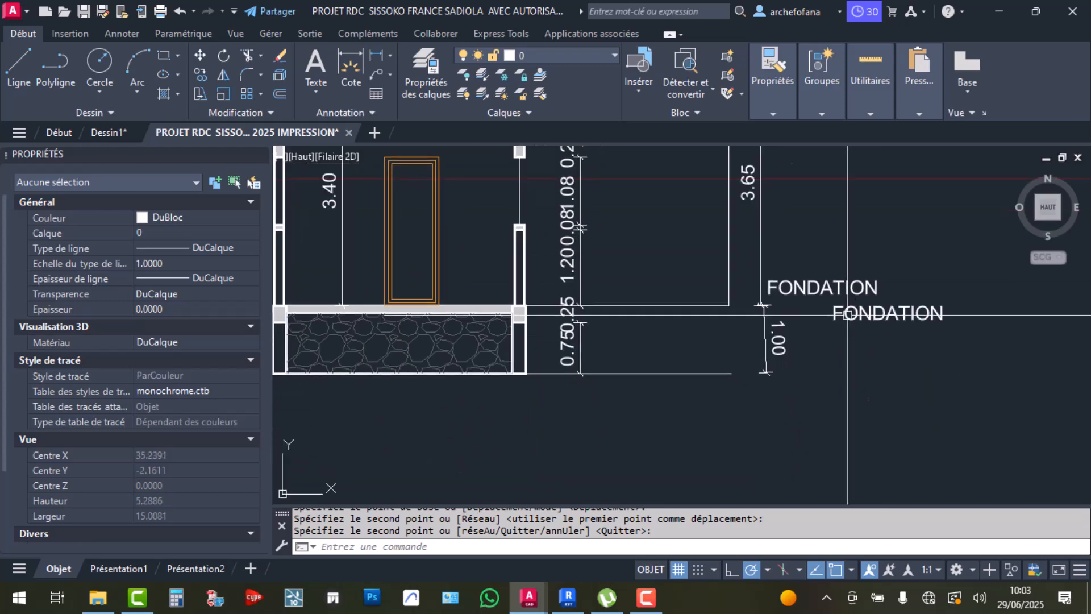
key("Return")
Drop FONDATION to the bottom of the 1.00 dimension and relabel the copy 1 RDC
left_click(864, 322)
left_click_drag(864, 322, 812, 379)
left_click(810, 294)
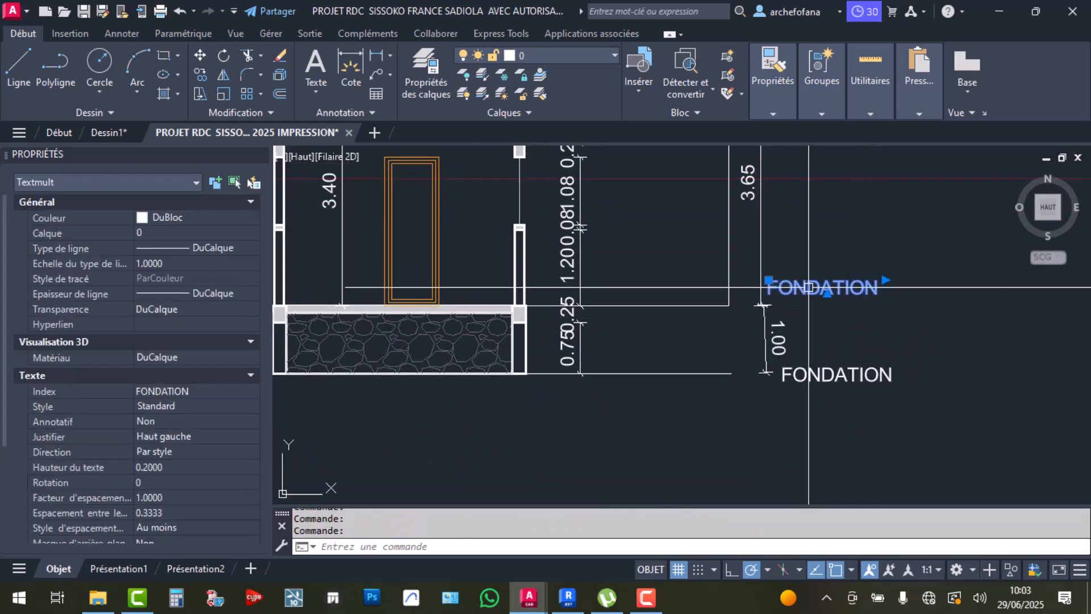
left_click_drag(805, 292, 828, 301)
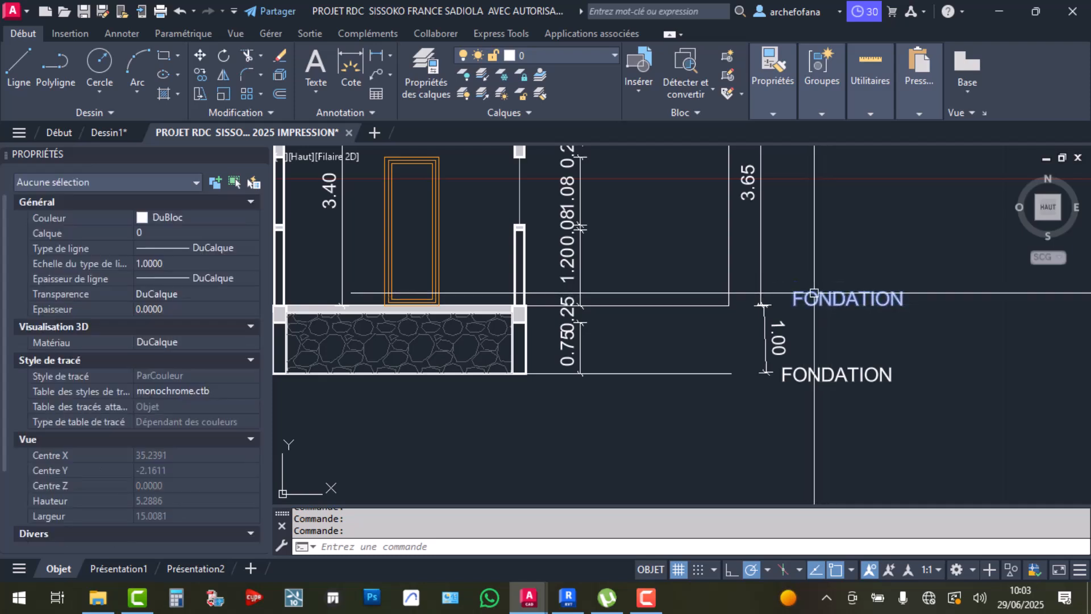
double_click(818, 302)
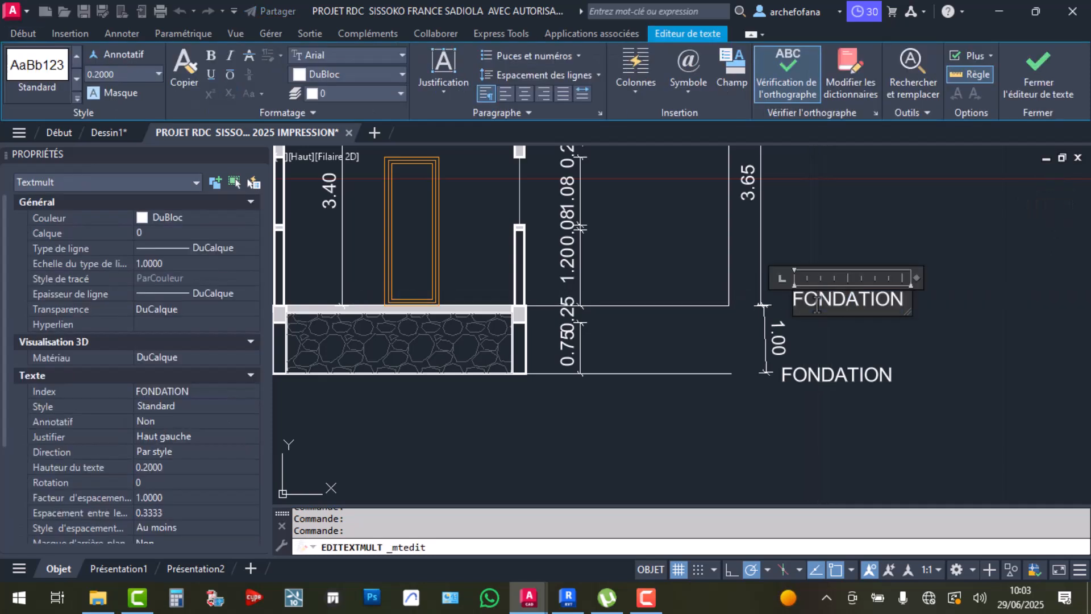
type("RDC")
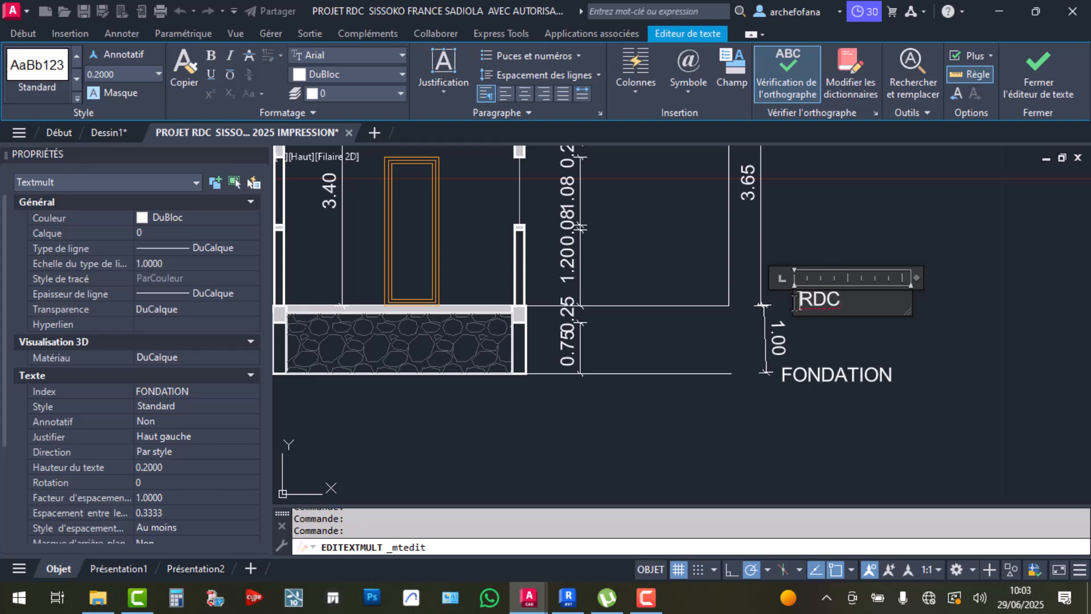
type(" 1")
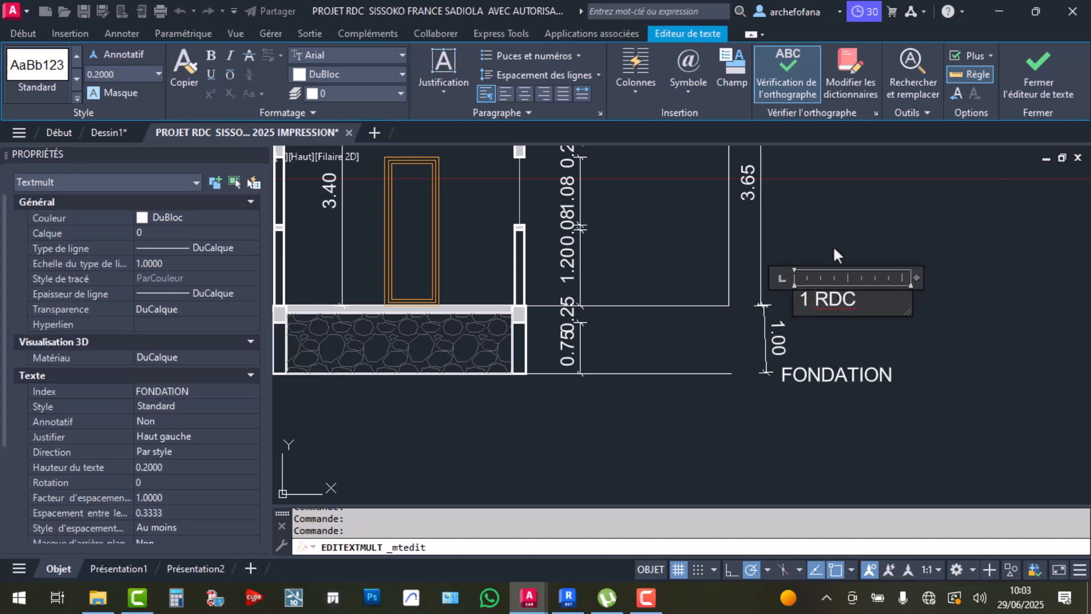
left_click(835, 262)
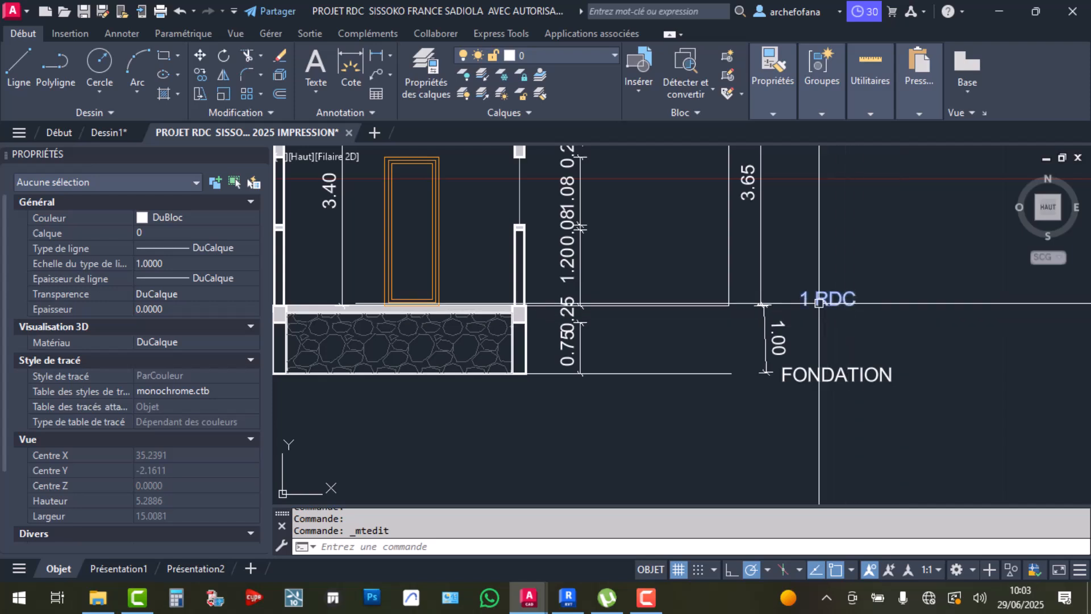
scroll(819, 302, "down", 4)
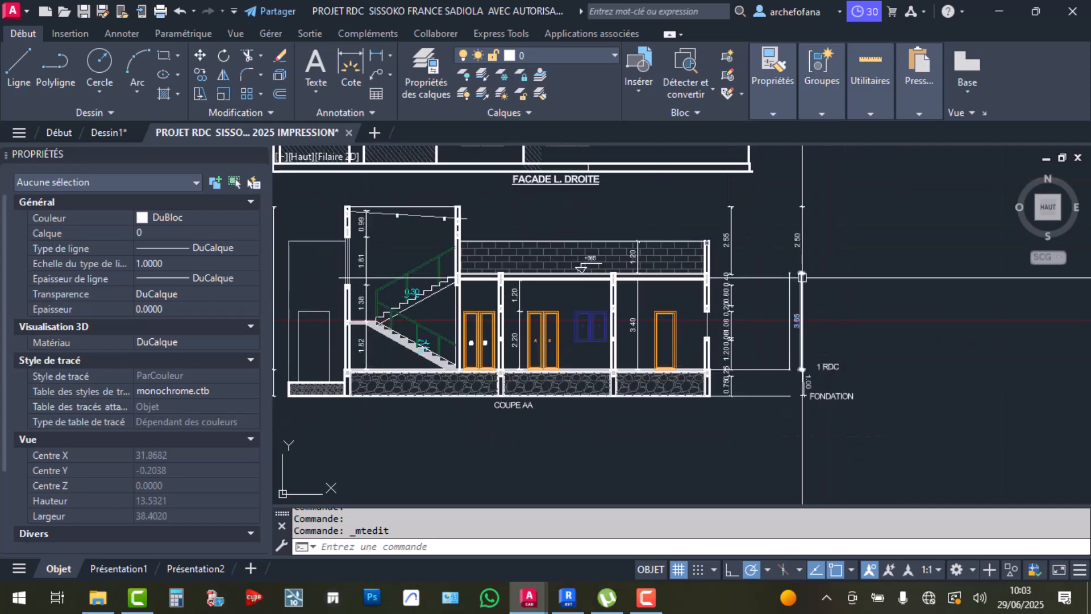
left_click(766, 275)
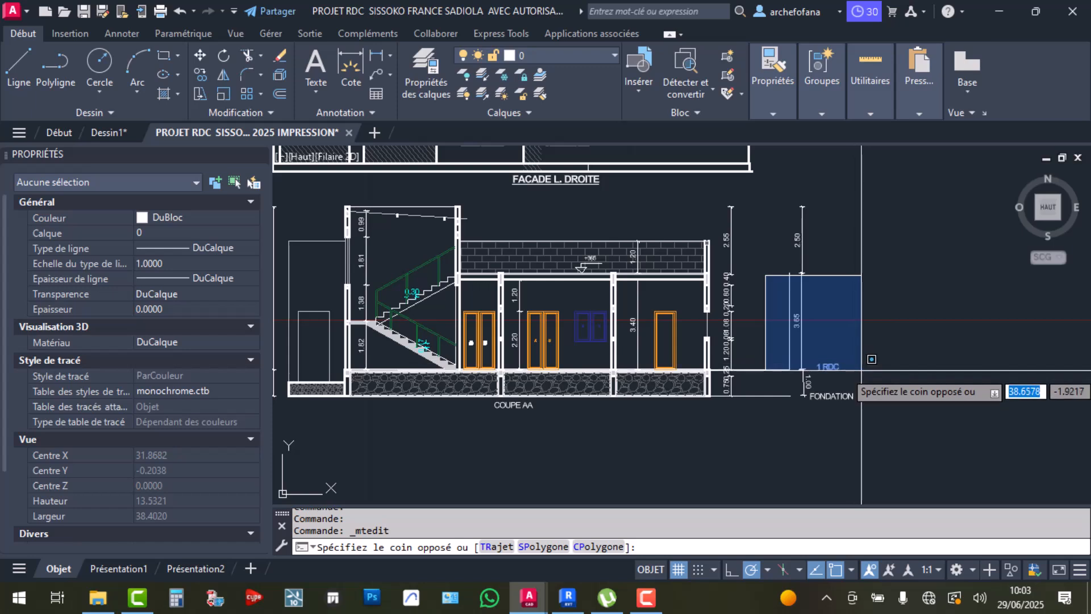
left_click(862, 370)
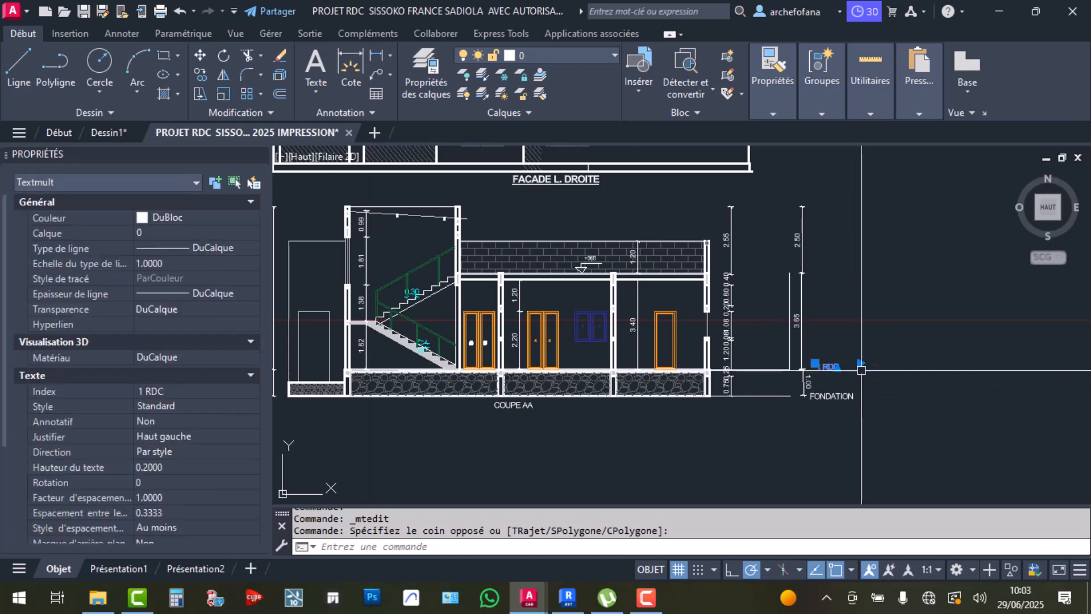
key("Escape")
key("Escape")
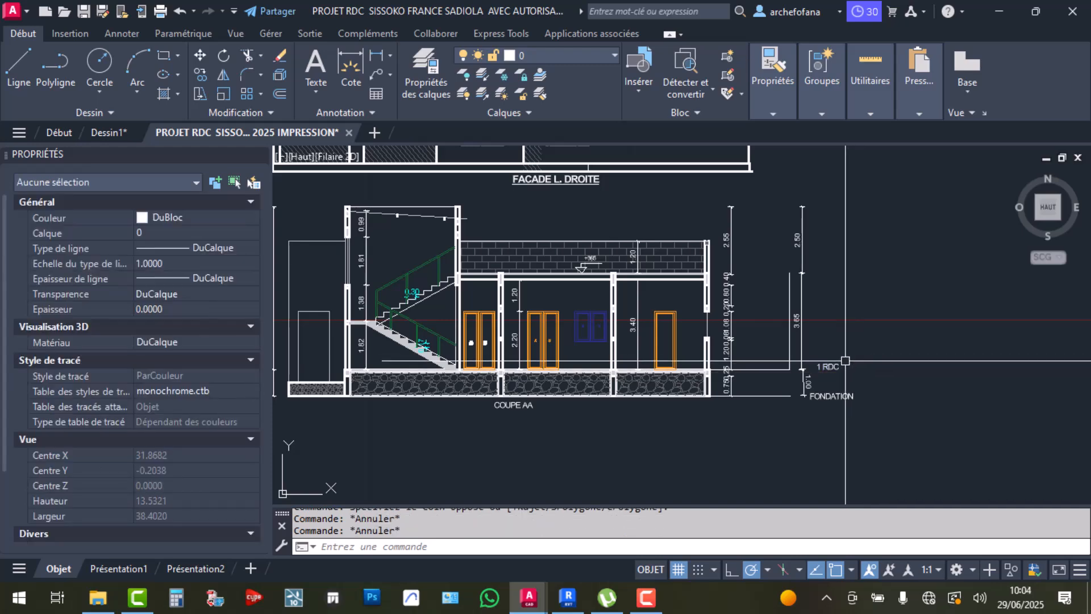
left_click(567, 598)
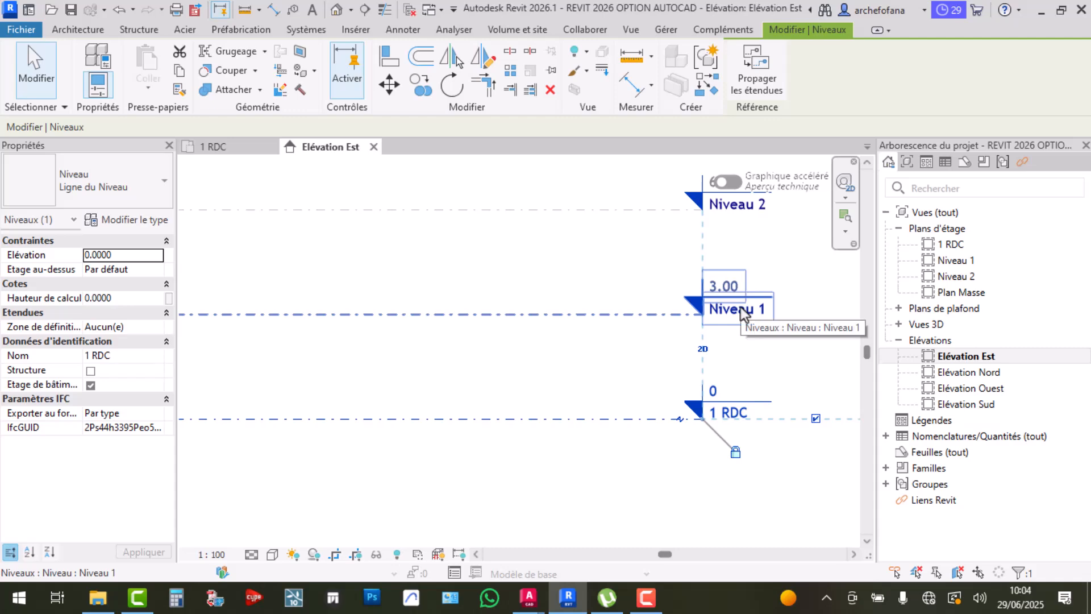
mouse_move(532, 601)
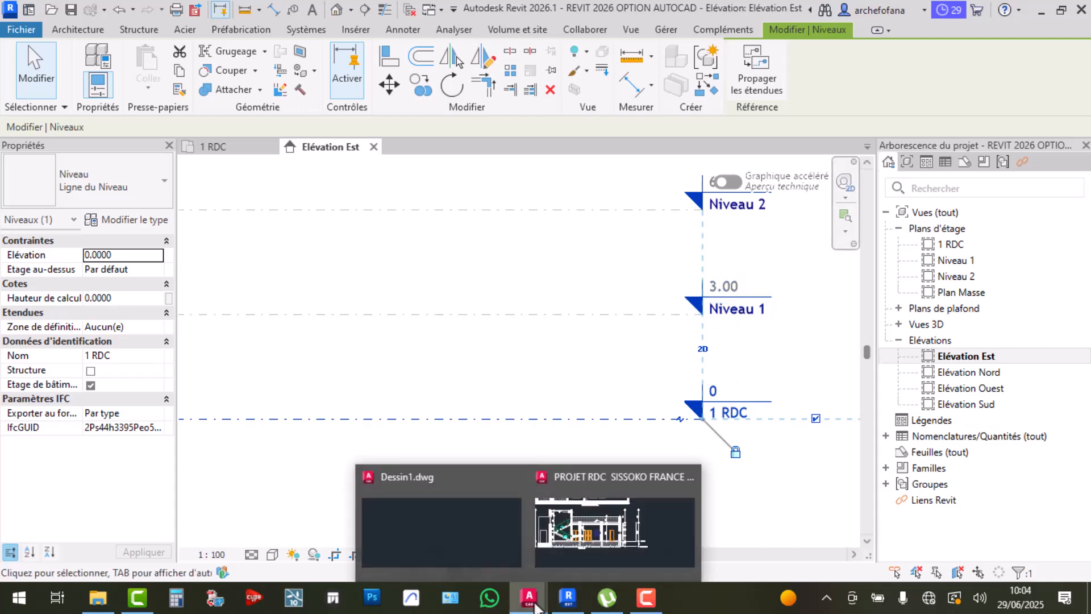
left_click(604, 519)
scroll(754, 382, "up", 5)
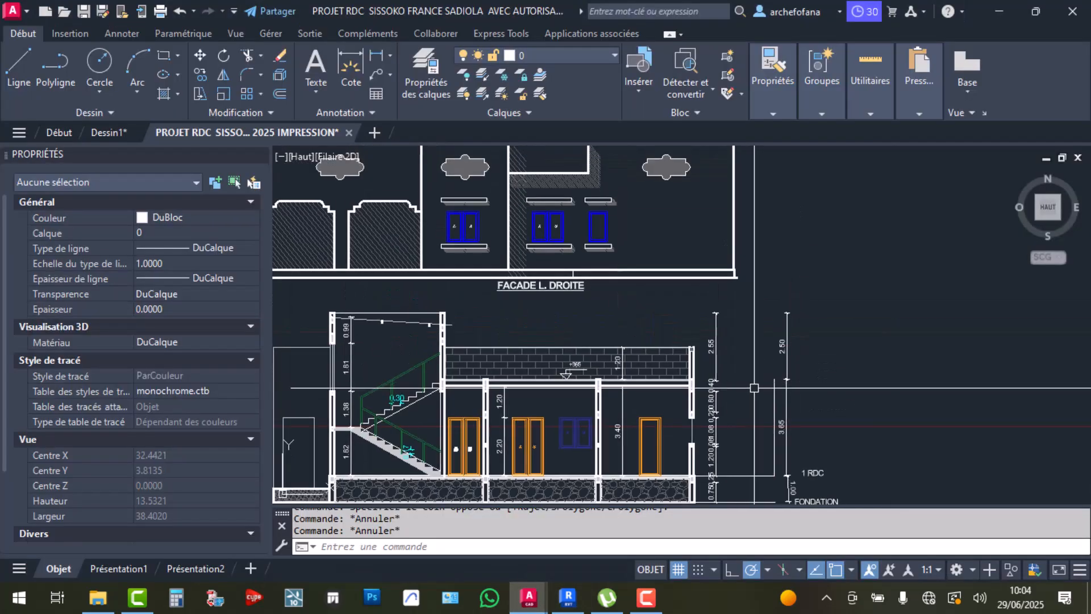
left_click(754, 382)
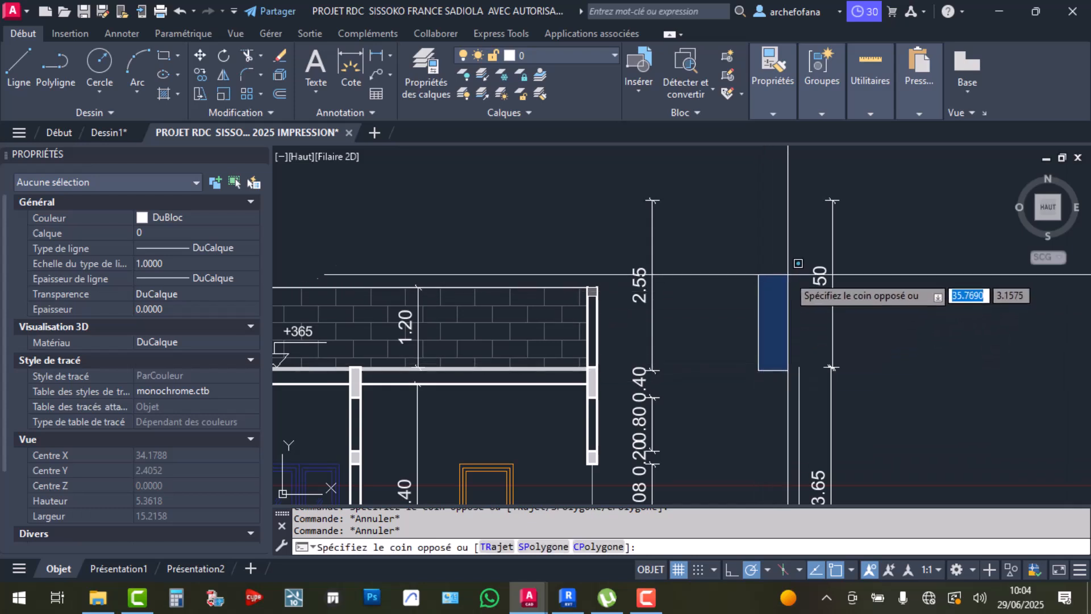
scroll(815, 246, "down", 4)
left_click(835, 221)
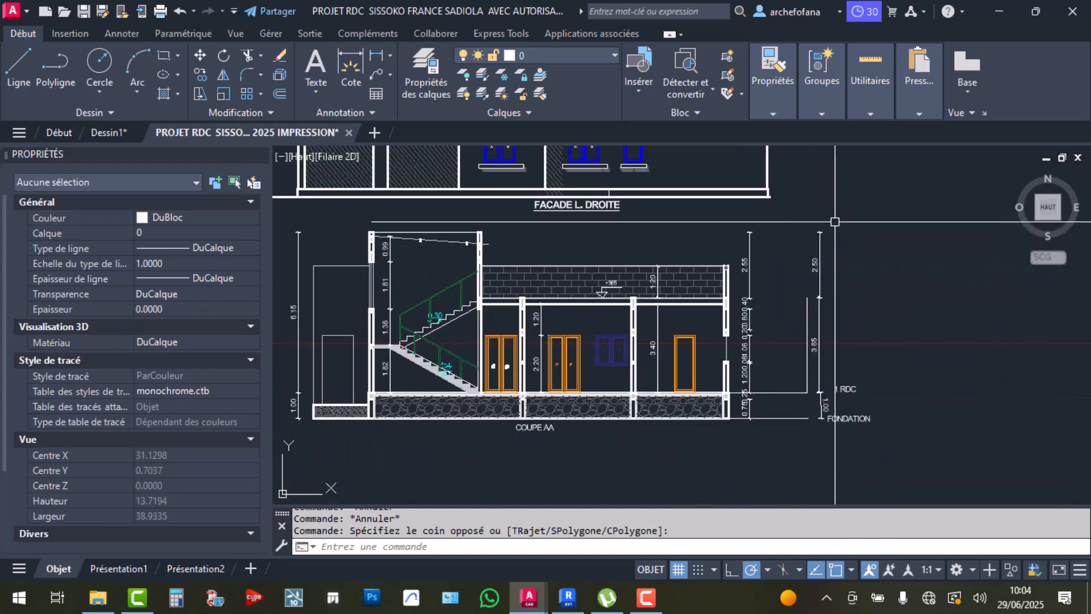
left_click(363, 223)
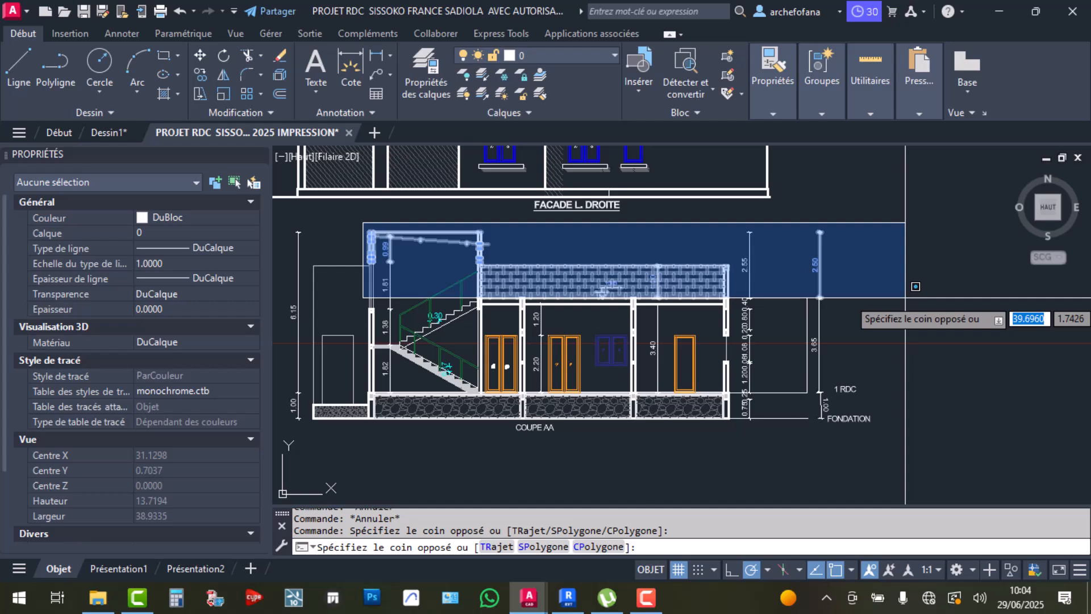
key("Escape")
key("Escape")
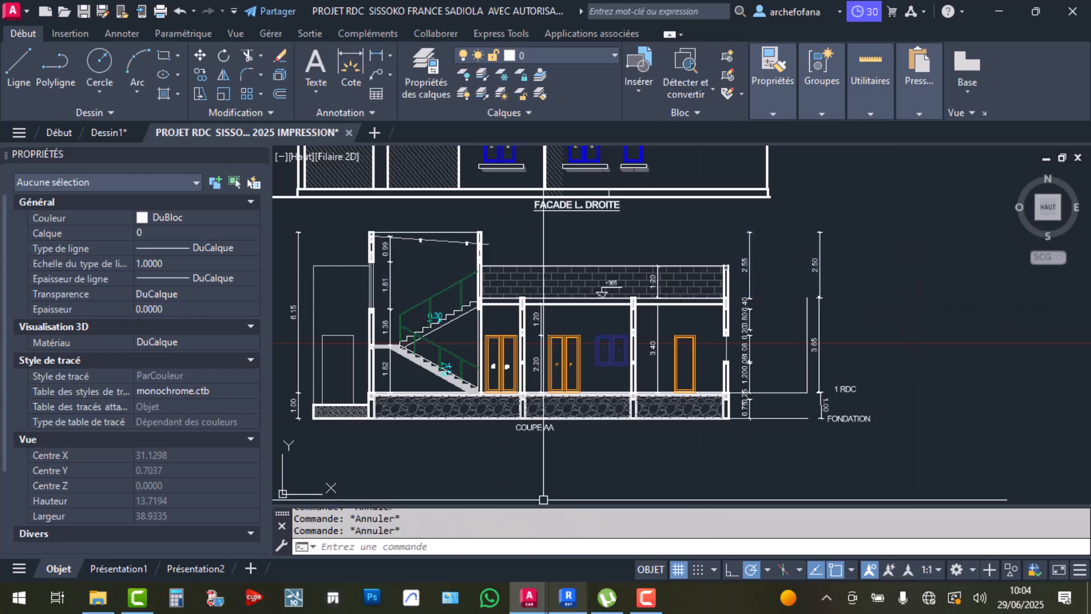
left_click(567, 597)
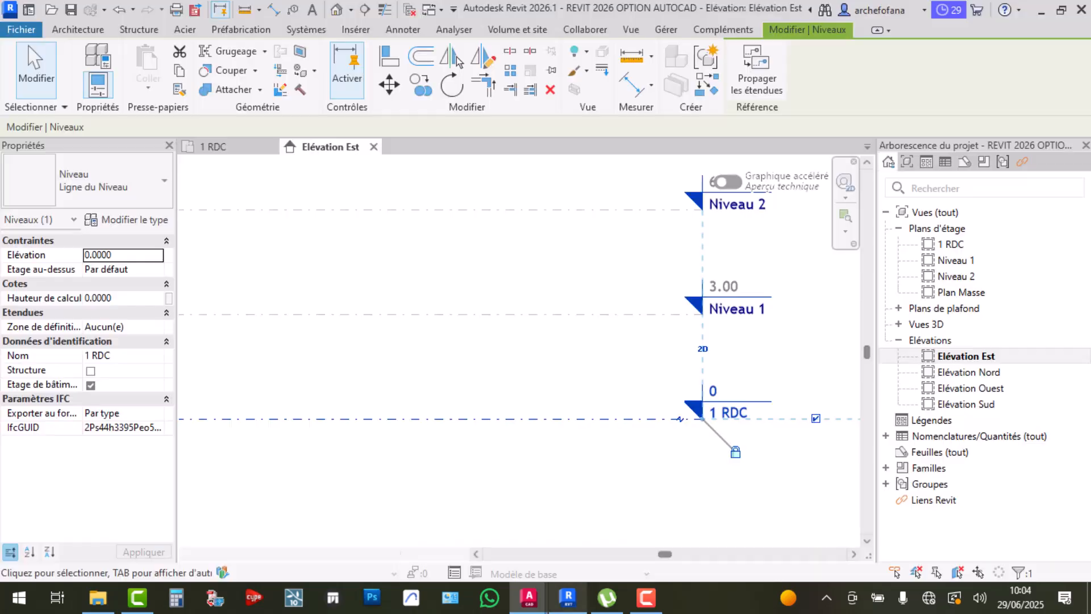
Rename the Niveau 1 level at 3.00 to 2 R+1, renaming its floor plan view too
left_click(718, 307)
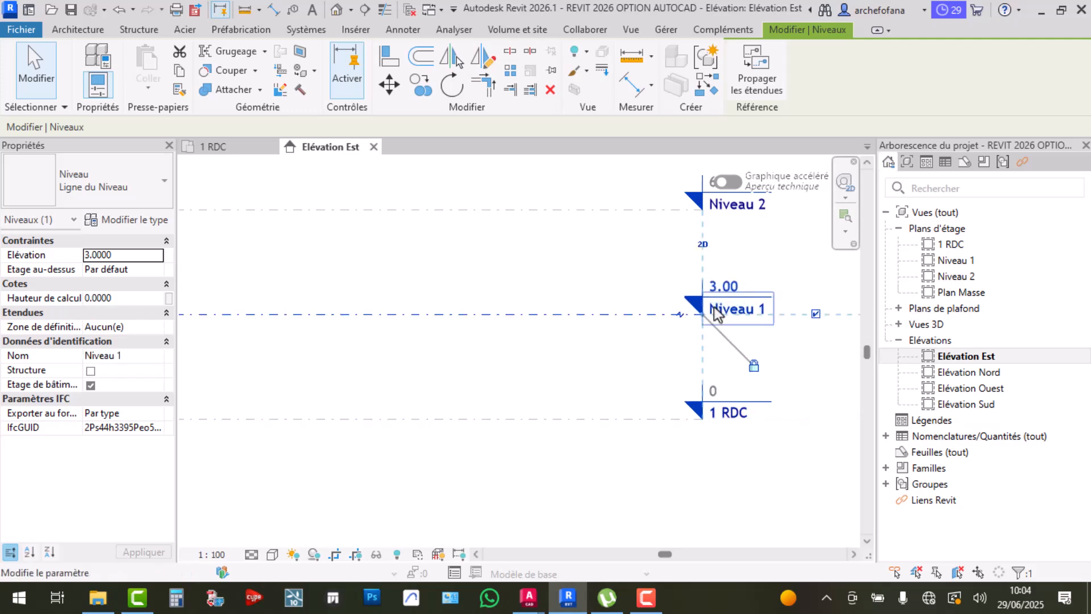
left_click(715, 308)
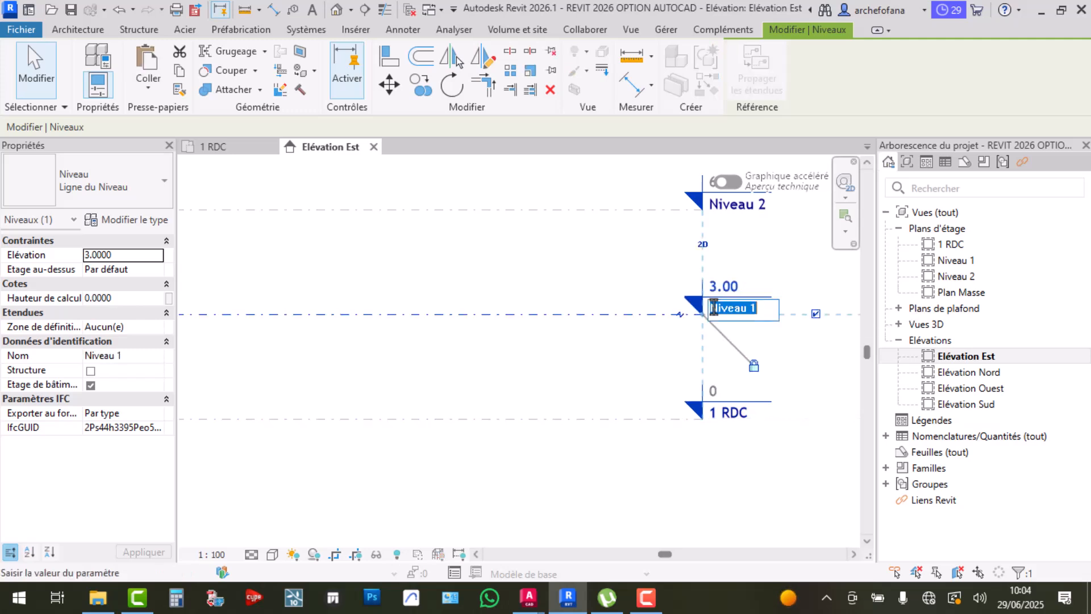
type("2 R+1")
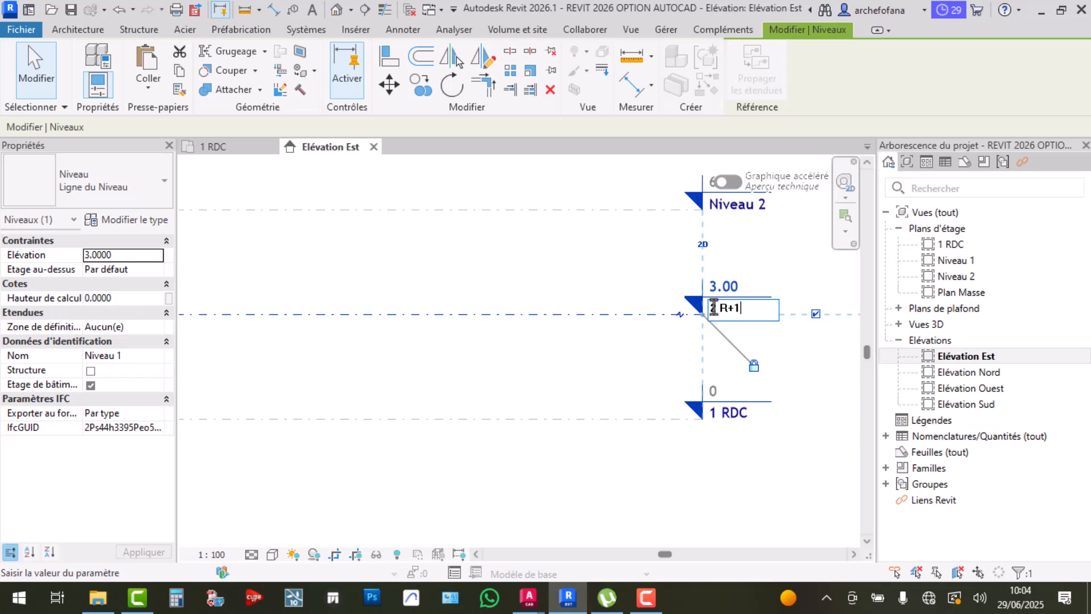
left_click(668, 372)
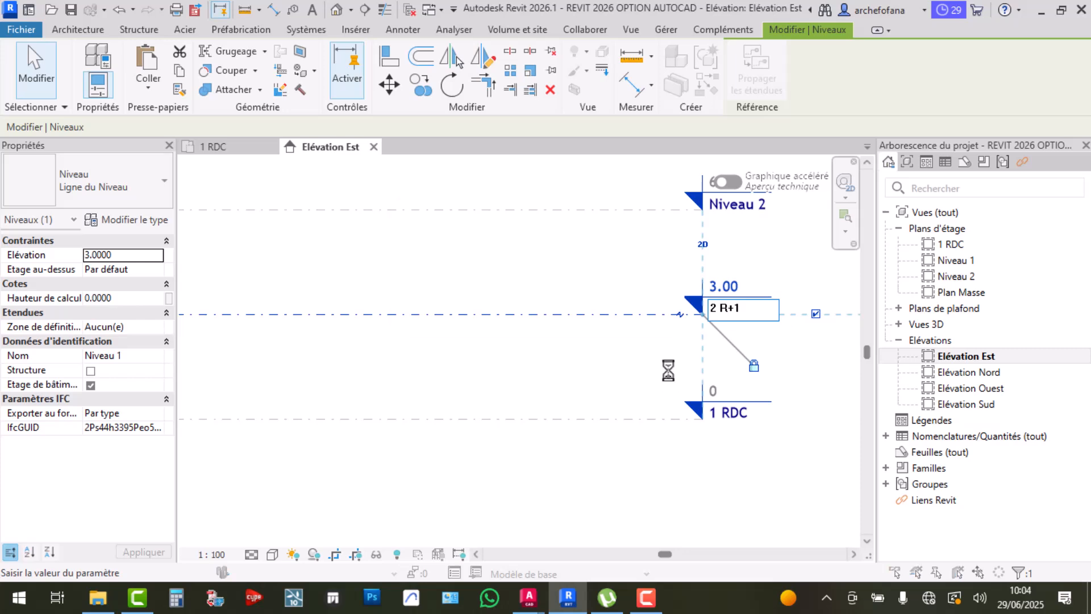
left_click(588, 309)
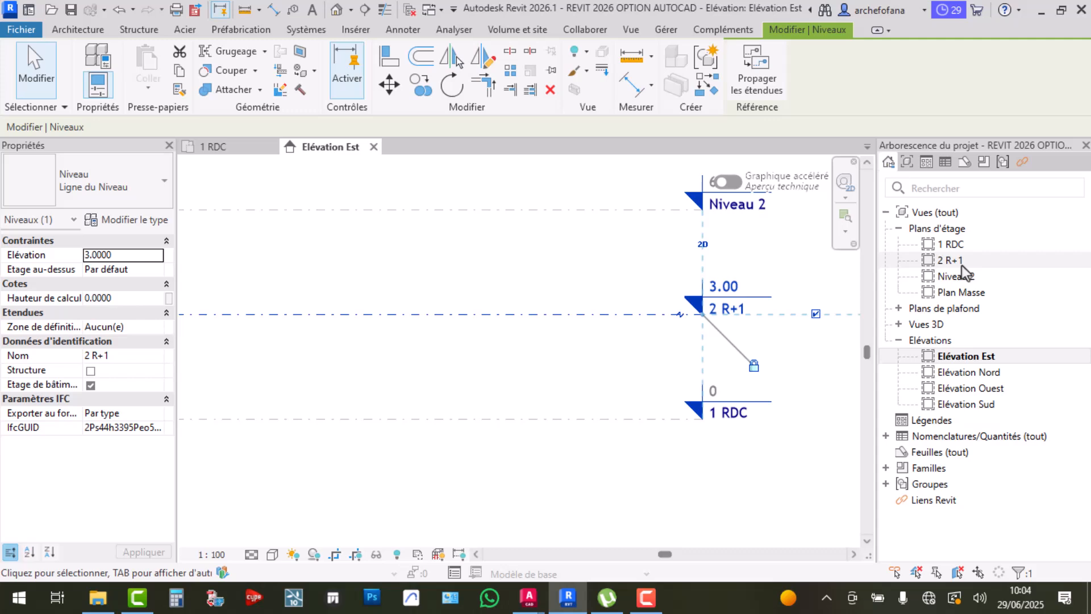
Rename the Niveau 2 level at 6.00 to 3 EDICULE, renaming its floor plan view too
left_click(789, 251)
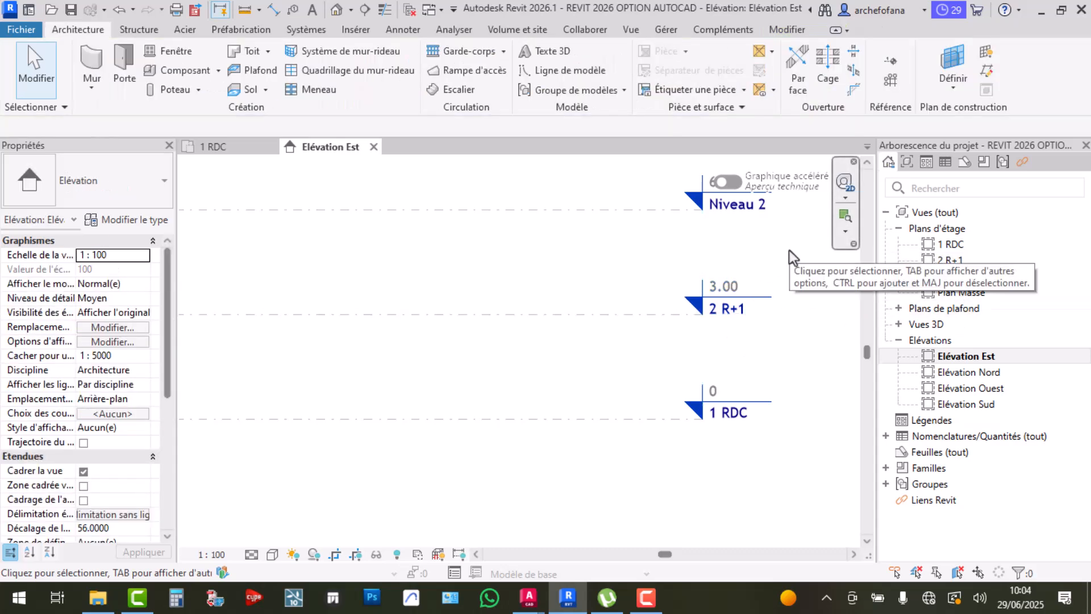
scroll(742, 245, "down", 3)
middle_click_drag(762, 256, 743, 312)
scroll(712, 281, "up", 2)
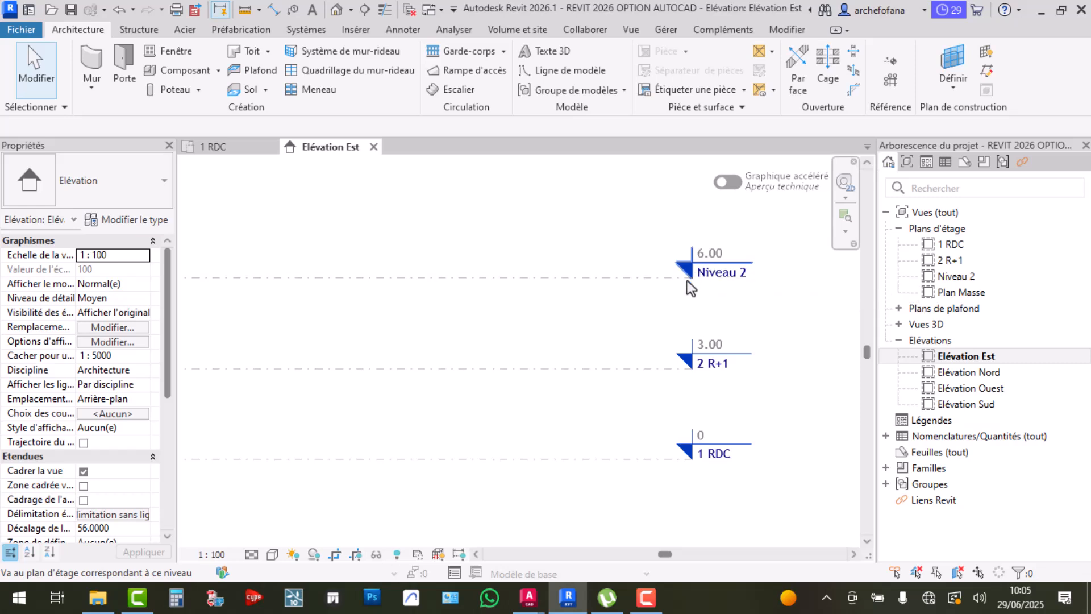
scroll(695, 281, "up", 2)
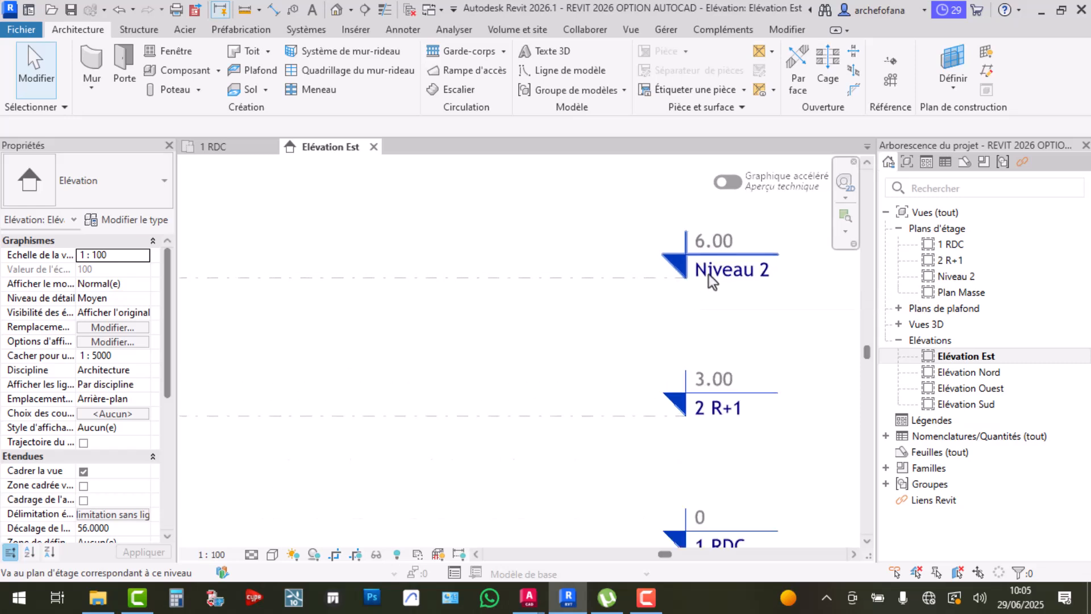
left_click(739, 295)
left_click(720, 279)
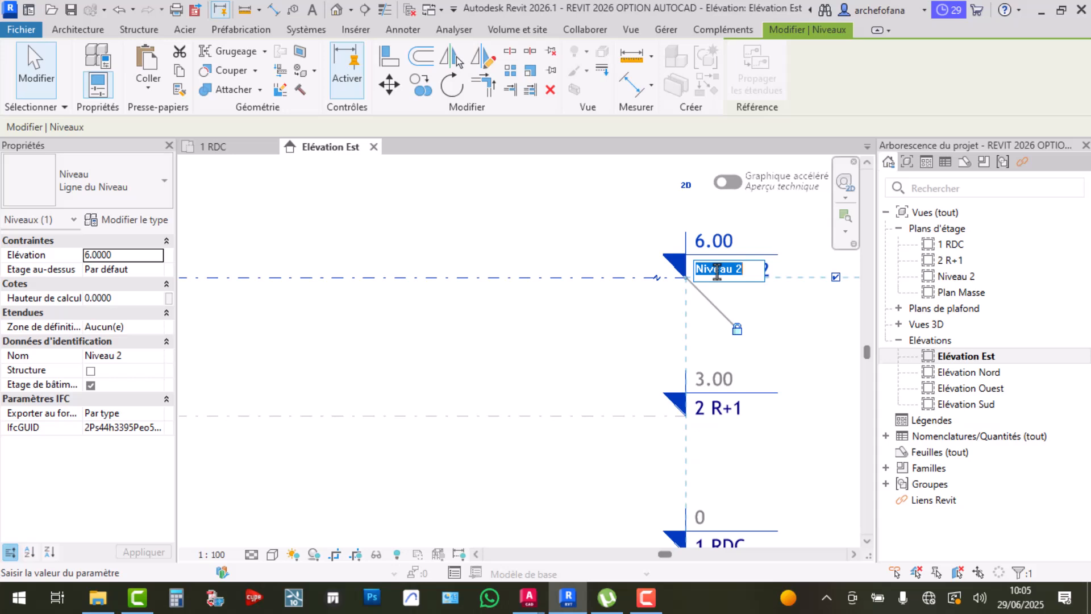
type("3 EDICULE")
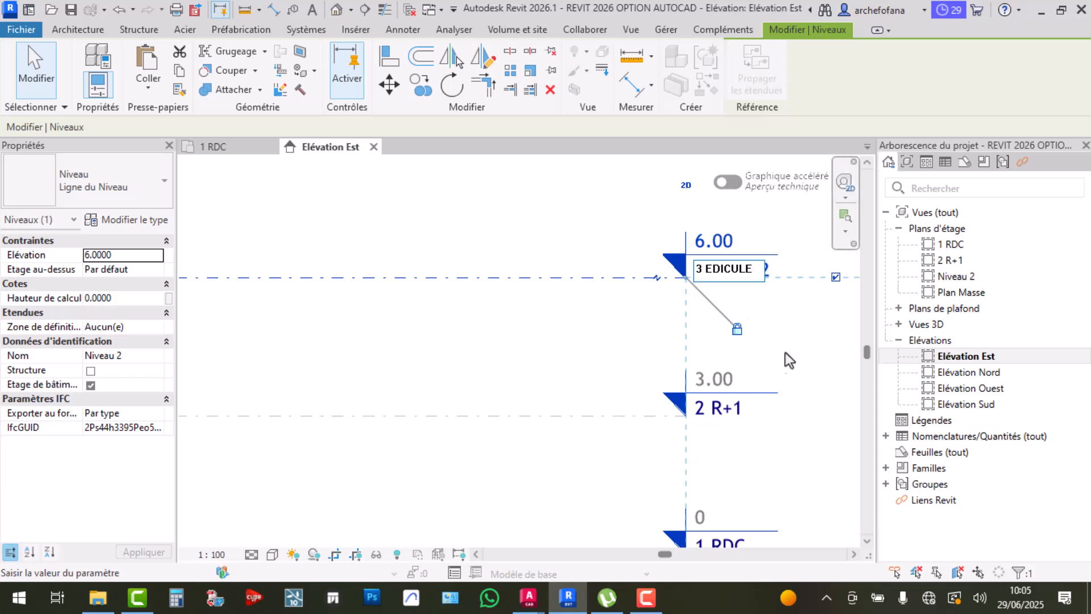
key("Return")
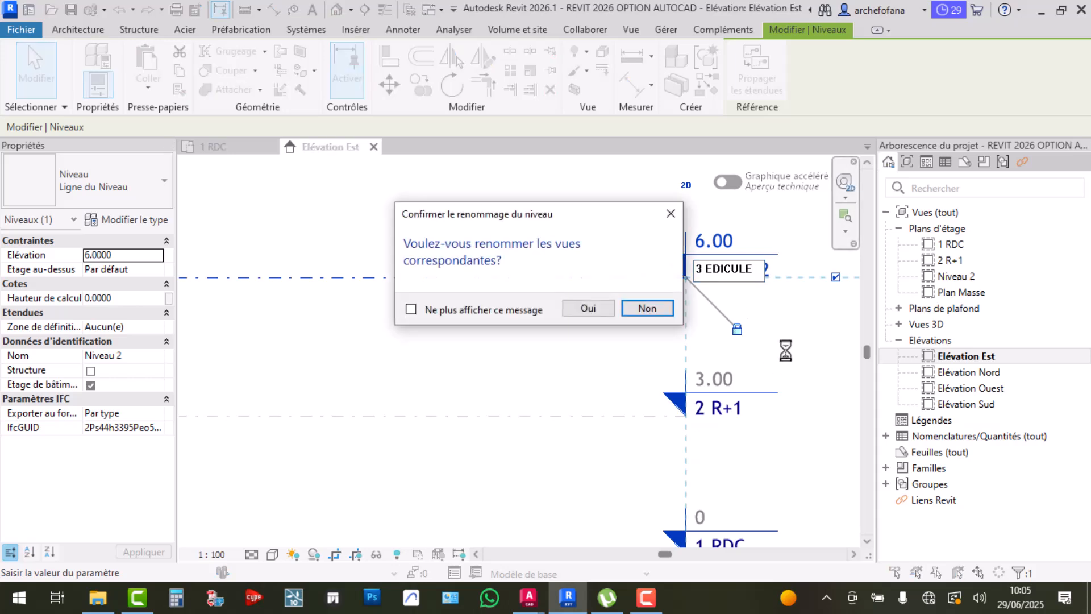
left_click(587, 309)
Bring the lower levels into view and check the 1 RDC level's elevation
scroll(600, 309, "down", 2)
scroll(597, 302, "down", 1)
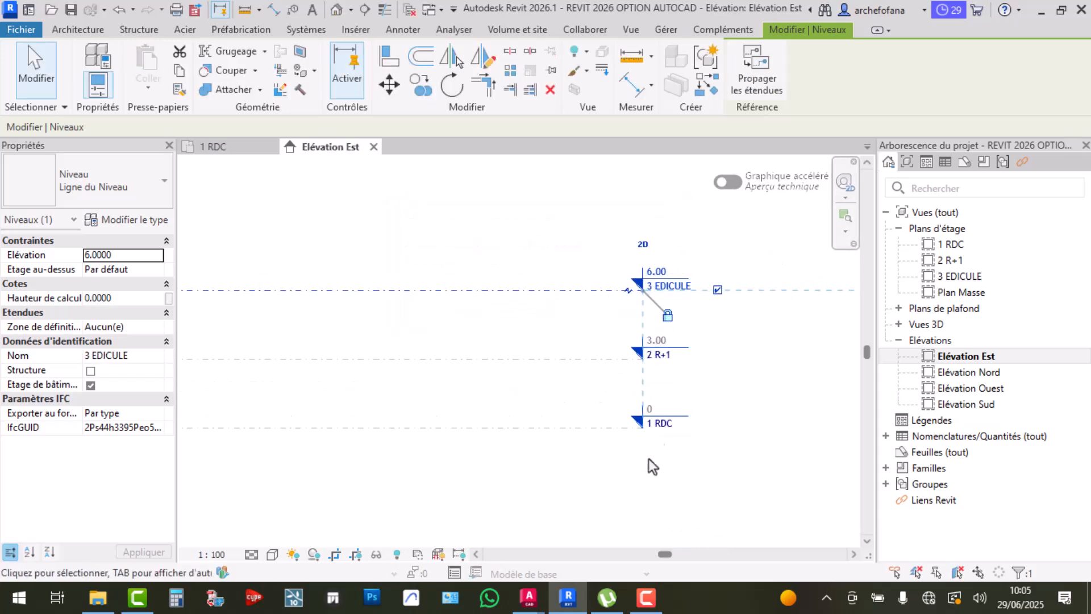
scroll(653, 434, "up", 1)
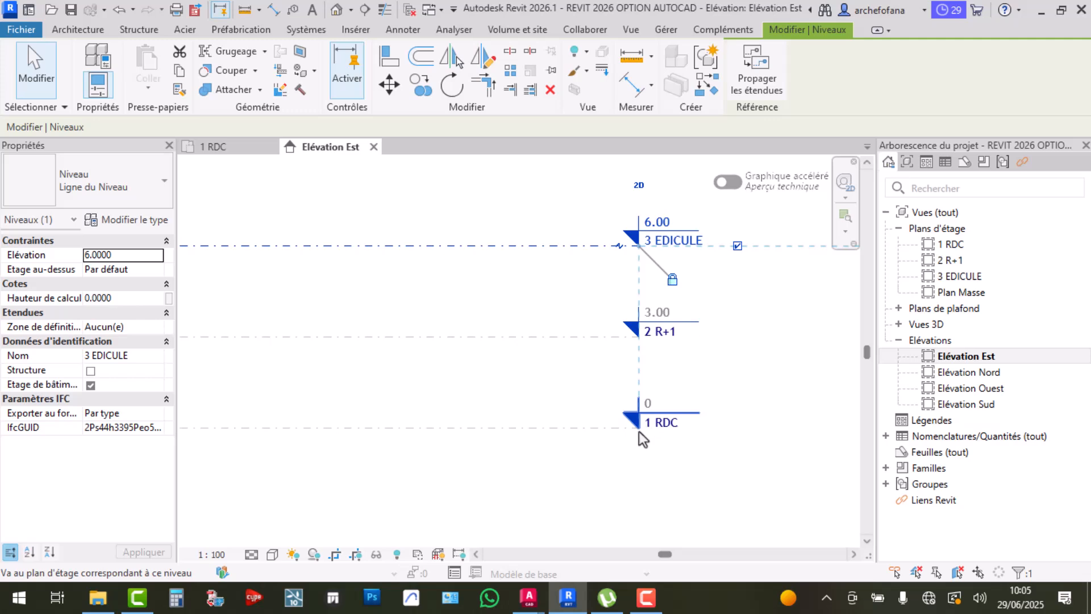
scroll(639, 438, "up", 2)
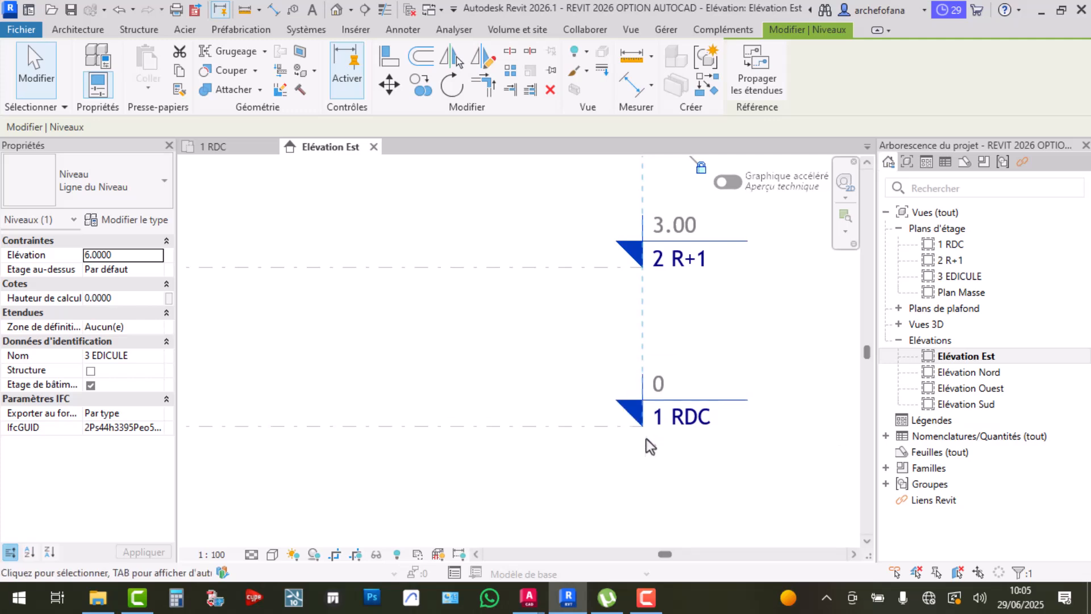
middle_click_drag(662, 332, 656, 391)
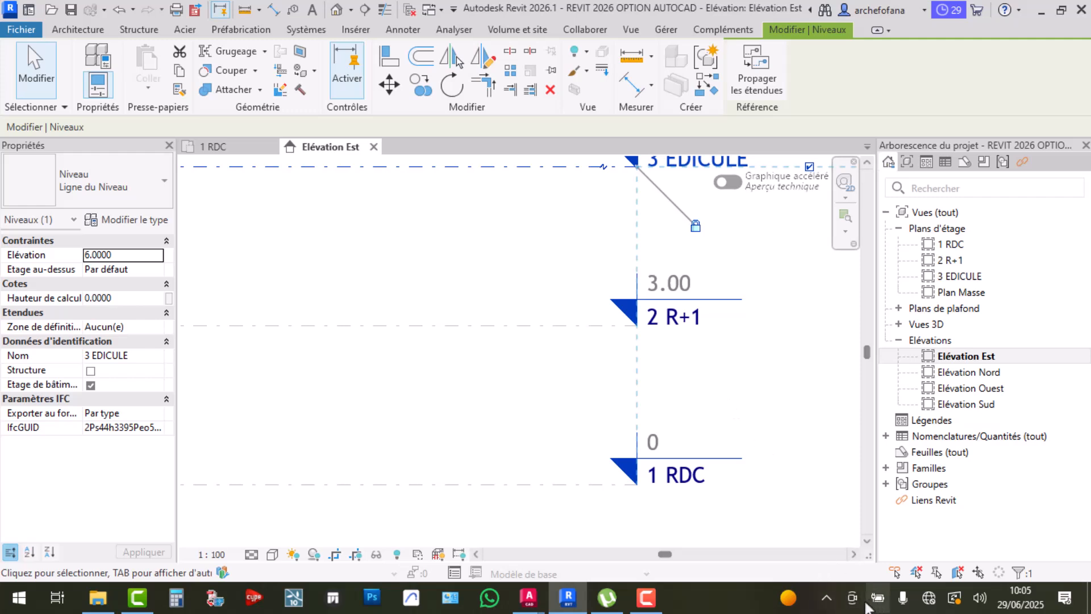
left_click(982, 602)
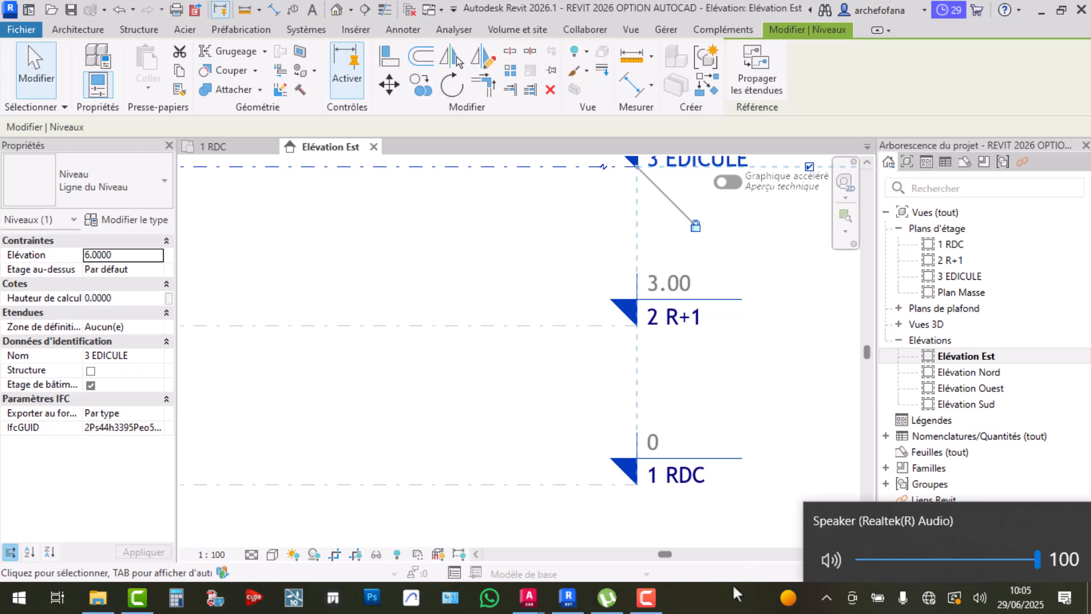
left_click(731, 605)
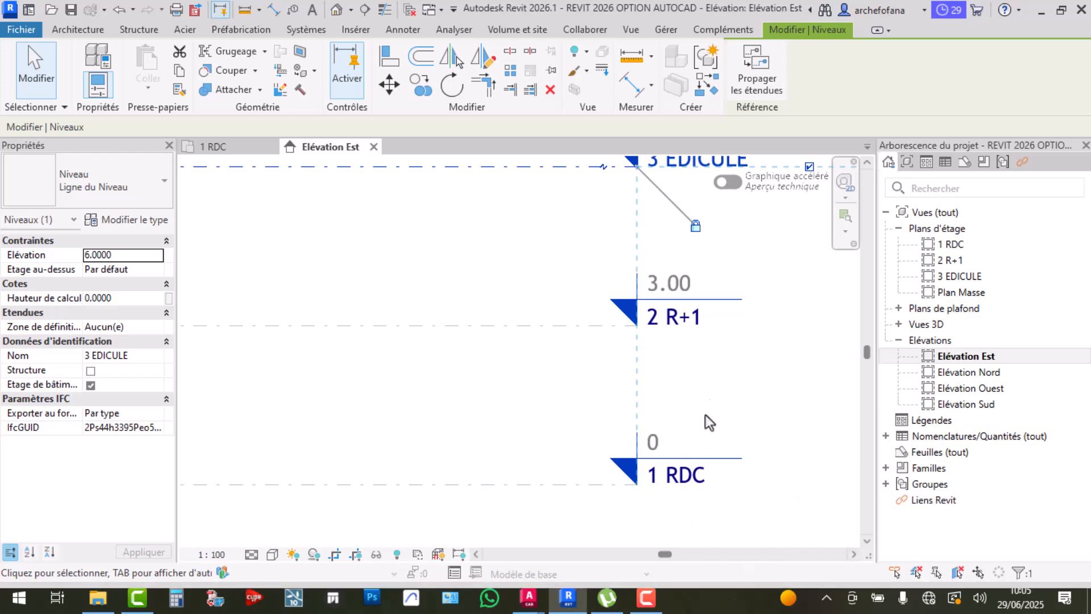
scroll(727, 406, "down", 3)
scroll(670, 406, "up", 3)
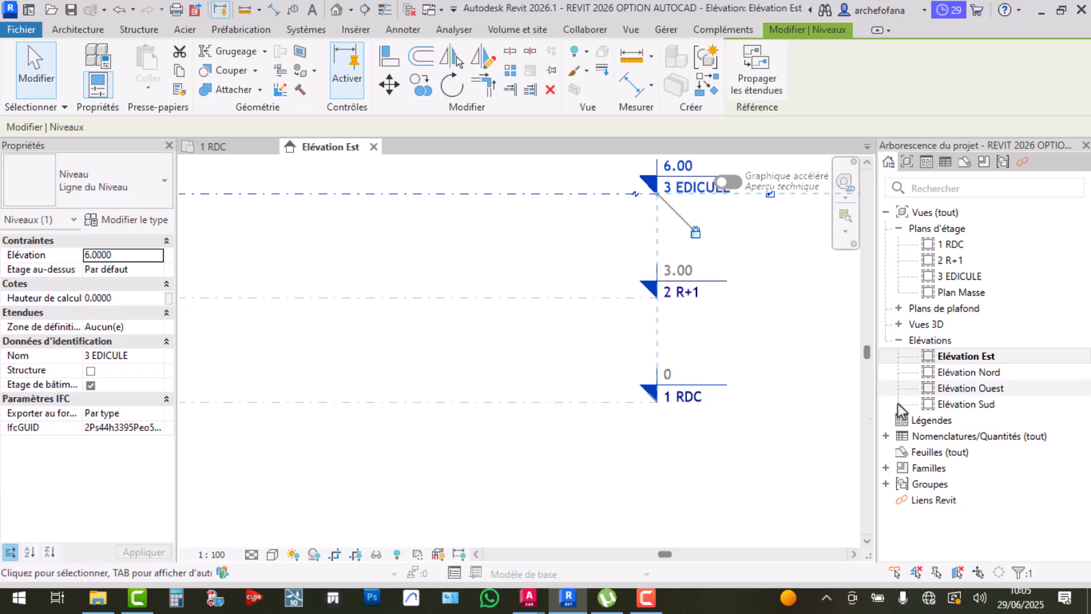
left_click(629, 403)
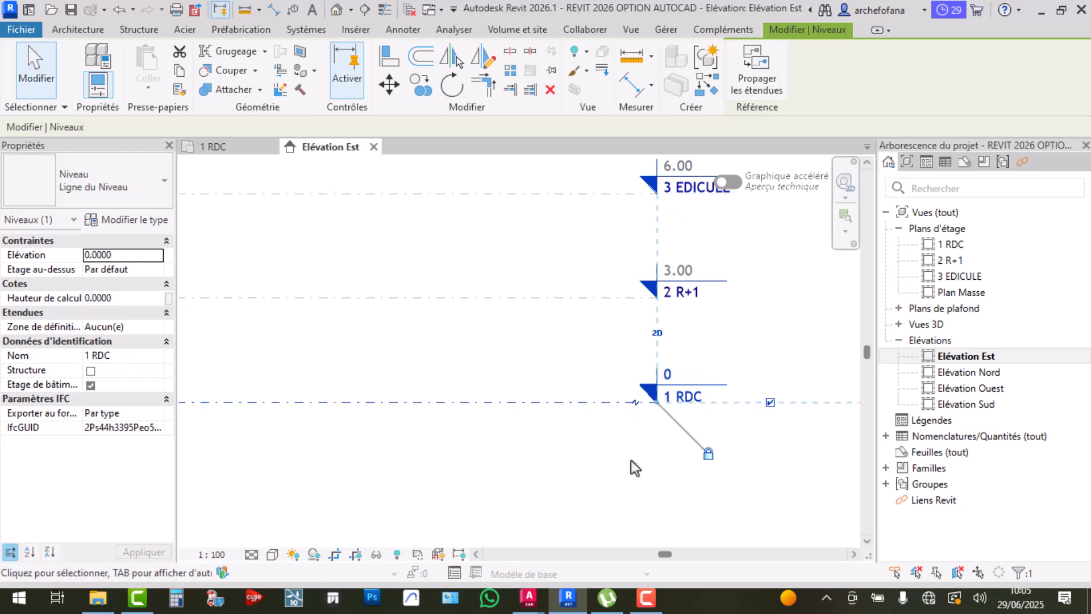
left_click(630, 483)
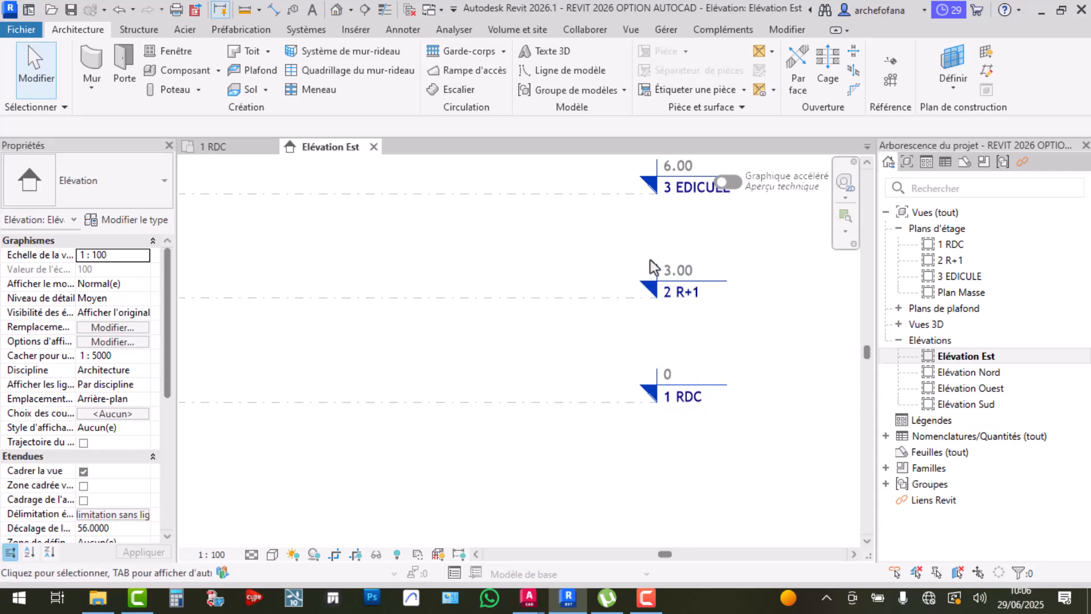
Pan to the level lines' left ends and select 1 RDC and 2 R+1 to show their heads
scroll(682, 295, "down", 5)
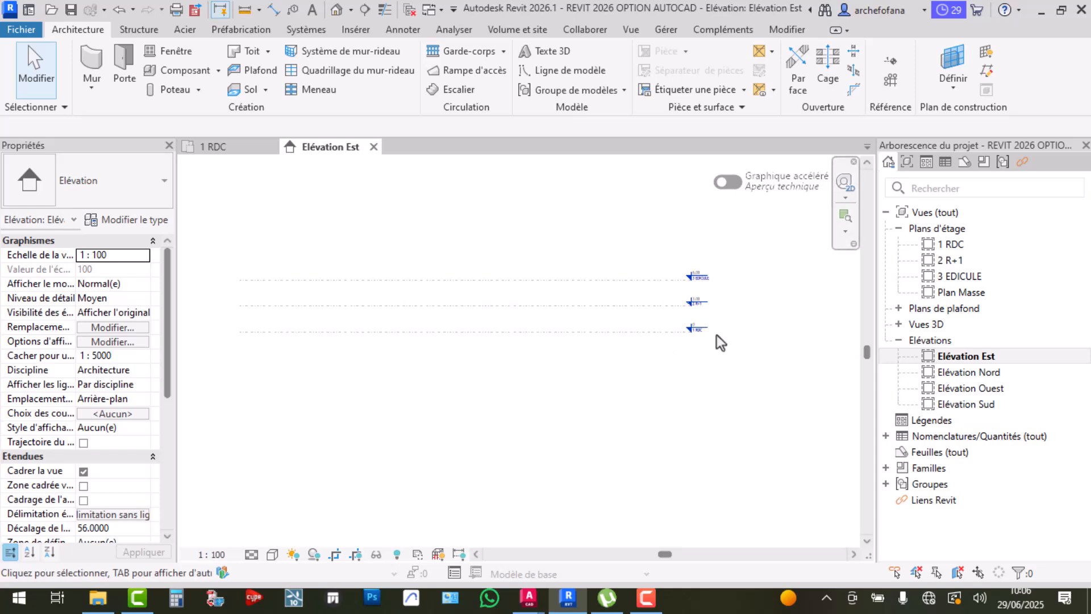
scroll(684, 321, "up", 3)
scroll(573, 332, "down", 1)
middle_click_drag(573, 333, 738, 336)
left_click(230, 328)
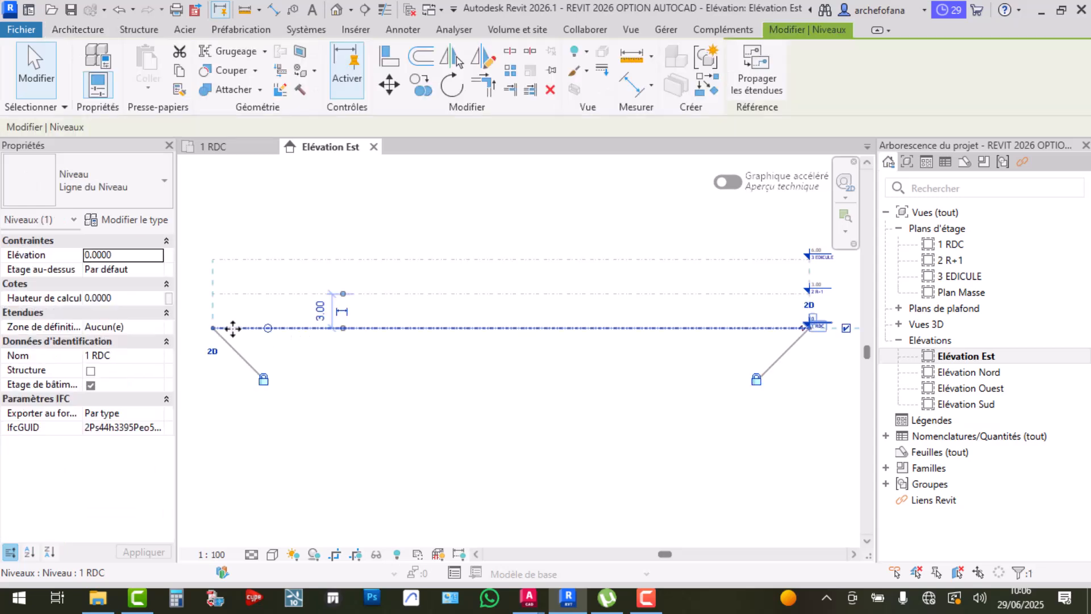
middle_click_drag(322, 333, 544, 339)
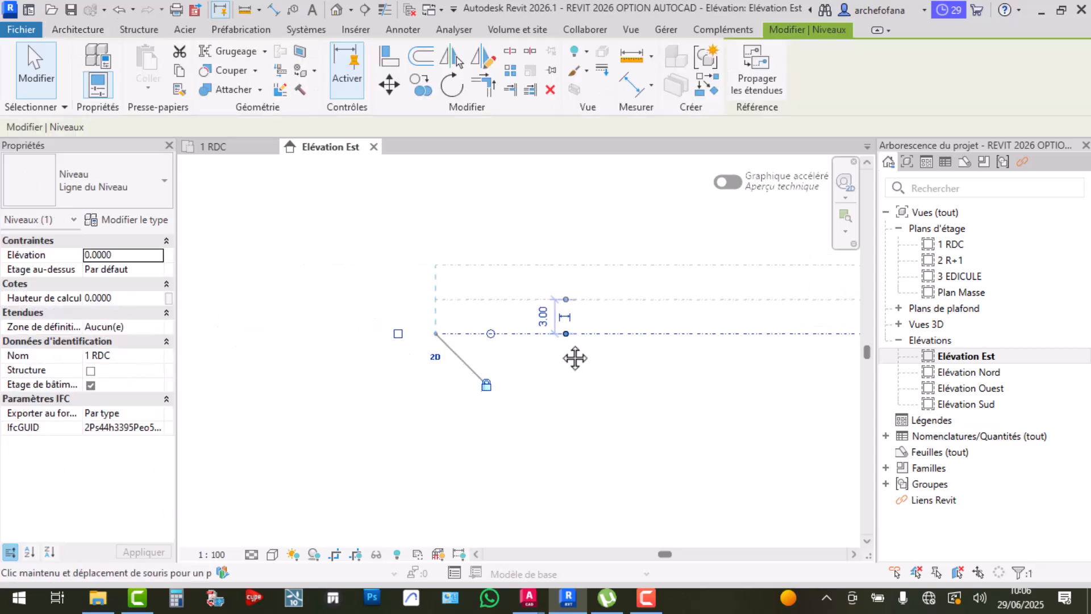
left_click(445, 300)
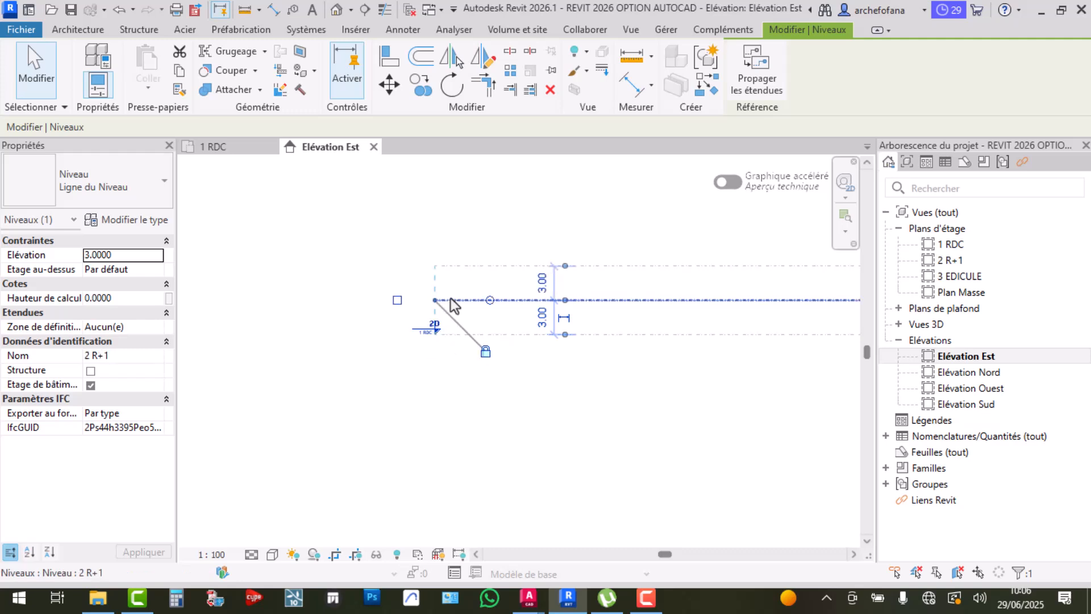
left_click(397, 300)
Select the 3 EDICULE level, then frame both ends of all three level lines
left_click(483, 267)
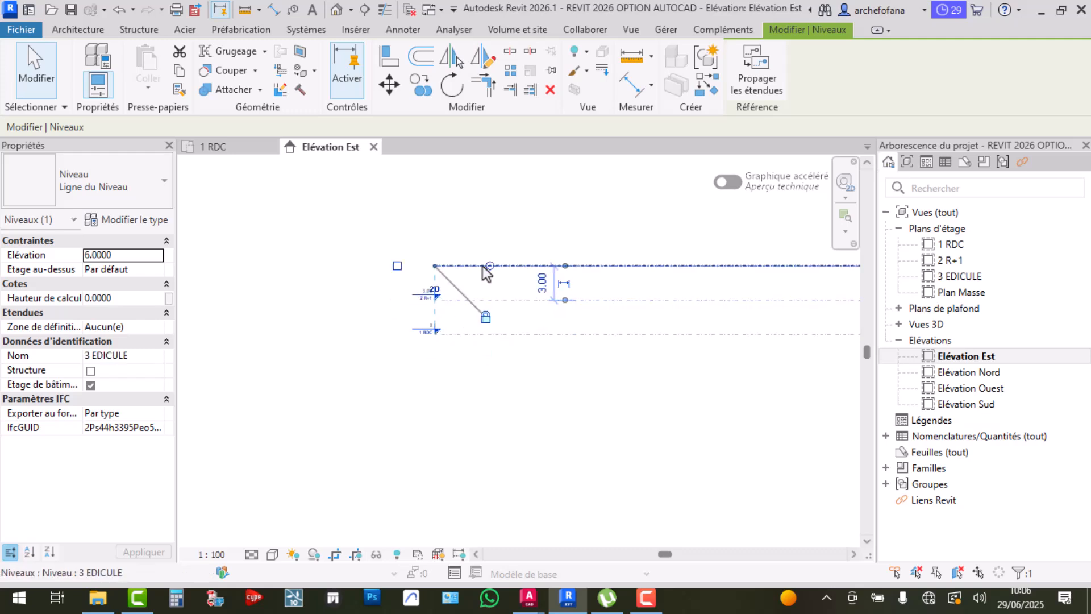
scroll(365, 366, "up", 3)
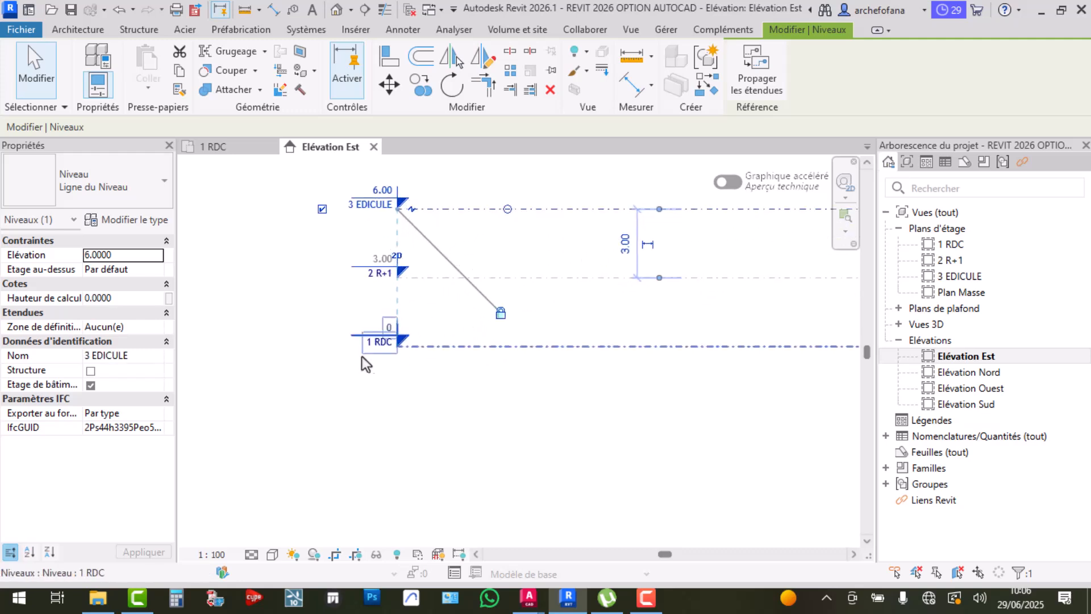
scroll(409, 341, "down", 4)
scroll(463, 331, "up", 3)
scroll(436, 318, "down", 4)
middle_click_drag(705, 332, 640, 340)
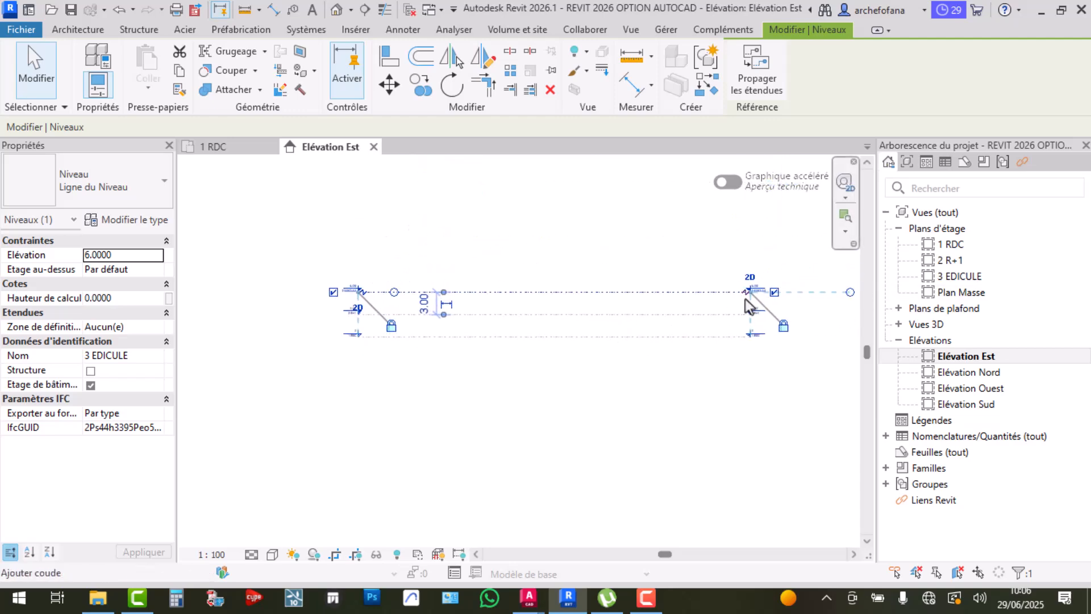
left_click(648, 381)
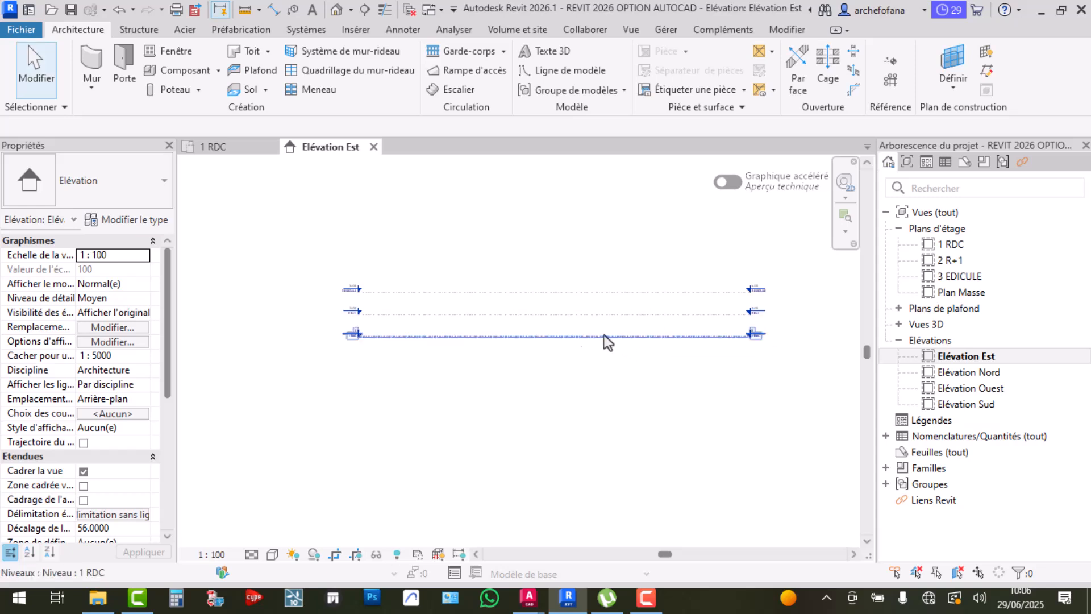
scroll(609, 325, "up", 2)
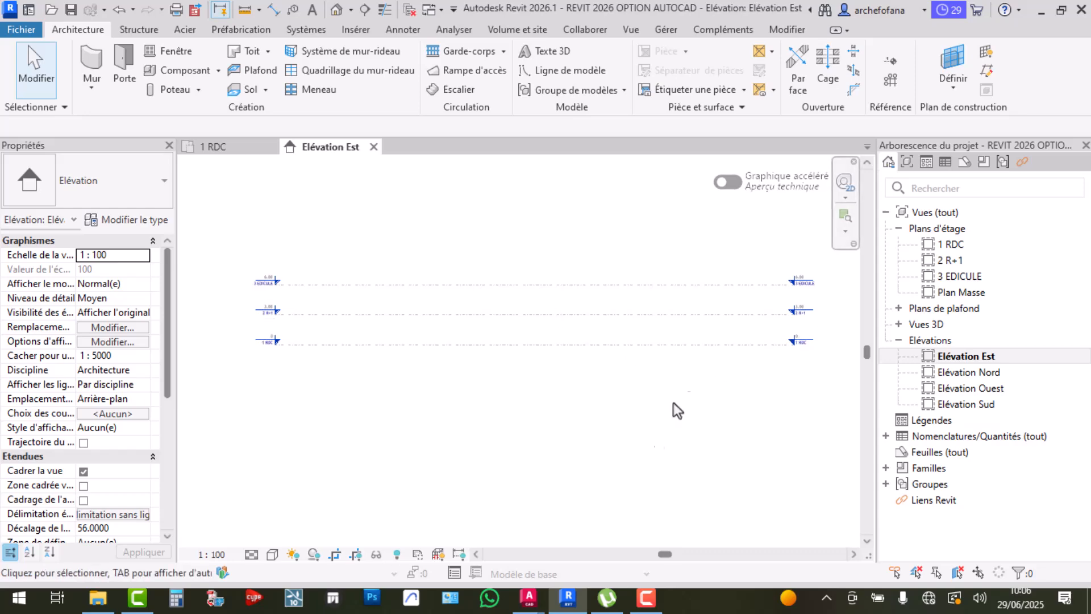
In the PROJET RDC drawing, review the auto-save settings under Options > Ouvrir et enregistrer
mouse_move(542, 591)
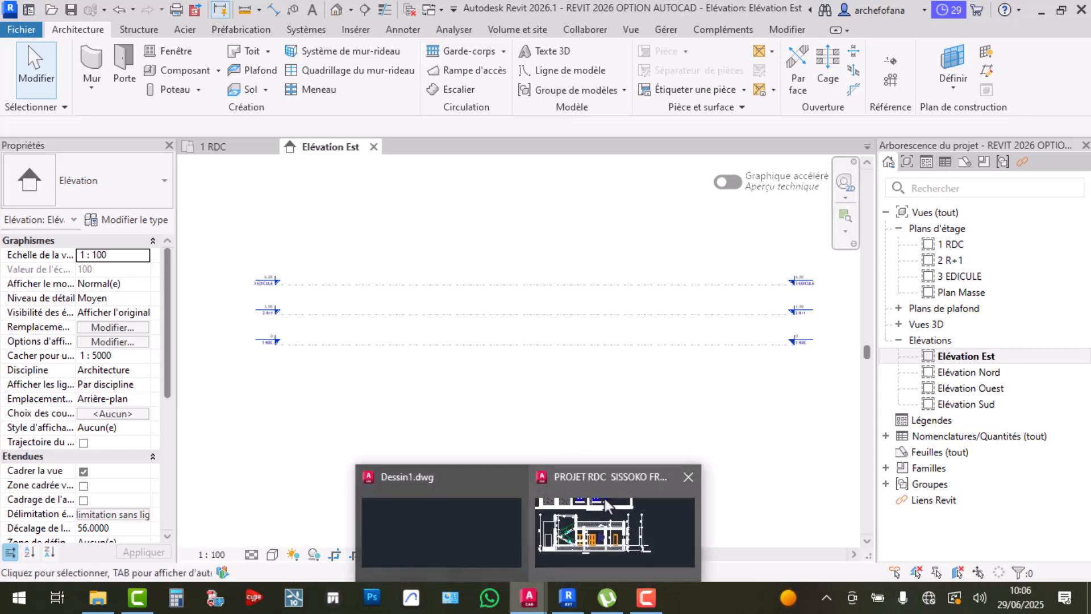
left_click(620, 528)
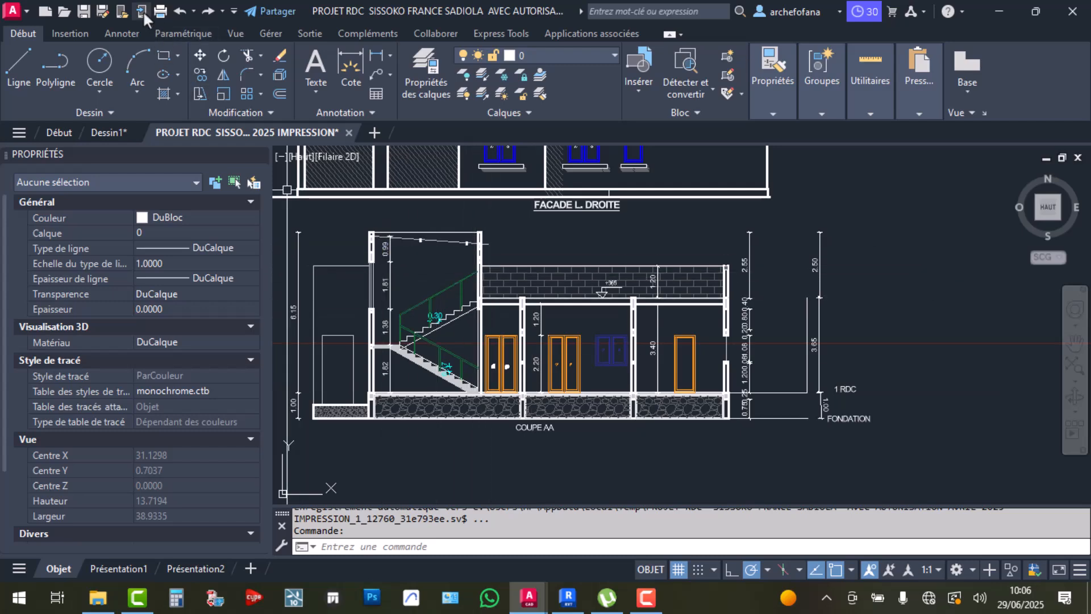
left_click(14, 11)
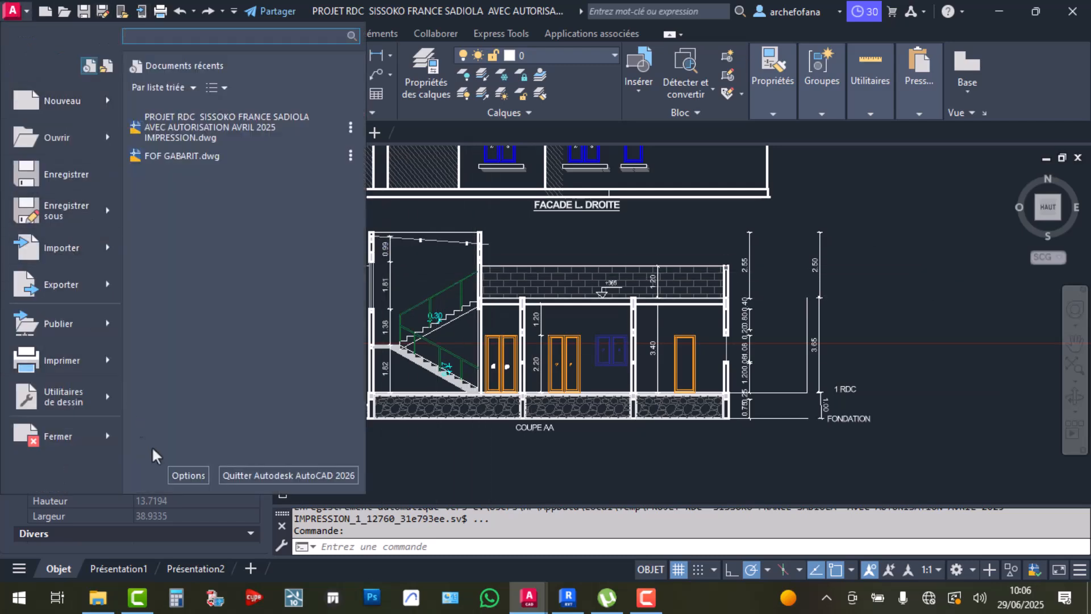
left_click(184, 475)
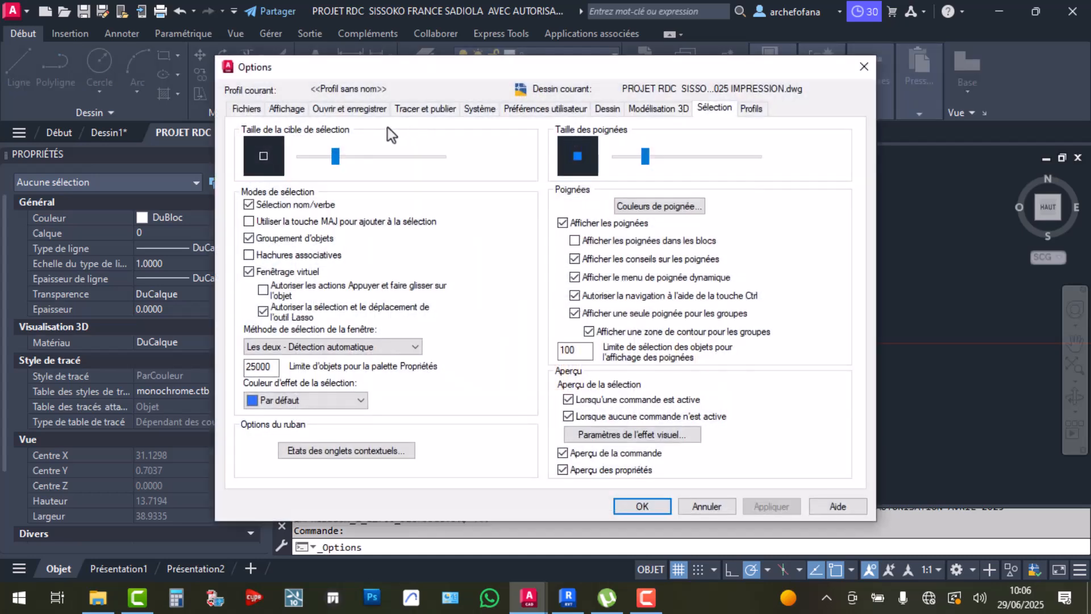
left_click(341, 109)
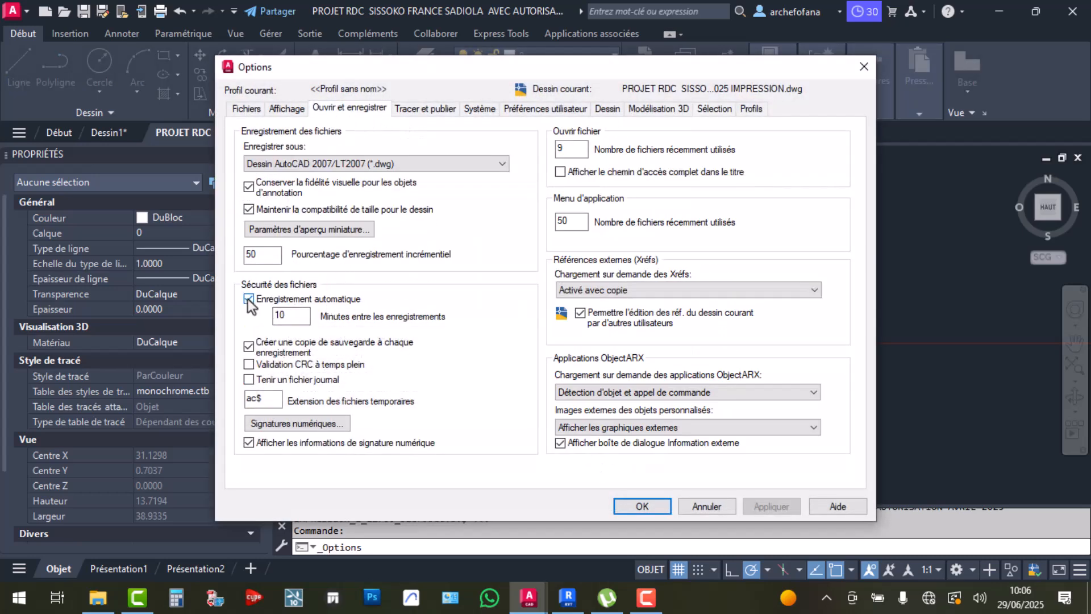
left_click(640, 506)
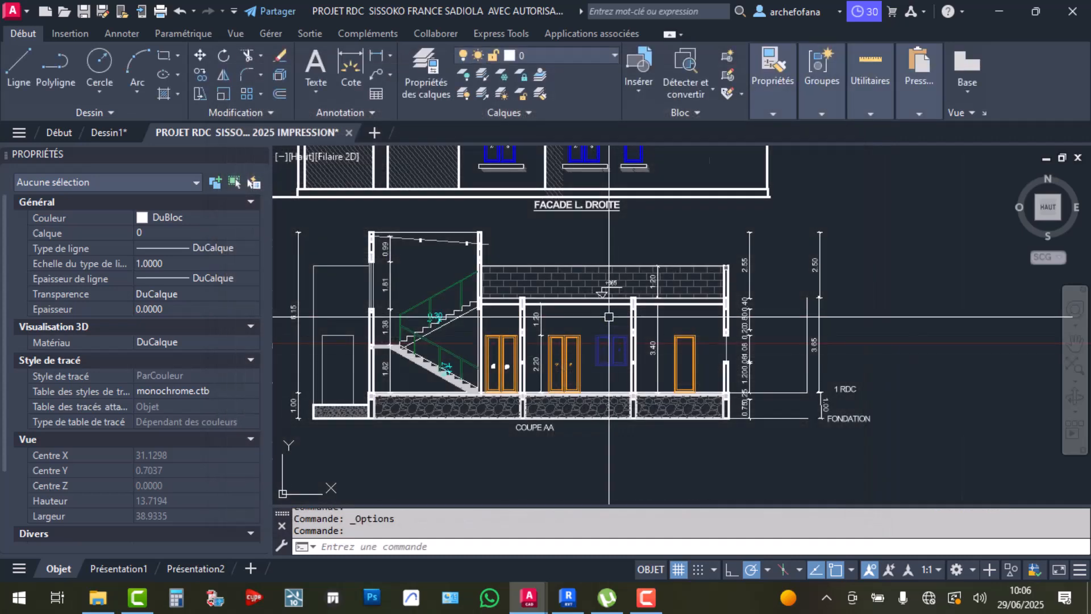
Save the PROJET RDC drawing and minimise AutoCAD back to Revit
scroll(669, 310, "down", 4)
key("ctrl+s")
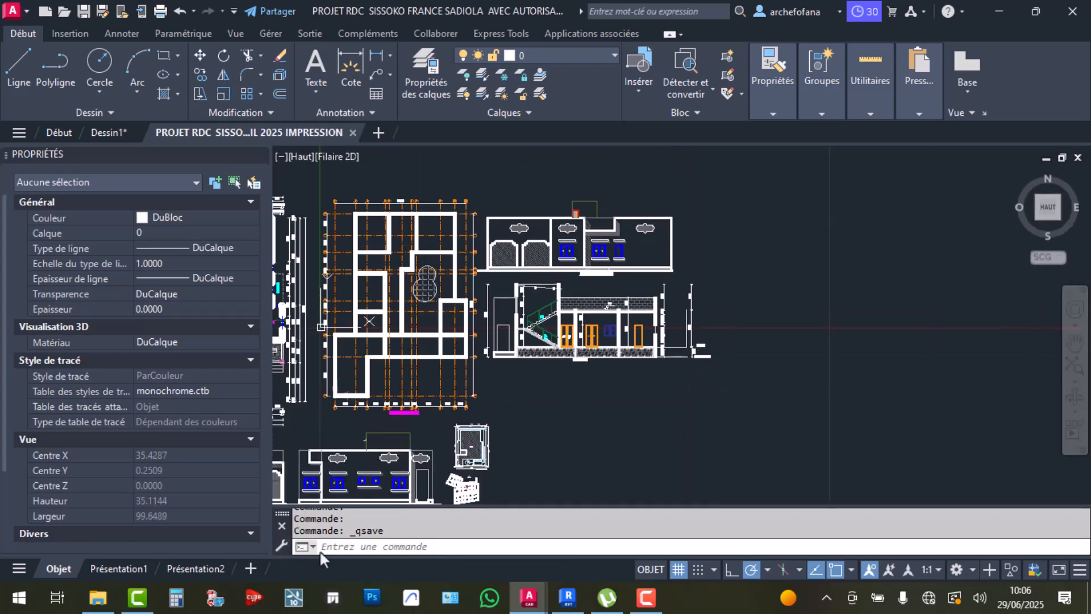
scroll(607, 371, "down", 5)
scroll(512, 284, "up", 4)
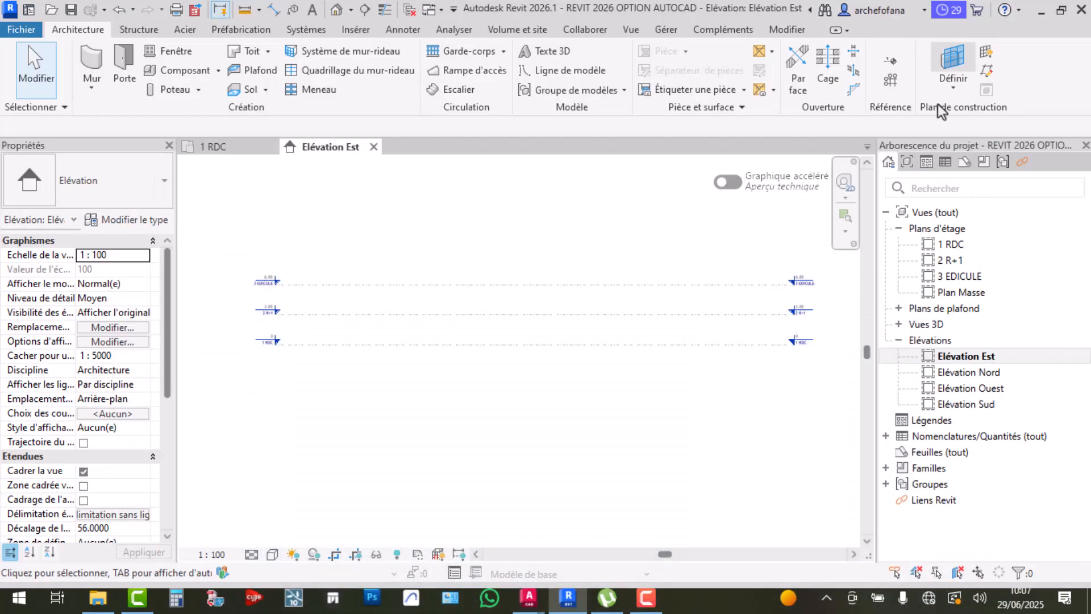
left_click(999, 11)
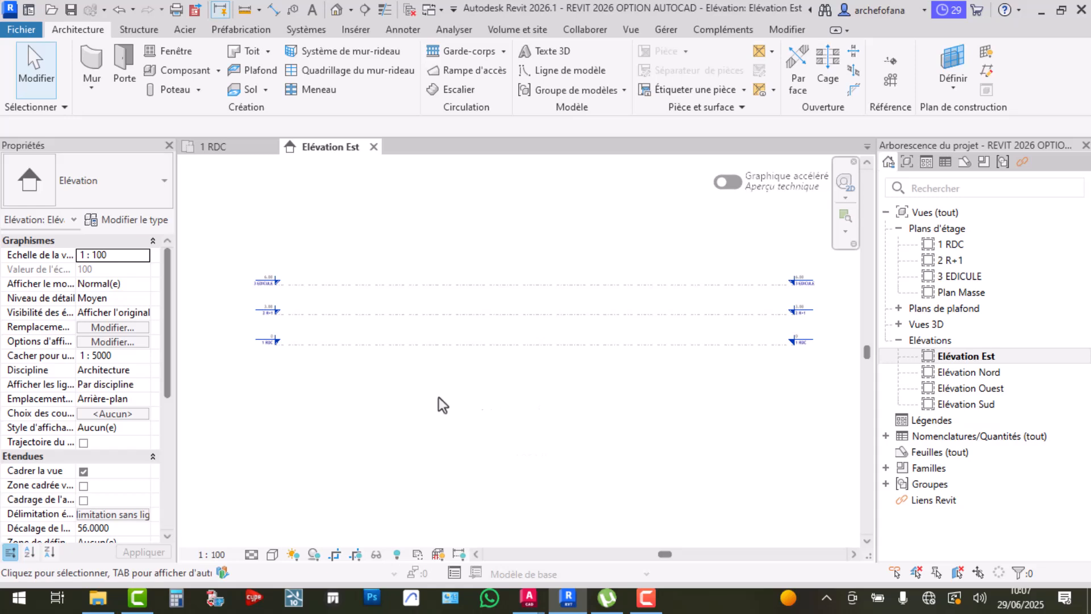
scroll(625, 342, "up", 4)
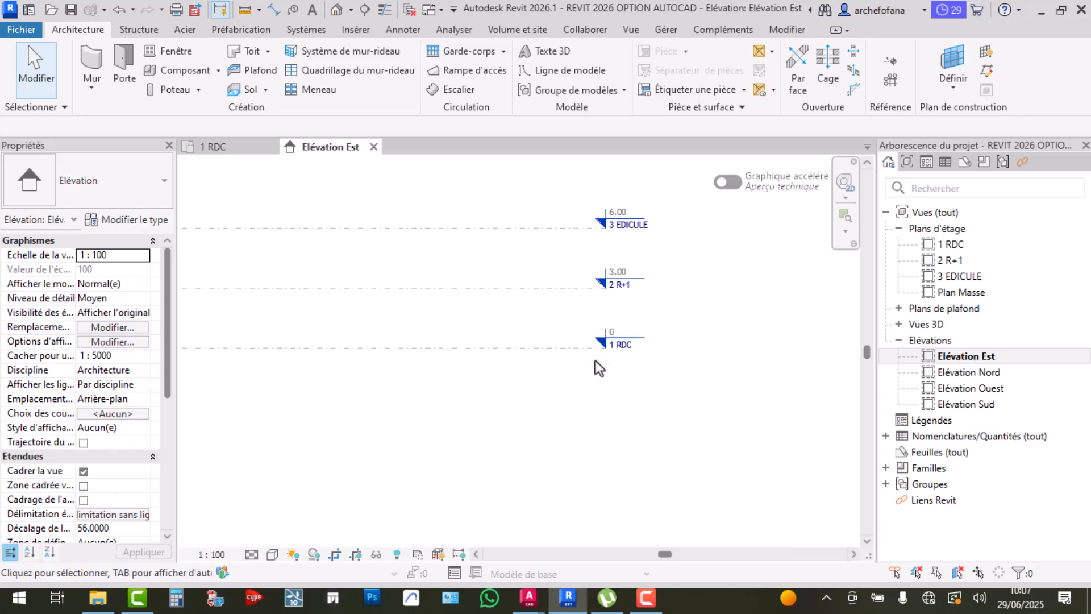
scroll(597, 358, "up", 2)
scroll(598, 358, "up", 1)
mouse_move(527, 603)
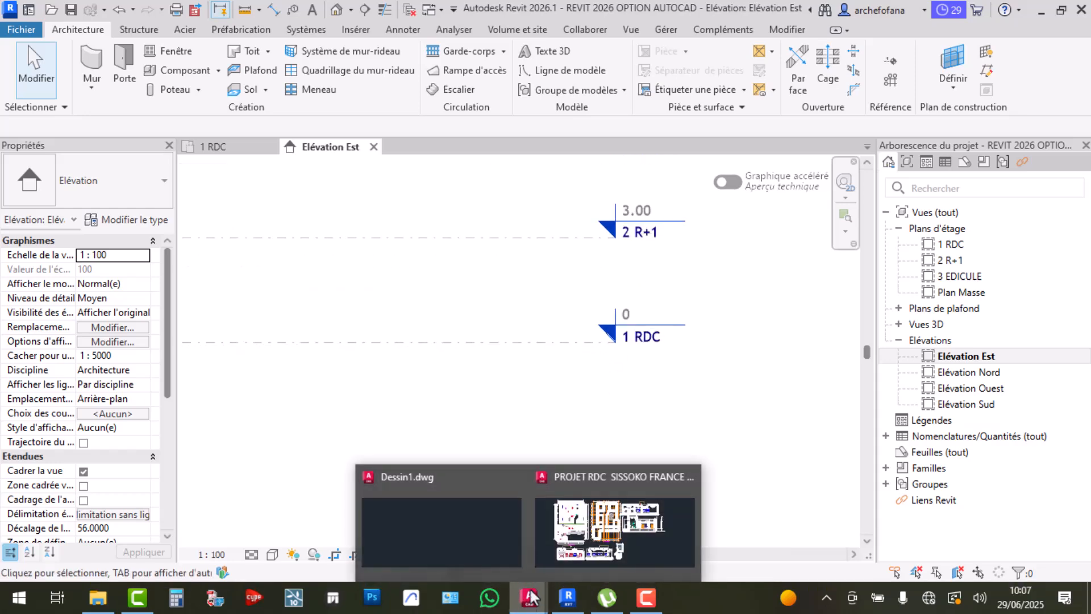
Close the blank Dessin1 drawing without saving its changes
left_click(481, 534)
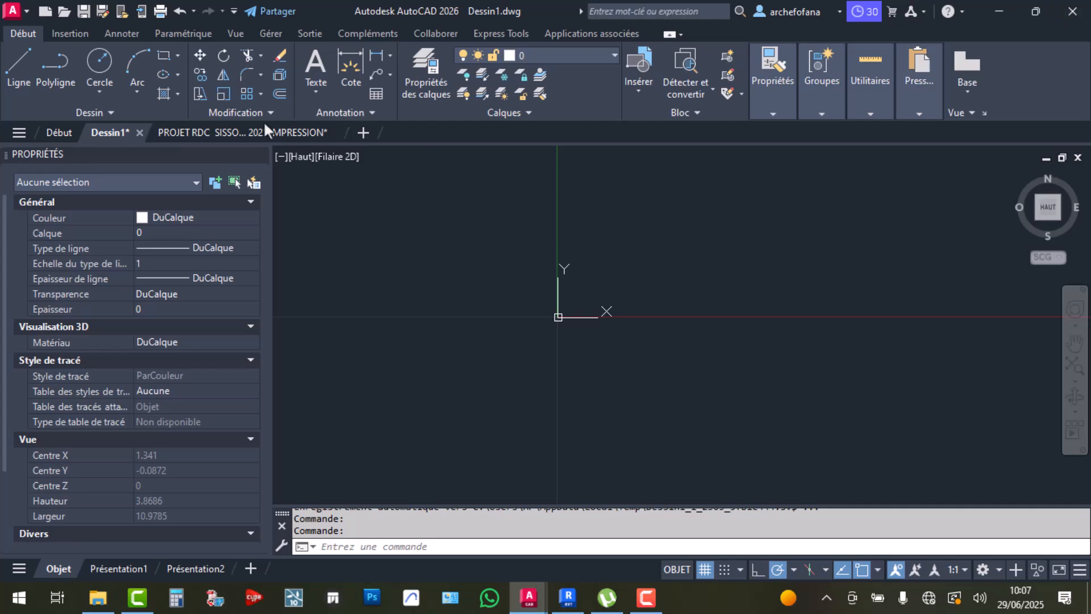
left_click(139, 133)
left_click(579, 332)
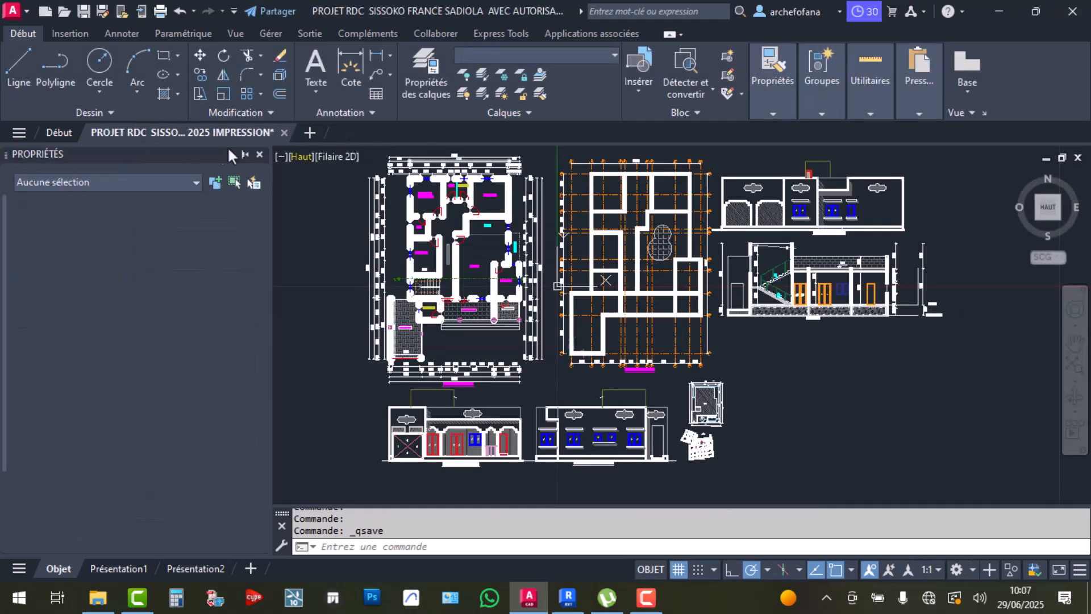
In PROJET RDC, cancel a stray window selection and zoom back to section COUPE AA
scroll(722, 457, "up", 8)
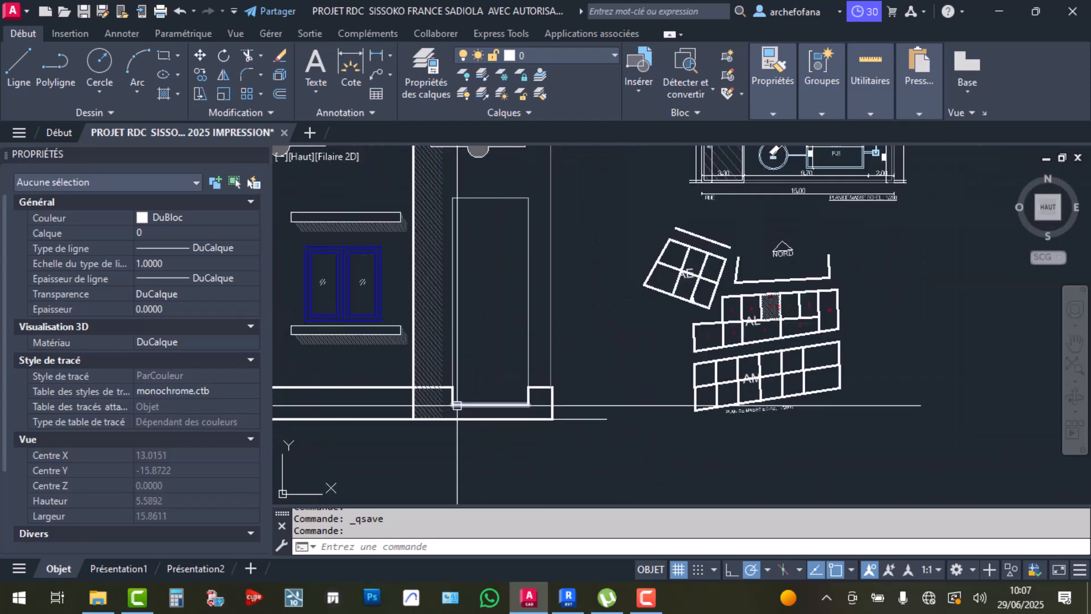
left_click(488, 379)
left_click(578, 399)
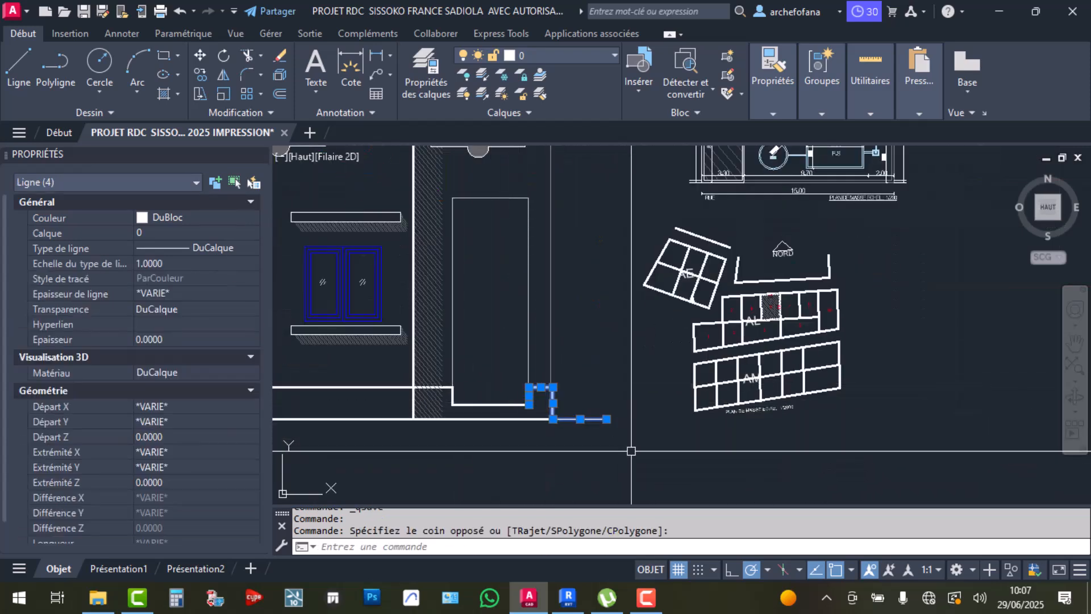
key("Escape")
scroll(737, 367, "down", 5)
key("Escape")
scroll(668, 295, "up", 10)
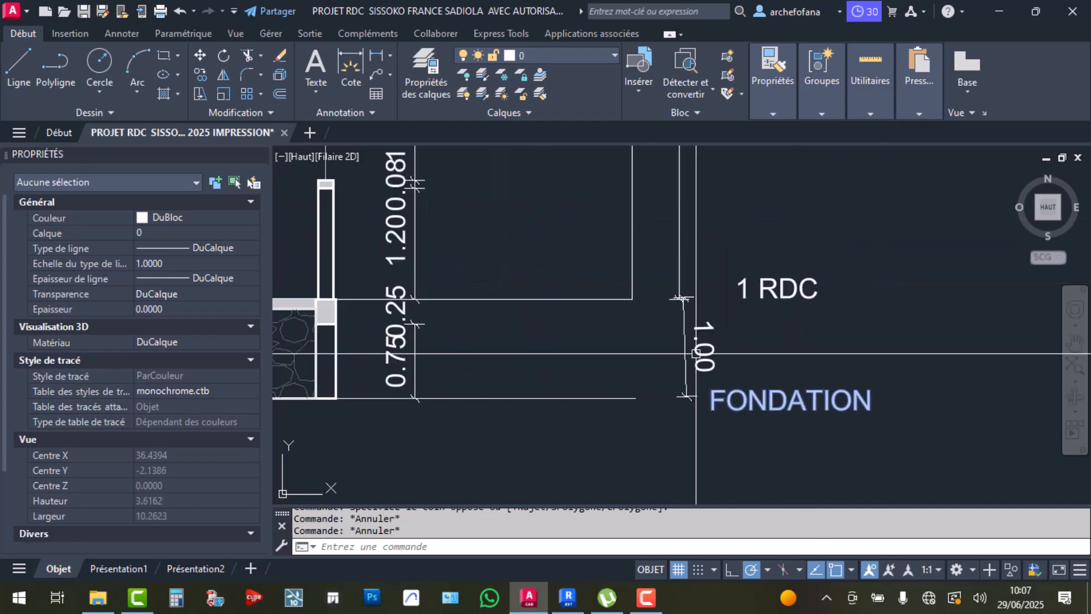
scroll(662, 297, "down", 6)
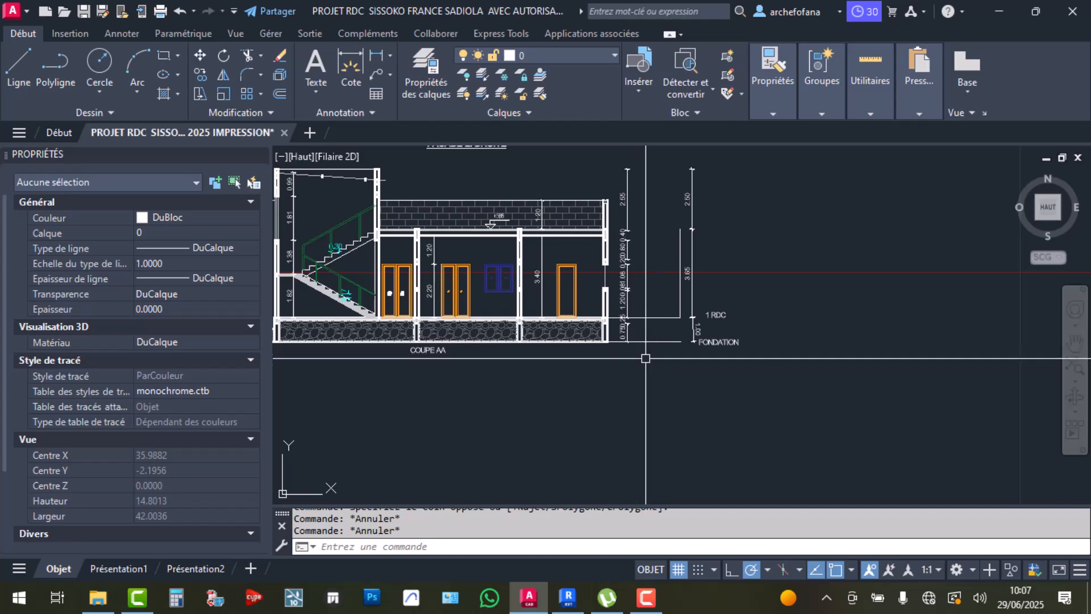
Return to Revit's Elévation Est and pan to bring the 3 EDICULE level into view
left_click(567, 597)
scroll(557, 372, "down", 2)
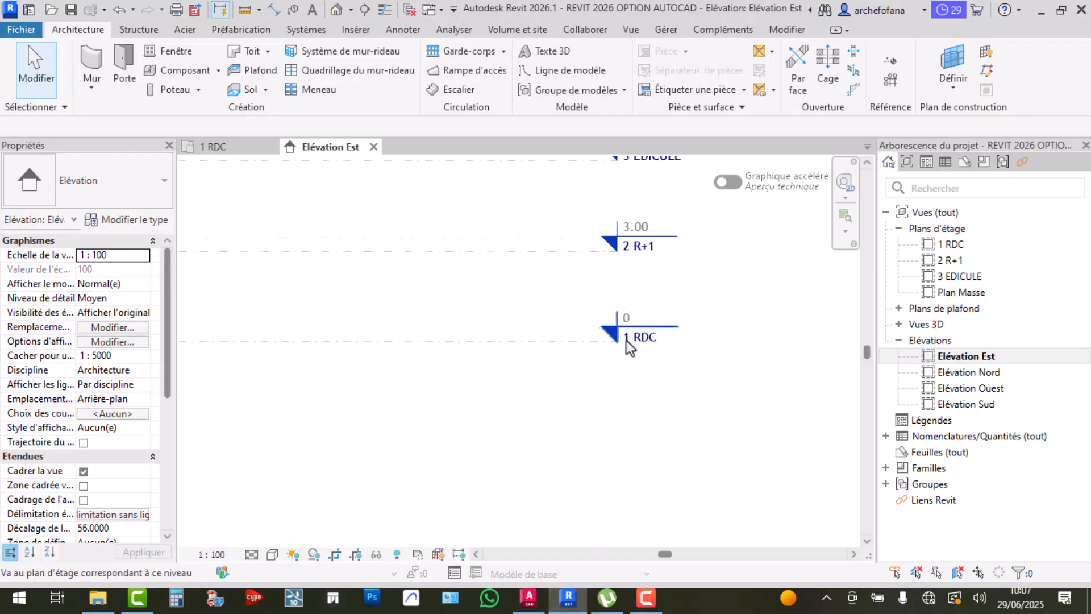
middle_click_drag(564, 370, 561, 466)
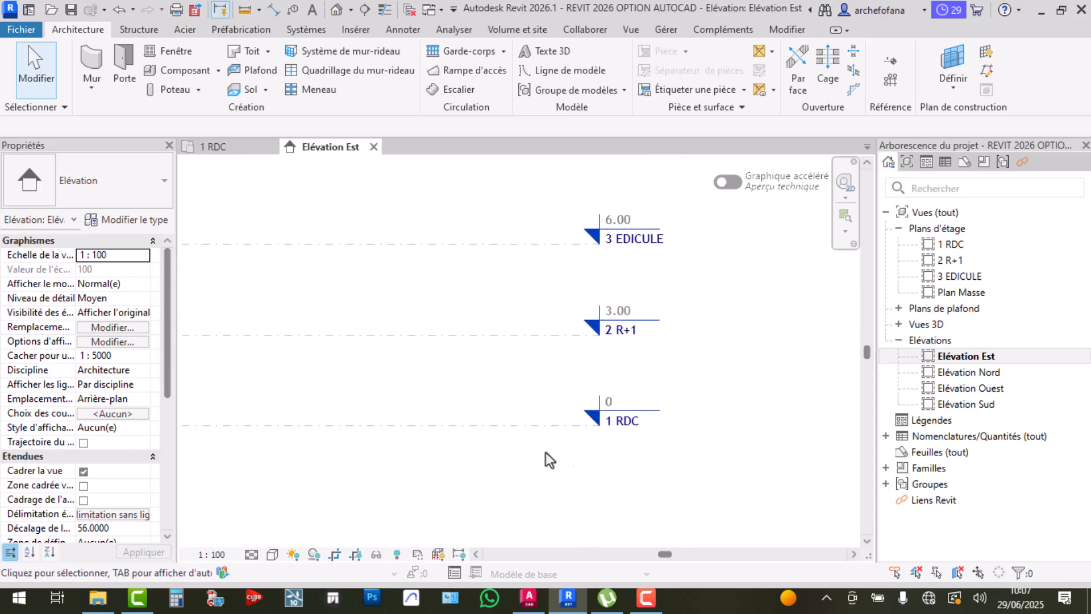
scroll(565, 446, "up", 3)
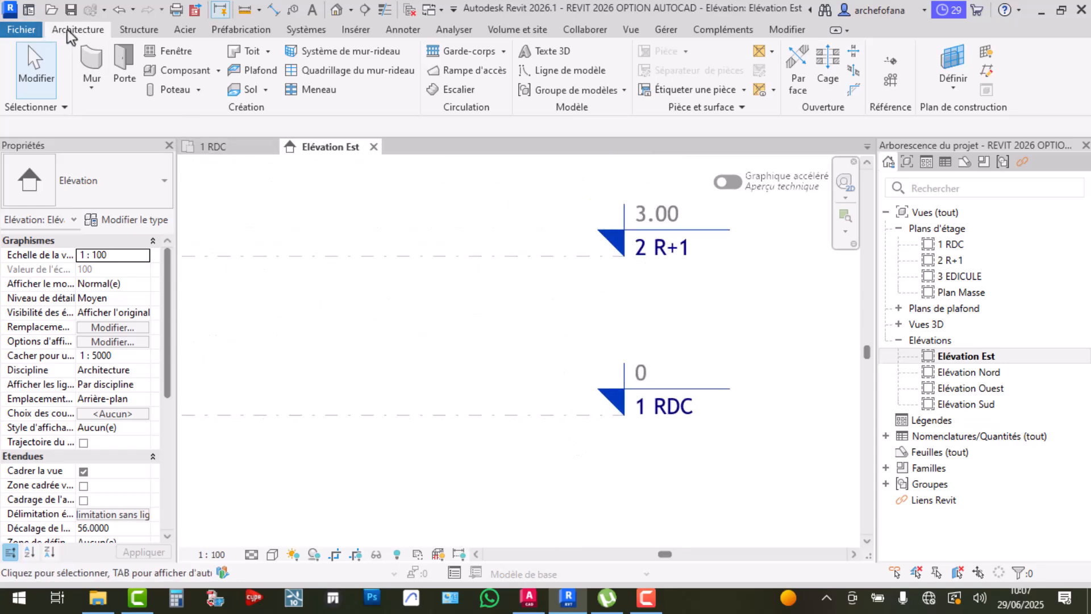
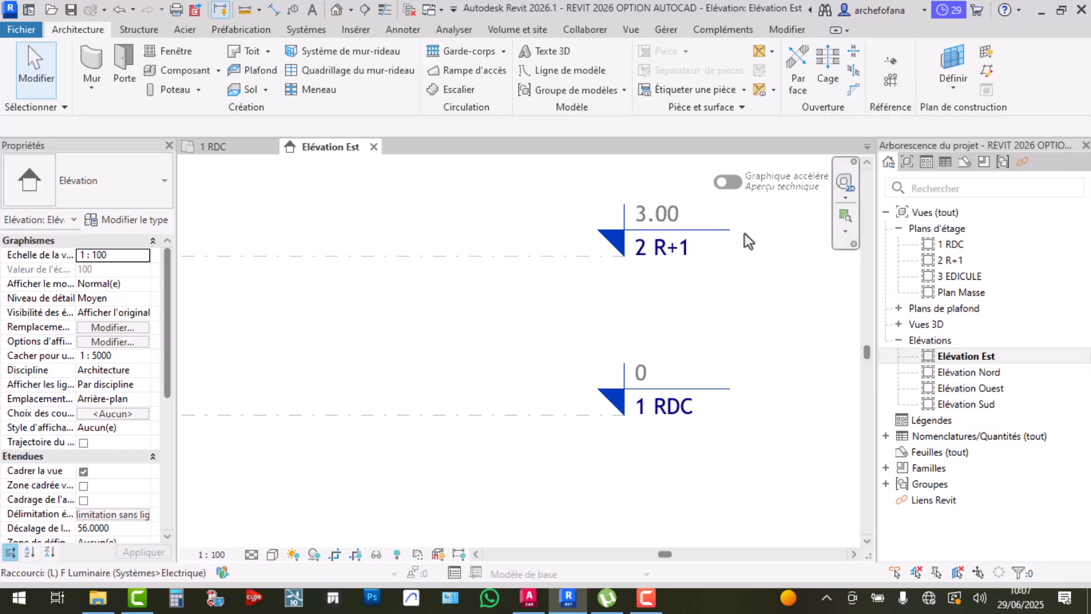
Try placing a new level 1 m below 1 RDC, dismissing the element-too-small error
key("l")
key("l")
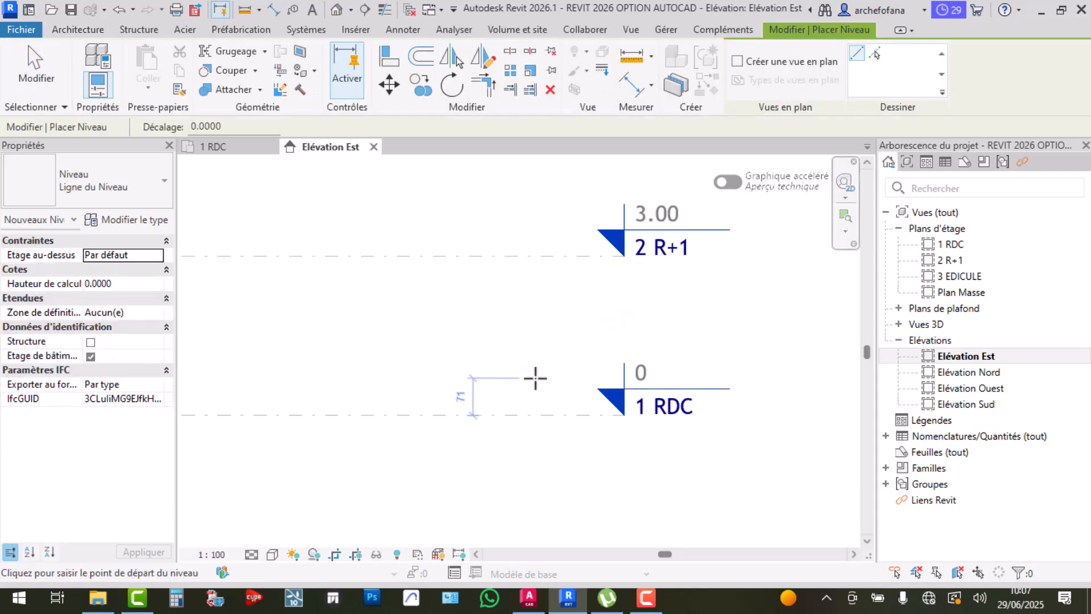
middle_click_drag(536, 381, 598, 289)
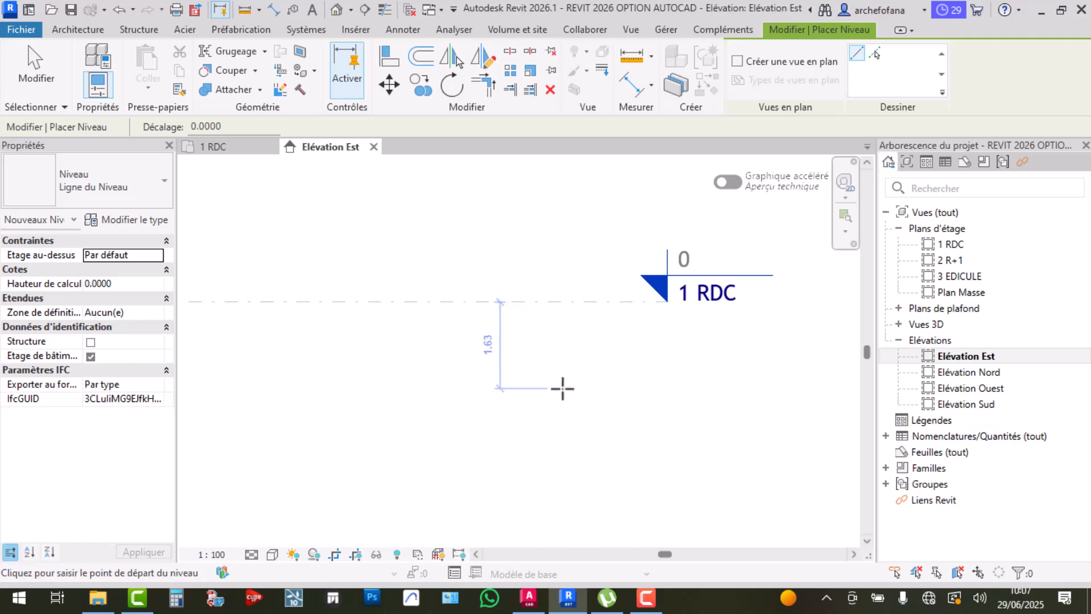
scroll(679, 366, "down", 1)
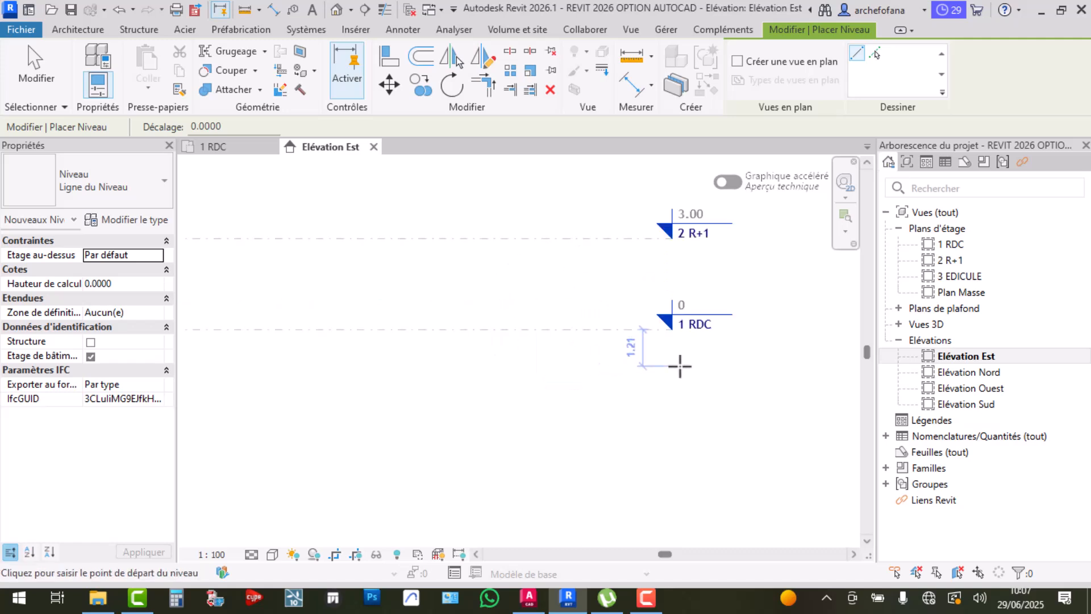
scroll(680, 366, "down", 3)
middle_click_drag(327, 381, 431, 385)
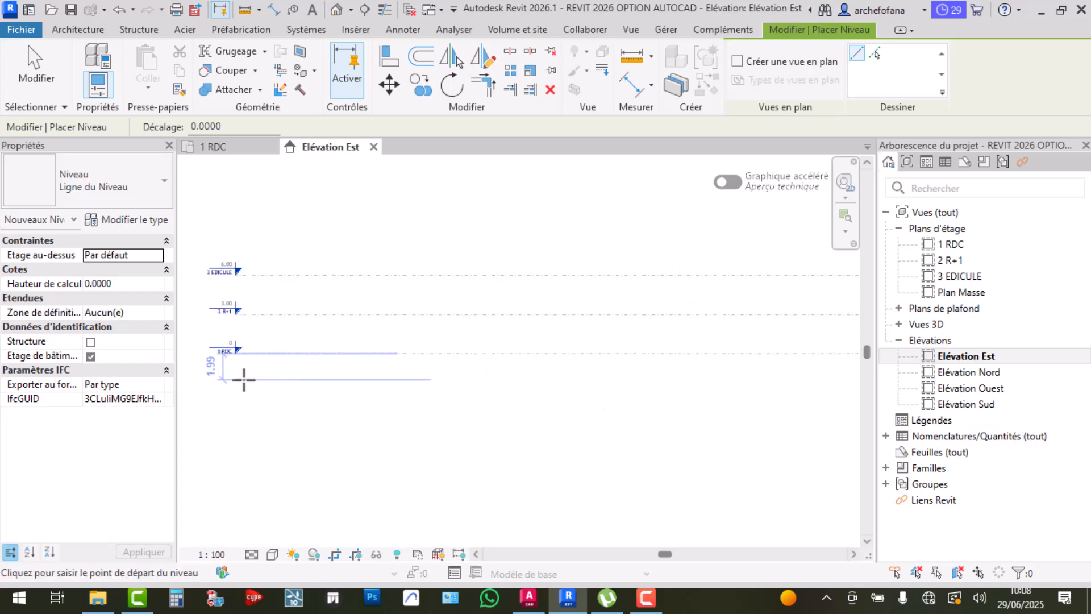
scroll(244, 379, "up", 1)
scroll(265, 379, "up", 2)
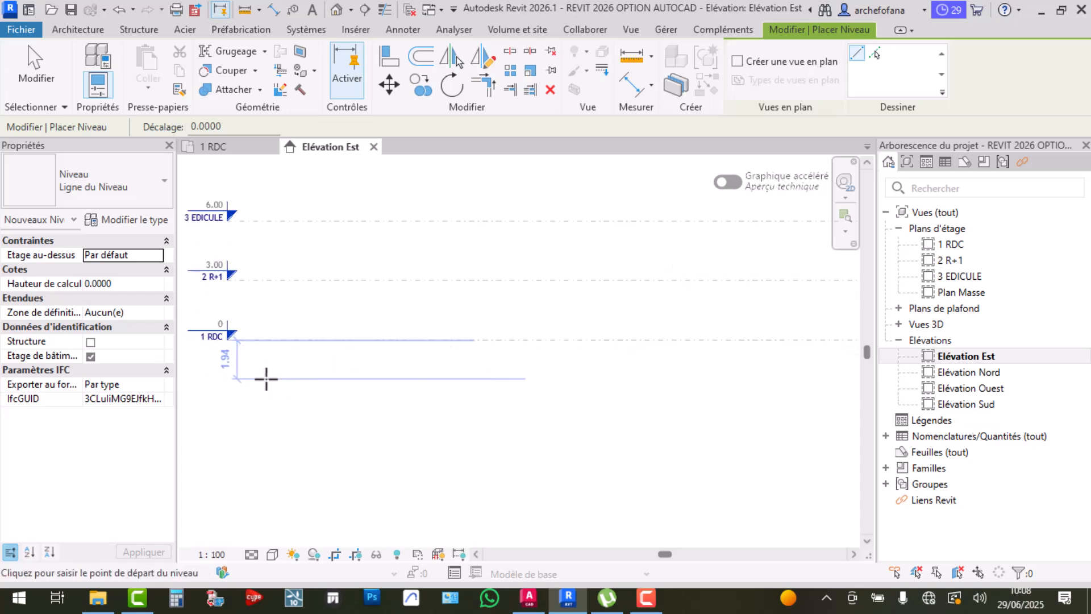
scroll(265, 379, "up", 2)
middle_click_drag(266, 371, 502, 407)
scroll(412, 392, "up", 3)
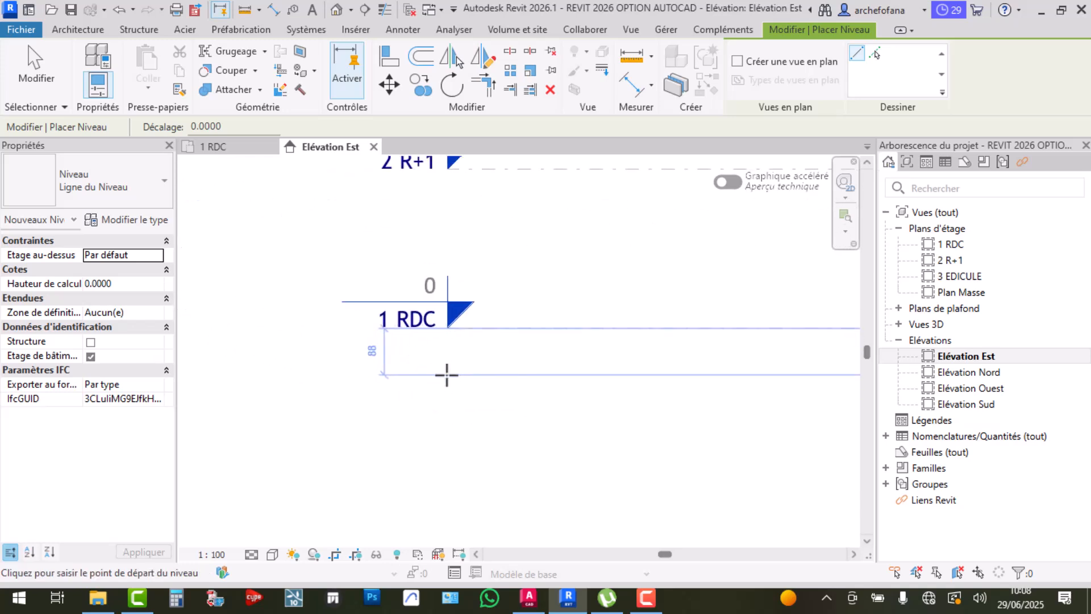
type("1")
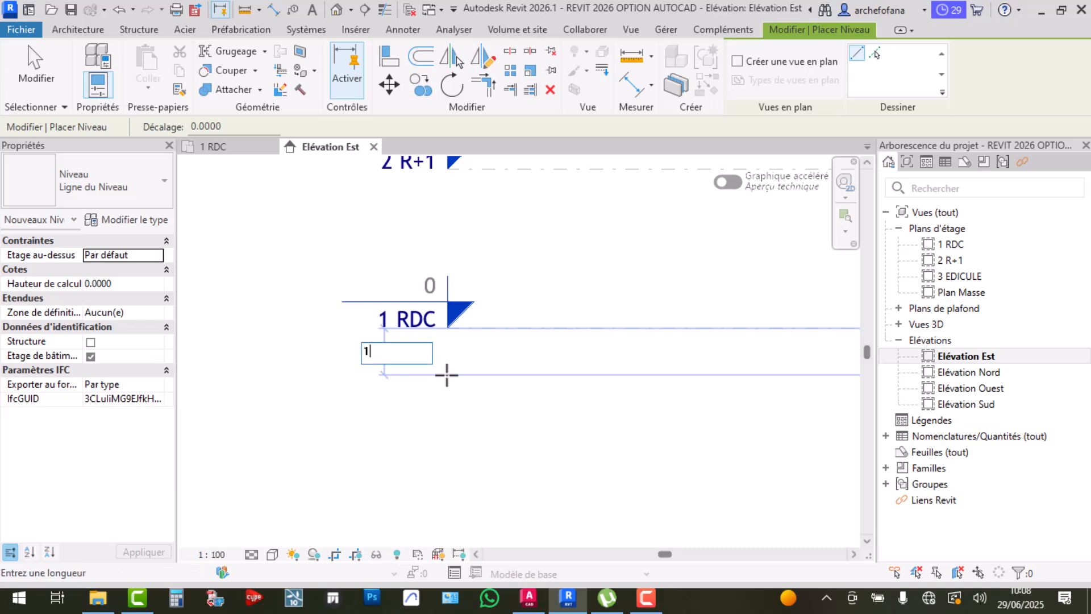
key("Return")
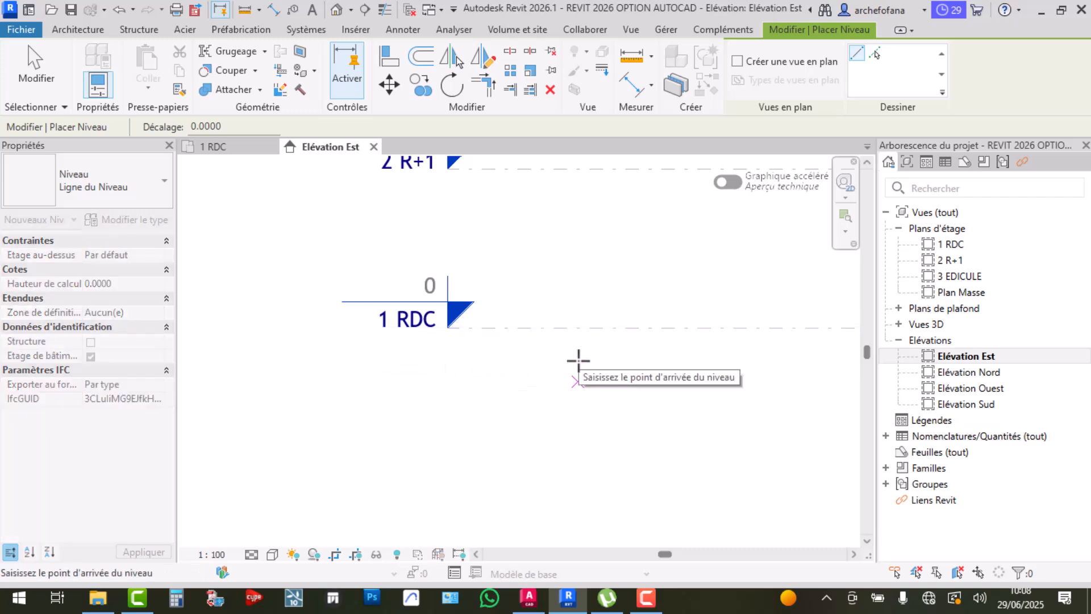
scroll(625, 364, "down", 3)
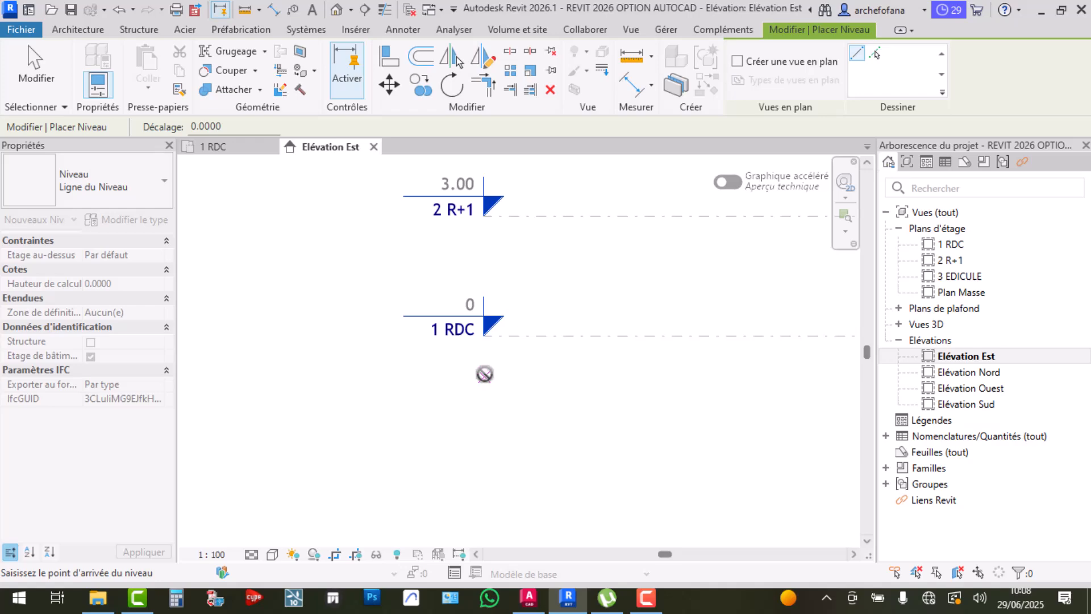
left_click(484, 373)
left_click(1039, 559)
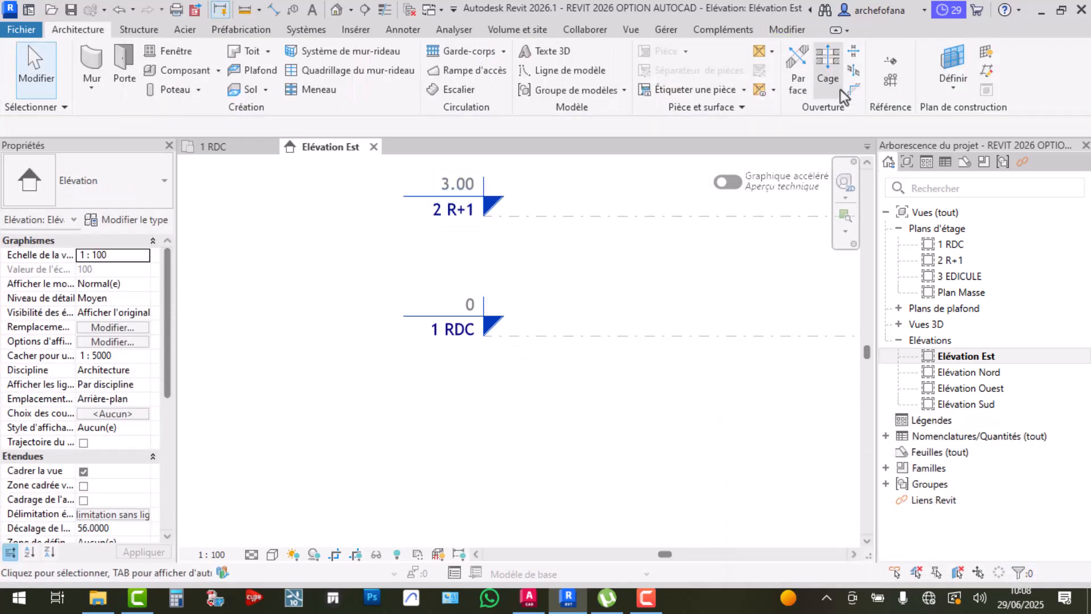
Draw a new level below 1 RDC, ending it under the RDC level head
left_click(890, 61)
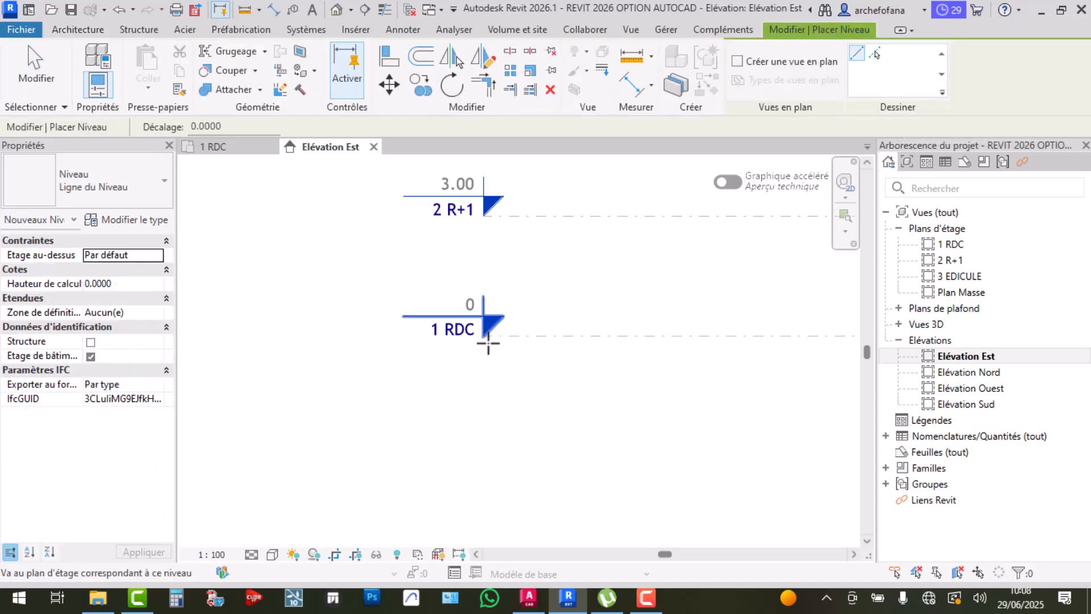
left_click(490, 388)
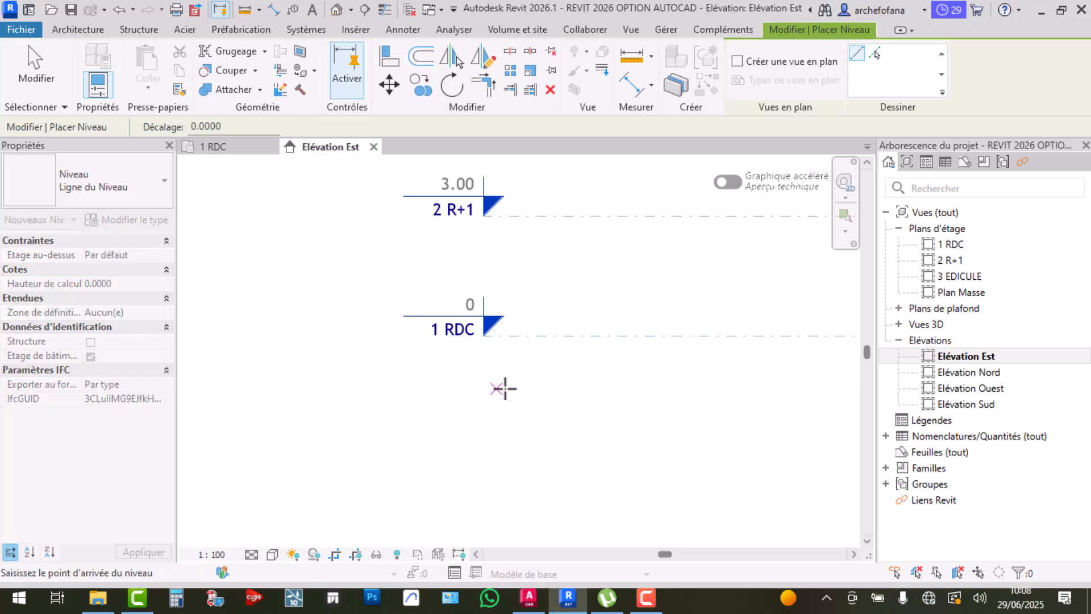
scroll(661, 391, "down", 5)
middle_click_drag(598, 412, 211, 414)
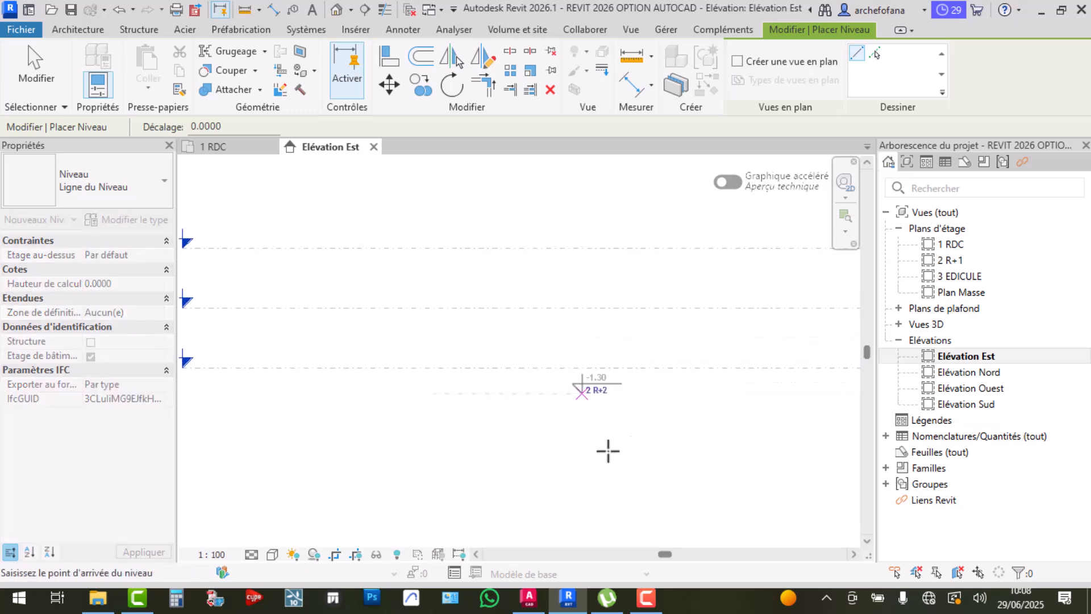
scroll(734, 412, "down", 1)
mouse_move(592, 411)
middle_mouse_down()
mouse_move(597, 395)
mouse_move(650, 417)
mouse_move(450, 397)
mouse_move(595, 417)
mouse_move(800, 415)
middle_mouse_up()
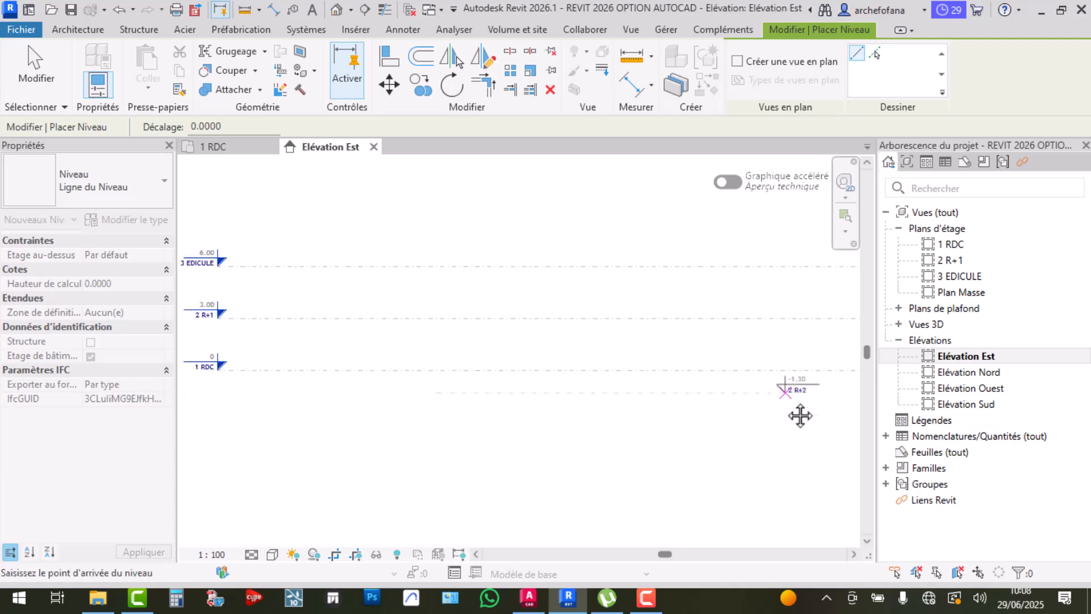
scroll(798, 415, "down", 1)
middle_click_drag(723, 420, 429, 424)
scroll(733, 401, "up", 2)
scroll(733, 399, "up", 1)
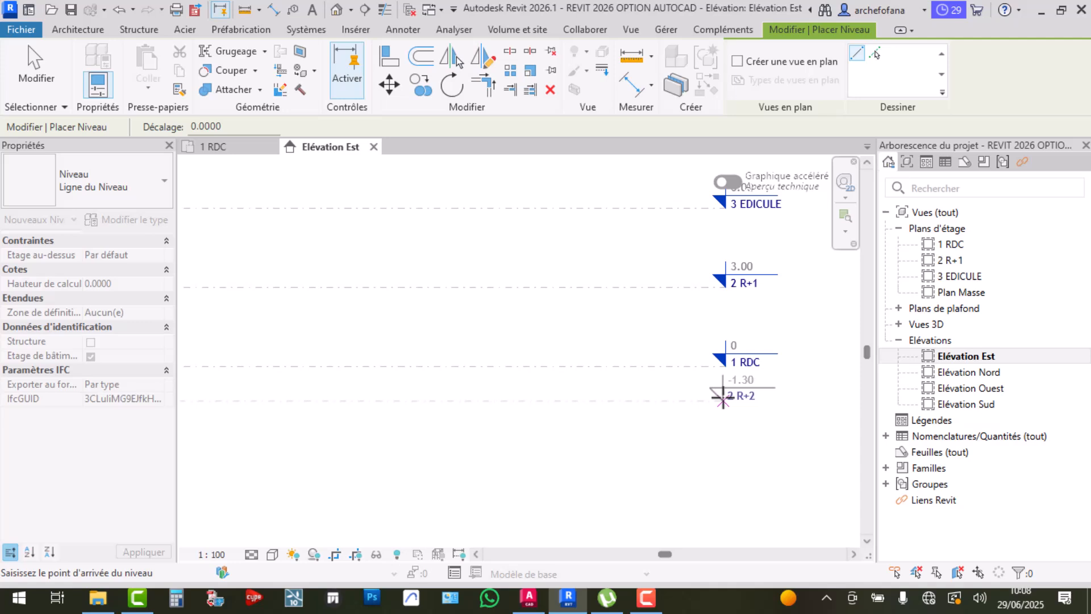
left_click(724, 400)
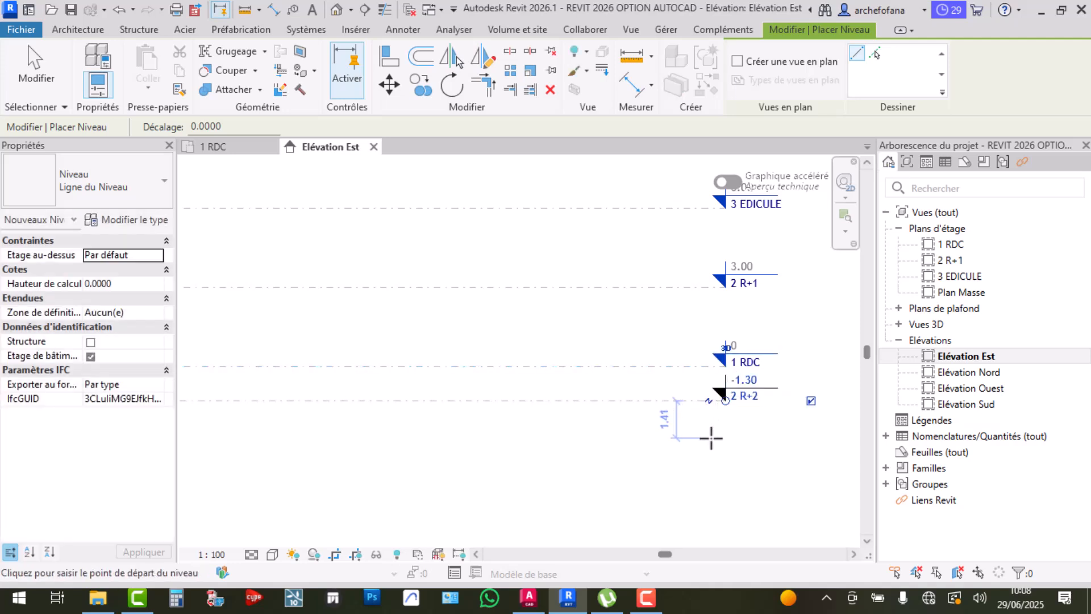
scroll(739, 409, "up", 2)
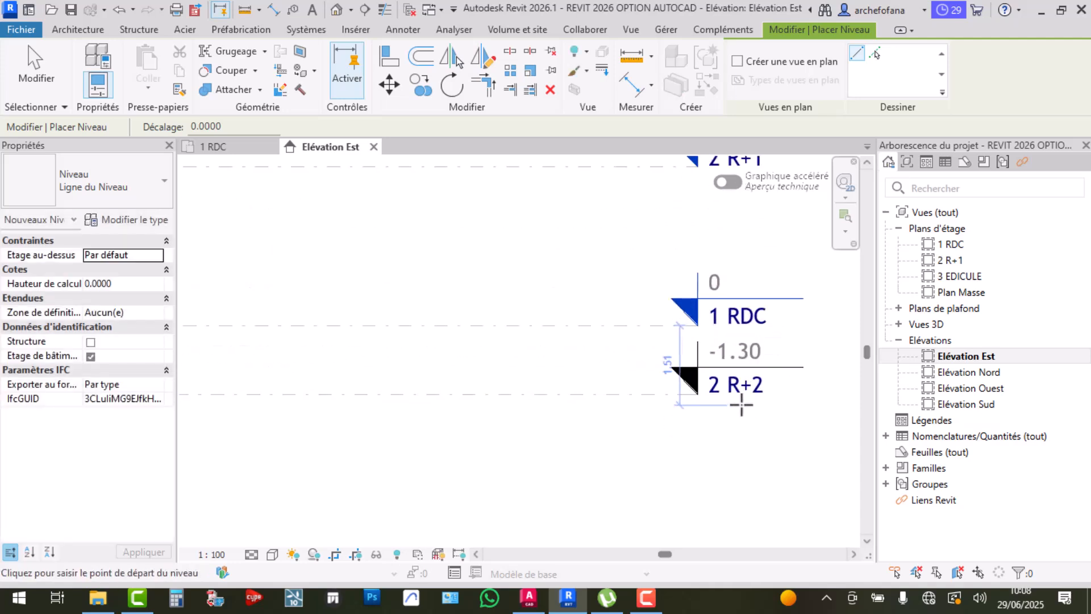
key("Escape")
key("Escape")
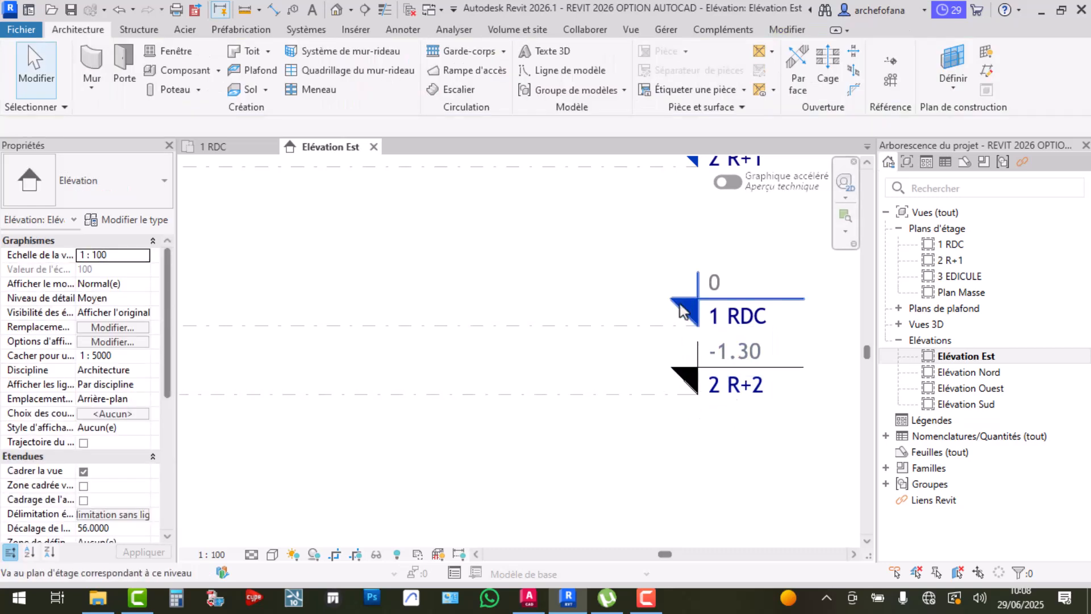
Locate the misplaced 2 R+2 level and undo it
scroll(680, 305, "down", 1)
middle_click_drag(714, 224, 700, 380)
middle_click_drag(699, 257, 690, 387)
middle_click_drag(682, 525, 650, 289)
middle_click_drag(623, 453, 622, 358)
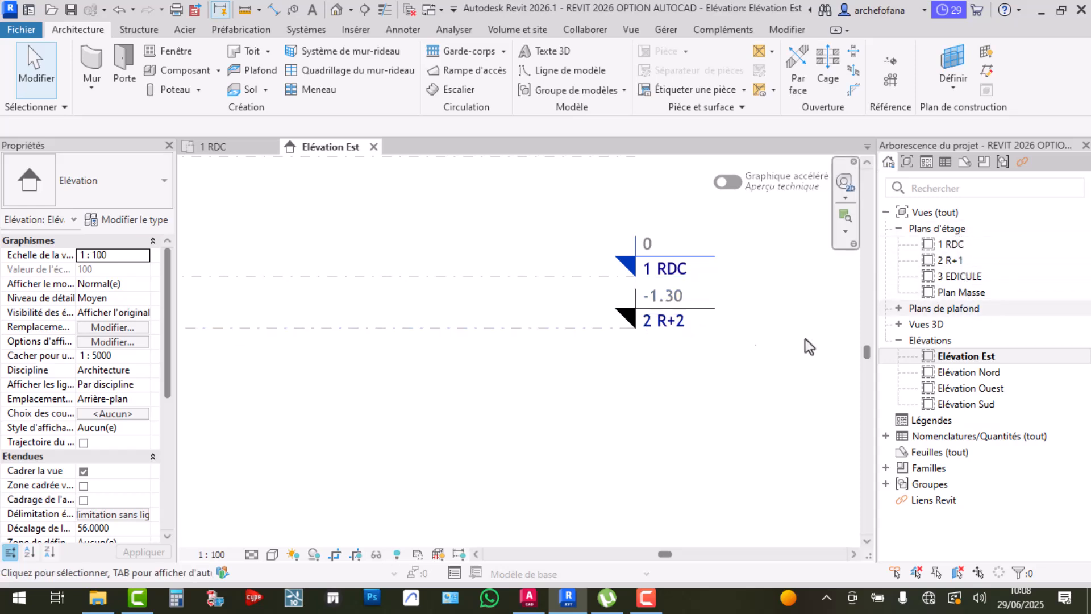
left_click(584, 329)
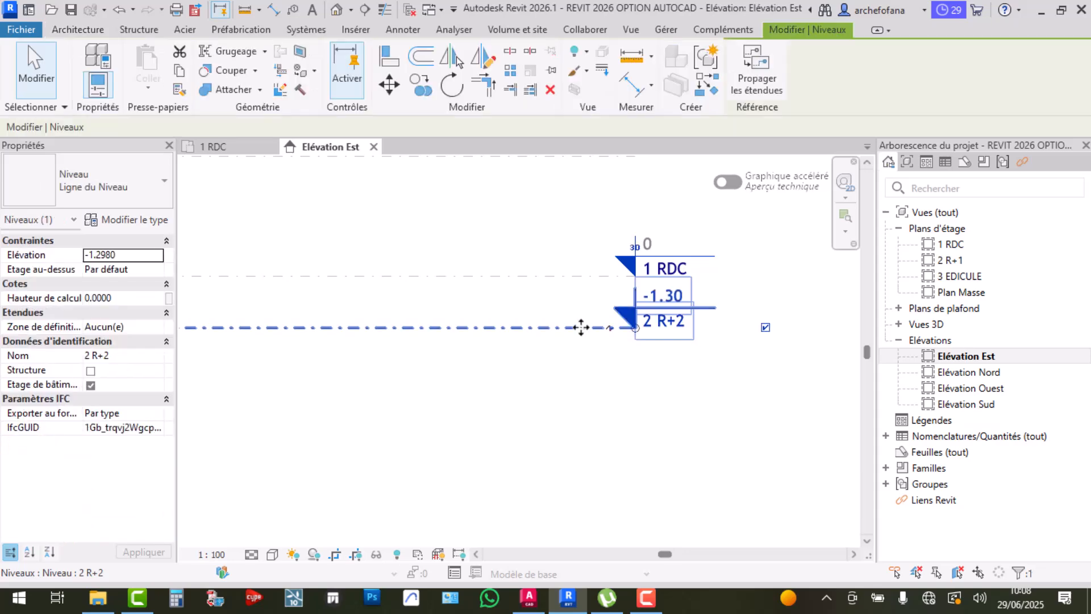
key("ctrl+z")
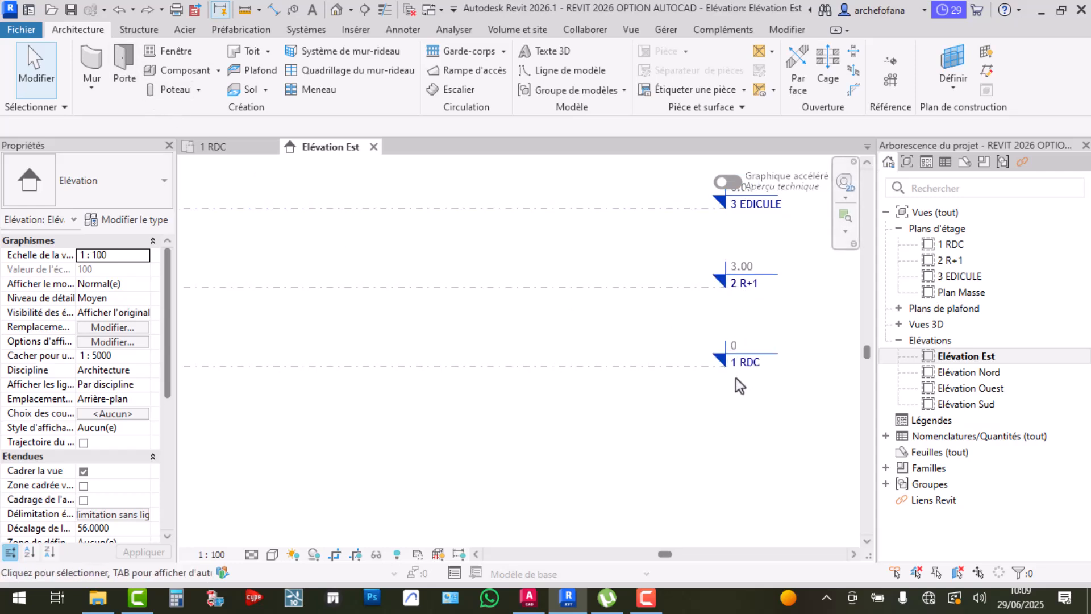
Redraw level 2 R+2 at -1.00, 1 m below RDC, with its floor plan created
left_click(888, 60)
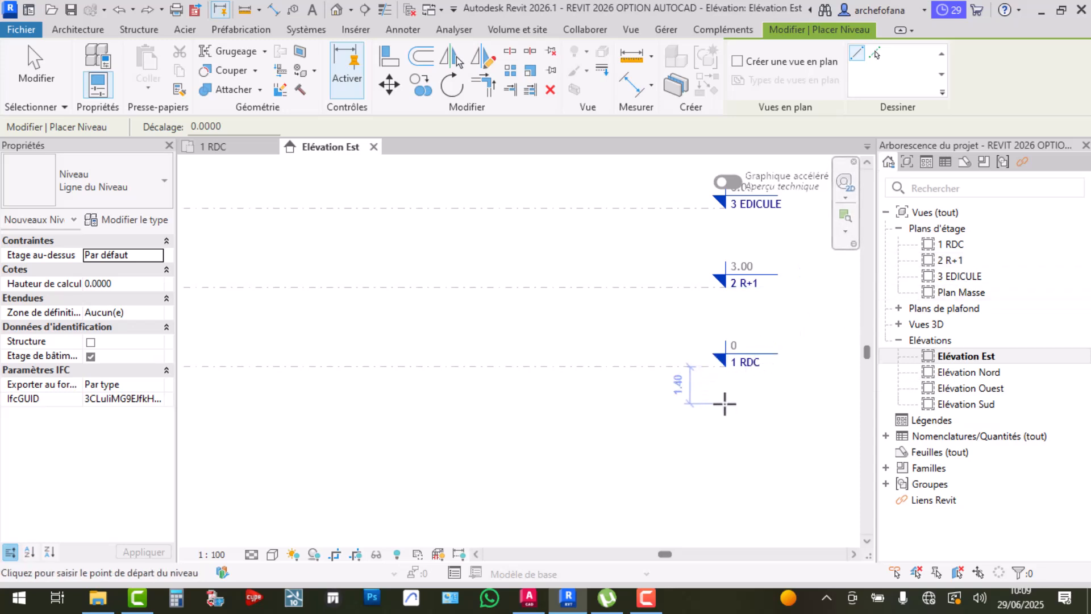
scroll(725, 404, "down", 2)
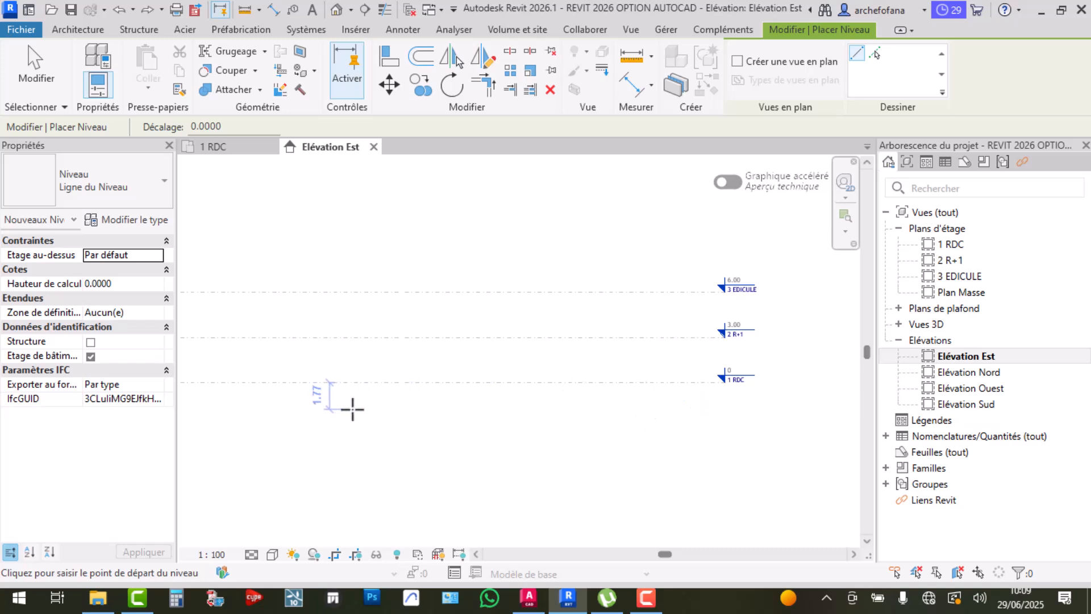
type("1")
key("Return")
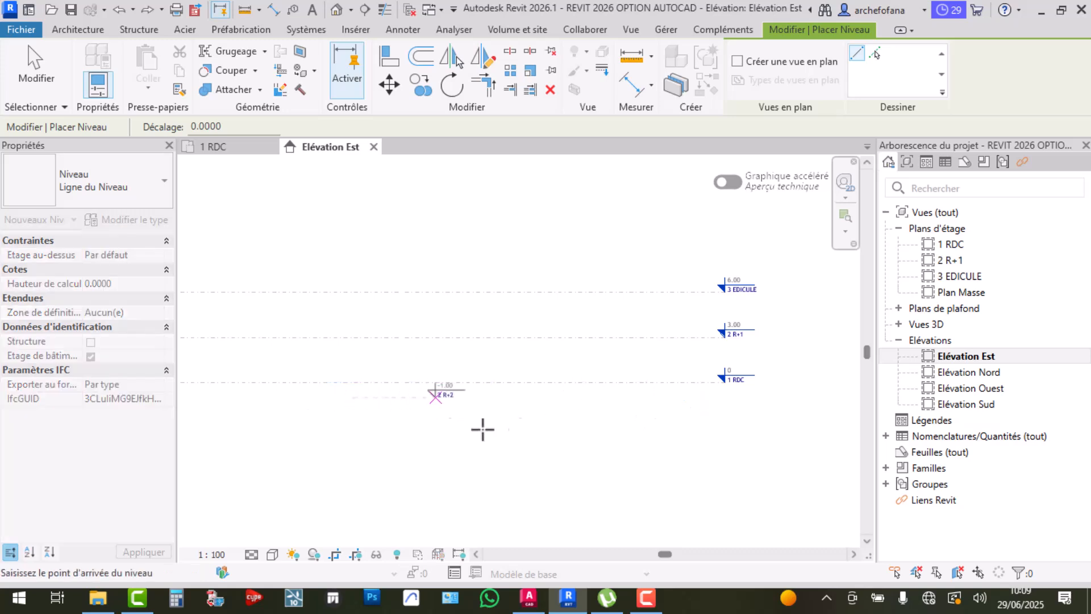
scroll(720, 404, "up", 2)
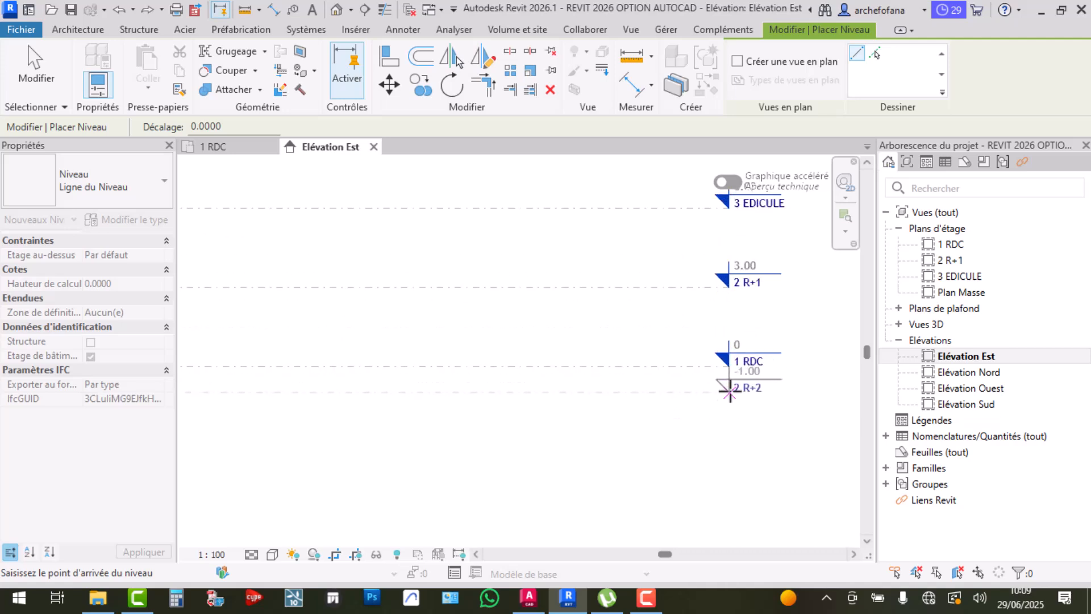
left_click(737, 61)
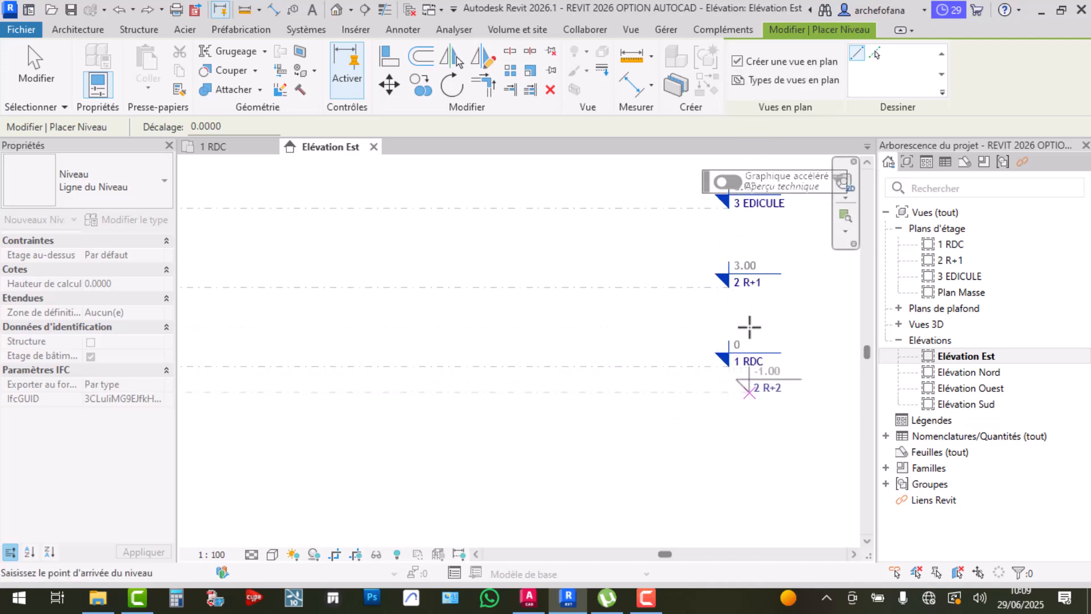
left_click(728, 392)
scroll(722, 420, "up", 4)
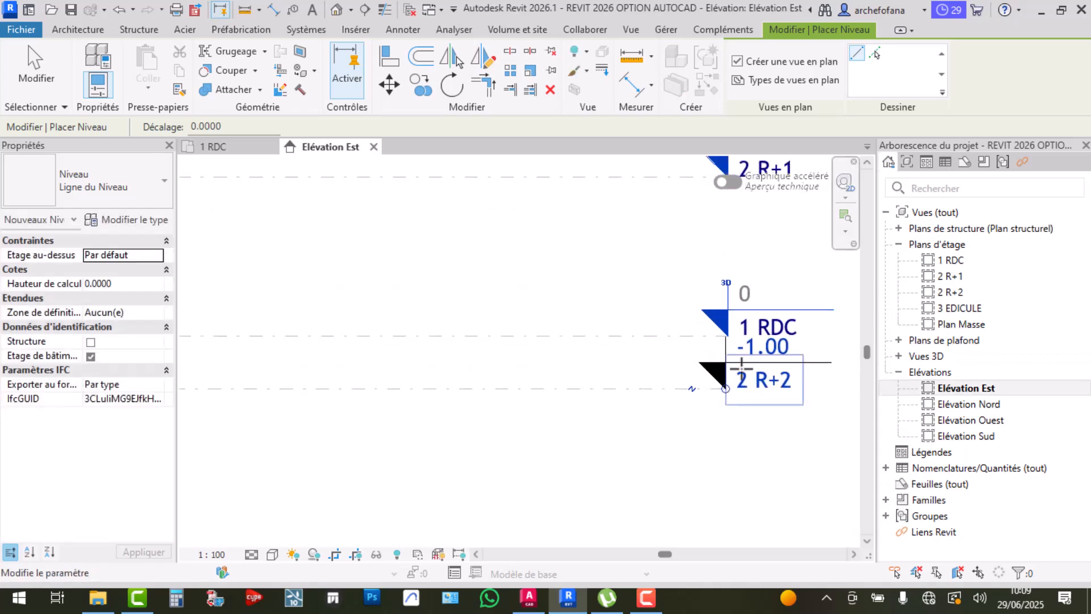
key("Escape")
key("Escape")
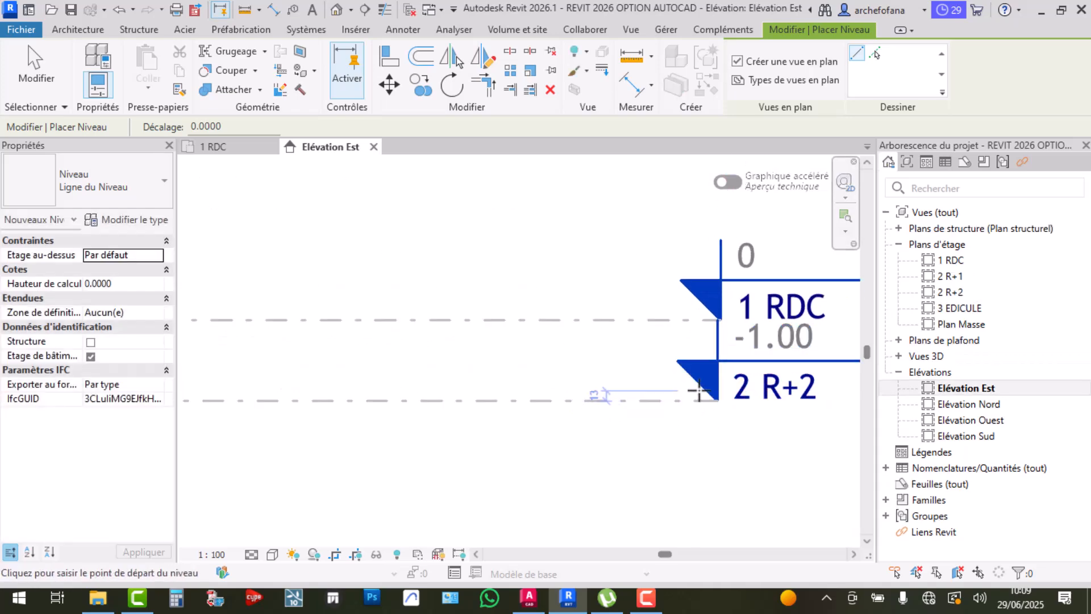
Cancel a further level placement and select the new 2 R+2 level
scroll(702, 438, "down", 4)
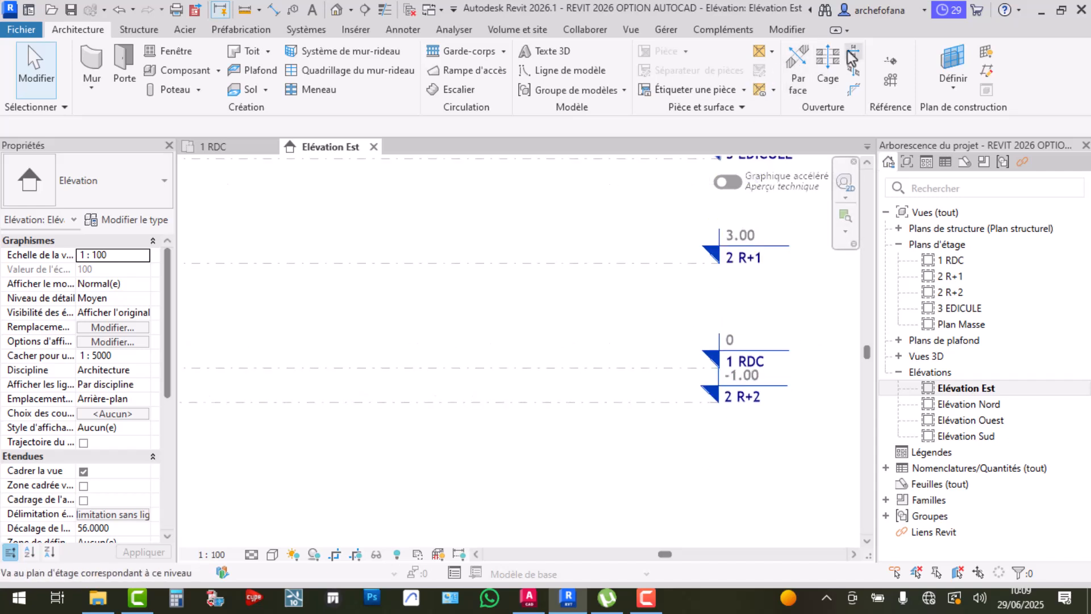
left_click(878, 61)
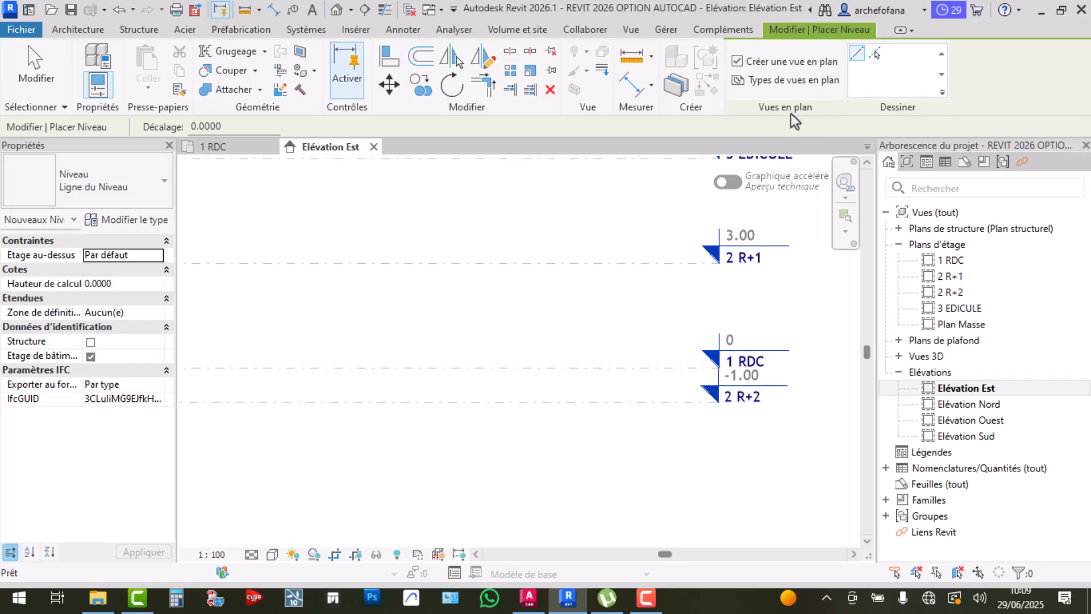
key("Escape")
scroll(744, 404, "up", 2)
scroll(752, 401, "up", 3)
scroll(750, 402, "down", 2)
scroll(748, 402, "down", 3)
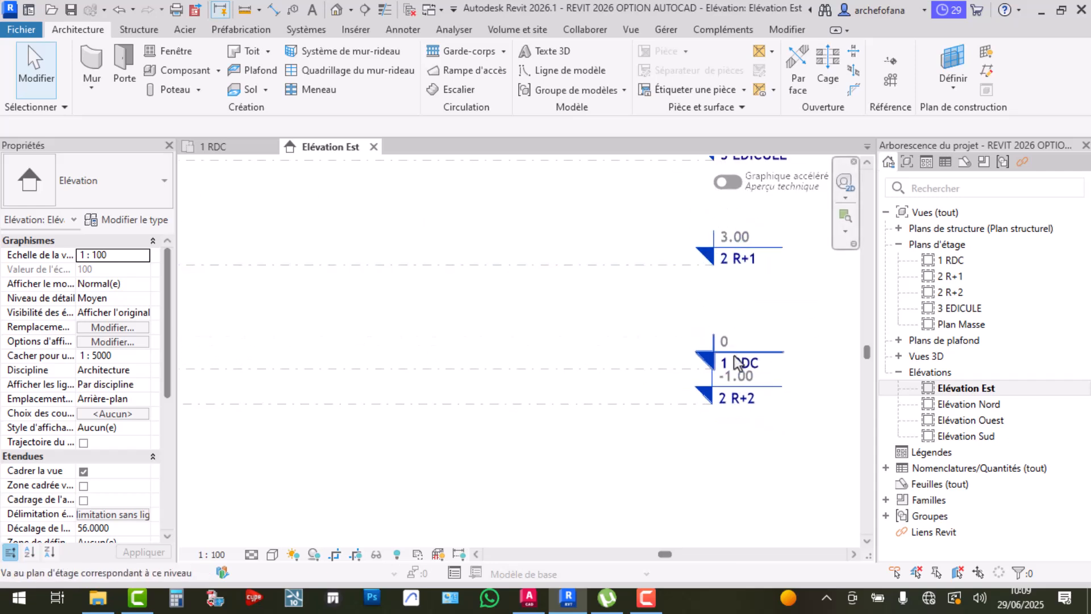
scroll(737, 364, "down", 1)
scroll(748, 385, "up", 3)
scroll(729, 395, "up", 2)
left_click(725, 414)
Rename level 2 R+2 to 0 FONDATION and accept renaming its matching views
left_click(722, 401)
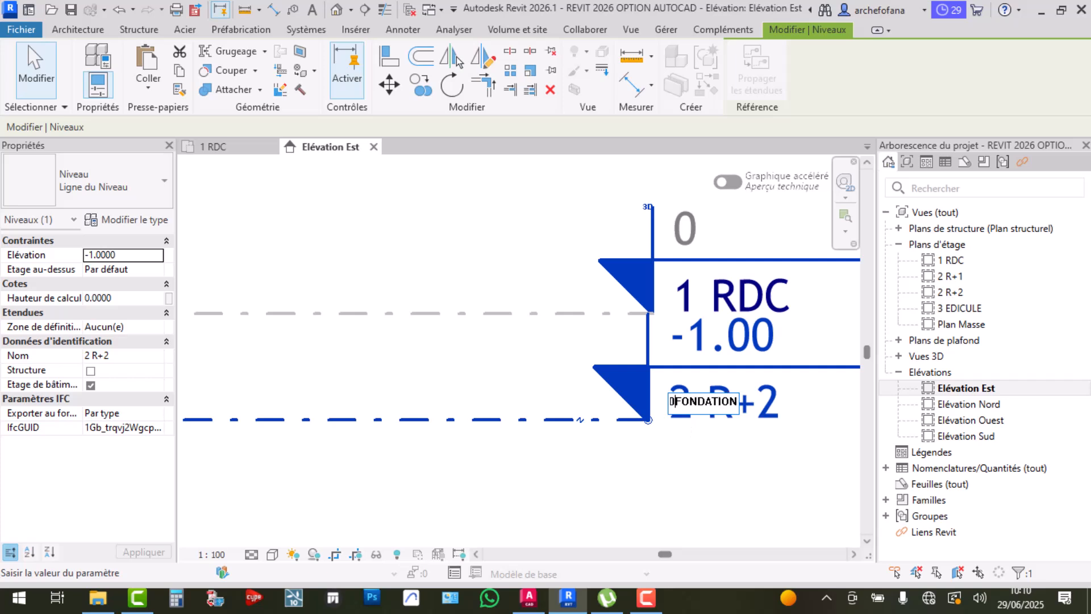
left_click(701, 466)
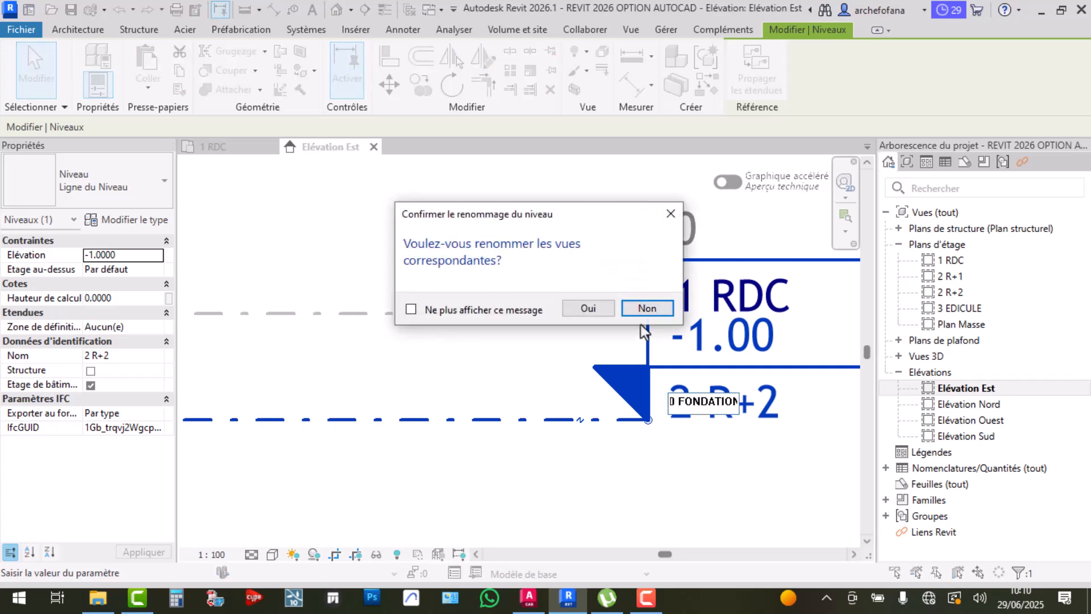
left_click(589, 307)
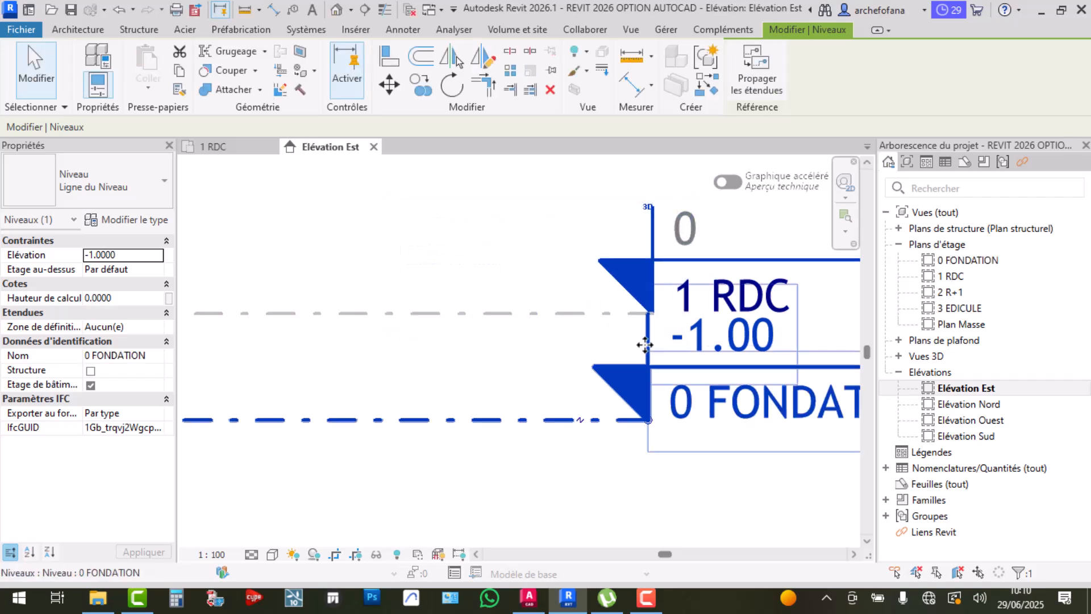
scroll(647, 347, "down", 5)
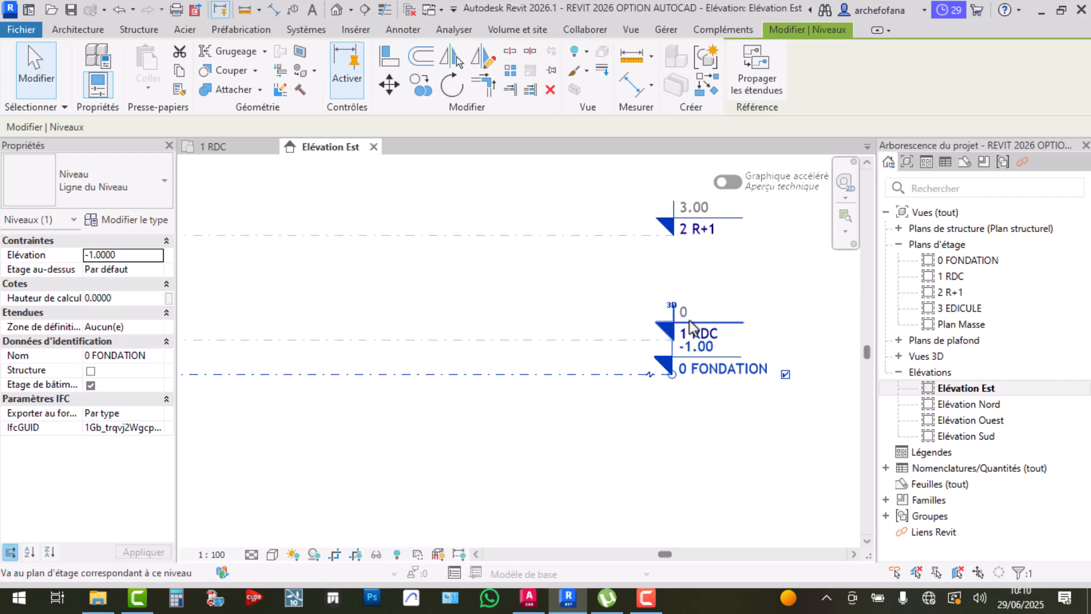
scroll(694, 372, "up", 1)
scroll(693, 372, "up", 2)
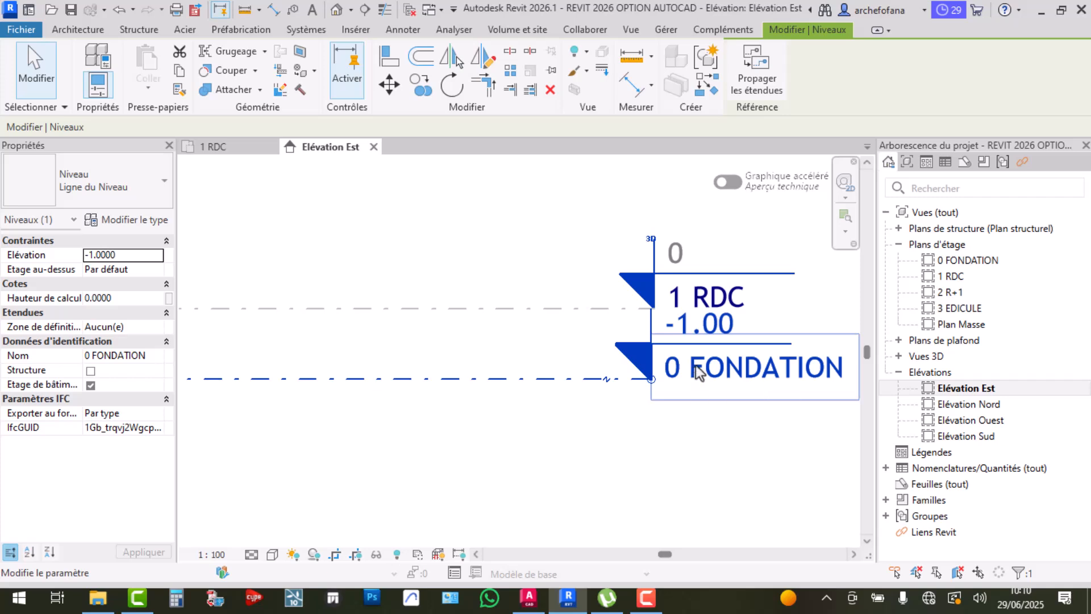
scroll(698, 372, "down", 5)
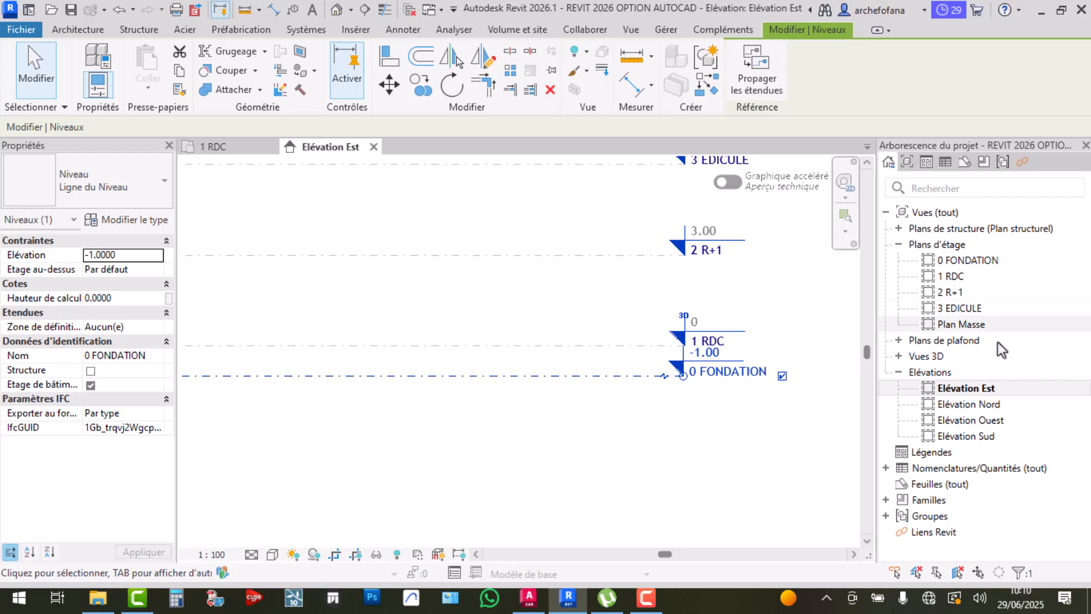
Extend the 0 FONDATION line leftward and show its left-end level head
scroll(551, 390, "down", 4)
middle_click_drag(380, 387, 581, 387)
scroll(645, 389, "up", 2)
scroll(648, 380, "down", 1)
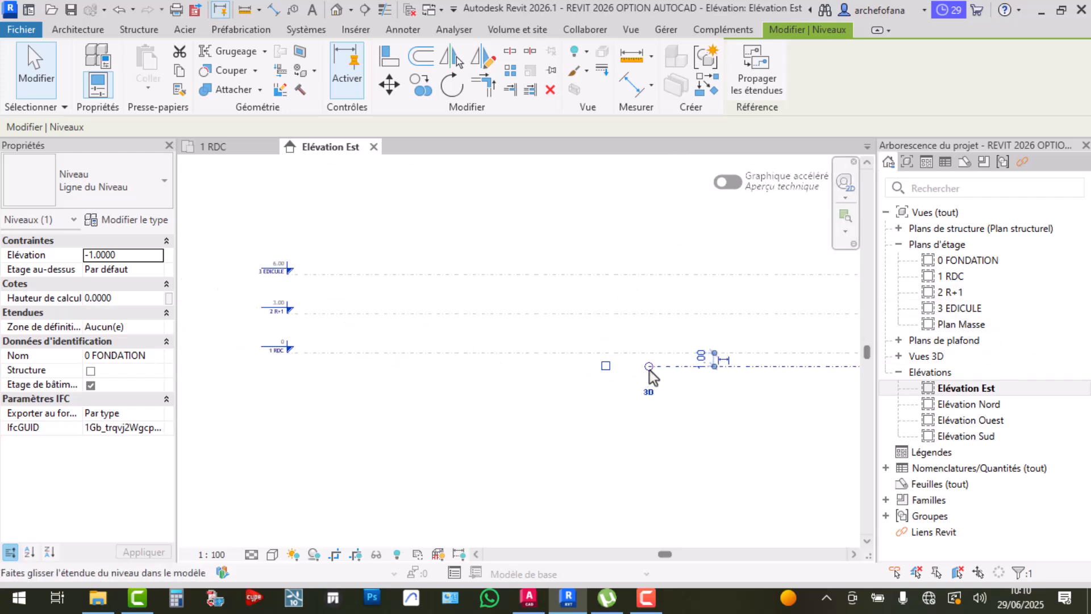
left_click_drag(648, 366, 287, 366)
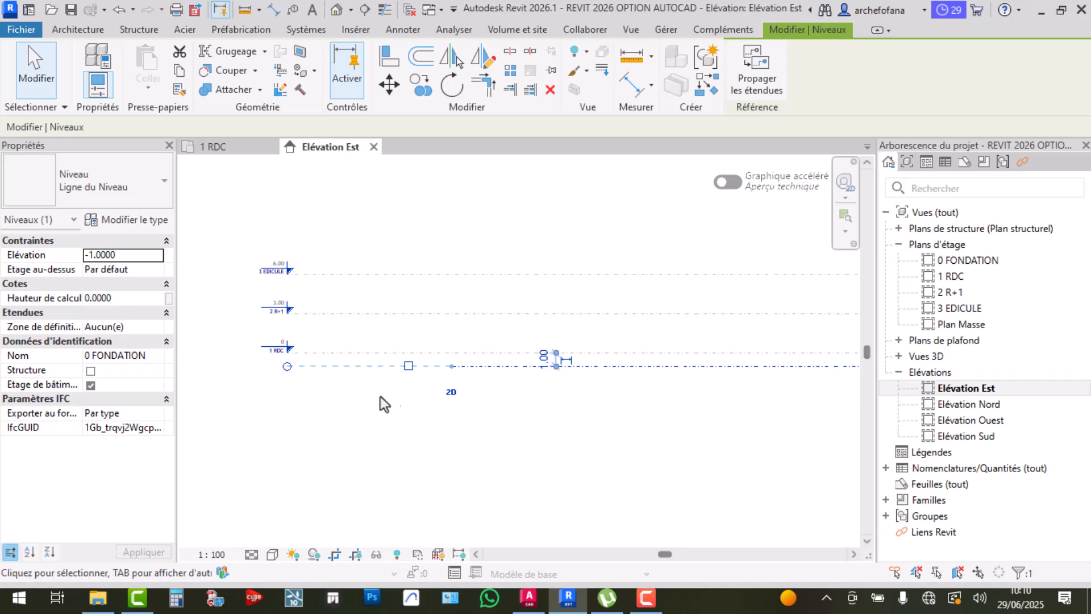
left_click(409, 366)
left_click(400, 410)
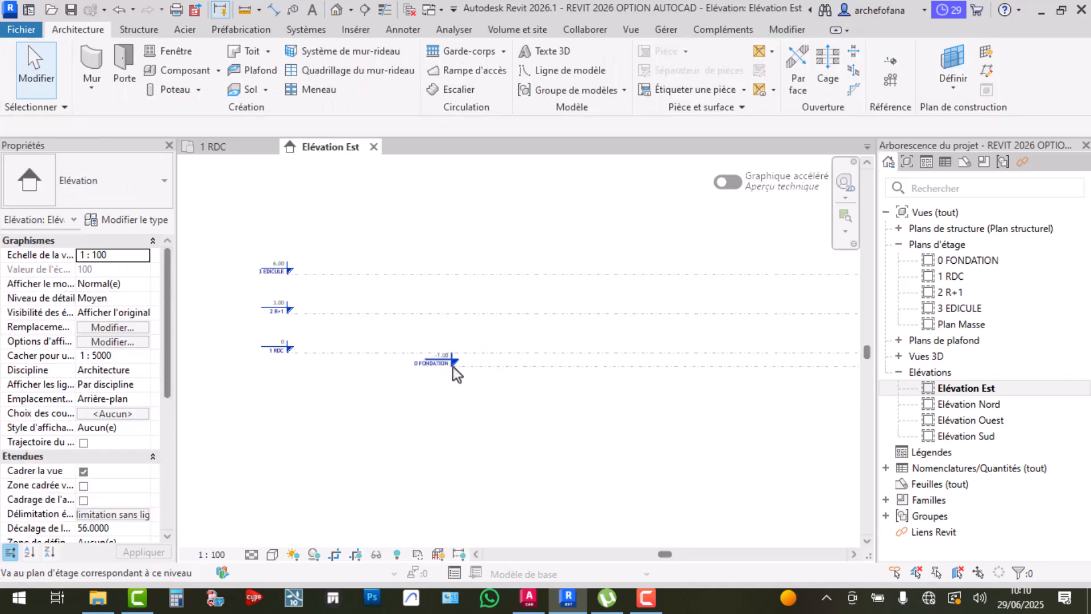
Pull the 0 FONDATION left end further toward the other levels' origin
left_click(452, 366)
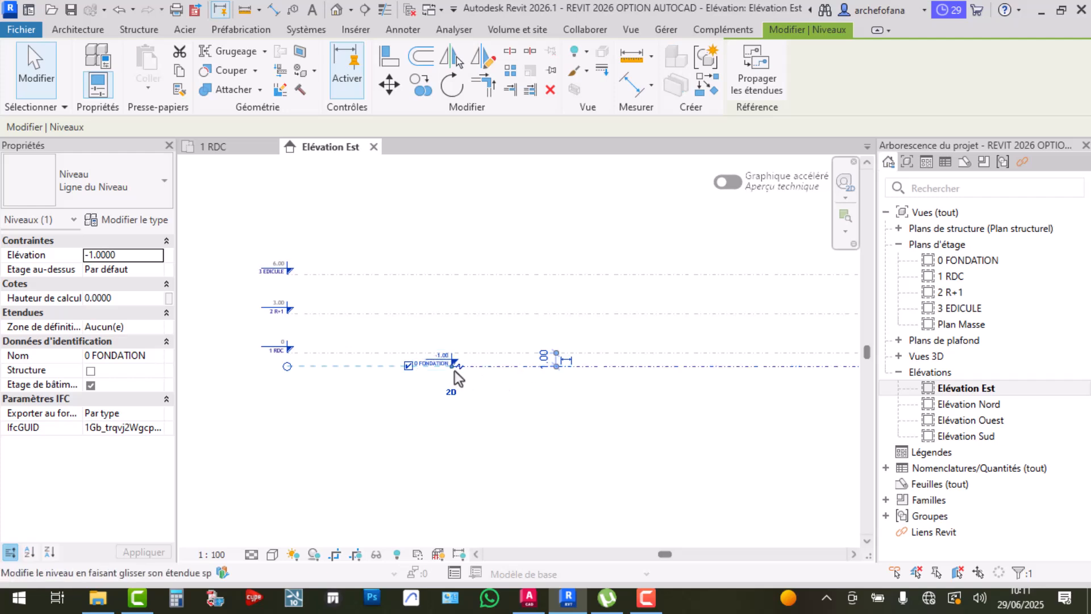
left_click_drag(452, 367, 286, 372)
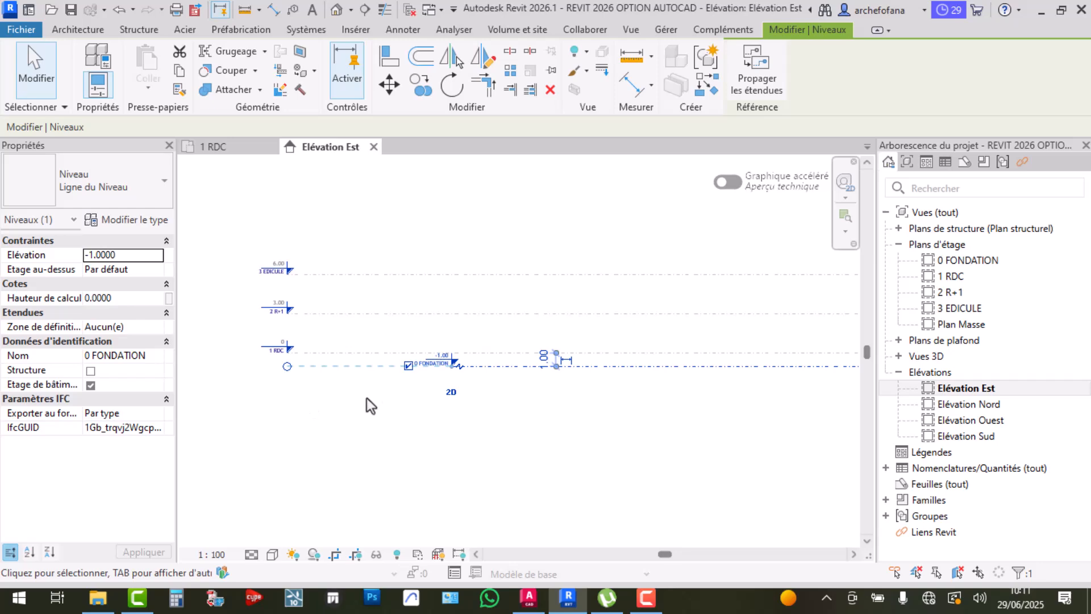
left_click(367, 398)
left_click(470, 367)
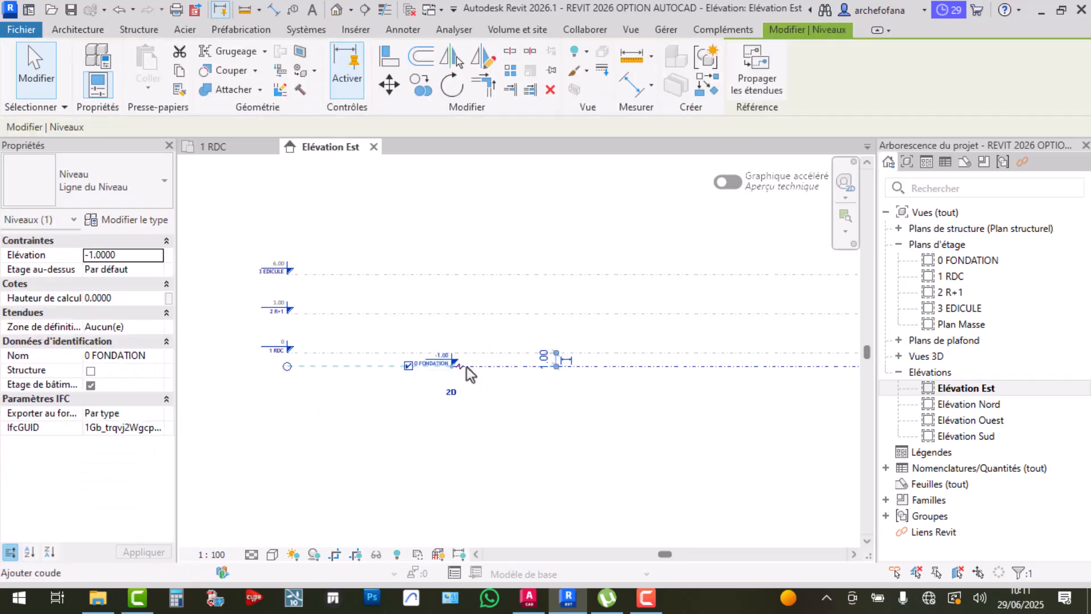
left_click(378, 442)
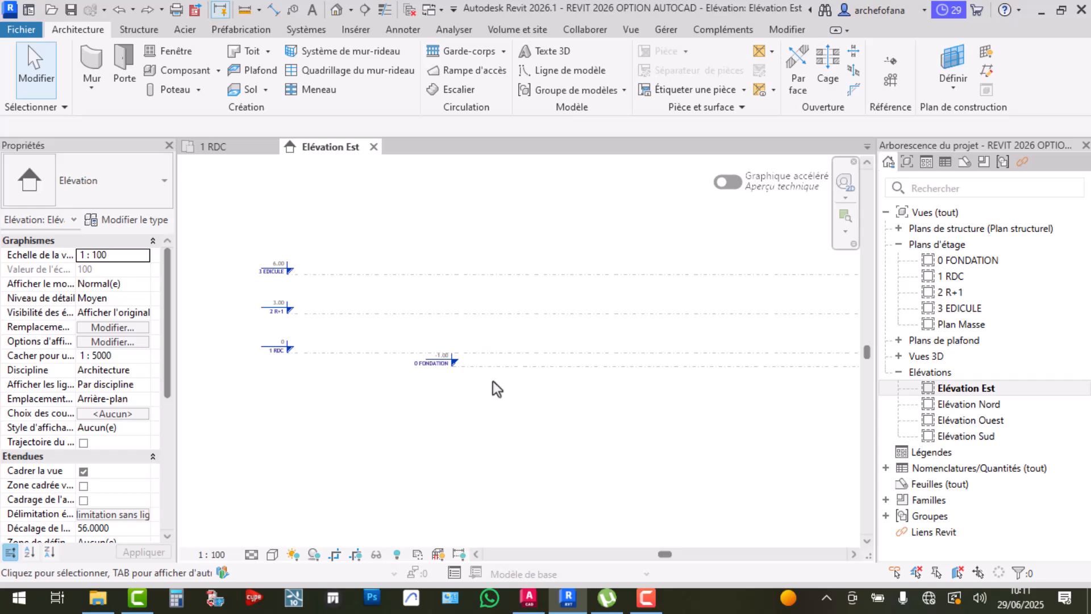
scroll(493, 381, "down", 2)
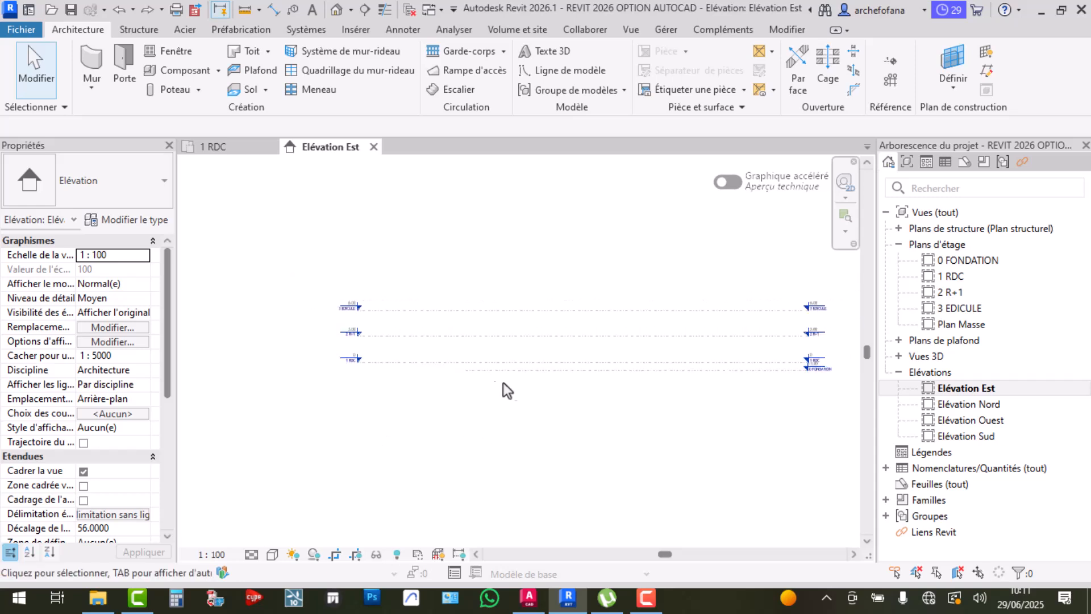
left_click(470, 372)
scroll(443, 375, "up", 2)
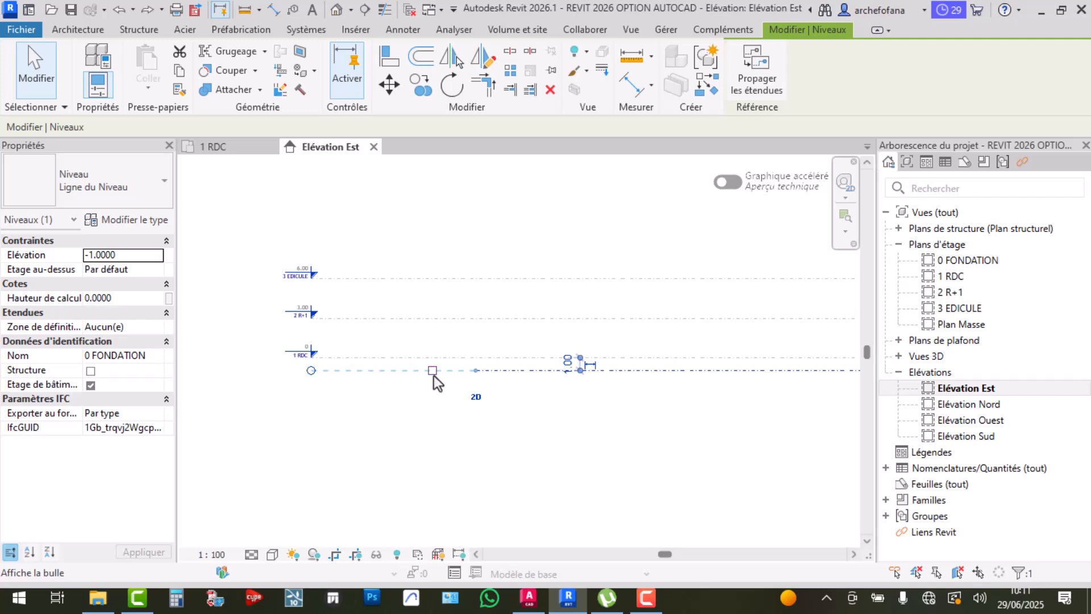
left_click_drag(475, 372, 310, 372)
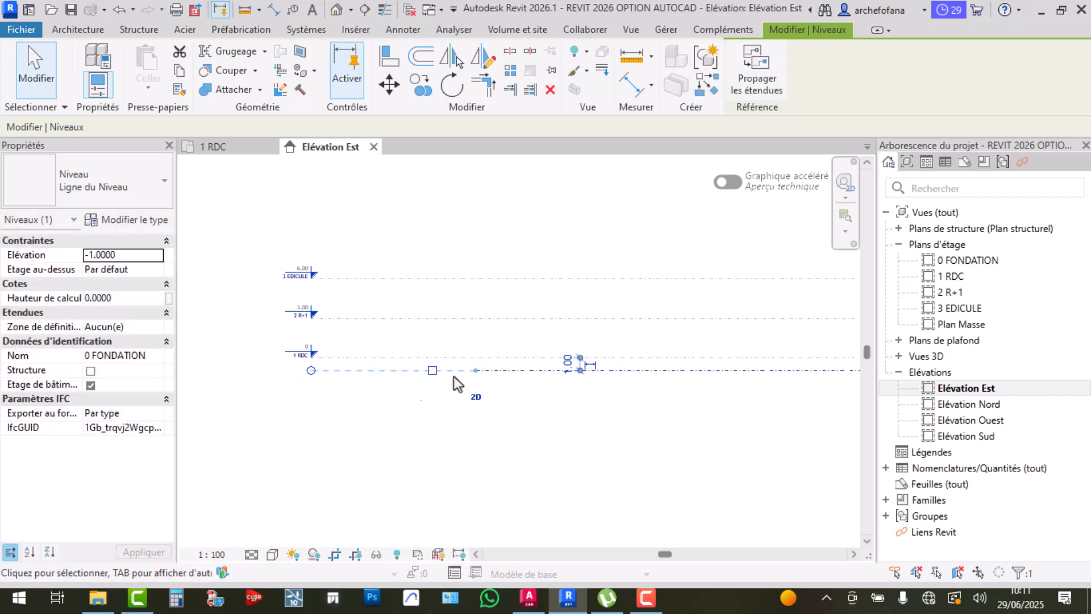
scroll(424, 376, "up", 2)
left_click(538, 387)
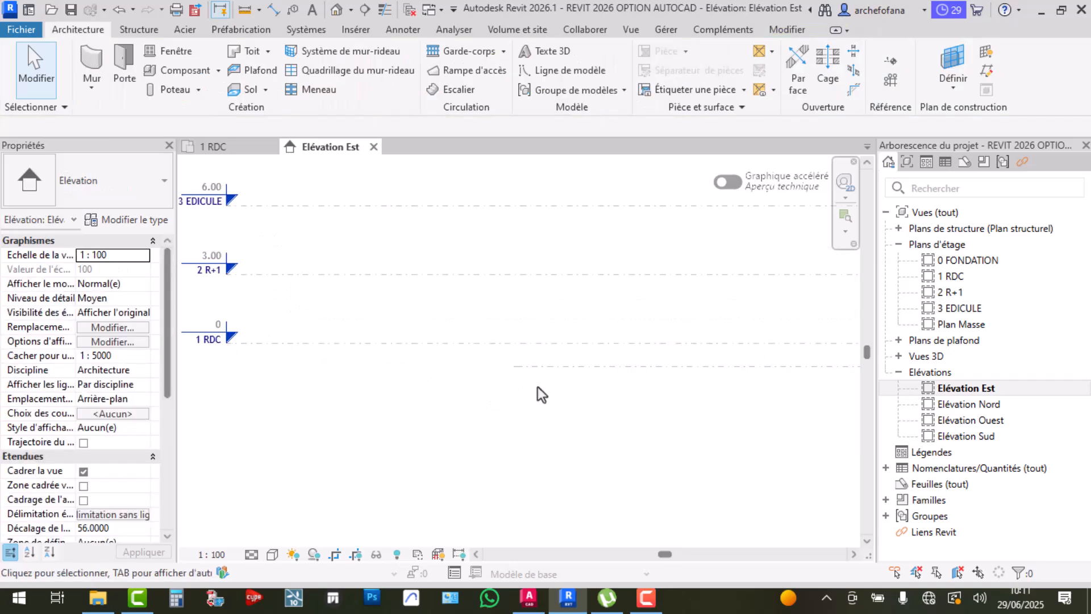
Align the 0 FONDATION head and end exactly under 1 RDC's head
left_click(517, 367)
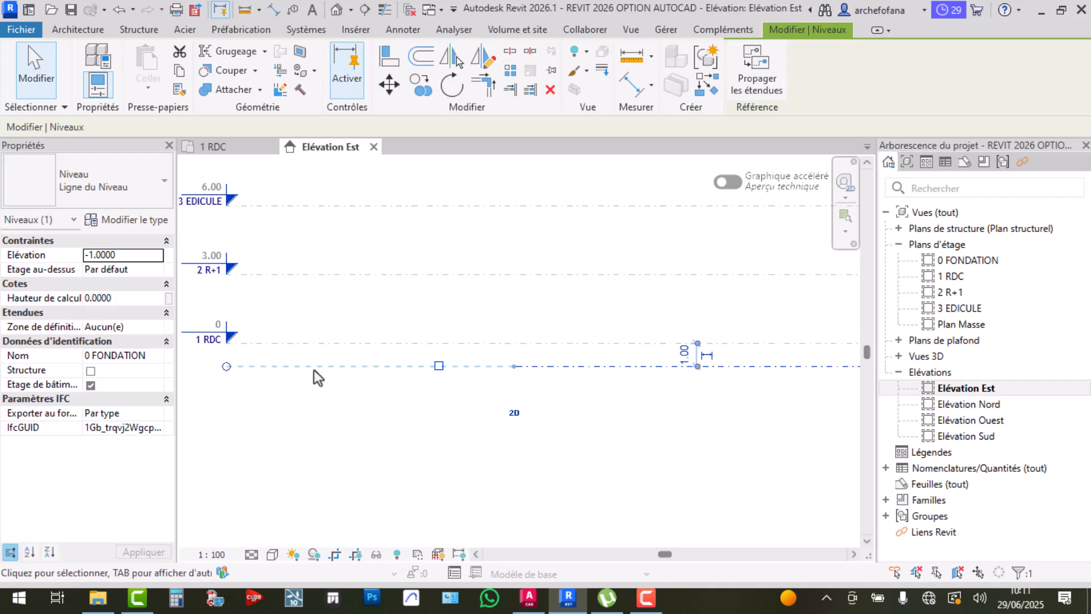
left_click(438, 366)
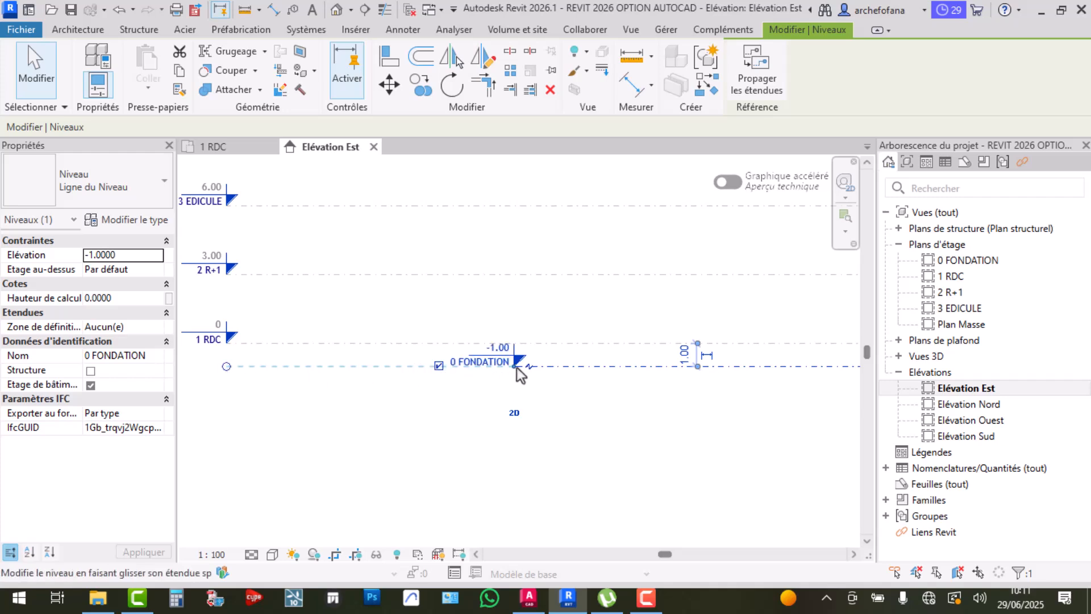
left_click_drag(513, 367, 226, 367)
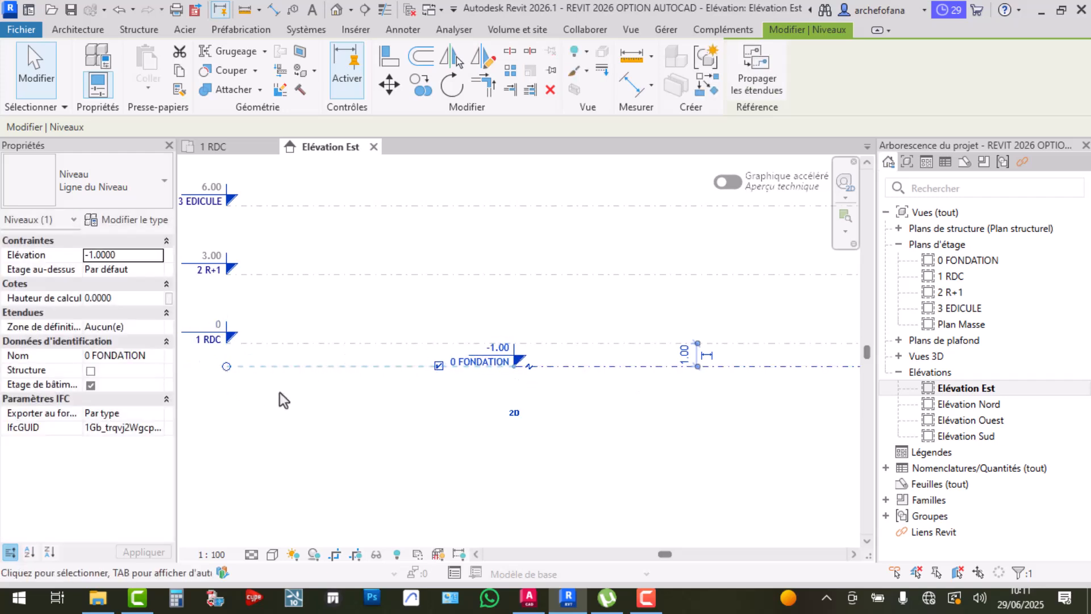
left_click_drag(516, 368, 292, 368)
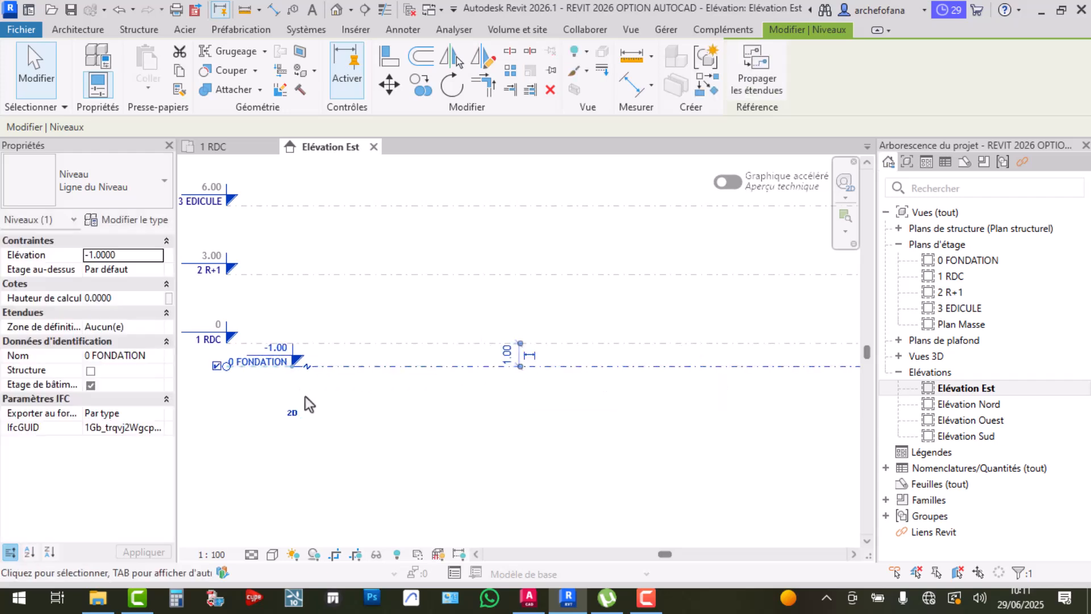
middle_click_drag(305, 396, 571, 394)
scroll(517, 383, "up", 3)
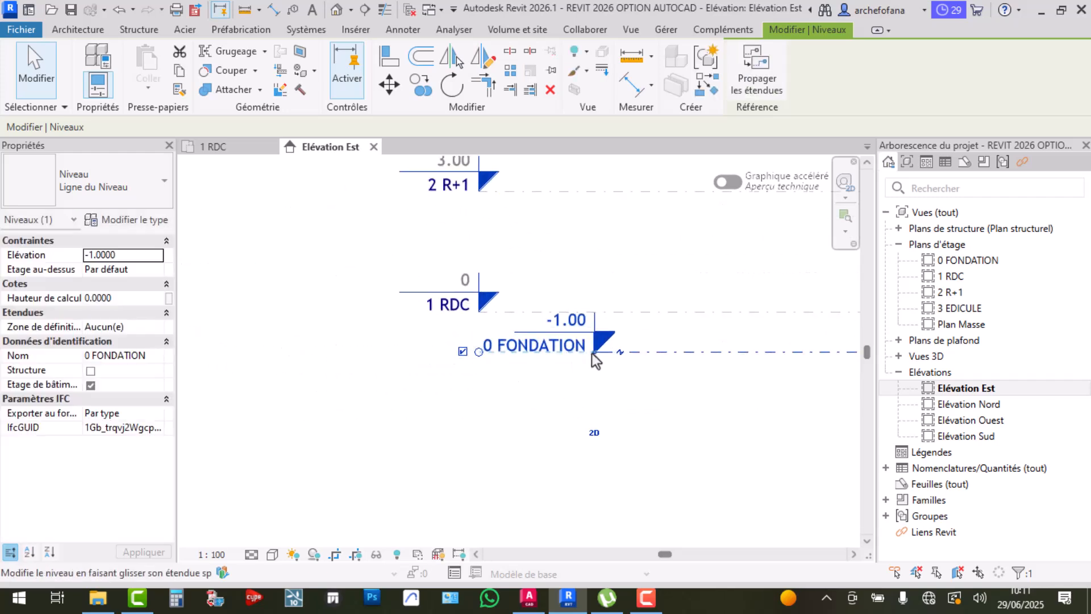
left_click_drag(591, 353, 479, 373)
left_click(408, 394)
Review all four levels and their right-hand heads, then switch to the AutoCAD section
scroll(404, 384, "down", 3)
middle_click_drag(572, 356, 288, 360)
scroll(369, 369, "down", 3)
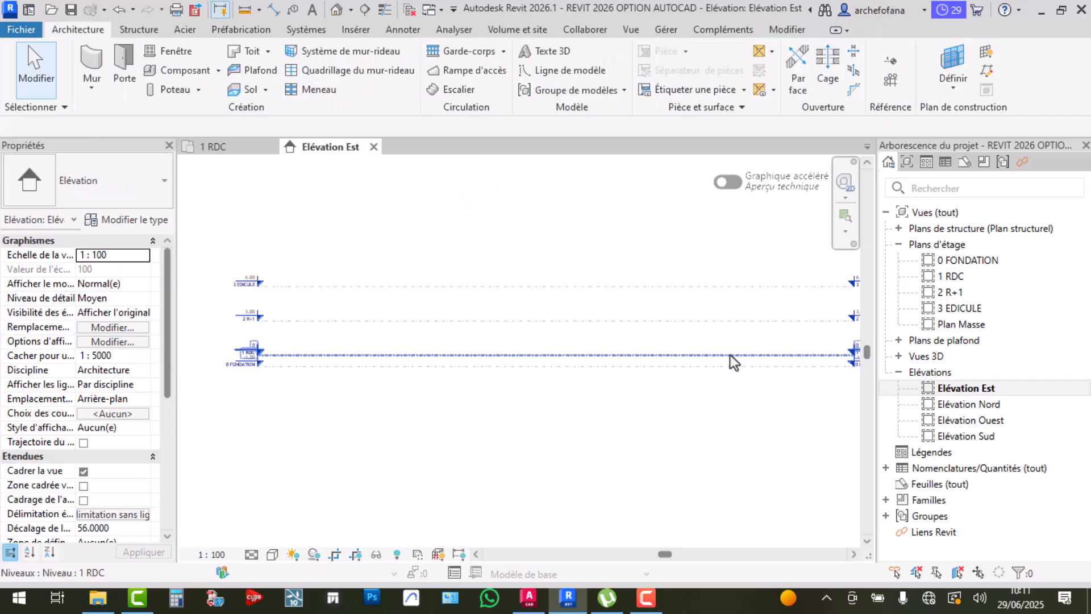
middle_click_drag(790, 374, 559, 386)
scroll(694, 382, "up", 2)
scroll(540, 269, "up", 2)
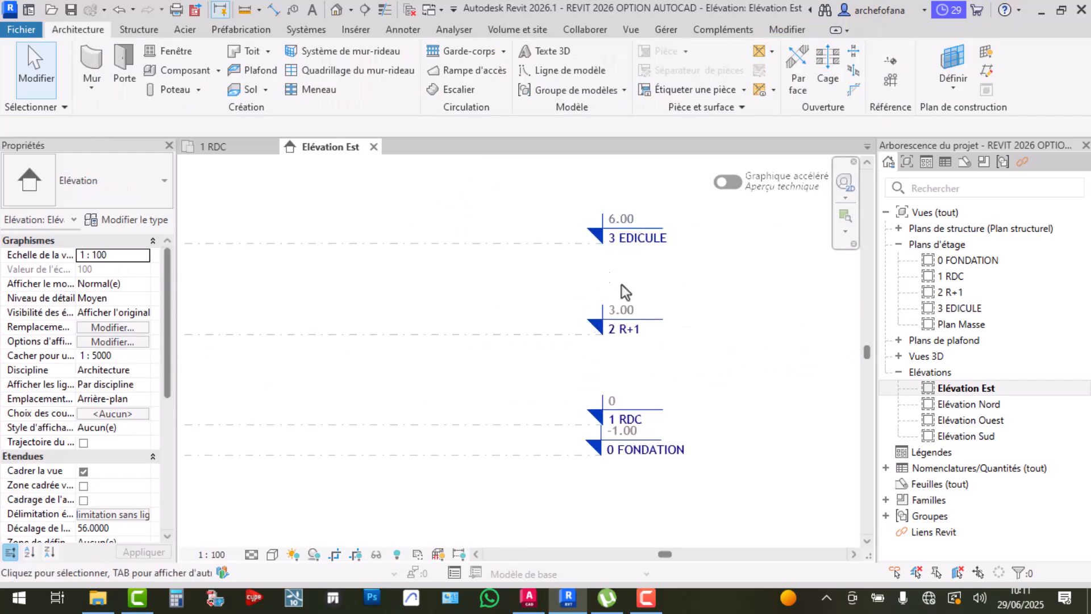
left_click(529, 597)
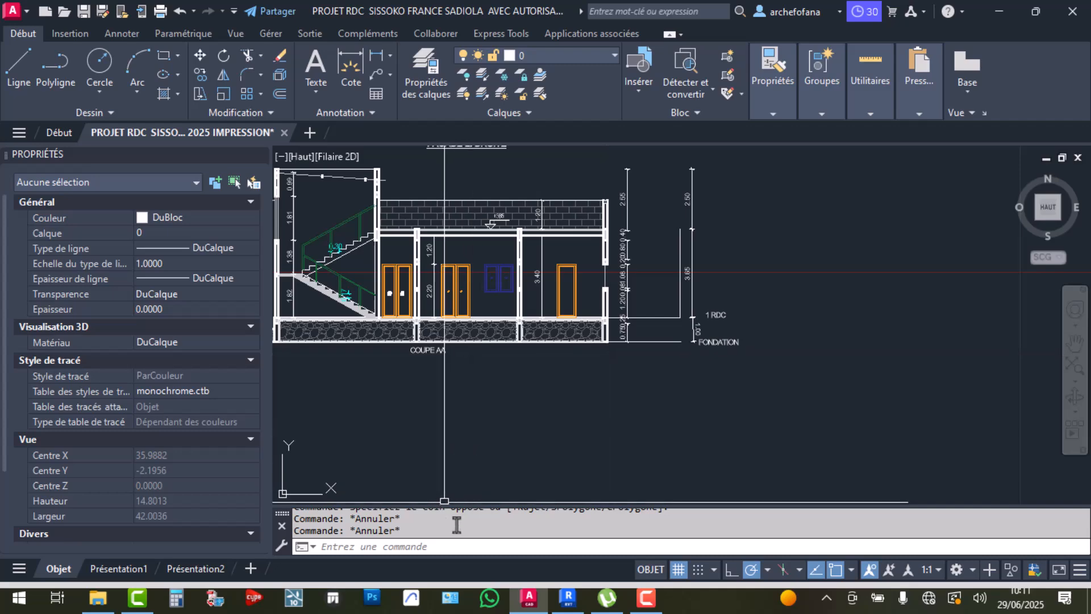
Check the 3.40 wall height and 1.00 foundation depth in COUPE AA, then return to Revit
scroll(645, 333, "up", 4)
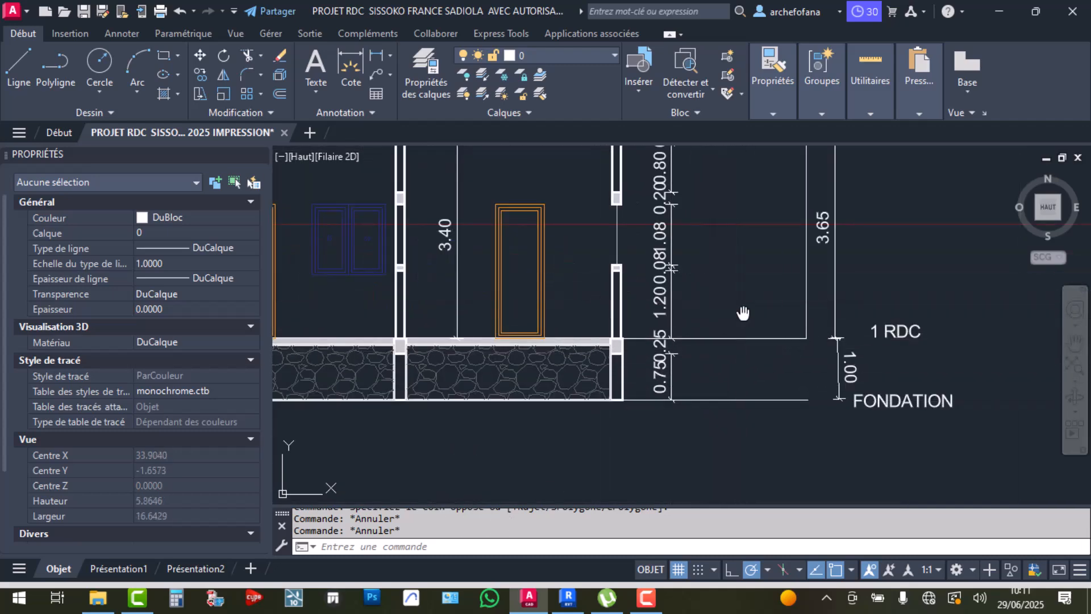
middle_click_drag(742, 322, 739, 471)
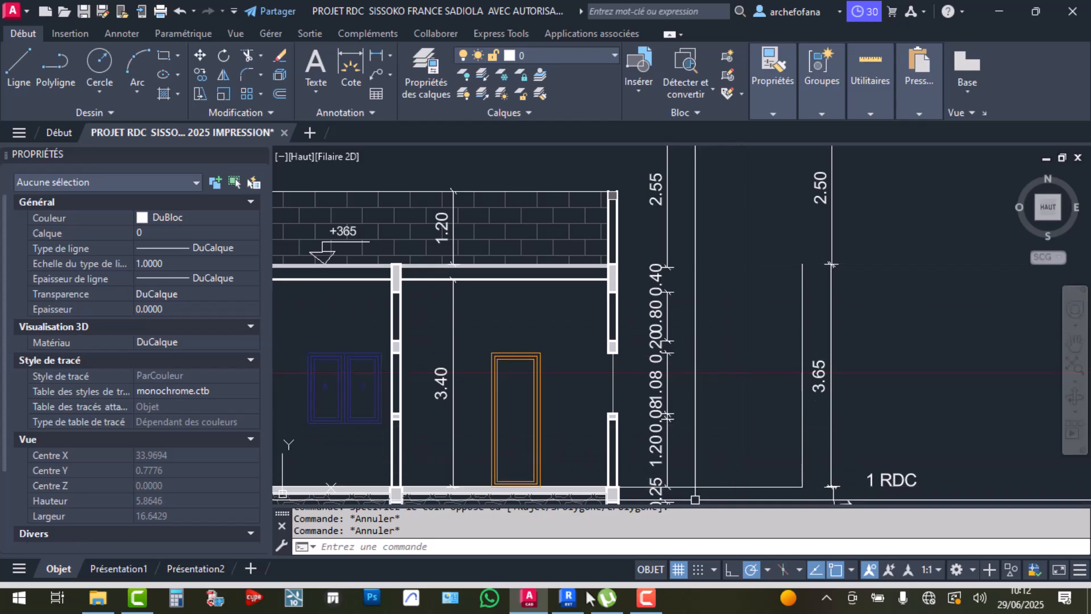
left_click(567, 598)
middle_click_drag(594, 418, 865, 316)
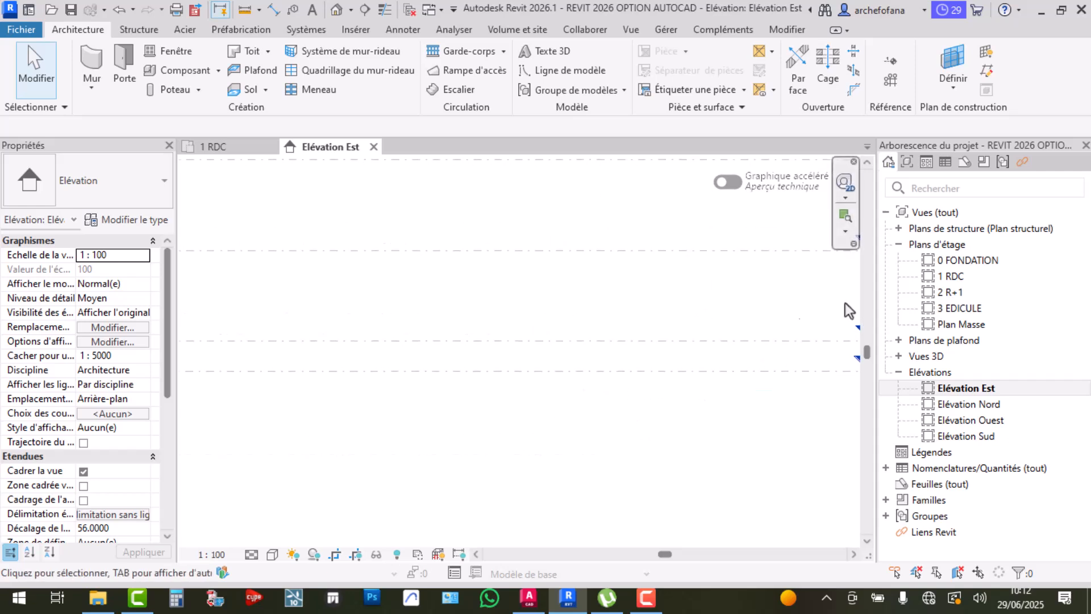
scroll(569, 299, "down", 2)
middle_click_drag(569, 329, 676, 304)
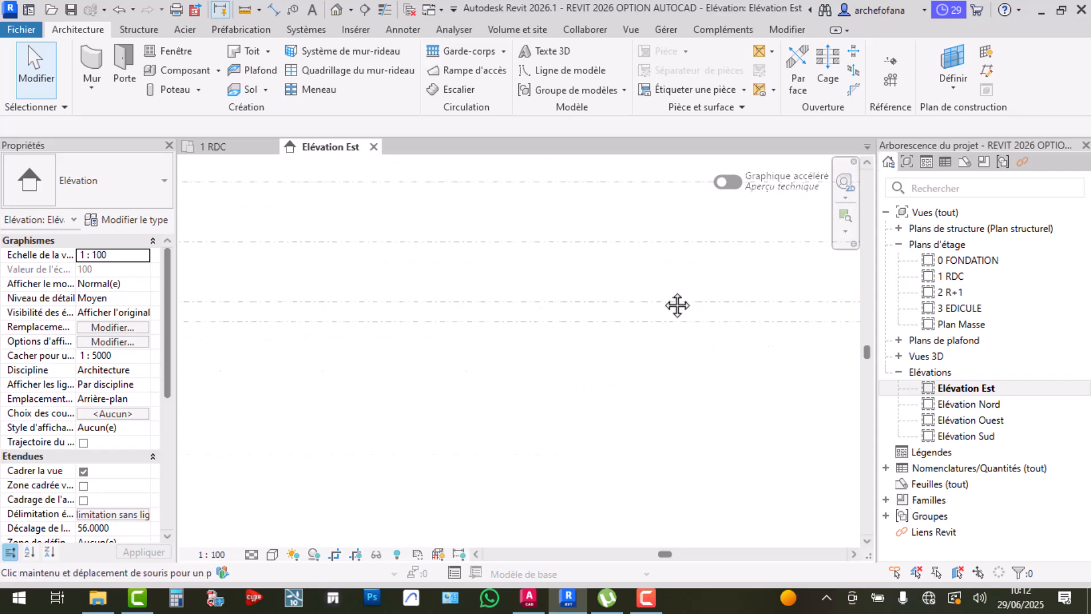
scroll(542, 315, "down", 1)
scroll(524, 321, "down", 1)
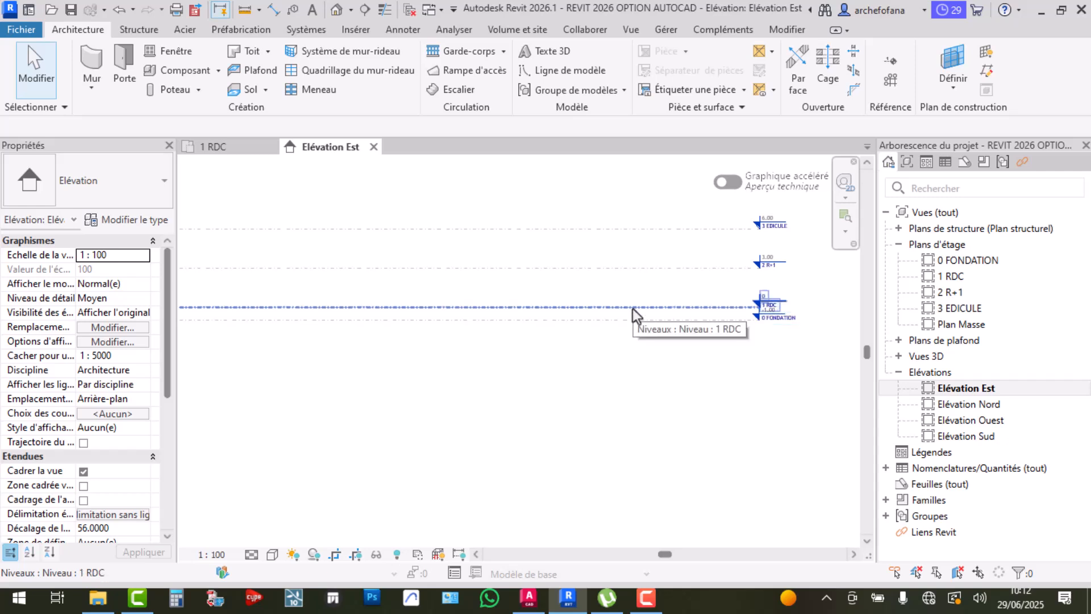
left_click(632, 309)
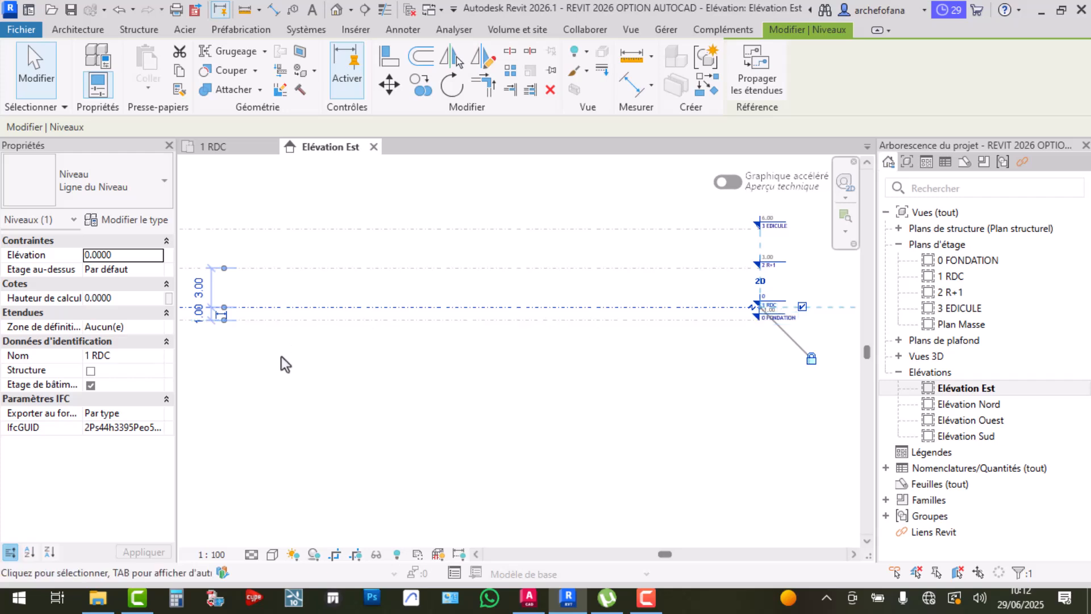
scroll(196, 279, "up", 3)
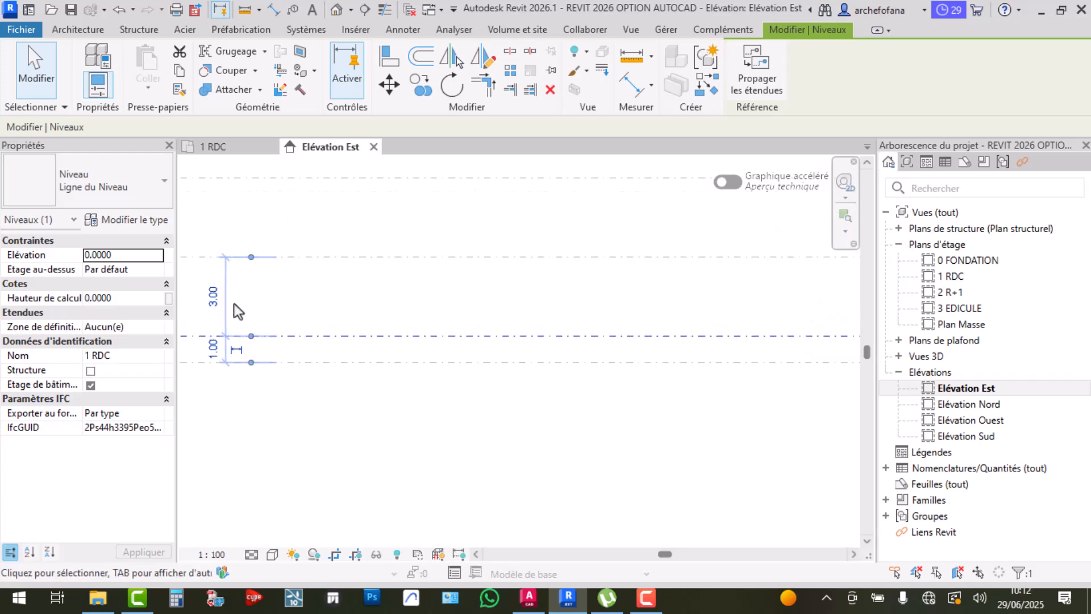
scroll(279, 260, "down", 1)
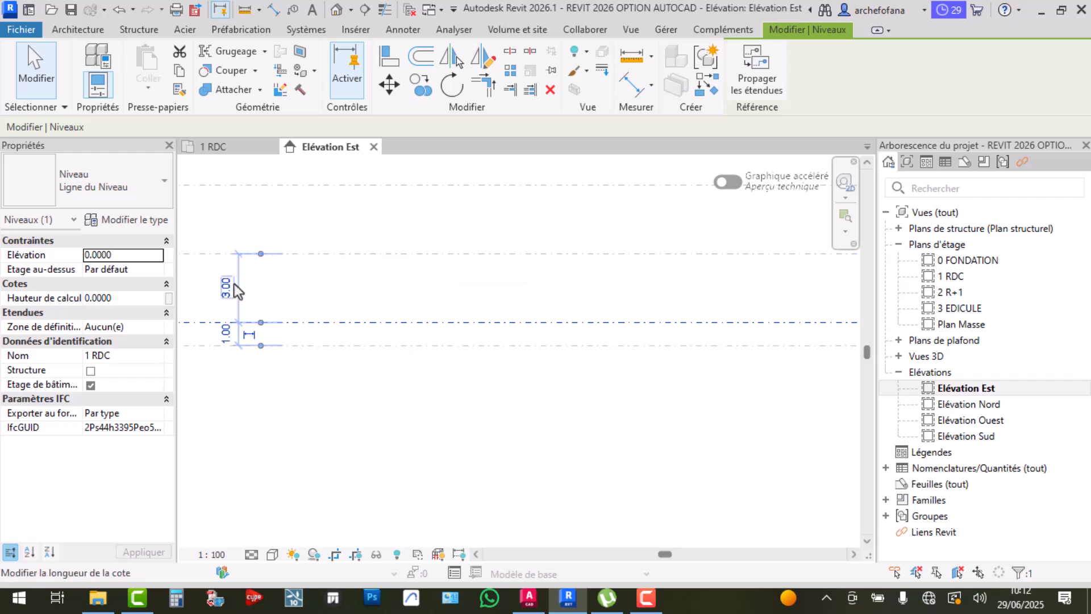
scroll(380, 289, "down", 4)
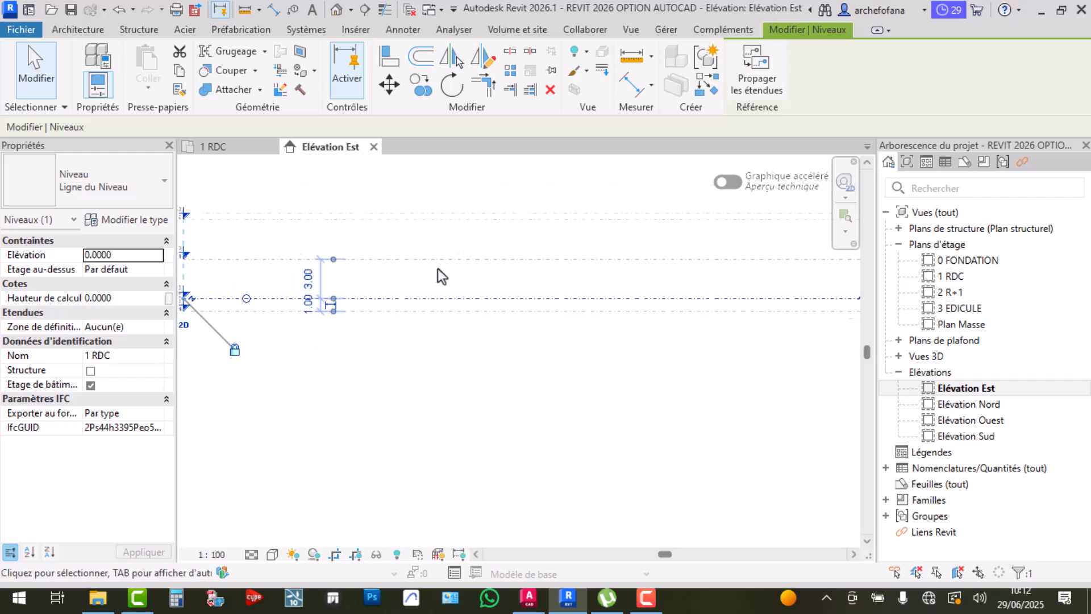
scroll(392, 301, "up", 3)
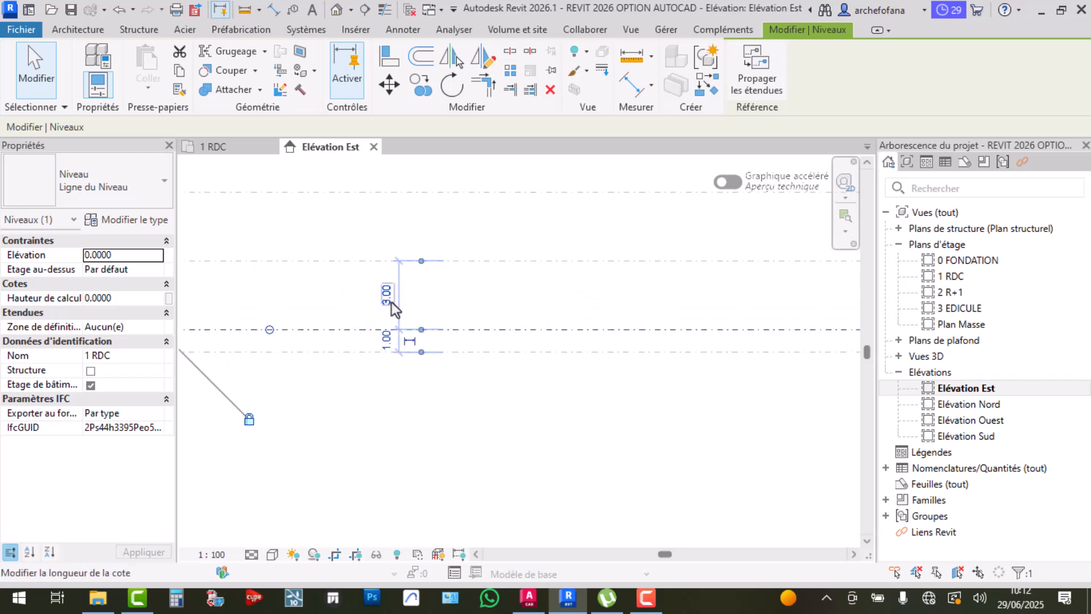
scroll(490, 293, "down", 2)
middle_click_drag(592, 318, 324, 352)
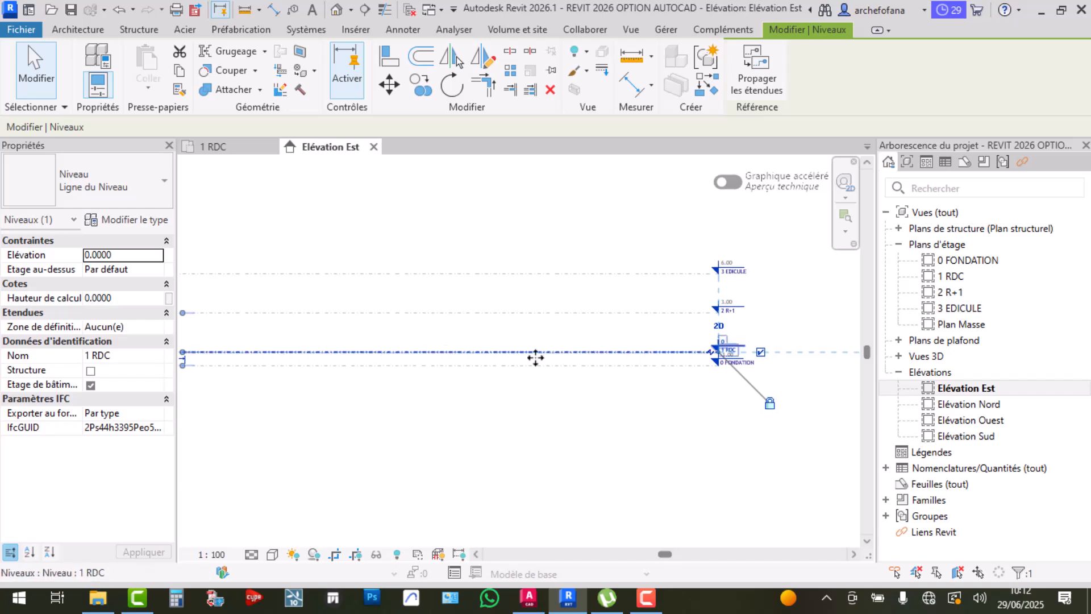
scroll(675, 363, "up", 3)
left_click(638, 306)
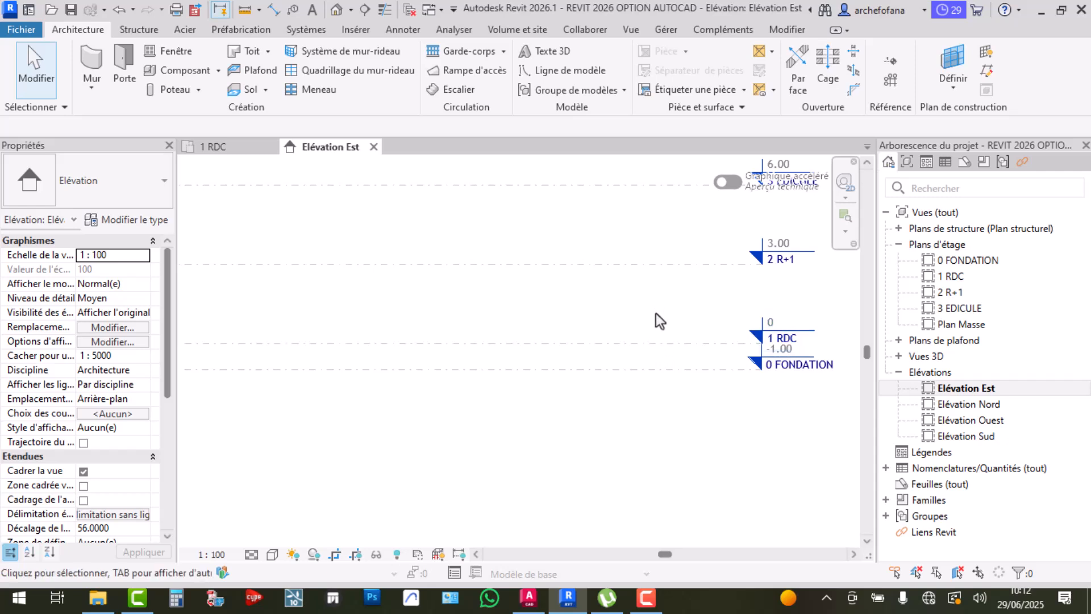
left_click(660, 345)
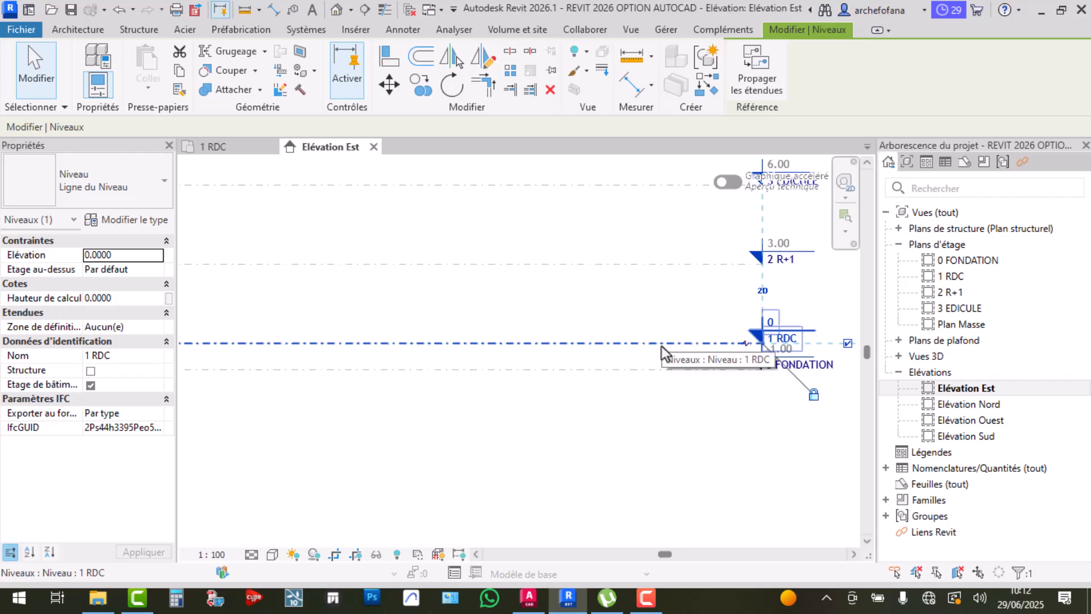
scroll(662, 346, "down", 2)
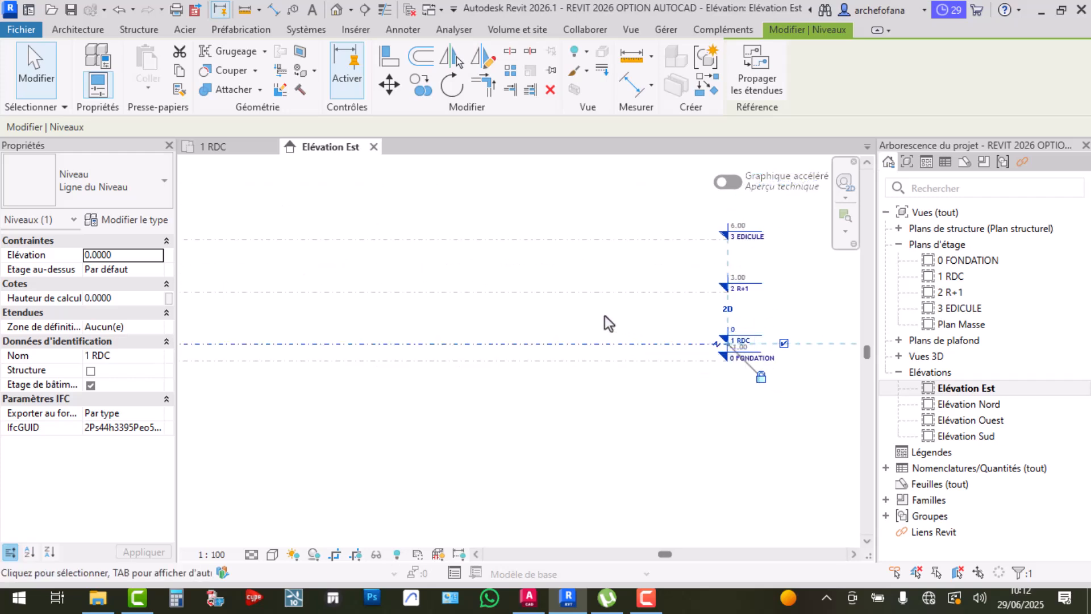
middle_click_drag(601, 314, 749, 319)
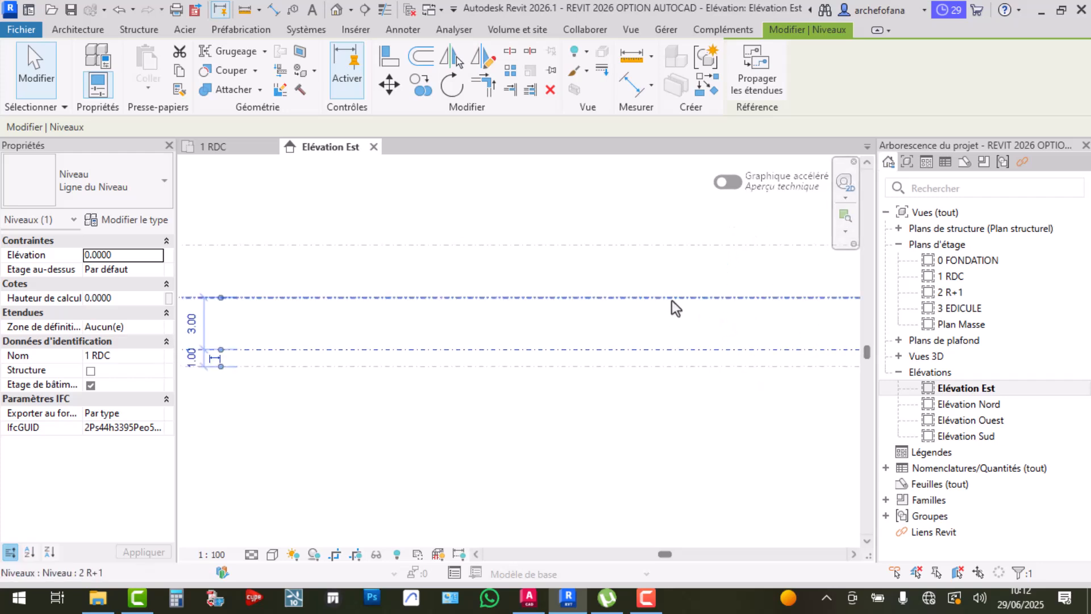
left_click(671, 298)
middle_click_drag(426, 348, 631, 336)
scroll(449, 327, "up", 3)
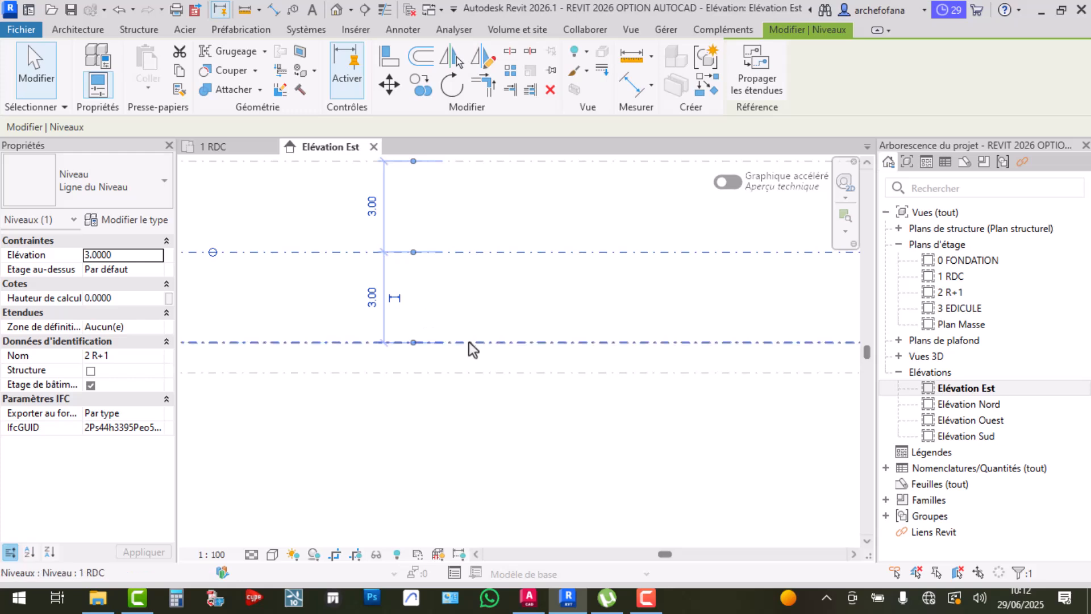
left_click(469, 343)
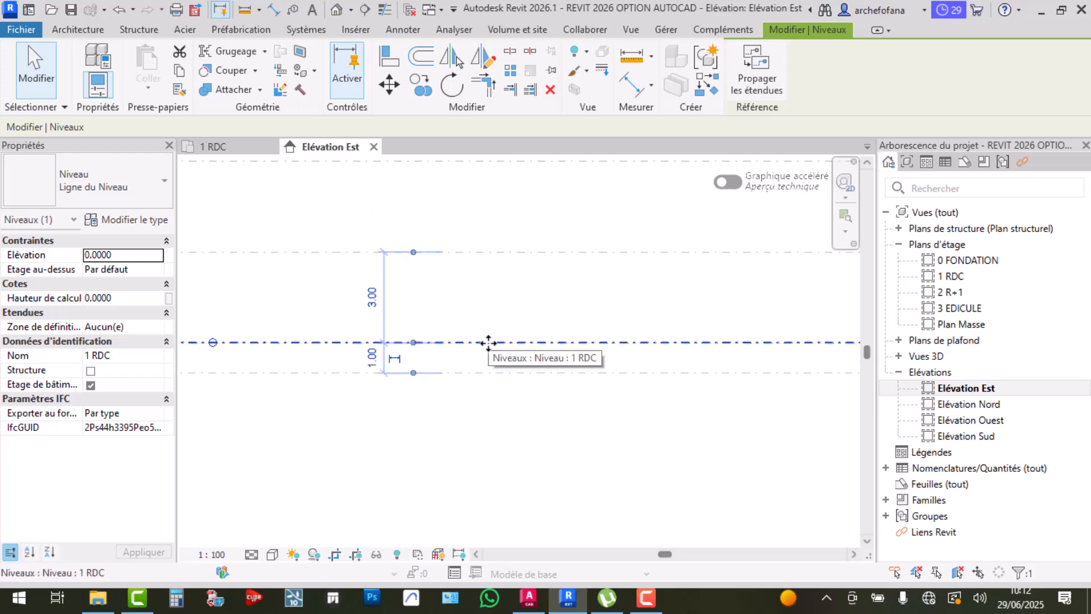
left_click(374, 300)
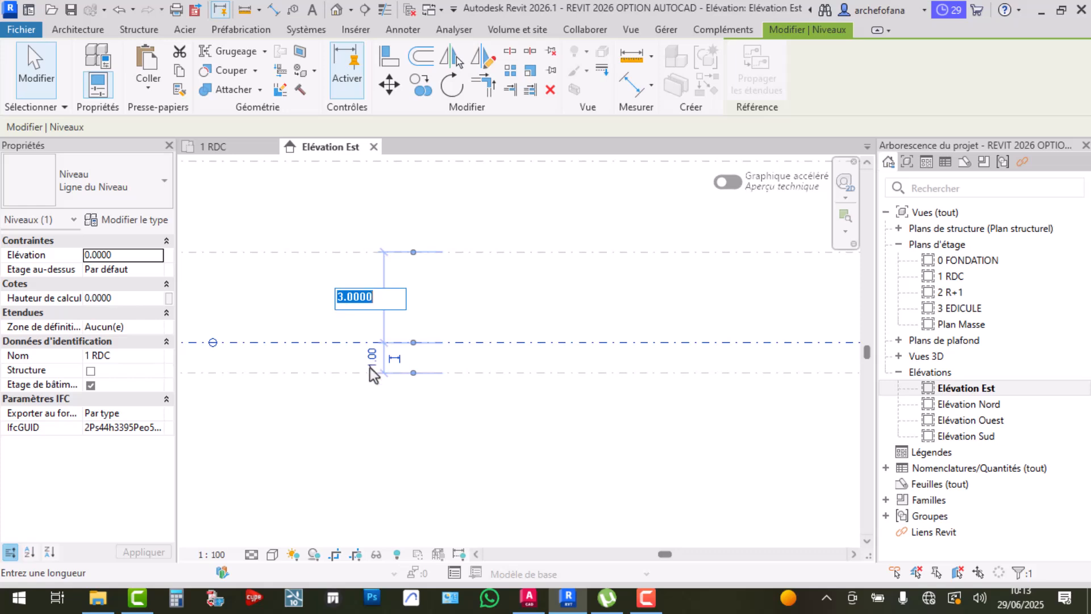
left_click(417, 307)
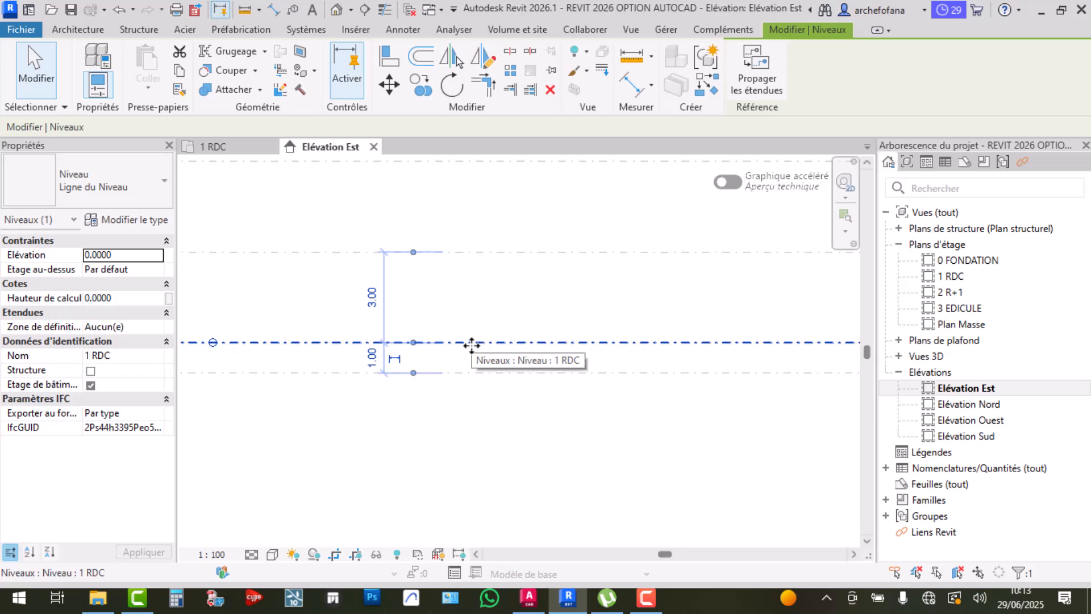
left_click(372, 297)
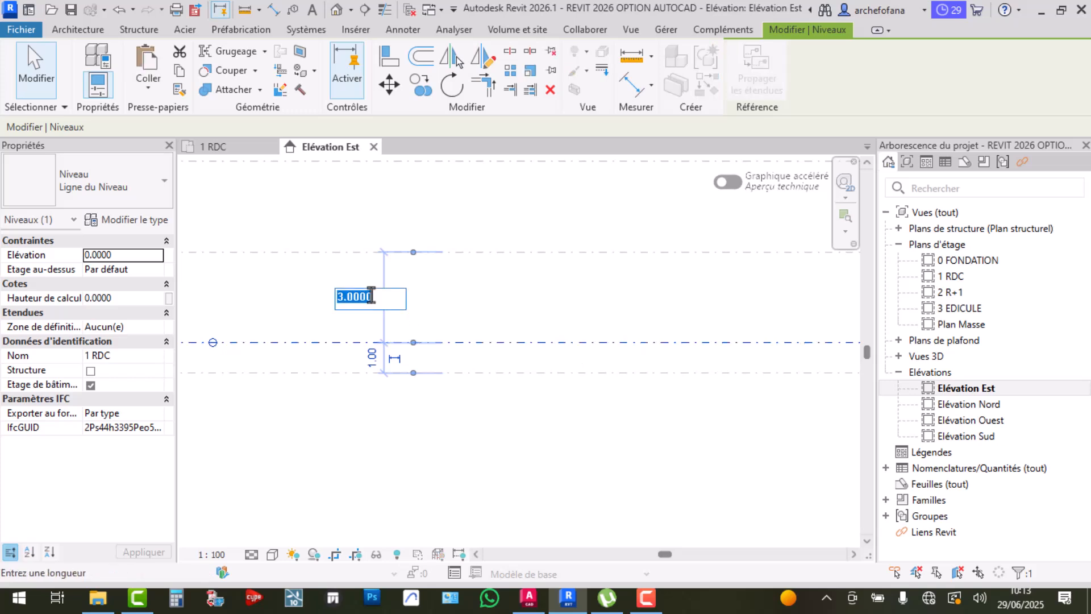
type("3.4")
key("Return")
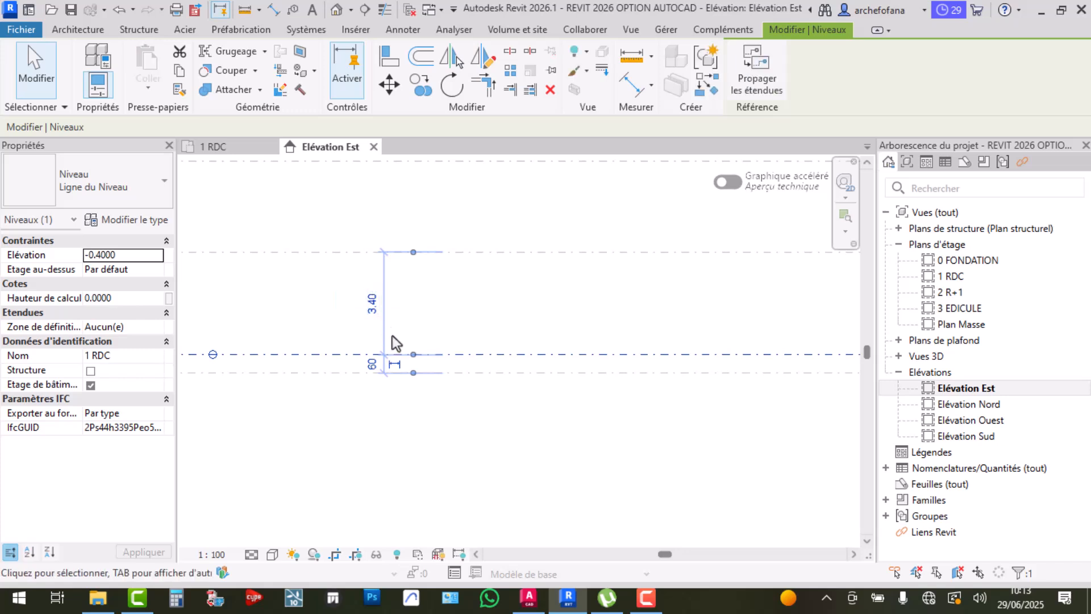
scroll(384, 374, "up", 3)
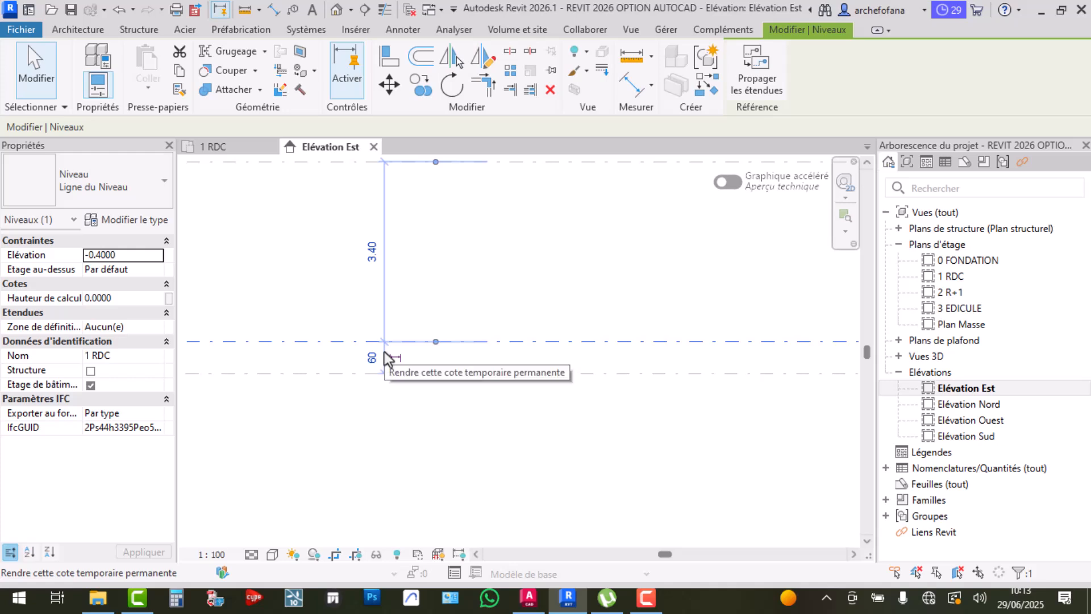
scroll(416, 374, "down", 2)
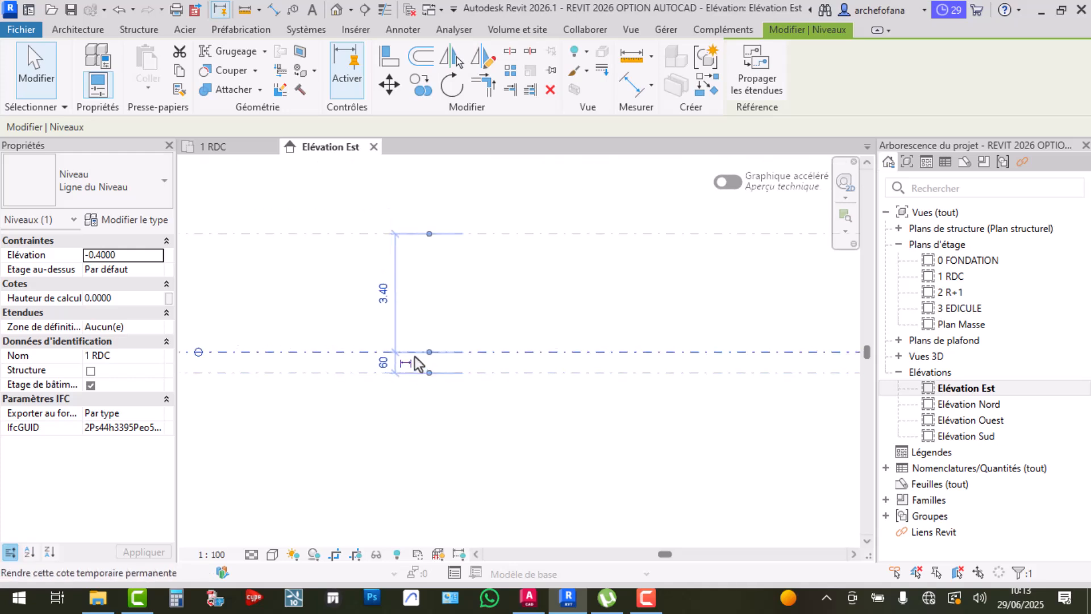
key("Escape")
scroll(500, 426, "down", 3)
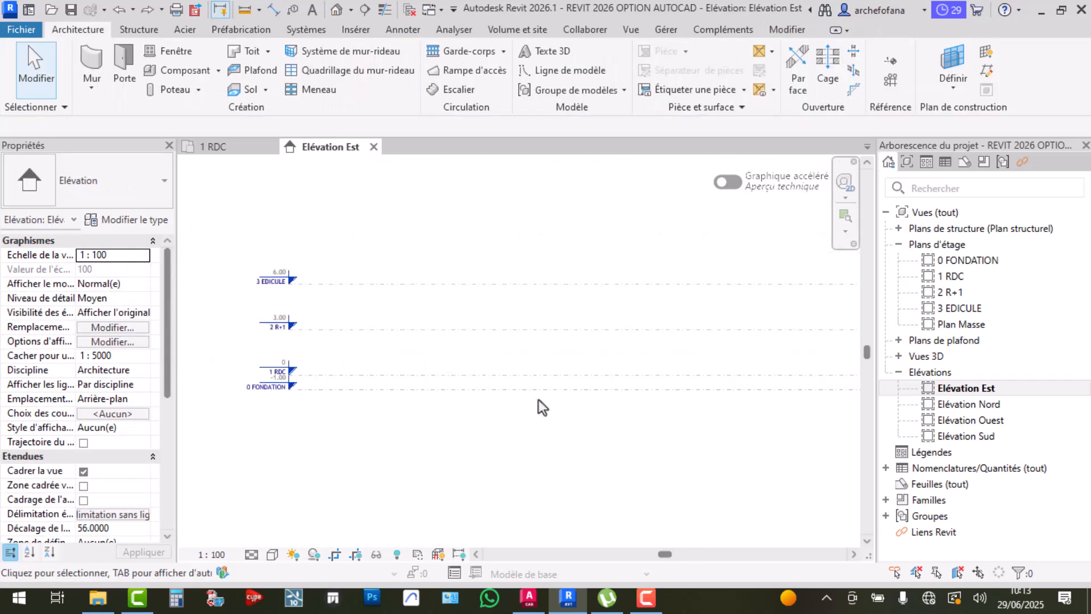
Raise level 2 R+1 to 3.40 above 1 RDC
left_click(478, 377)
scroll(481, 389, "up", 2)
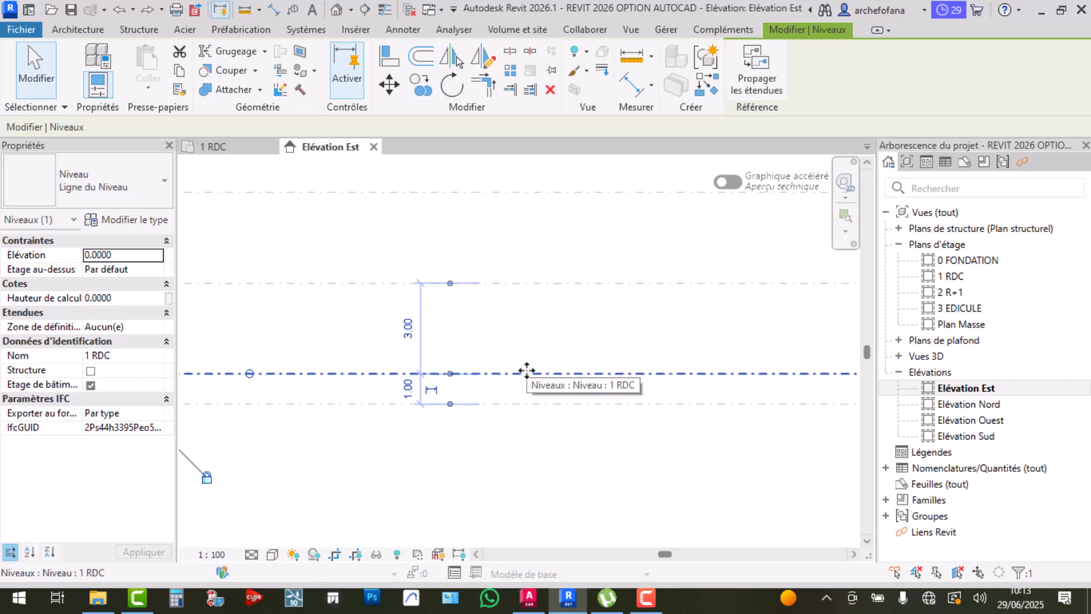
left_click(497, 282)
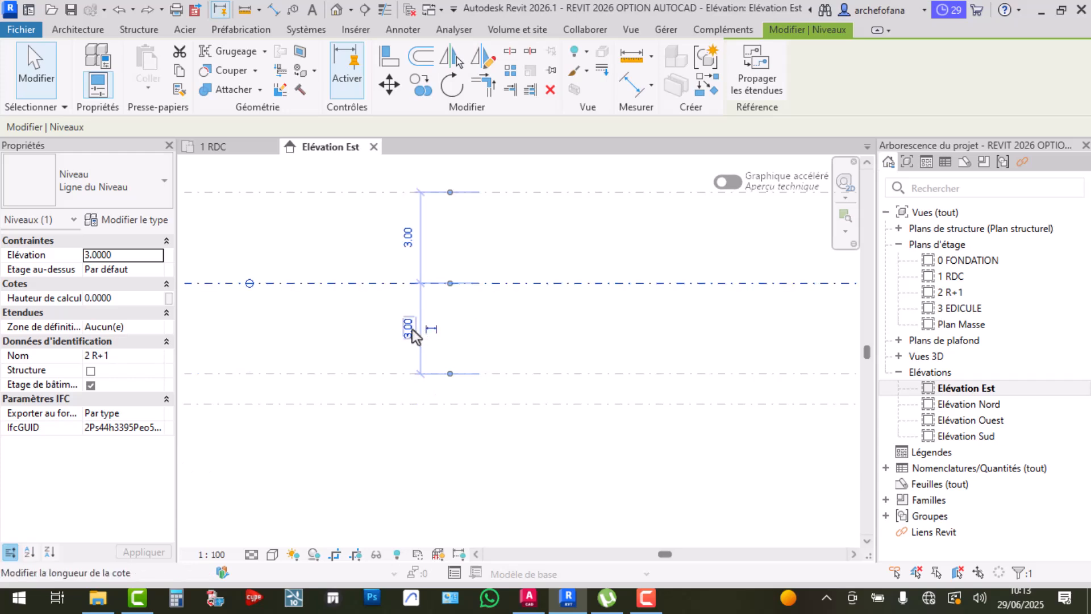
left_click(411, 329)
left_click(384, 328)
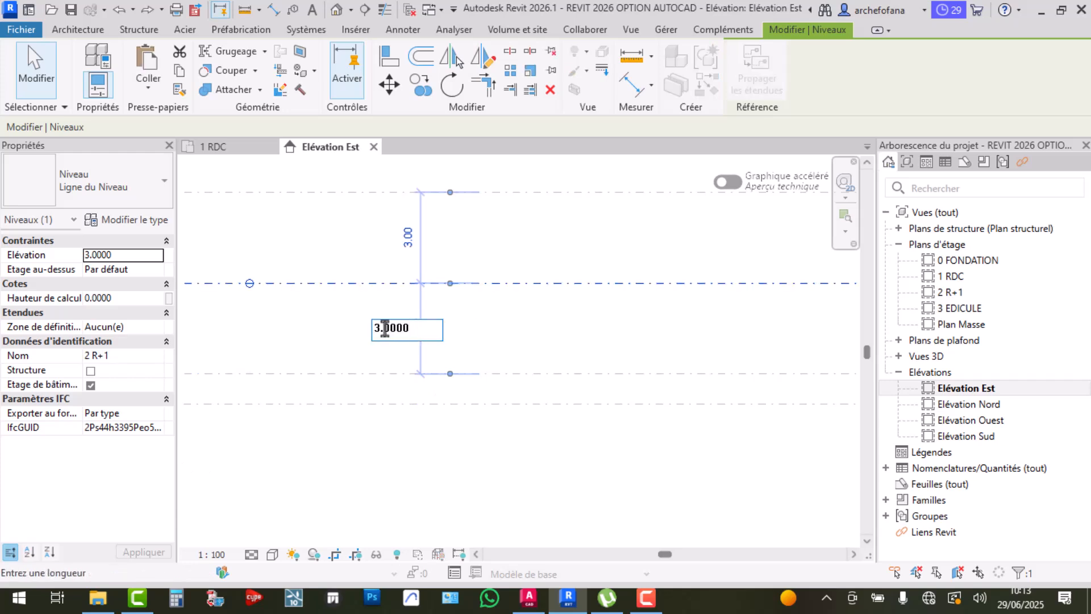
type("1")
key("Return")
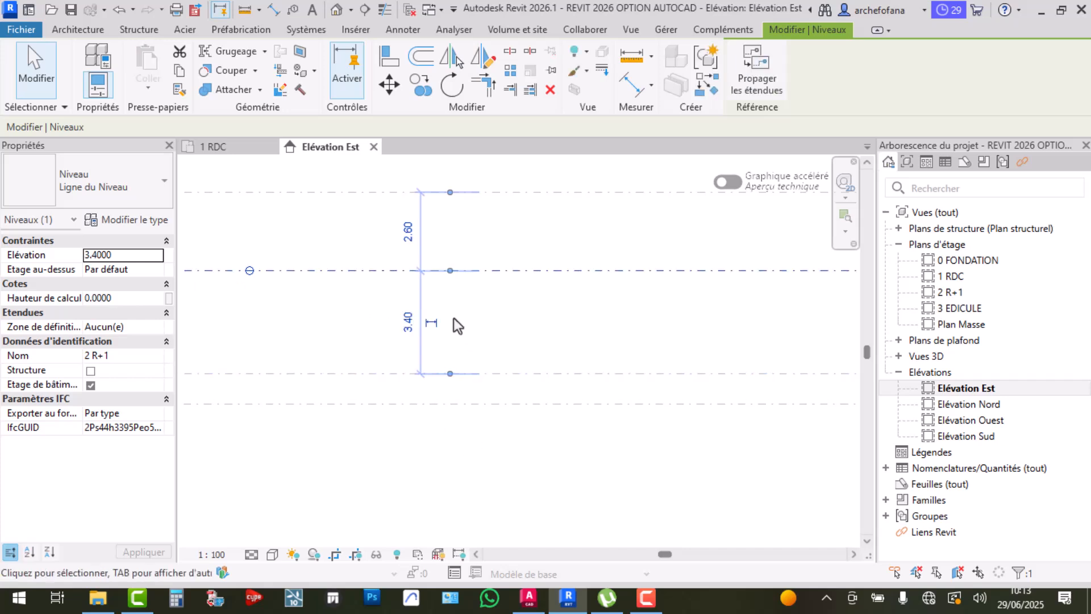
Change the 2.60 spacing above 2 R+1 to 3.40, putting 3 EDICULE at 6.80
left_click(500, 373)
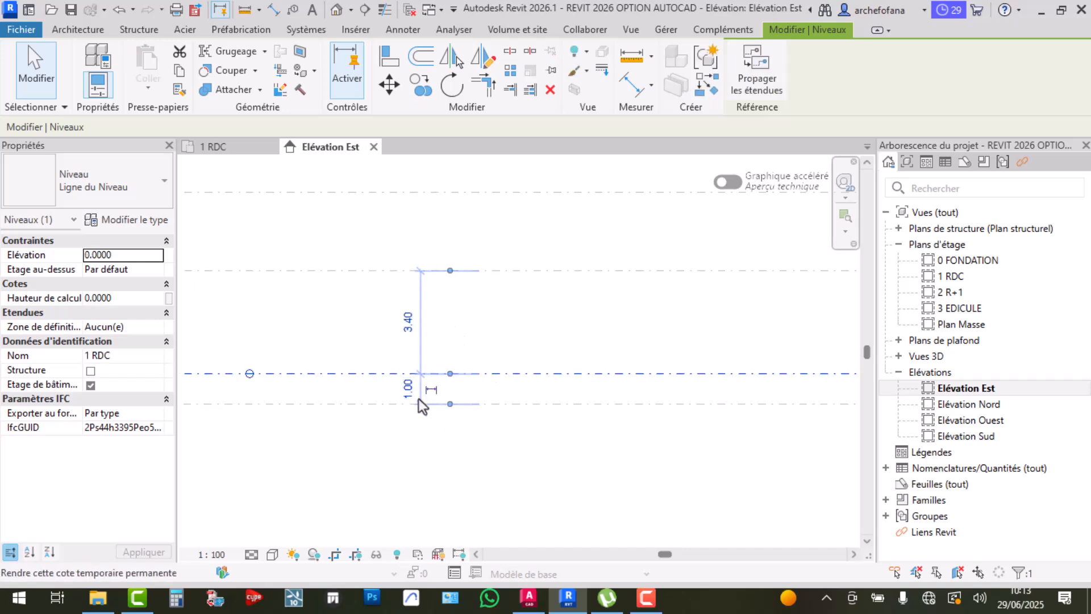
left_click(498, 315)
middle_click_drag(498, 315, 478, 382)
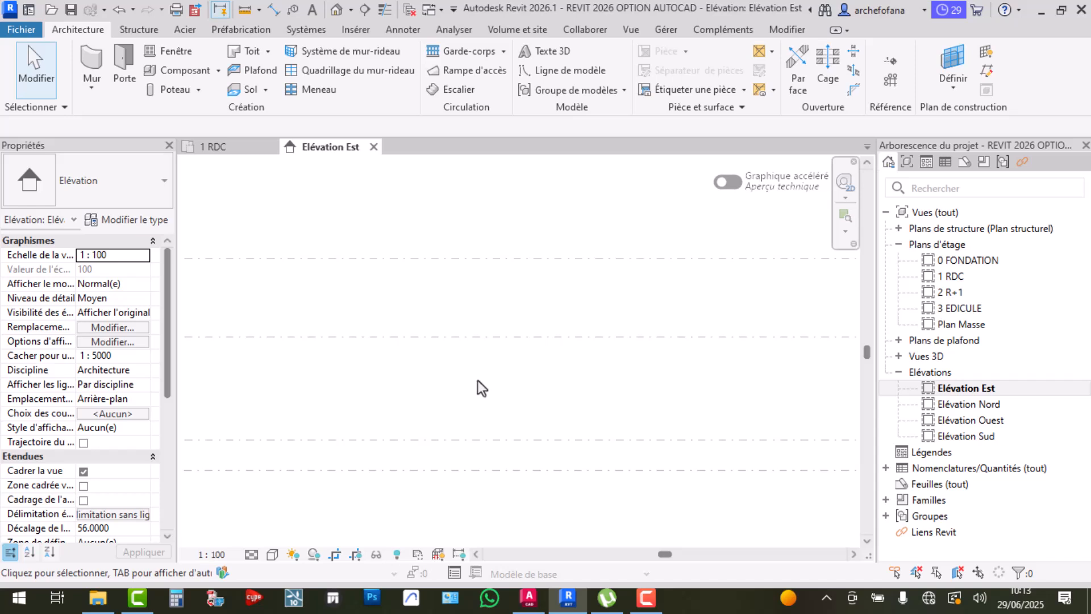
scroll(479, 371, "down", 3)
middle_click_drag(339, 326, 448, 300)
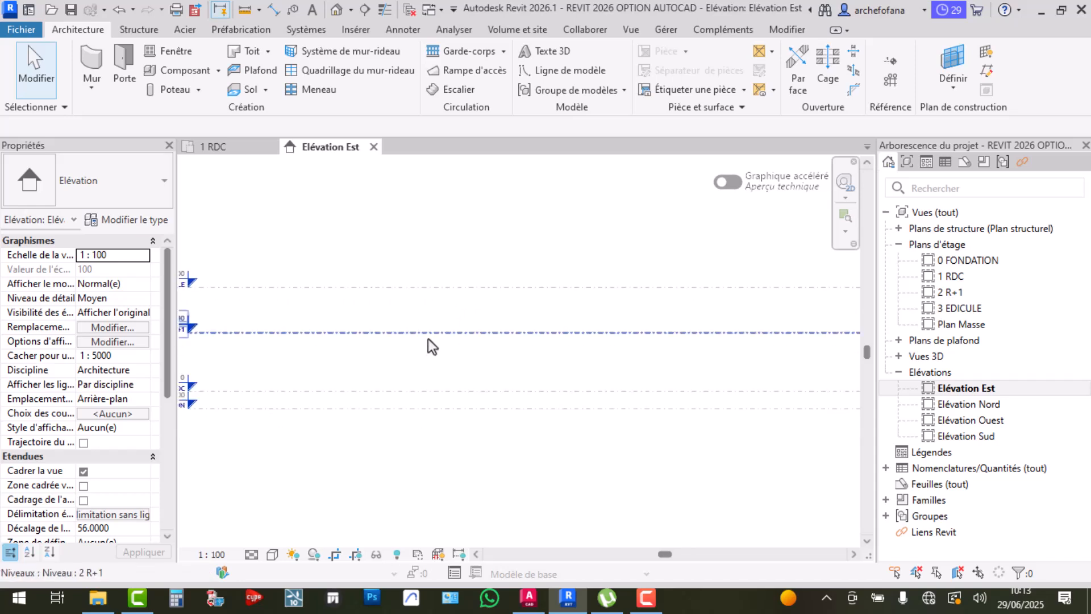
left_click(401, 333)
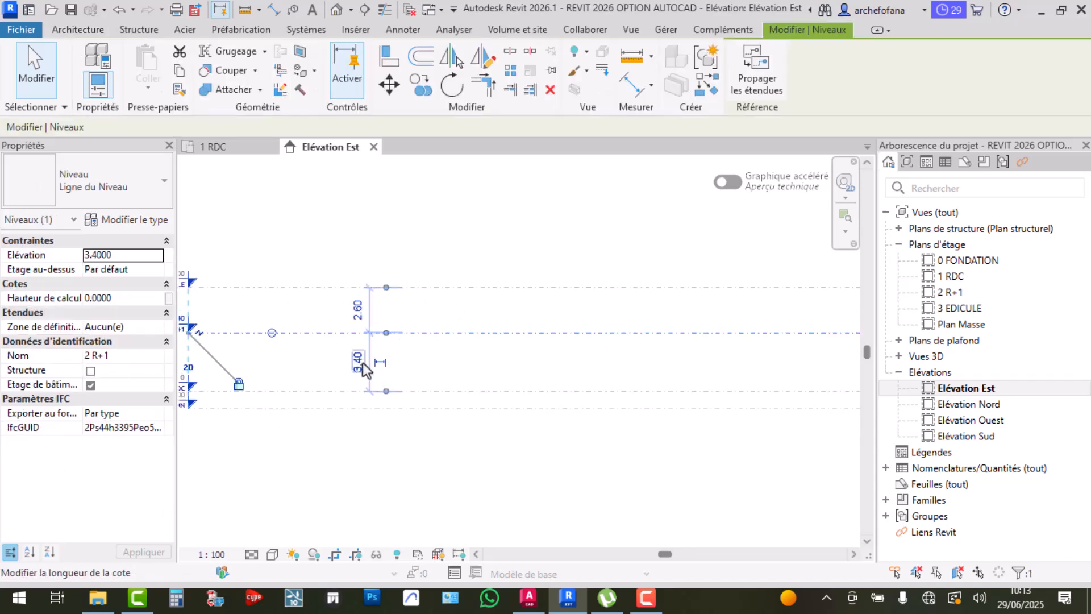
left_click(458, 298)
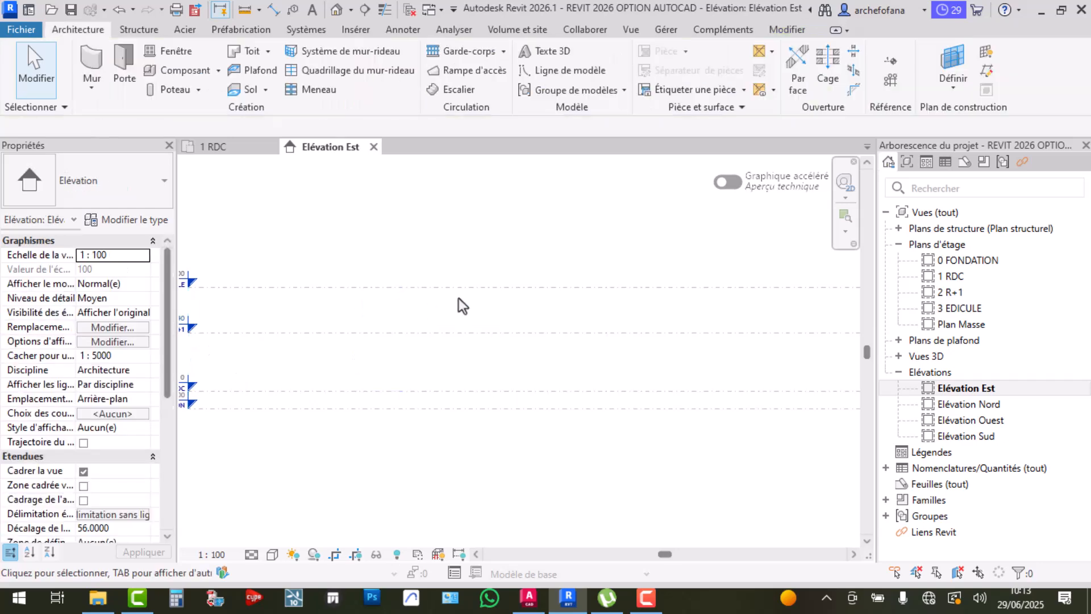
left_click(448, 288)
scroll(494, 339, "down", 2)
scroll(413, 322, "up", 2)
left_click(406, 317)
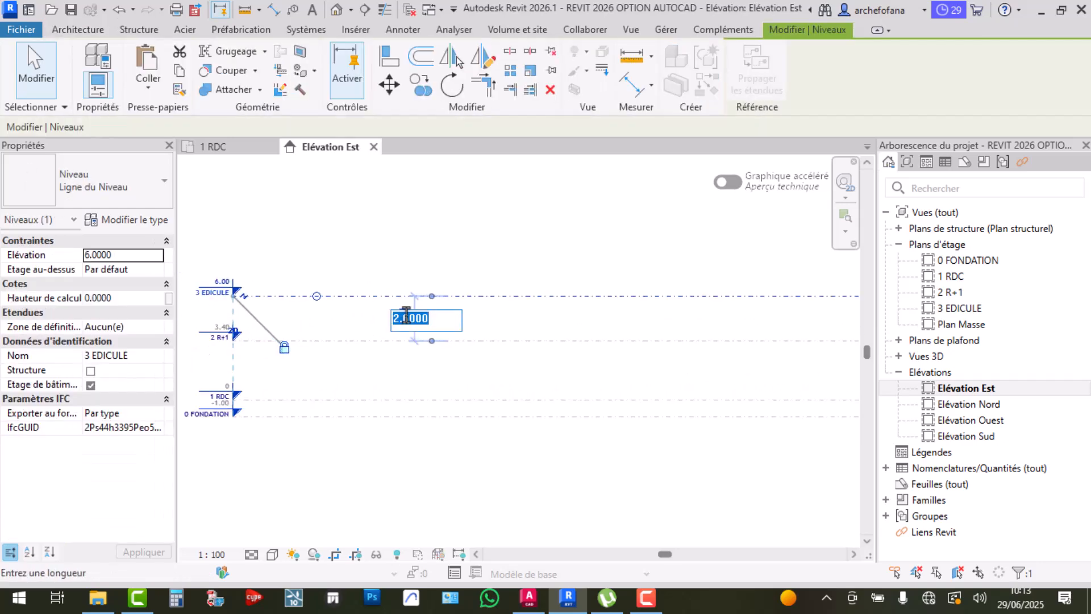
type("3.4")
key("Return")
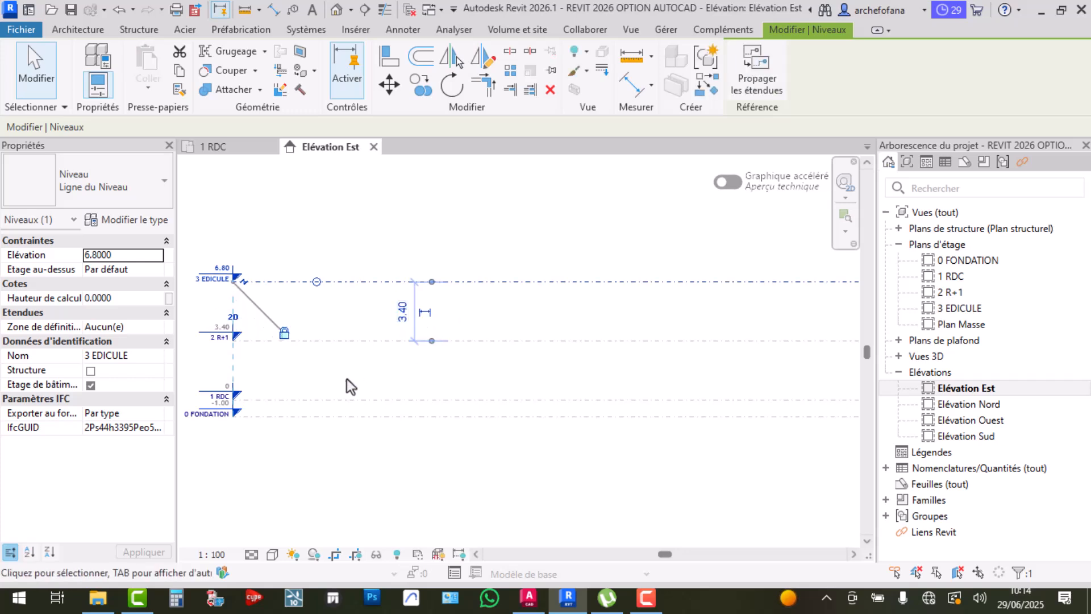
Crossing-window select all four levels and bring their right-end heads into view
middle_click_drag(310, 381, 528, 375)
scroll(625, 334, "up", 2)
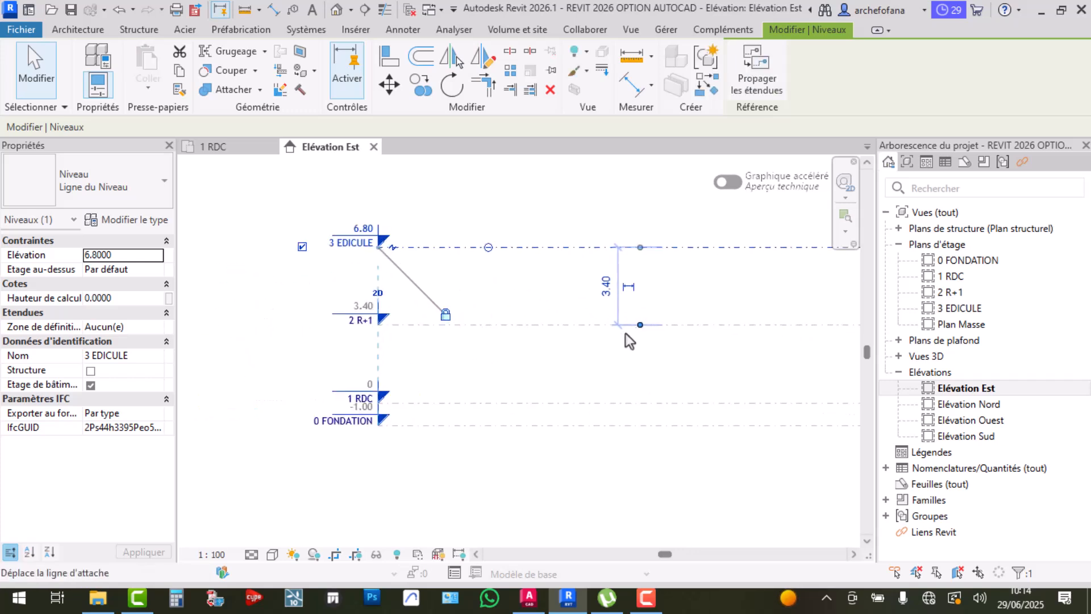
left_click(675, 323)
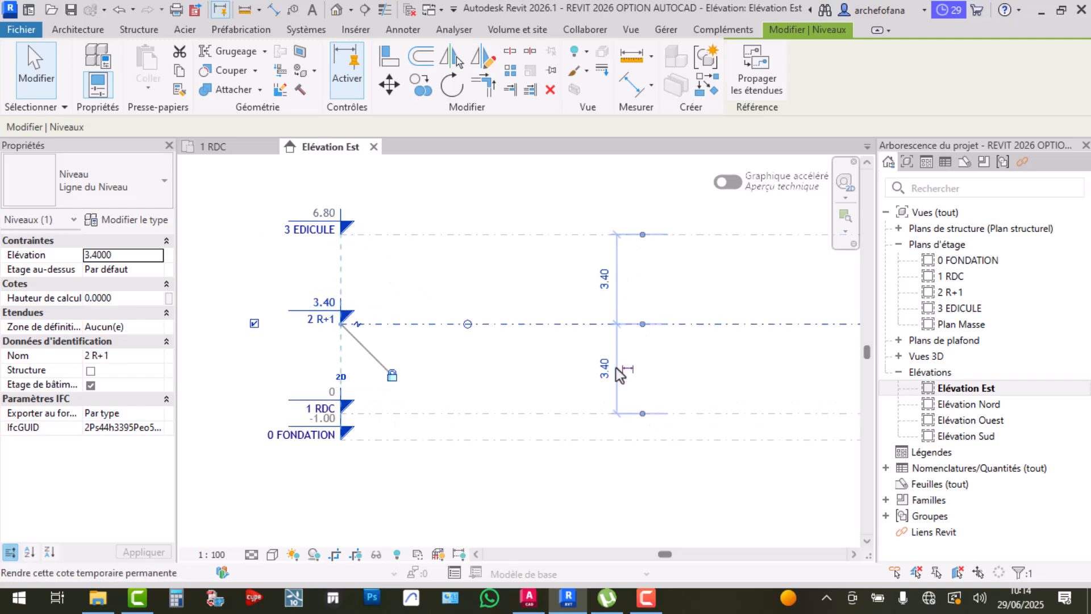
left_click(665, 439)
left_click_drag(666, 204, 586, 469)
scroll(463, 366, "down", 3)
middle_click_drag(722, 378, 480, 409)
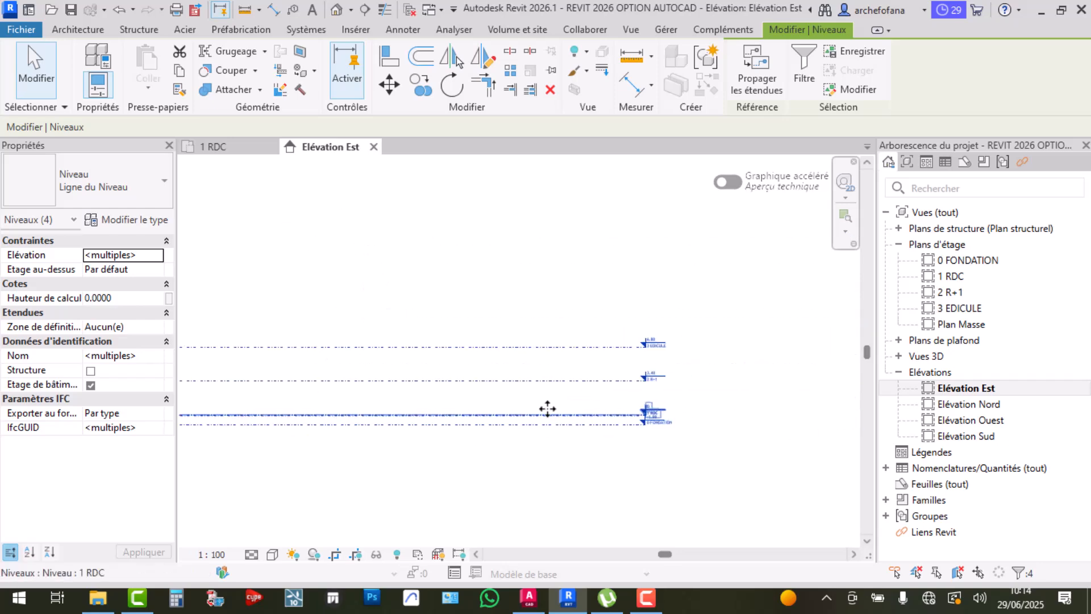
left_click(652, 393)
scroll(654, 391, "up", 6)
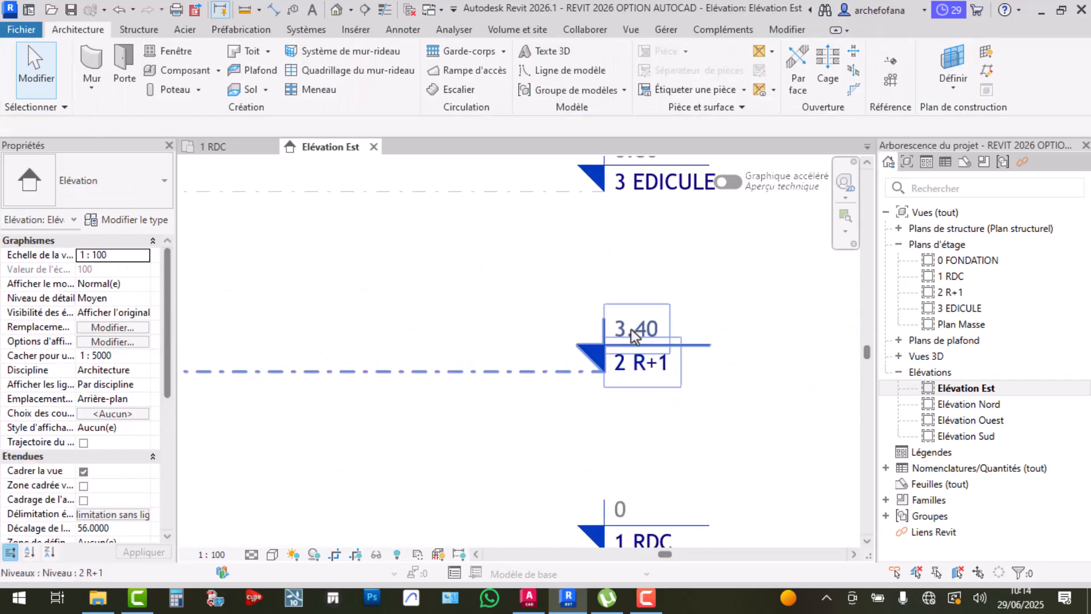
scroll(631, 330, "down", 2)
middle_click_drag(643, 459, 619, 384)
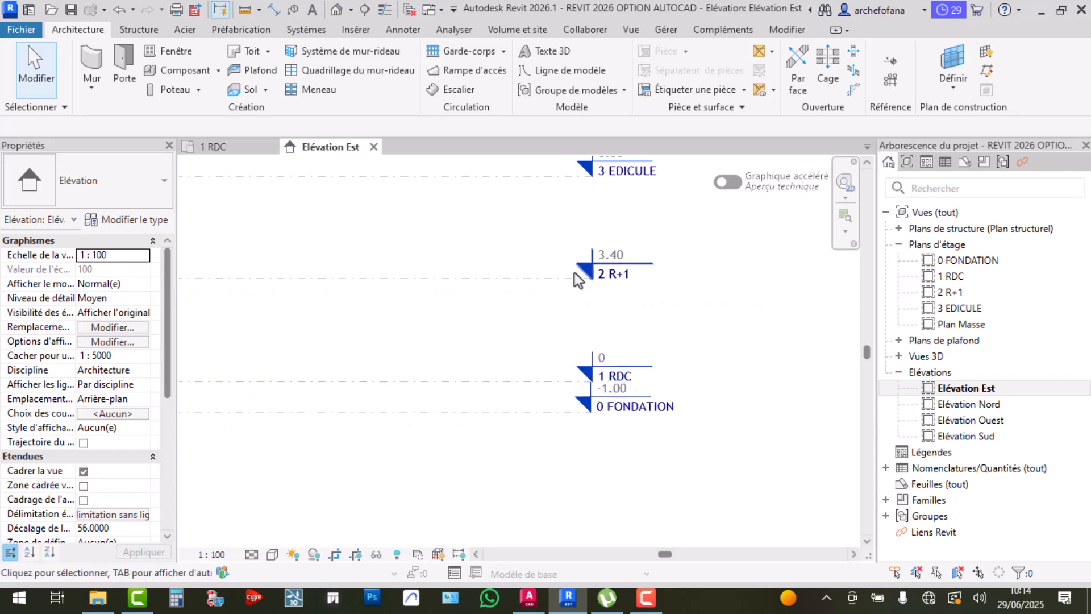
middle_click_drag(572, 278, 579, 347)
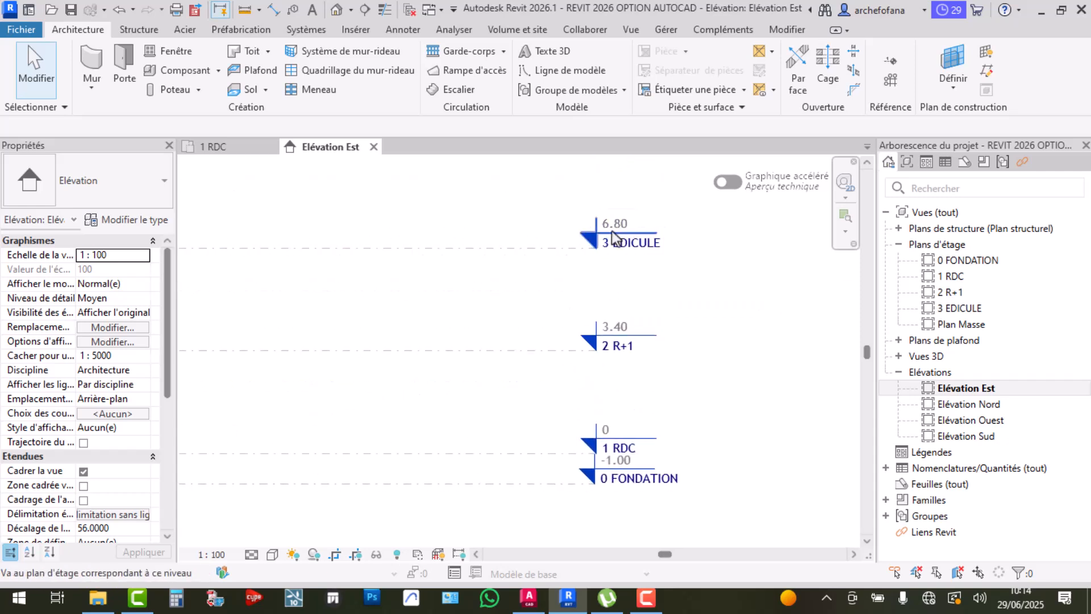
scroll(616, 257, "up", 2)
scroll(532, 503, "up", 1)
middle_click_drag(532, 503, 524, 441)
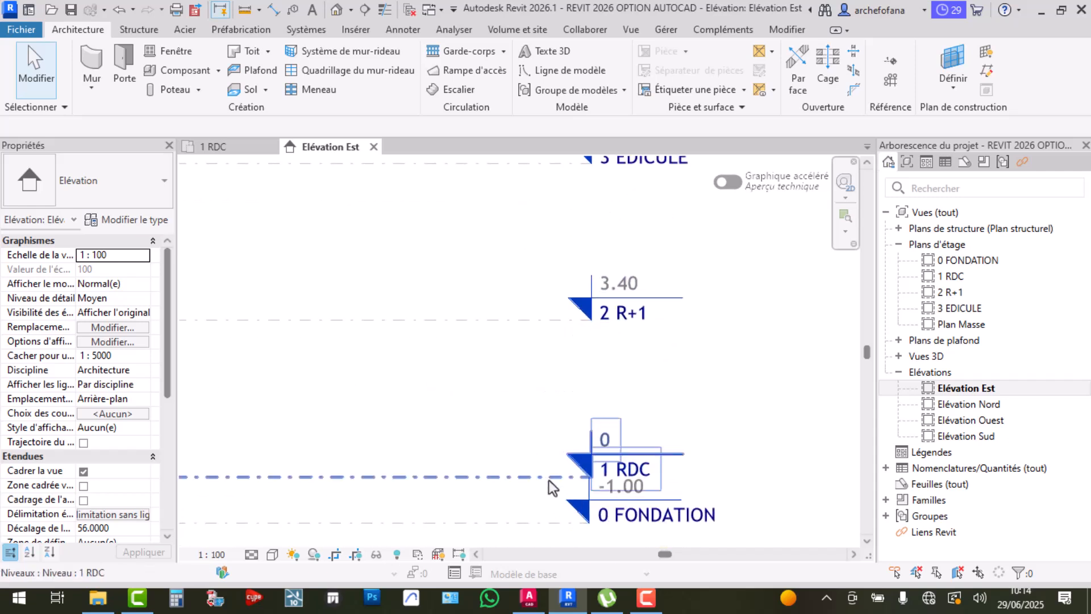
scroll(561, 452, "down", 1)
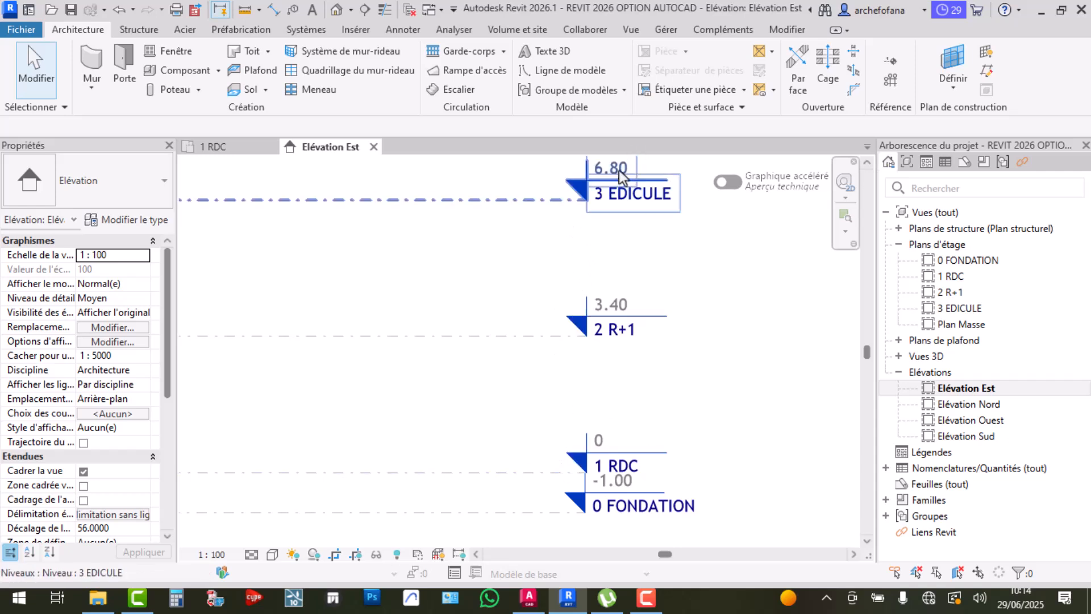
scroll(562, 227, "down", 3)
middle_click_drag(542, 246, 718, 248)
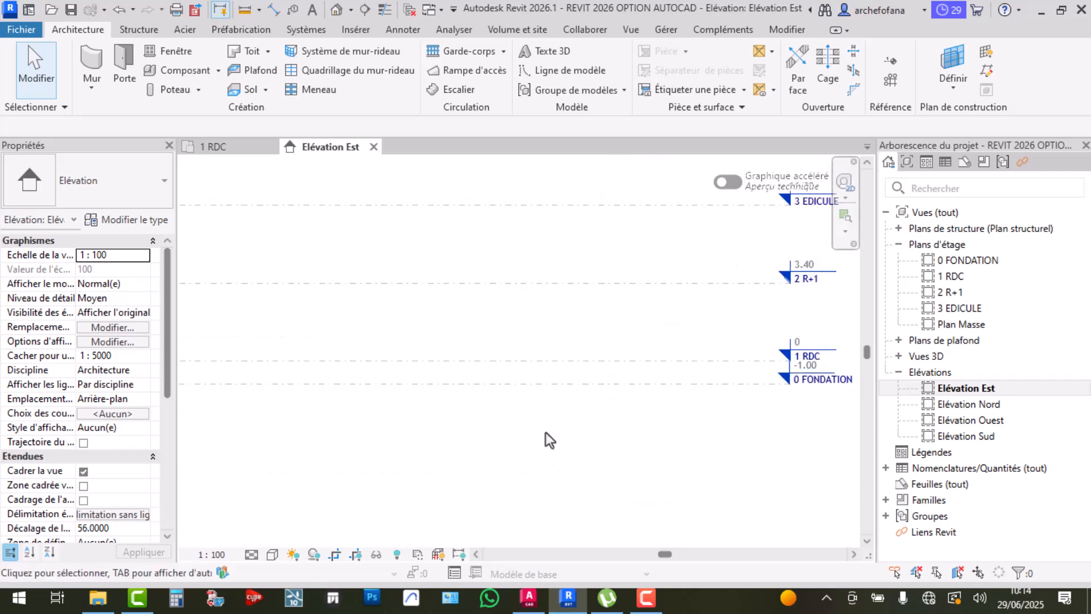
left_click(425, 204)
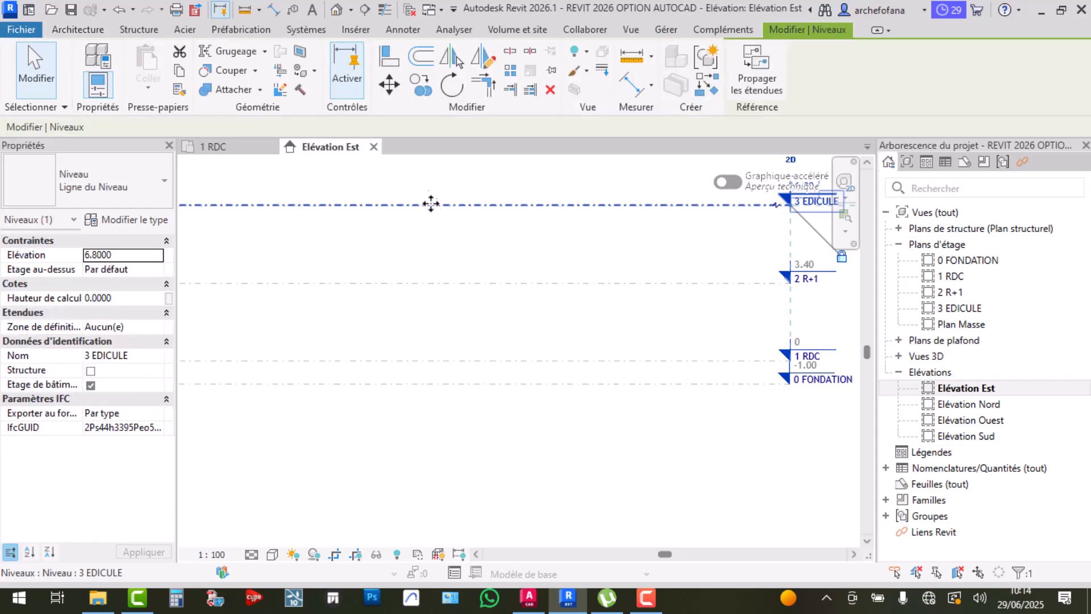
scroll(487, 269, "down", 2)
middle_click_drag(487, 273, 703, 277)
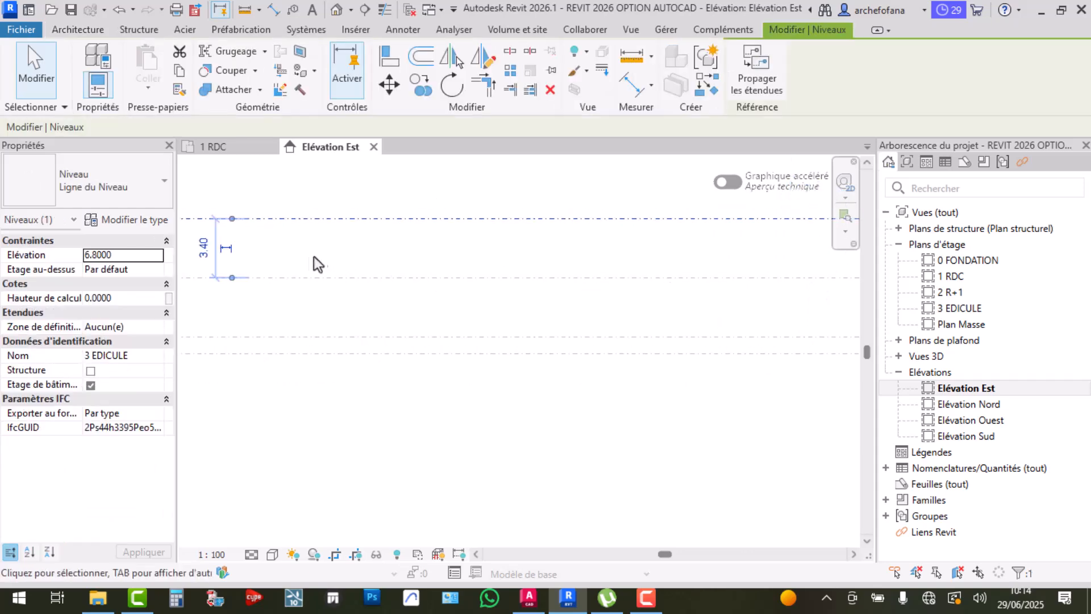
left_click(374, 261)
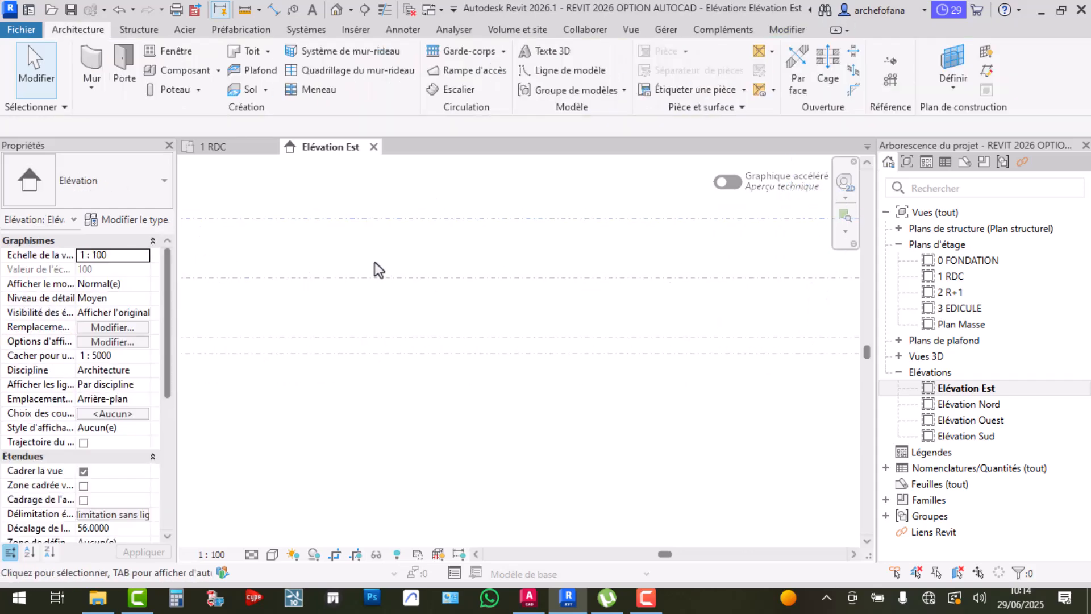
scroll(374, 254, "down", 2)
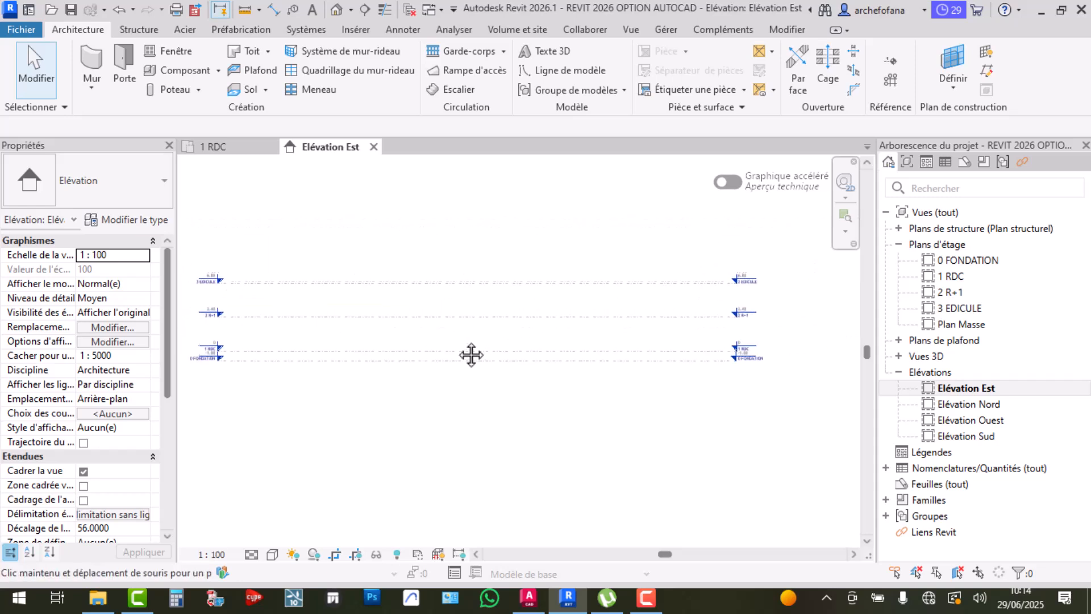
scroll(691, 220, "up", 5)
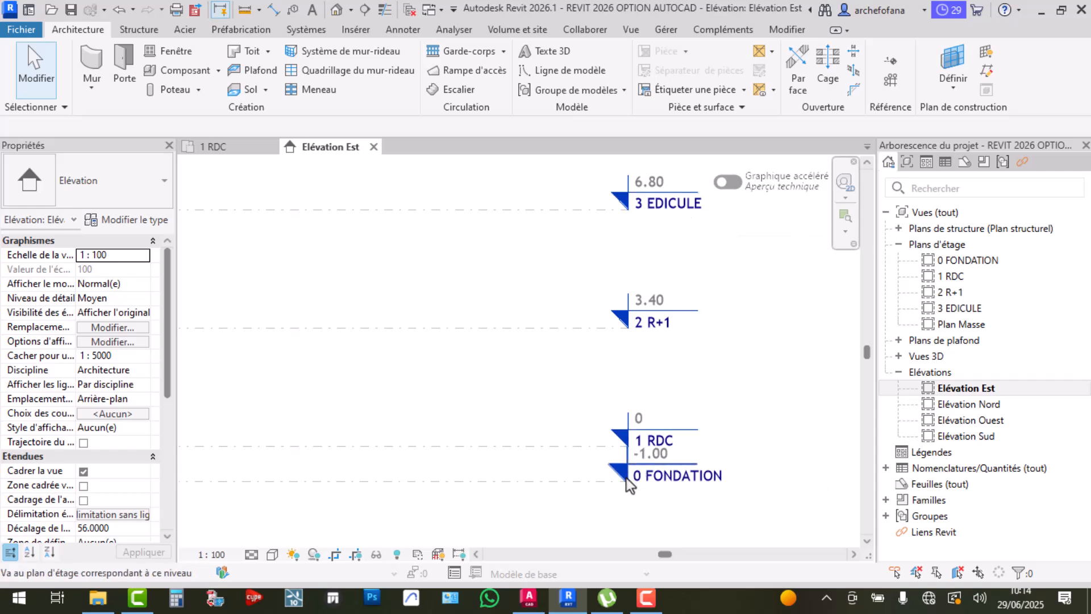
scroll(621, 476, "down", 2)
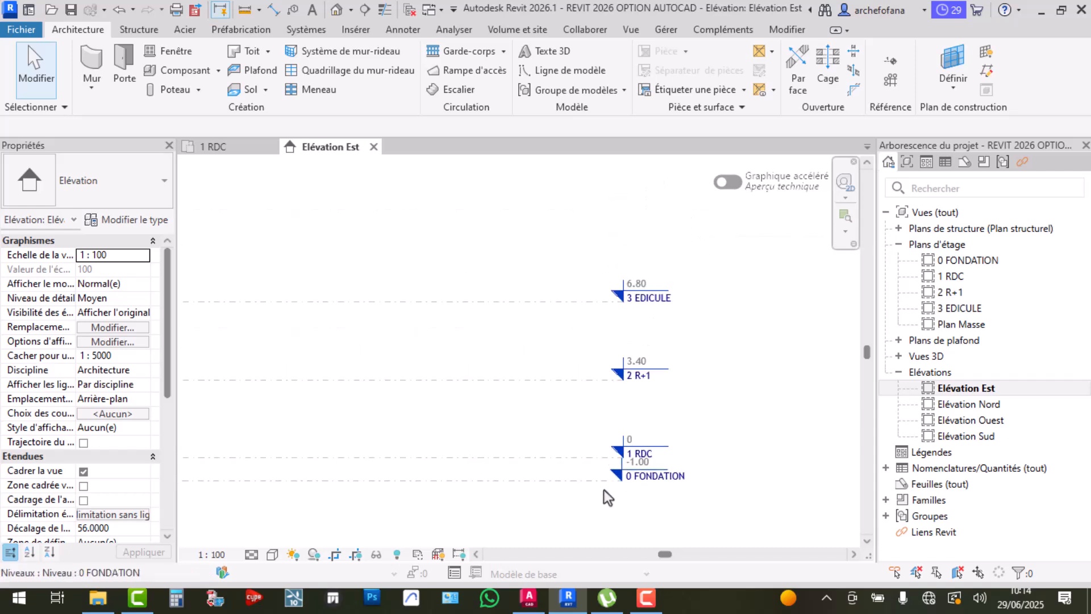
left_click(384, 458)
left_click(381, 379)
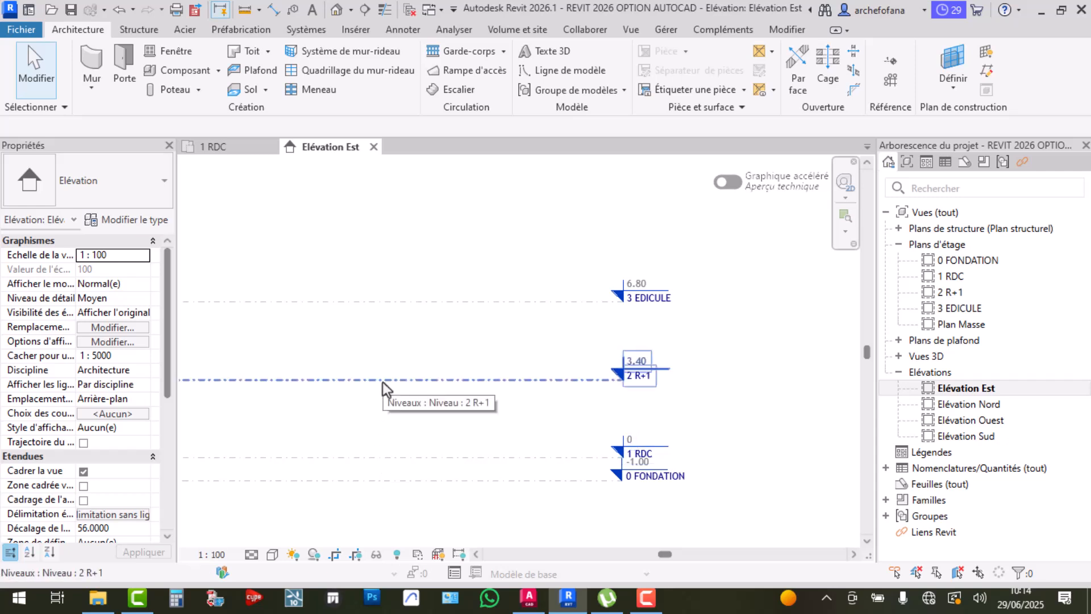
left_click(382, 346)
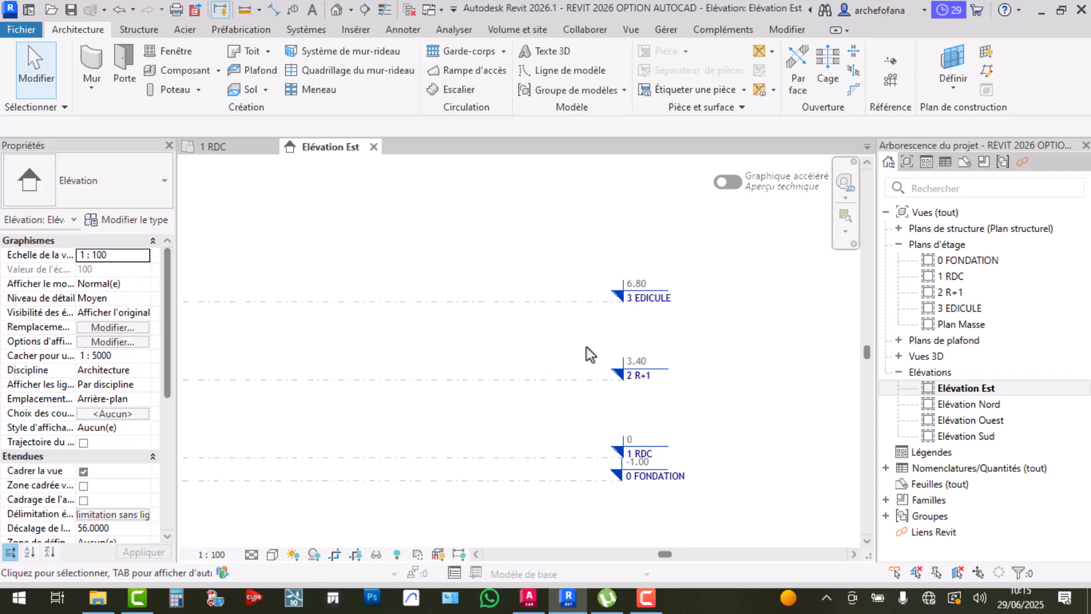
scroll(568, 346, "down", 2)
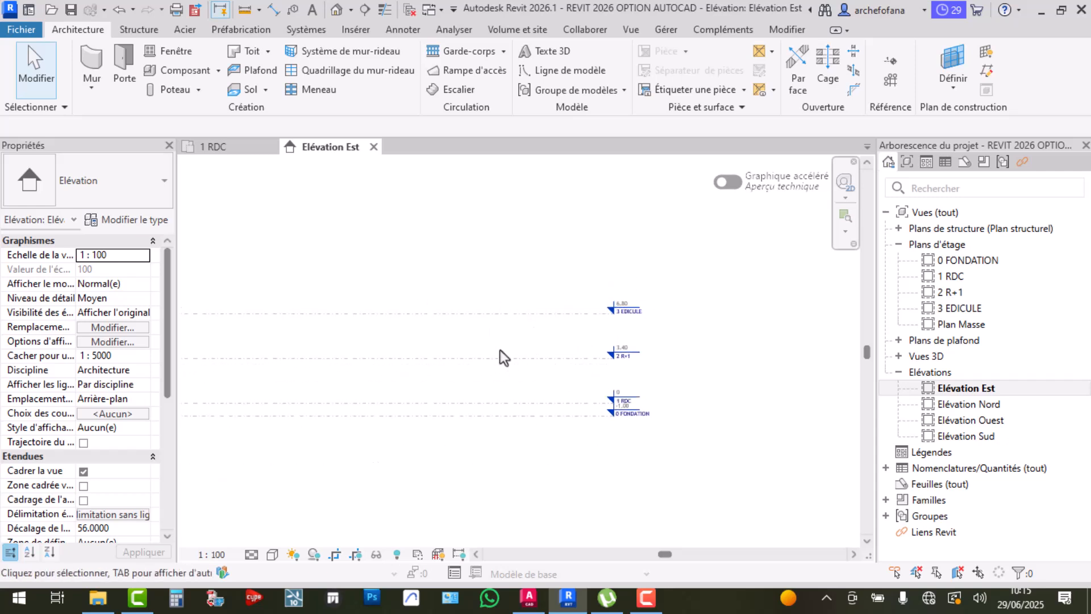
scroll(554, 337, "down", 2)
middle_click_drag(443, 359, 545, 350)
scroll(543, 346, "up", 1)
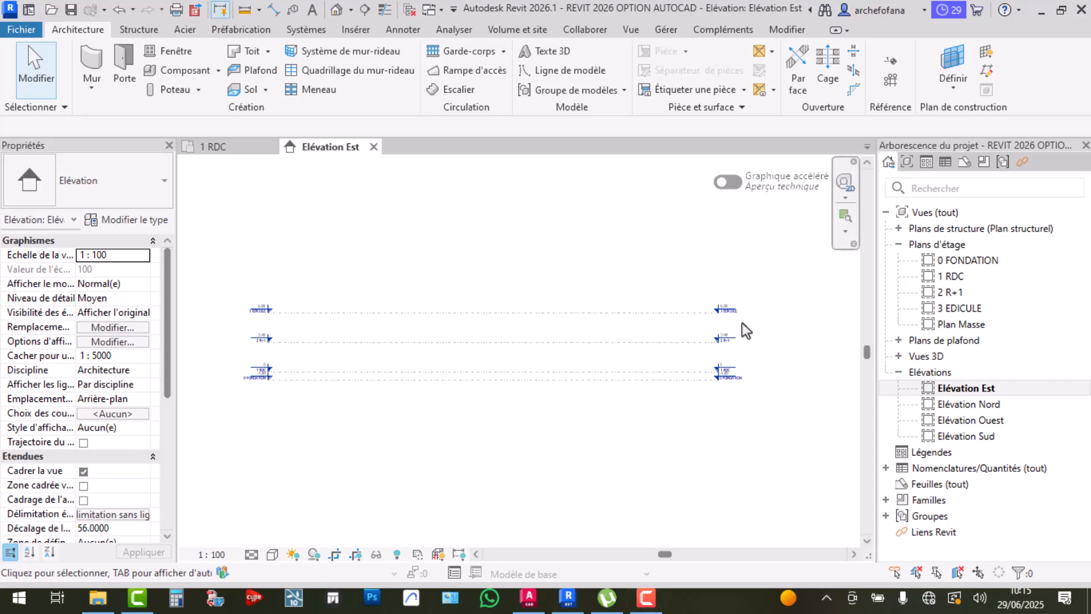
scroll(741, 324, "up", 1)
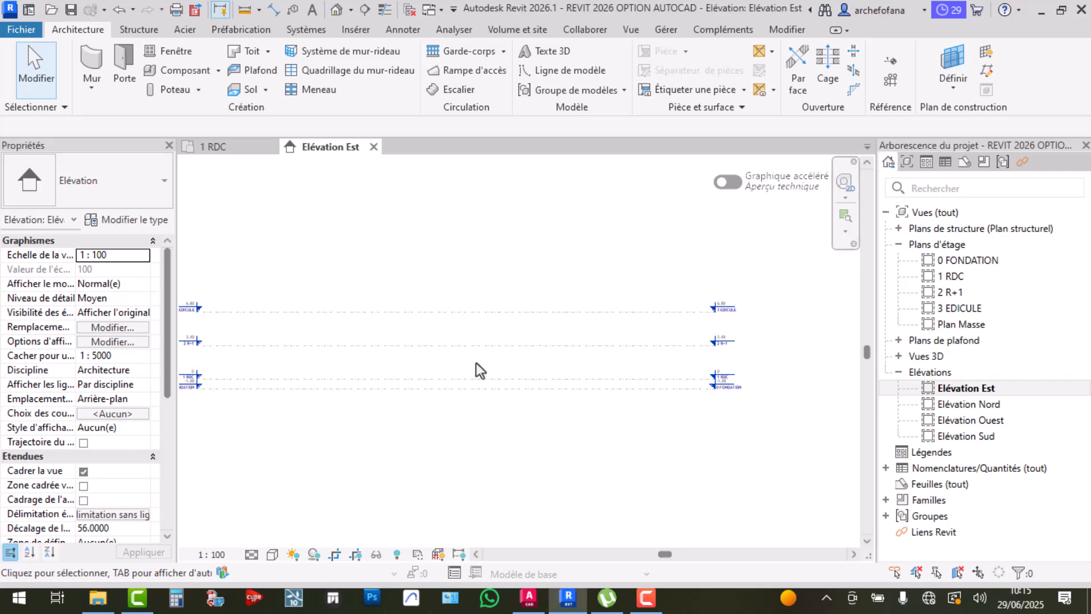
middle_click_drag(483, 356, 510, 355)
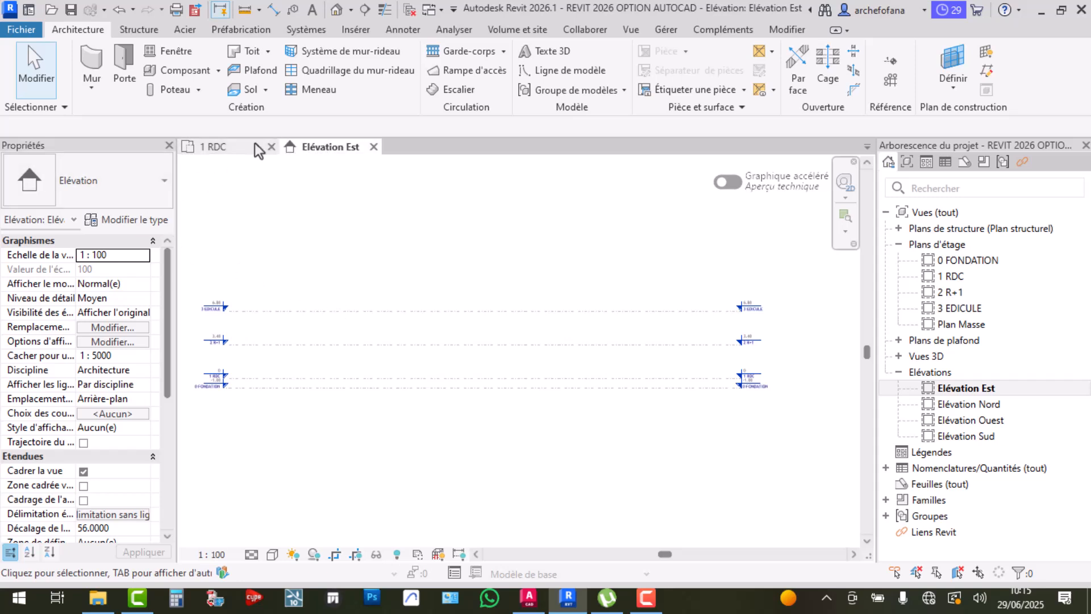
left_click(234, 145)
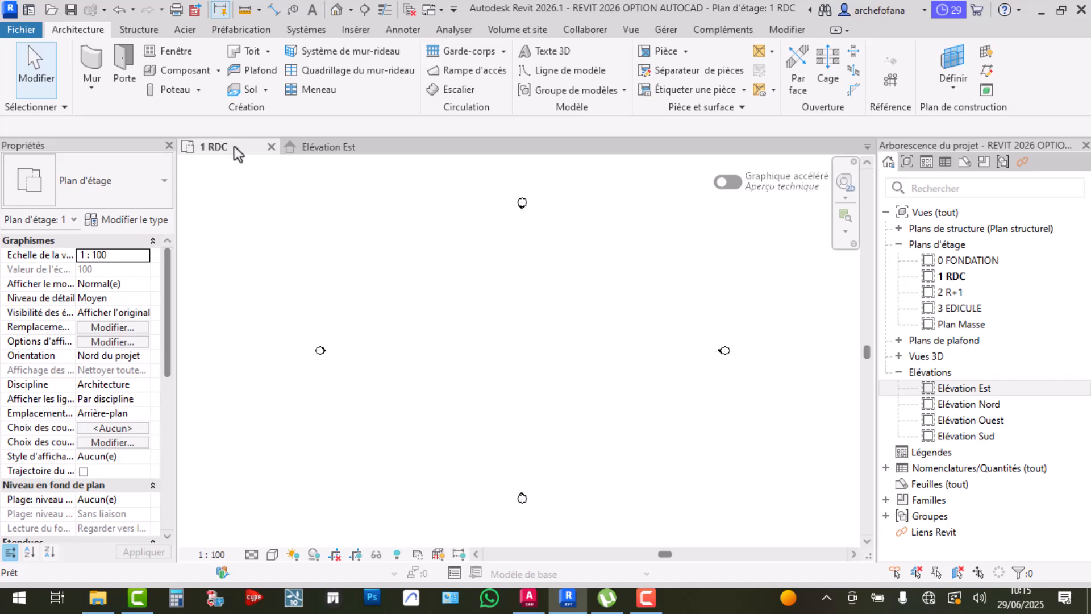
left_click(952, 277)
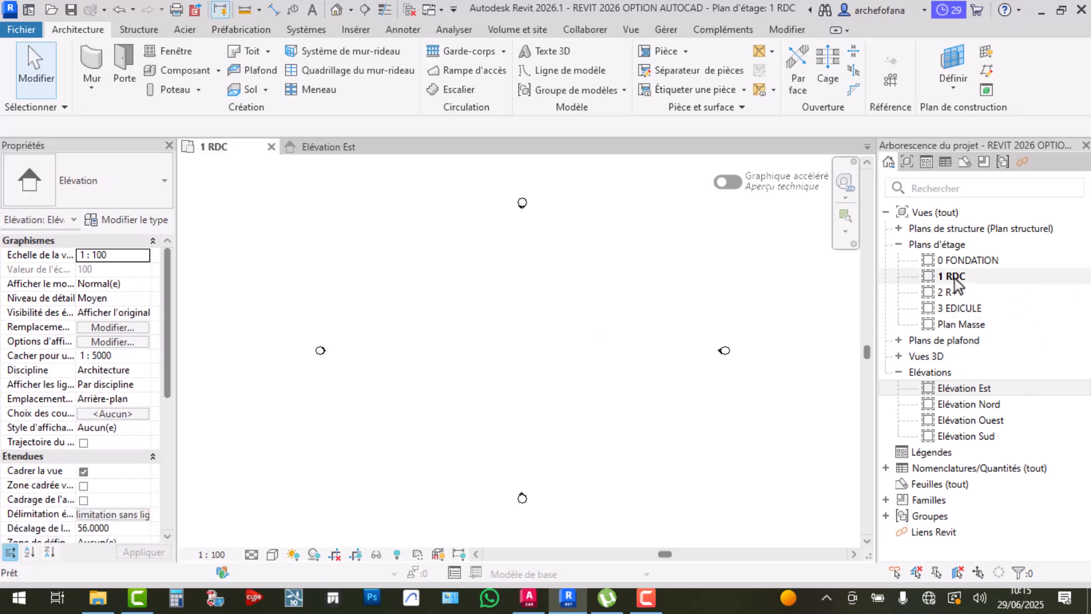
double_click(960, 295)
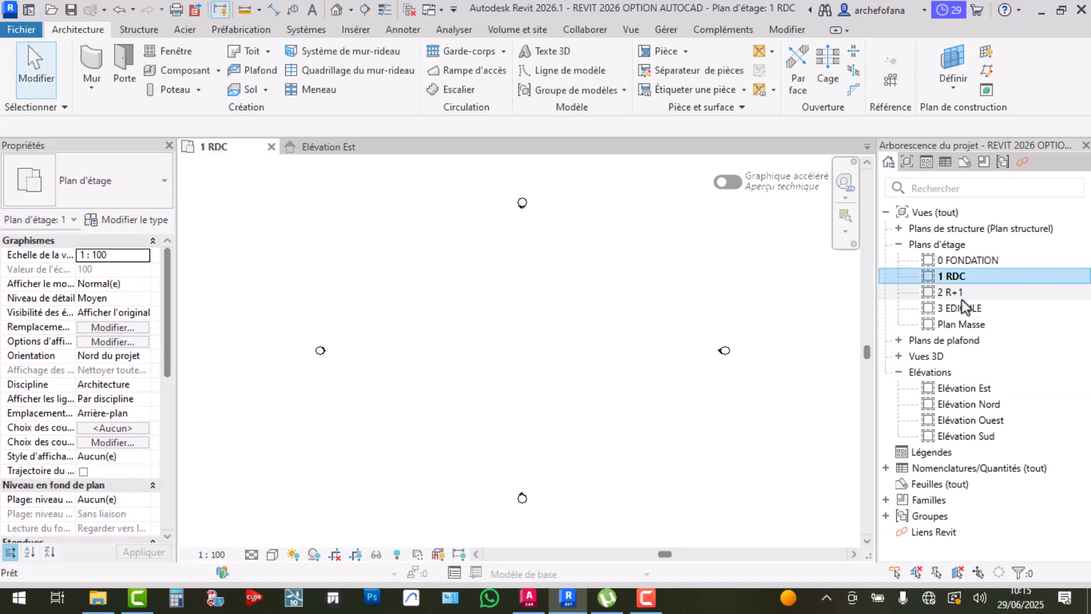
double_click(962, 307)
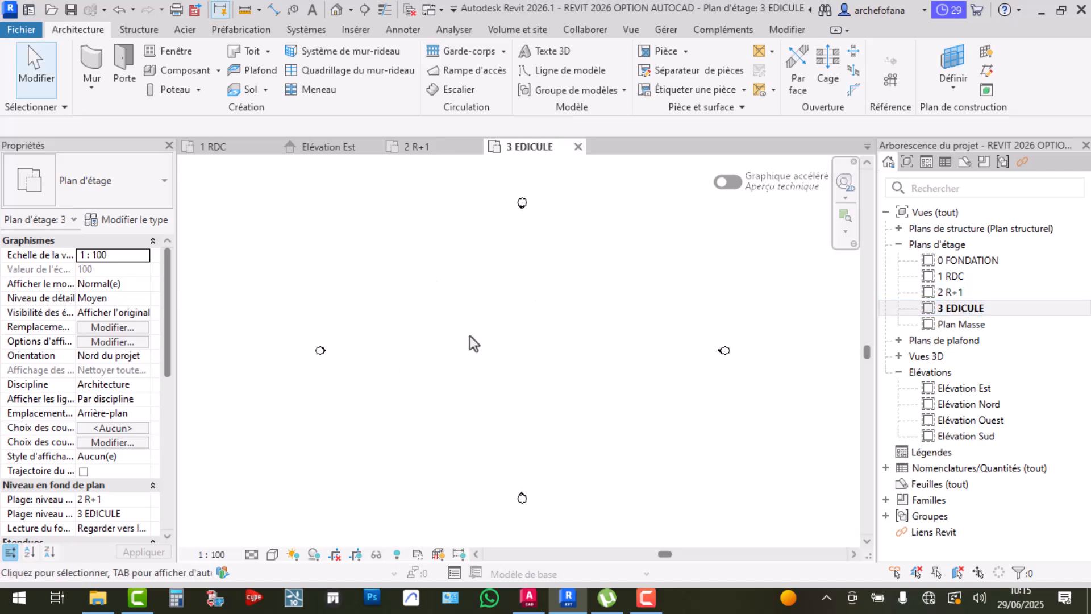
double_click(976, 326)
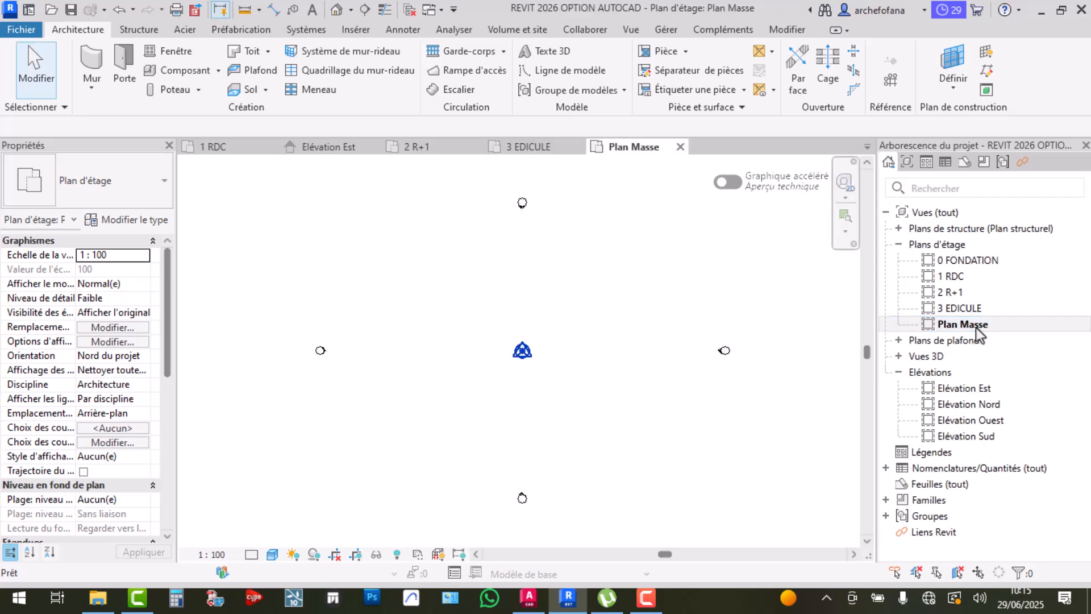
scroll(528, 347, "up", 5)
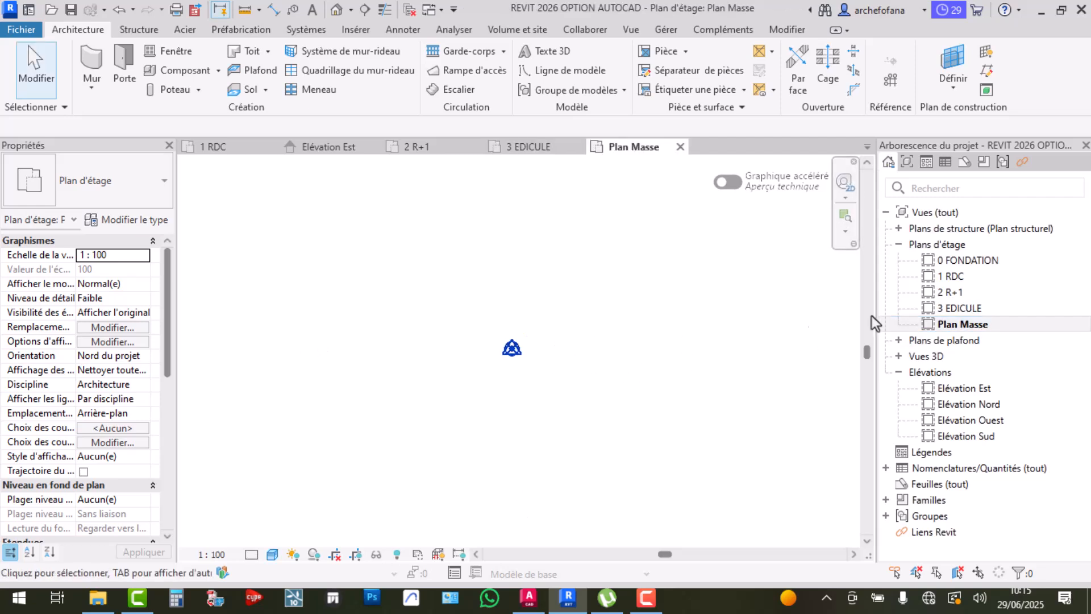
double_click(961, 261)
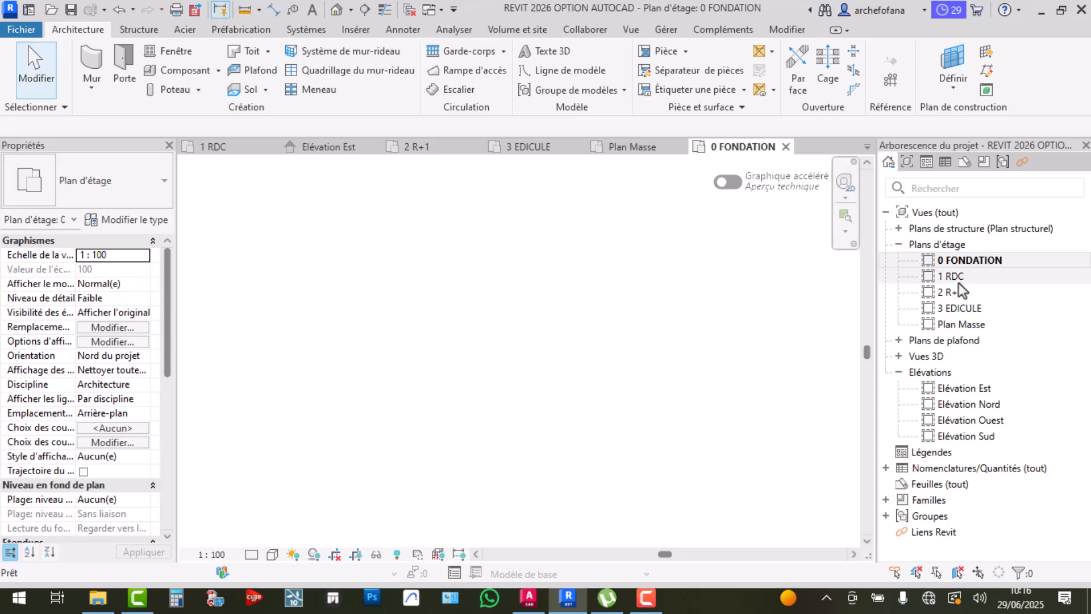
double_click(958, 281)
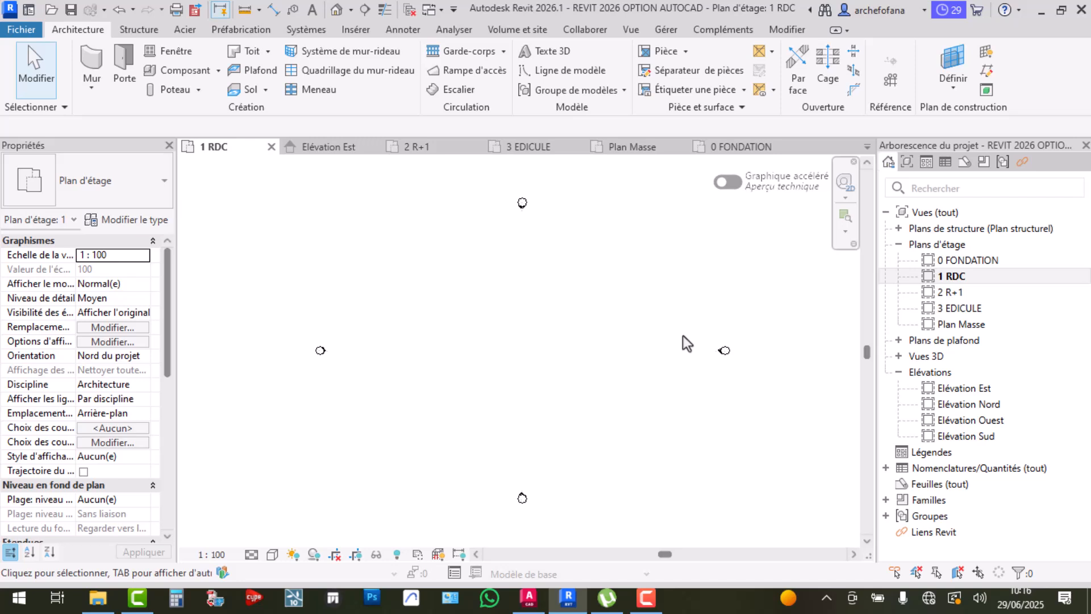
double_click(960, 281)
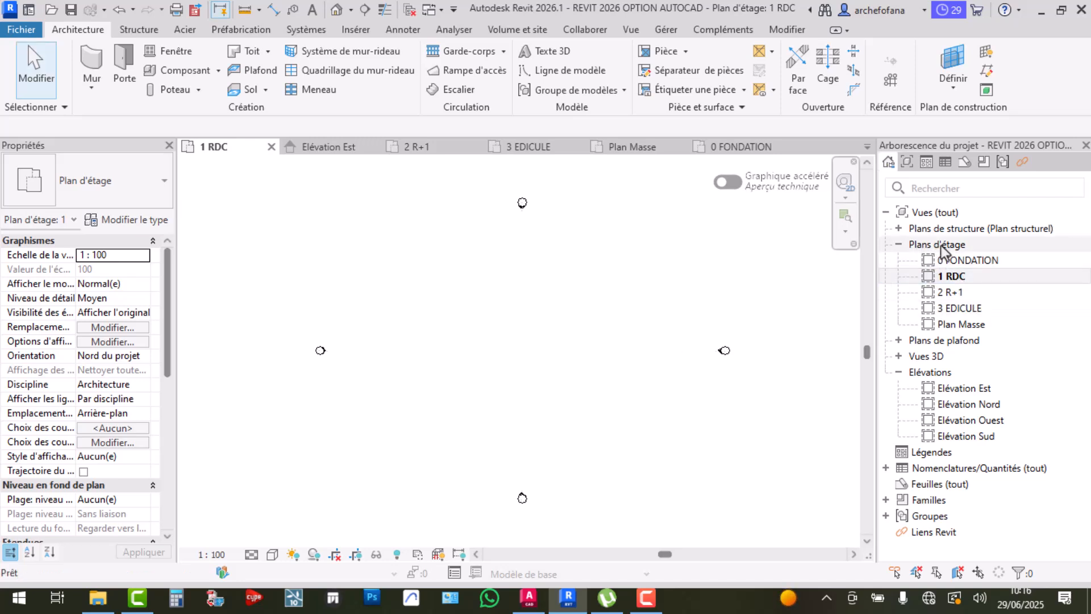
left_click(899, 341)
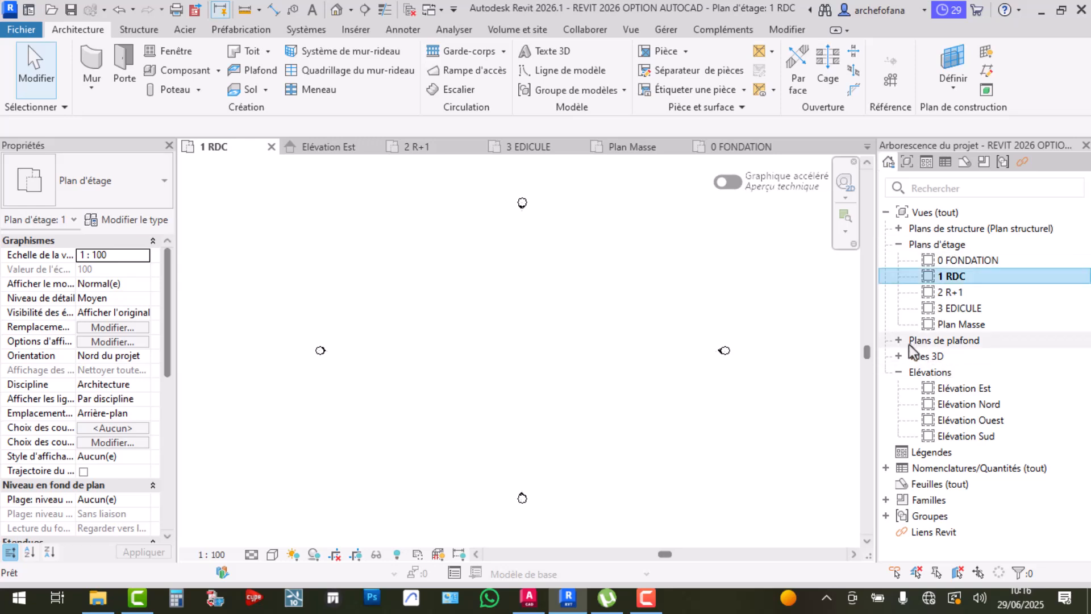
left_click(899, 341)
left_click(946, 344)
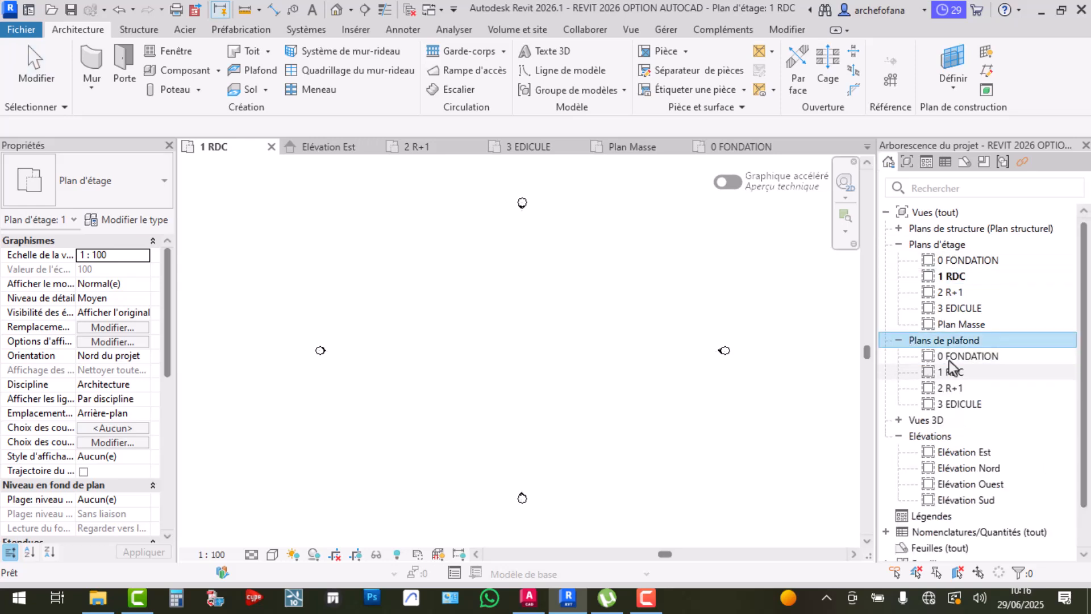
left_click(897, 341)
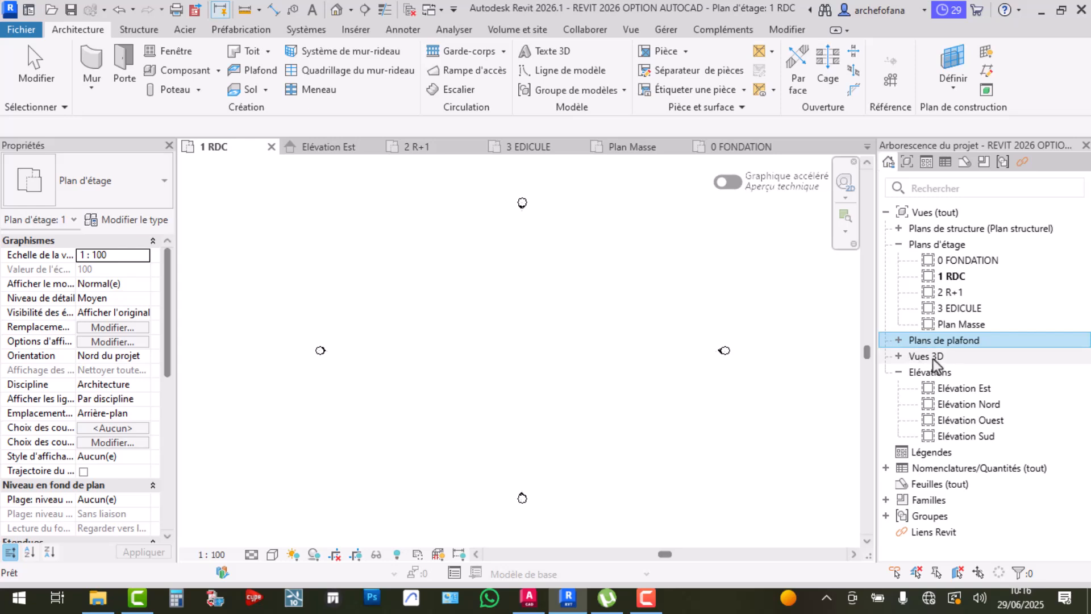
left_click(899, 358)
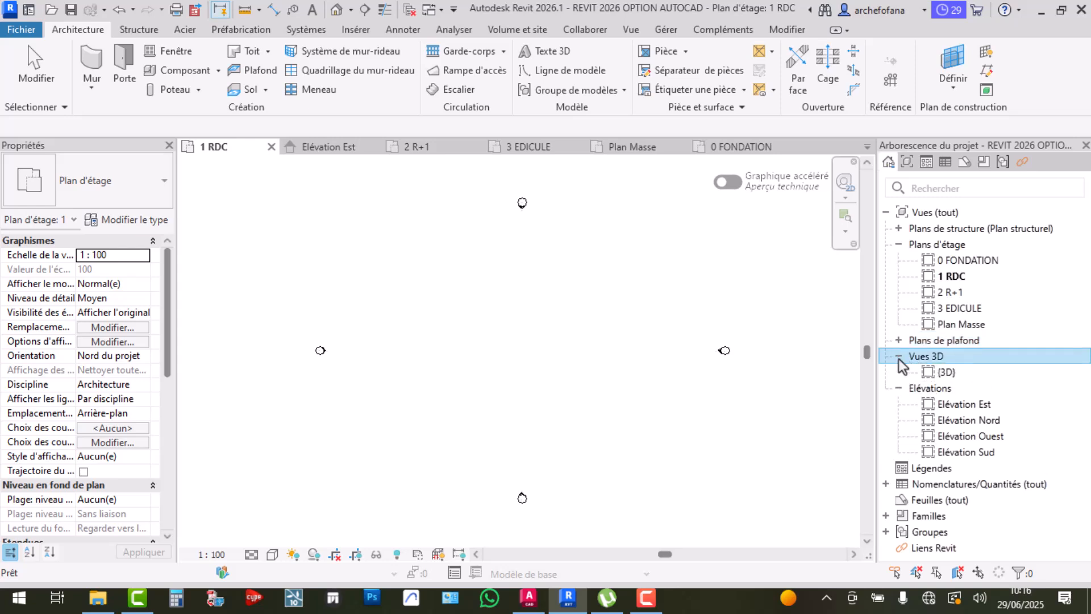
left_click(898, 358)
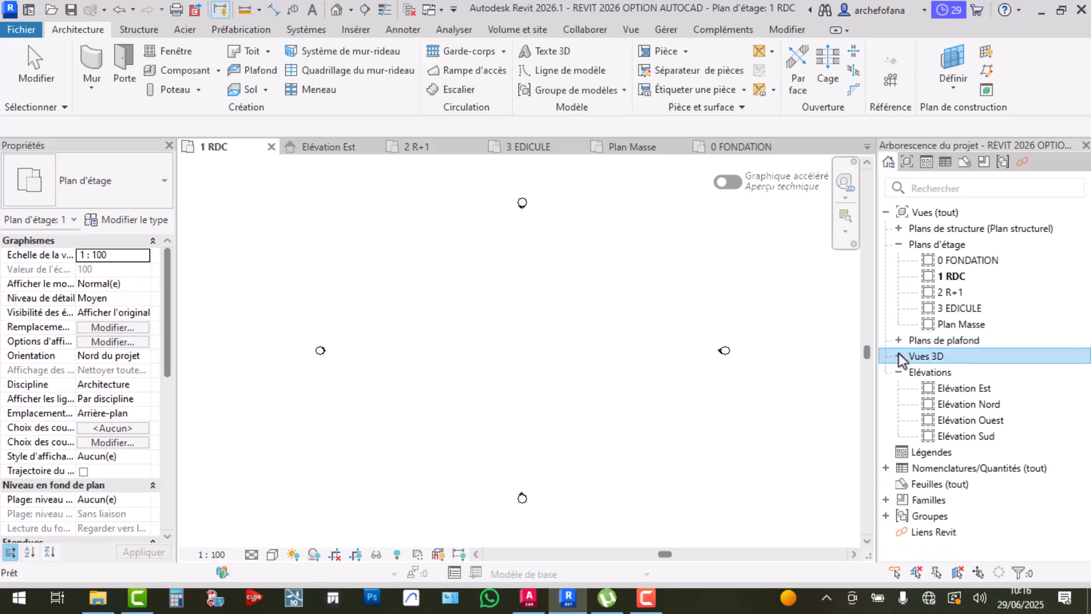
double_click(952, 277)
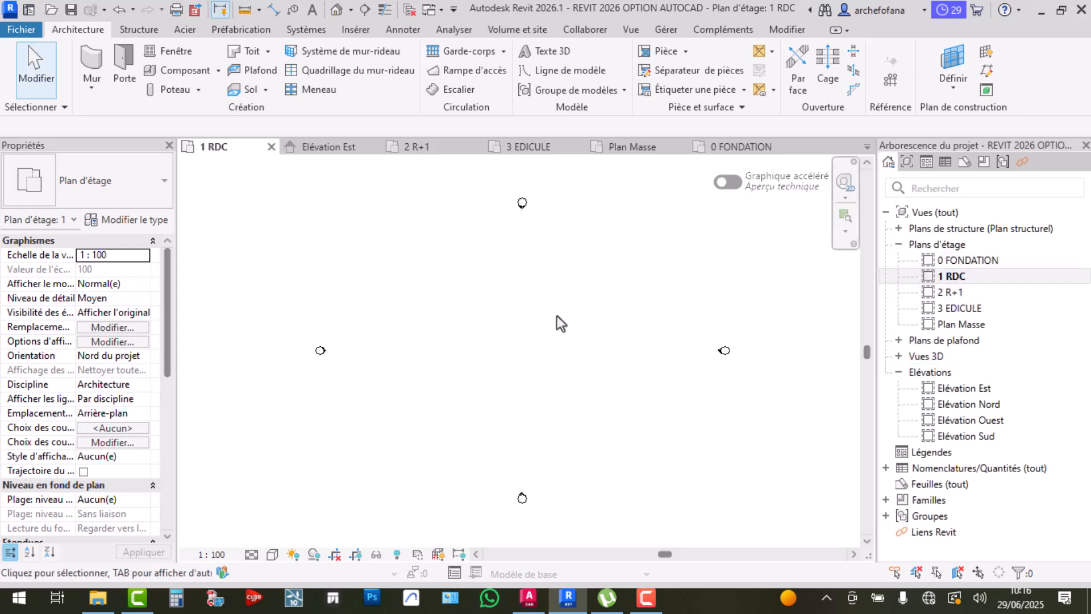
scroll(513, 353, "up", 1)
middle_click_drag(550, 364, 533, 359)
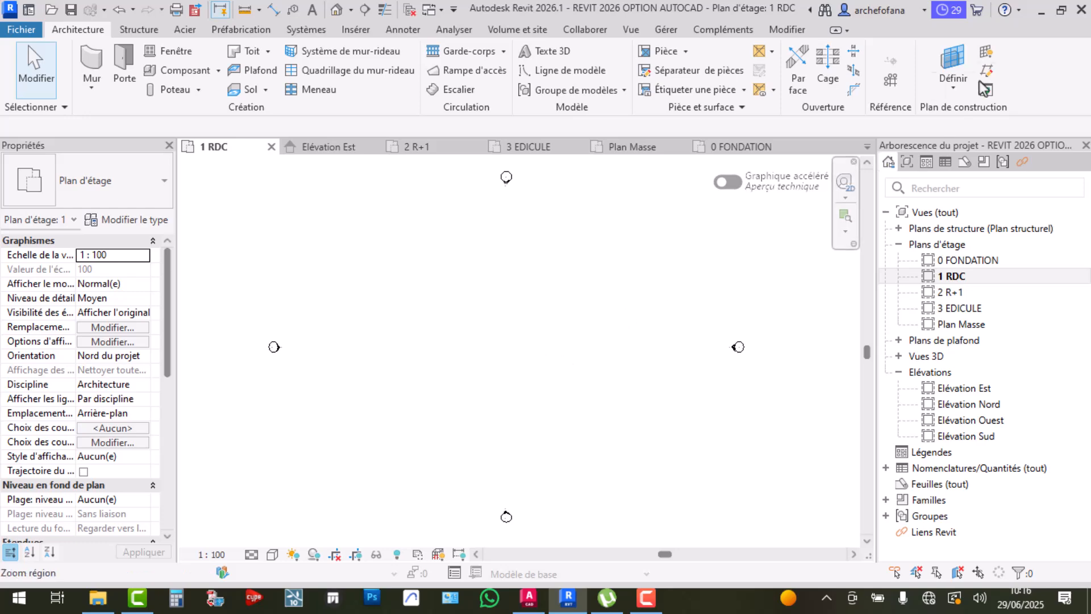
Look over the RDC floor plan in AutoCAD, then minimise AutoCAD
left_click(1042, 11)
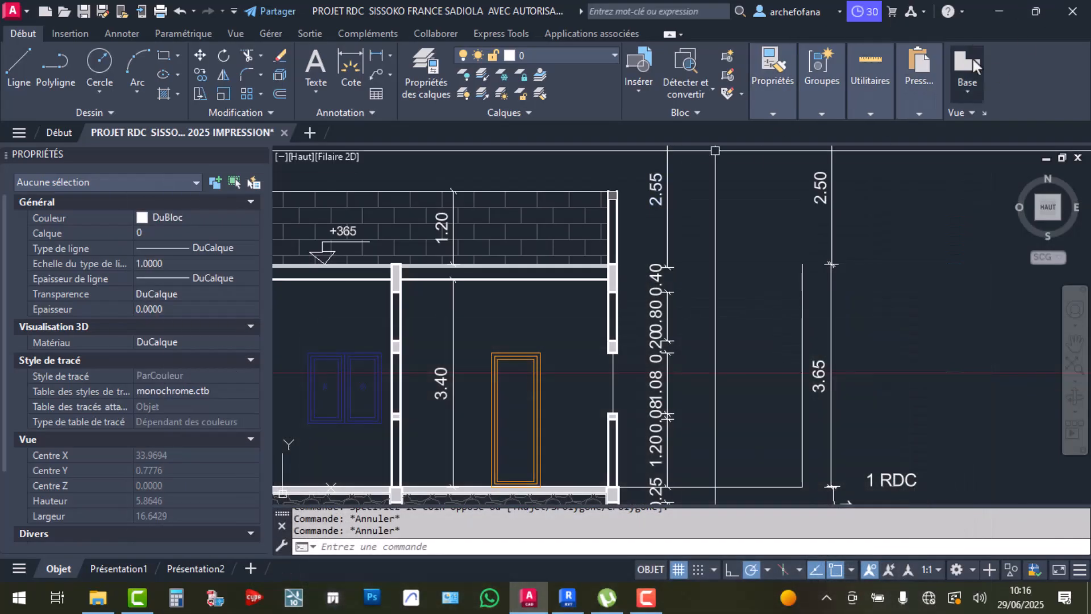
scroll(664, 201, "down", 6)
scroll(675, 262, "up", 4)
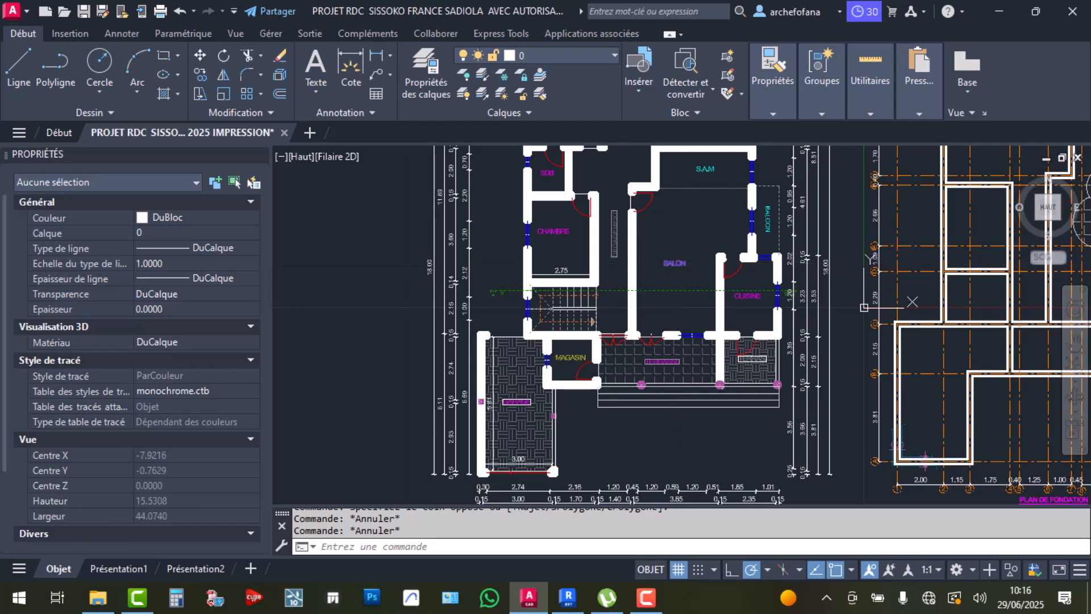
left_click(999, 11)
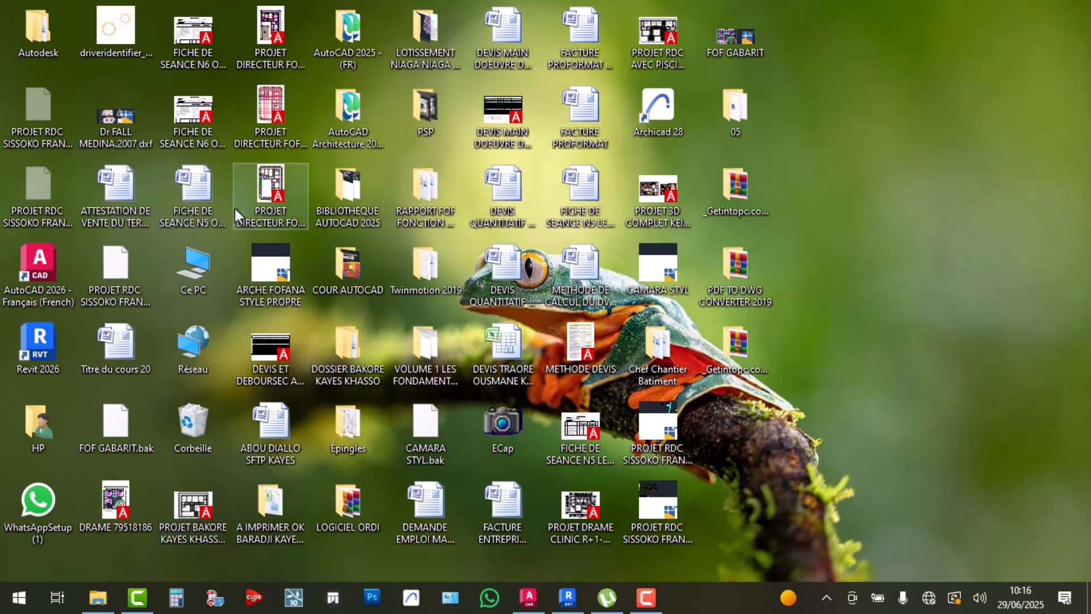
left_click(252, 210)
double_click(253, 210)
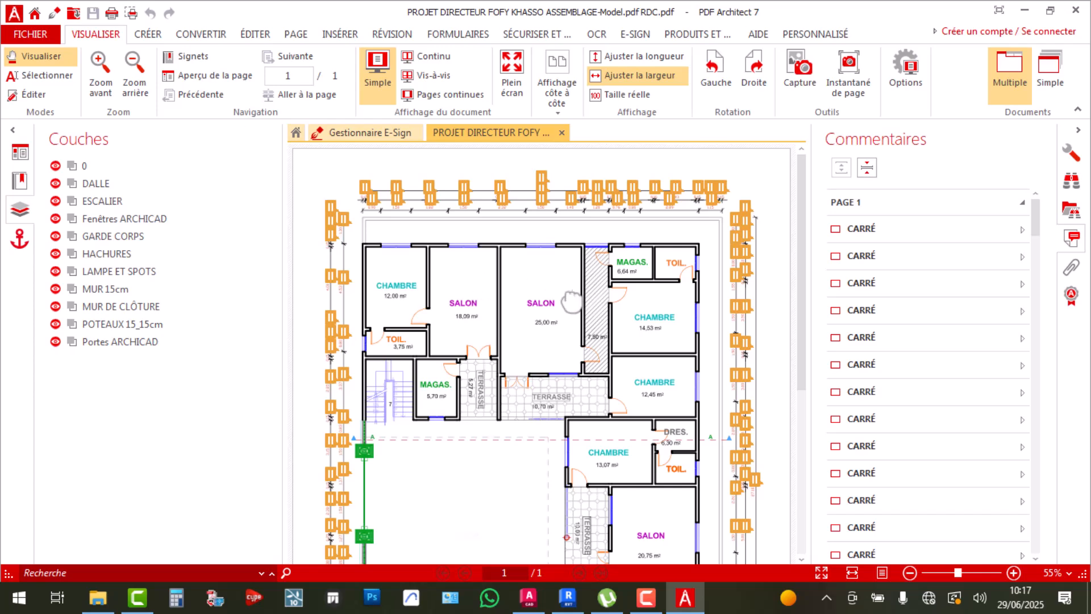
Hide the Couches panel, zoom through the RDC plan and fence, then close PDF Architect
scroll(565, 299, "down", 3)
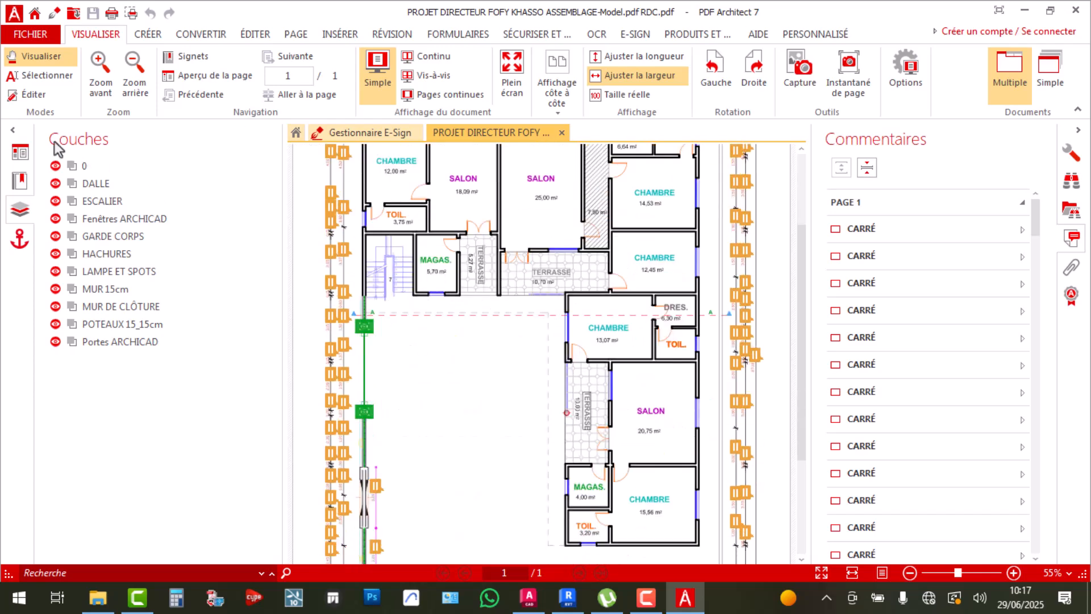
left_click(12, 135)
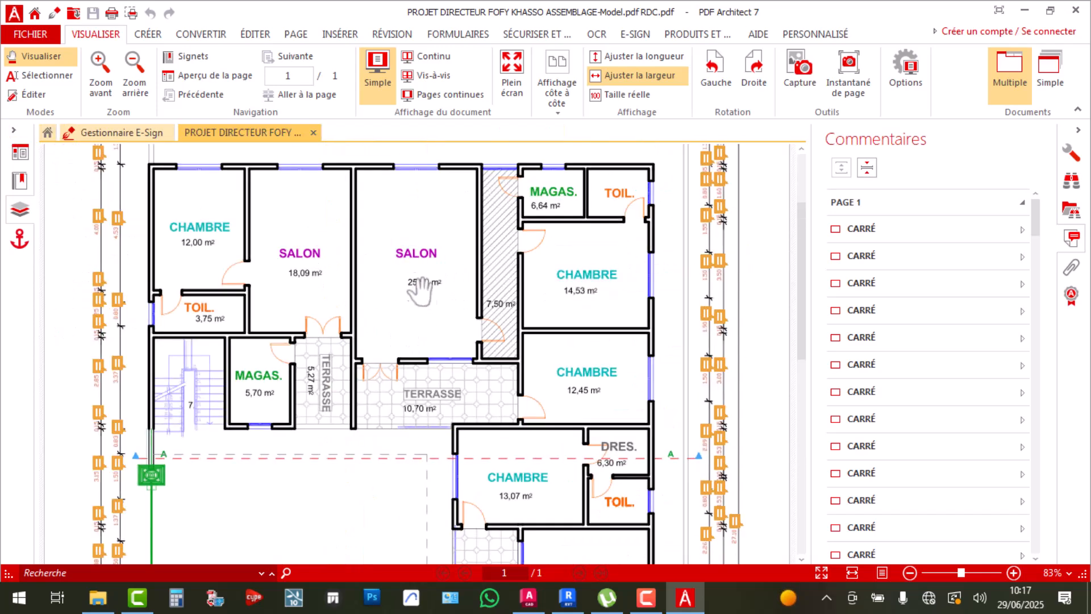
scroll(436, 238, "up", 2, "ctrl")
scroll(435, 239, "down", 6)
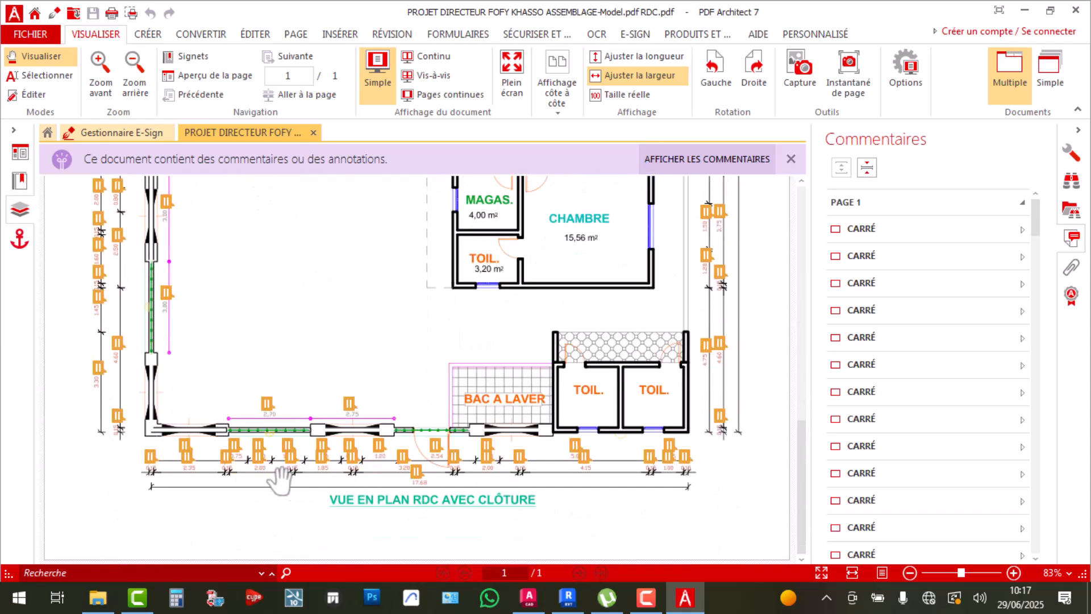
scroll(523, 413, "up", 4)
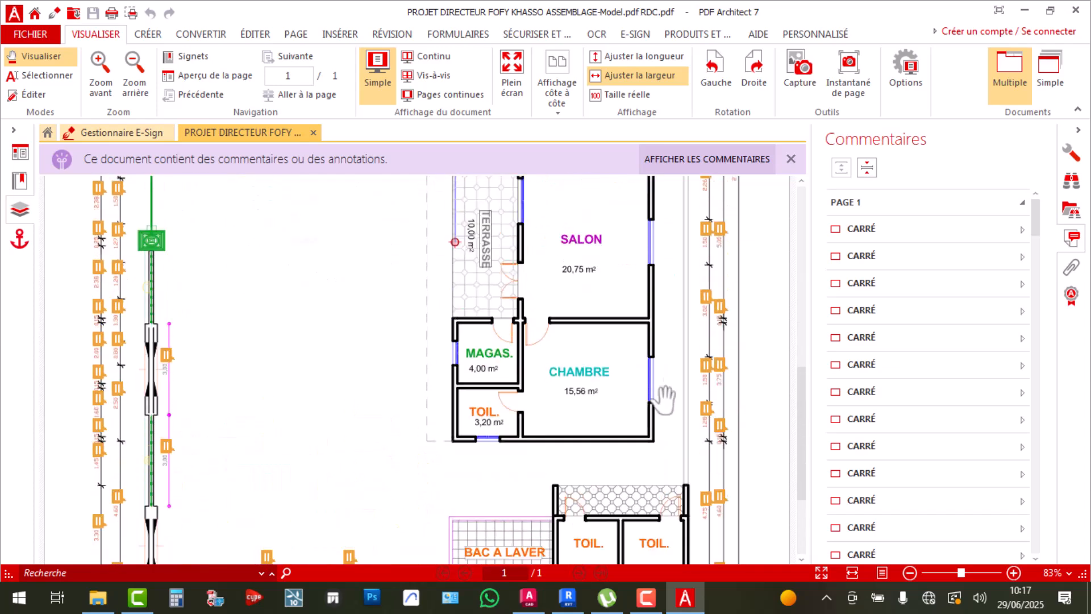
scroll(701, 318, "up", 1)
scroll(697, 307, "down", 3, "ctrl")
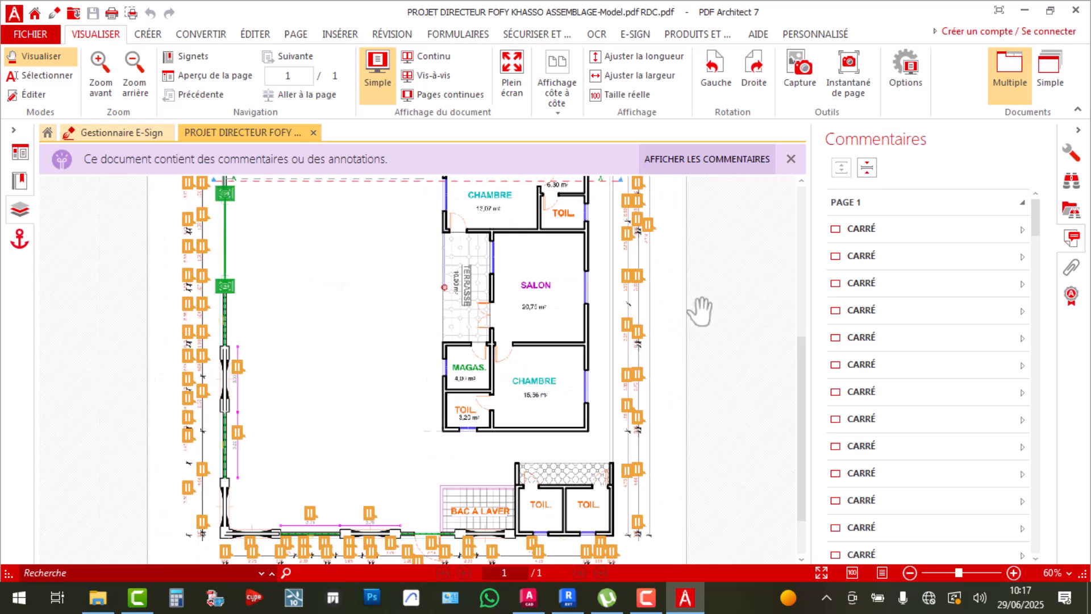
scroll(621, 321, "up", 6)
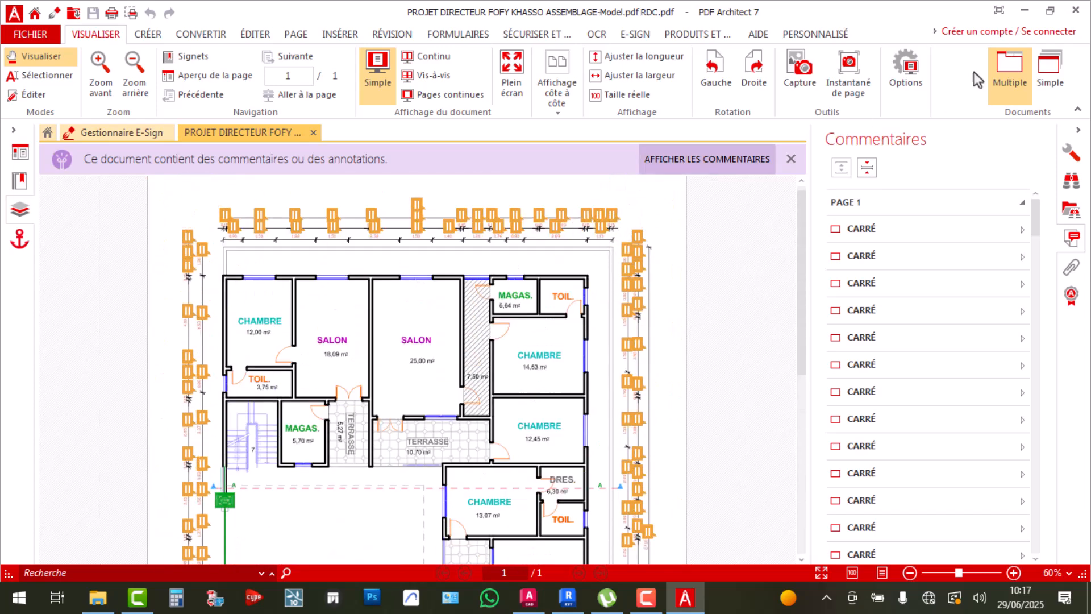
left_click(1075, 10)
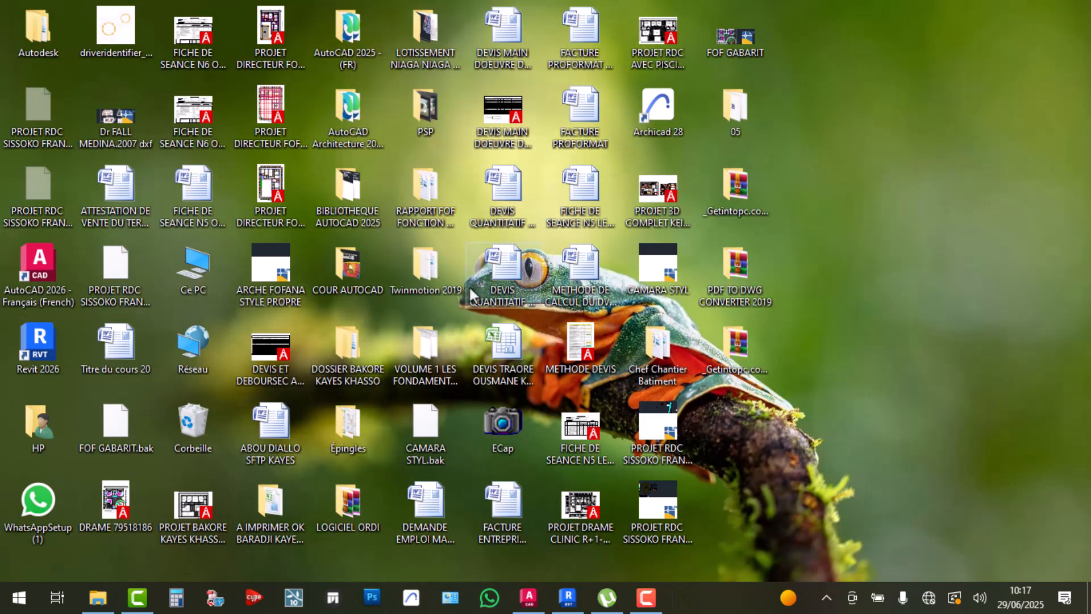
double_click(674, 220)
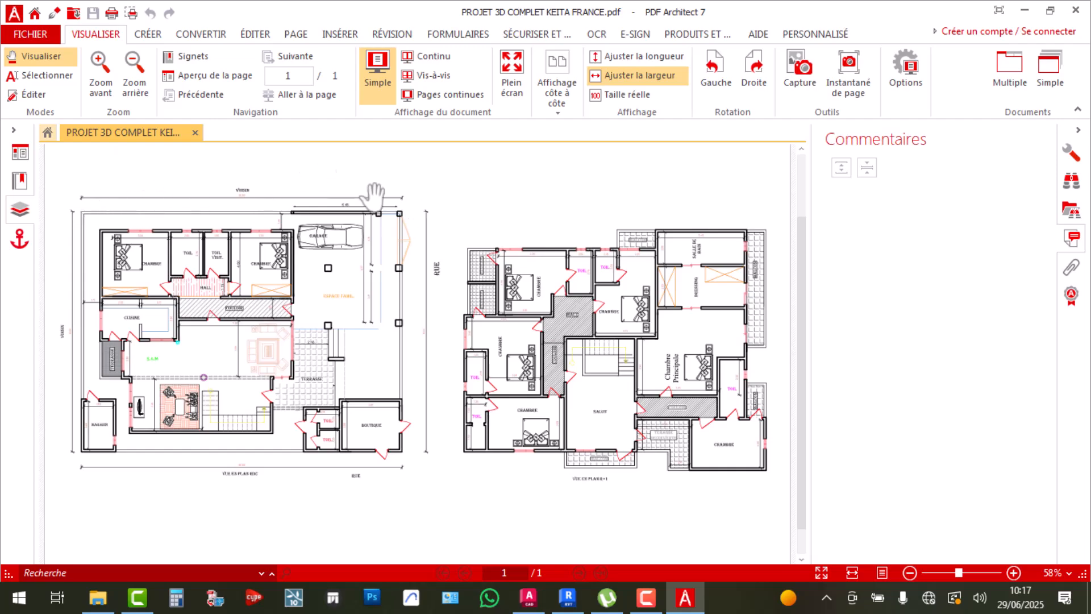
left_click(1075, 10)
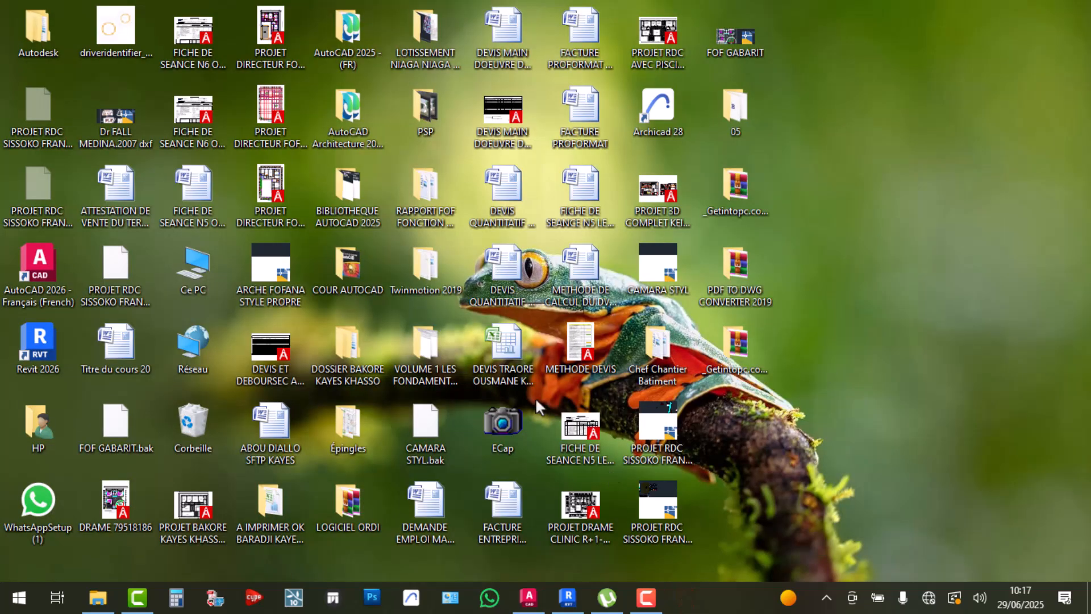
left_click(567, 597)
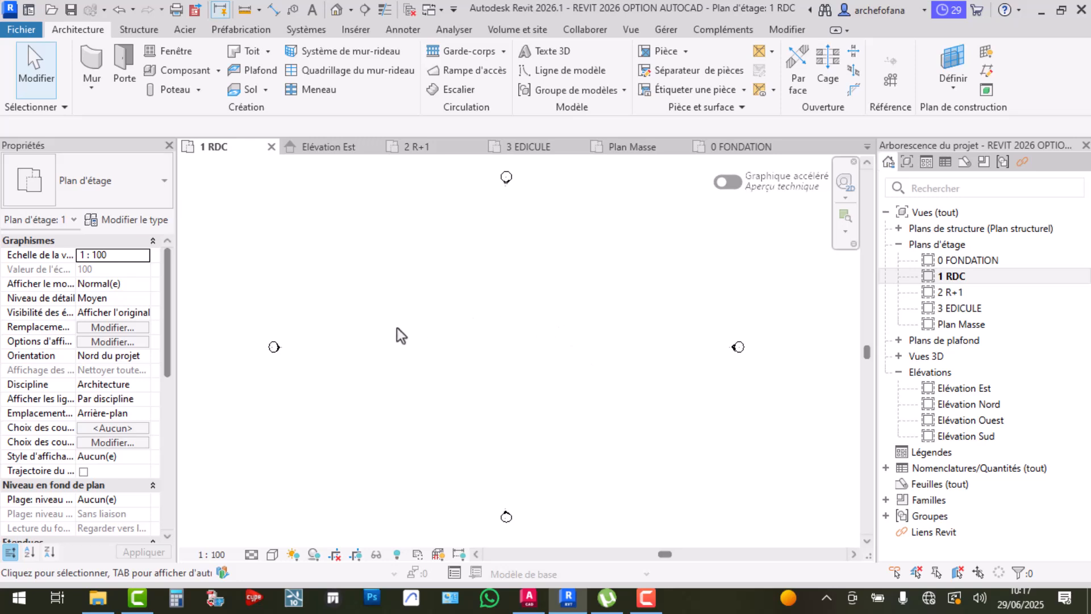
Leave Revit for the AutoCAD RDC drawing showing the project's floor plans and elevations
left_click_drag(386, 263, 508, 372)
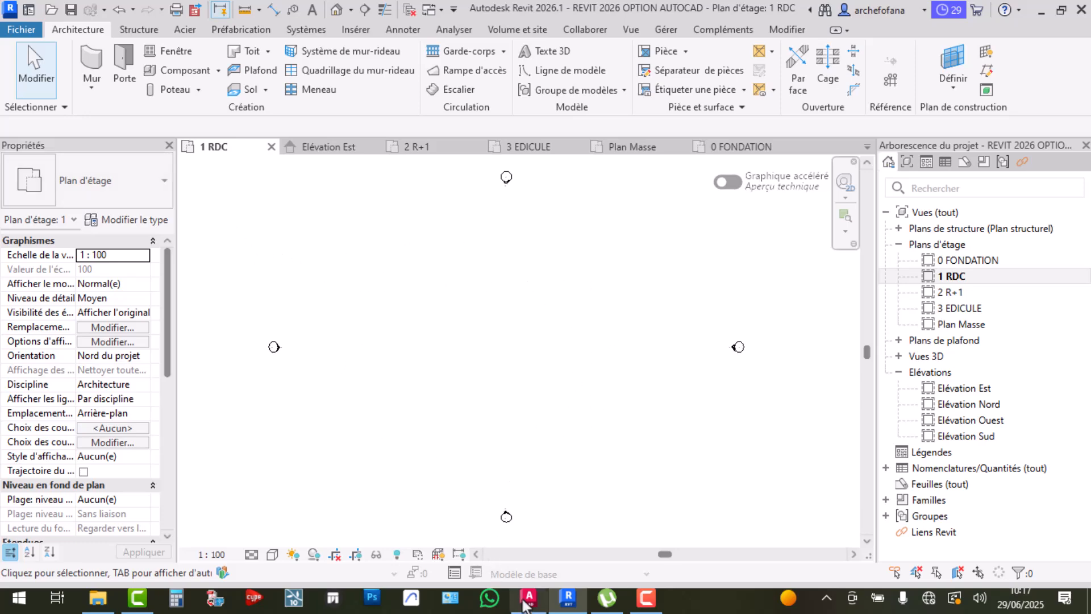
left_click(529, 598)
scroll(470, 291, "down", 5)
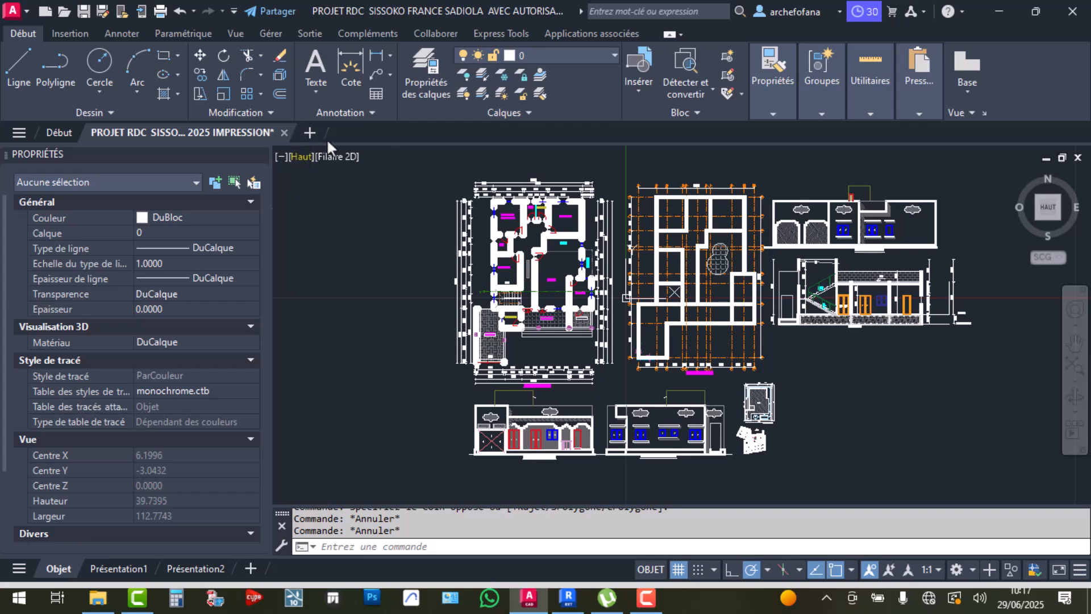
Draw two horizontal lines in the empty drawing space beside the plans
middle_click_drag(735, 277, 199, 307)
middle_click_drag(497, 287, 361, 253)
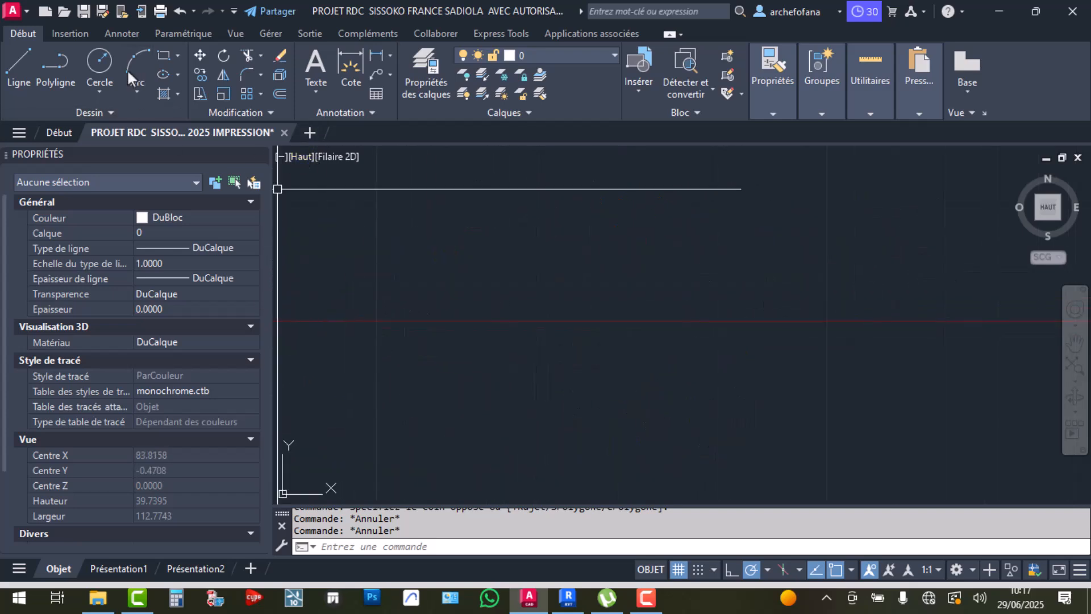
left_click(25, 60)
left_click(459, 257)
left_click(706, 256)
key("Return")
key("Return")
scroll(458, 272, "up", 8)
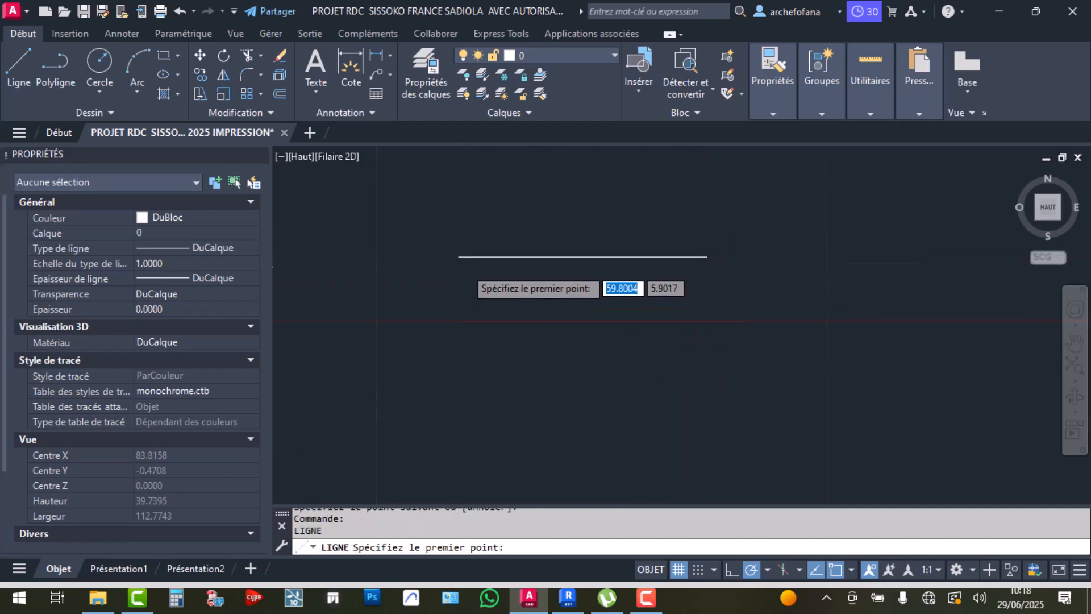
left_click(417, 227)
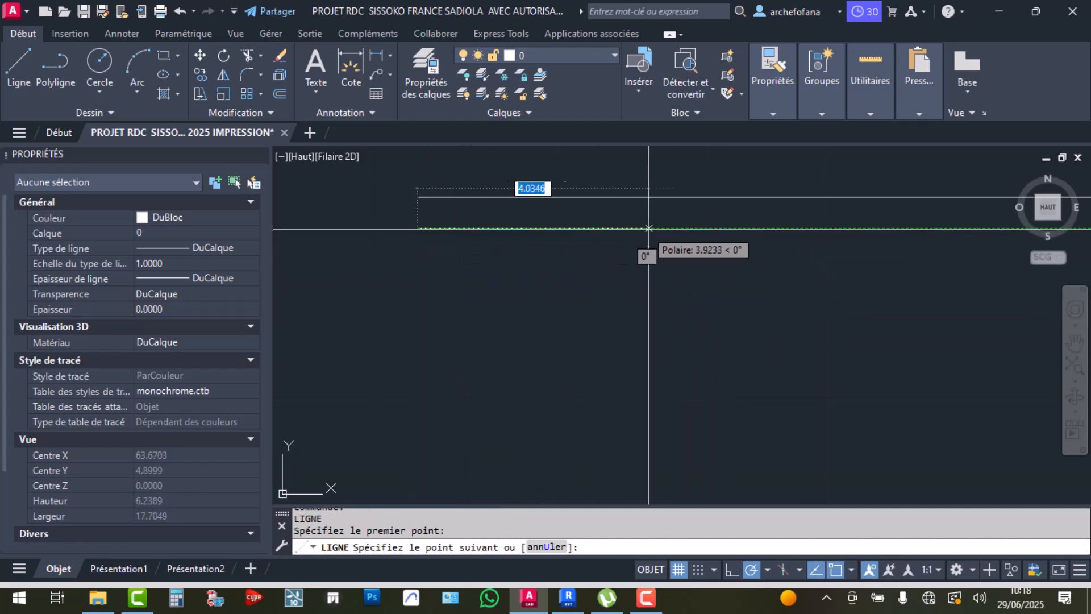
left_click(715, 228)
key("Return")
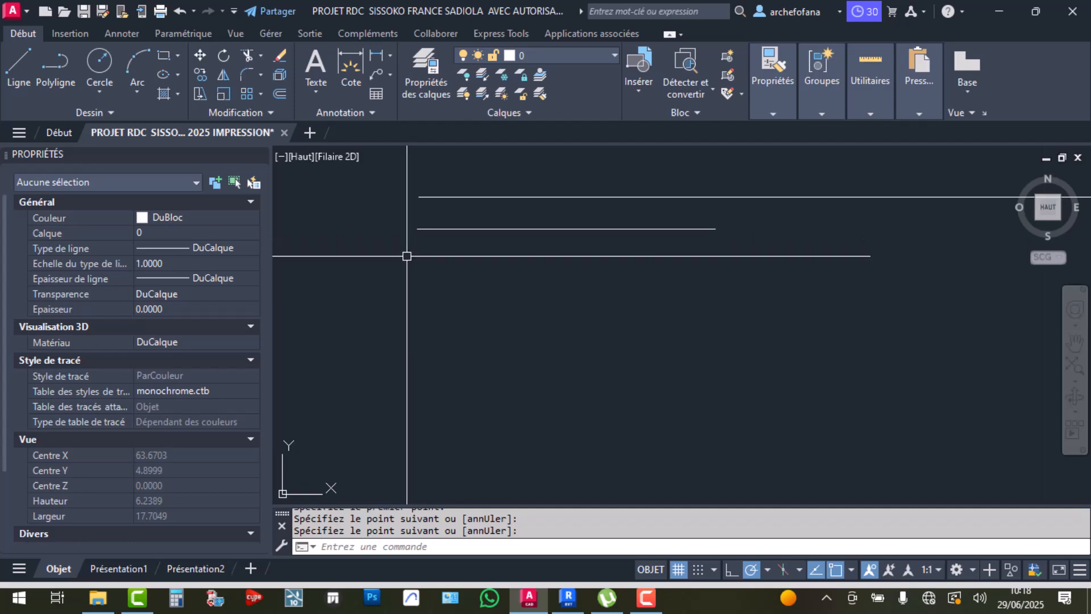
Crossing-select and erase the two horizontal lines, then switch back to Revit
left_click(443, 178)
left_click(394, 302)
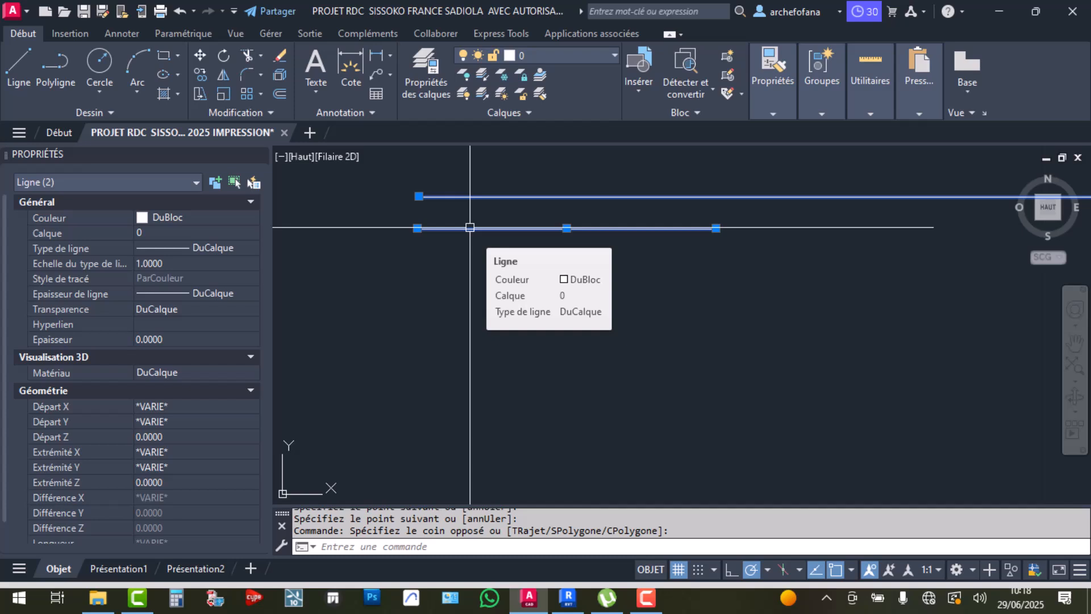
key("Escape")
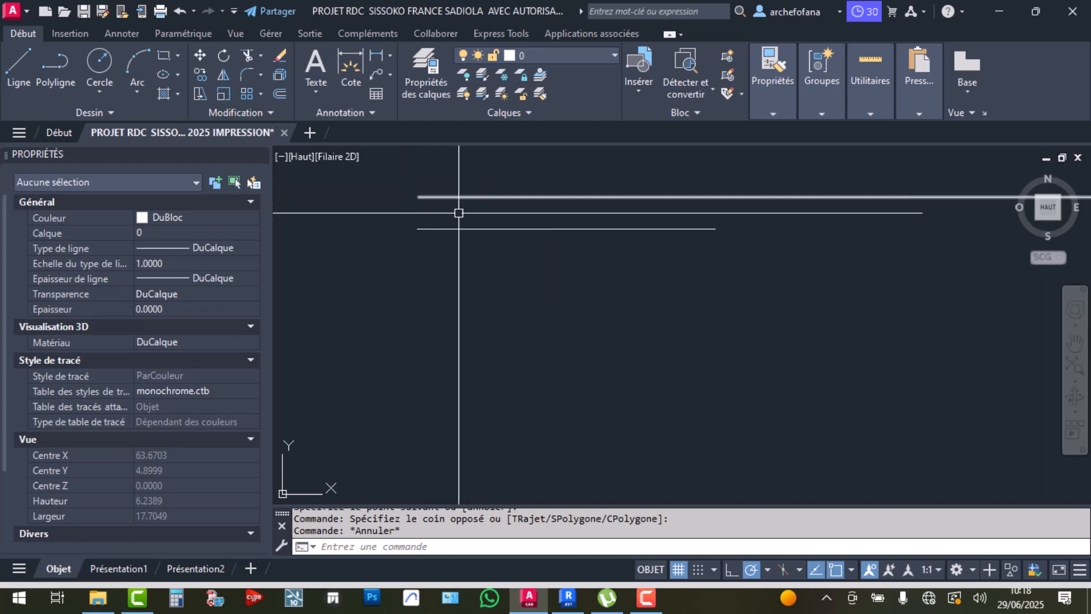
left_click(476, 177)
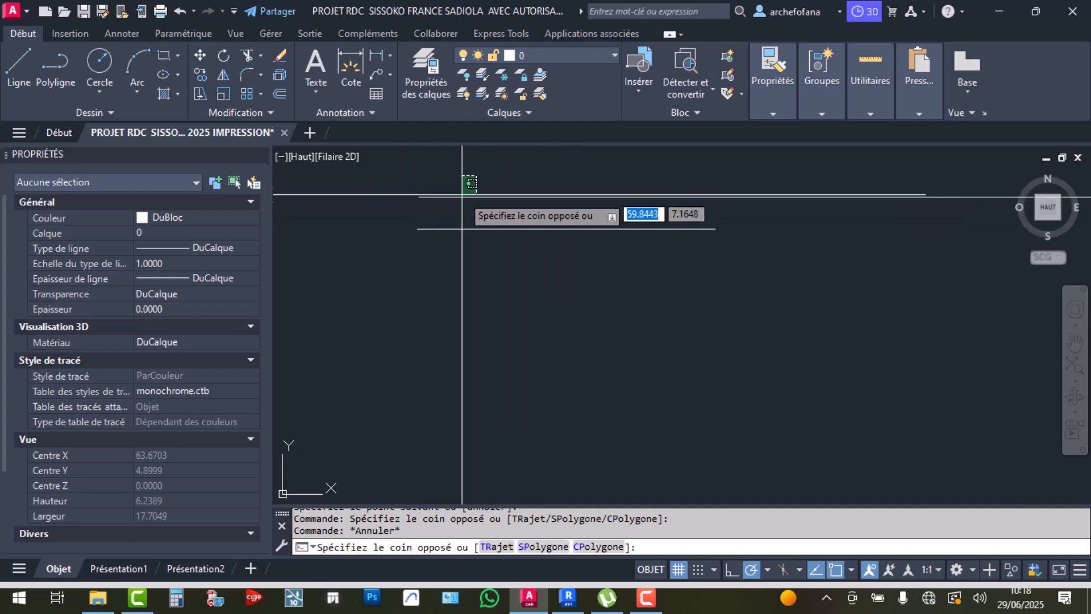
left_click(470, 233)
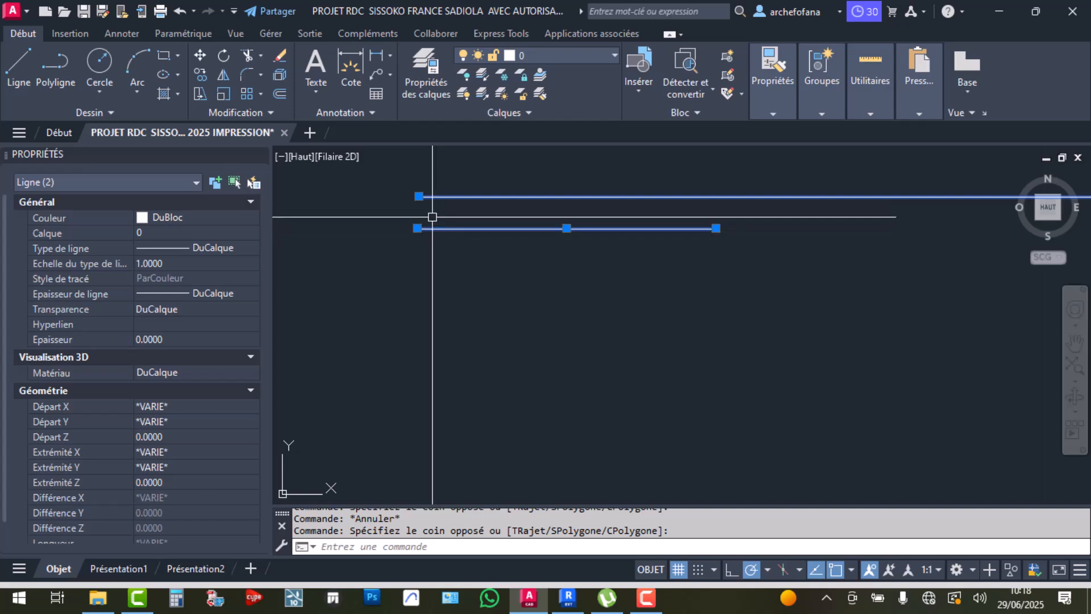
key("Delete")
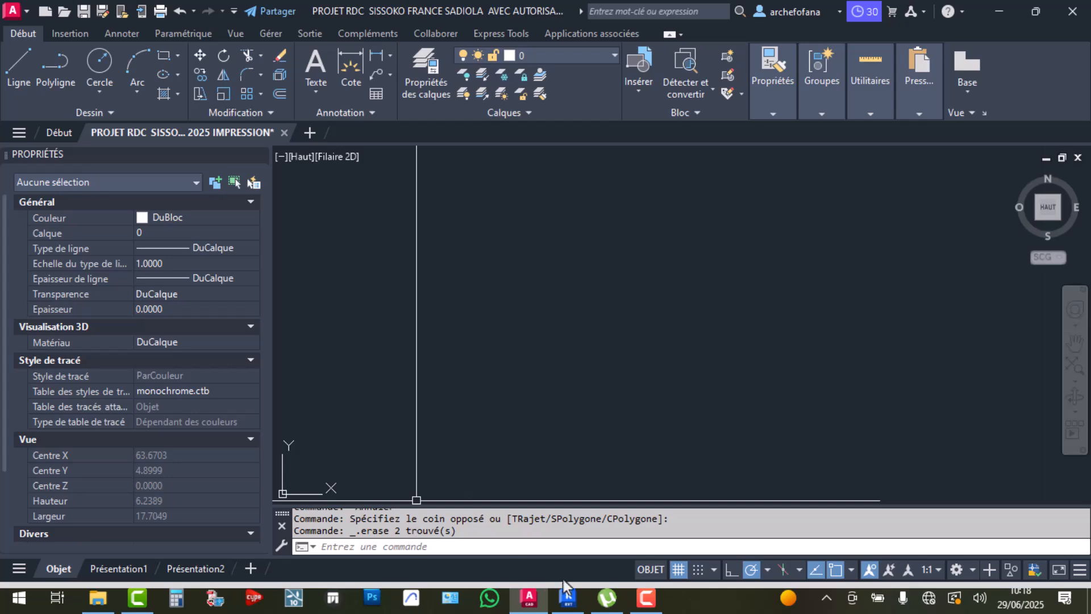
left_click(567, 597)
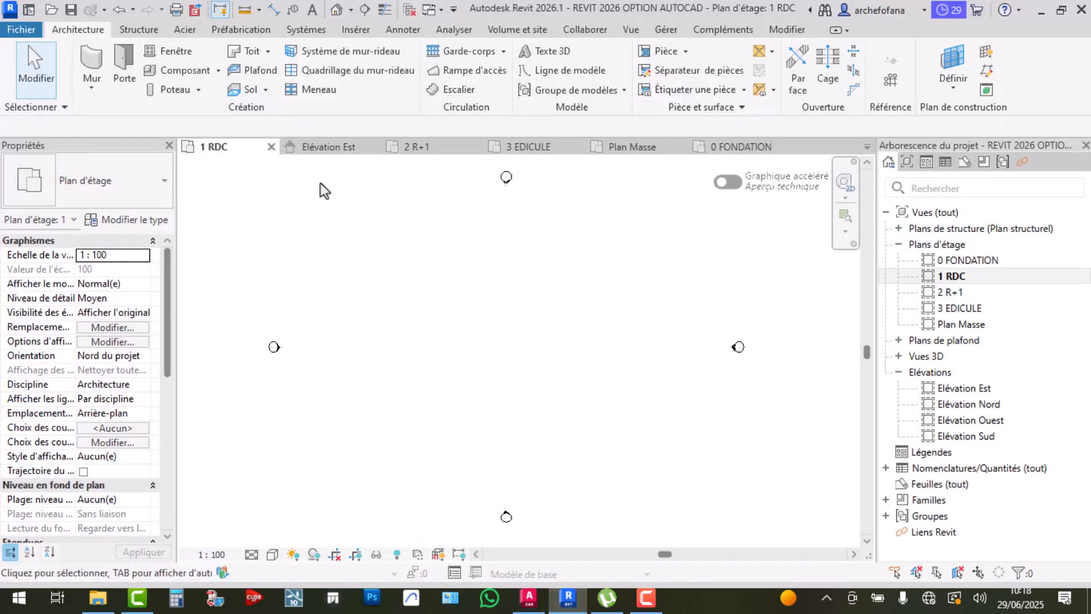
Start Revit's Wall tool with WA, then return to AutoCAD and bring the elevations into view
key("w")
key("a")
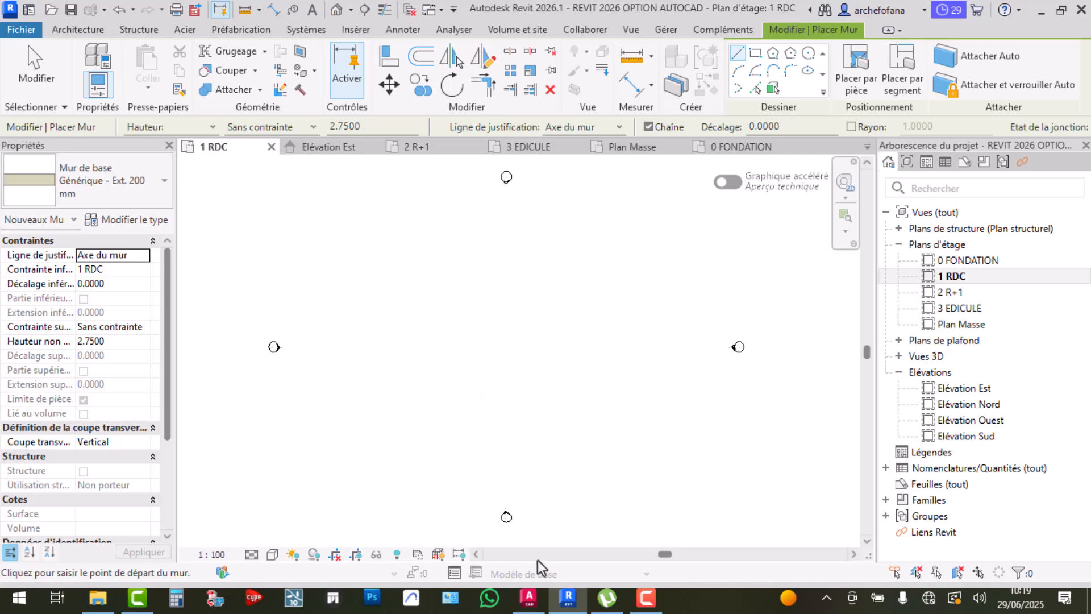
left_click(529, 597)
scroll(531, 280, "down", 8)
middle_click_drag(382, 284, 518, 270)
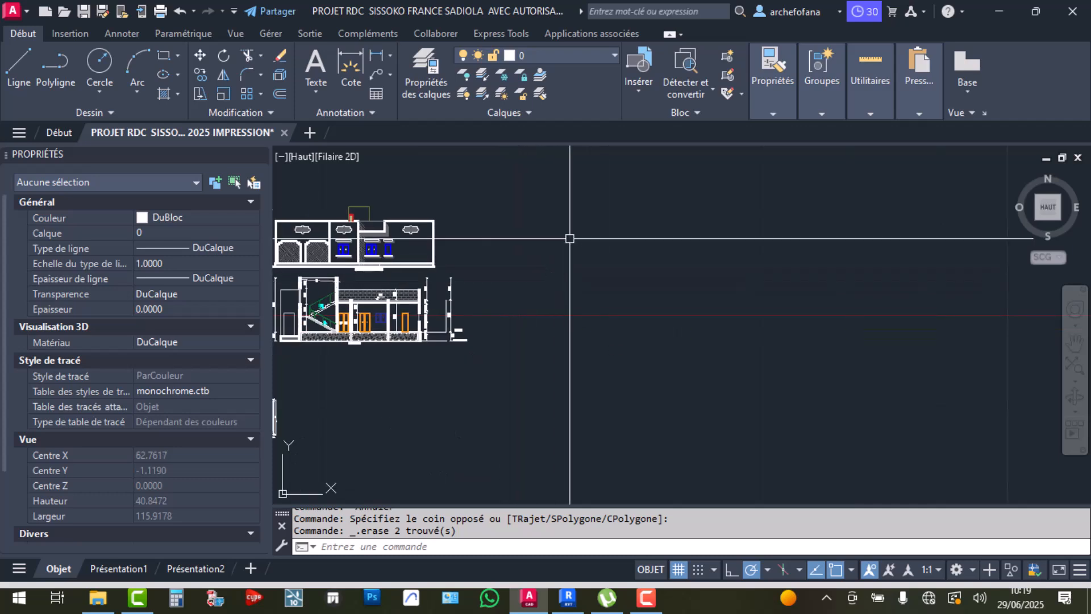
Dock the tool palettes window and switch it to the Dessiner group
mouse_move(772, 98)
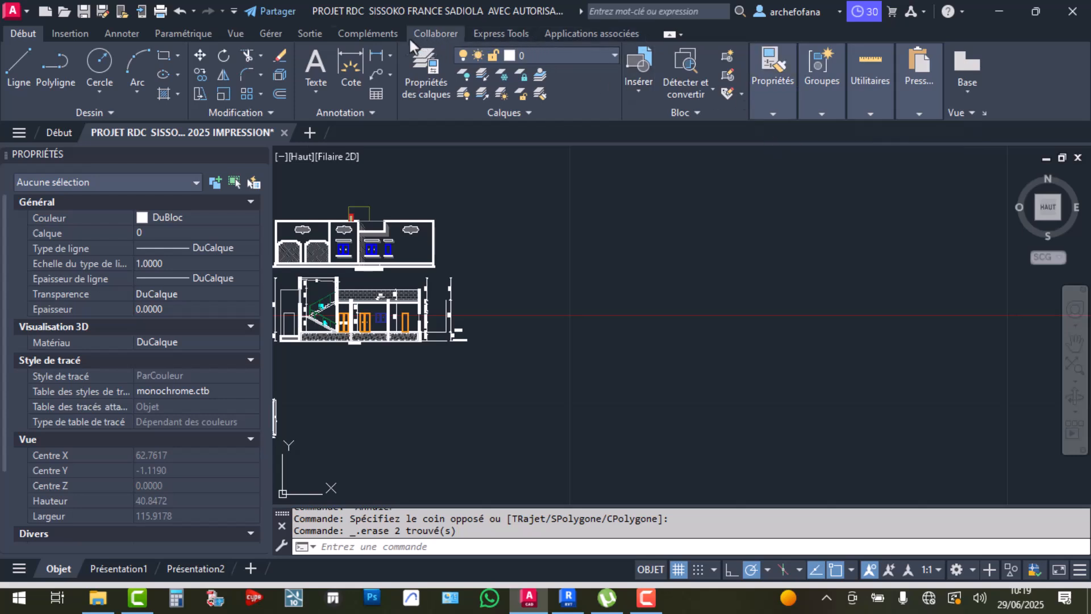
left_click(270, 33)
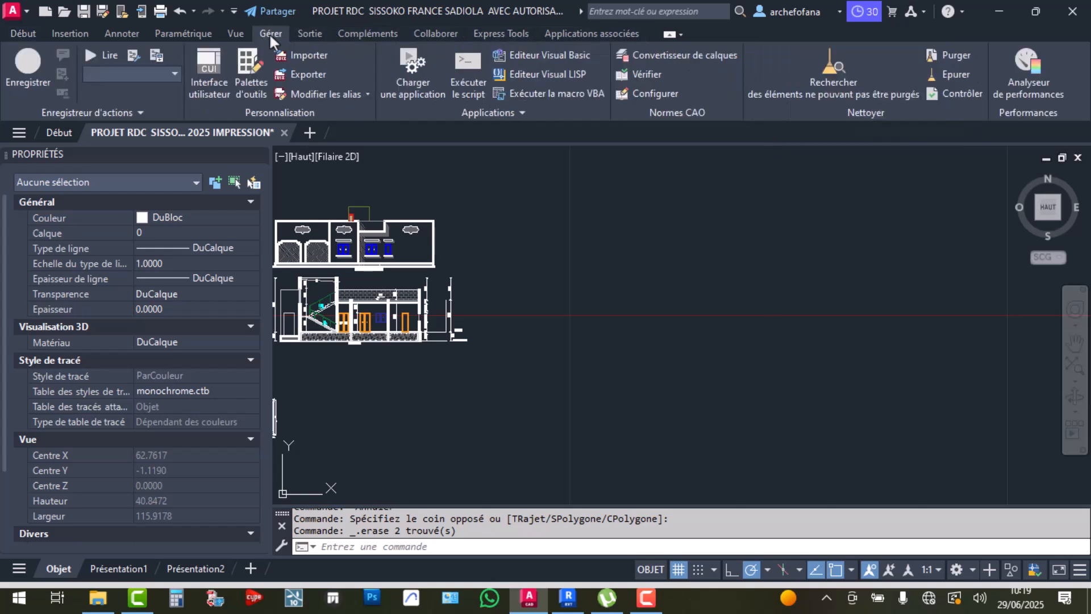
left_click(235, 33)
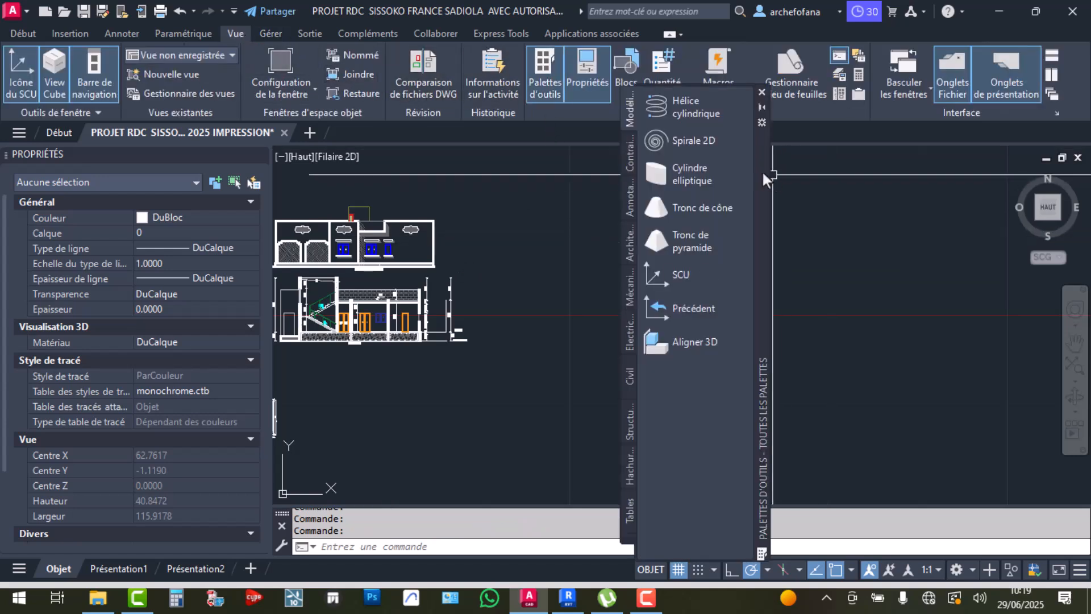
left_click_drag(766, 176, 1079, 188)
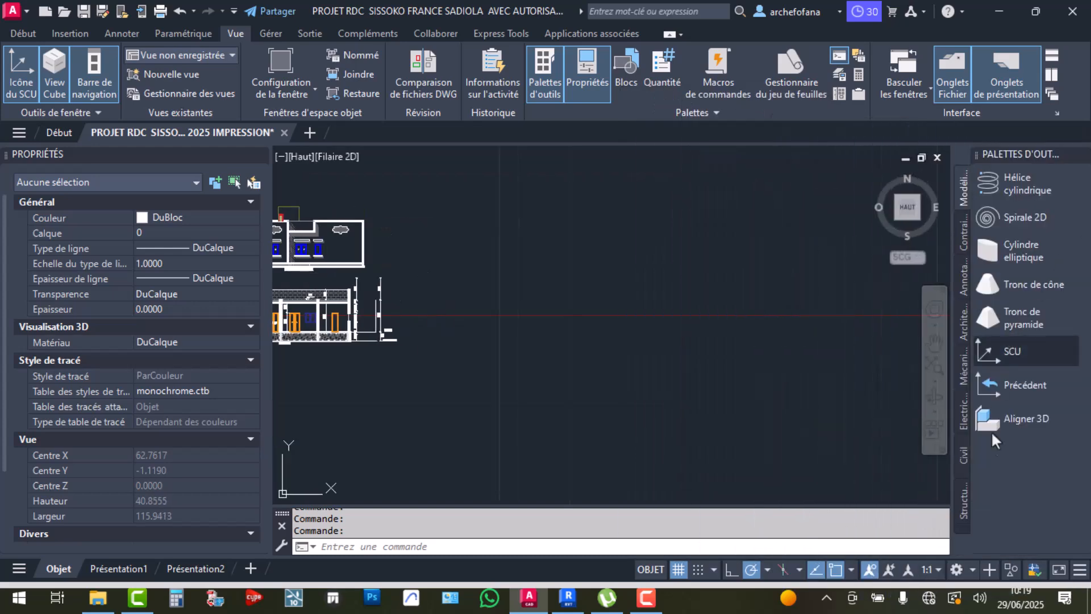
right_click(963, 529)
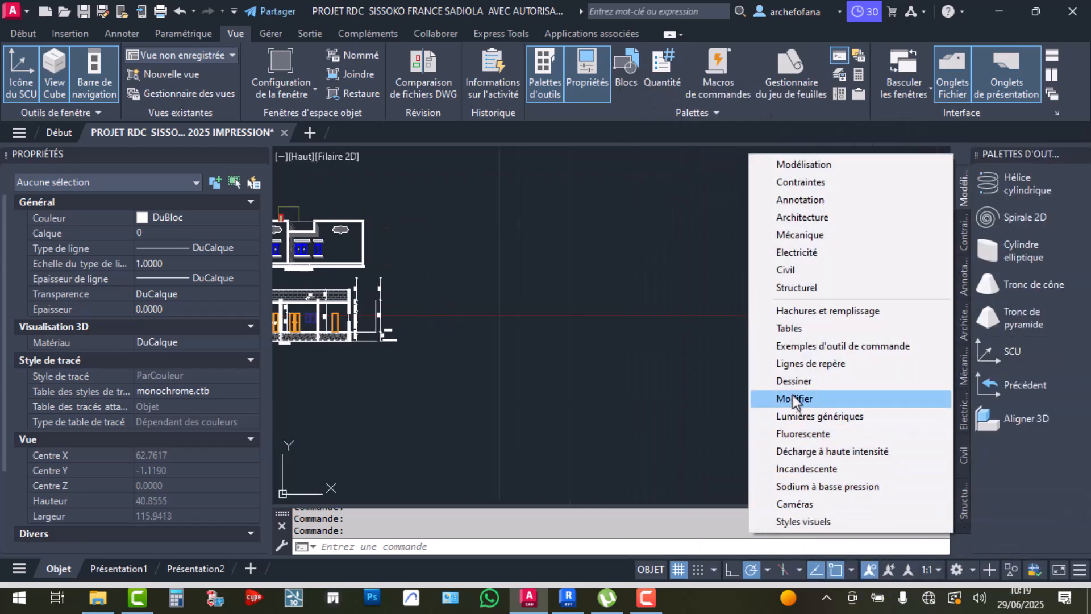
left_click(801, 380)
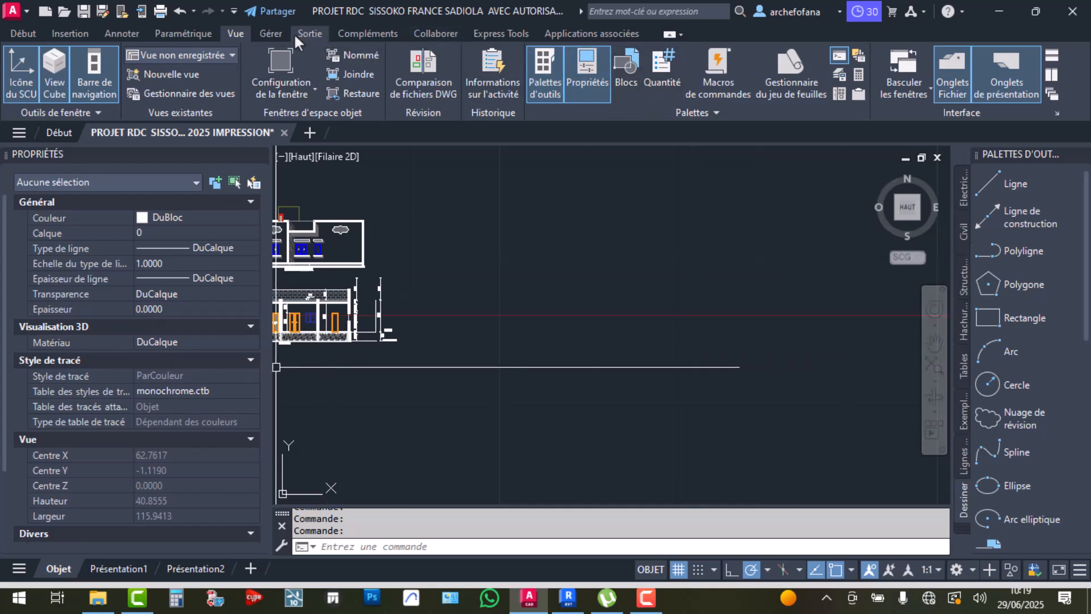
Add the Multiligne command to the palette from the Customize User Interface list
left_click(270, 34)
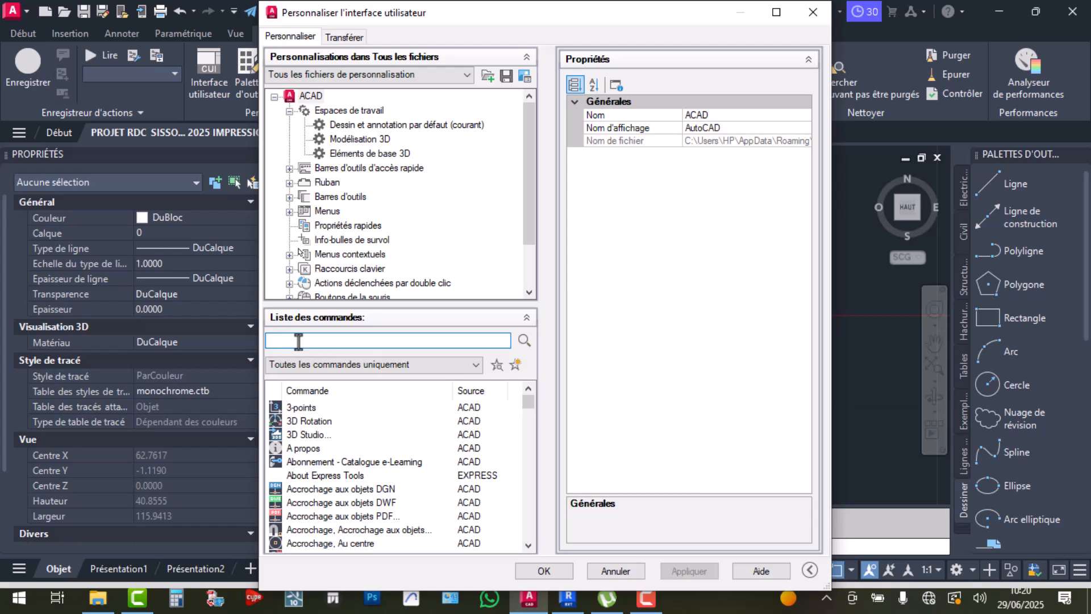
type("MULT")
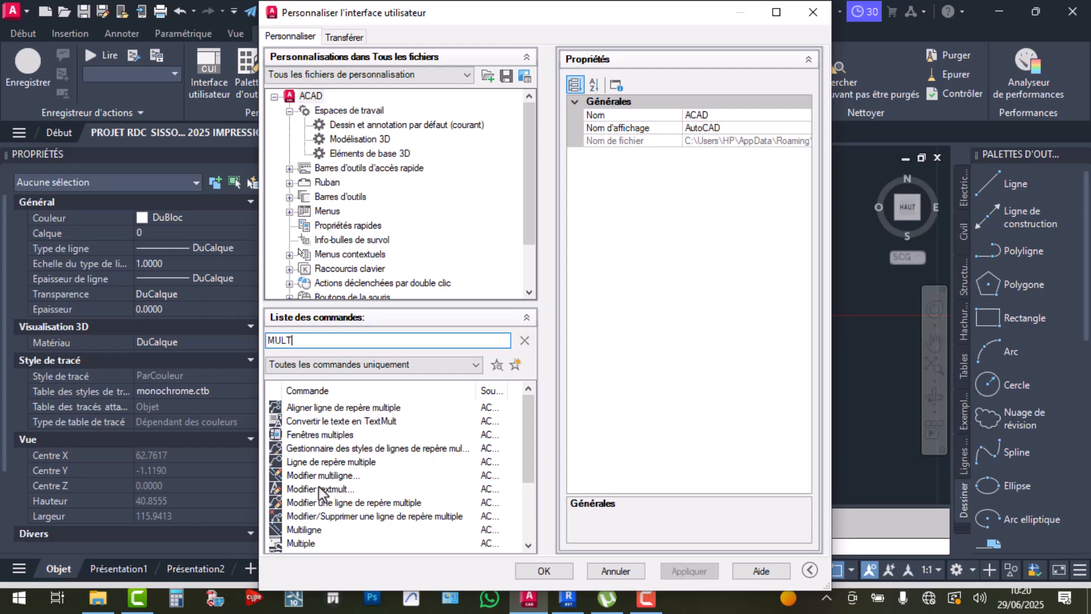
left_click(305, 529)
left_click_drag(307, 531, 1027, 177)
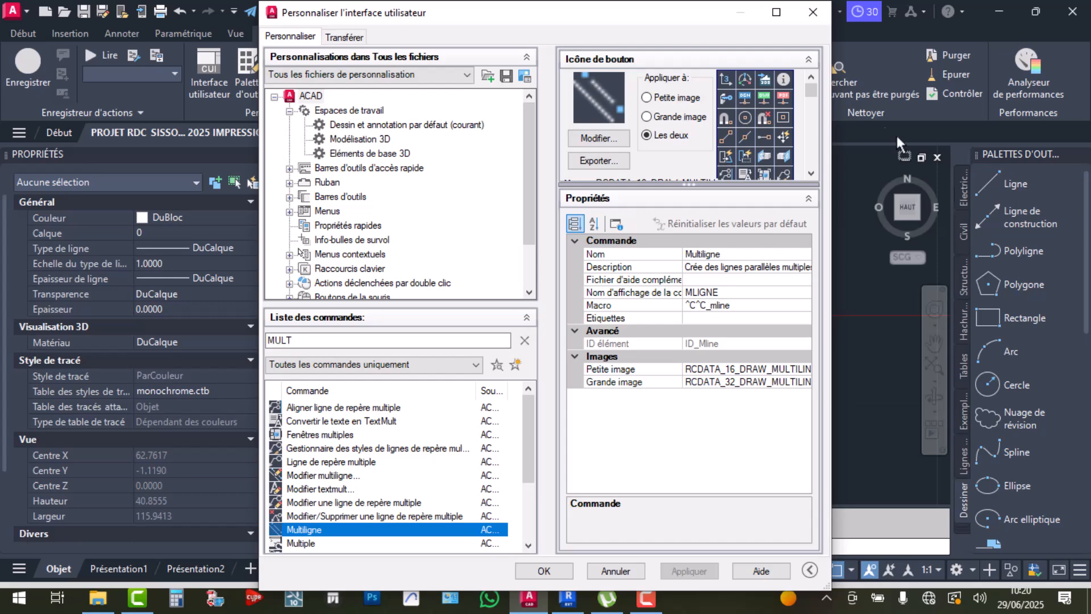
key("Return")
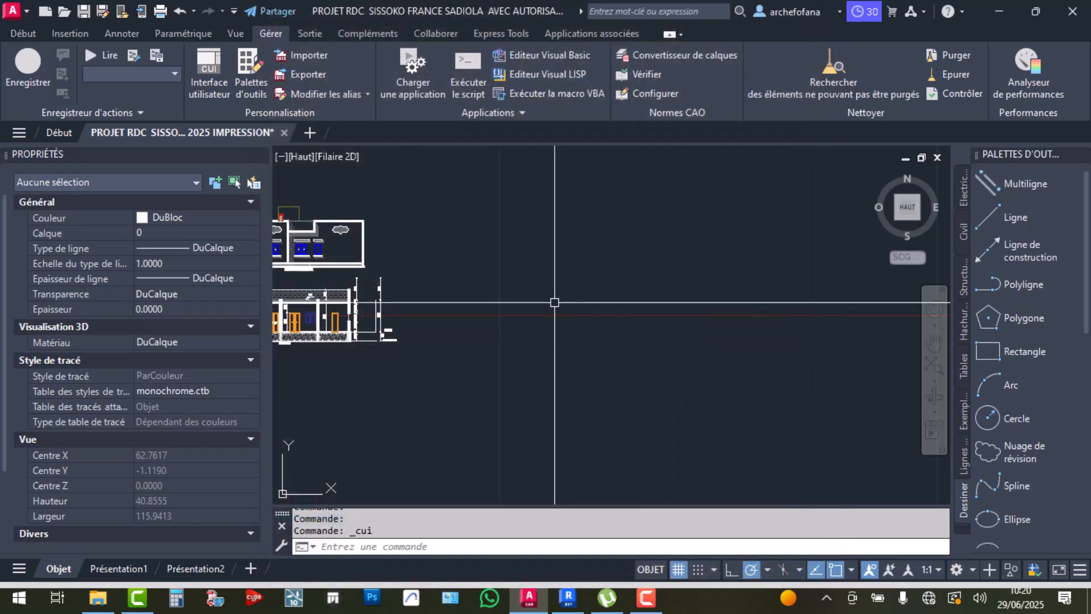
Save the drawing and draw a horizontal line
key("ctrl+s")
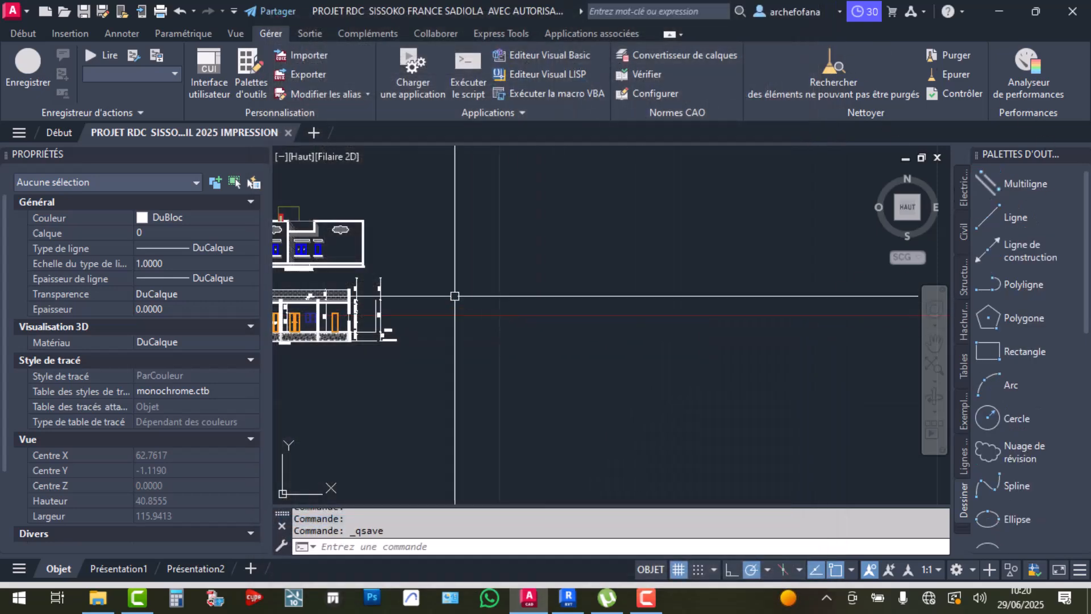
left_click(24, 34)
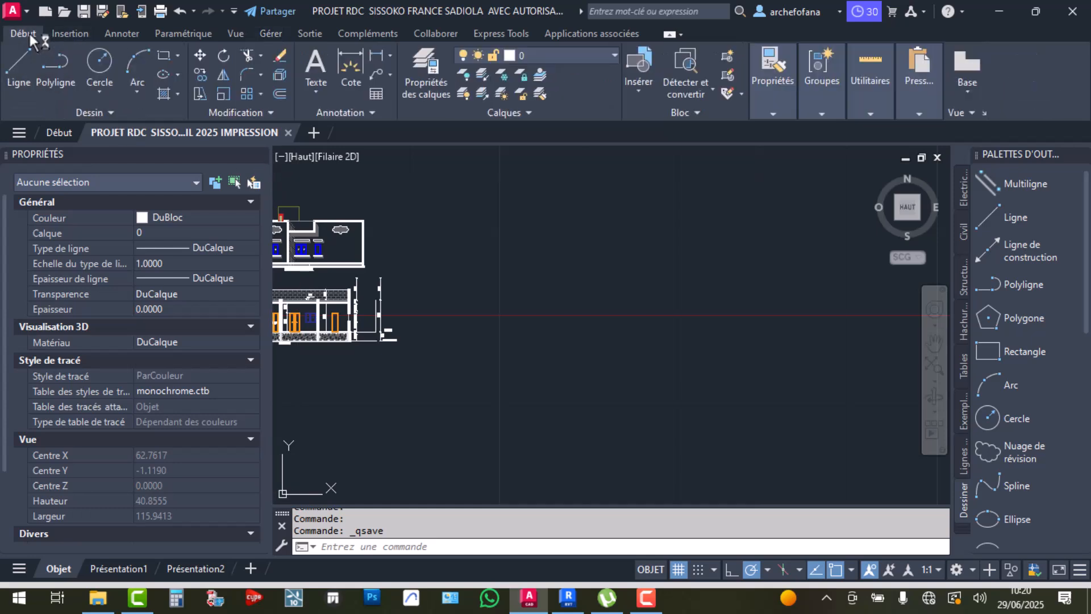
left_click(17, 77)
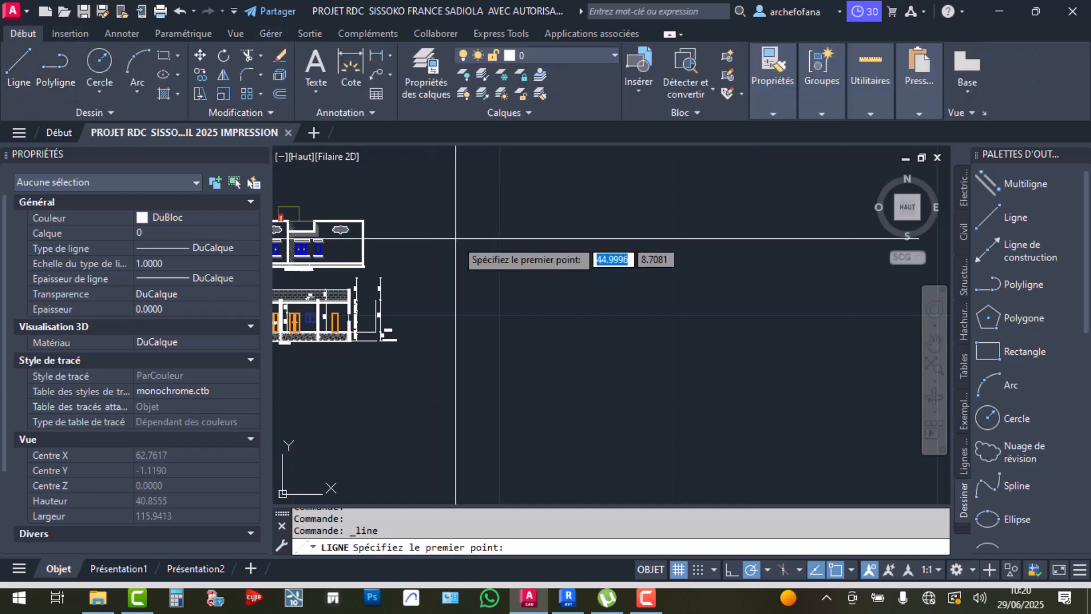
left_click(456, 237)
left_click(651, 237)
scroll(652, 231, "up", 3)
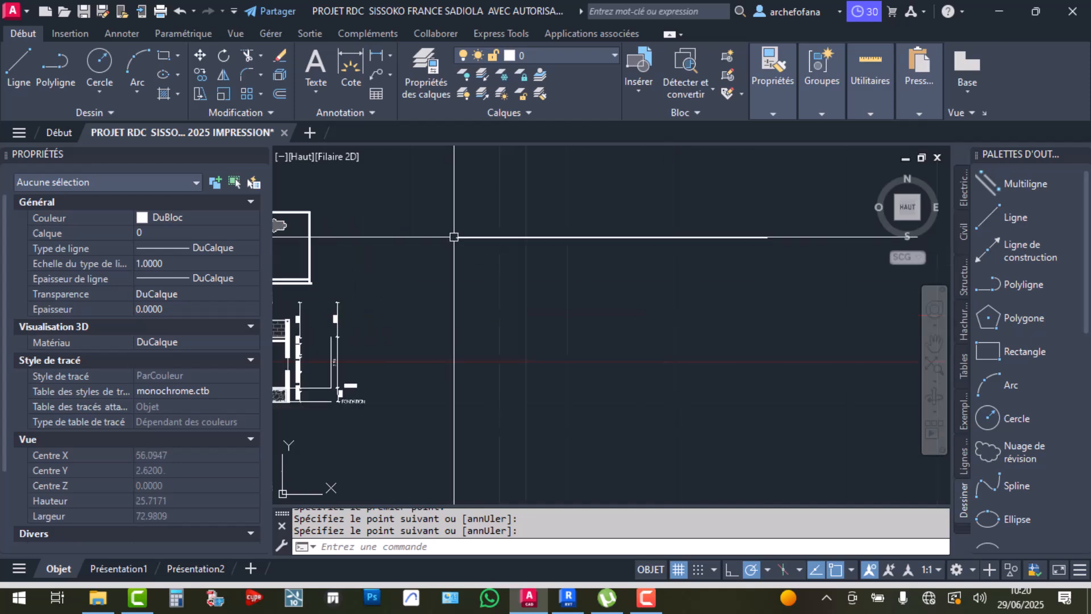
Draw a second horizontal line below the first with ortho mode turned on
key("Return")
scroll(456, 256, "up", 3)
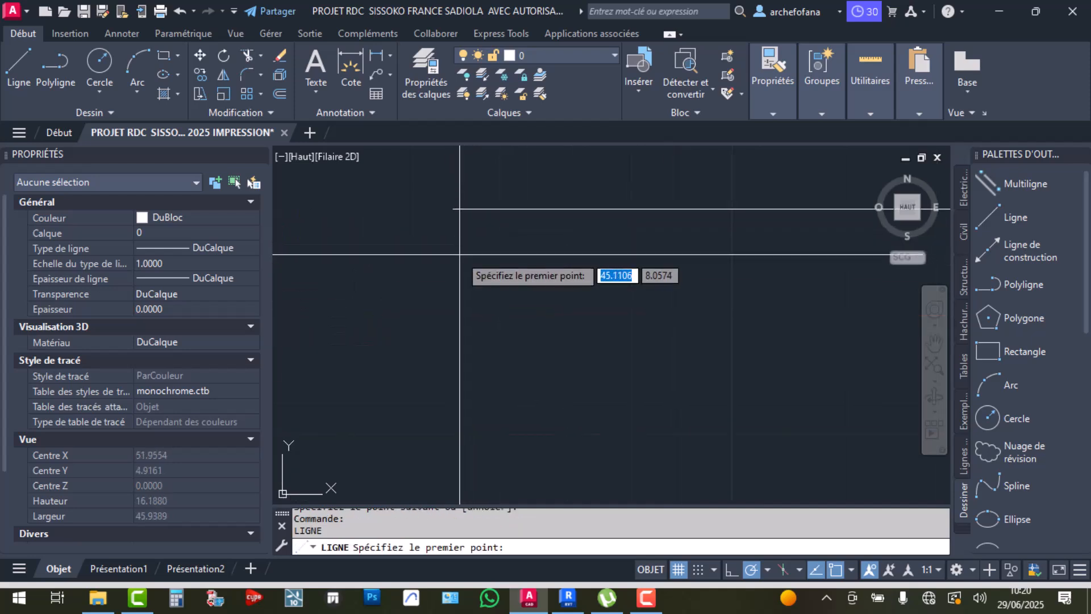
left_click(455, 228)
middle_click_drag(681, 233, 394, 272)
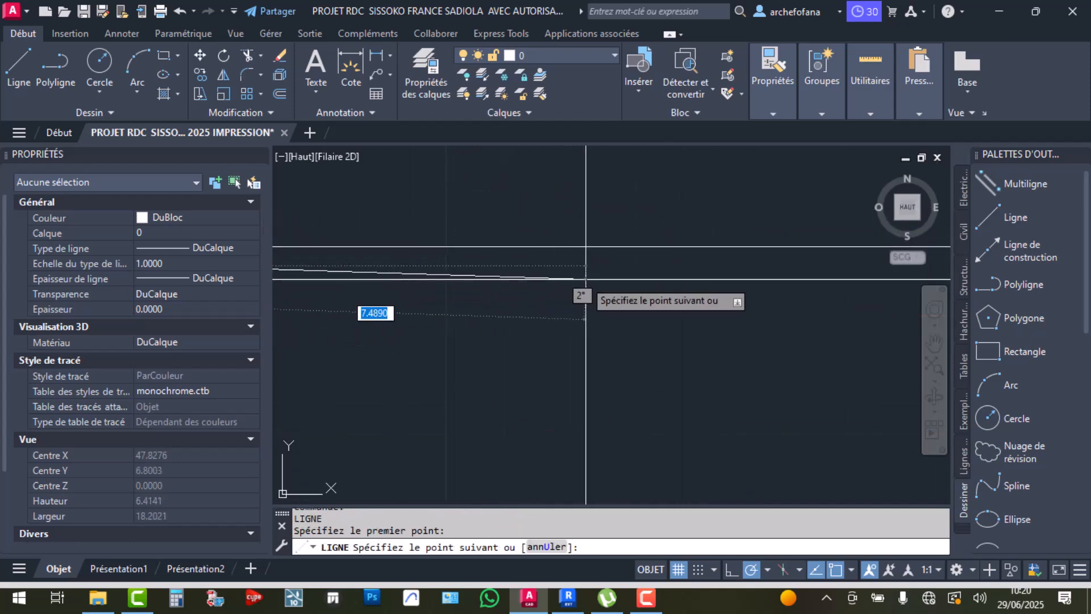
left_click(731, 570)
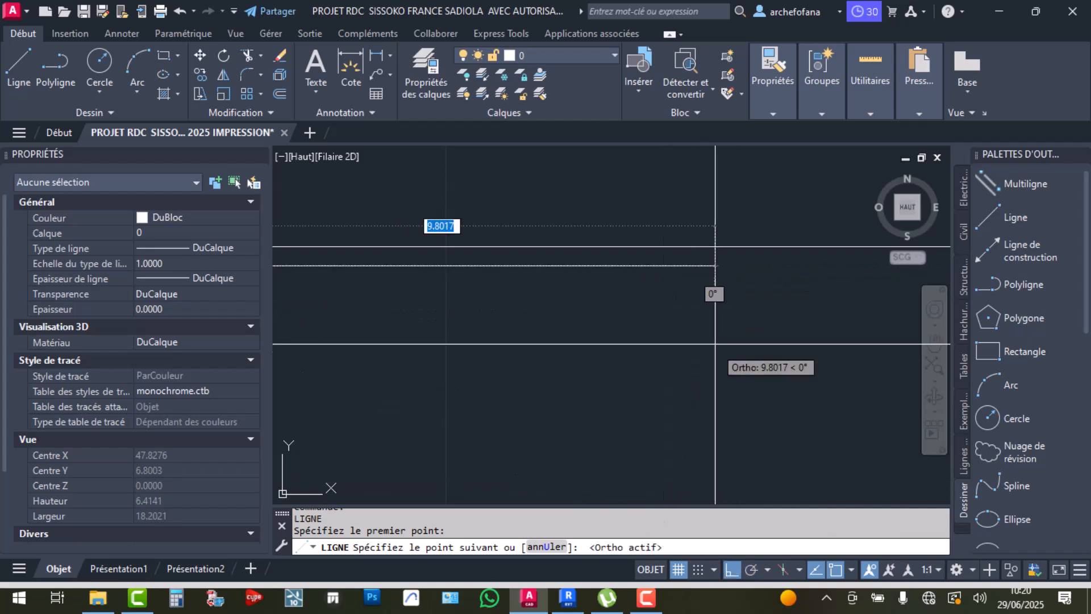
left_click(764, 288)
key("Return")
Erase both horizontal lines
scroll(622, 288, "down", 5)
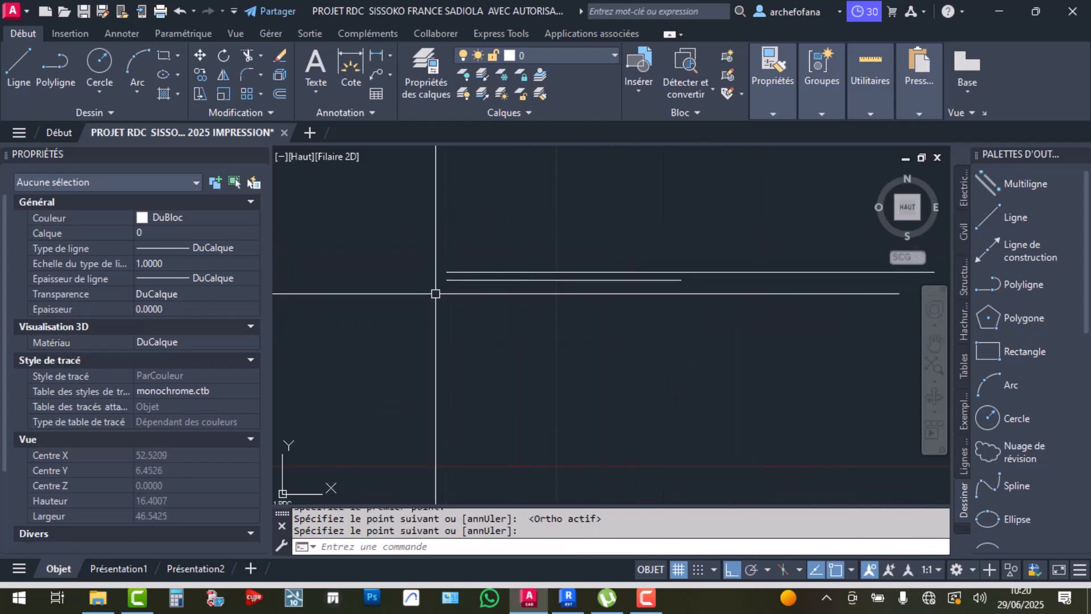
left_click(546, 219)
left_click(505, 308)
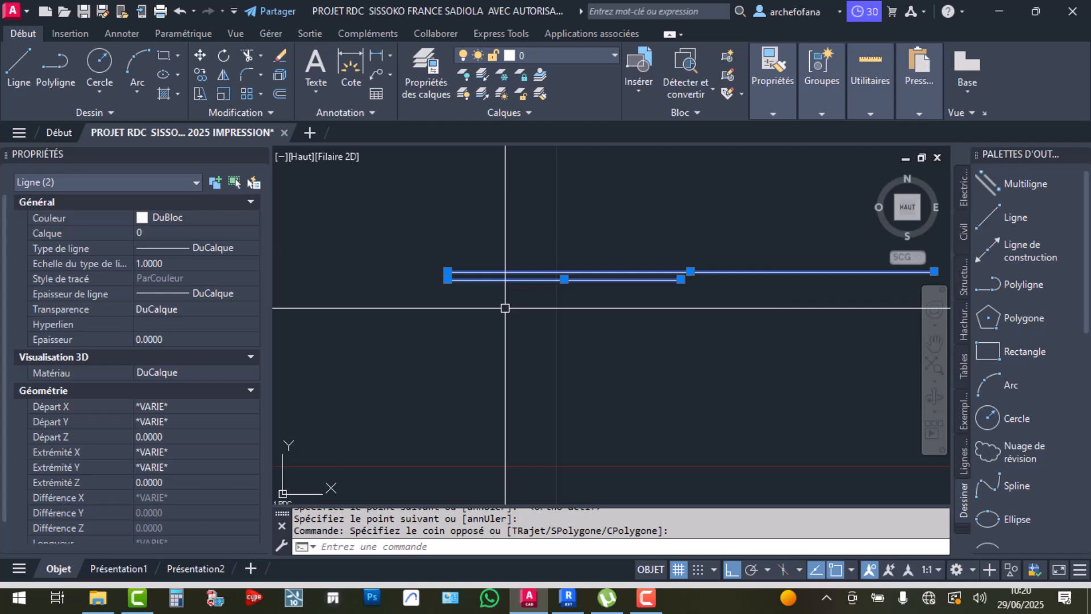
key("Delete")
Draw a new horizontal line and a vertical line below it
left_click(19, 67)
left_click(410, 239)
left_click(828, 238)
key("Return")
scroll(587, 291, "down", 6)
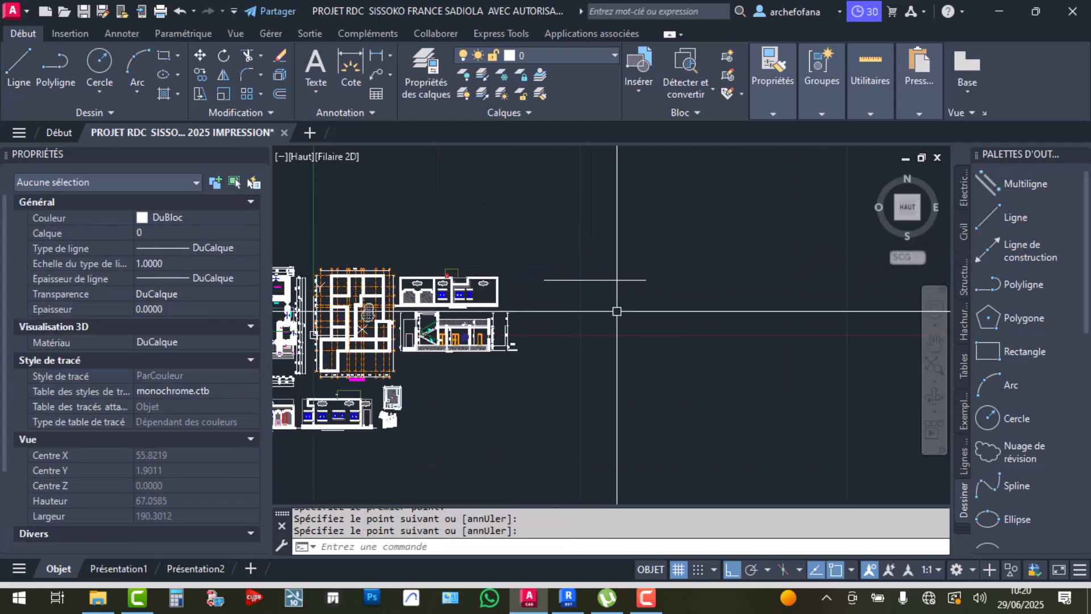
key("Return")
left_click(542, 281)
left_click(544, 357)
key("Return")
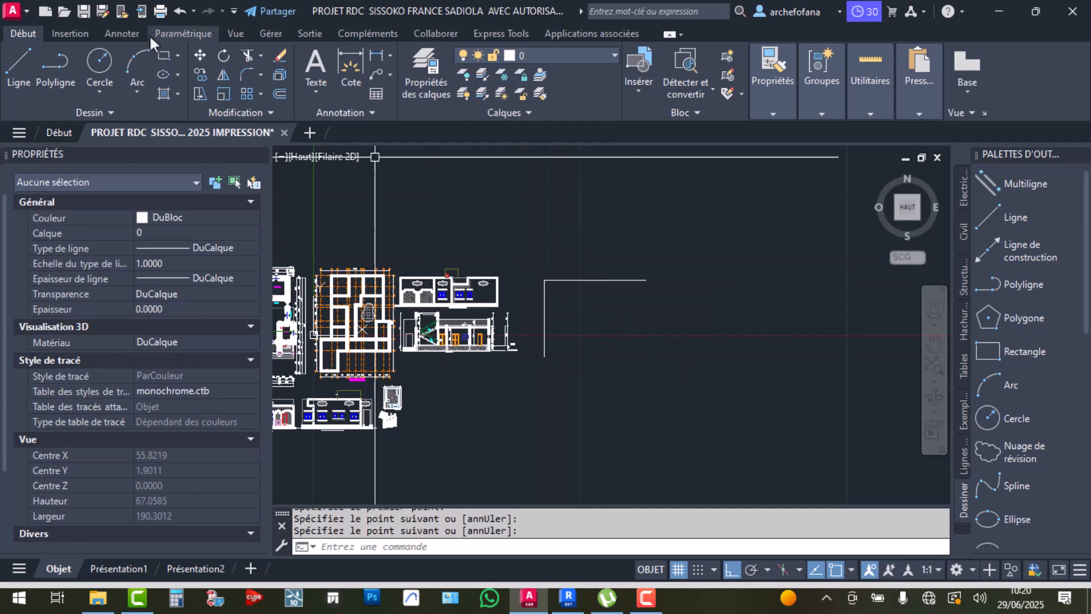
Offset the top horizontal line down and the left vertical line right by 0.15
left_click(278, 92)
type(".15")
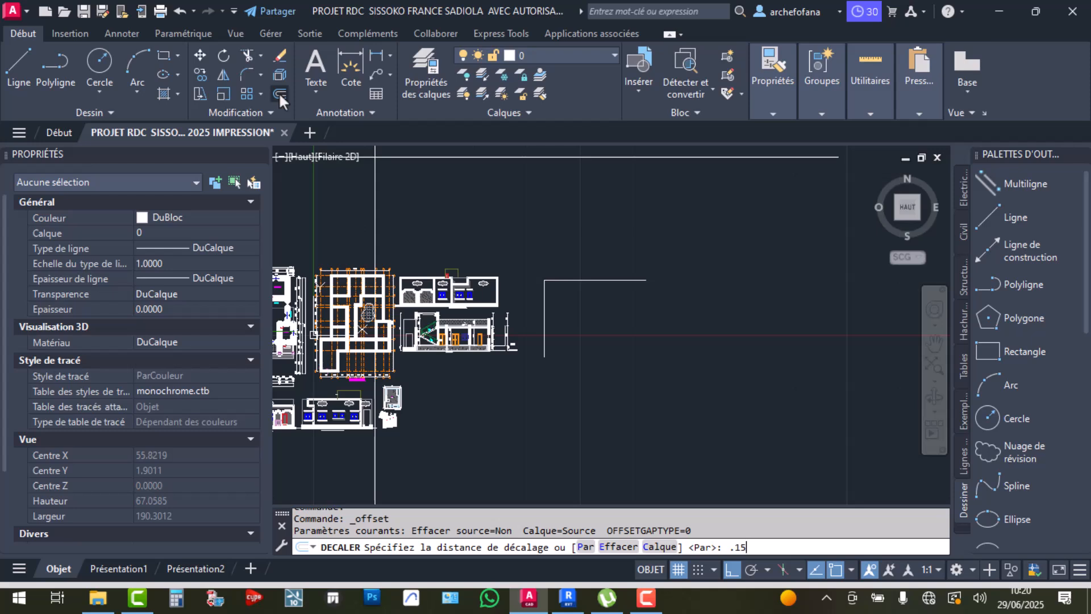
key("Return")
scroll(546, 256, "up", 10)
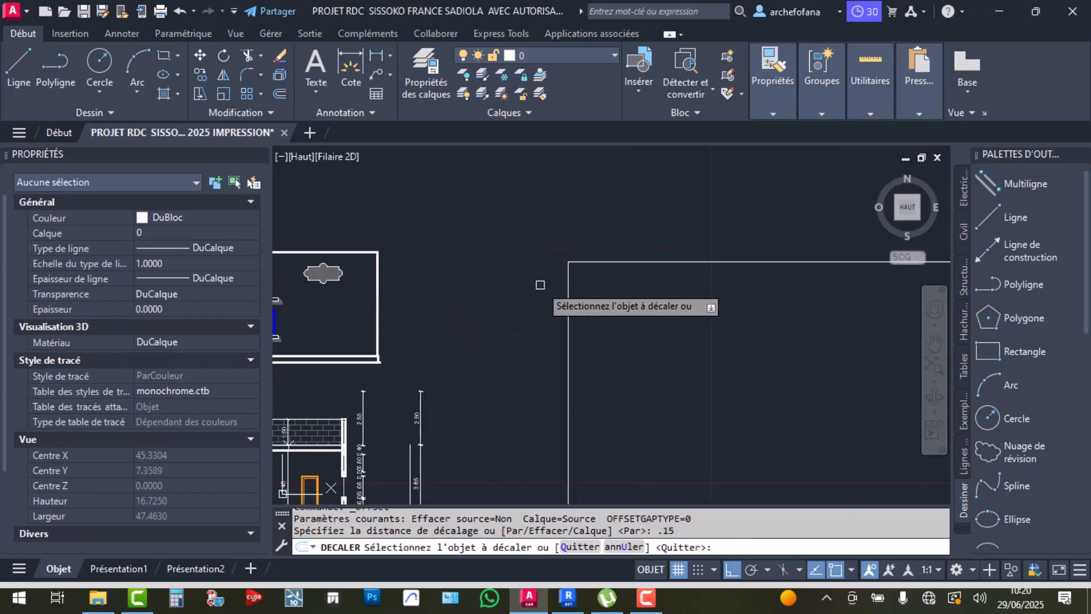
left_click(598, 201)
left_click(600, 264)
left_click(540, 256)
left_click(625, 265)
scroll(569, 241, "down", 8)
key("Return")
Fillet the inner horizontal and vertical lines into a clean corner, then clear the selection
scroll(538, 223, "up", 3)
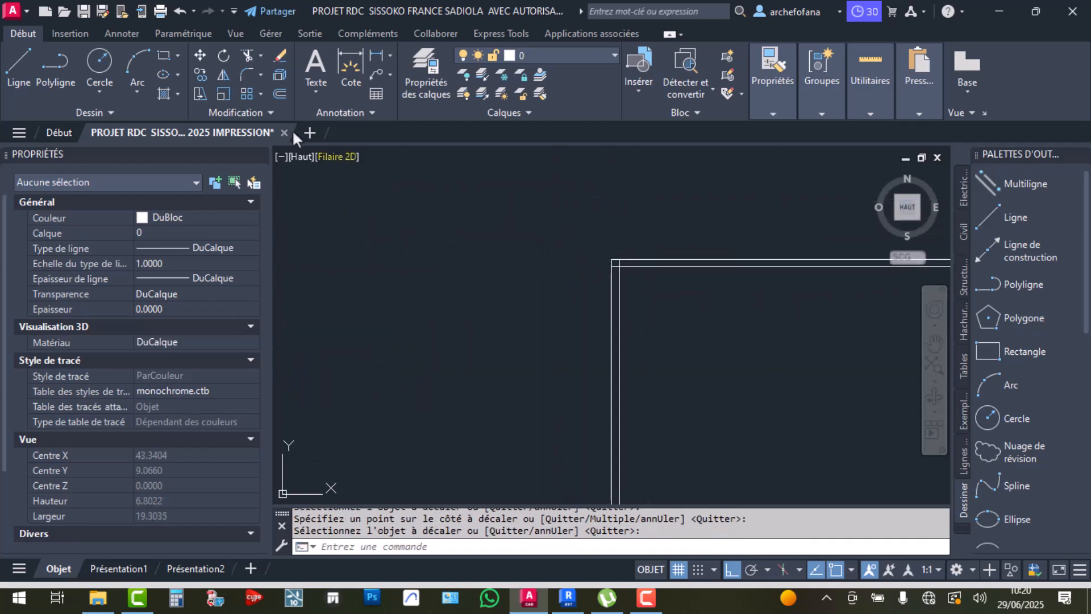
left_click(246, 74)
scroll(660, 284, "up", 4)
left_click(600, 245)
left_click(559, 265)
scroll(632, 295, "down", 6)
middle_click_drag(632, 294, 478, 280)
left_click(629, 226)
left_click(563, 311)
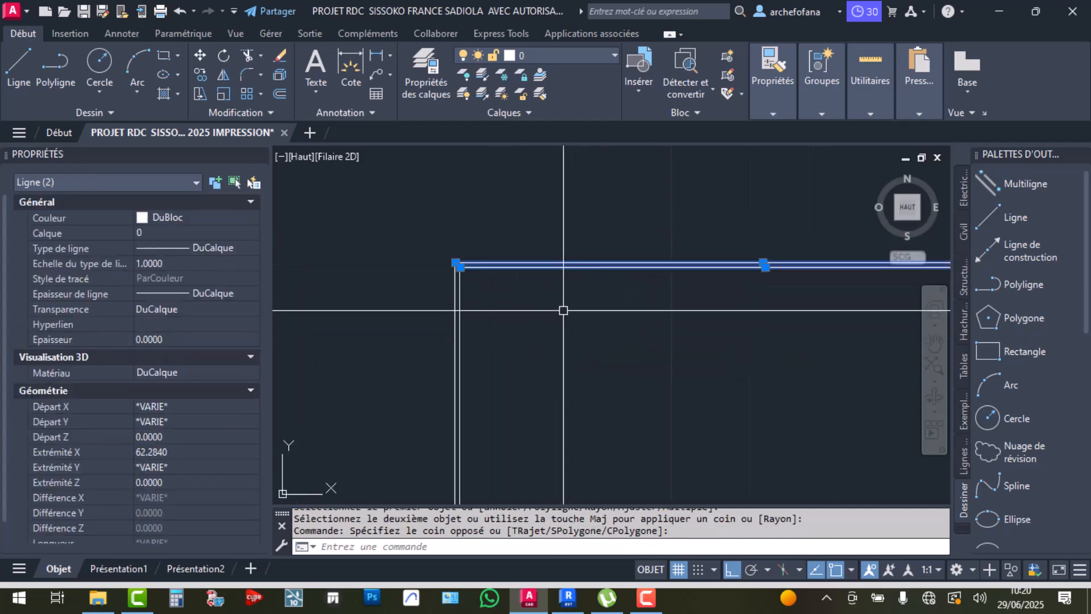
key("Escape")
Start a multiline with Nulle justification and scale 0.15
left_click(1031, 175)
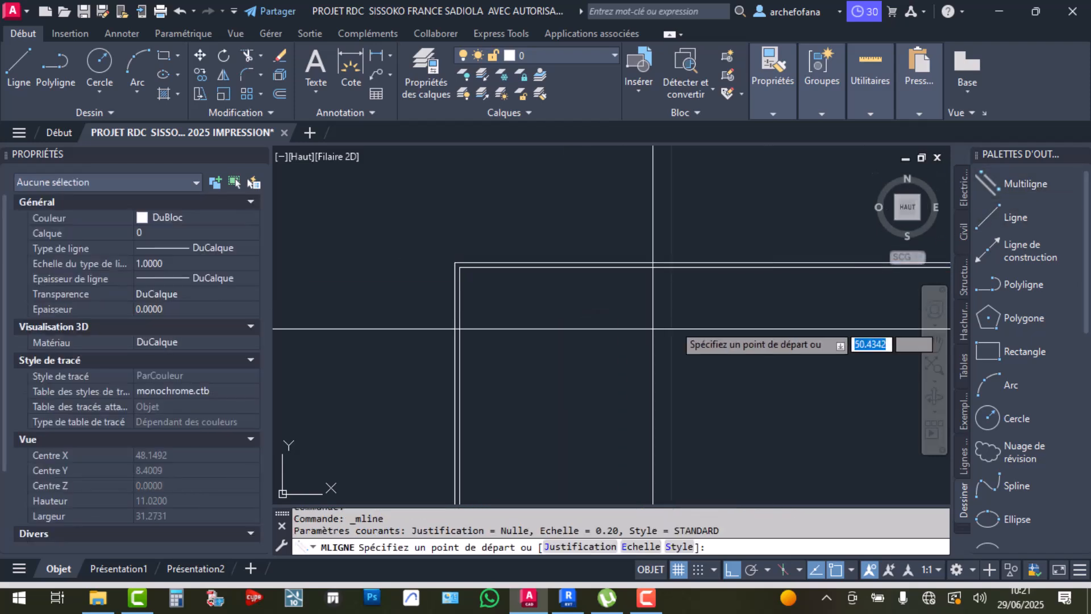
middle_click_drag(602, 345, 408, 288)
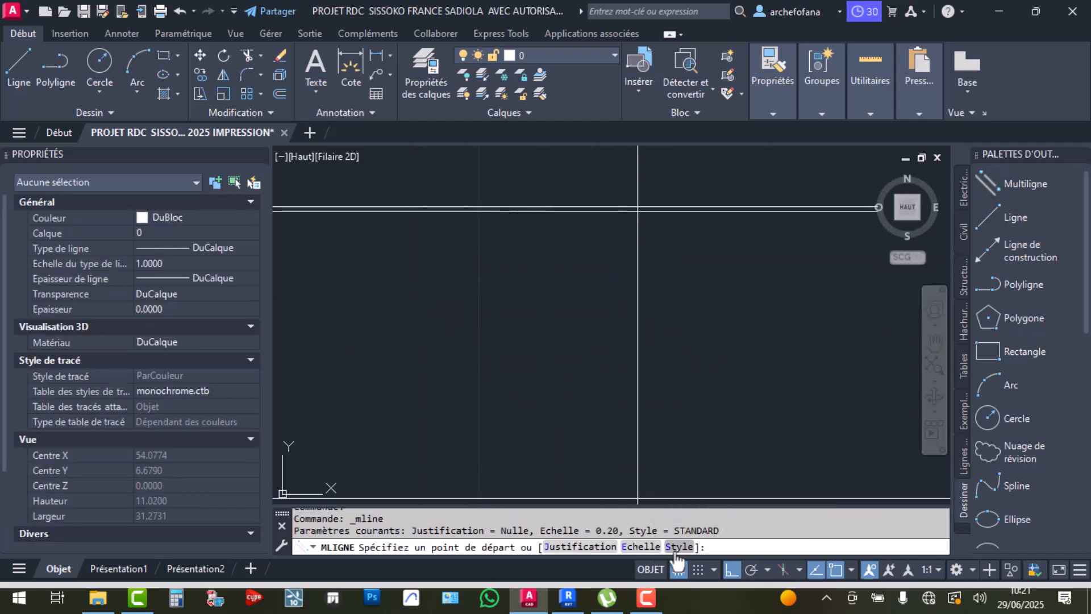
left_click(593, 549)
left_click(595, 547)
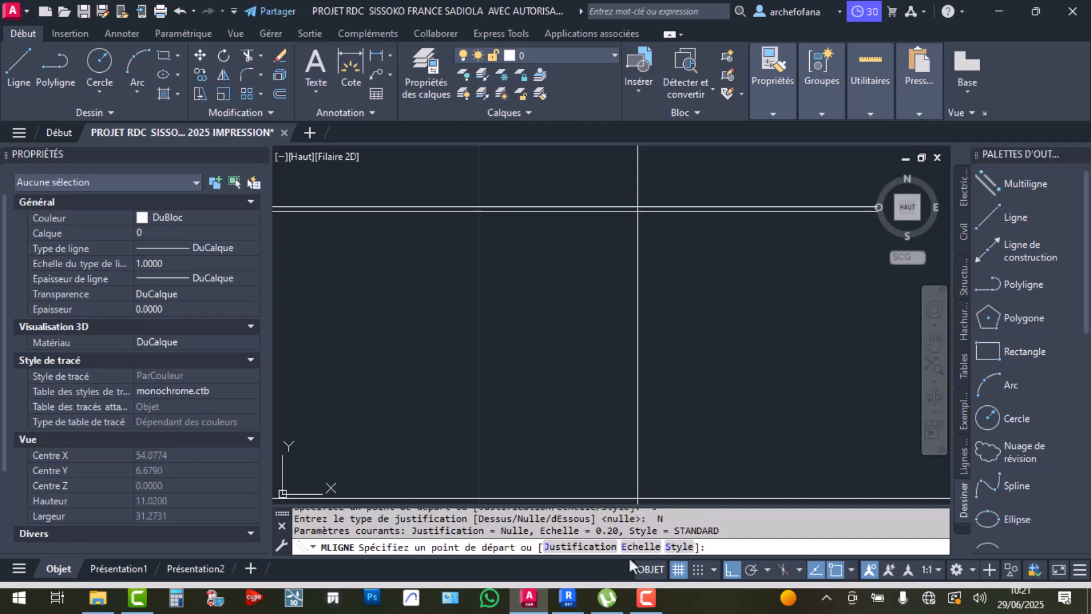
left_click(640, 546)
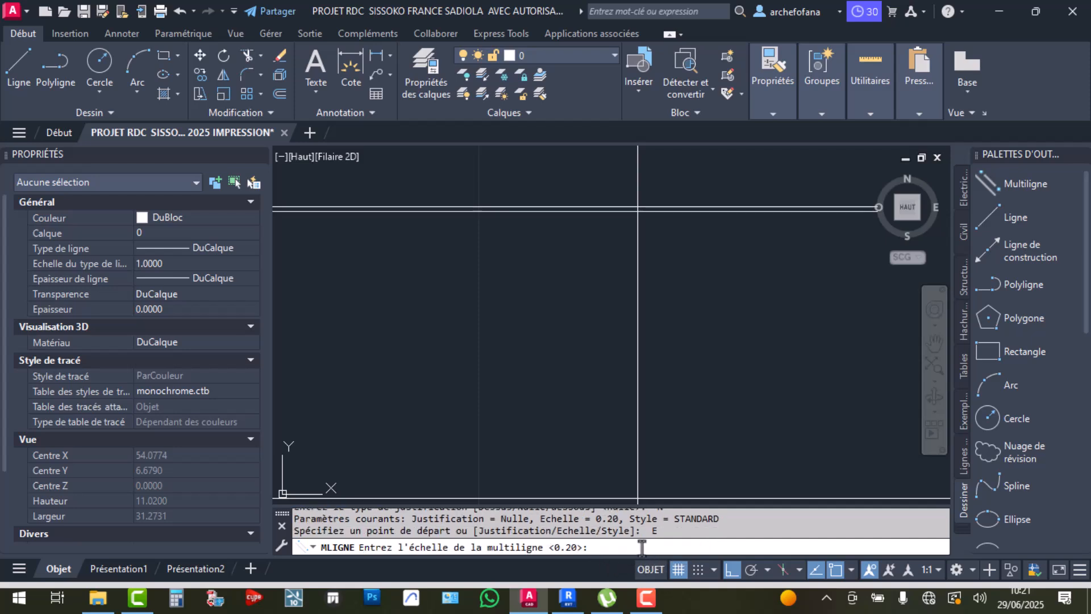
type(".15")
key("Return")
Draw the zigzag double-line wall through its eight corner points
left_click(388, 284)
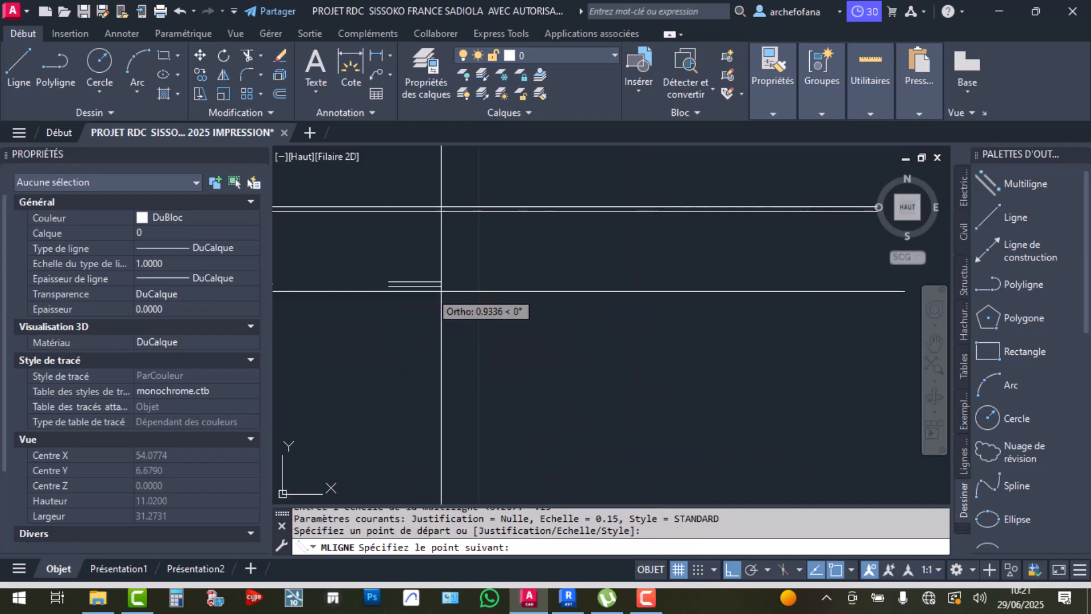
left_click(780, 302)
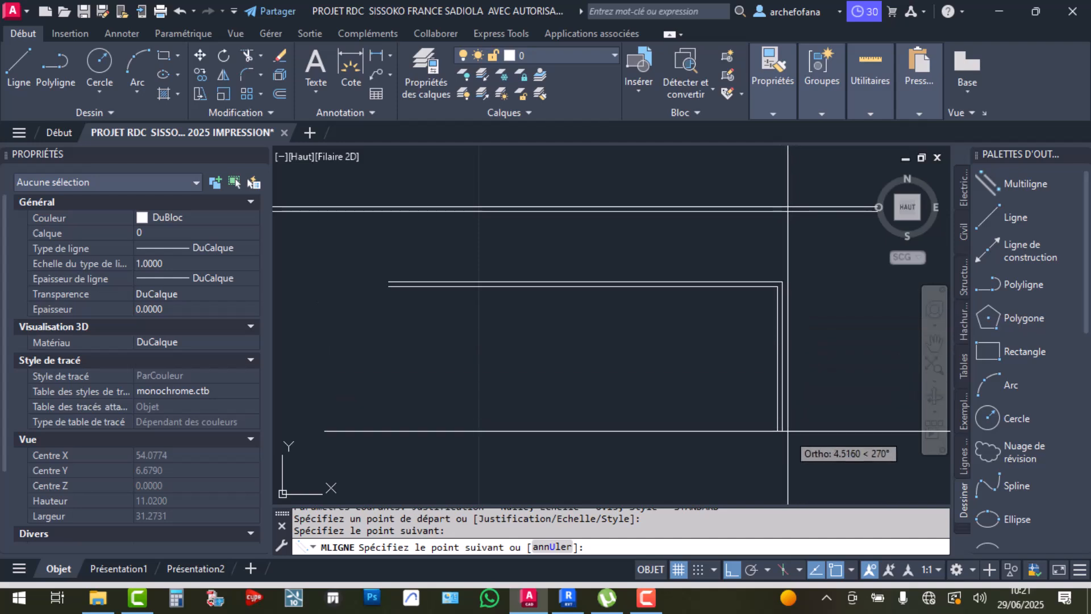
middle_click_drag(787, 436, 749, 332)
left_click(749, 465)
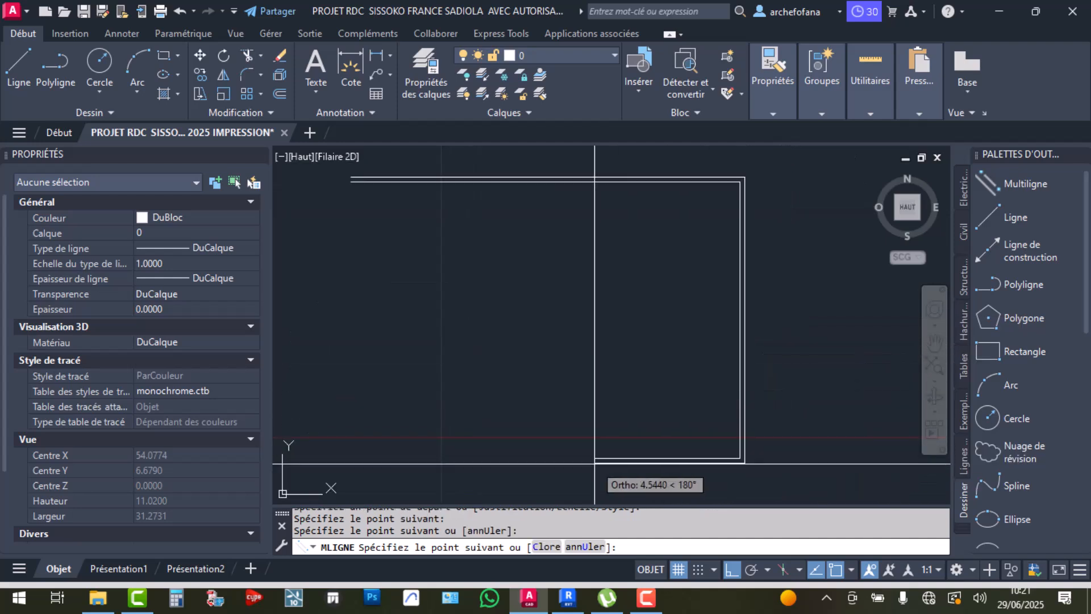
left_click(342, 465)
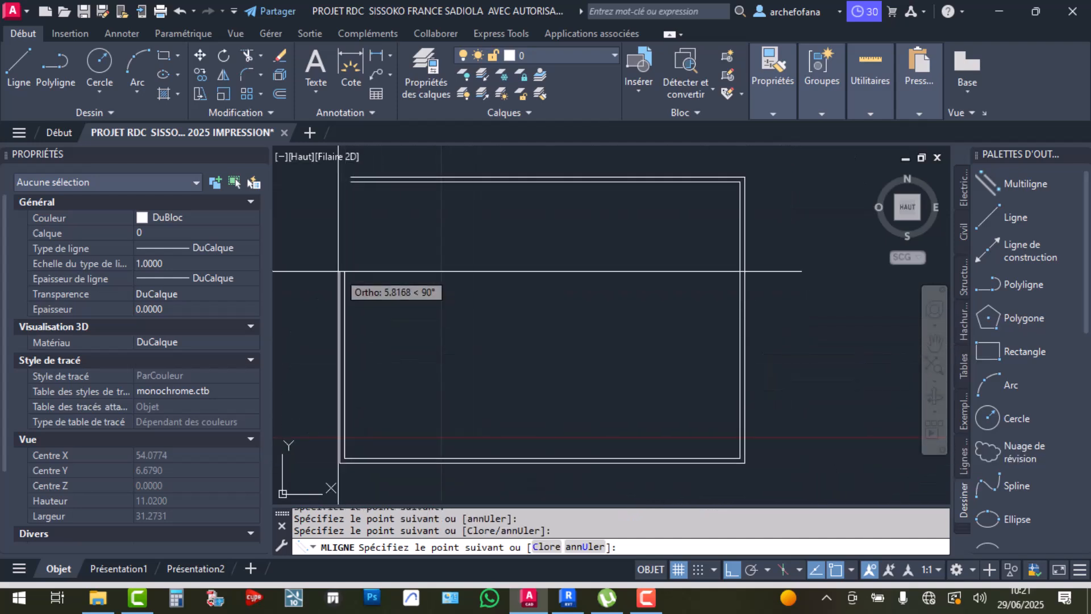
left_click(342, 355)
left_click(570, 355)
left_click(569, 243)
left_click(295, 244)
key("Return")
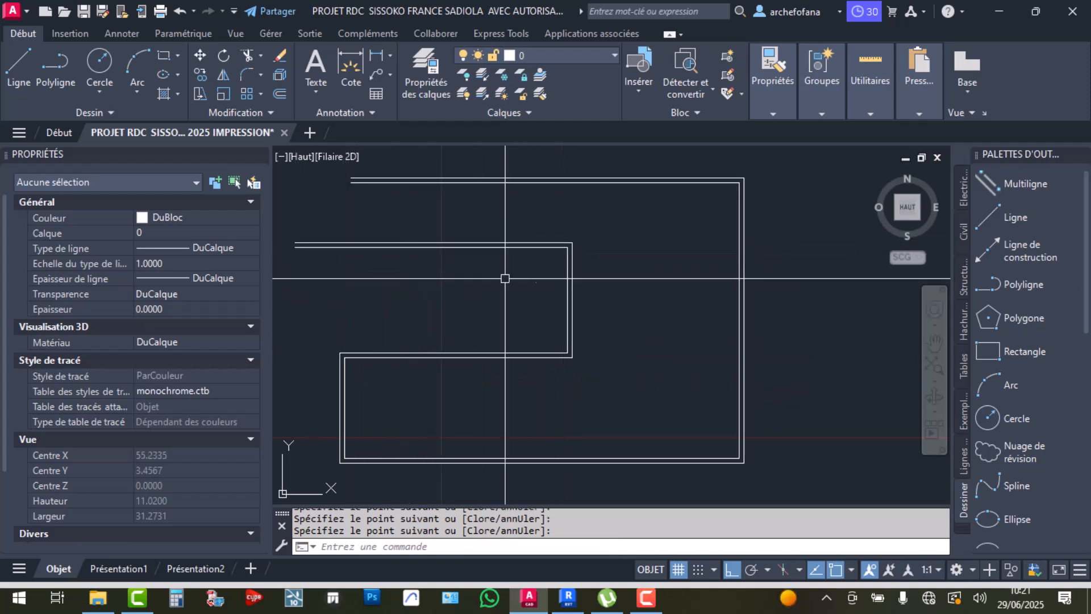
Window-select the multiline and explode it into separate lines
scroll(556, 280, "down", 5)
left_click(632, 270)
left_click(371, 158)
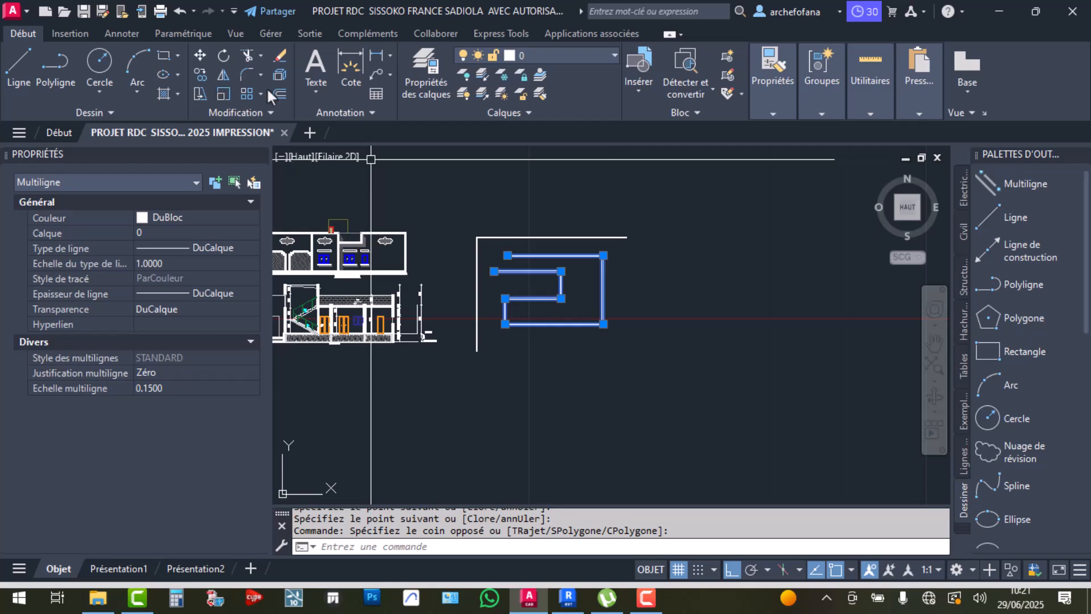
left_click(280, 75)
scroll(520, 256, "up", 5)
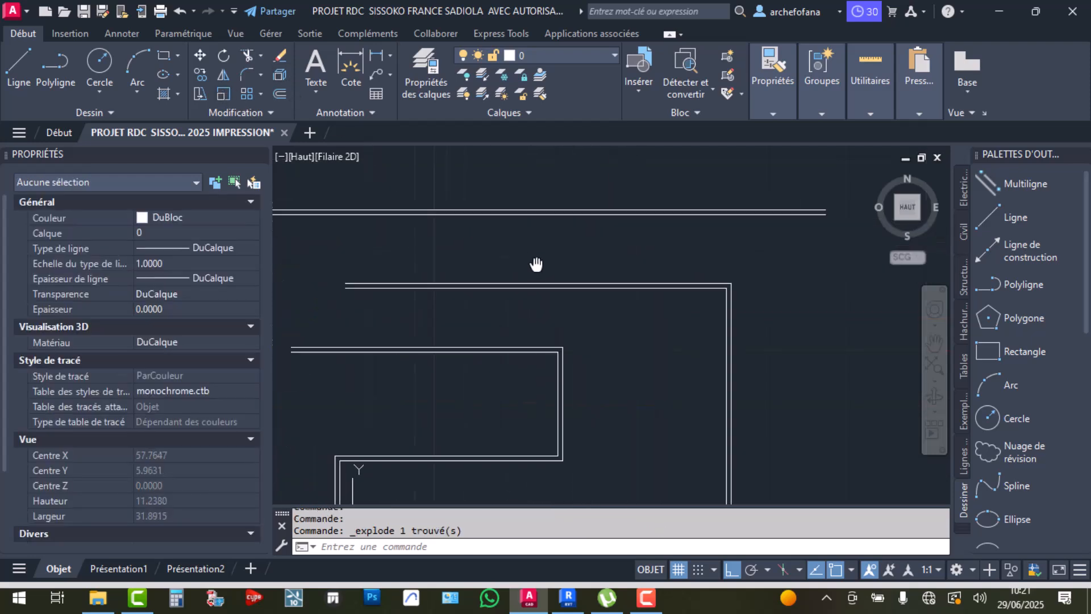
Add 0.15 dimensions across the double line at each wall end
middle_click_drag(520, 256, 589, 283)
left_click(359, 74)
middle_click_drag(359, 202, 486, 227)
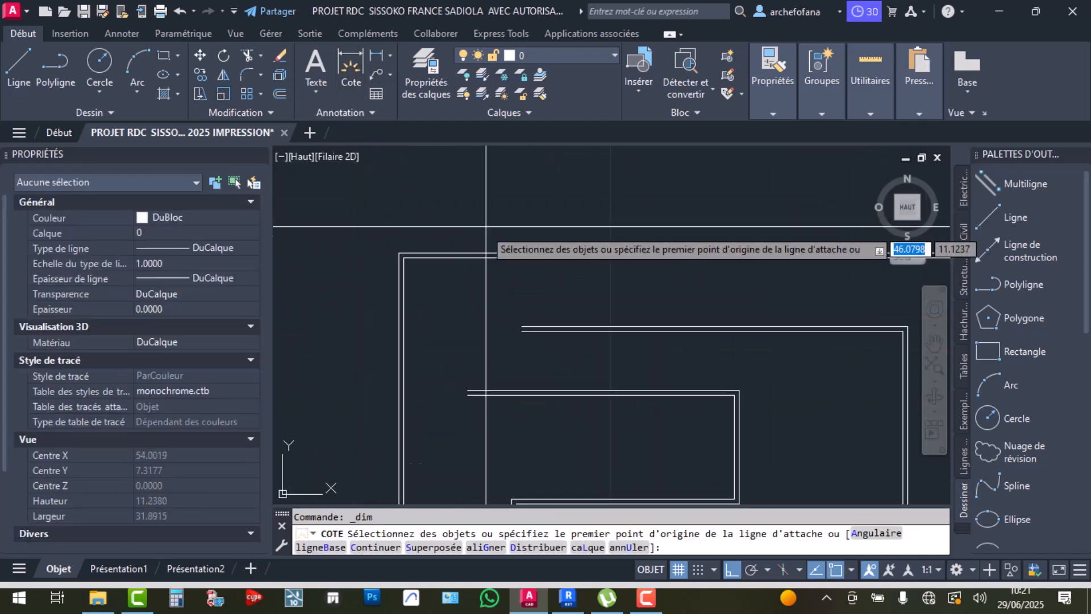
scroll(402, 260, "up", 5)
left_click(408, 249)
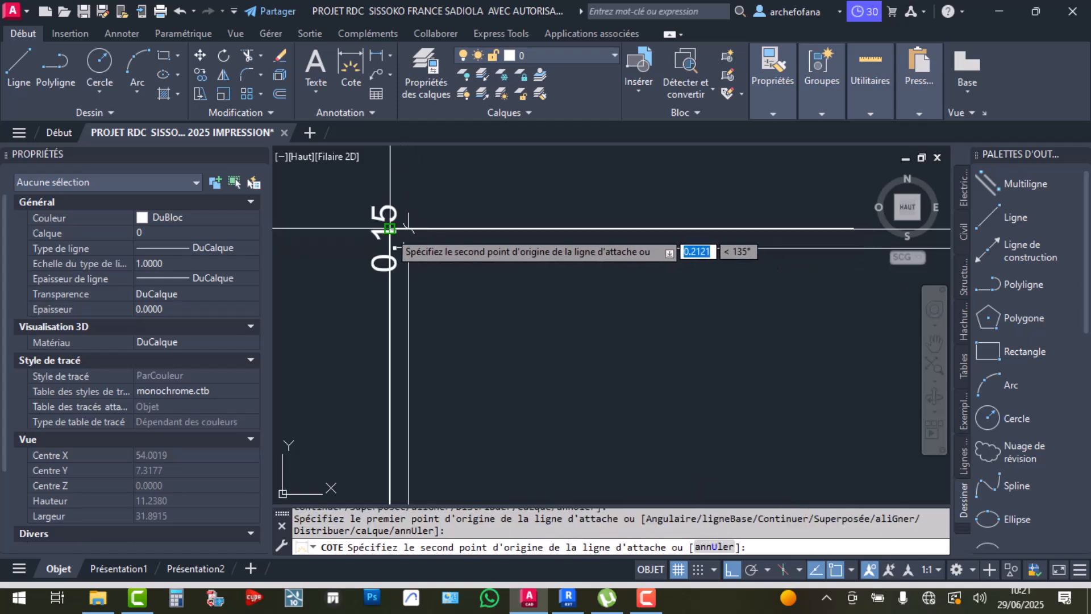
left_click(408, 228)
left_click(349, 238)
scroll(511, 318, "down", 3)
scroll(550, 338, "up", 5)
left_click(502, 317)
left_click(502, 297)
left_click(489, 311)
key("Return")
Select the upper wall's double line, clear the selection, and switch to Revit
scroll(543, 271, "down", 3)
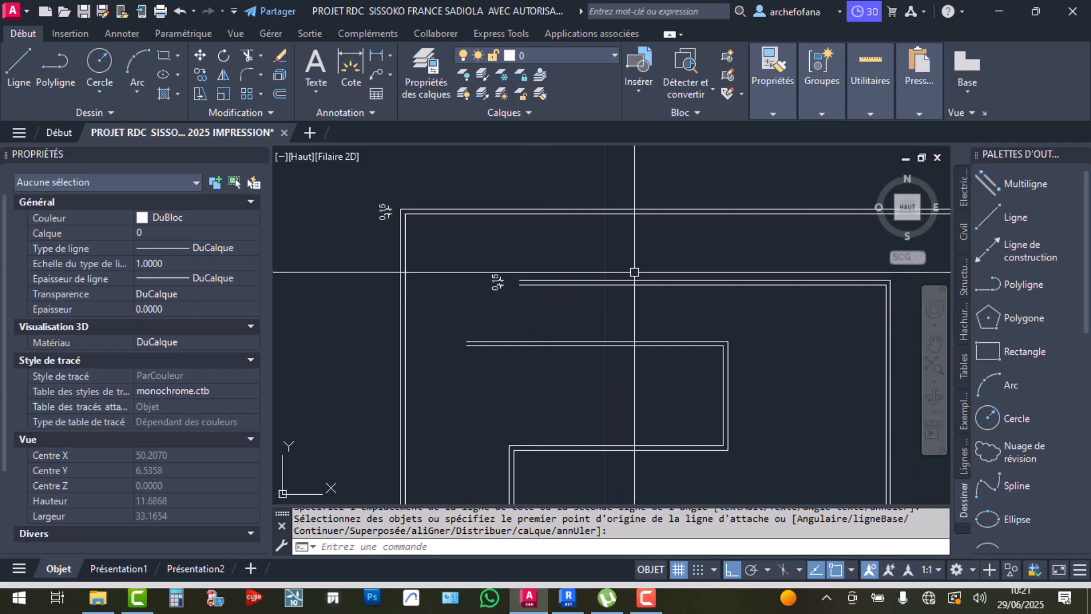
scroll(634, 283, "up", 4)
left_click(679, 249)
left_click(583, 359)
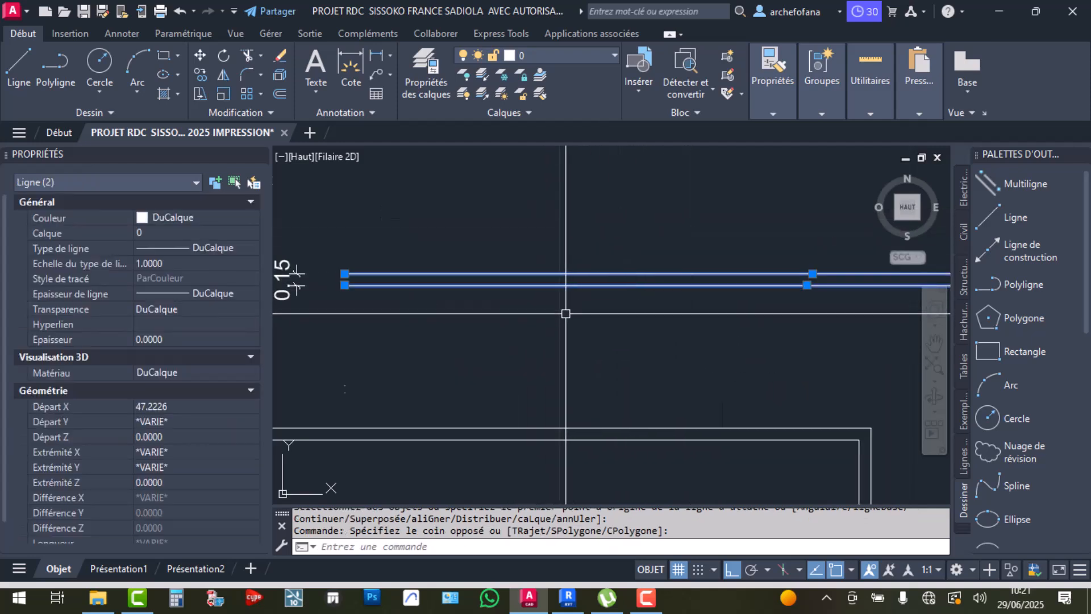
scroll(608, 302, "down", 4)
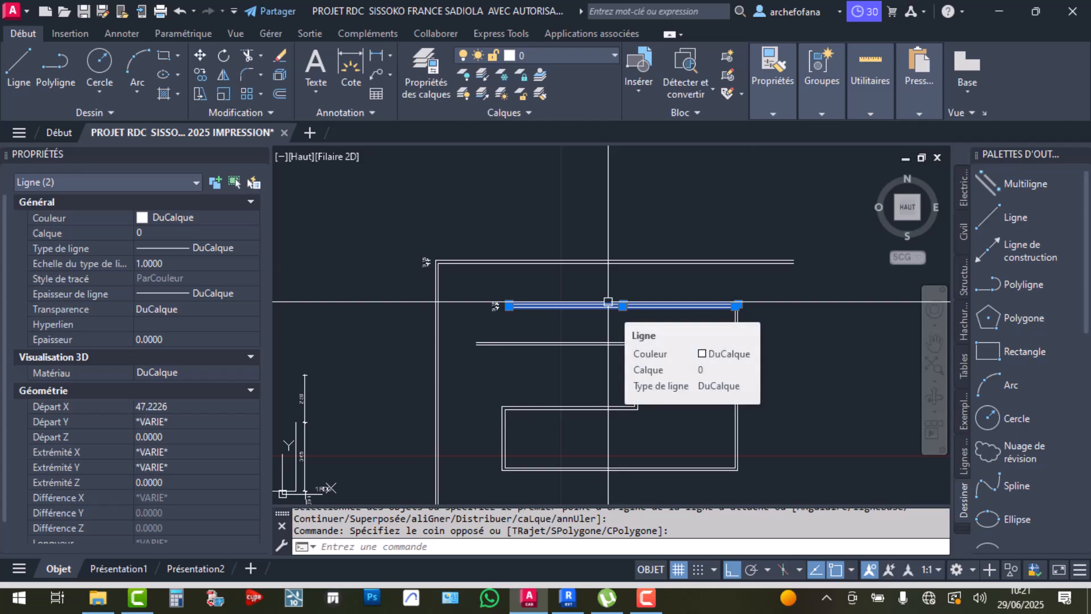
key("Escape")
key("alt+Tab")
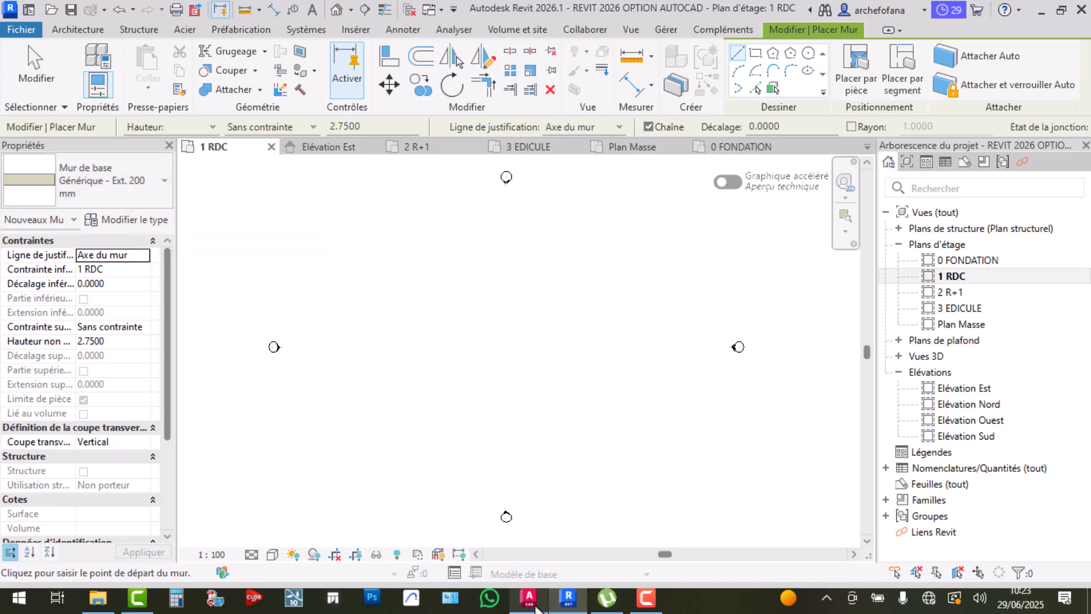
In AutoCAD, select the top horizontal wall line and check its colour without changing it
left_click(529, 598)
left_click(594, 262)
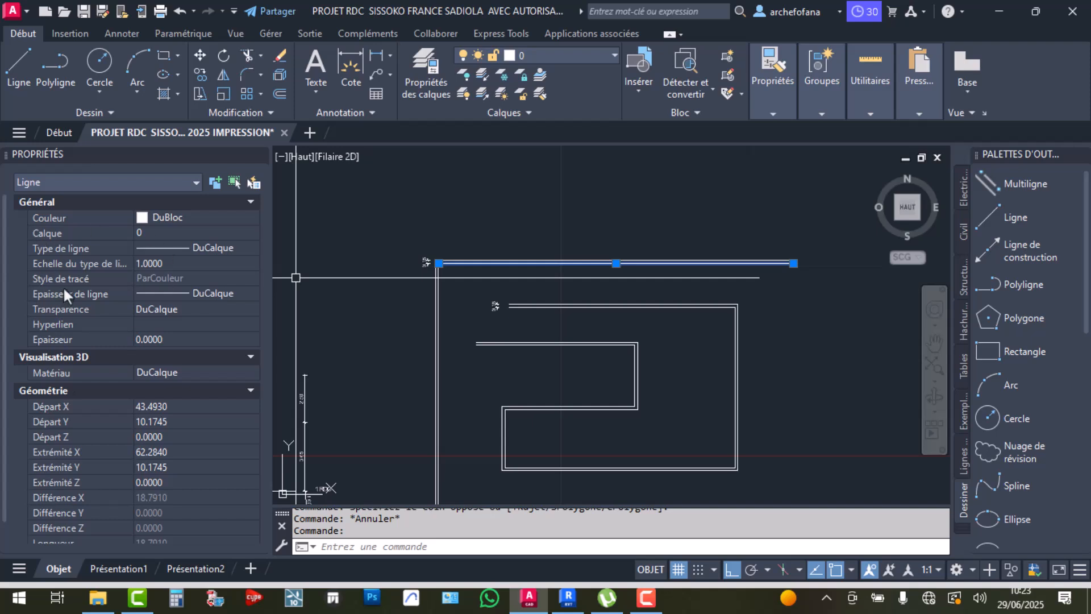
left_click(159, 216)
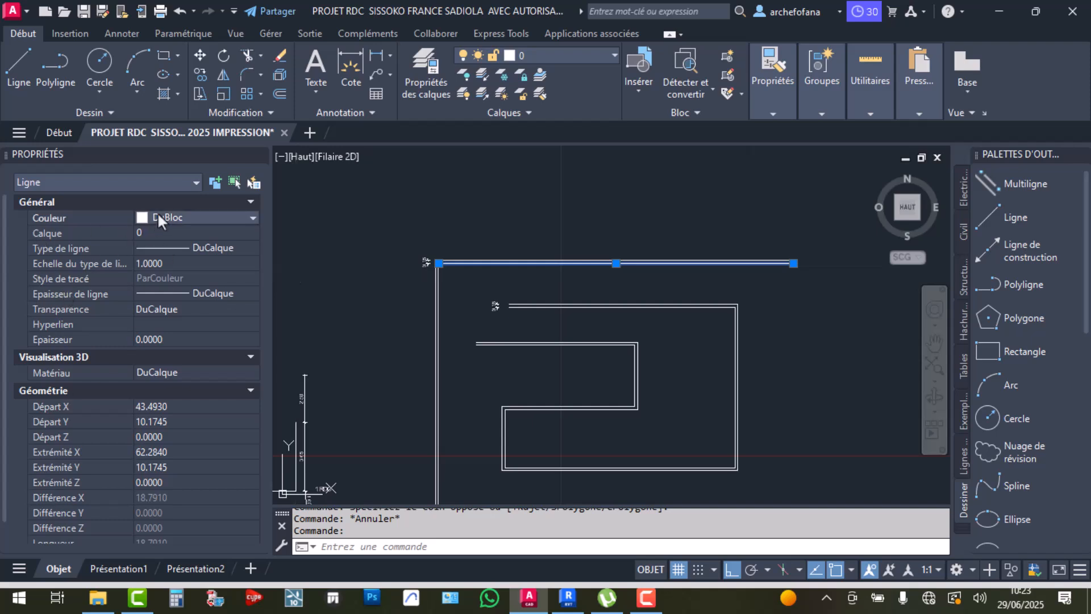
left_click(159, 217)
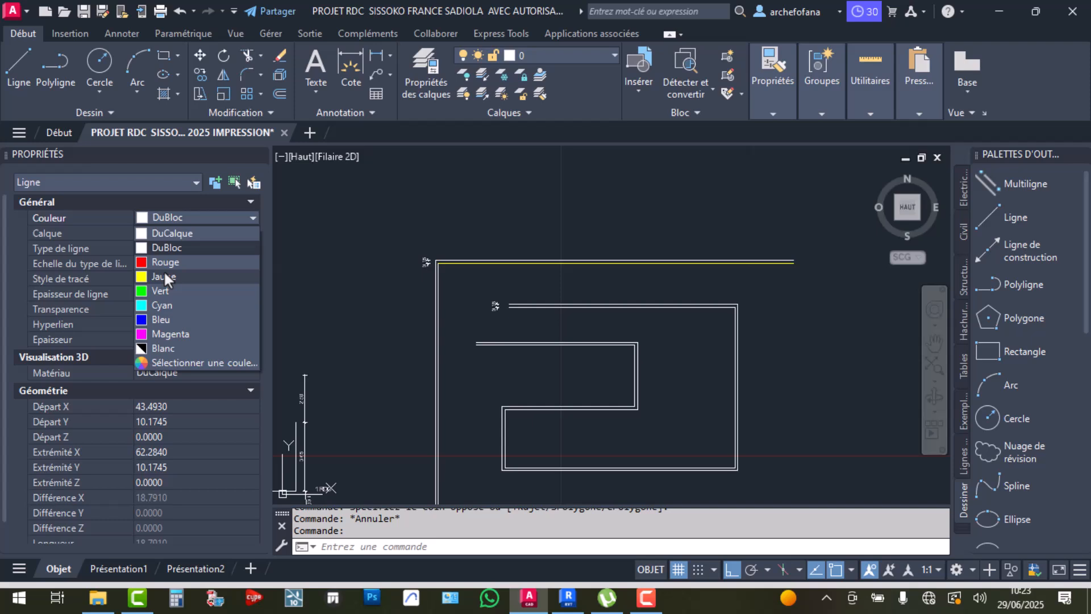
key("Escape")
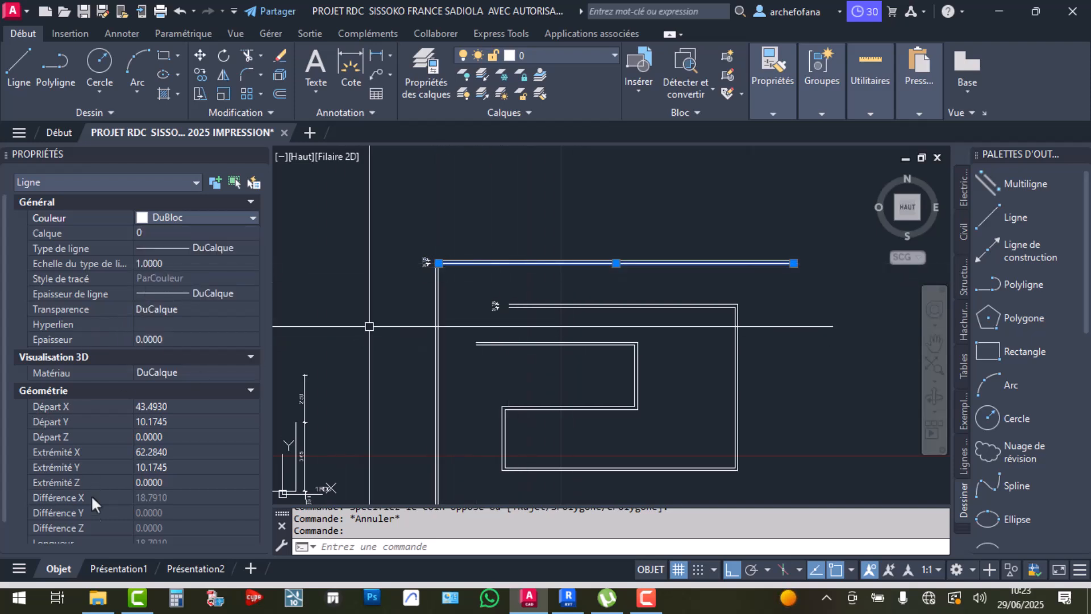
scroll(91, 484, "down", 2)
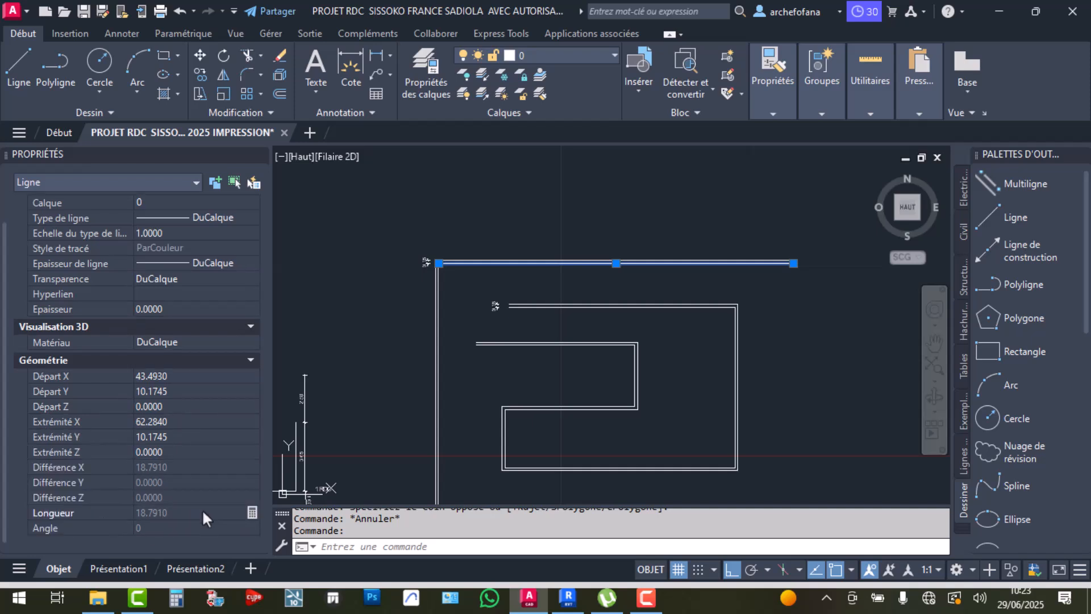
scroll(438, 299, "up", 5)
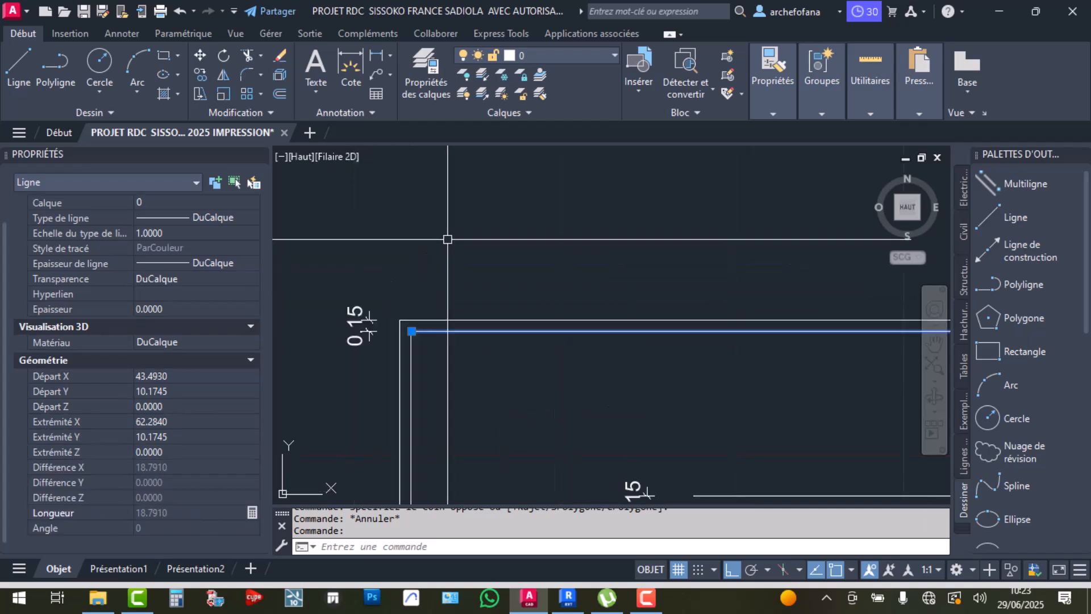
Try stretching the top line's left end, then cancel and deselect the line
left_click(411, 331)
scroll(764, 345, "down", 3)
key("Escape")
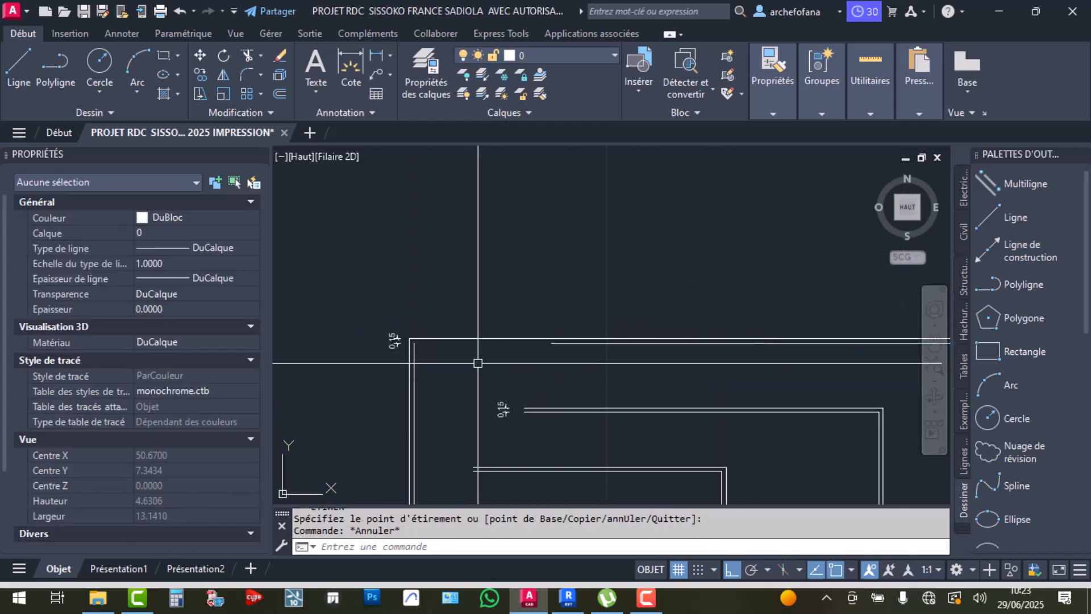
left_click(574, 344)
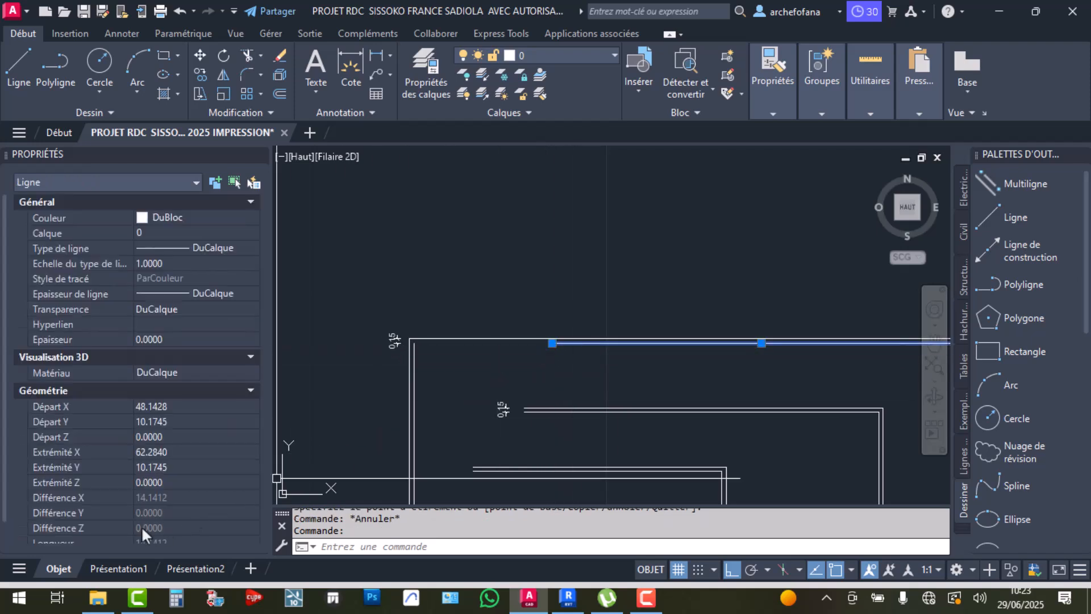
scroll(142, 520, "down", 1)
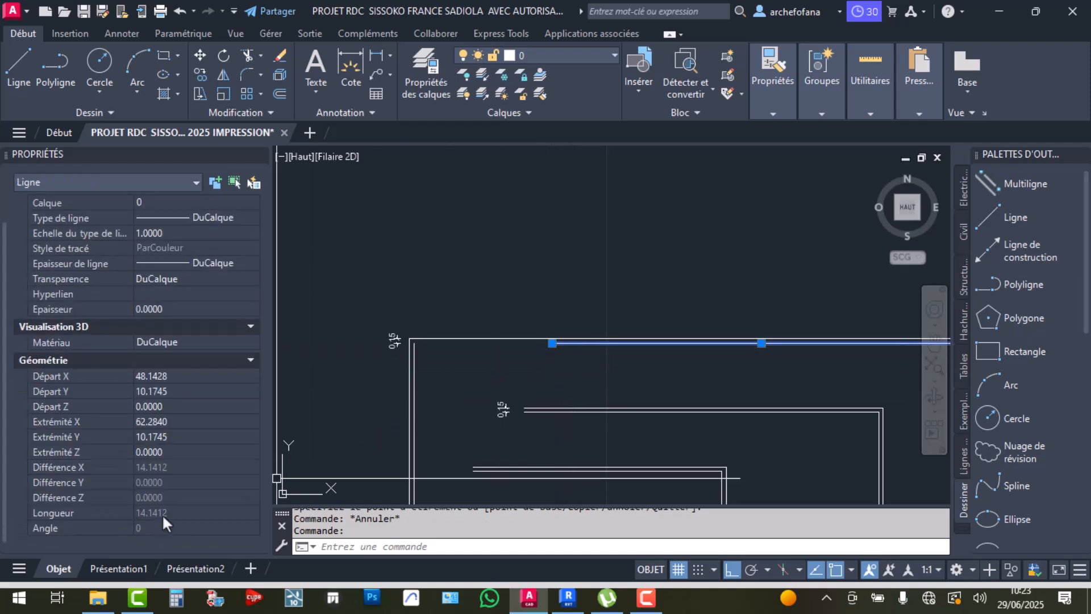
key("Escape")
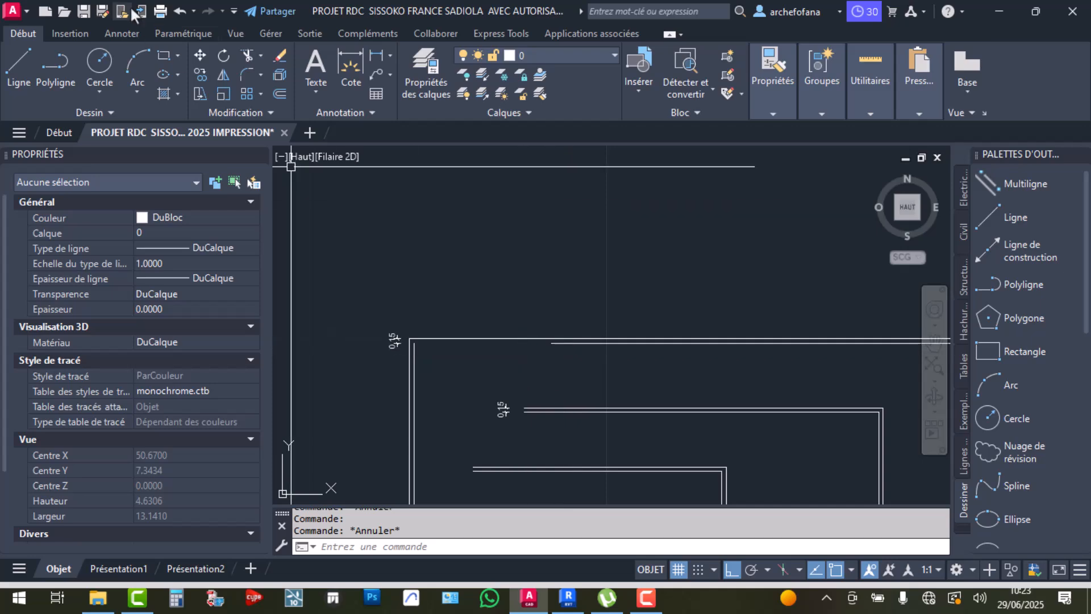
Undo the last view change and the latest edit to the top wall line
left_click(175, 10)
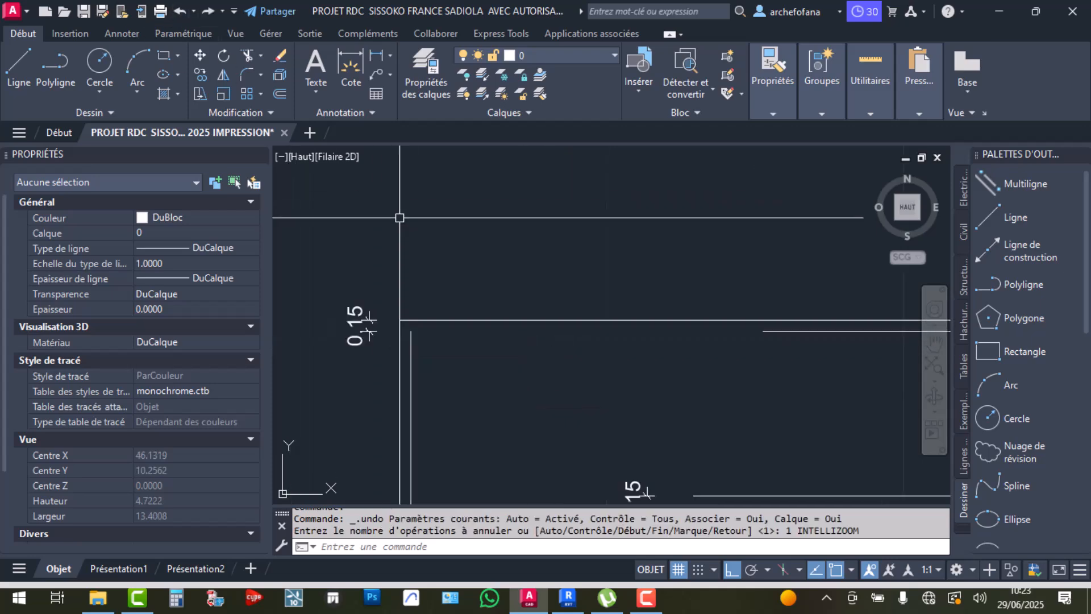
left_click(180, 11)
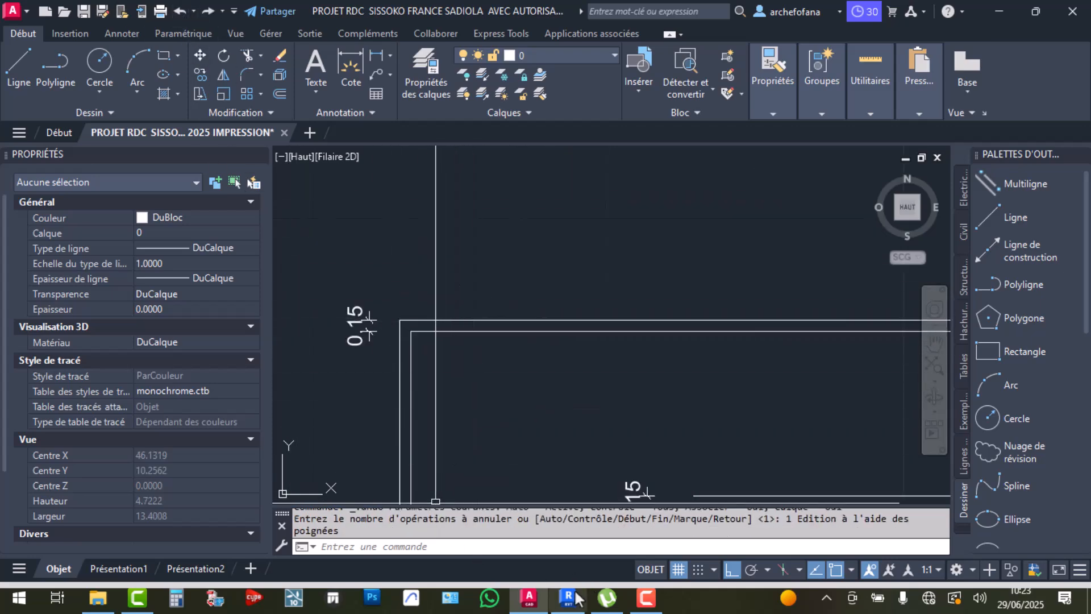
left_click(567, 596)
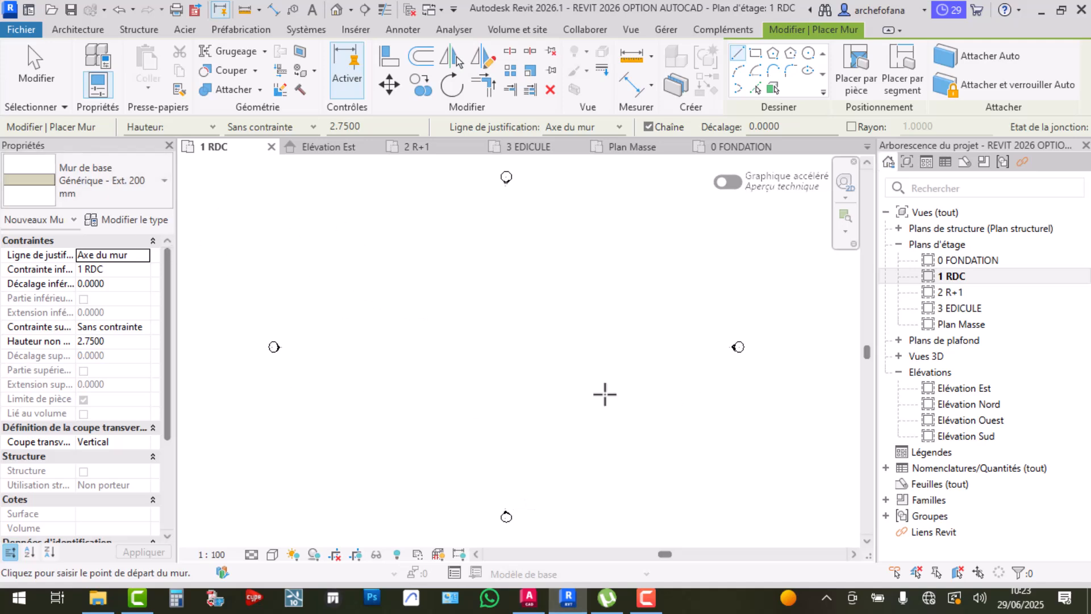
Browse the wall types, keep Générique - Ext. 200 mm, and open its type properties
left_click(145, 178)
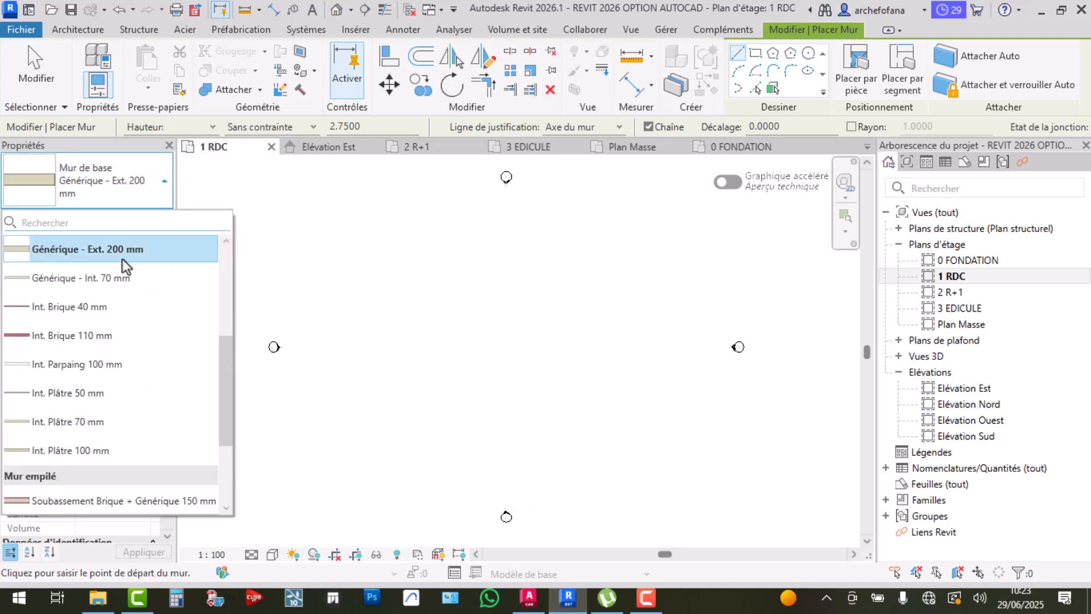
scroll(93, 341, "up", 3)
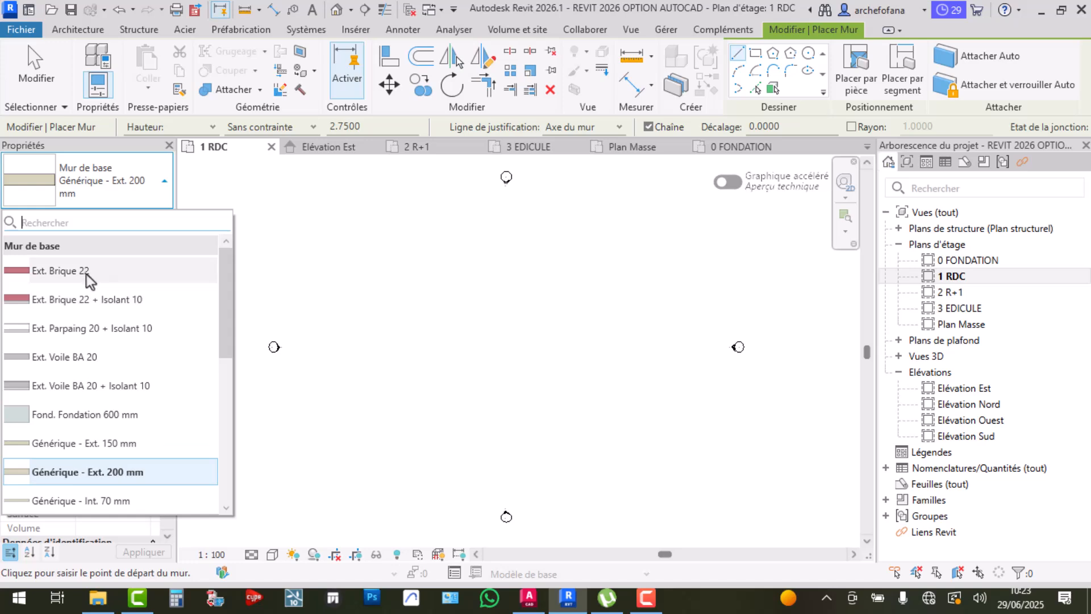
scroll(148, 363, "down", 5)
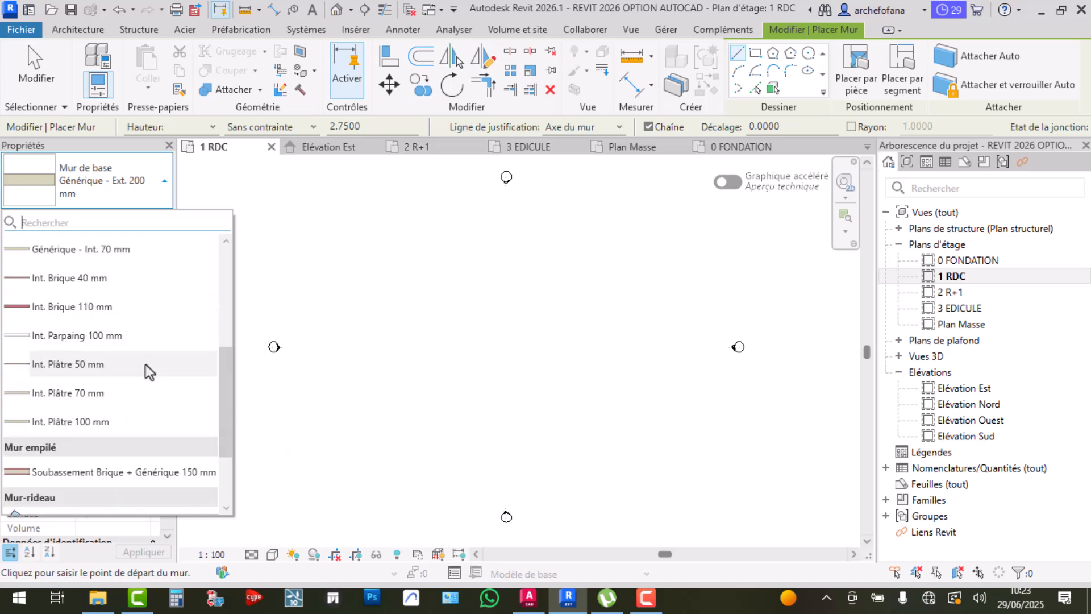
scroll(100, 350, "down", 2)
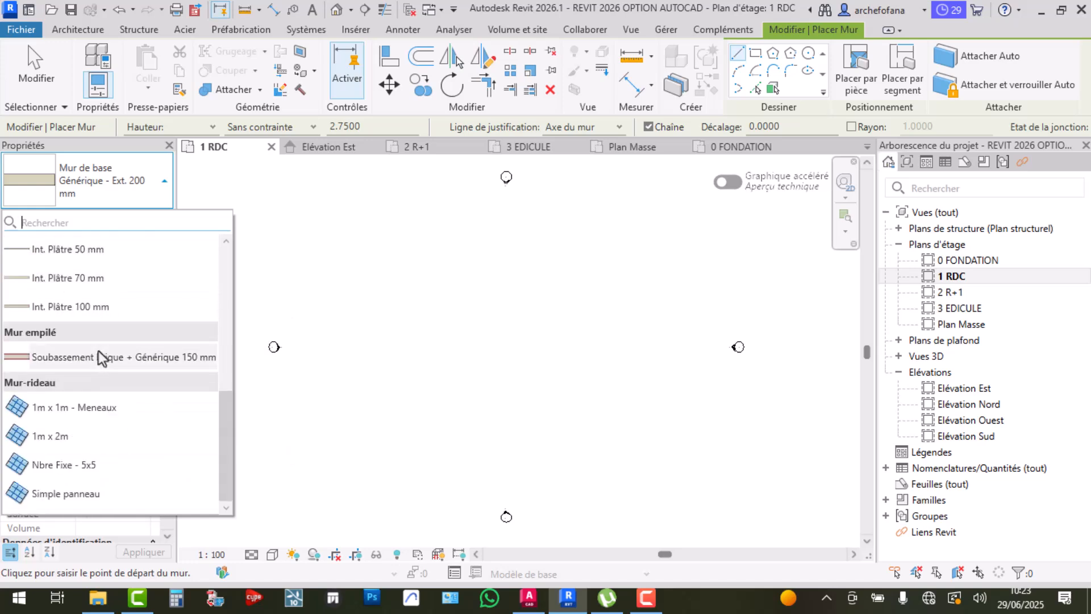
scroll(102, 346, "up", 3)
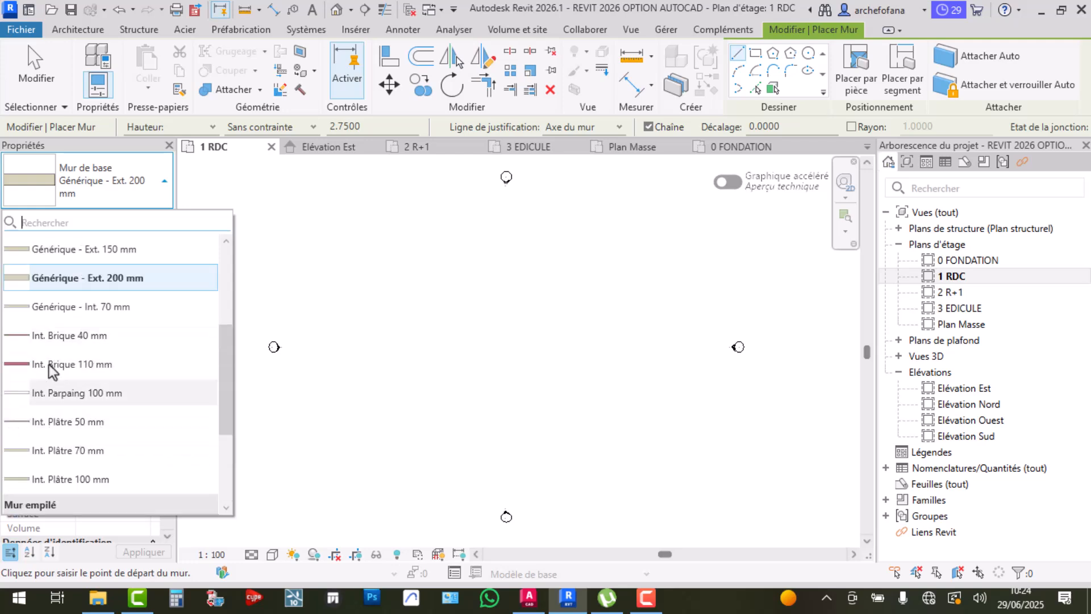
left_click(118, 175)
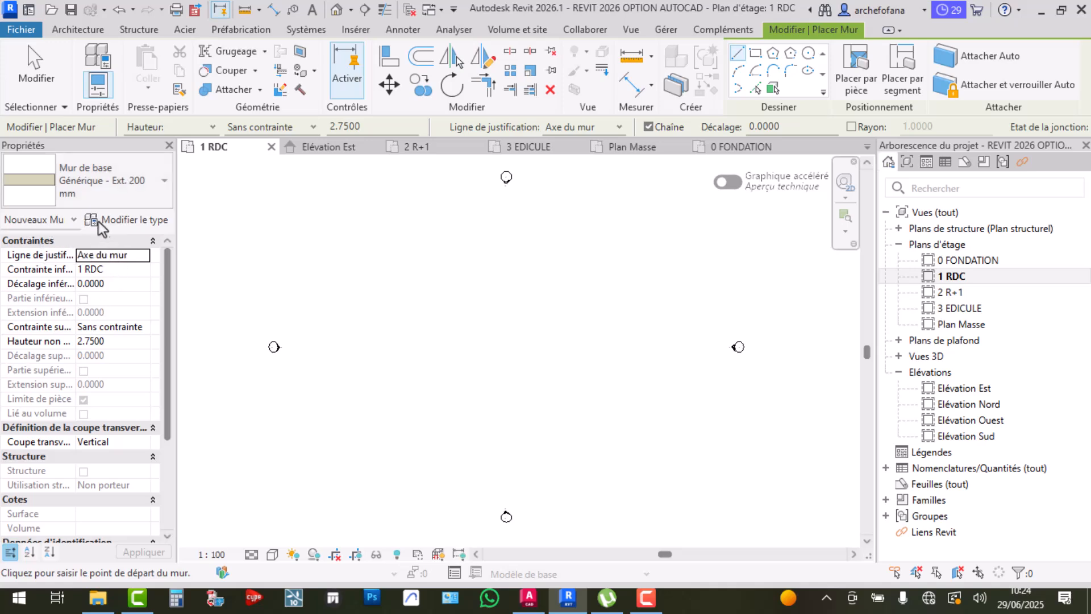
left_click(118, 221)
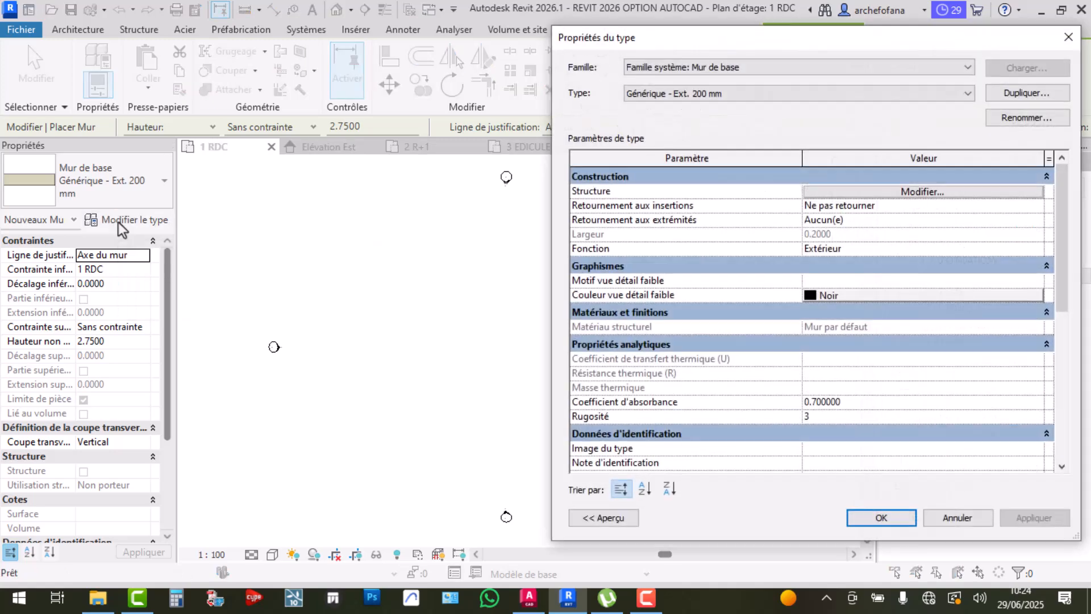
Duplicate the Générique - Ext. 200 mm wall type as a new type named Mur 15 cm
left_click_drag(806, 35, 533, 42)
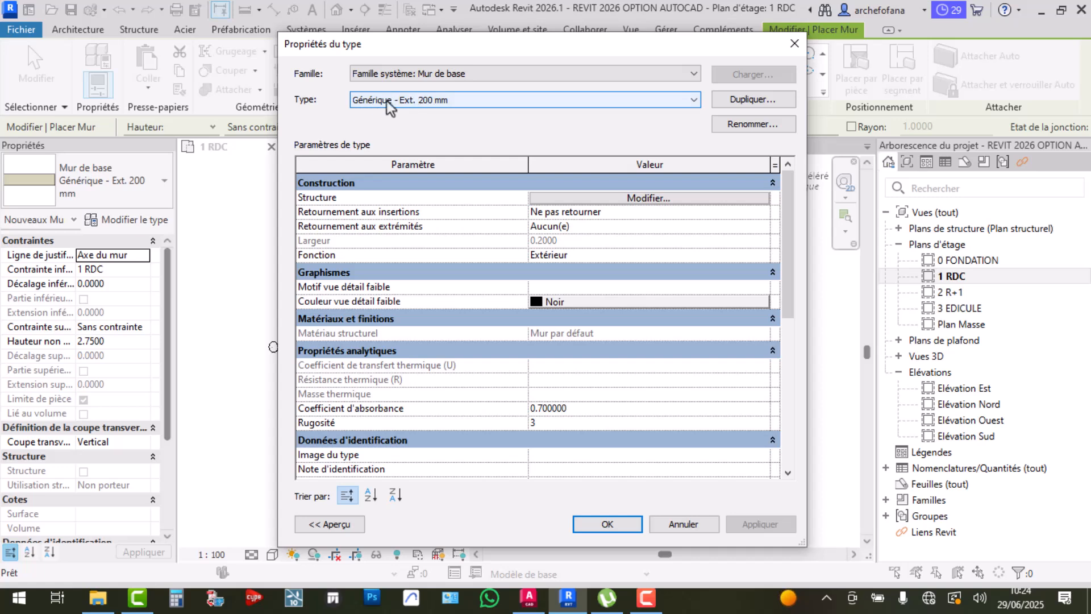
left_click(749, 101)
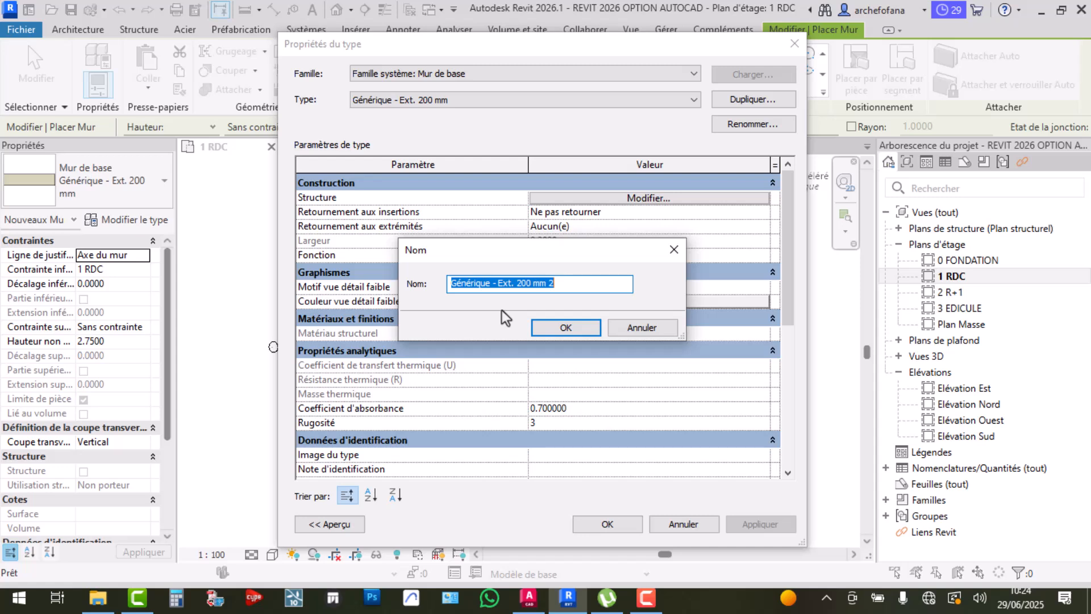
type("M")
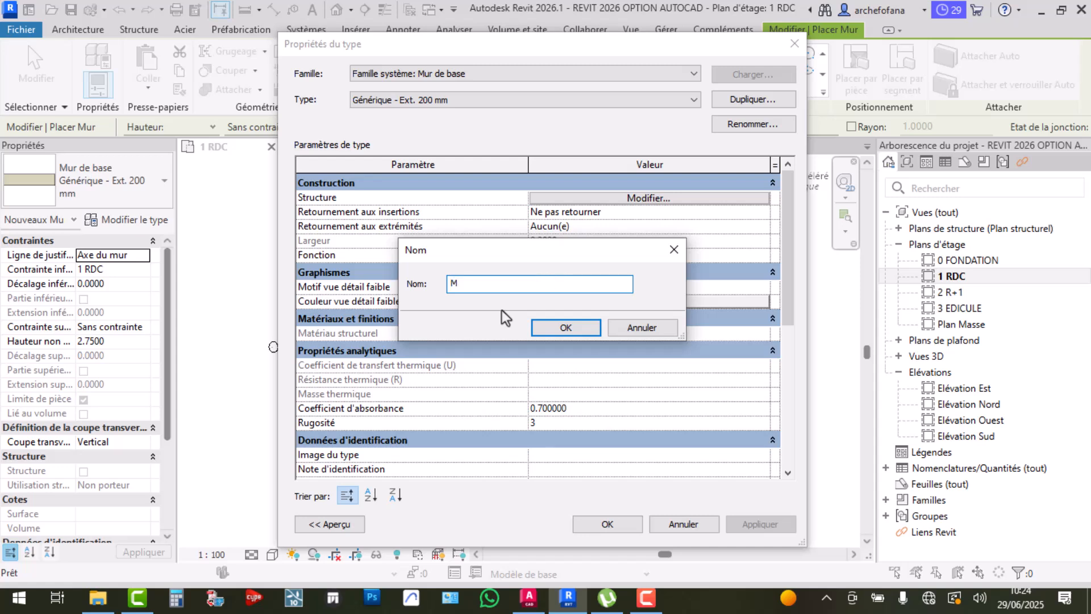
type("ur 15 cm")
left_click(566, 330)
left_click(429, 98)
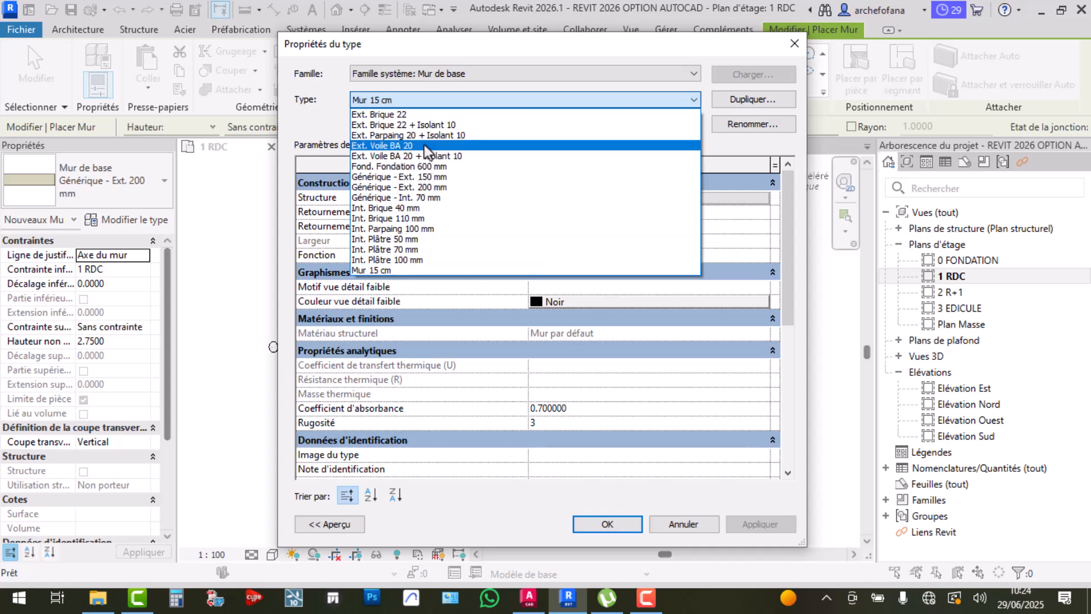
left_click(434, 94)
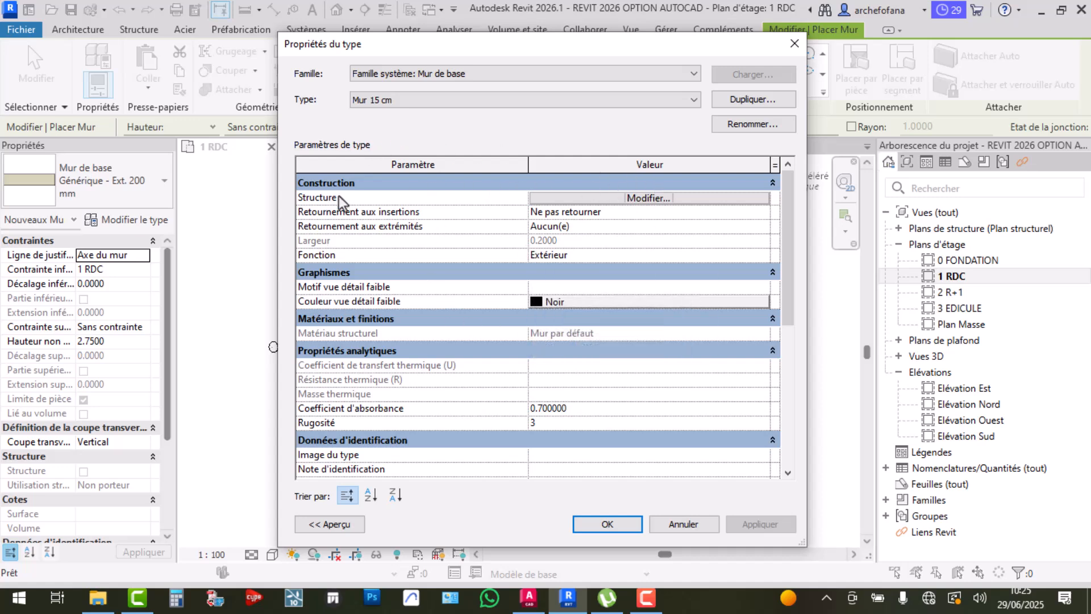
Change the Mur 15 cm structure layer thickness from 0.2000 to 0.15 and apply it
left_click(650, 198)
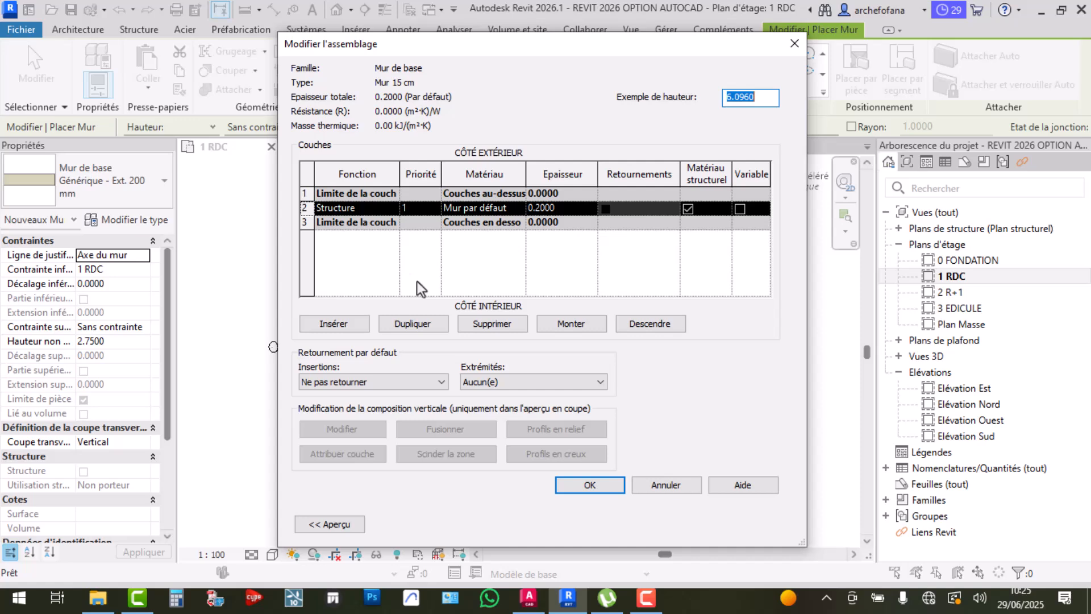
left_click(537, 211)
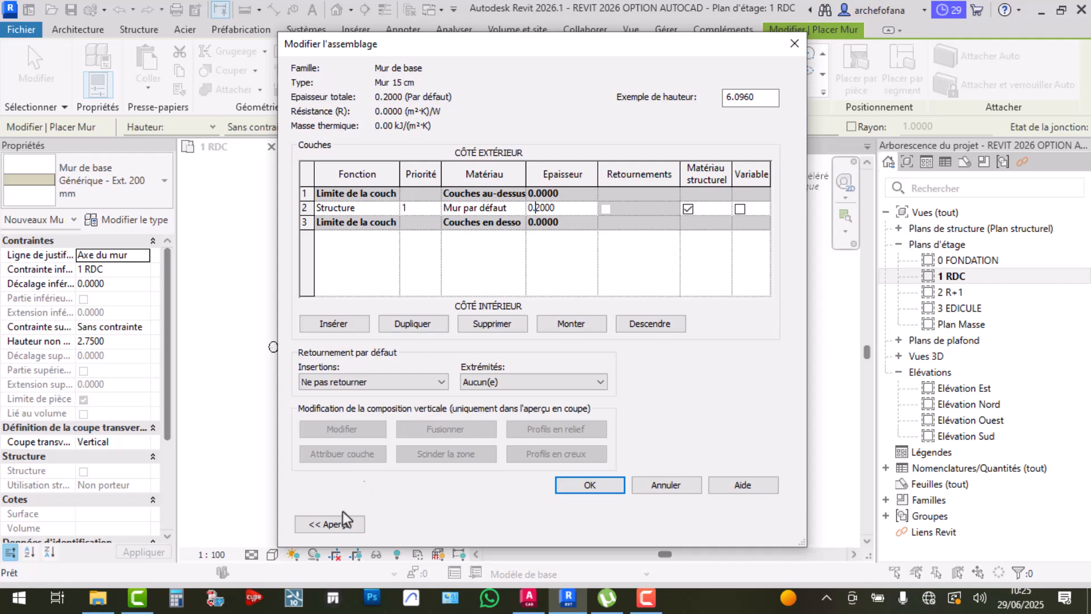
left_click(330, 524)
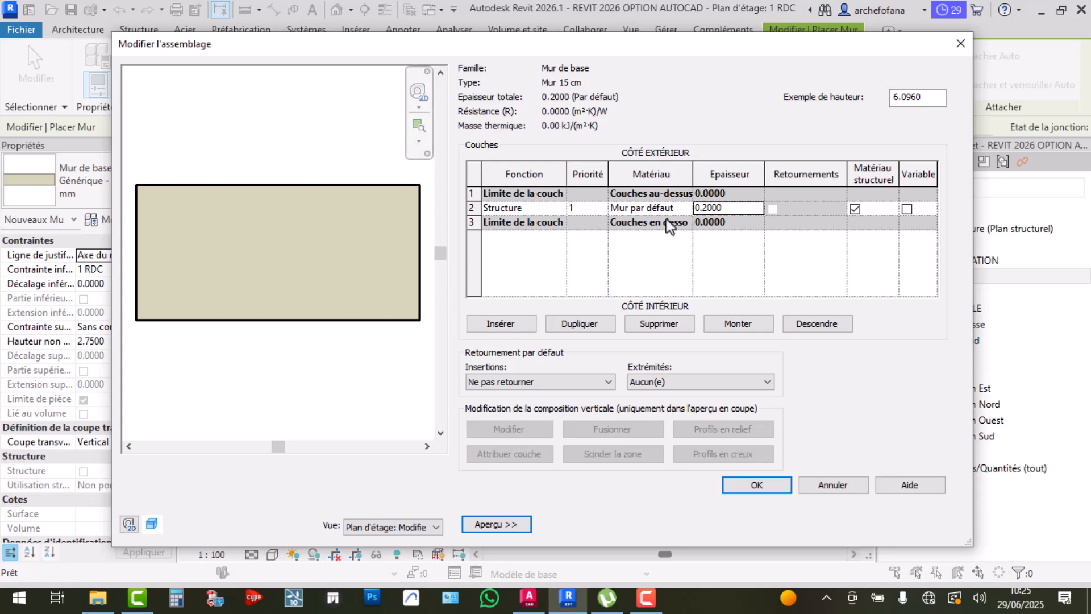
left_click(708, 208)
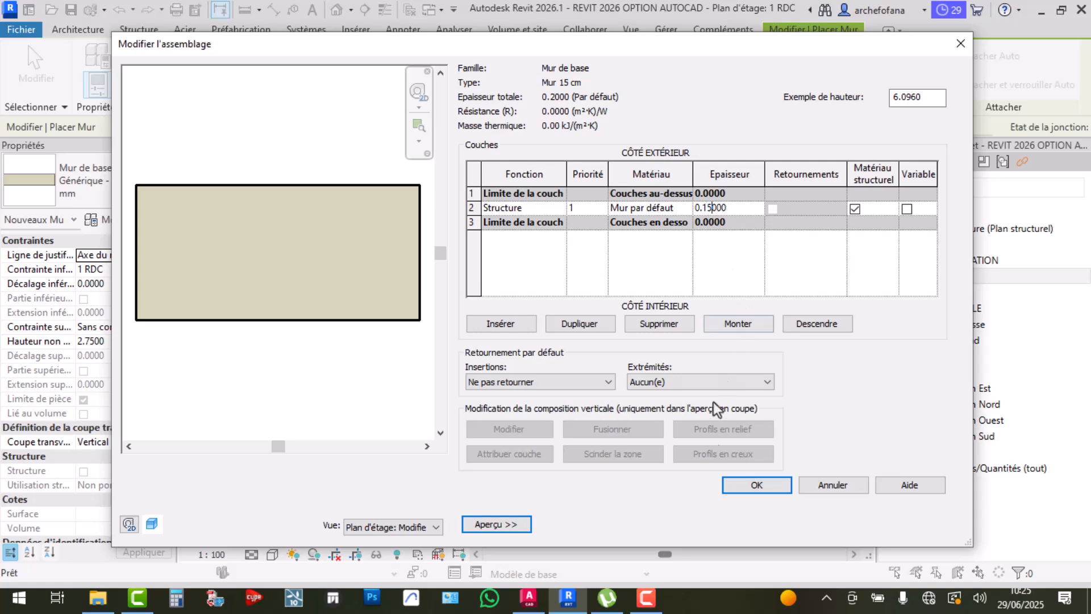
left_click(741, 489)
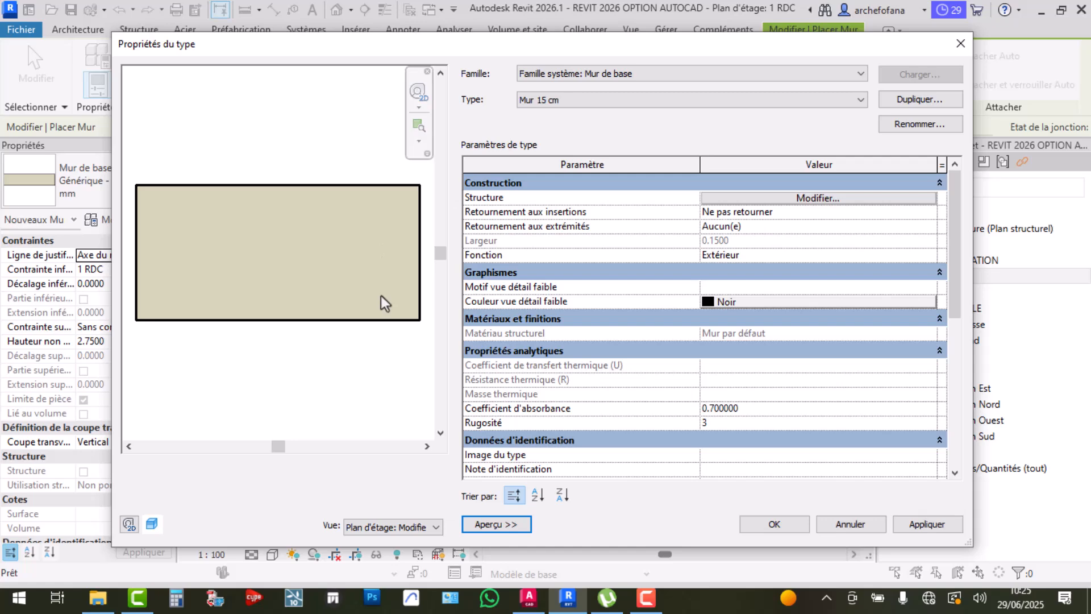
left_click(938, 525)
left_click(776, 524)
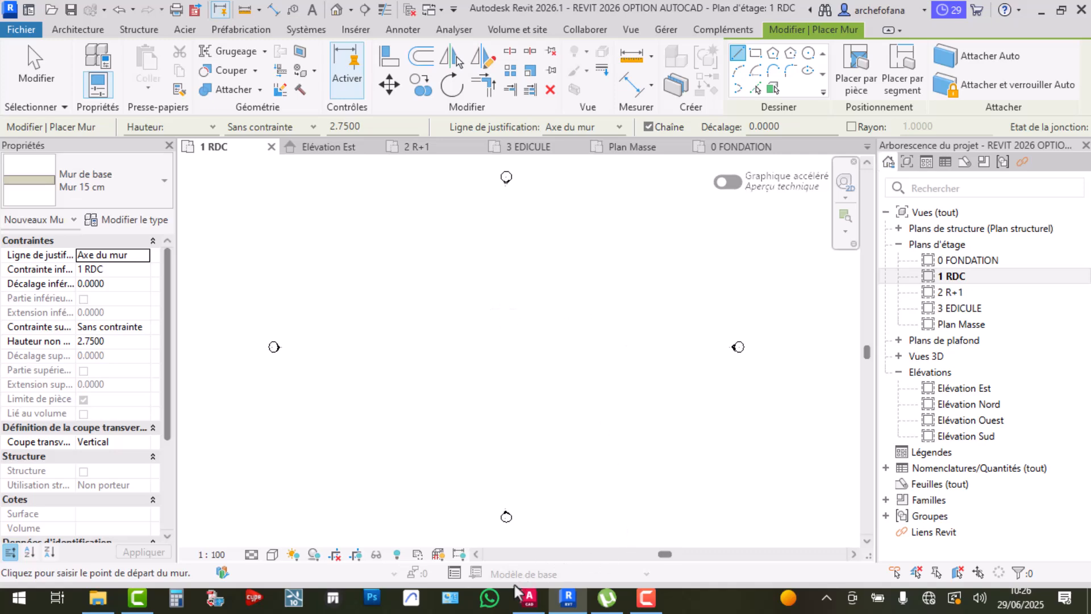
In AutoCAD, draw a closed rectangular multiline on the plan
left_click(528, 598)
scroll(409, 337, "down", 6)
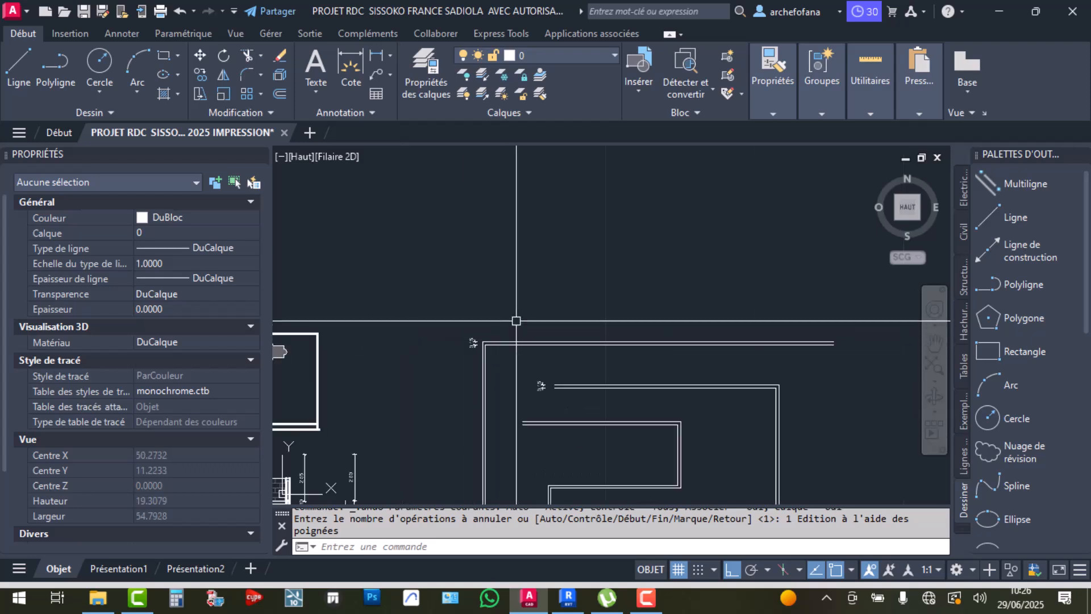
left_click(1033, 186)
left_click(448, 288)
left_click(668, 288)
left_click(668, 207)
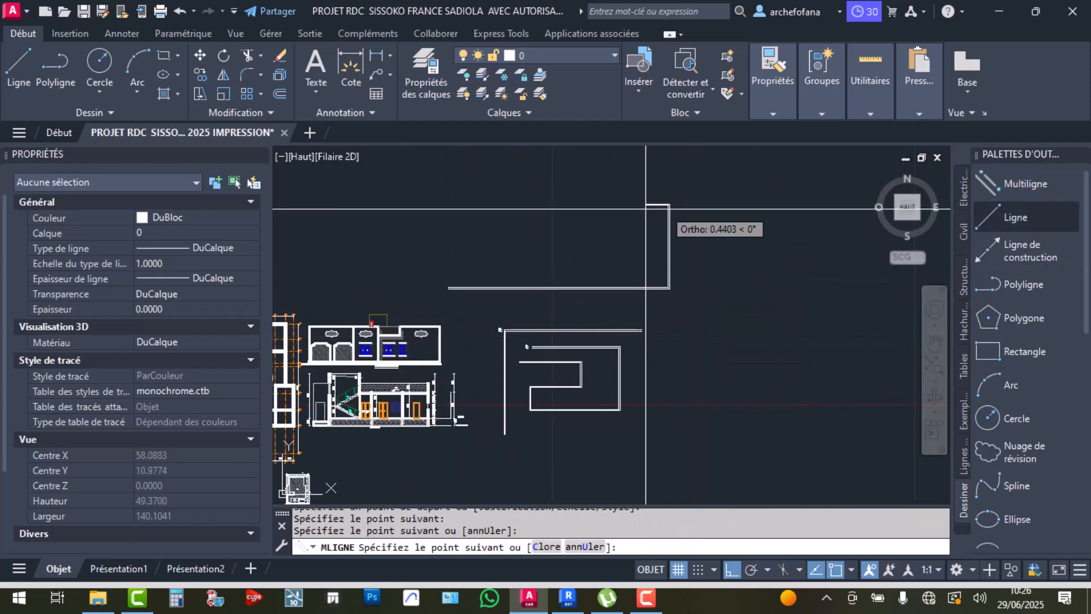
left_click(455, 207)
left_click(454, 288)
key("Return")
Explode the new multiline, undo the explode, and return to Revit
scroll(454, 206, "up", 10)
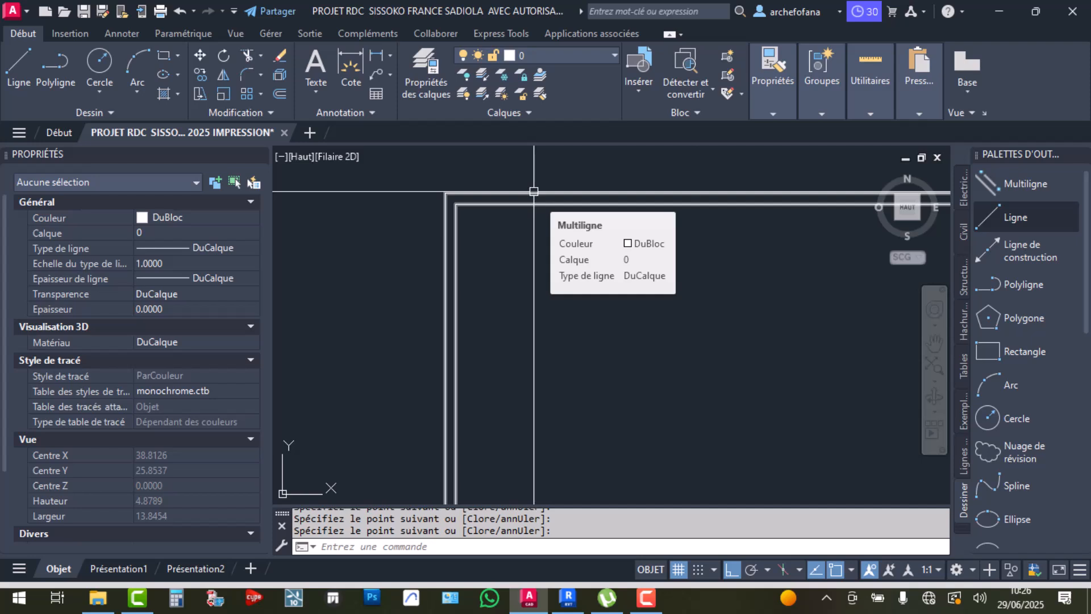
left_click(534, 192)
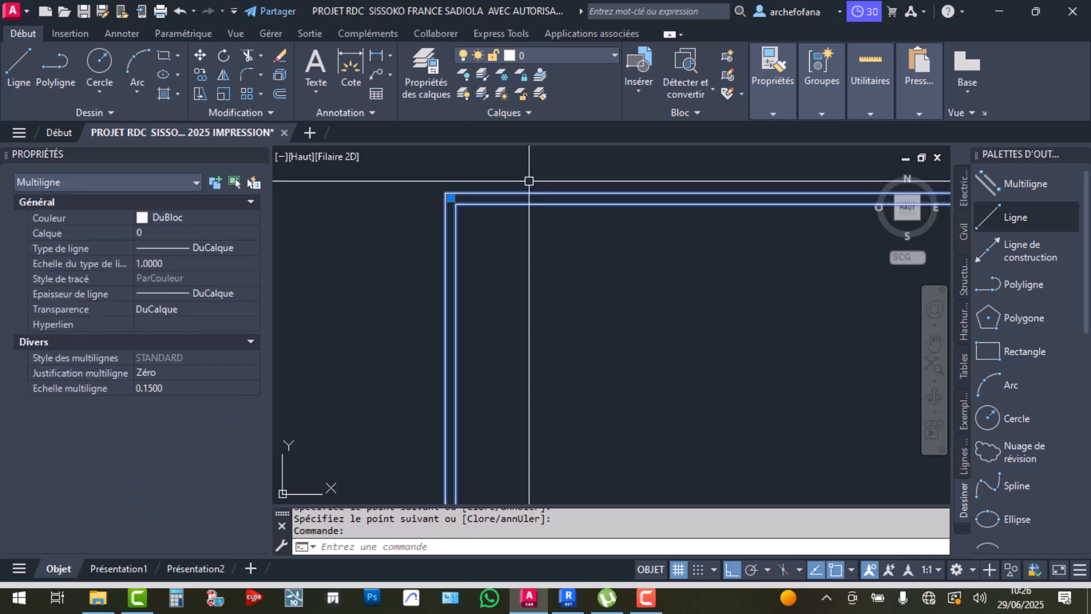
left_click(279, 74)
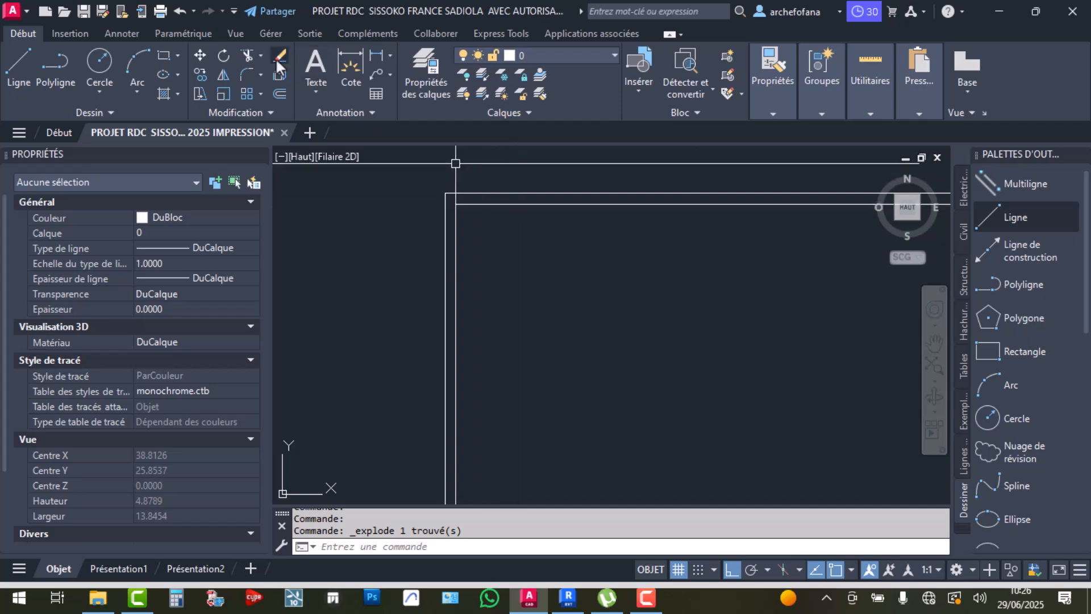
left_click(181, 12)
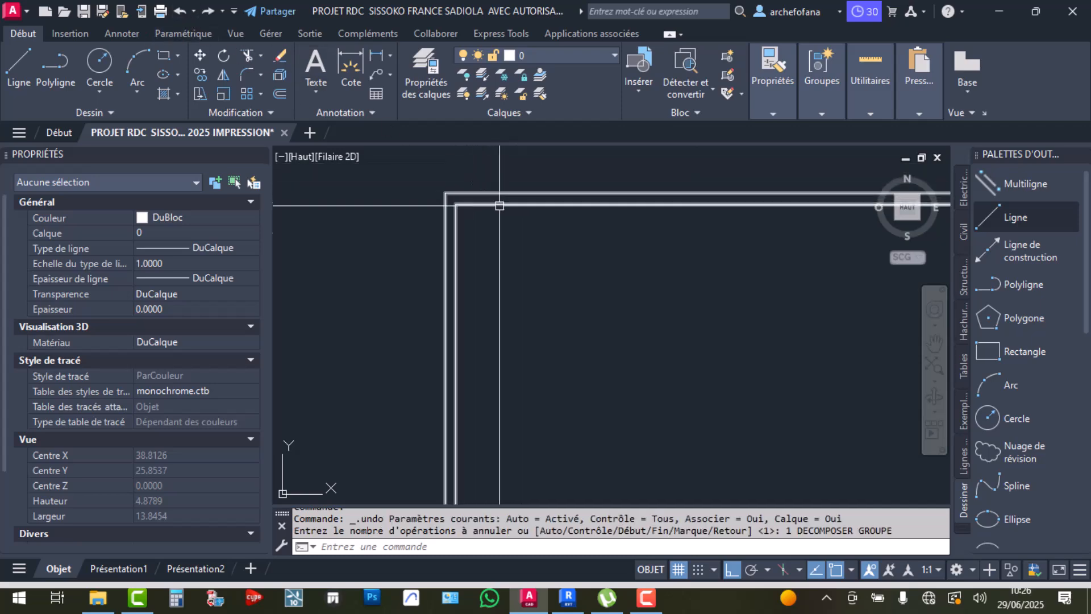
key("alt+Tab")
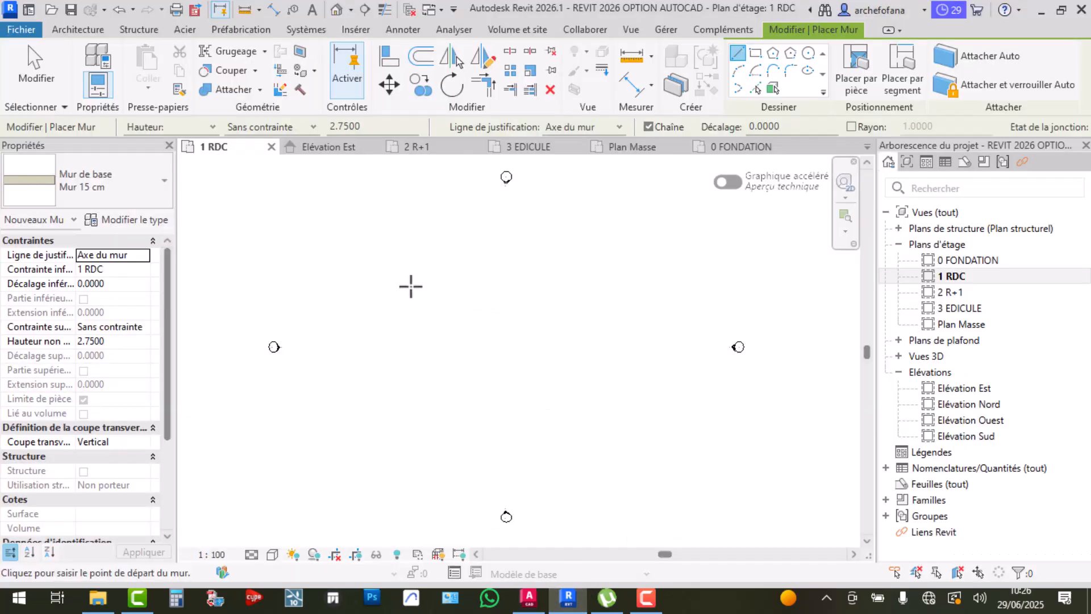
Open Élévation Est showing levels 2 R+1 at 3.40, 1 RDC at 0, 0 FONDATION at -1.00
middle_click_drag(426, 302, 493, 302)
middle_click_drag(570, 325, 537, 316)
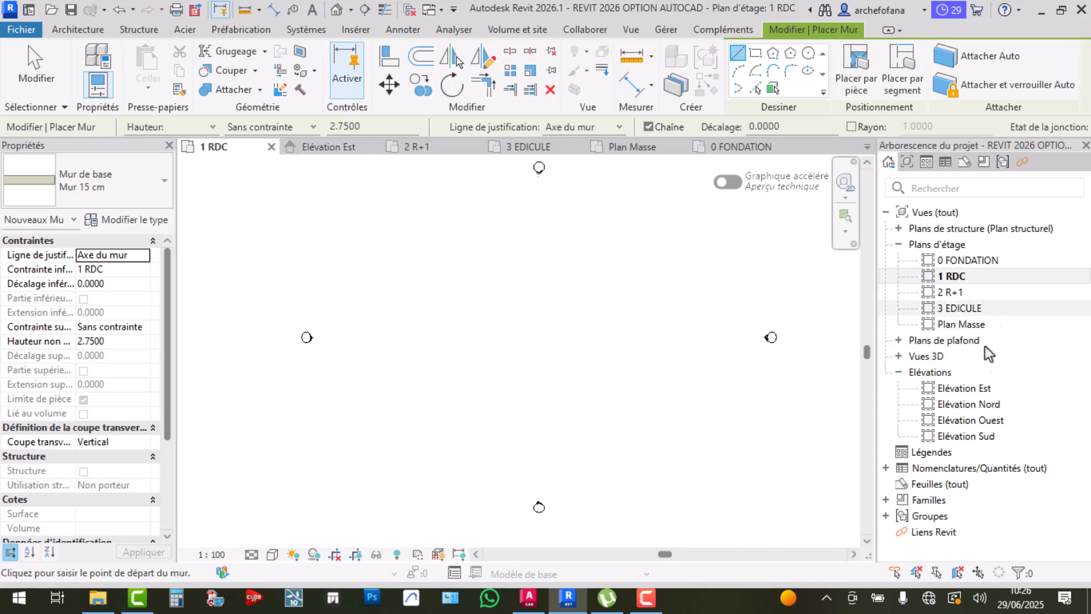
left_click(967, 388)
scroll(755, 382, "up", 5)
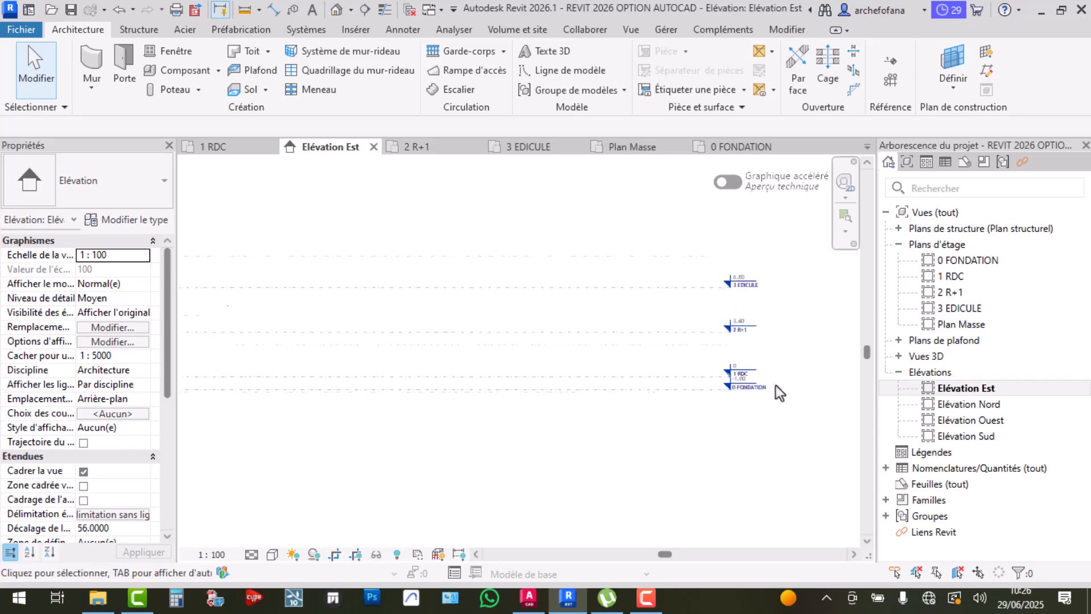
middle_click_drag(670, 365, 678, 424)
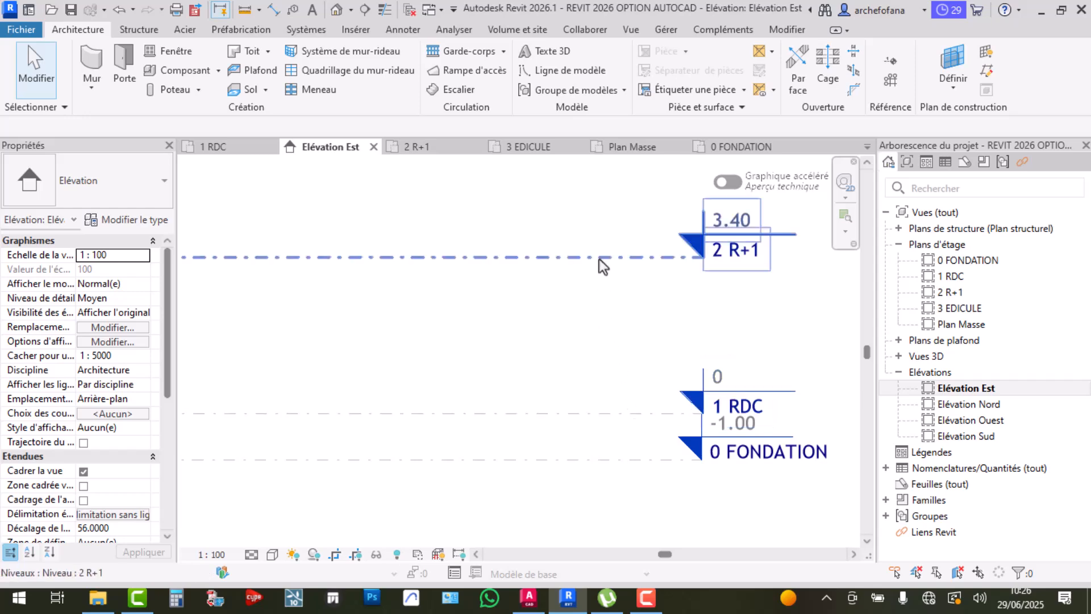
left_click(529, 596)
In AutoCAD, zoom and pan from the foundation plan to the COUPE AA section
scroll(636, 322, "down", 2)
middle_click_drag(636, 322, 726, 240)
scroll(574, 375, "up", 3)
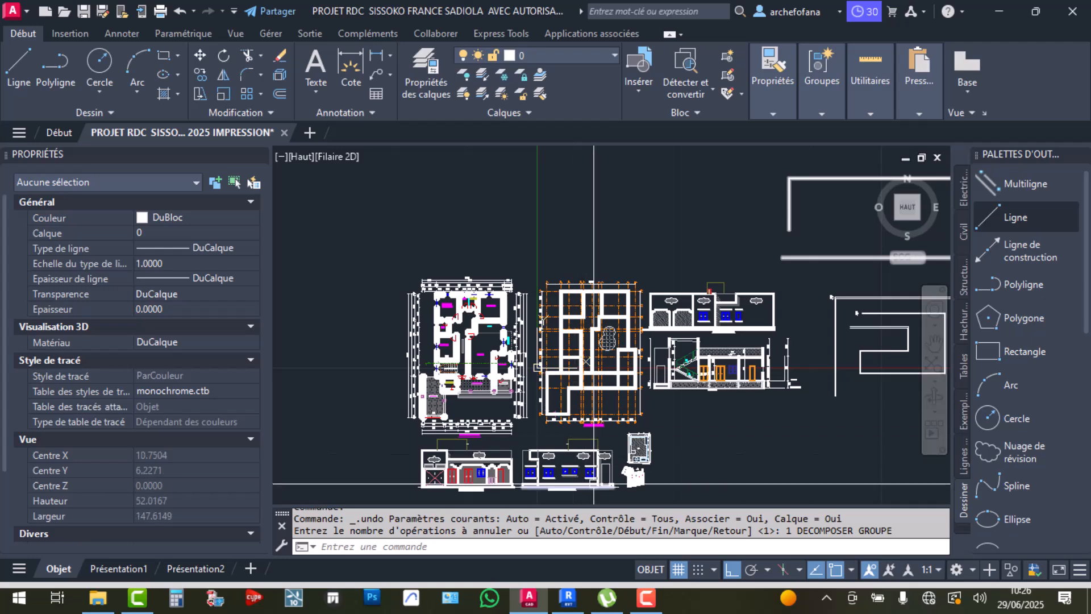
scroll(588, 480, "up", 3)
middle_click_drag(650, 341, 559, 363)
scroll(841, 296, "up", 4)
middle_click_drag(841, 296, 724, 417)
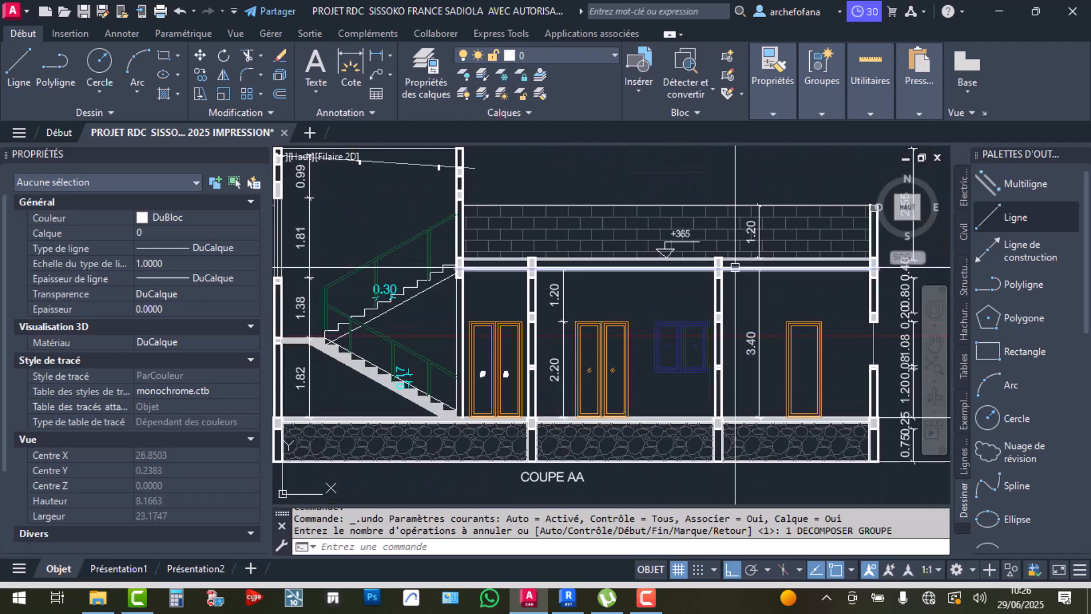
scroll(724, 417, "down", 6)
scroll(517, 317, "up", 4)
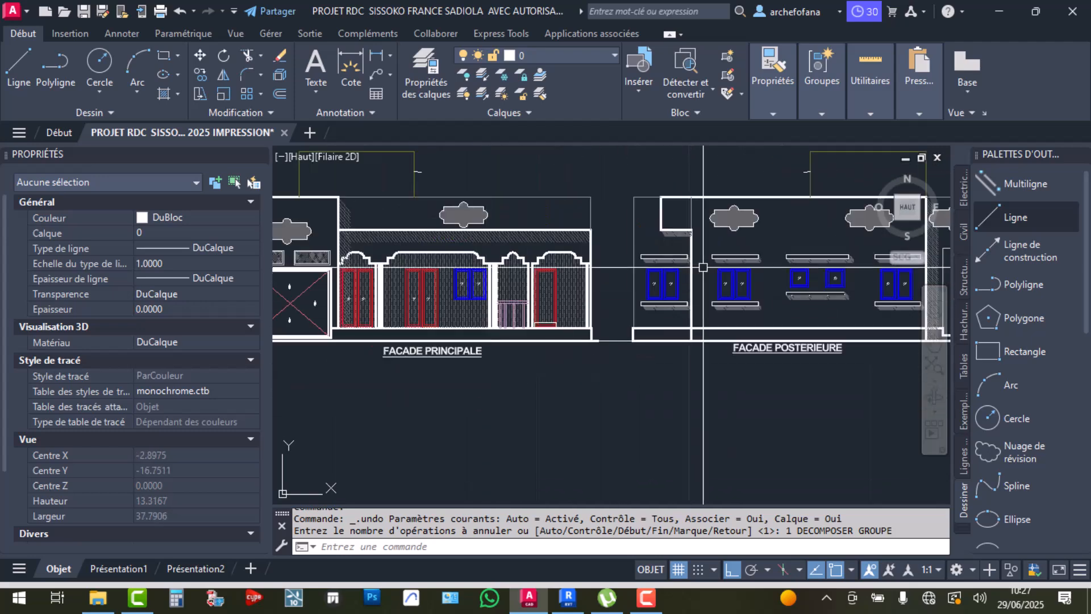
scroll(671, 281, "up", 2)
scroll(631, 369, "up", 4)
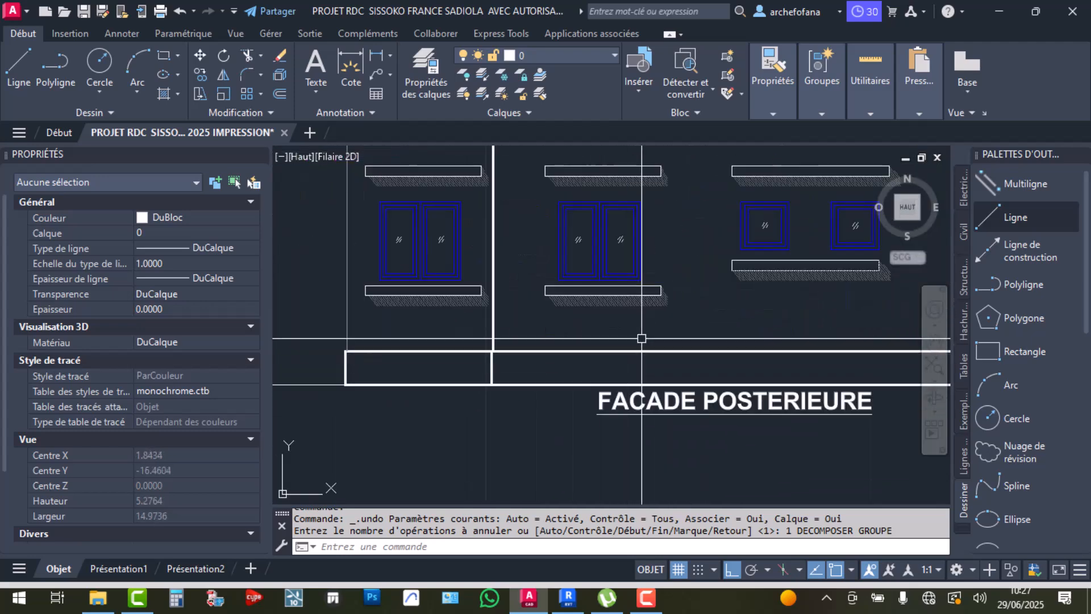
scroll(483, 355, "up", 2)
Window-select rear façade elements to inspect heights, clear the selection, and go back to Revit
left_click(486, 352)
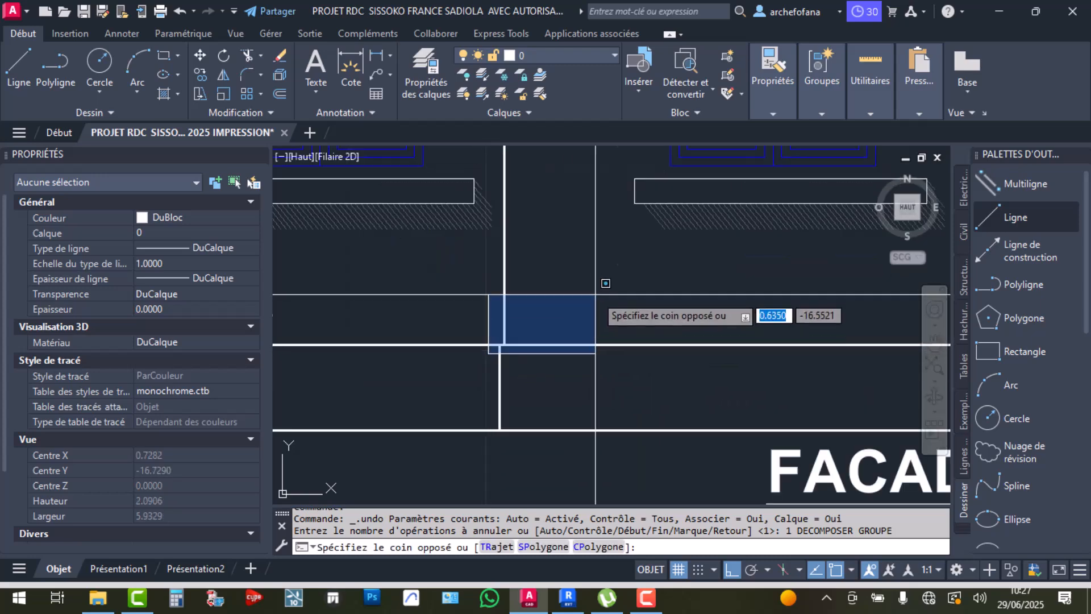
scroll(653, 272, "down", 5)
scroll(659, 266, "up", 2)
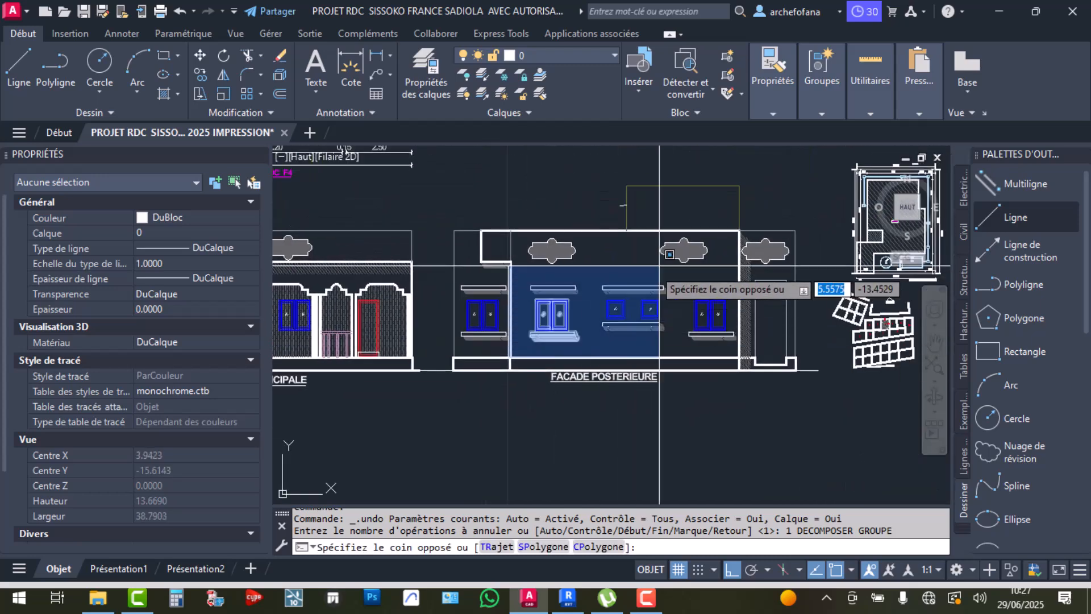
left_click(742, 227)
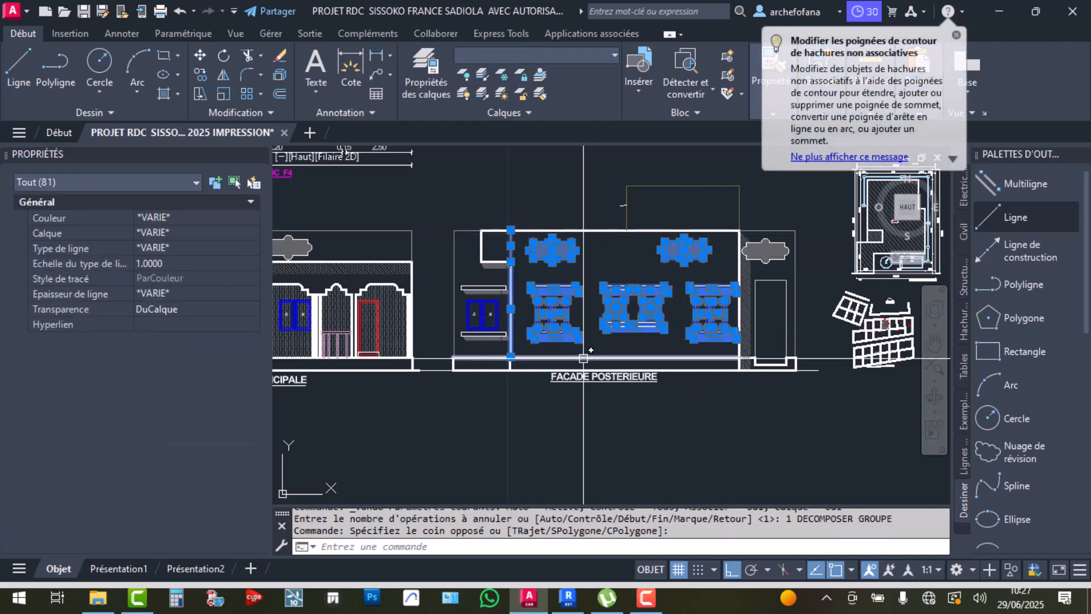
key("Escape")
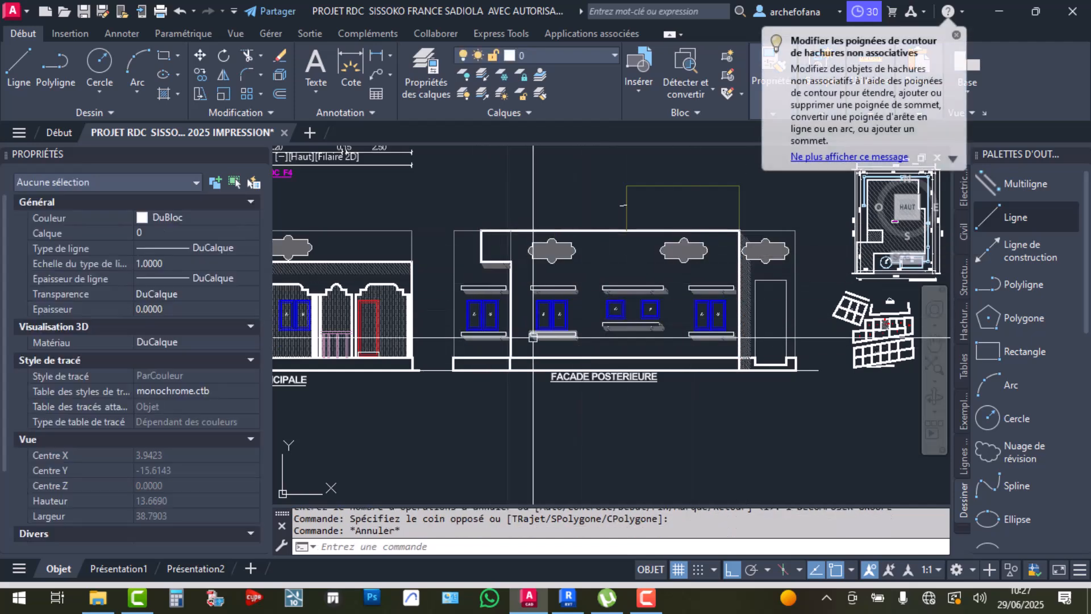
scroll(609, 266, "up", 2)
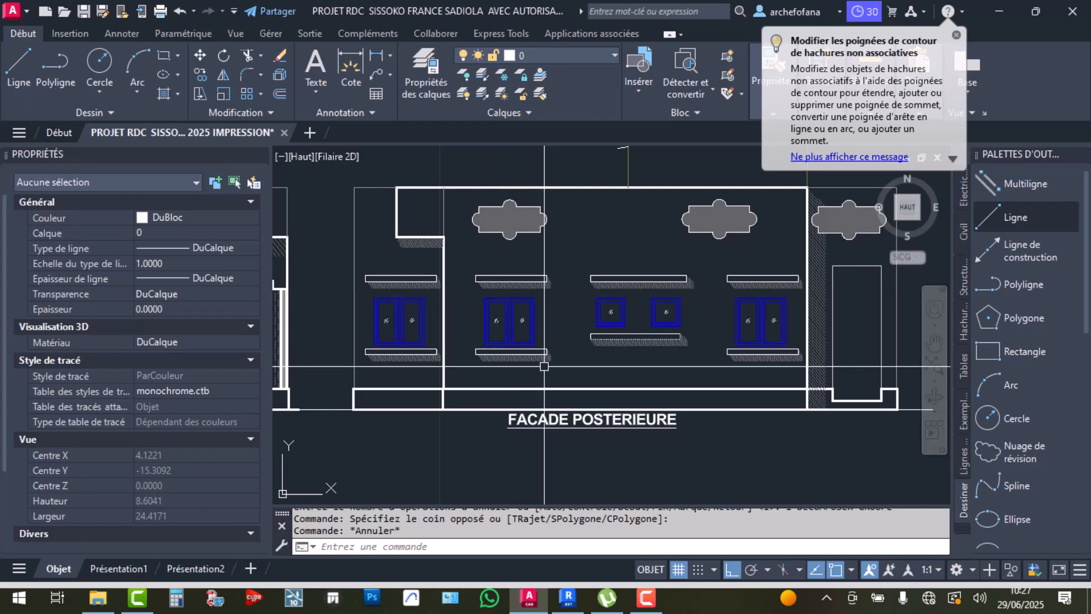
left_click(577, 237)
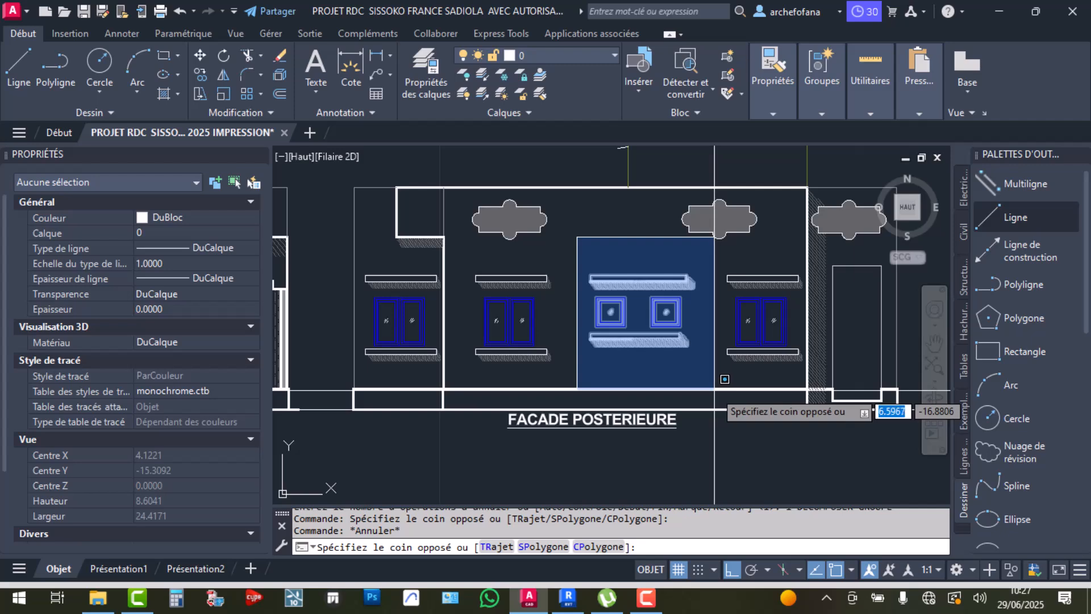
key("Escape")
left_click(569, 601)
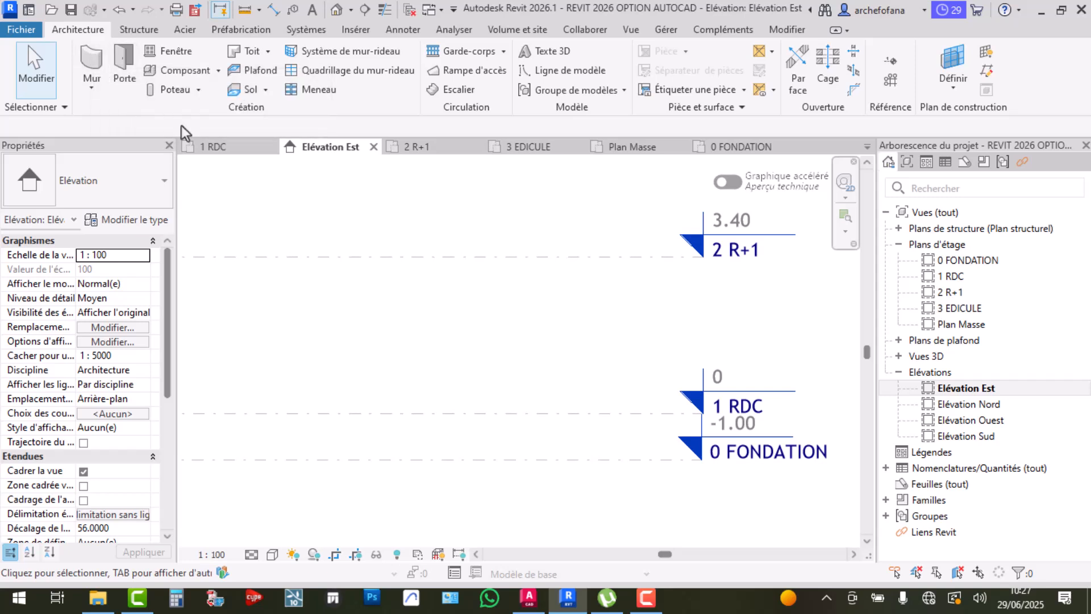
left_click(234, 148)
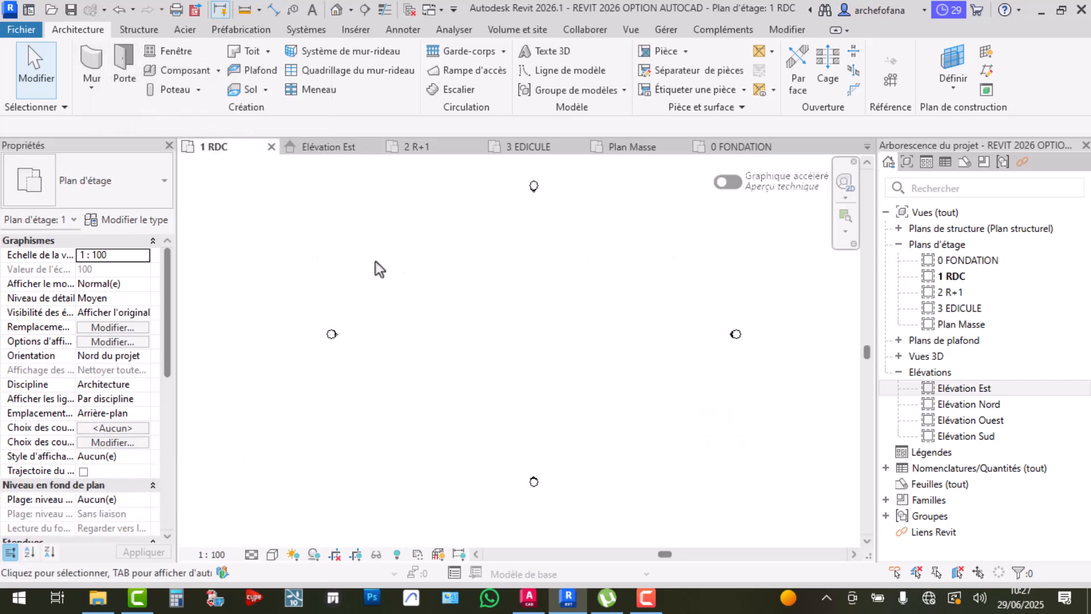
left_click(92, 62)
left_click(99, 59)
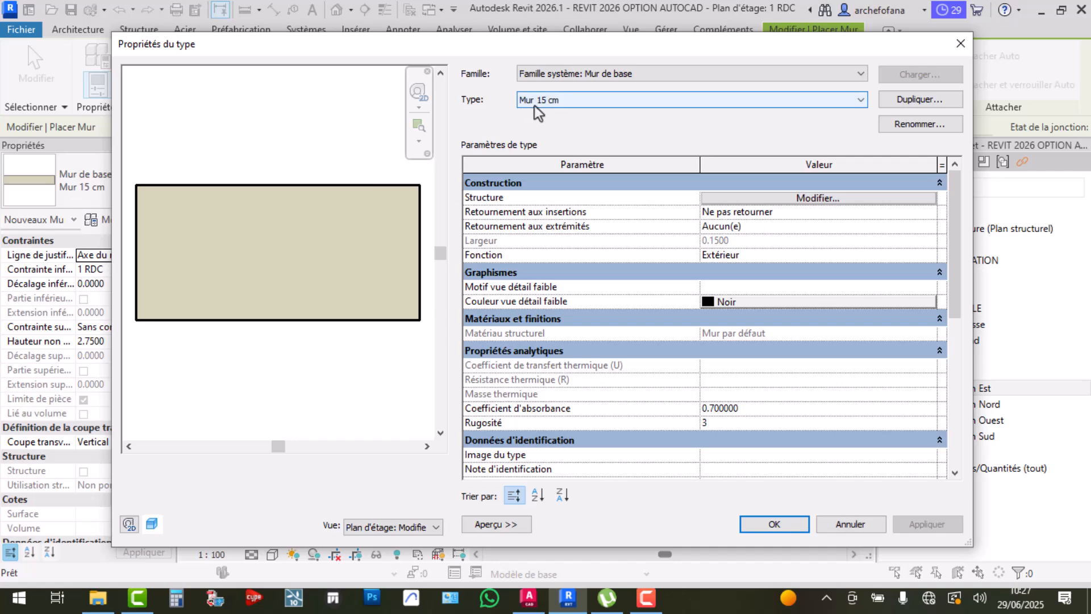
left_click(764, 523)
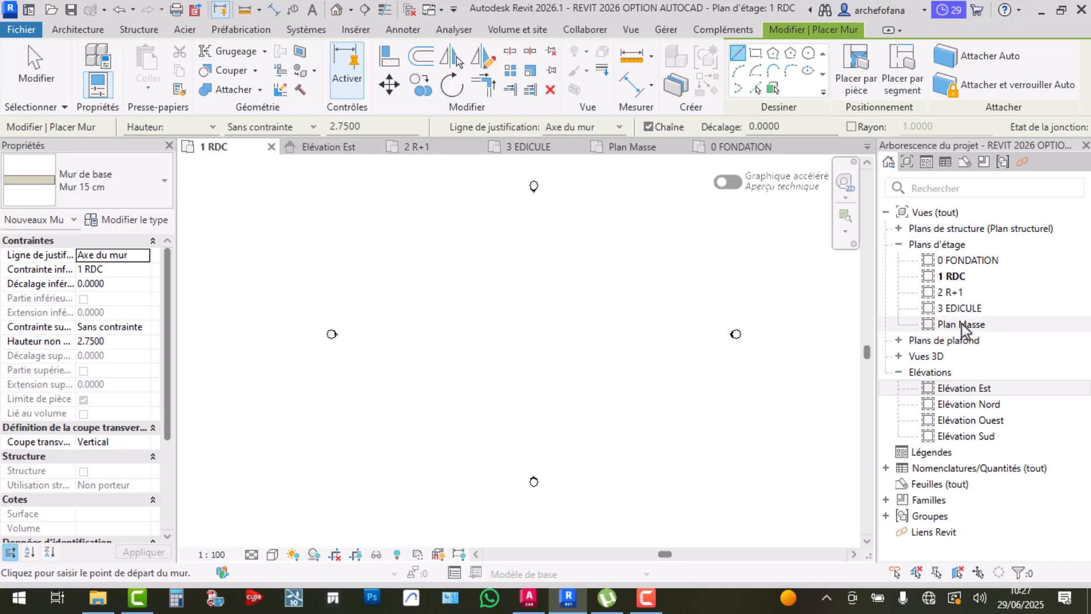
double_click(973, 389)
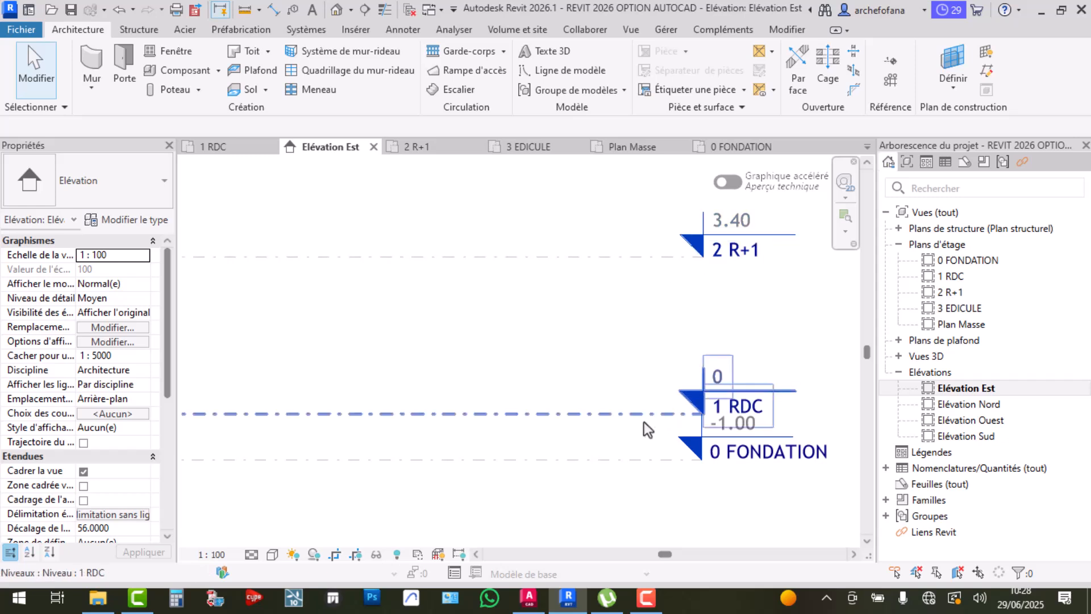
Check the 1 RDC and 2 R+1 level elevations, then start the Wall tool on 1 RDC
left_click(616, 417)
left_click(602, 257)
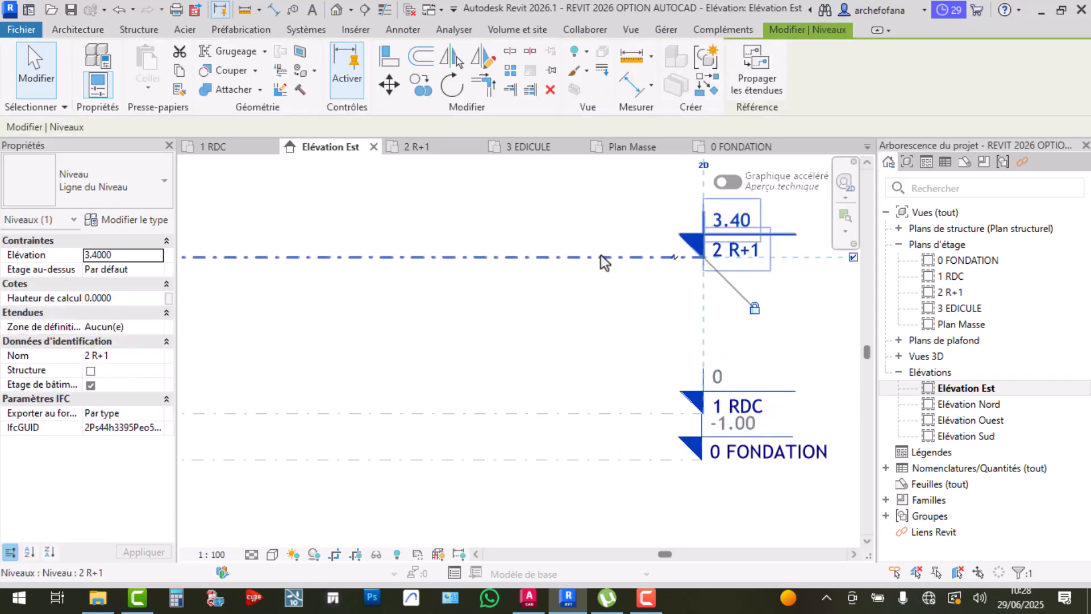
left_click(592, 317)
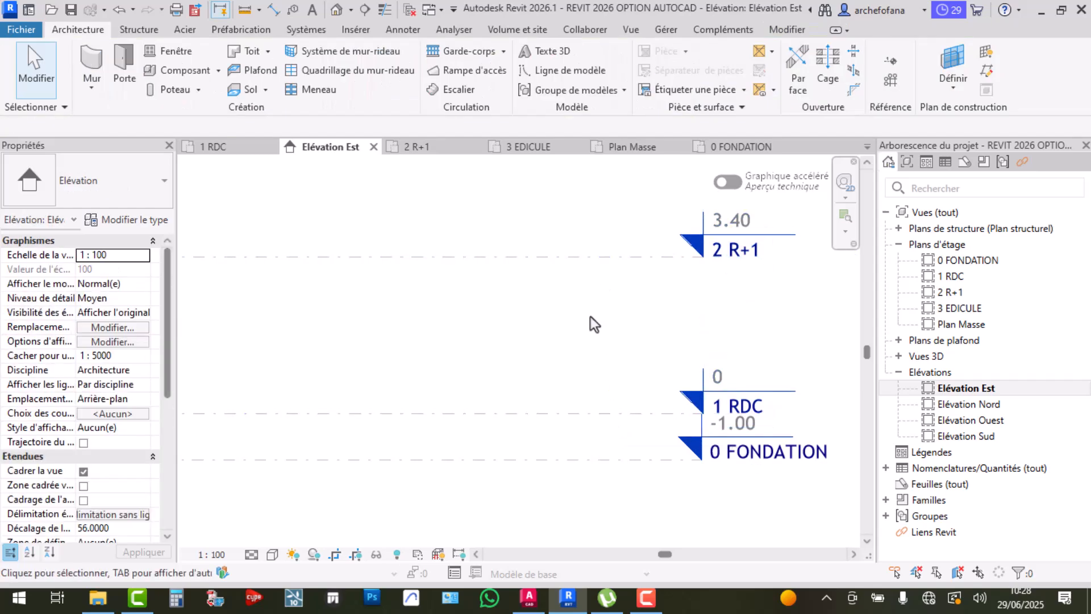
double_click(932, 276)
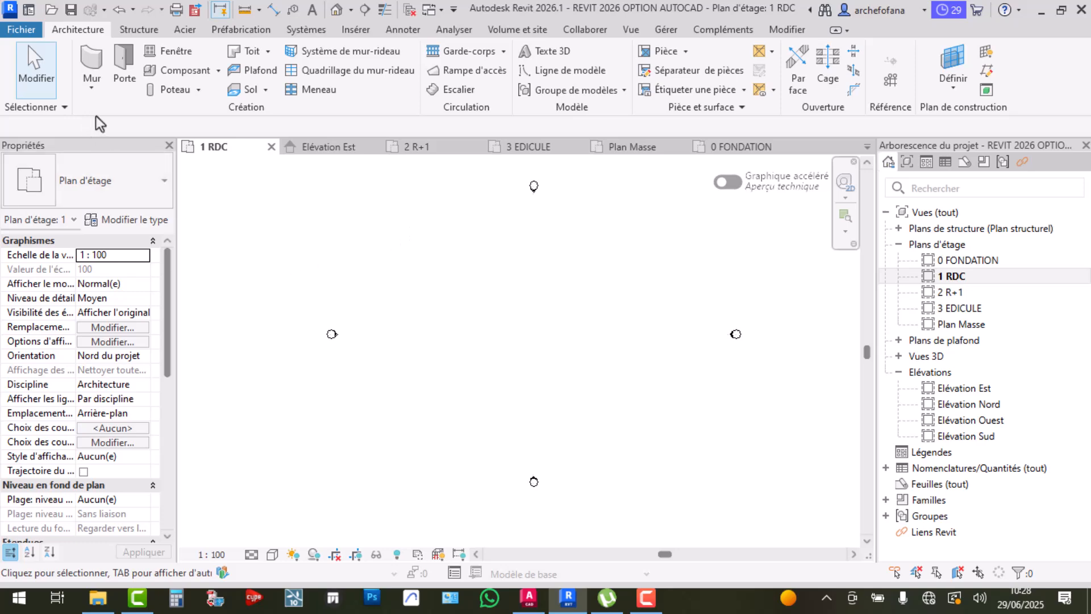
left_click(92, 64)
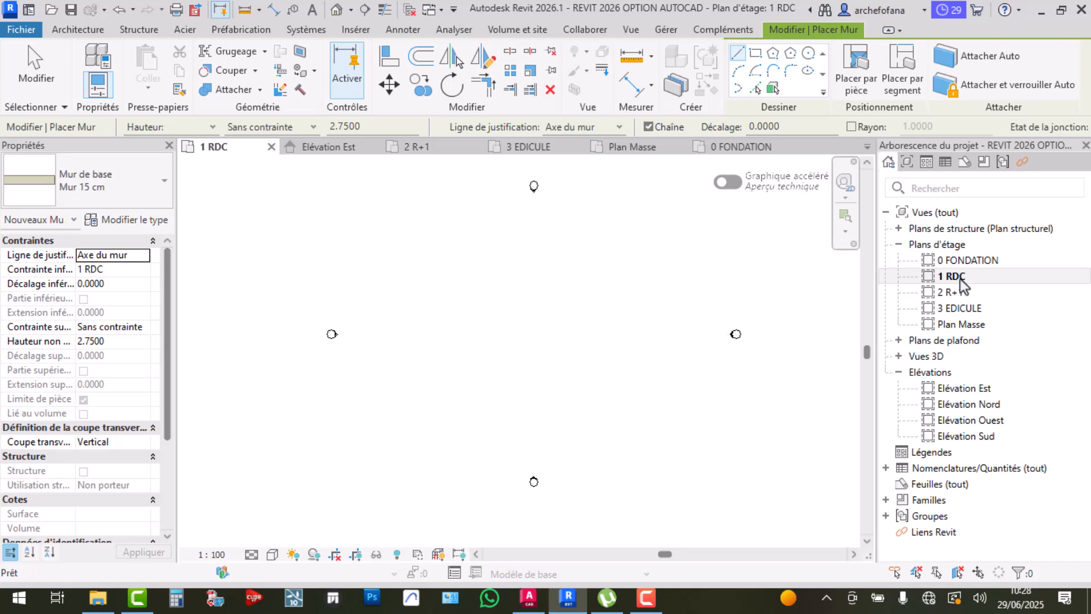
Set the wall top to Sans contrainte with an unconnected height of 3.4 m
left_click(312, 128)
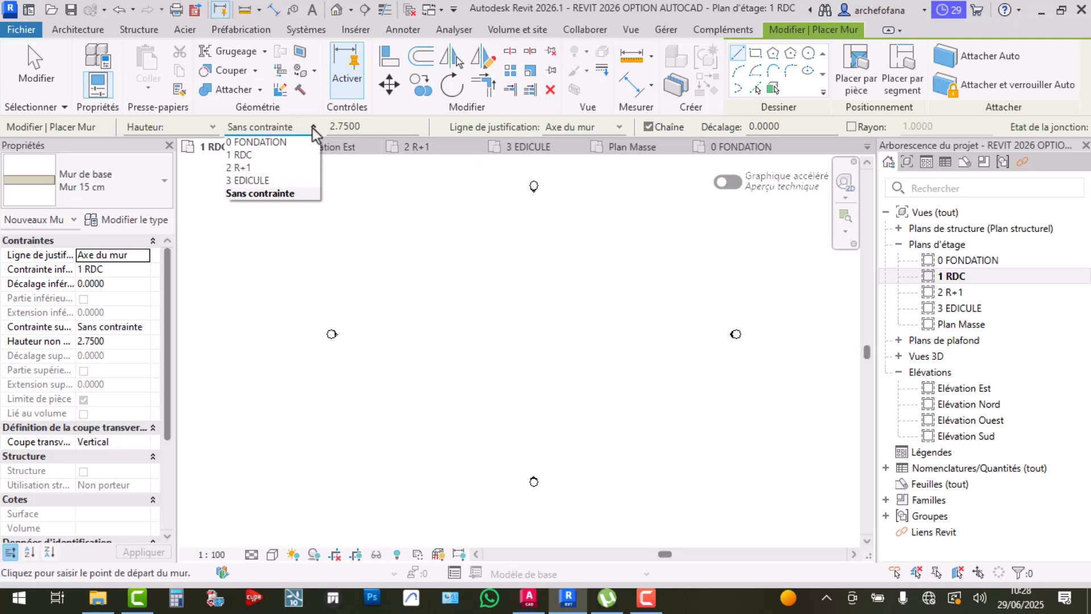
left_click(259, 168)
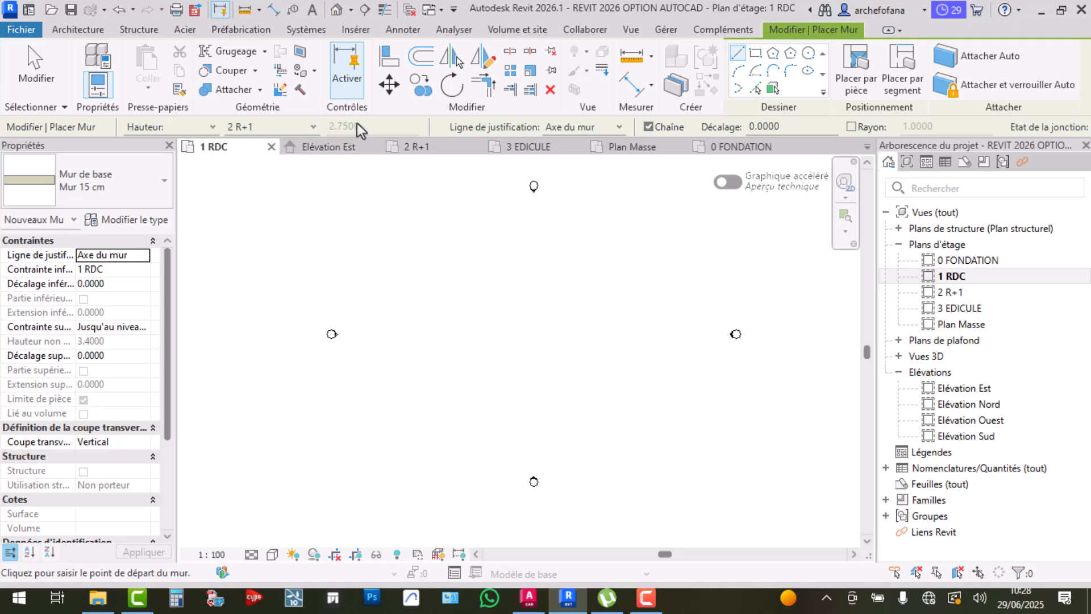
left_click(310, 128)
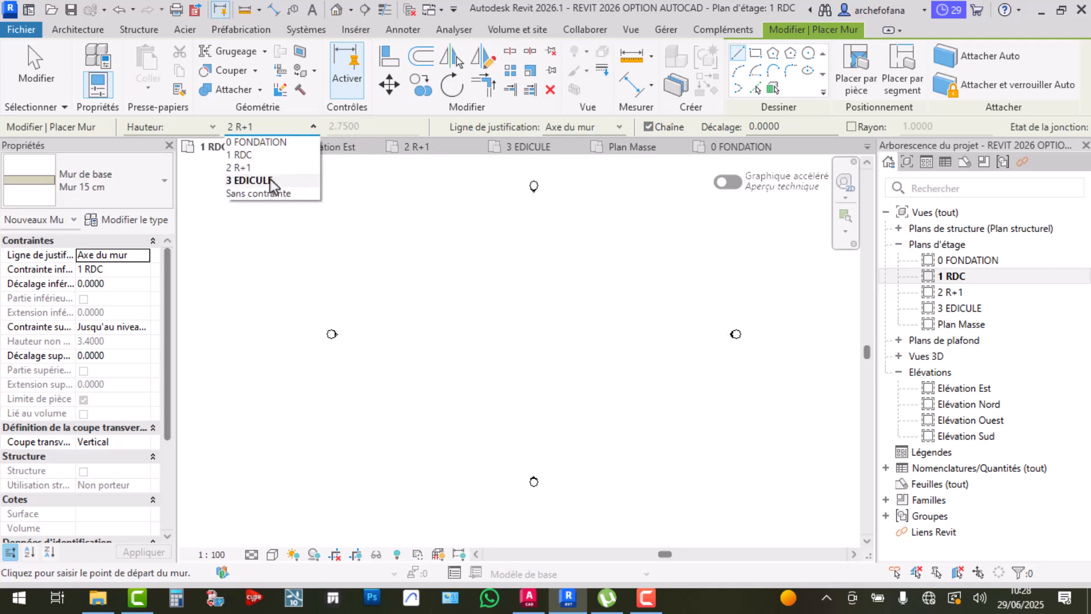
left_click(271, 194)
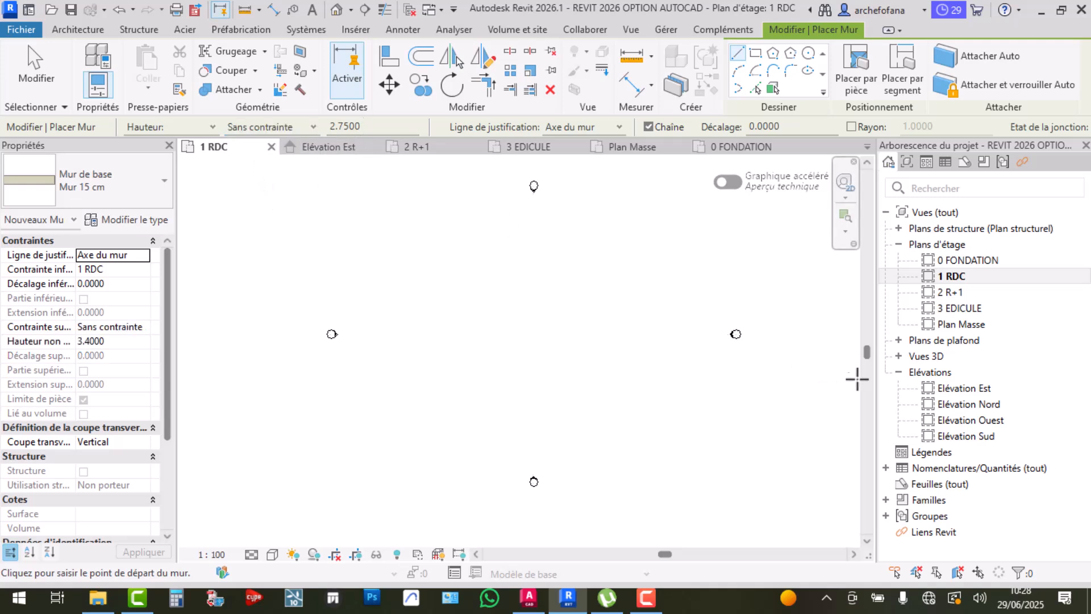
left_click(364, 126)
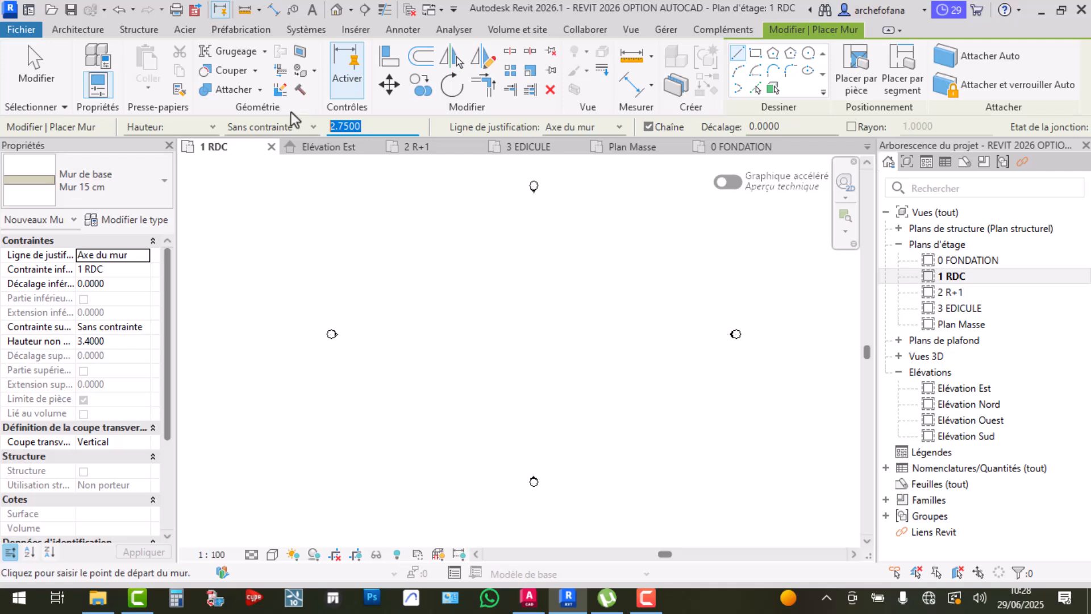
type("3.4")
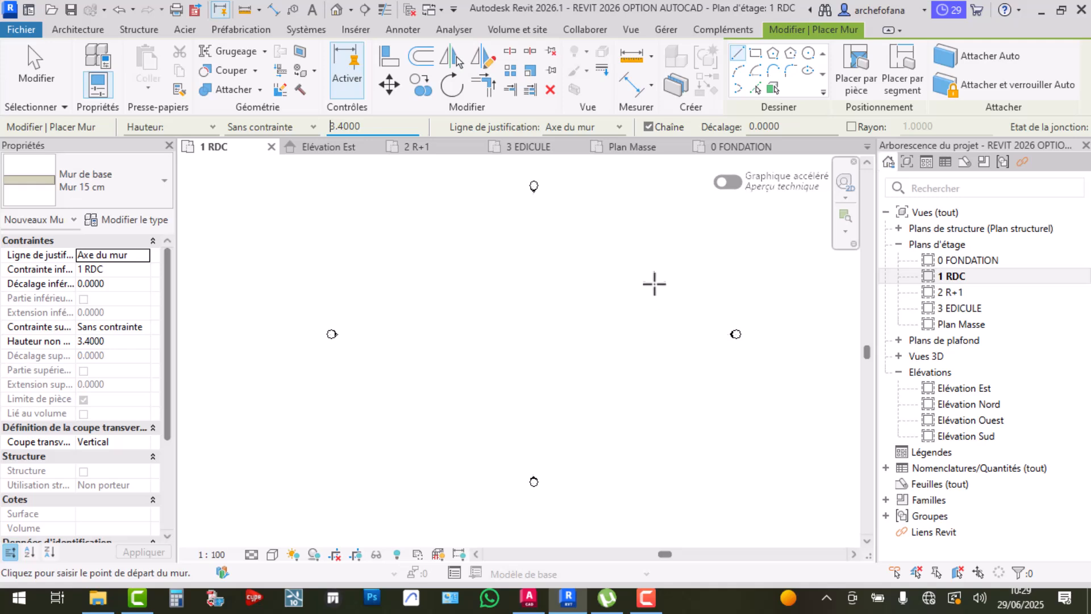
Try the Axe porteur wall justification, then set it back to Axe du mur
left_click(619, 131)
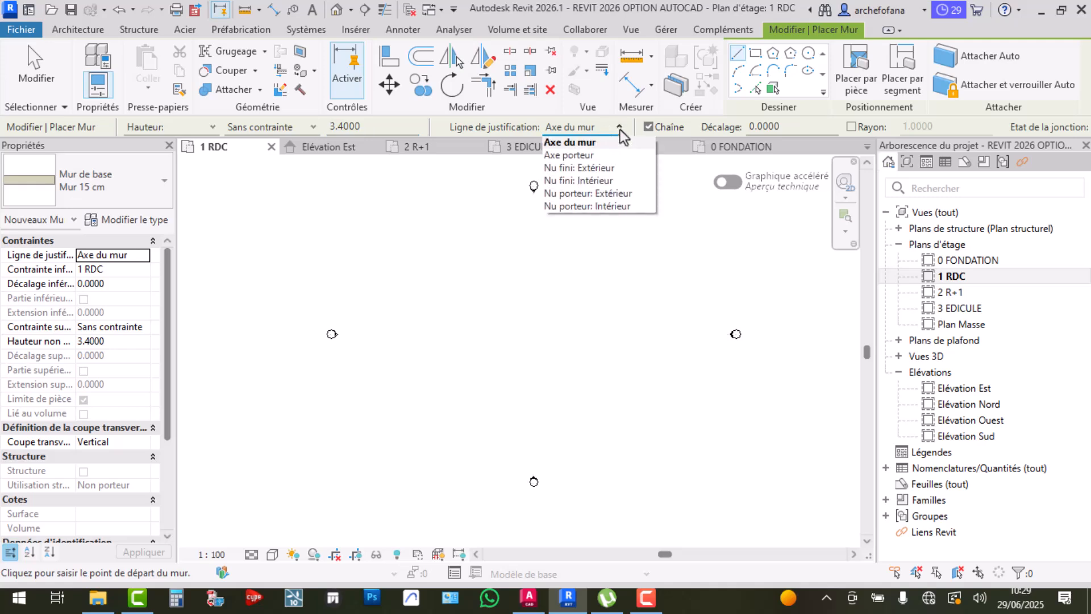
left_click(560, 162)
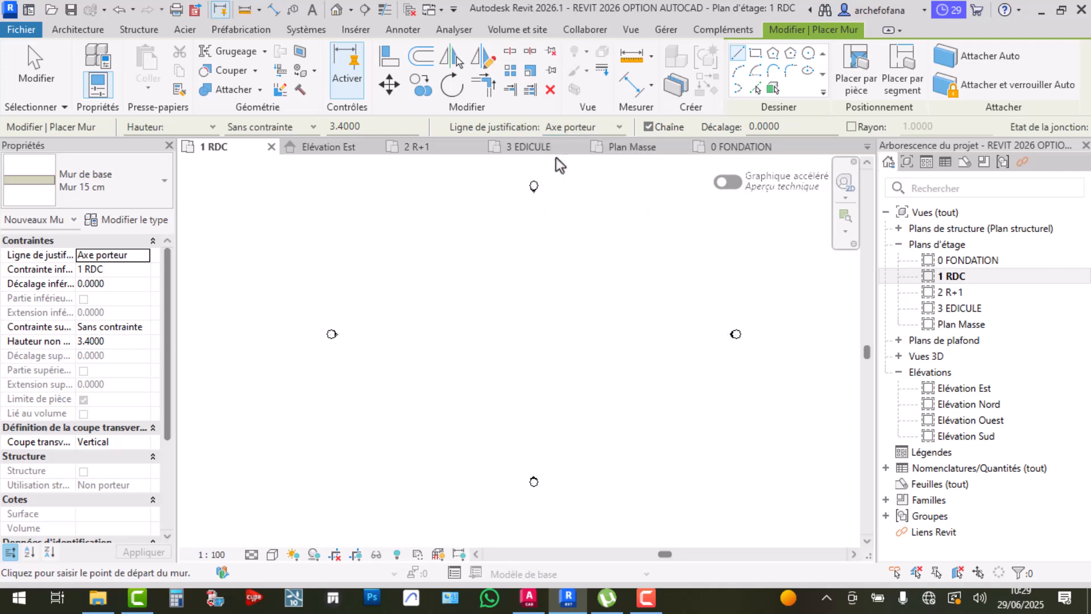
left_click(615, 130)
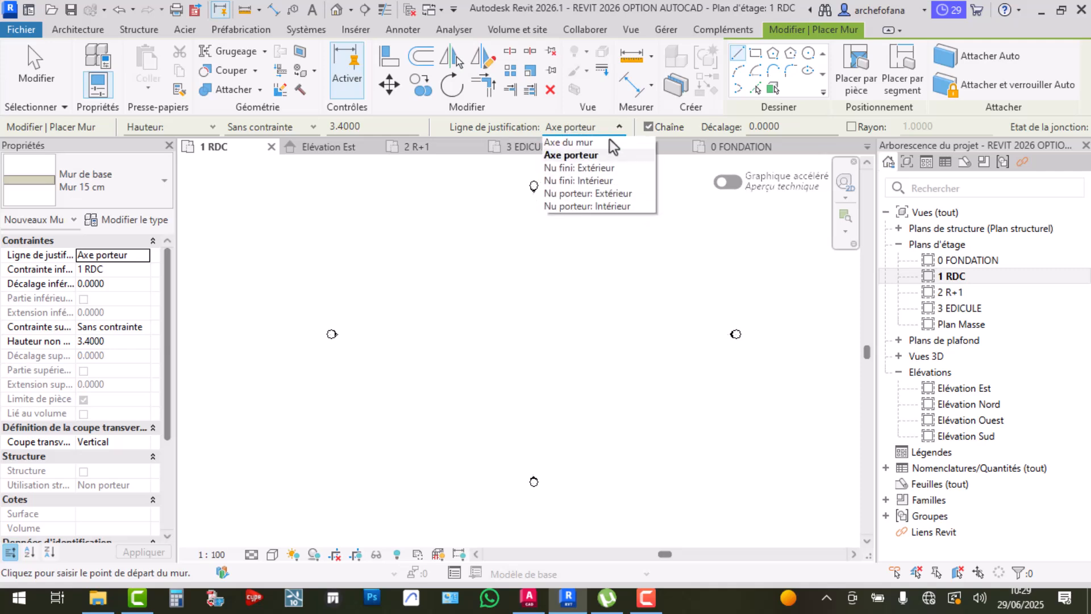
left_click(581, 143)
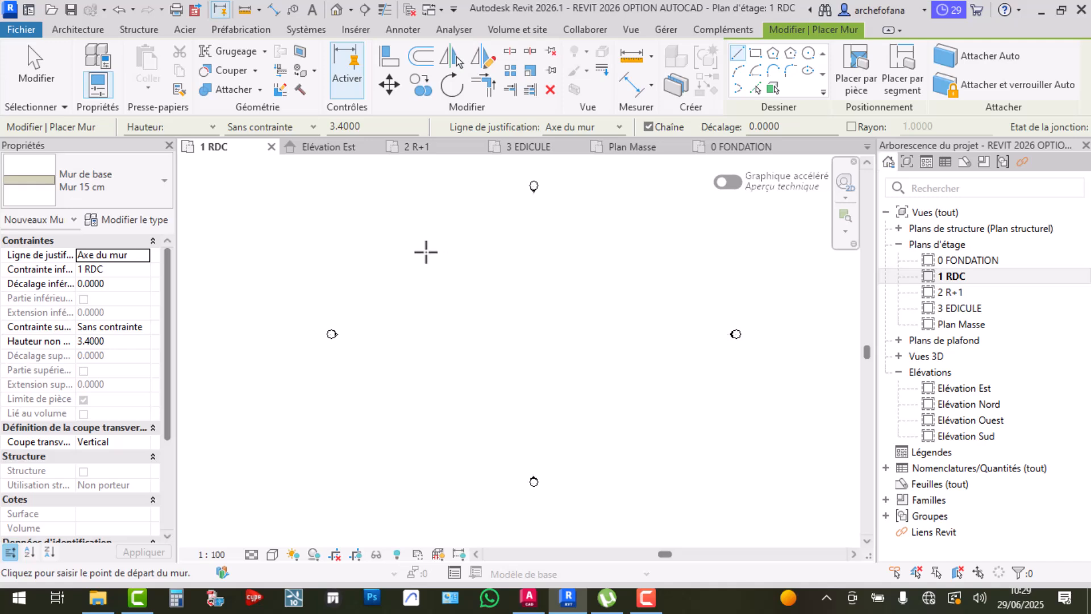
Draw the first two 20 m walls from a chosen start point
left_click(424, 251)
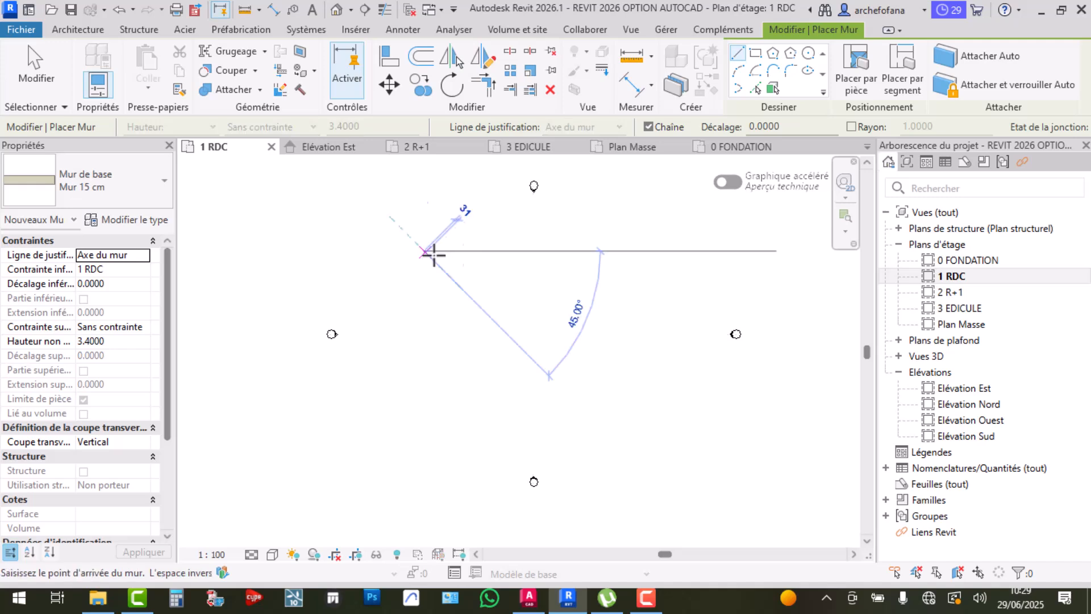
scroll(475, 259, "up", 3)
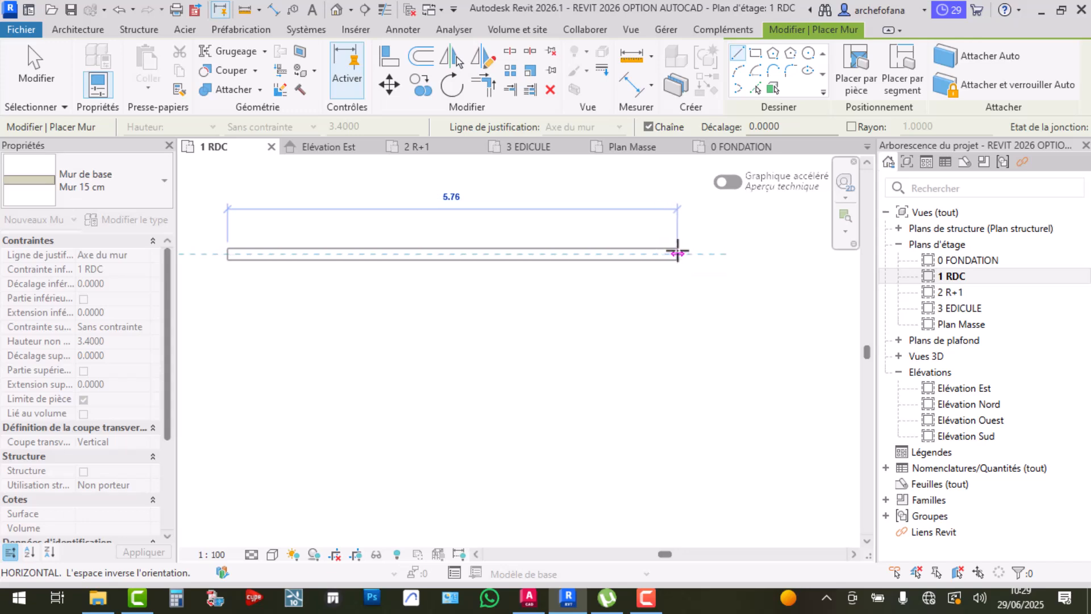
scroll(677, 251, "down", 5)
middle_click_drag(701, 264, 443, 283)
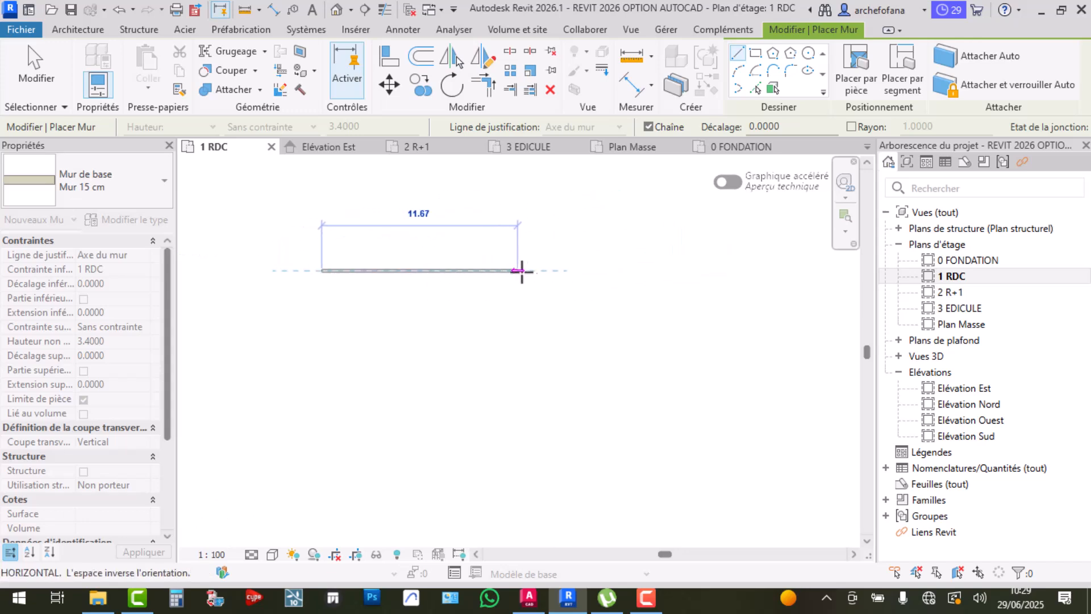
scroll(592, 270, "down", 3)
middle_click_drag(724, 285, 639, 291)
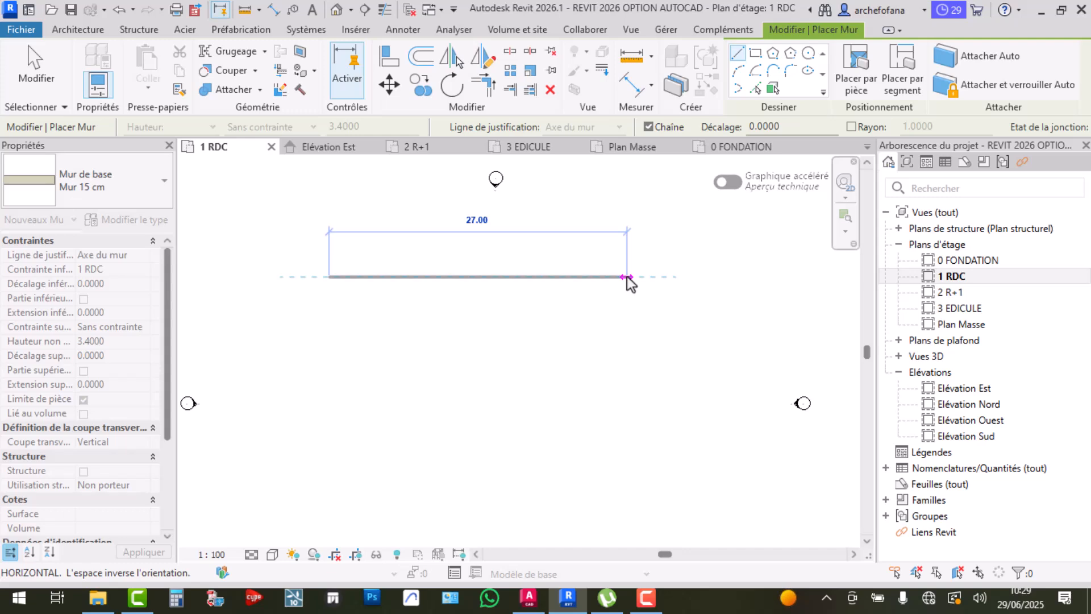
type("20")
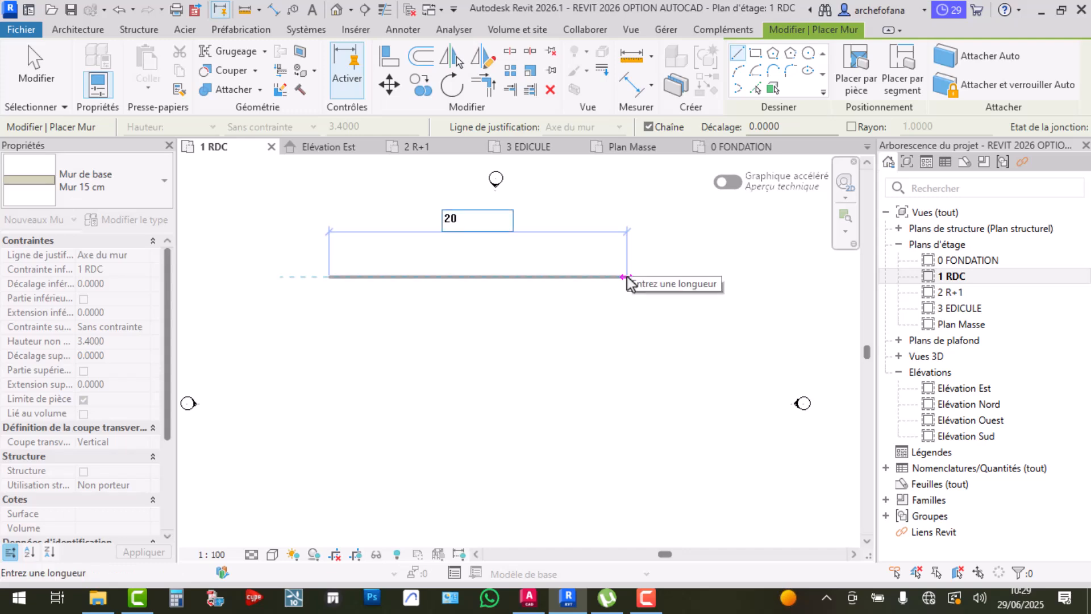
key("Return")
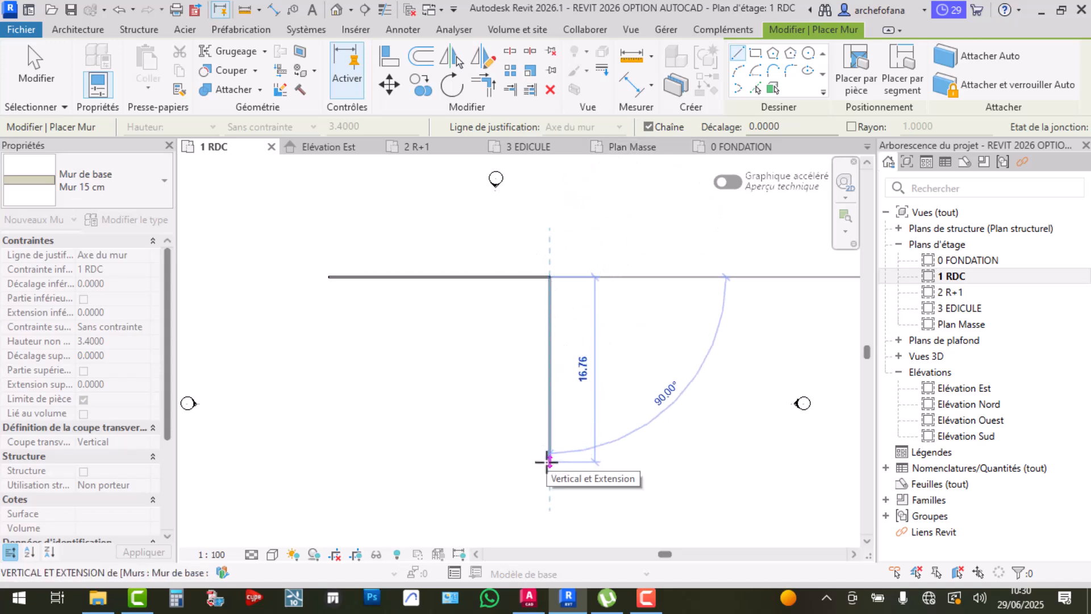
type("20")
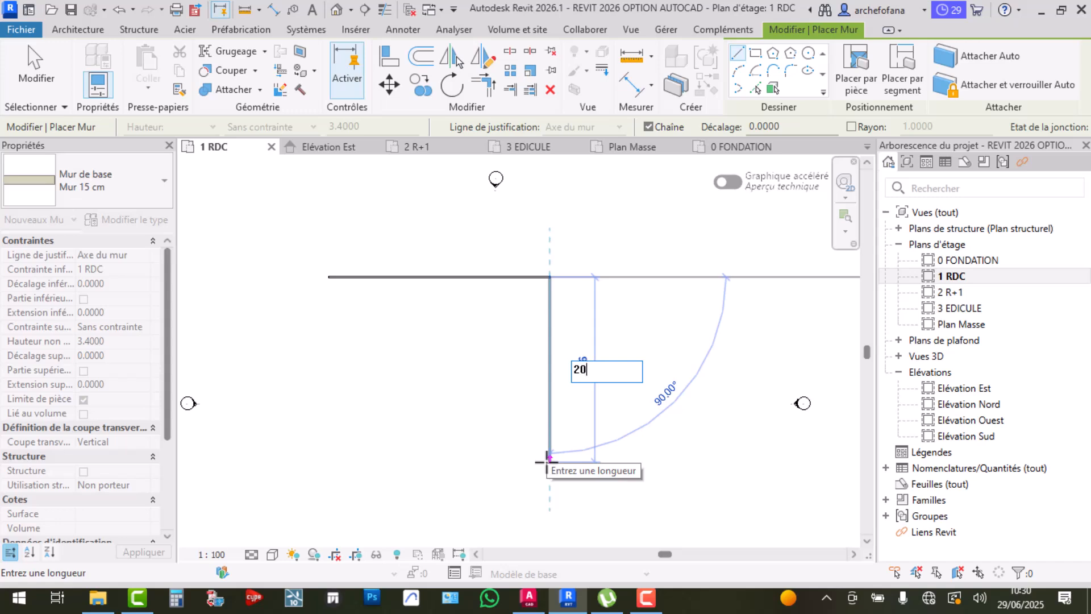
key("Return")
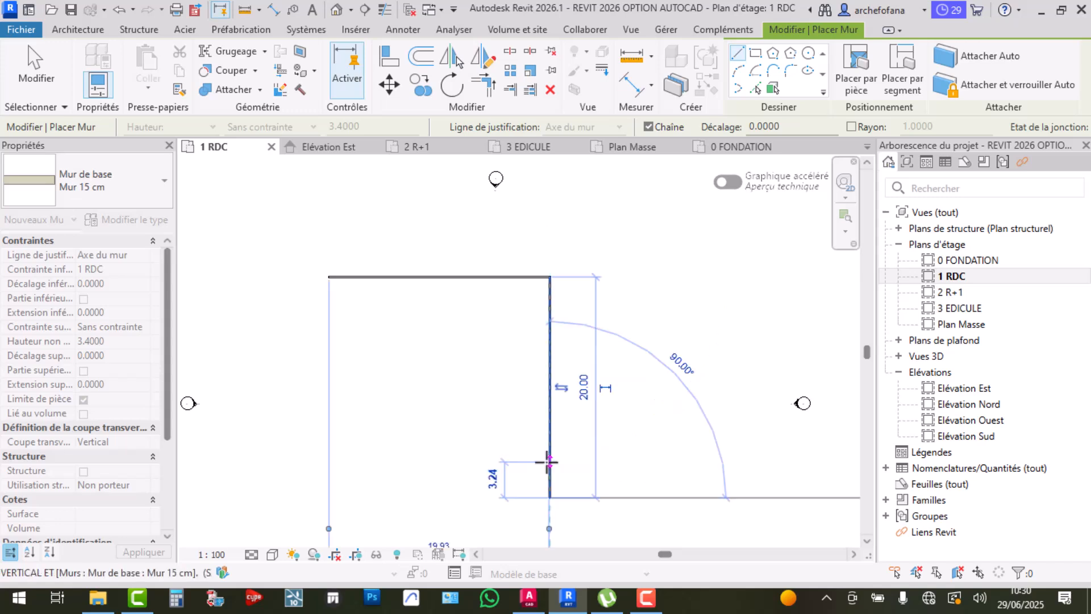
Close the square with the bottom and left walls, then exit the Wall tool
middle_click_drag(449, 458, 429, 370)
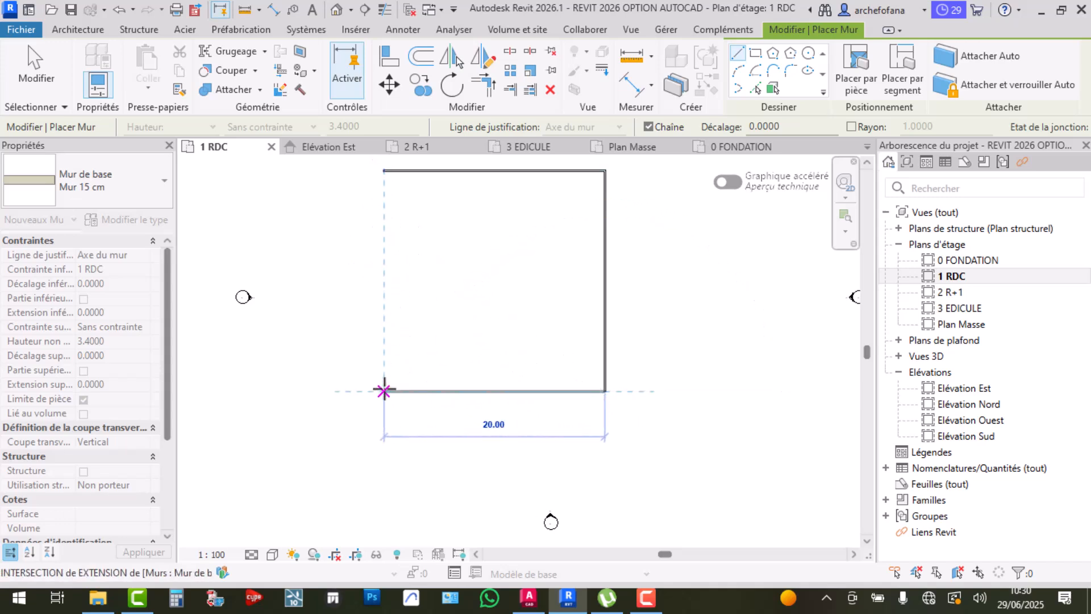
left_click(384, 390)
left_click(383, 171)
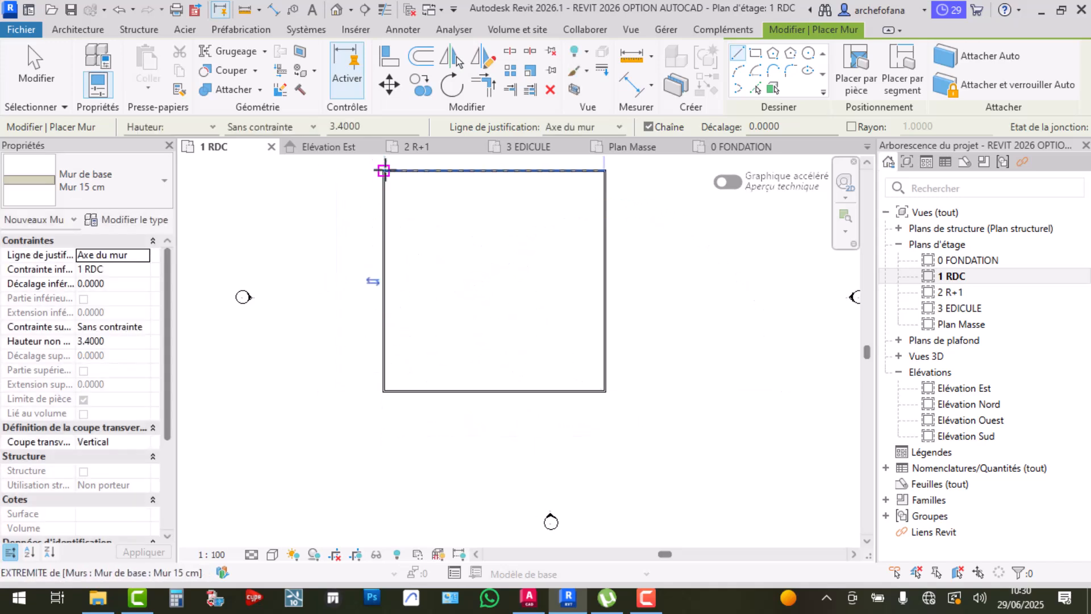
key("Escape")
key("Escape")
middle_click_drag(414, 182, 429, 275)
scroll(433, 282, "up", 4)
Zoom and pan to inspect the square's top-left and top-right corners
scroll(409, 226, "down", 4)
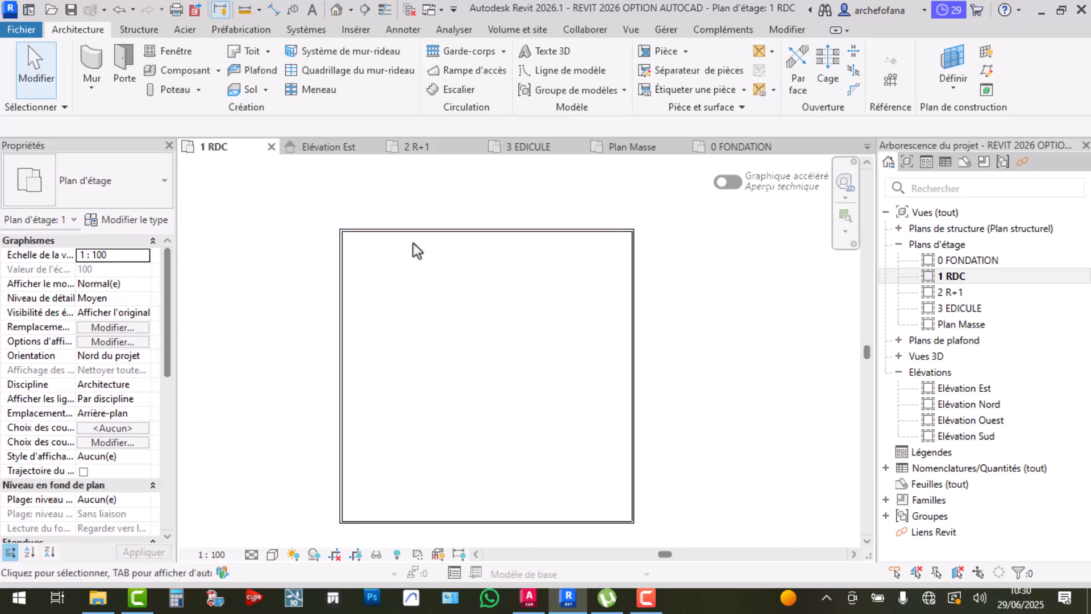
scroll(349, 230, "up", 2)
scroll(349, 230, "up", 1)
middle_click_drag(559, 297, 439, 308)
scroll(438, 309, "down", 1)
scroll(301, 281, "up", 3)
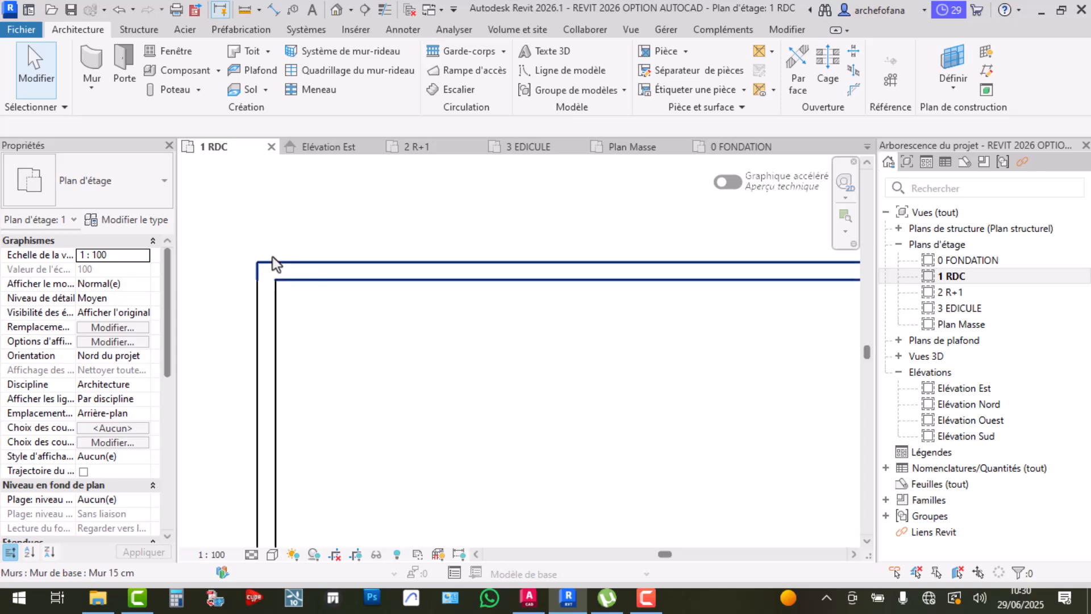
scroll(256, 261, "down", 5)
middle_click_drag(791, 274, 680, 305)
scroll(688, 300, "up", 5)
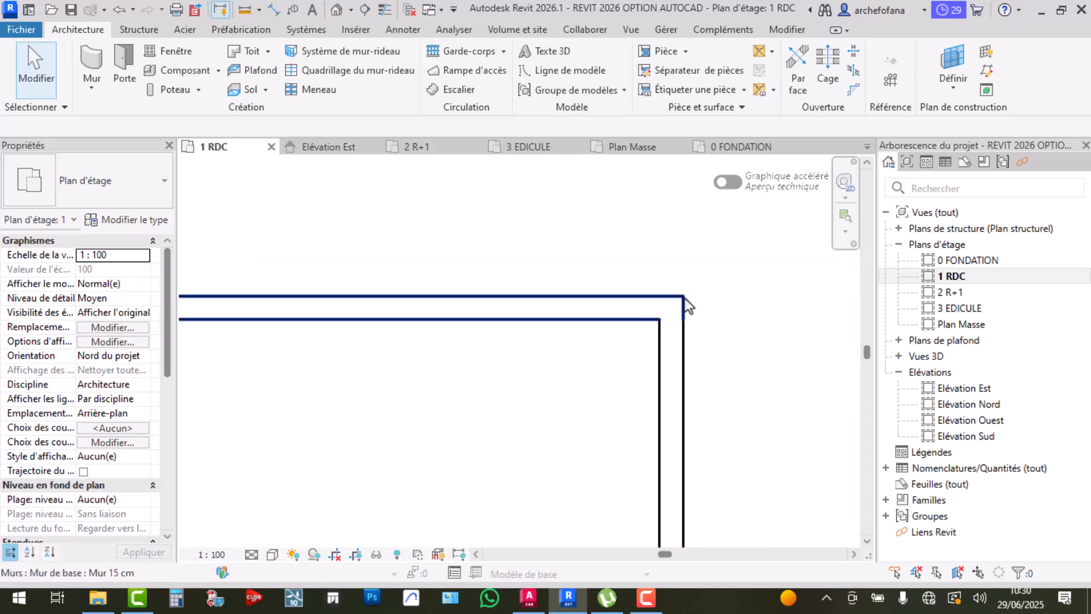
View the whole outline, bring up the Annoter tools, and switch to AutoCAD's FACADE POSTERIEURE drawing
scroll(688, 274, "down", 4)
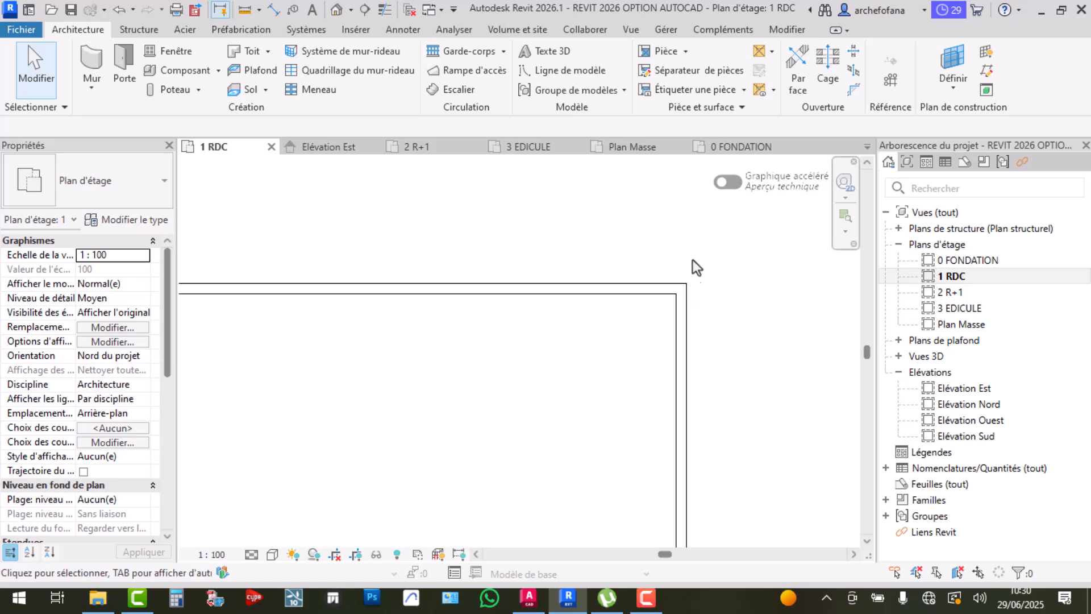
middle_click_drag(496, 305, 557, 324)
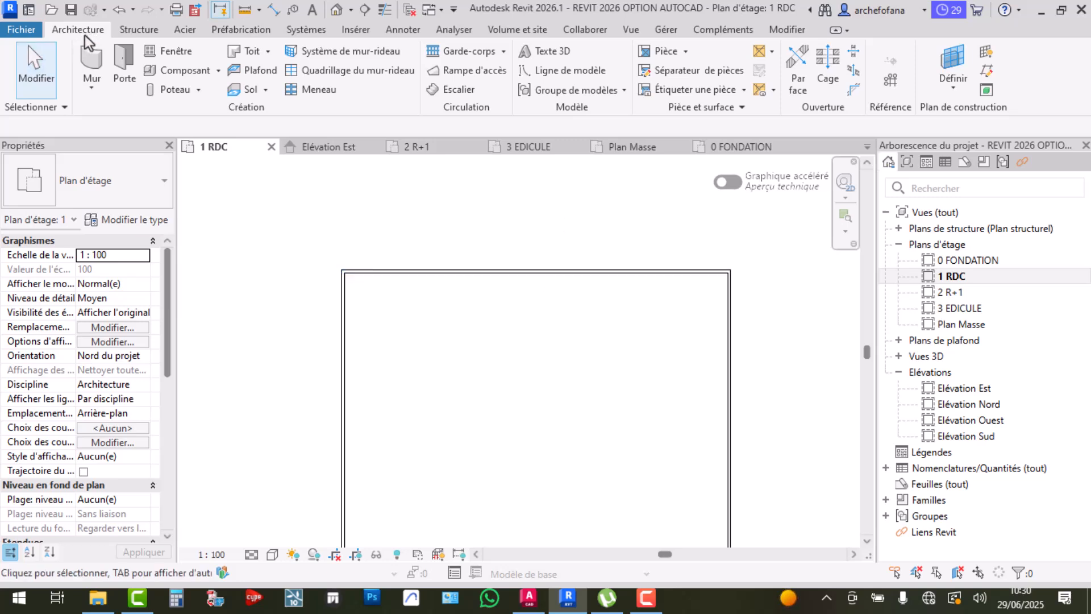
left_click(404, 30)
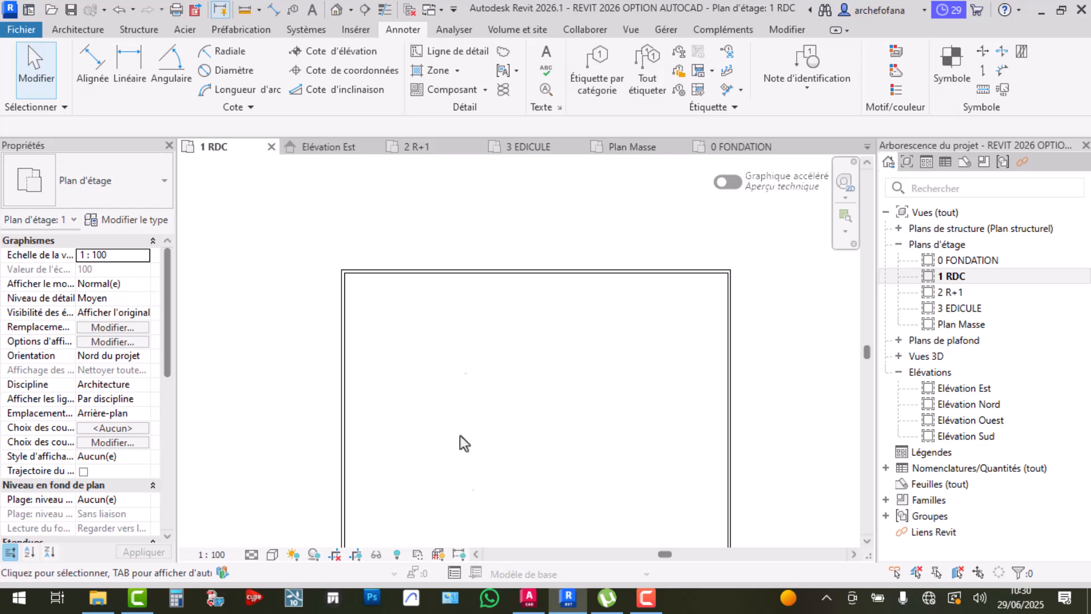
left_click(534, 603)
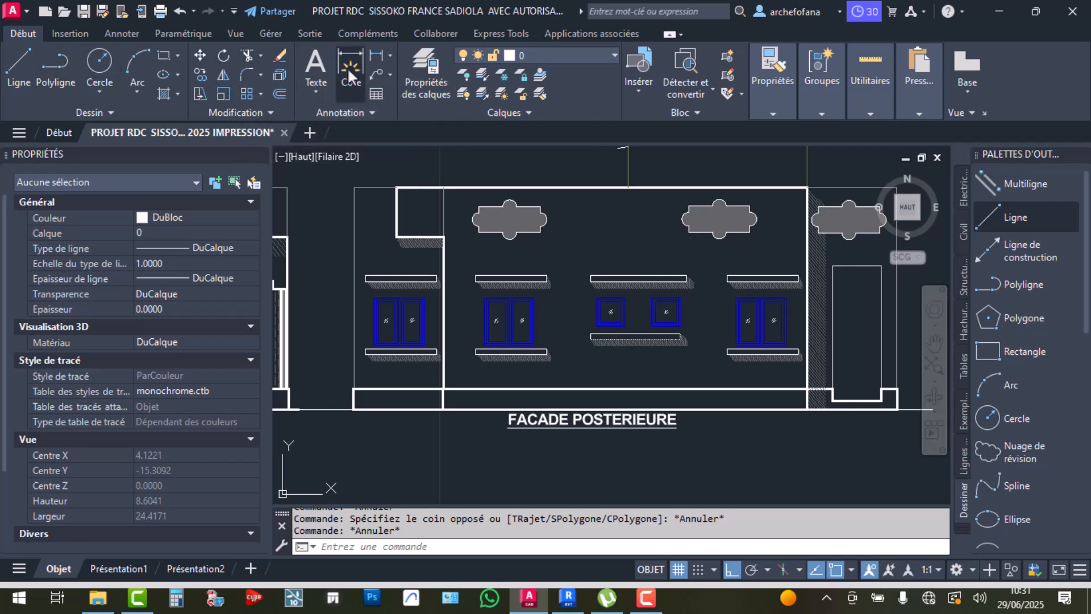
Add an 18.94 linear dimension along the top wall, placed above it
left_click(127, 35)
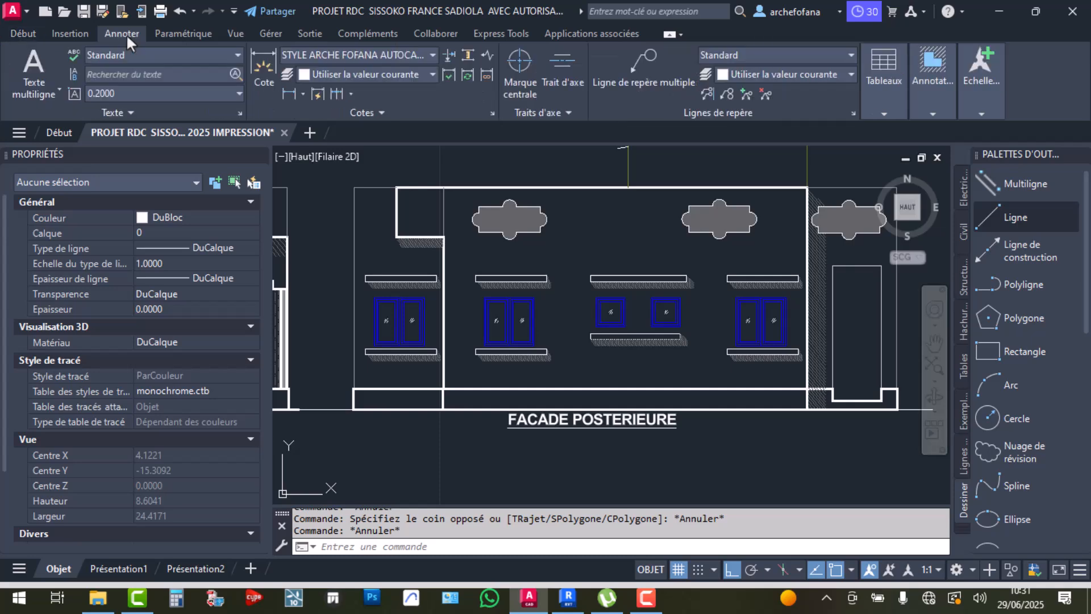
left_click(287, 94)
scroll(504, 279, "down", 5)
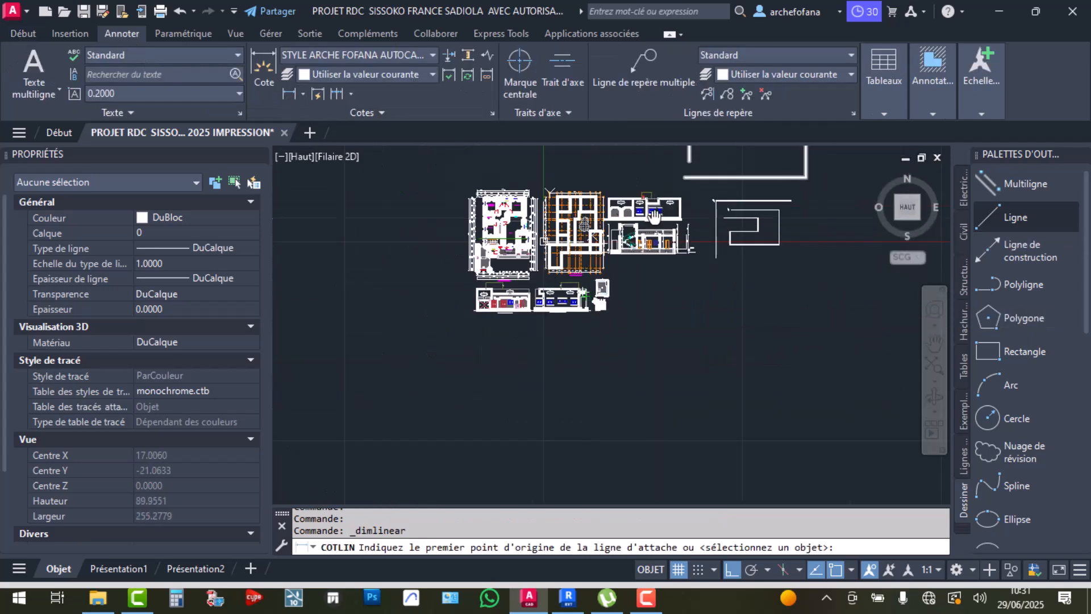
scroll(613, 251, "up", 3)
scroll(678, 359, "up", 10)
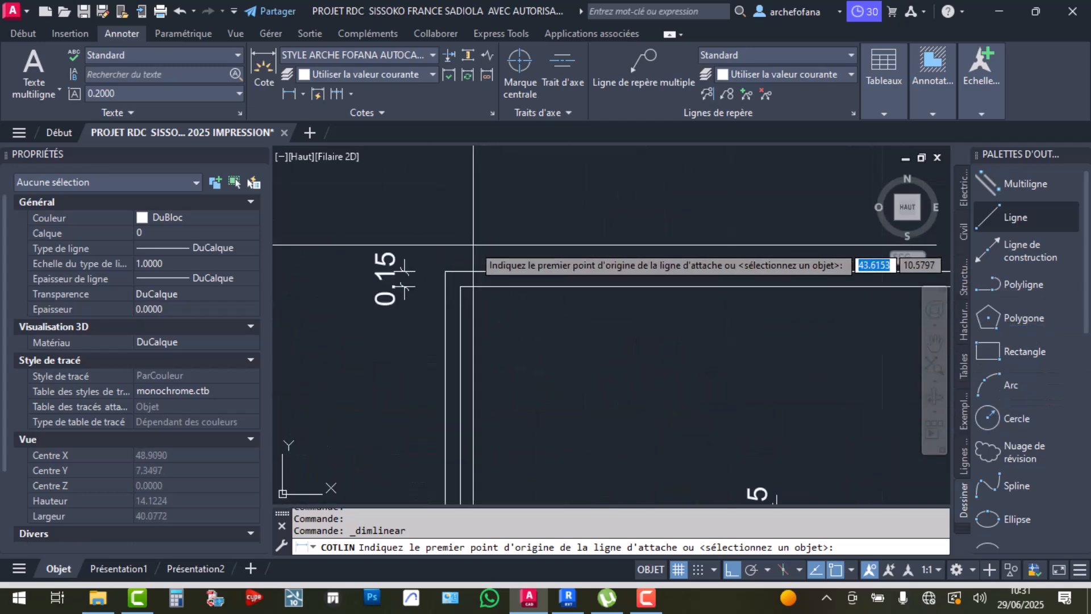
left_click(446, 271)
scroll(446, 271, "down", 6)
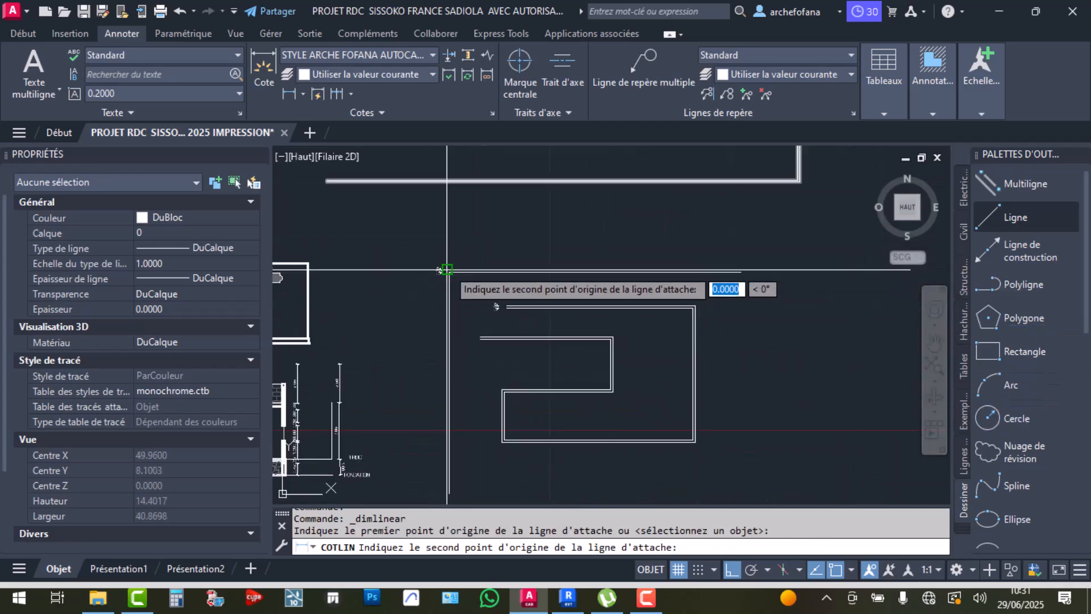
scroll(732, 265, "up", 3)
left_click(769, 279)
scroll(768, 250, "up", 5)
left_click(768, 241)
Return to the Revit 1 RDC plan
scroll(768, 233, "down", 3)
scroll(614, 235, "up", 5)
scroll(614, 235, "down", 8)
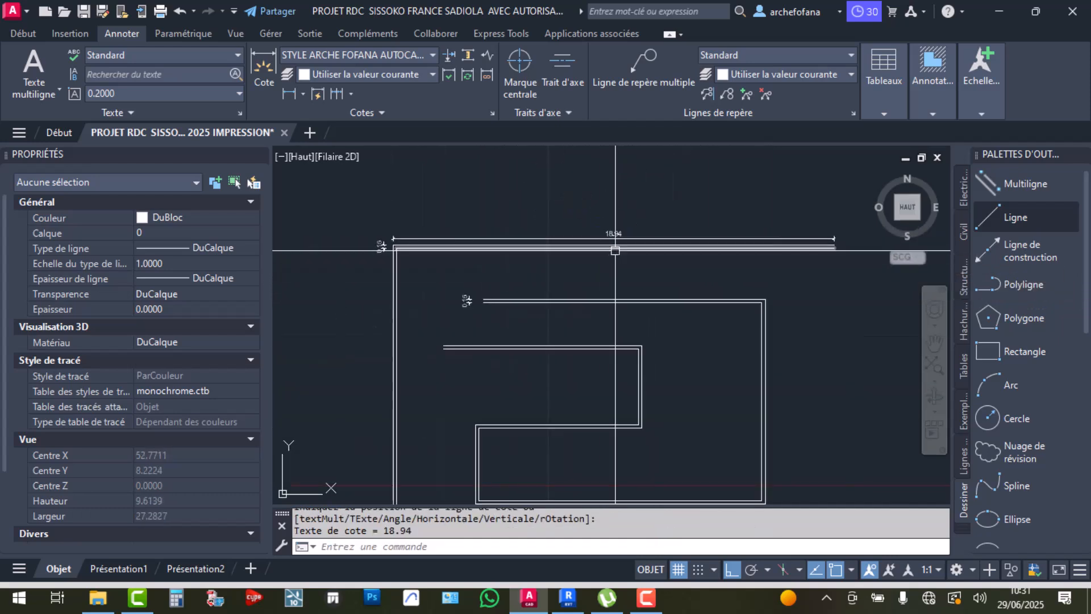
left_click(566, 610)
scroll(407, 292, "up", 2)
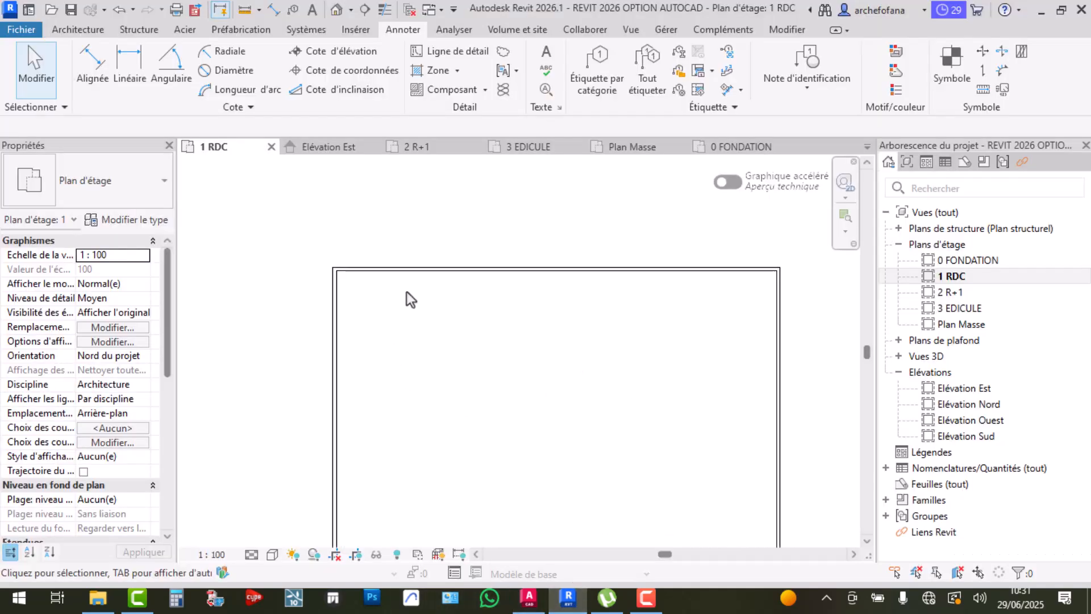
Dimension the top wall end to end, placing the 20.15 dimension above it
left_click(121, 63)
scroll(299, 267, "up", 3)
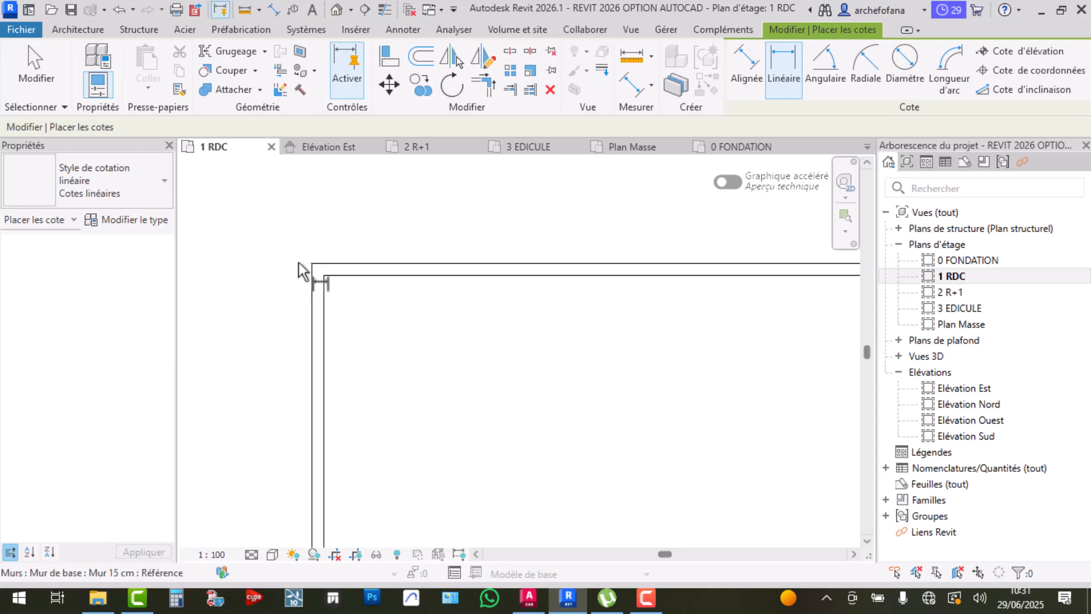
left_click(283, 256)
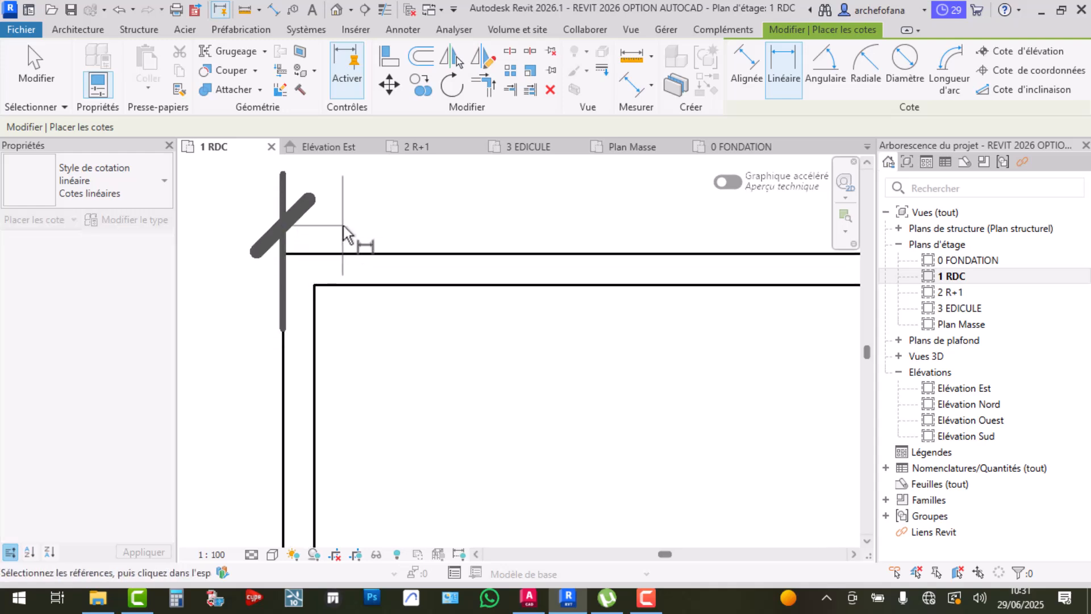
scroll(345, 233, "down", 2)
scroll(346, 229, "down", 3)
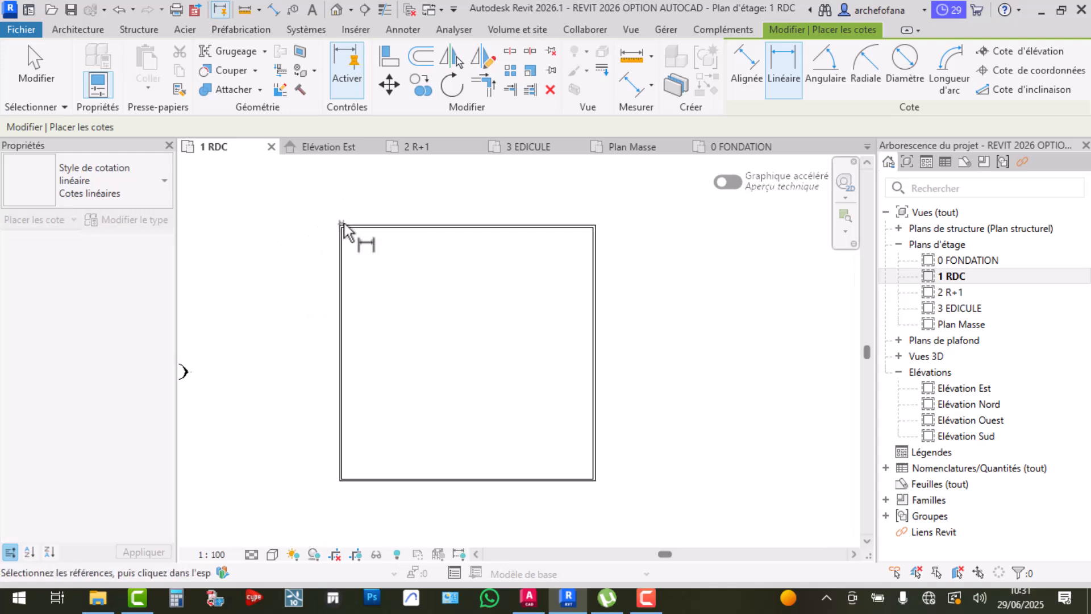
scroll(530, 227, "up", 4)
scroll(519, 224, "up", 3)
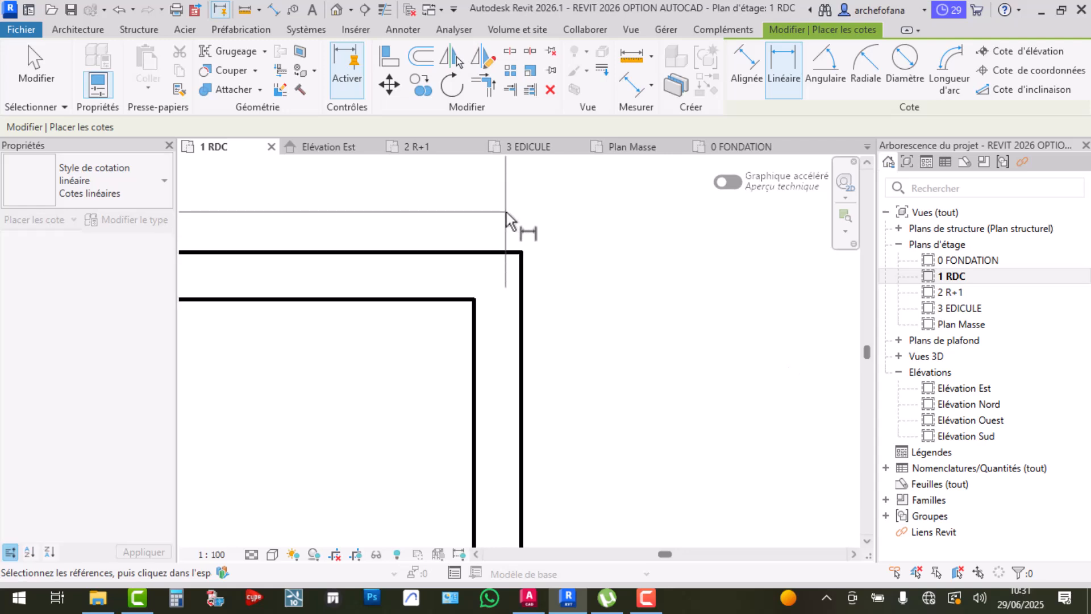
left_click(524, 255)
scroll(534, 228, "down", 2)
scroll(547, 215, "down", 4)
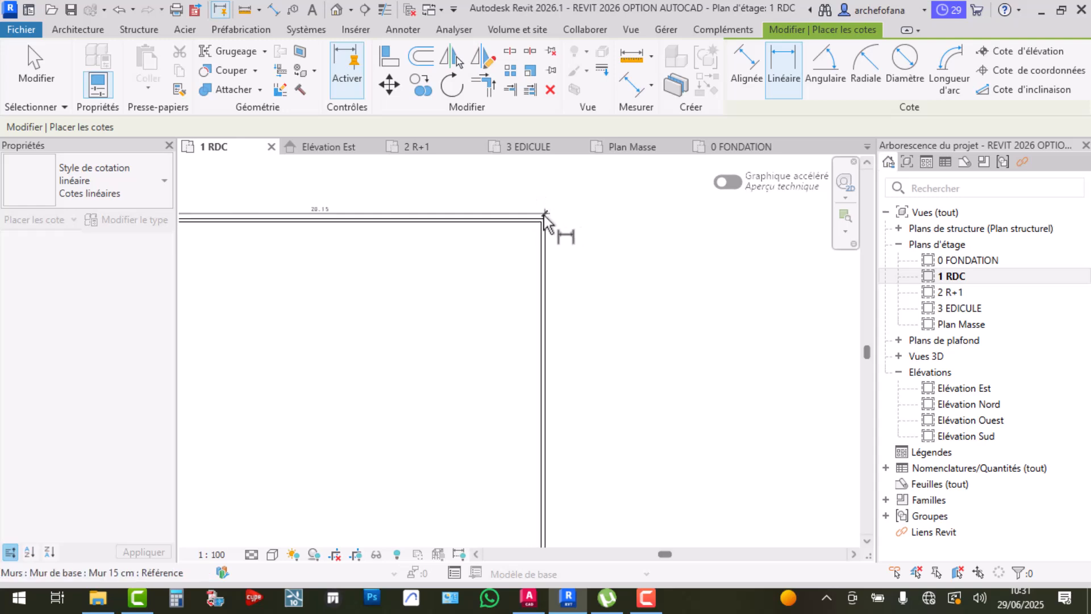
scroll(290, 208, "up", 3)
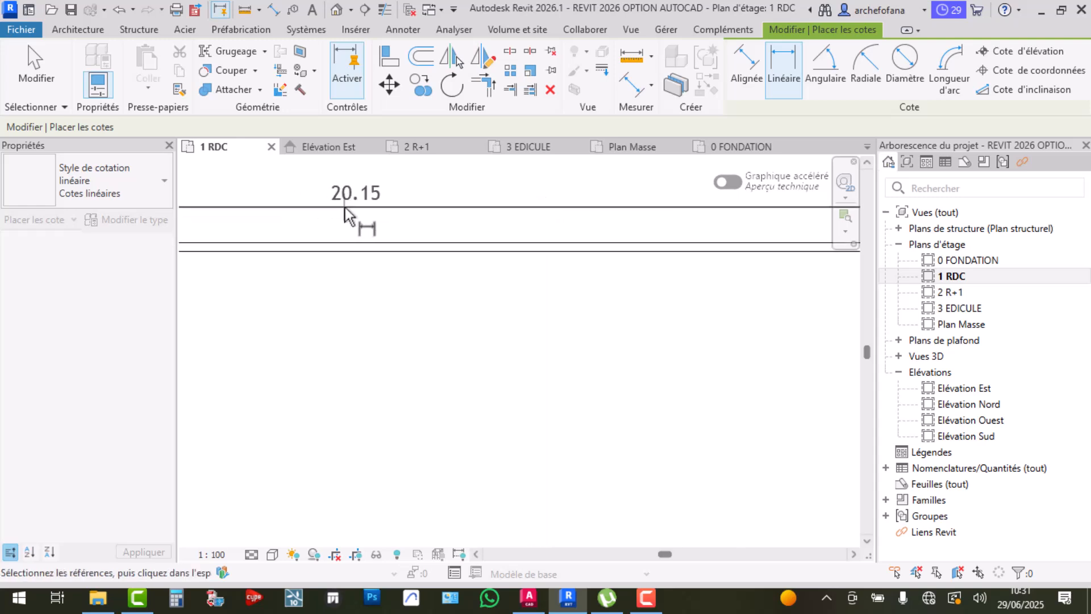
left_click(345, 210)
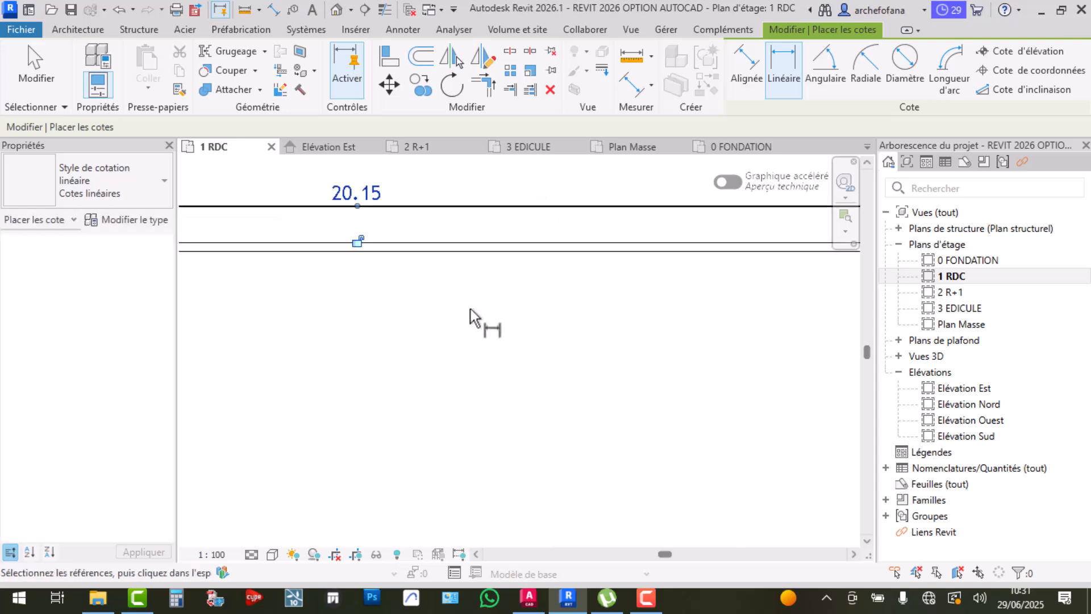
Dimension the right wall, also reading 20.15, and finish dimensioning
scroll(475, 310, "down", 4)
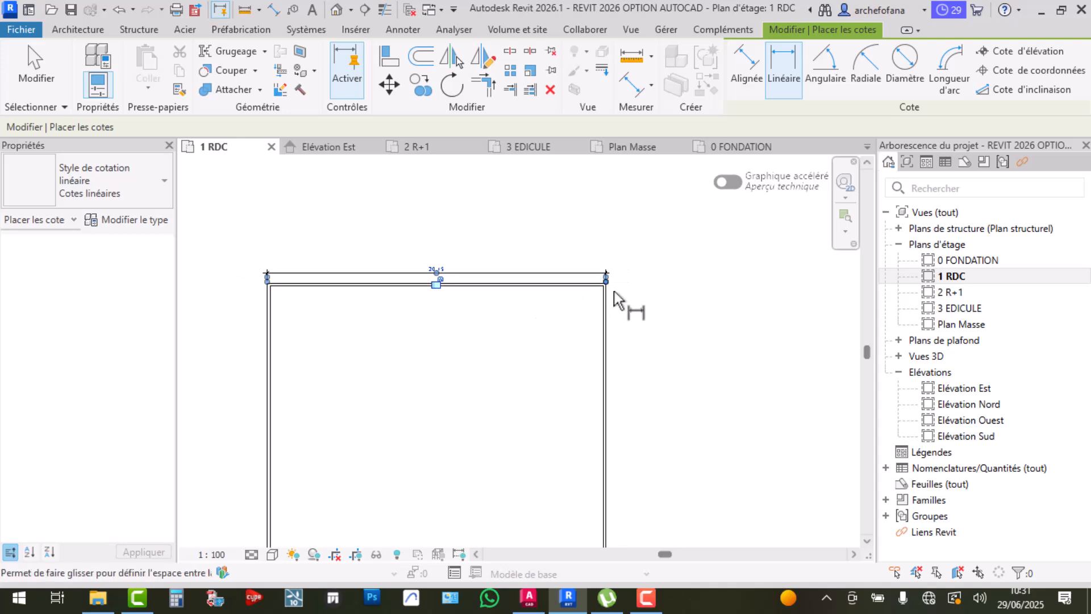
scroll(608, 314, "up", 5)
scroll(600, 284, "up", 3)
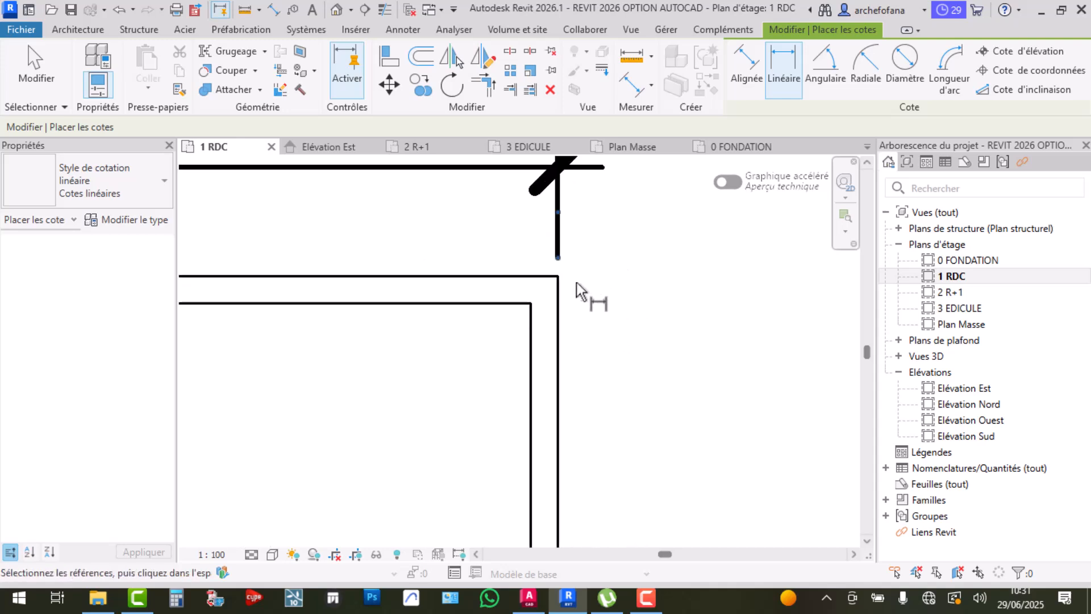
left_click(561, 278)
scroll(604, 294, "down", 3)
scroll(604, 278, "down", 4)
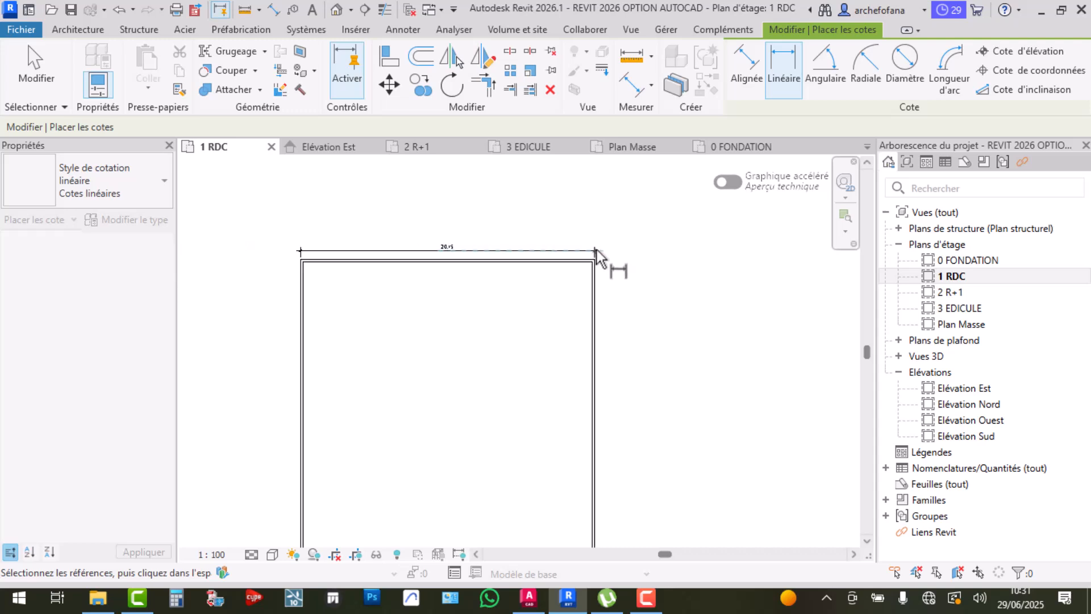
scroll(600, 440, "up", 4)
scroll(595, 455, "up", 3)
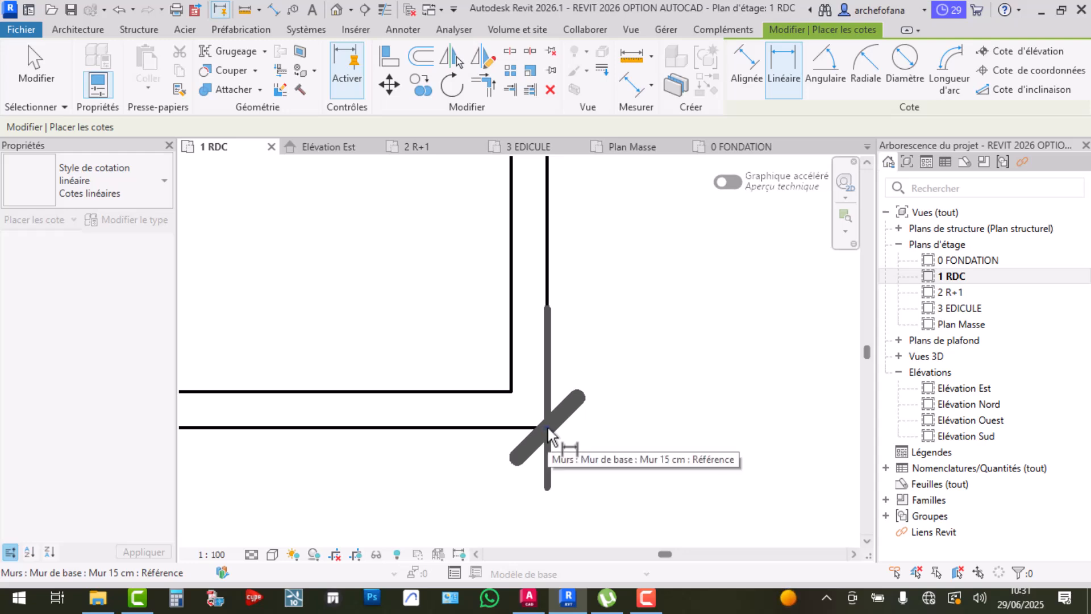
scroll(556, 437, "down", 5)
scroll(648, 239, "up", 3)
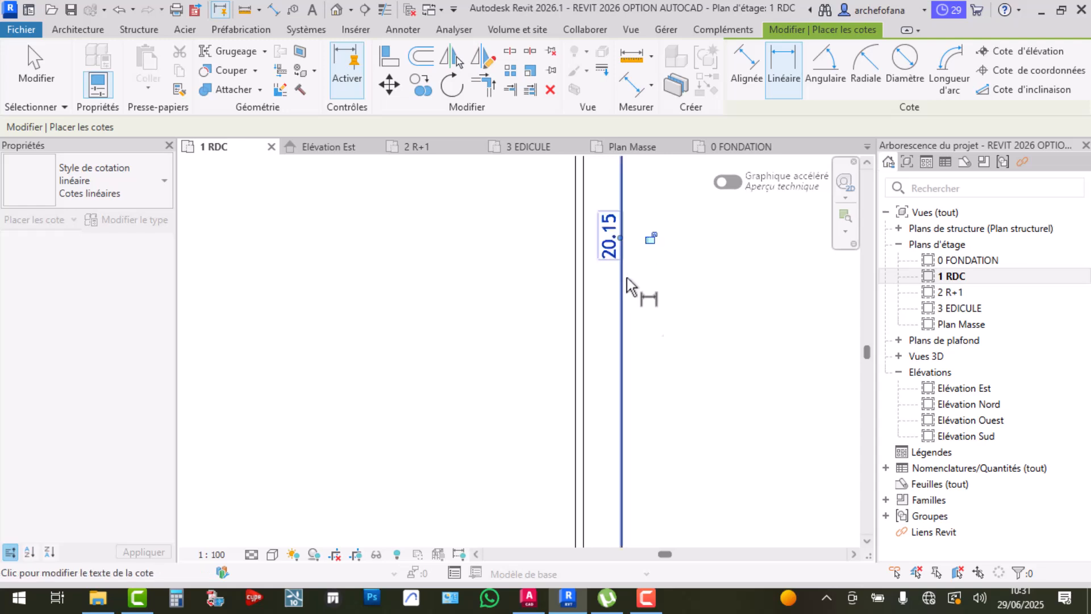
scroll(622, 244, "down", 4)
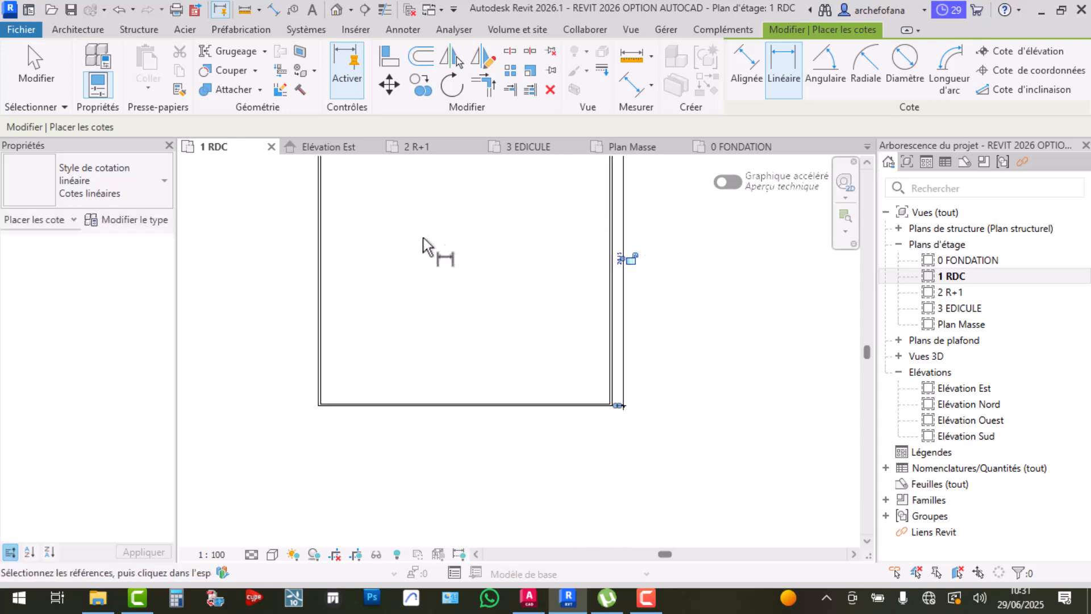
scroll(609, 399, "up", 2)
key("Escape")
key("Escape")
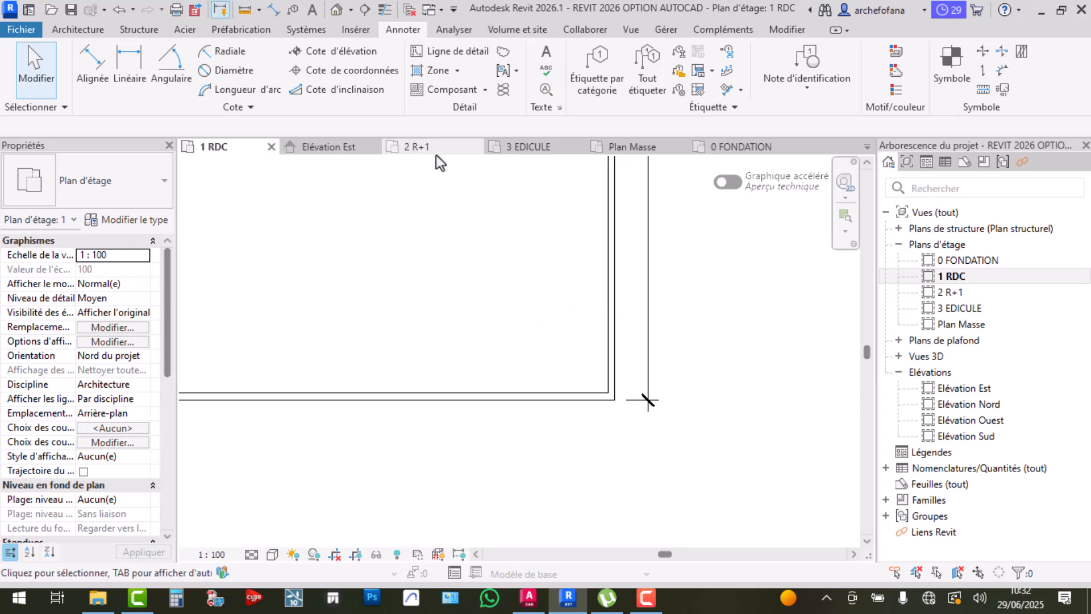
Show the Architecture tools, then switch over to the AutoCAD drawing
scroll(609, 392, "up", 2)
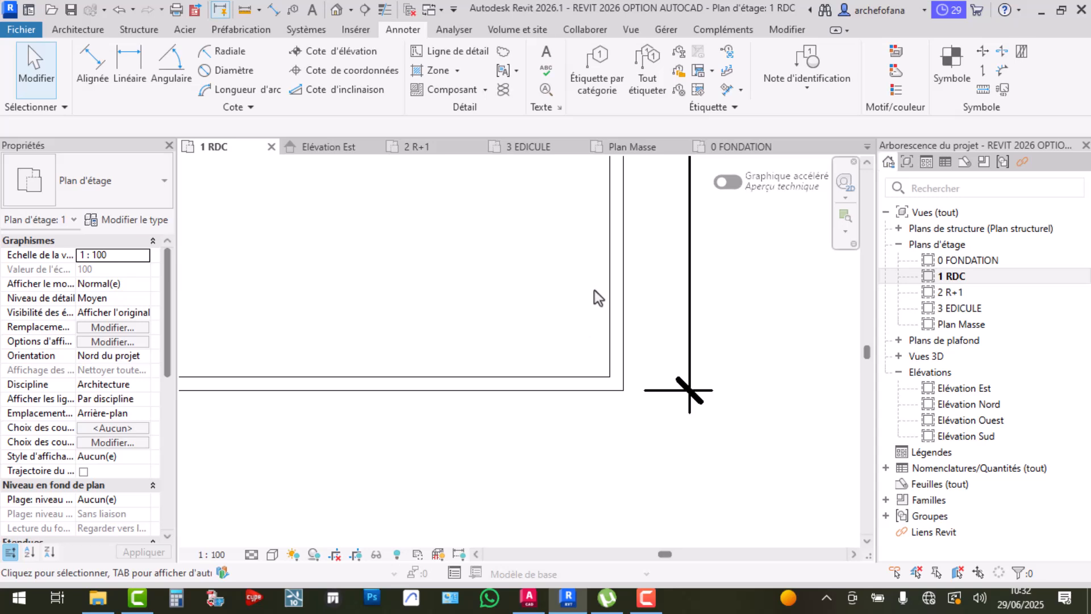
left_click(84, 32)
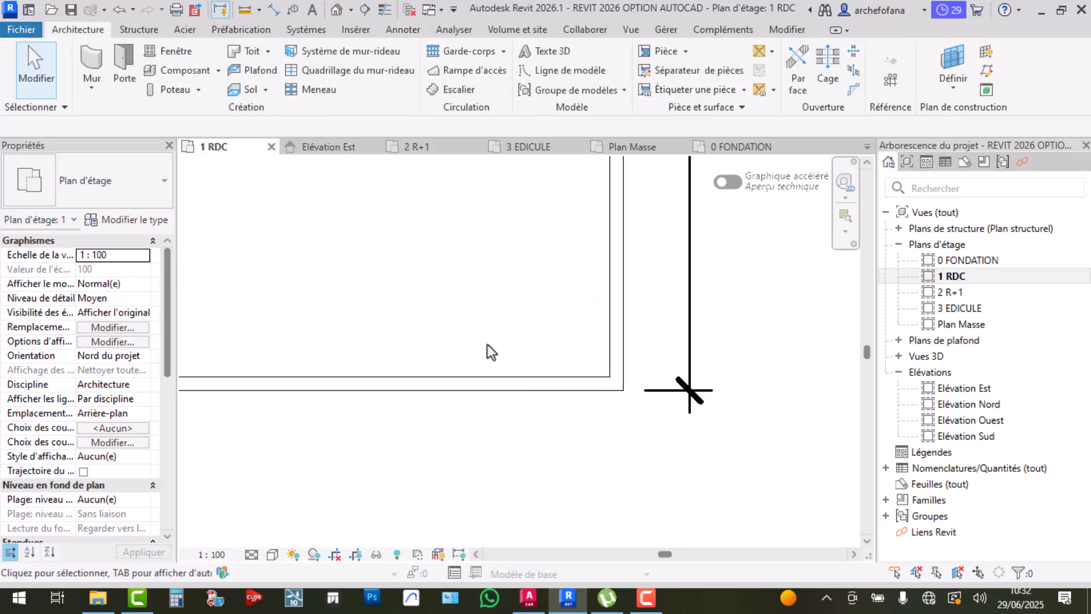
left_click(529, 597)
Review the AutoCAD RDC drawing with its 18.94 dimension, then return to Revit
left_click(23, 35)
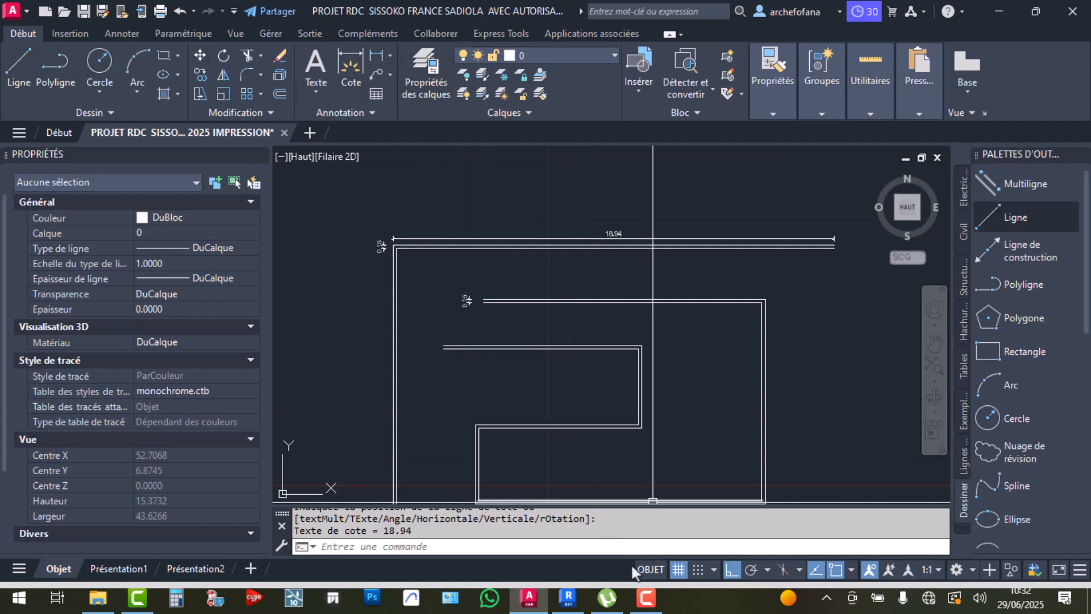
left_click(568, 598)
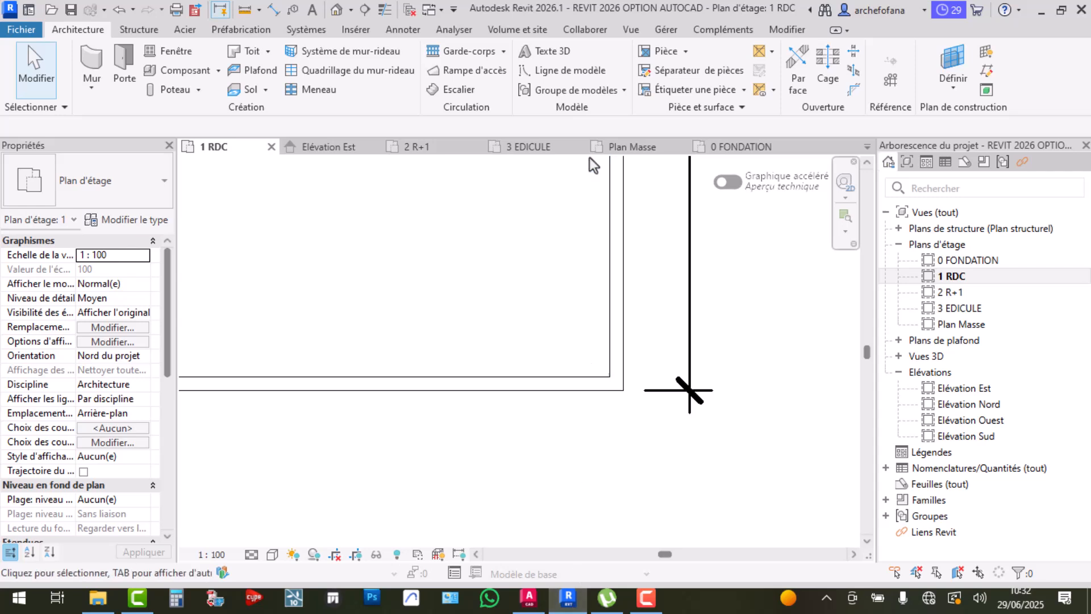
With the Modifier tools showing, select the bottom 20 m wall of the square
left_click(788, 31)
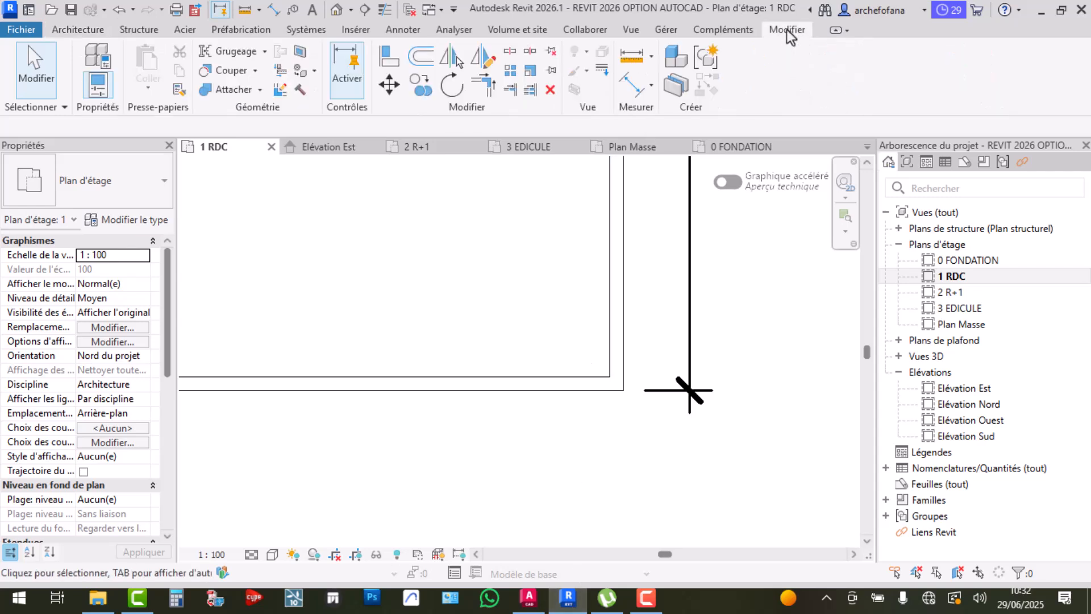
left_click(68, 33)
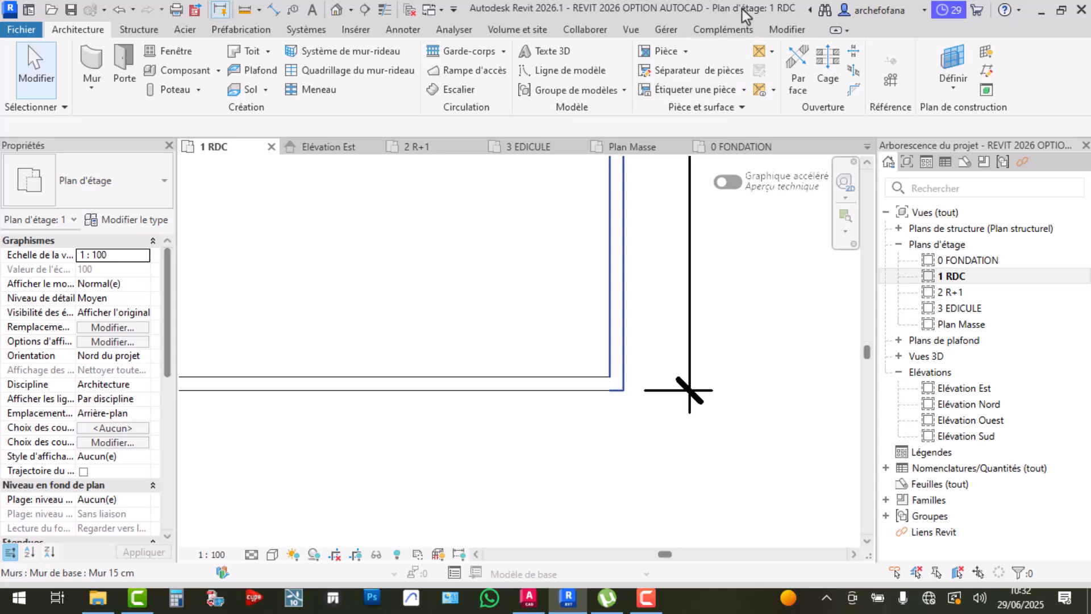
left_click(785, 29)
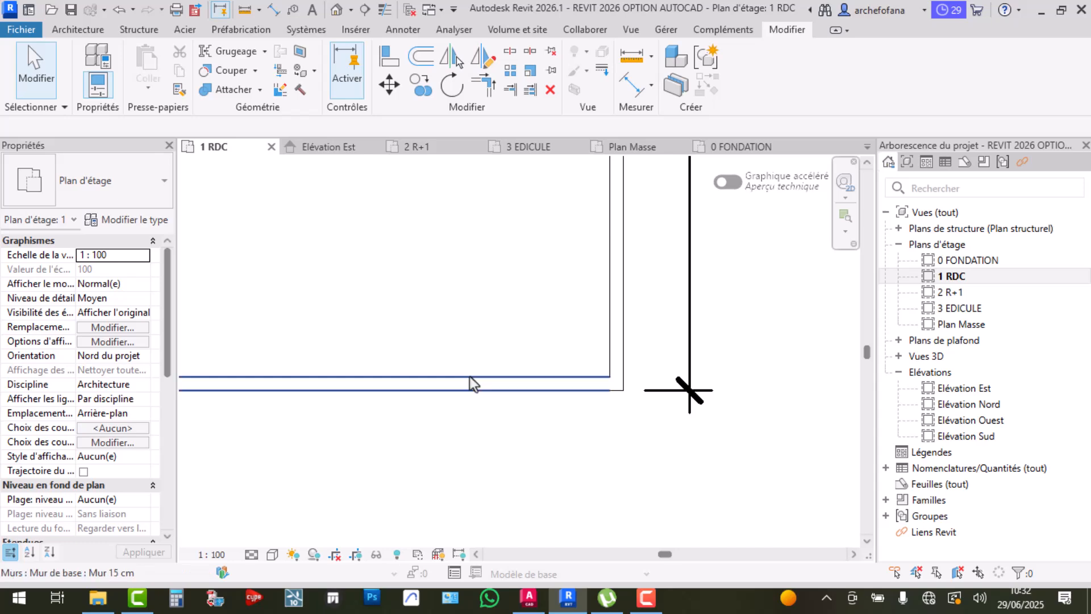
left_click(523, 375)
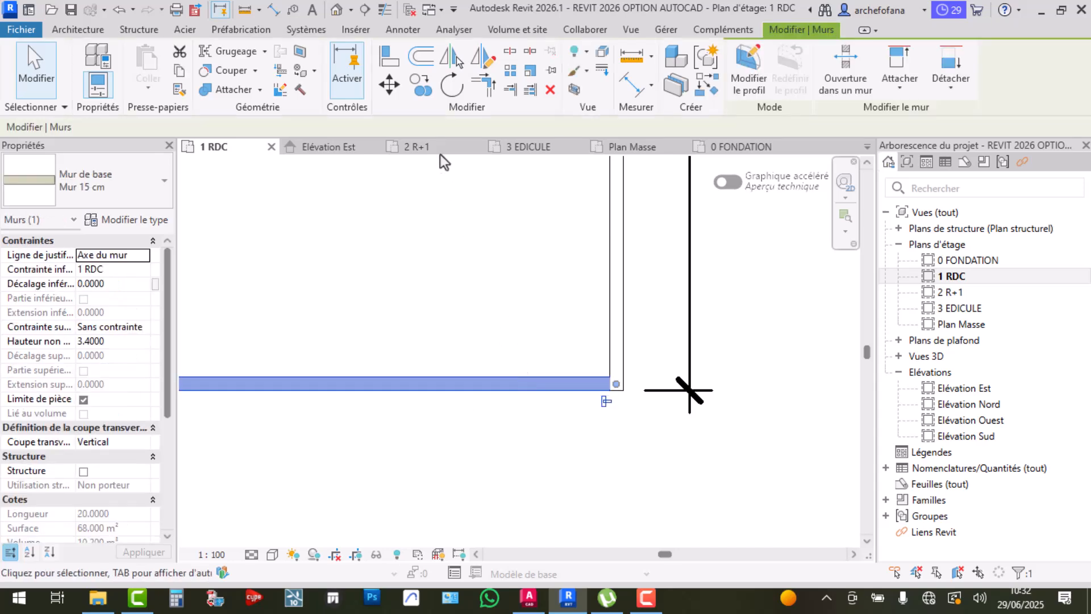
Move the bottom wall up from the wall intersection to the wall endpoint
left_click(389, 85)
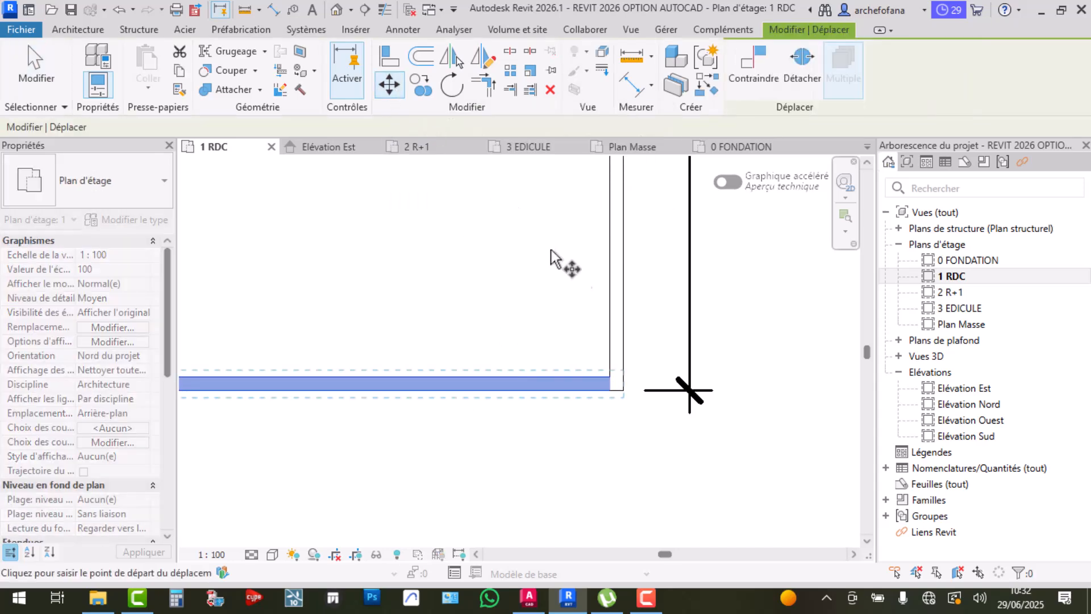
scroll(613, 428, "up", 5)
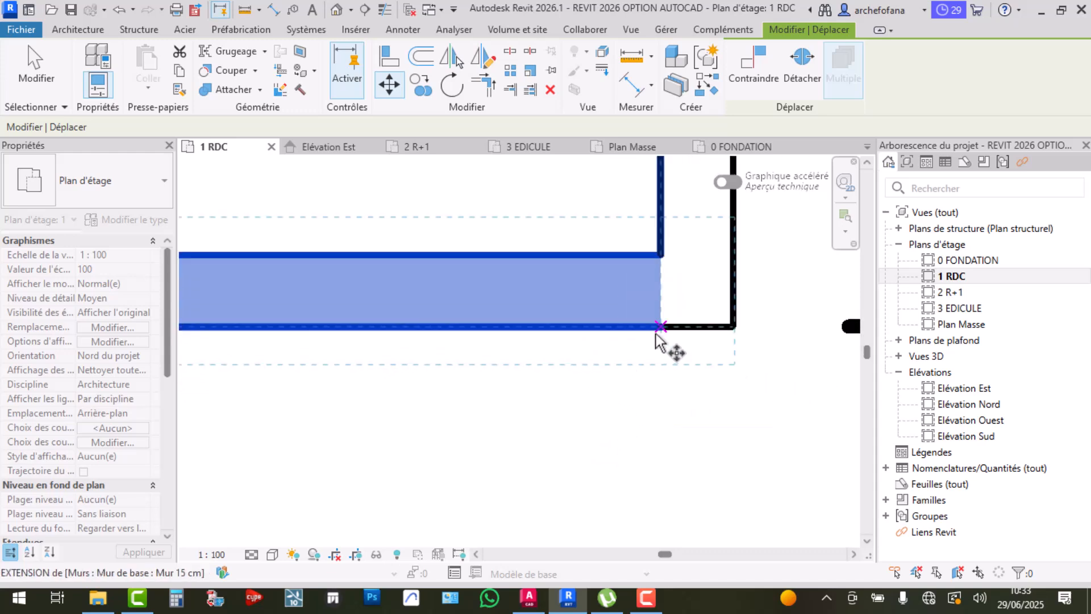
left_click(660, 326)
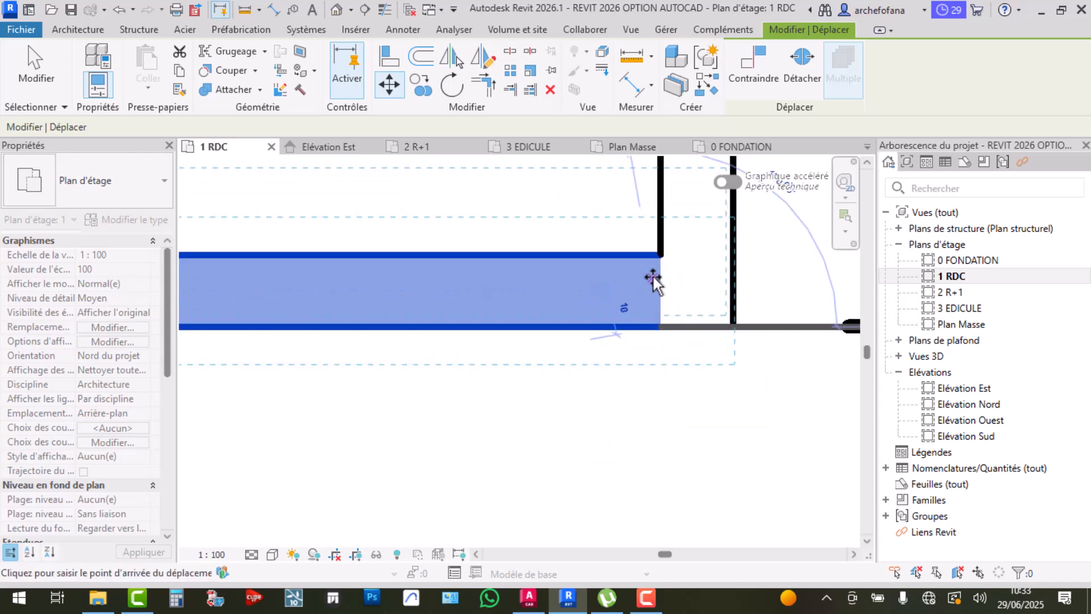
left_click(659, 253)
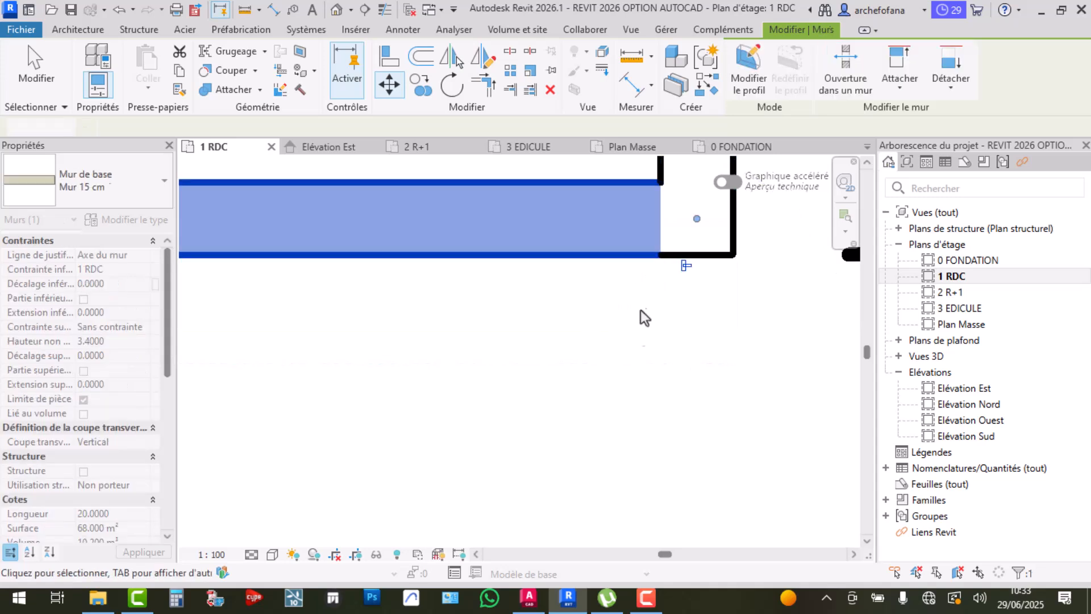
scroll(632, 340, "down", 2)
scroll(633, 337, "down", 3)
scroll(639, 173, "up", 6)
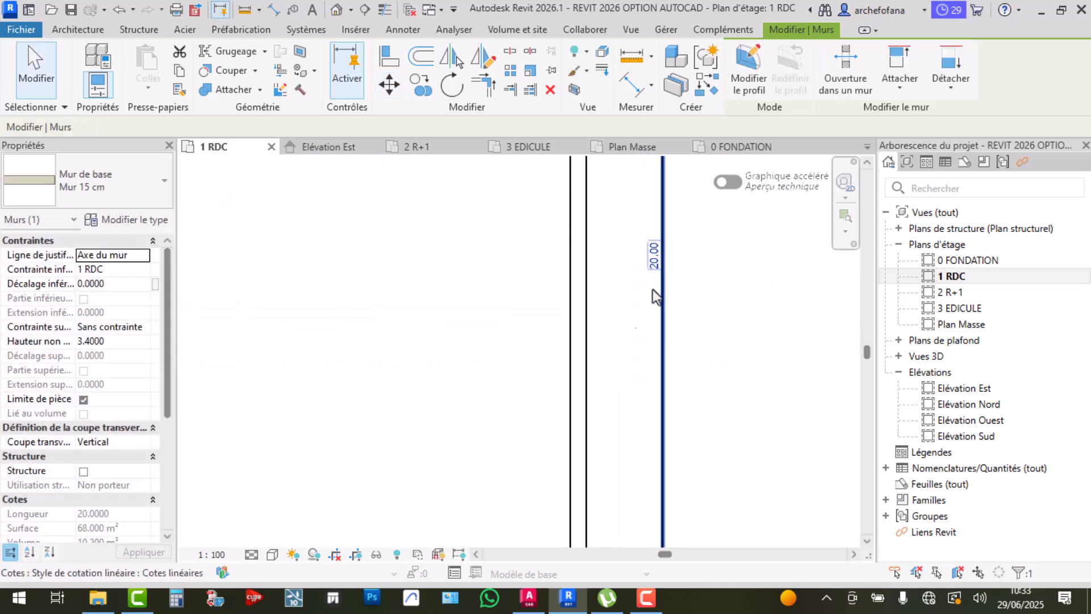
left_click(633, 317)
Move the right wall so its corner meets the top wall's corner
scroll(626, 296, "down", 5)
scroll(617, 341, "down", 2)
scroll(504, 341, "up", 5)
scroll(652, 341, "down", 2)
scroll(653, 335, "down", 2)
middle_click_drag(712, 388, 590, 396)
scroll(668, 381, "up", 6)
scroll(614, 290, "up", 2)
scroll(648, 349, "up", 1)
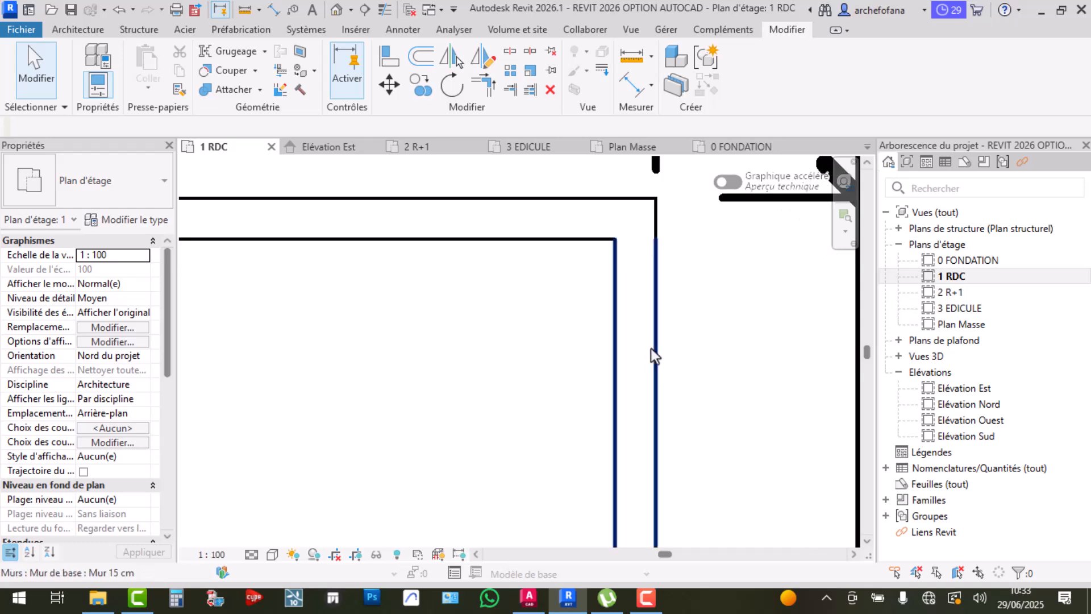
left_click(651, 350)
left_click(389, 85)
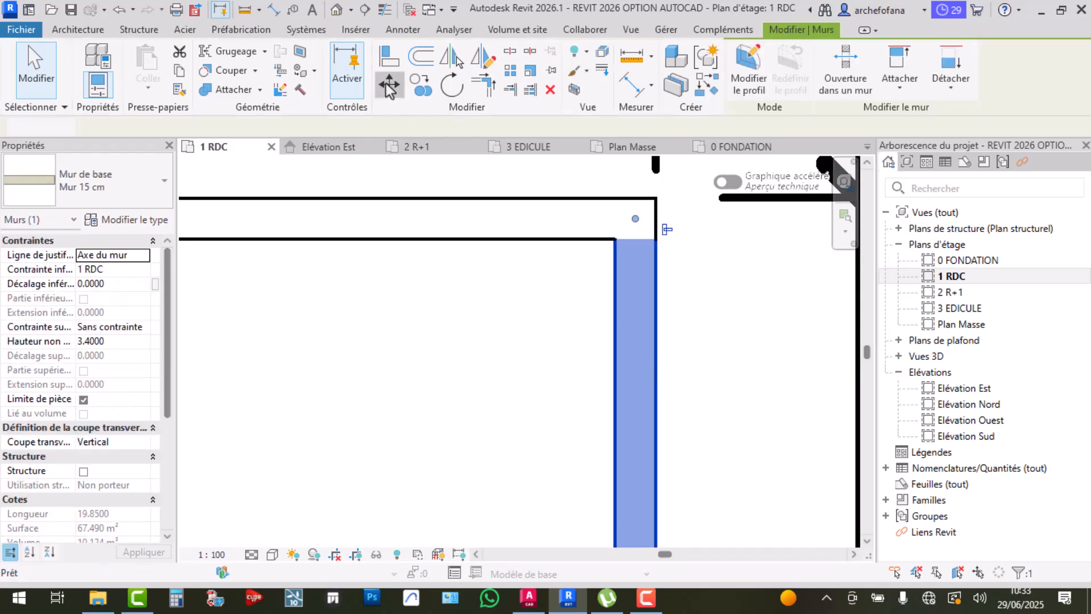
scroll(640, 248, "up", 3)
left_click(649, 238)
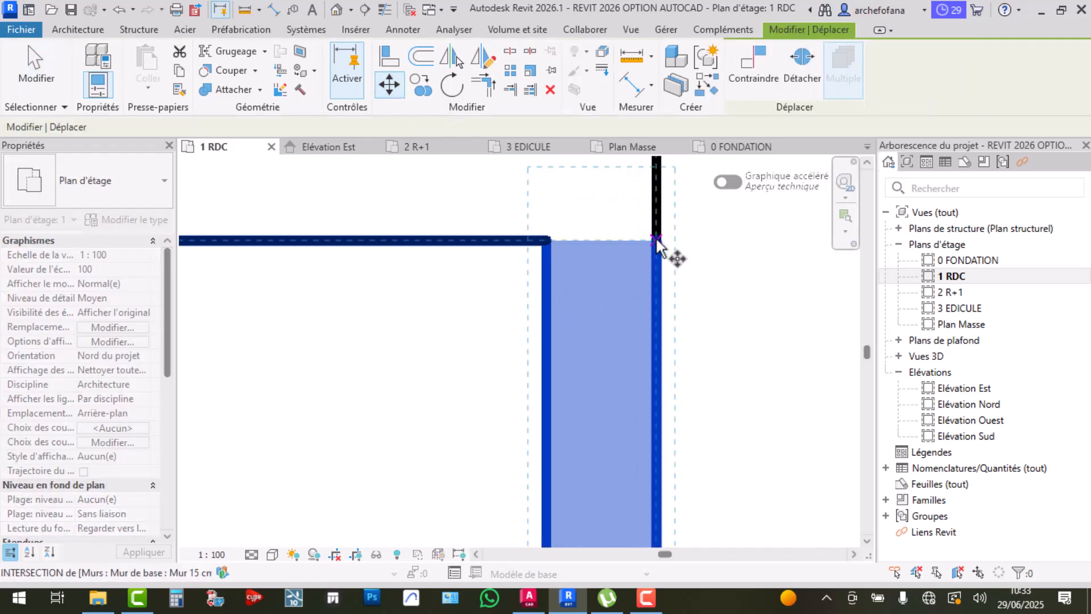
left_click(548, 238)
Clear the selection, leaving both square dimensions at 20.00
scroll(679, 280, "down", 5)
key("Escape")
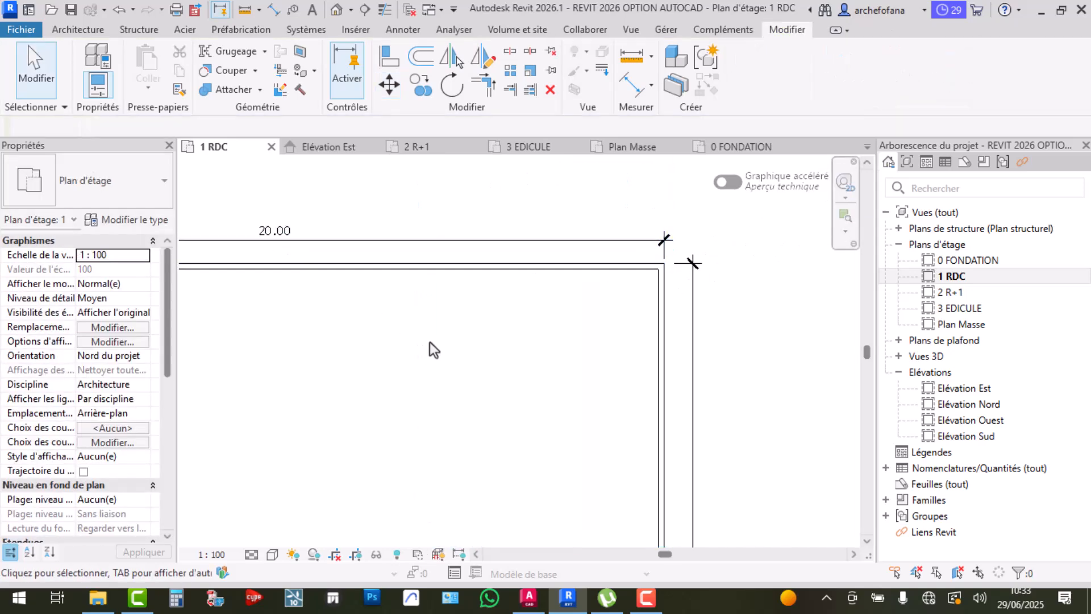
scroll(451, 358, "down", 3)
scroll(630, 358, "down", 2)
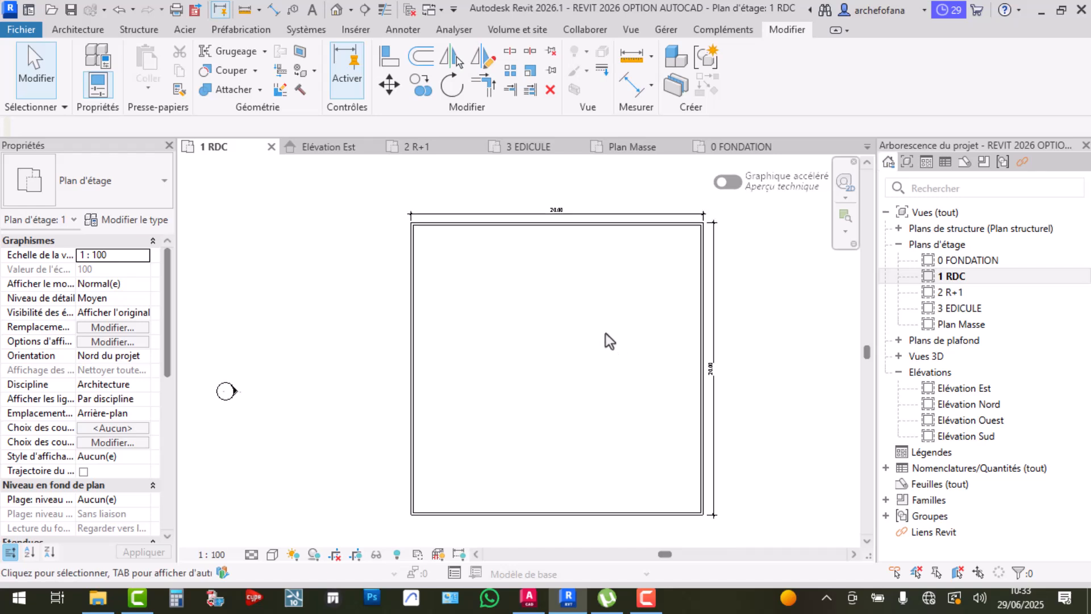